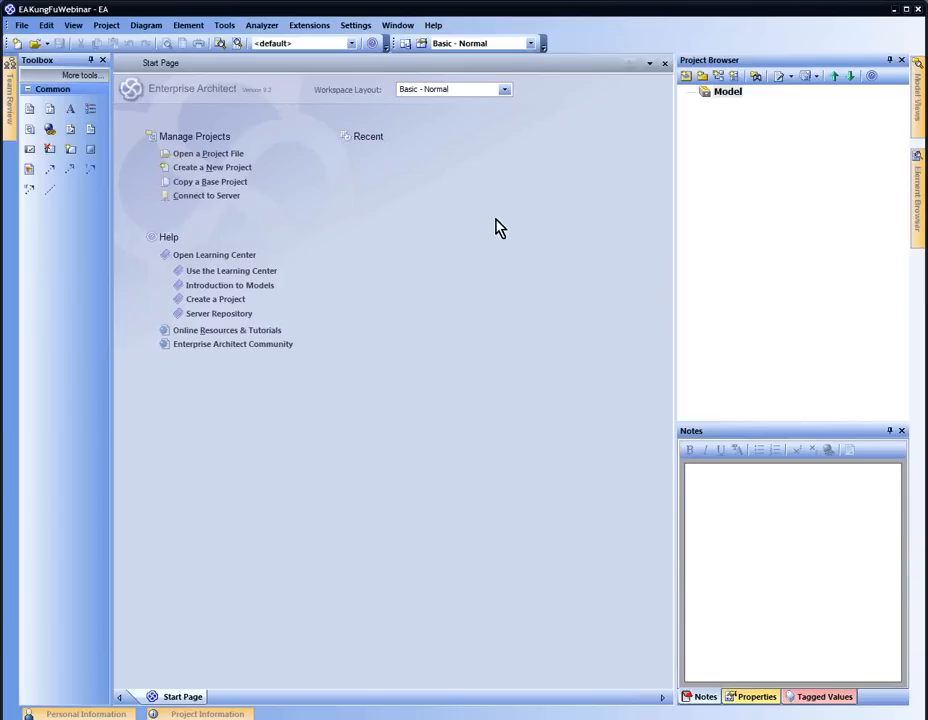
Rename the root model in the Project Browser to 'Kung Fu Webinar Model'
click(726, 95)
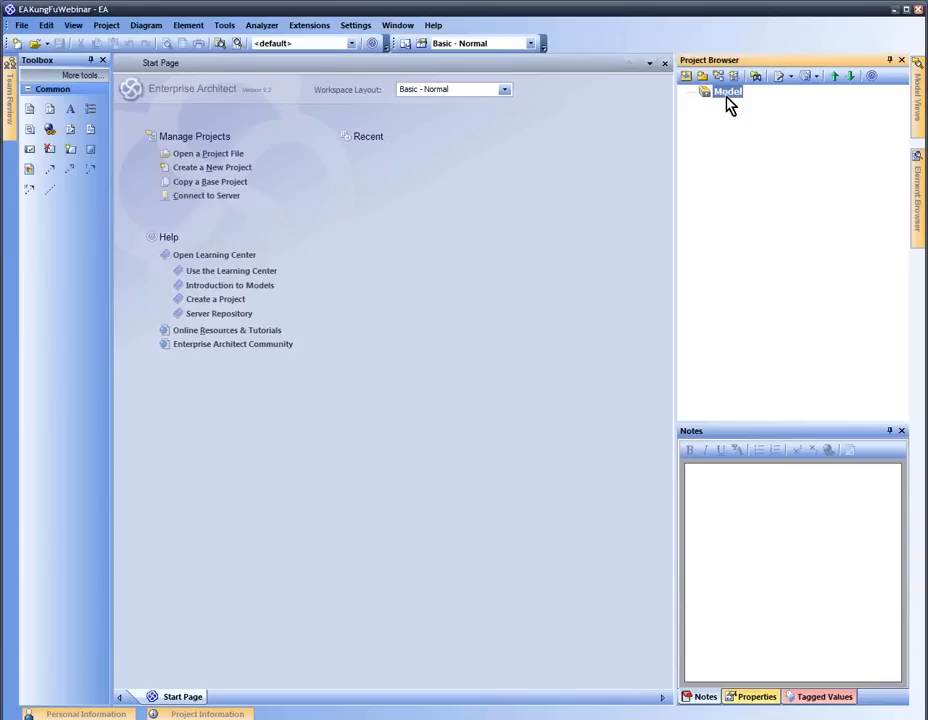
click(726, 97)
text(Kung Fu Webinar Mode)
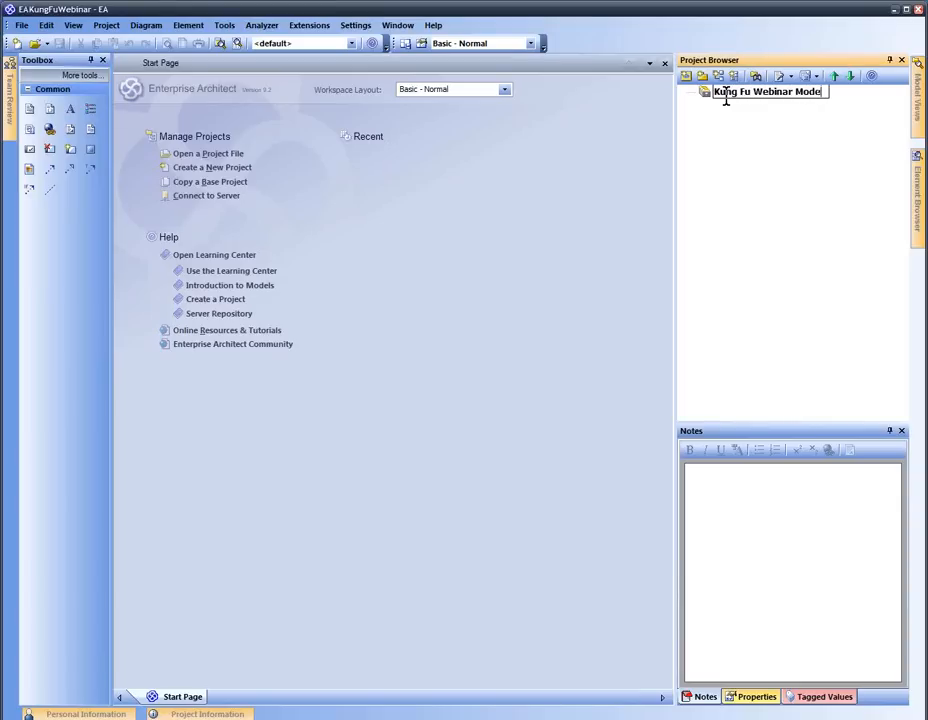
text(l)
key(Return)
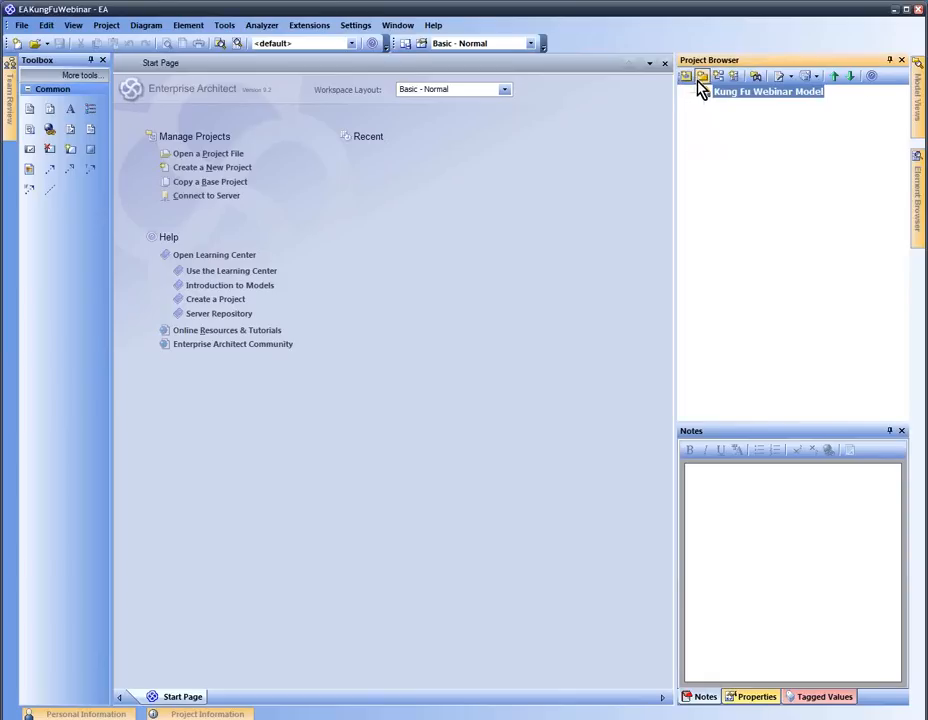
Create a Class View named 'Sandbox' under the root model and select it
click(703, 77)
text(Sandbox)
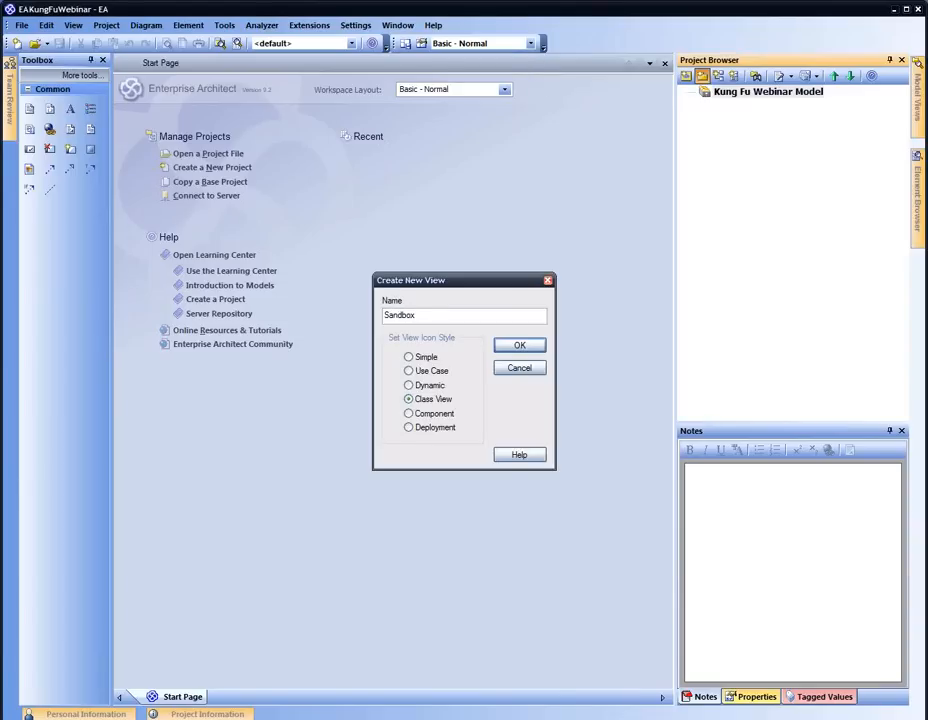
click(519, 345)
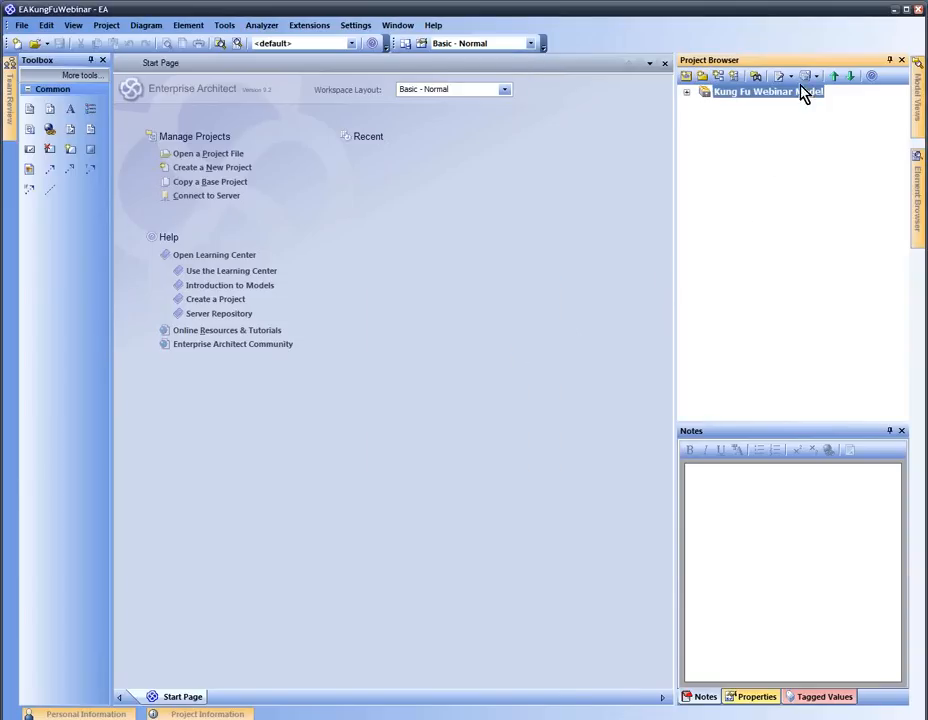
click(686, 91)
click(738, 110)
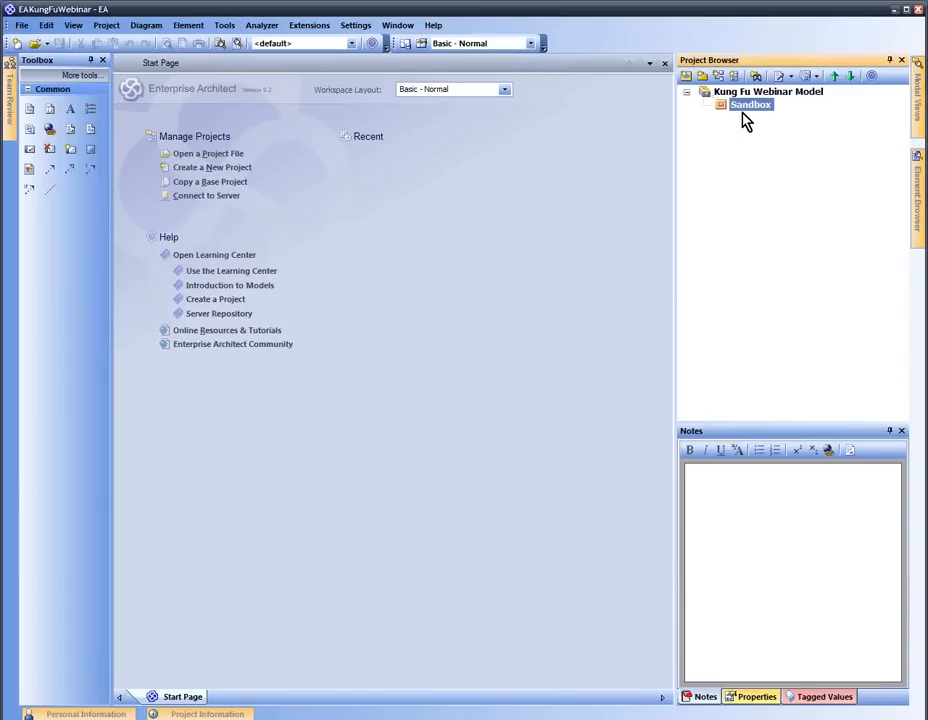
click(703, 78)
Create the PBK package under Sandbox with a PBK class diagram, then open the empty diagram
text(FE)
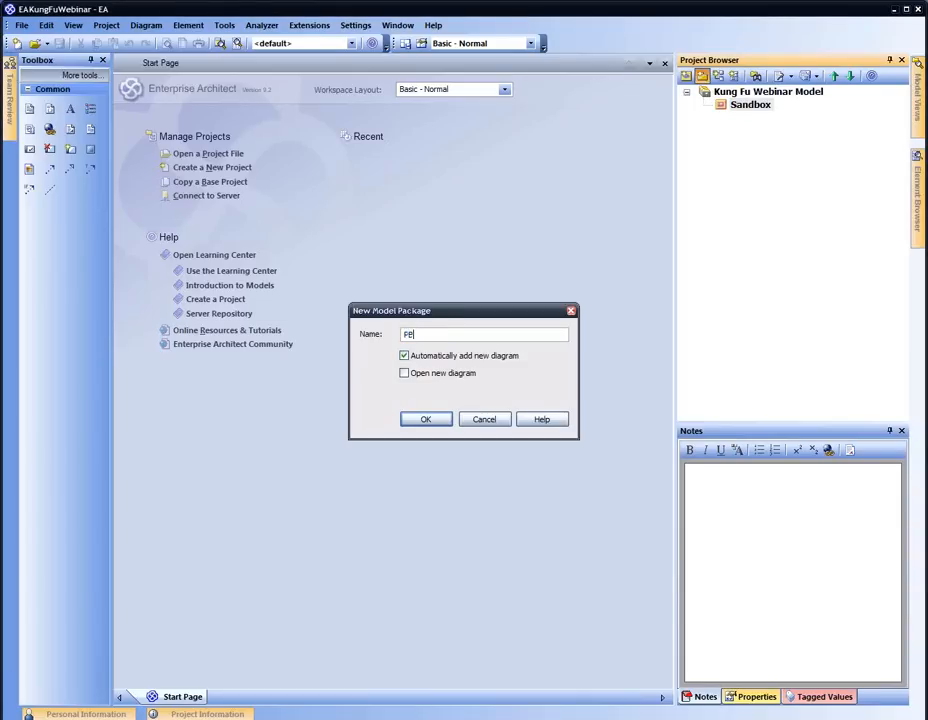
click(425, 419)
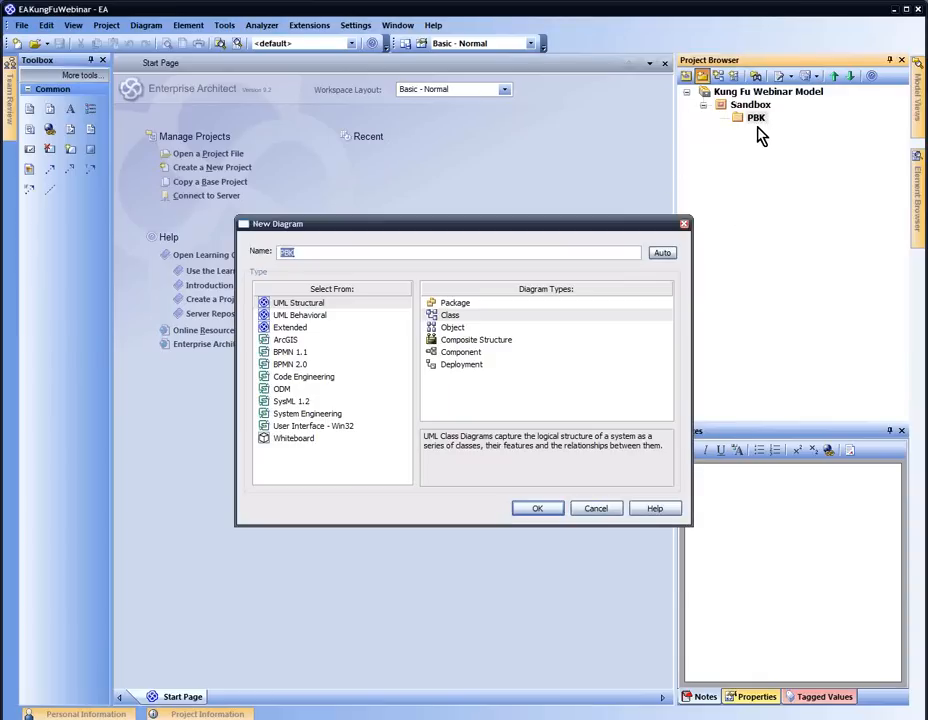
click(466, 315)
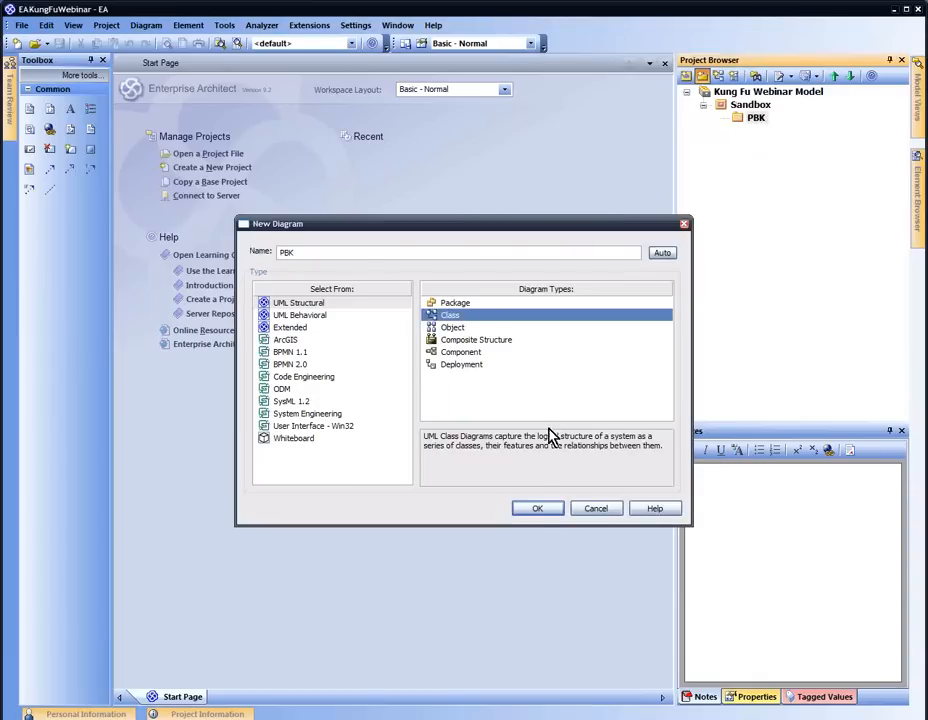
click(535, 509)
double_click(768, 134)
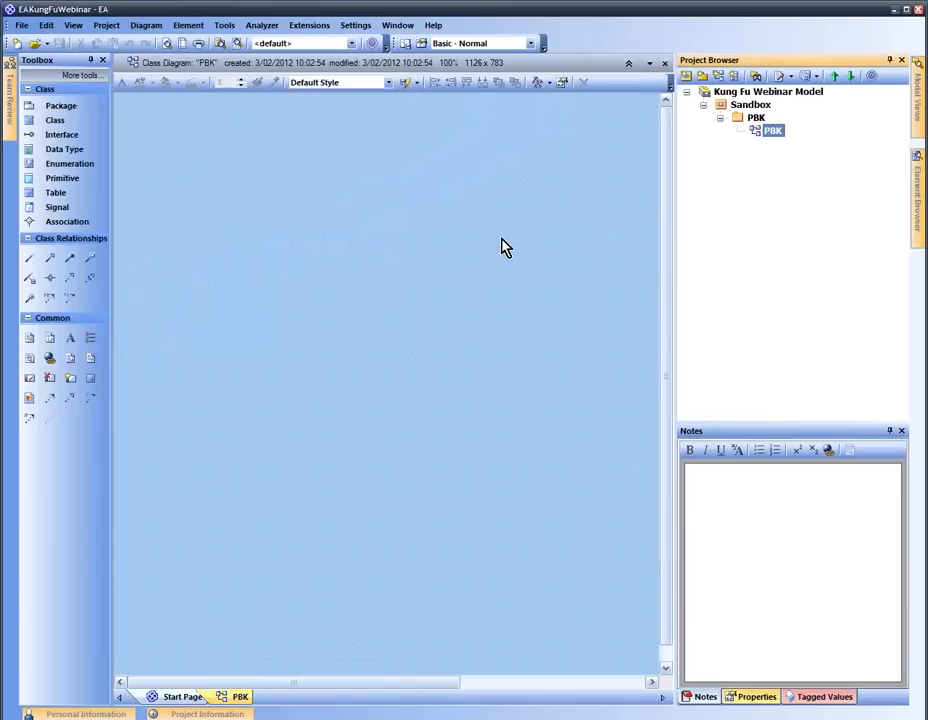
Drop Class1, Class2 and Class3 onto the PBK diagram with the Toolbox Class tool
click(55, 120)
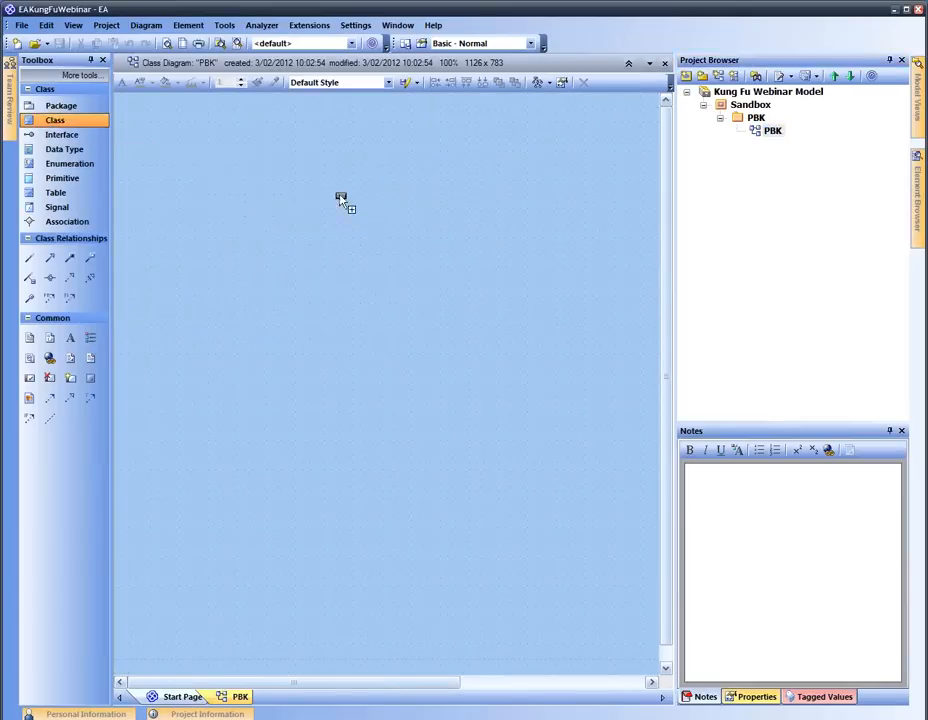
click(343, 195)
click(100, 120)
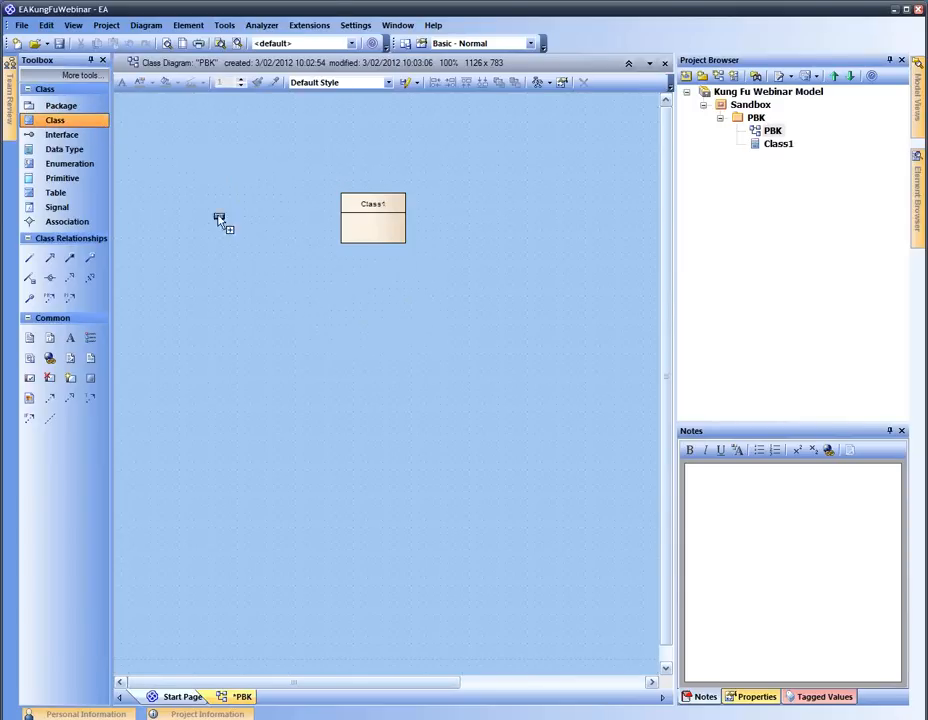
click(260, 257)
click(410, 369)
click(90, 121)
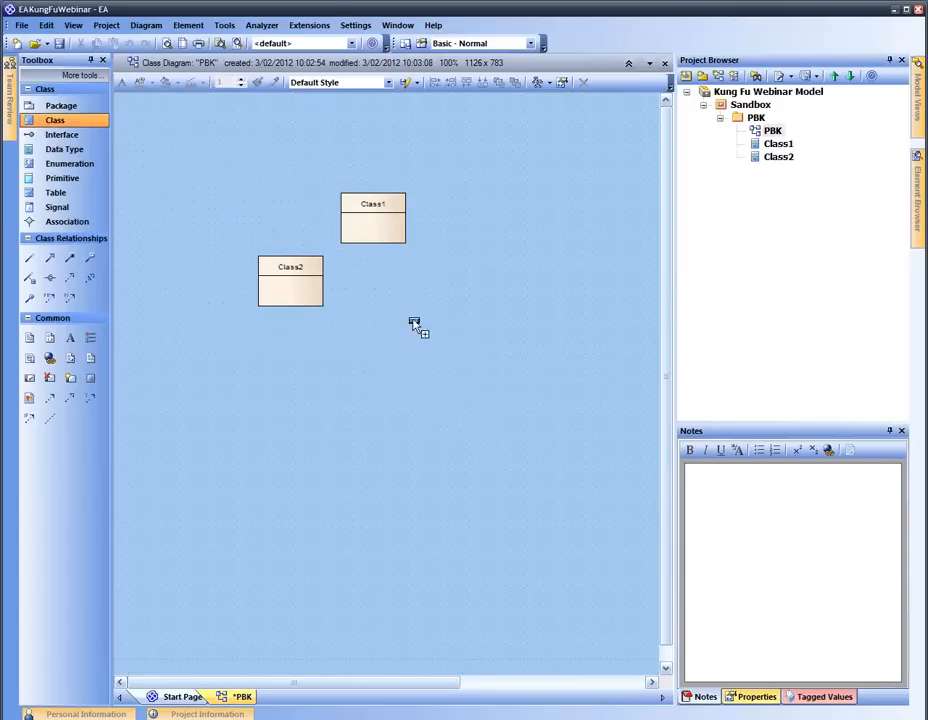
click(436, 334)
click(425, 418)
Stack Class1, Class2 and Class3 in one left column and auto-hide the Toolbox
drag(460, 376, 289, 376)
drag(378, 215, 296, 203)
drag(294, 275, 294, 266)
drag(303, 371, 296, 354)
click(90, 60)
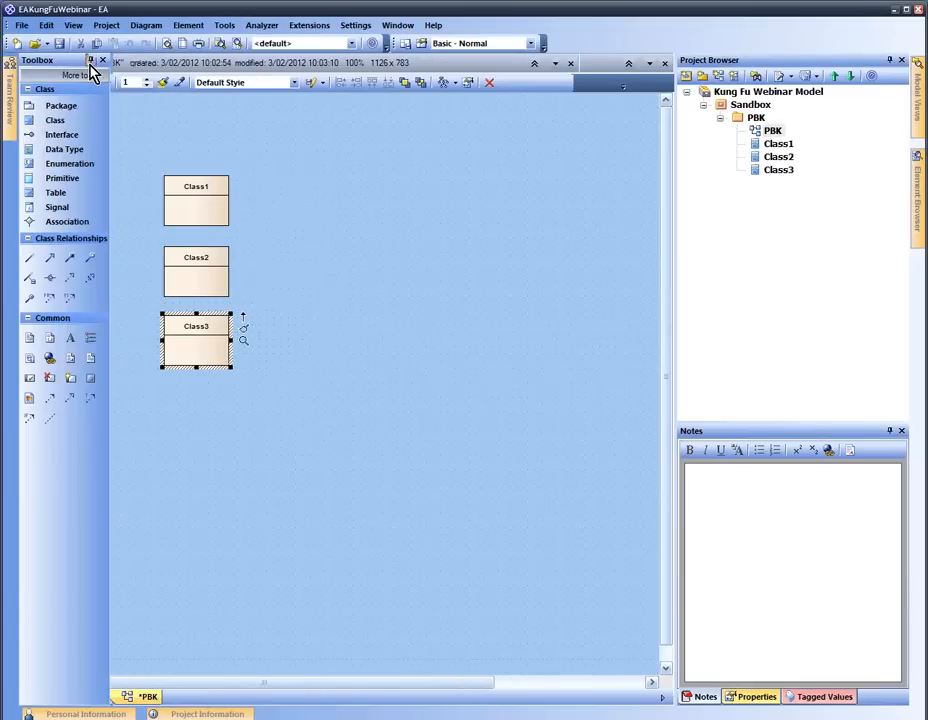
click(368, 263)
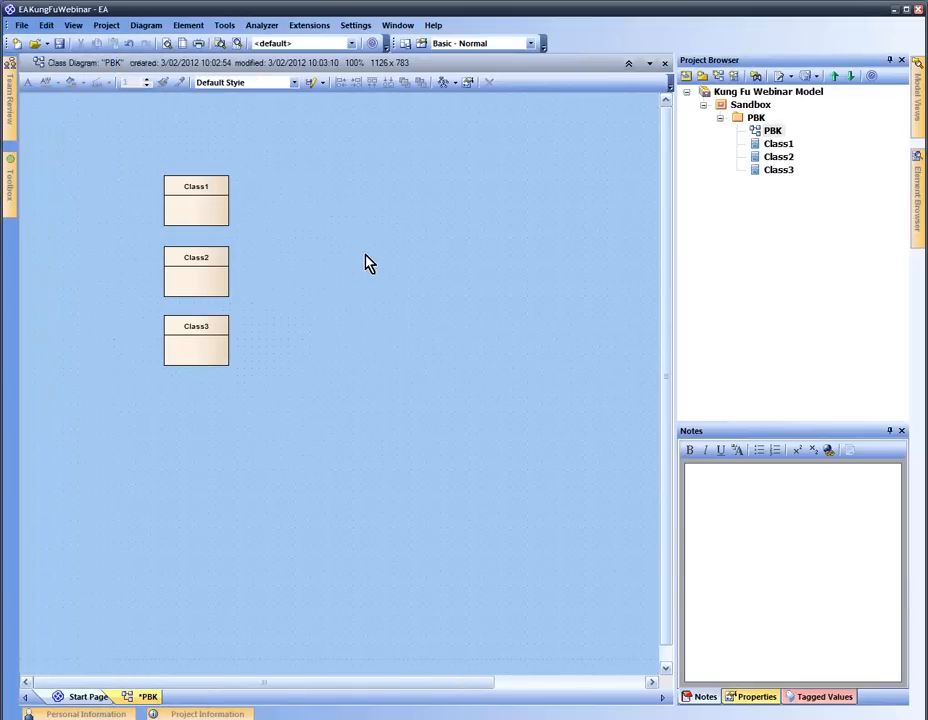
key(space)
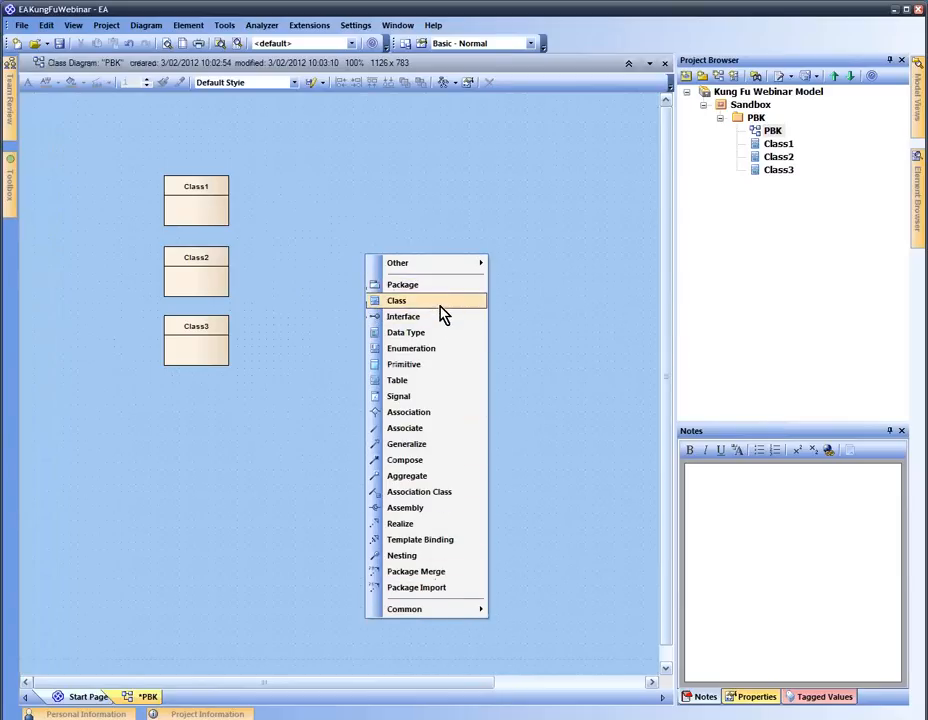
Add Class4 and Class5 as a second column beside Class1 and Class2
mouse_move(441, 264)
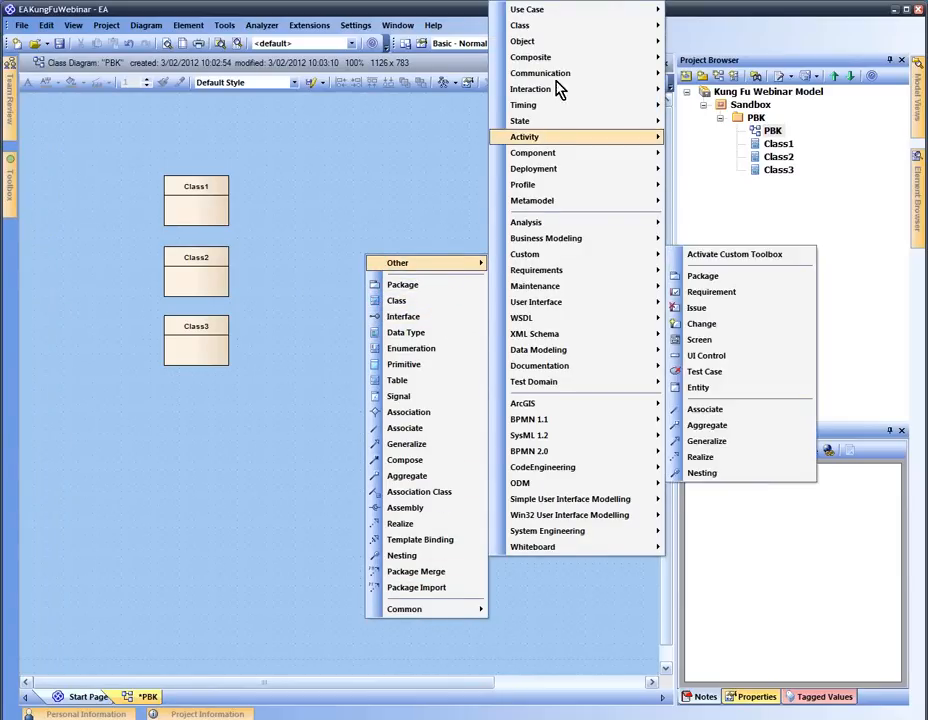
mouse_move(574, 111)
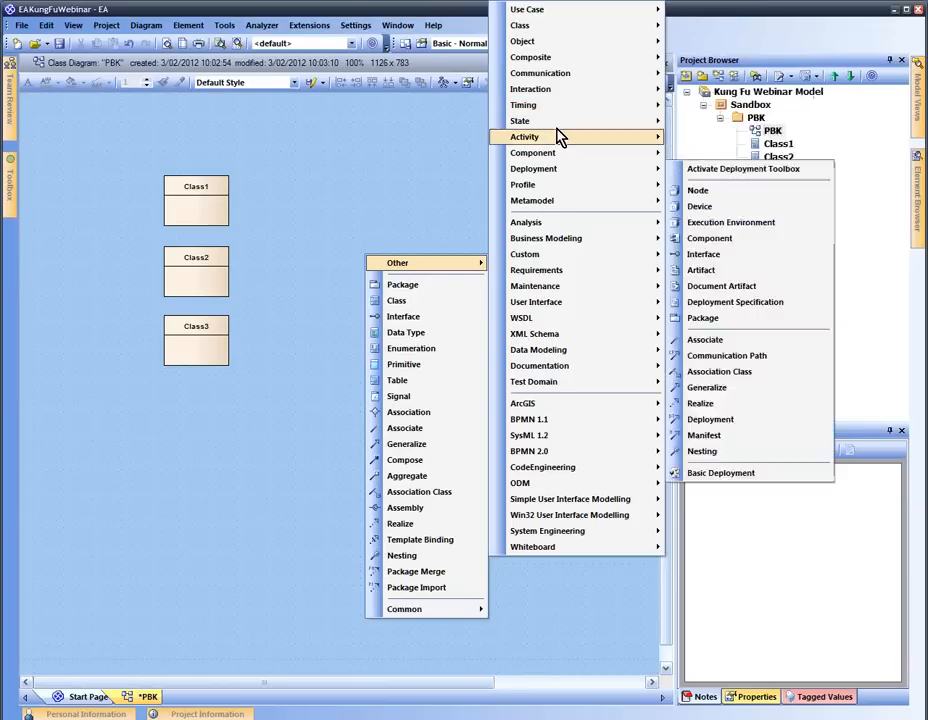
click(432, 301)
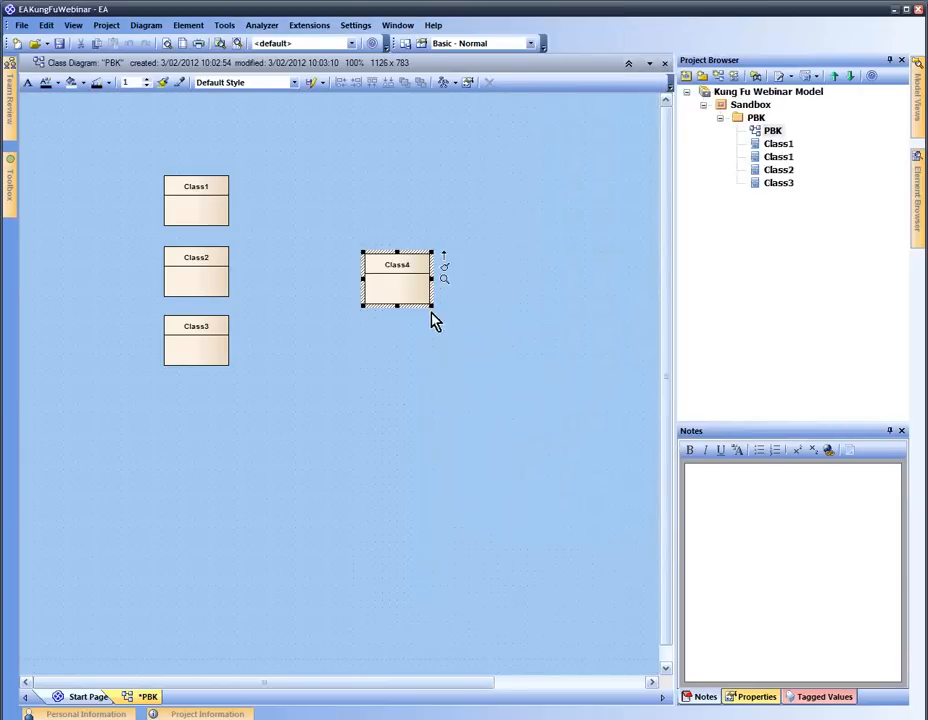
click(471, 277)
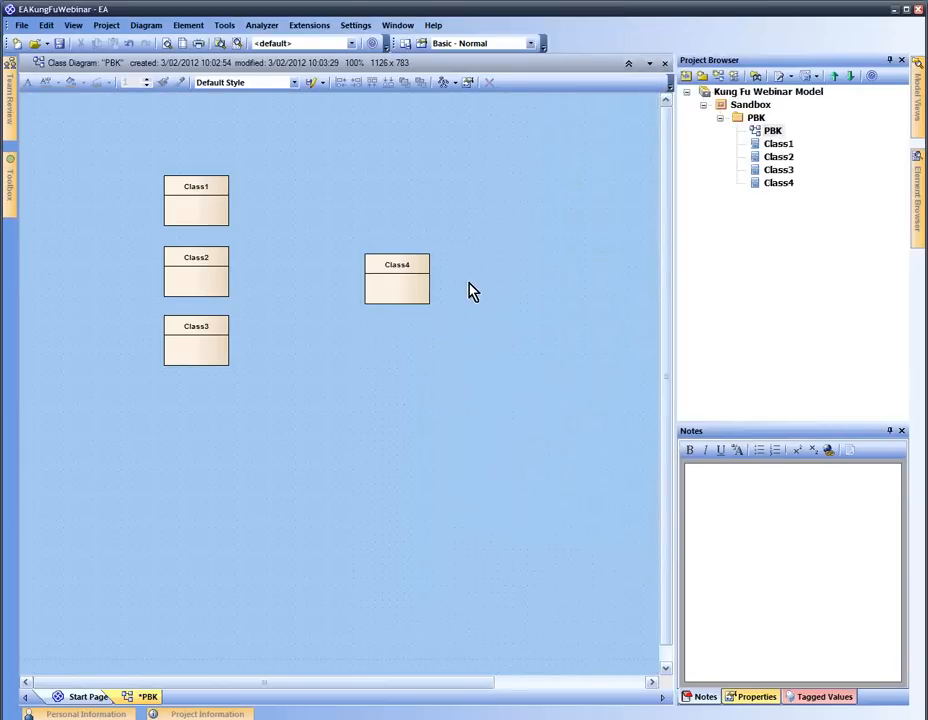
key(space)
click(518, 373)
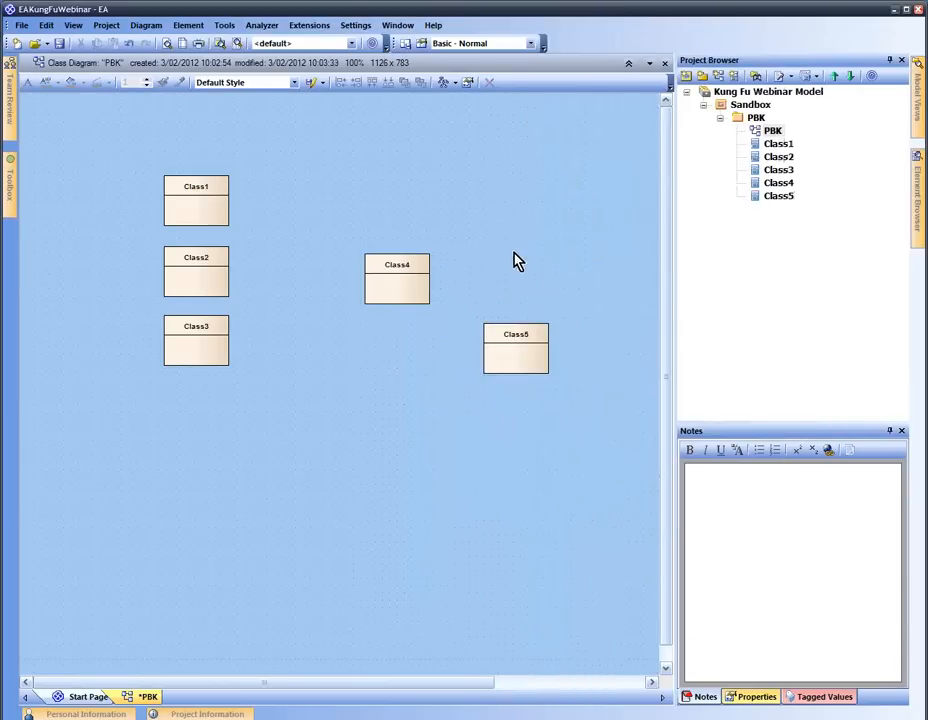
drag(412, 294, 353, 216)
drag(526, 356, 350, 280)
click(452, 311)
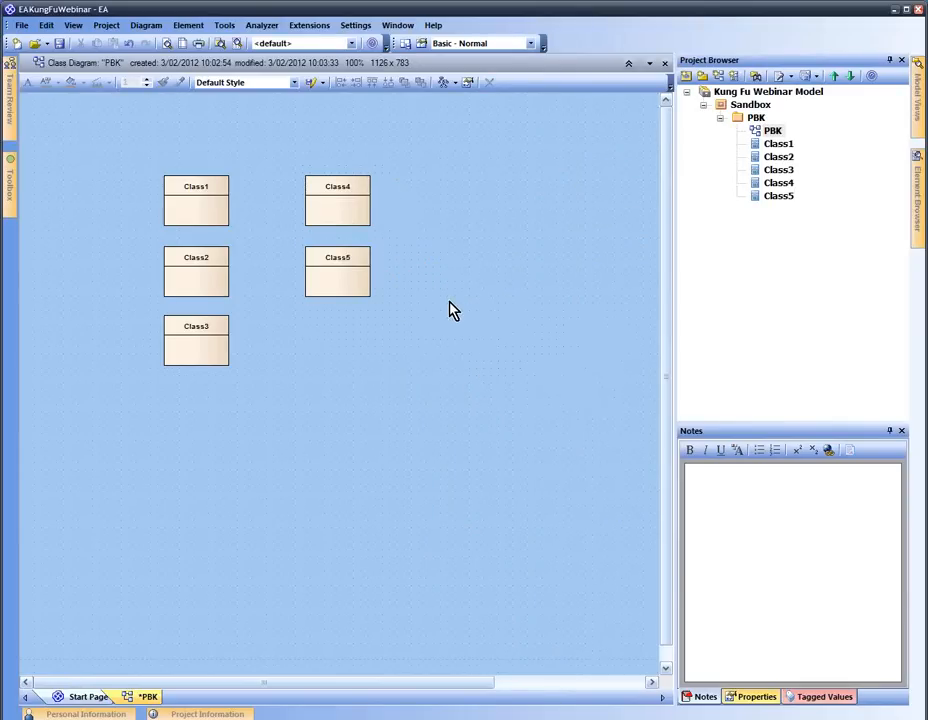
Add a class named 'fgehr' and move Class6 above Class1 and Class4
key(shift+F3)
text(fgehr)
key(Return)
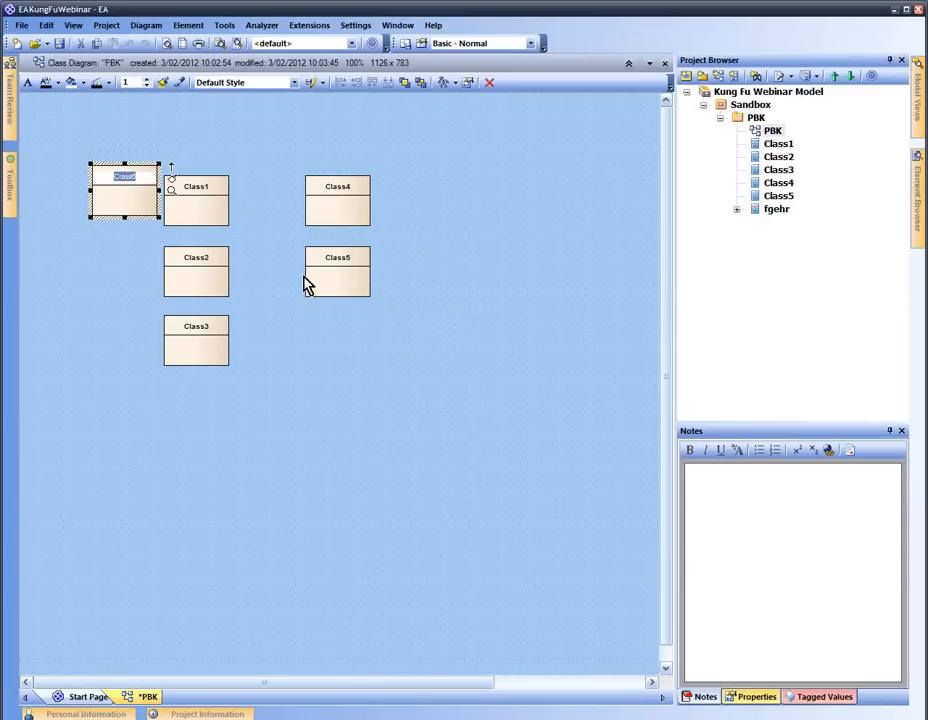
click(157, 141)
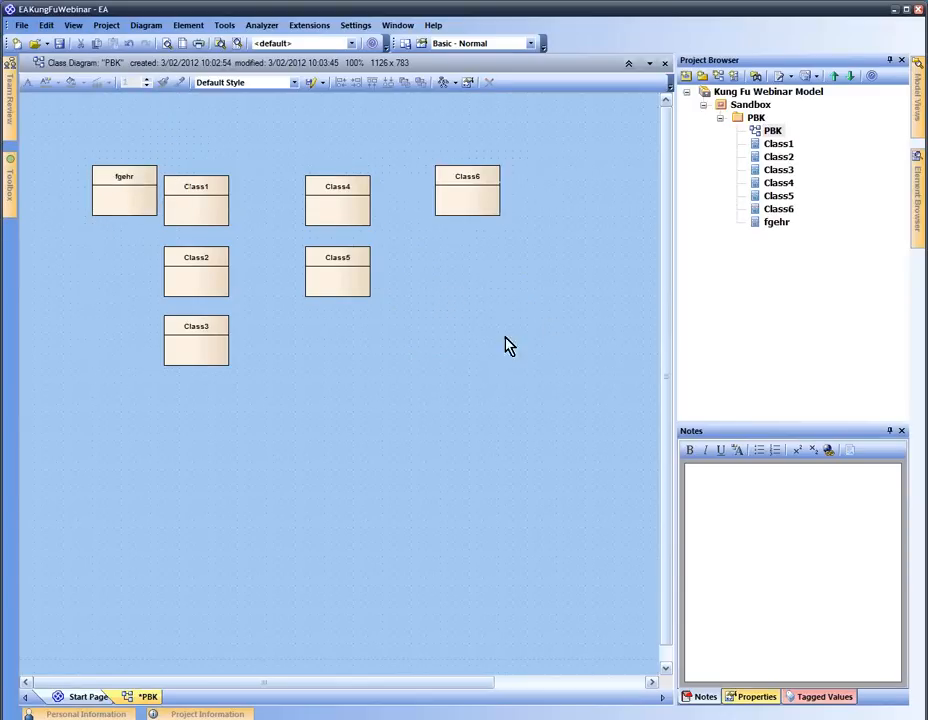
drag(472, 212, 297, 158)
click(388, 187)
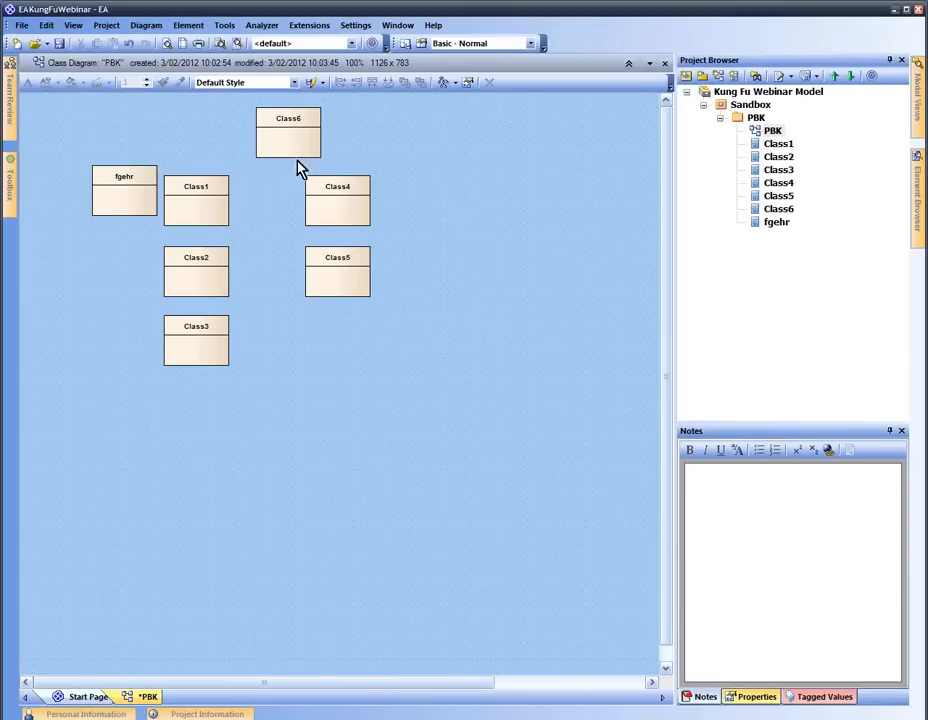
click(755, 119)
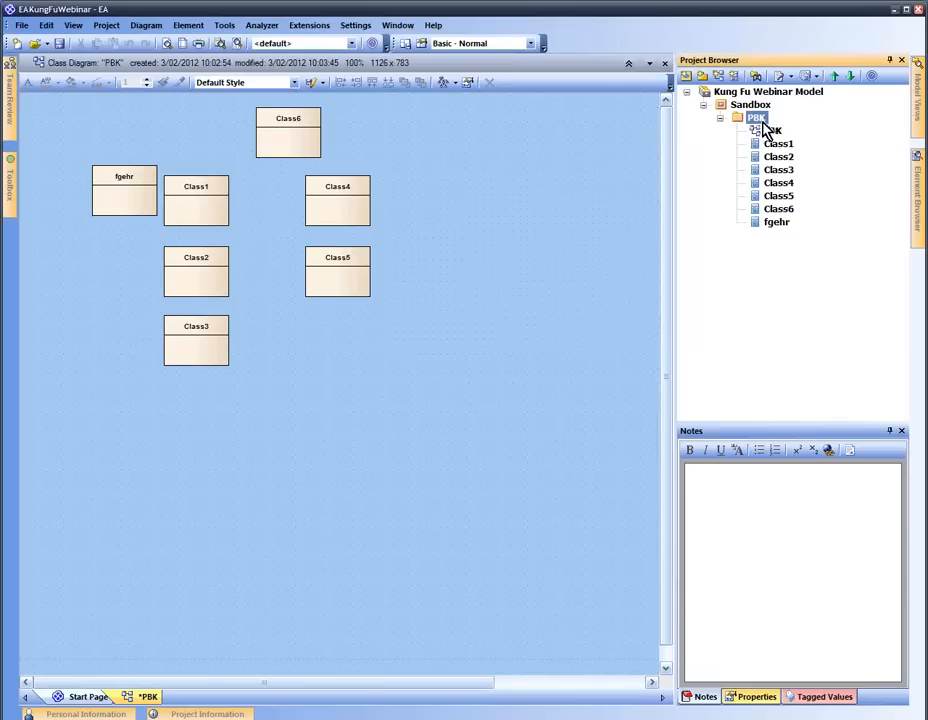
Start a new Class element in PBK with the dialog set to stay open after each OK
right_click(755, 120)
mouse_move(766, 129)
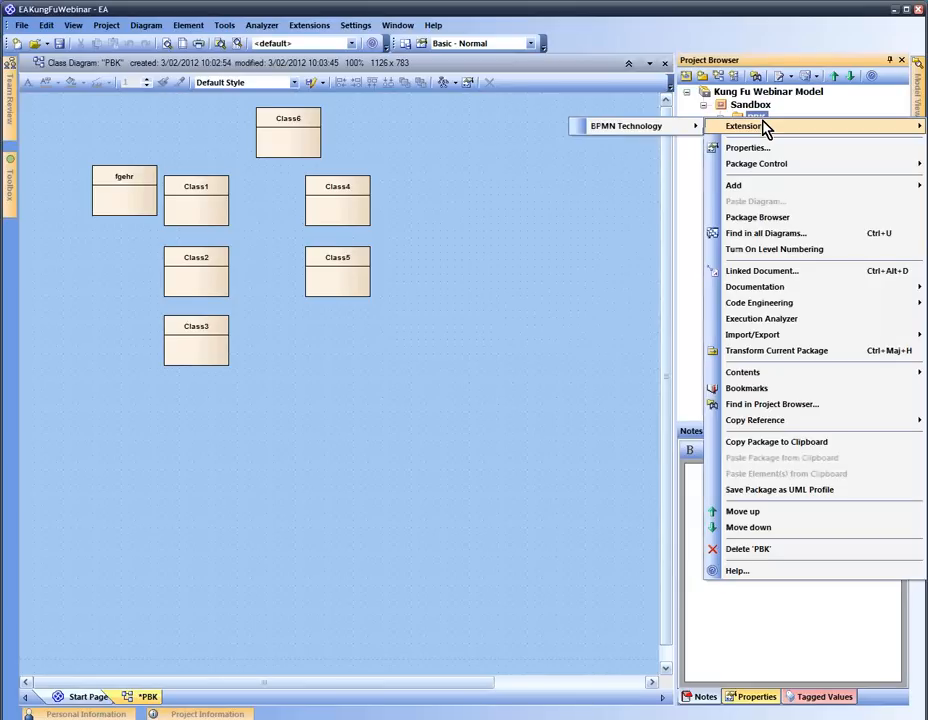
mouse_move(735, 188)
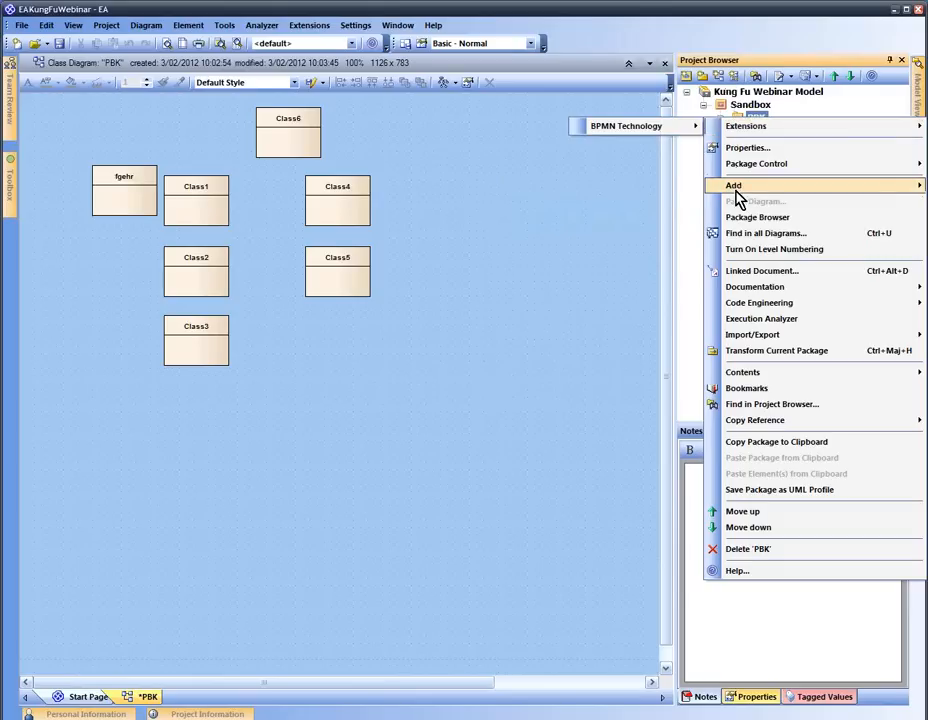
click(655, 207)
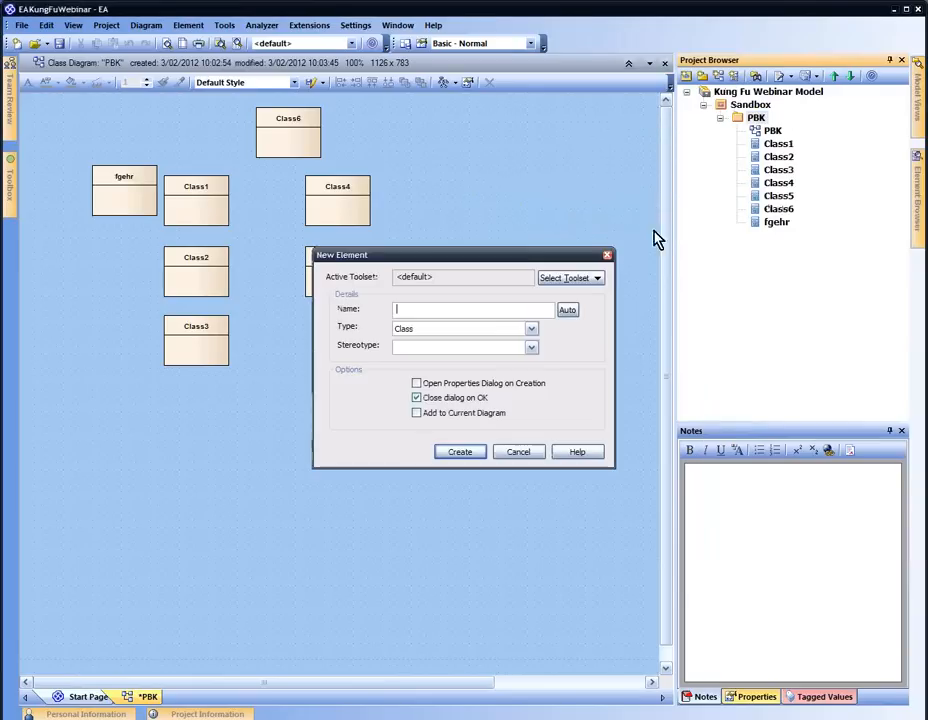
click(531, 331)
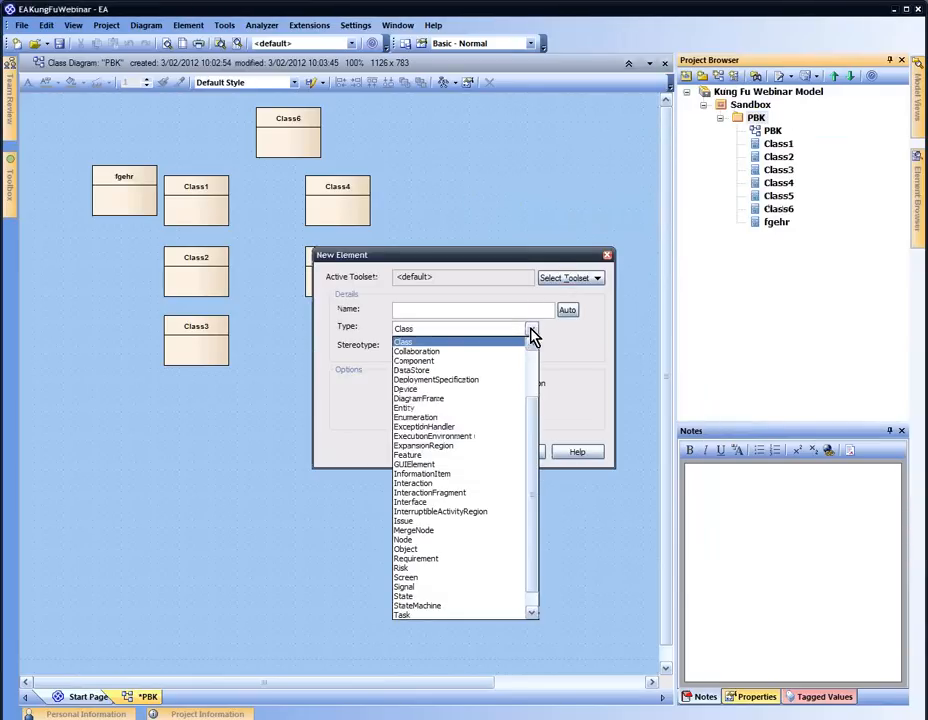
click(531, 336)
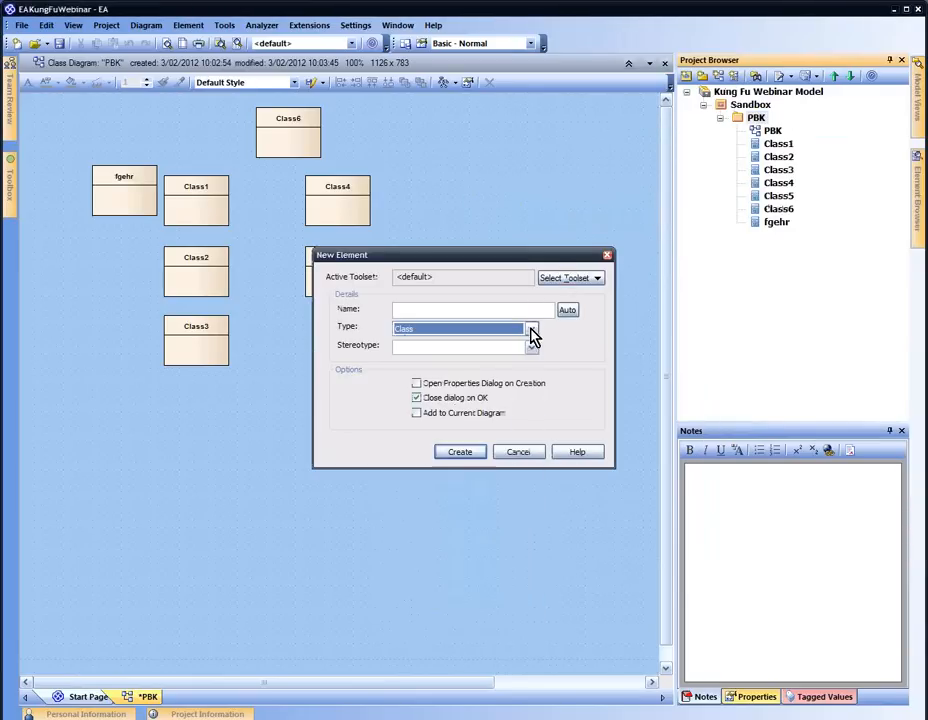
click(418, 399)
click(418, 399)
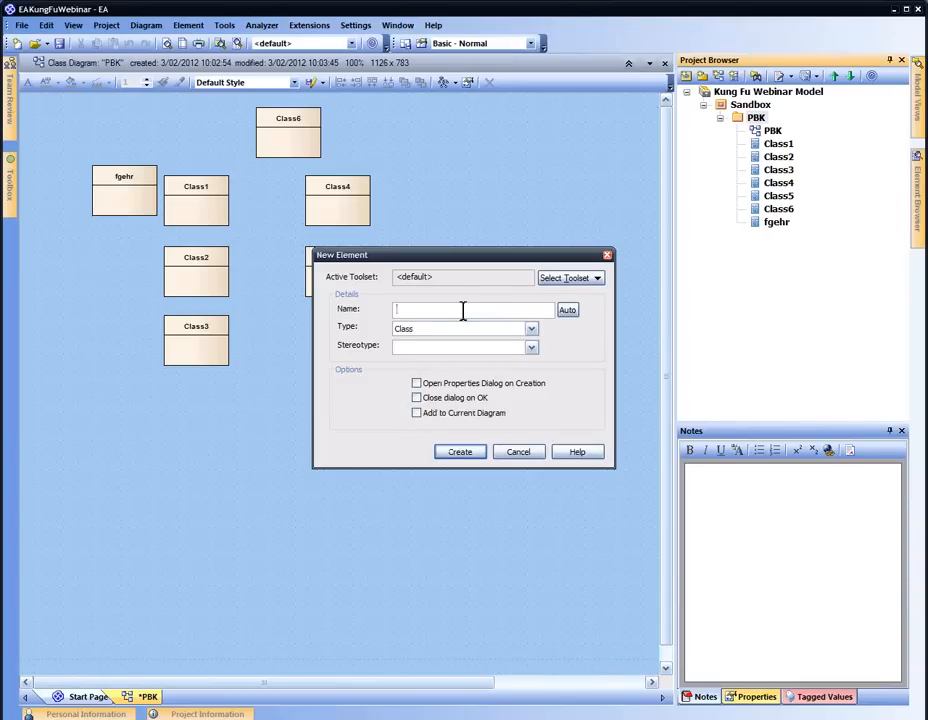
Create the classes Concept A, B, C, D, E and F, then dismiss the dialog
text(Cc)
text(ncept A)
key(Return)
text(B)
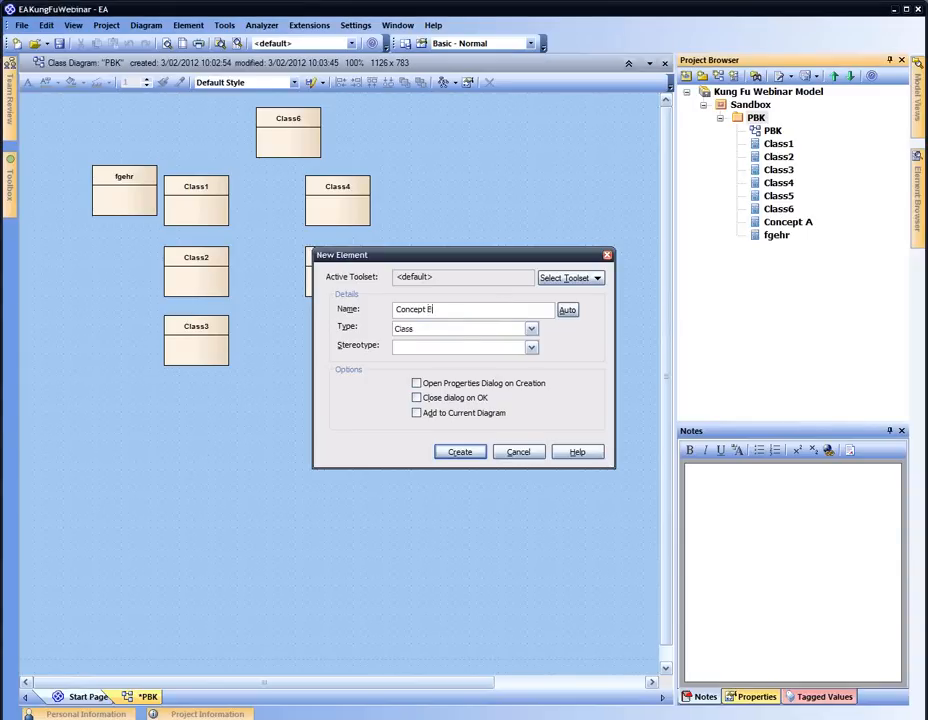
key(Return)
text(C)
key(Return)
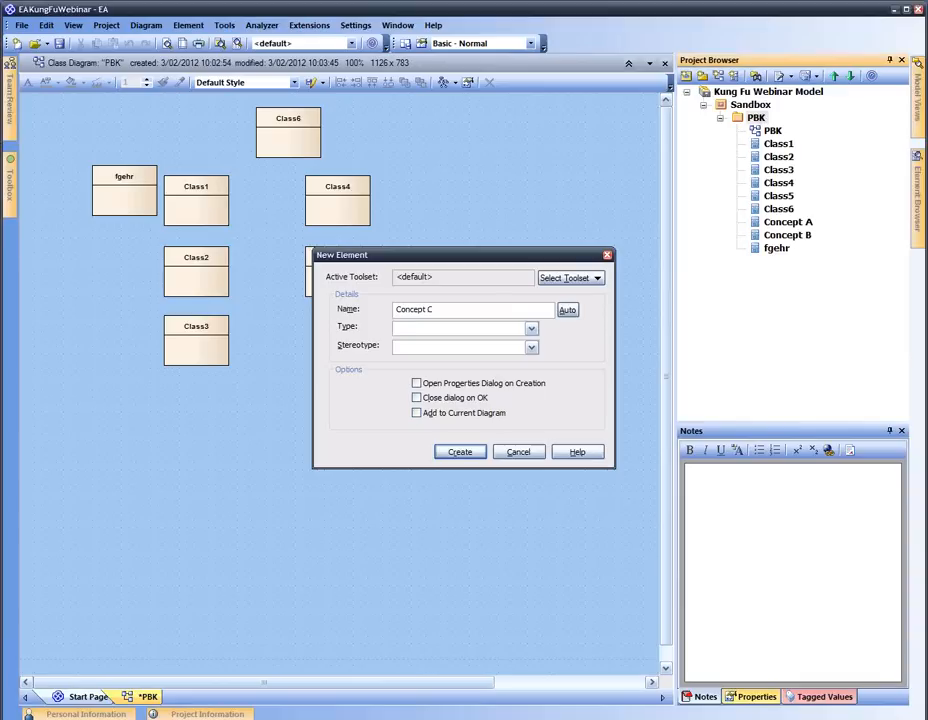
text(D)
key(Return)
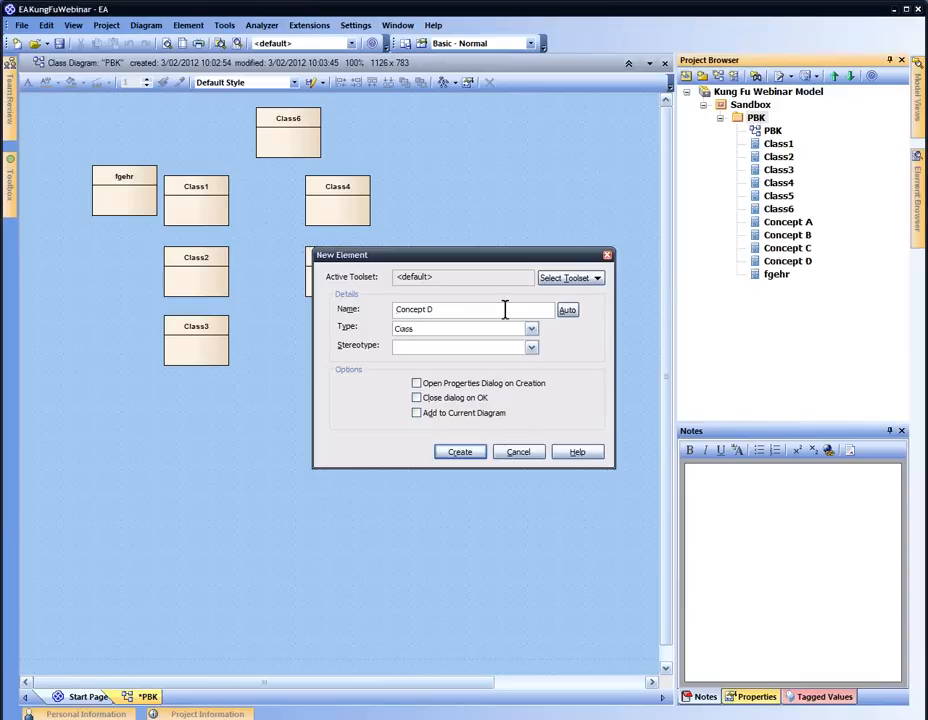
text(E)
key(Return)
text(F)
click(462, 452)
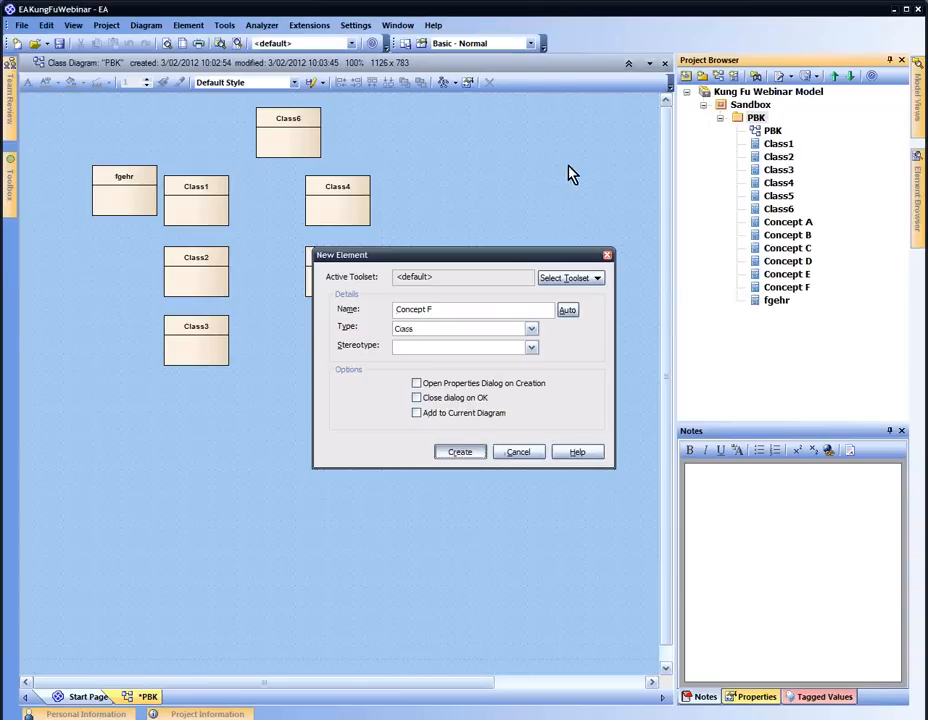
click(538, 455)
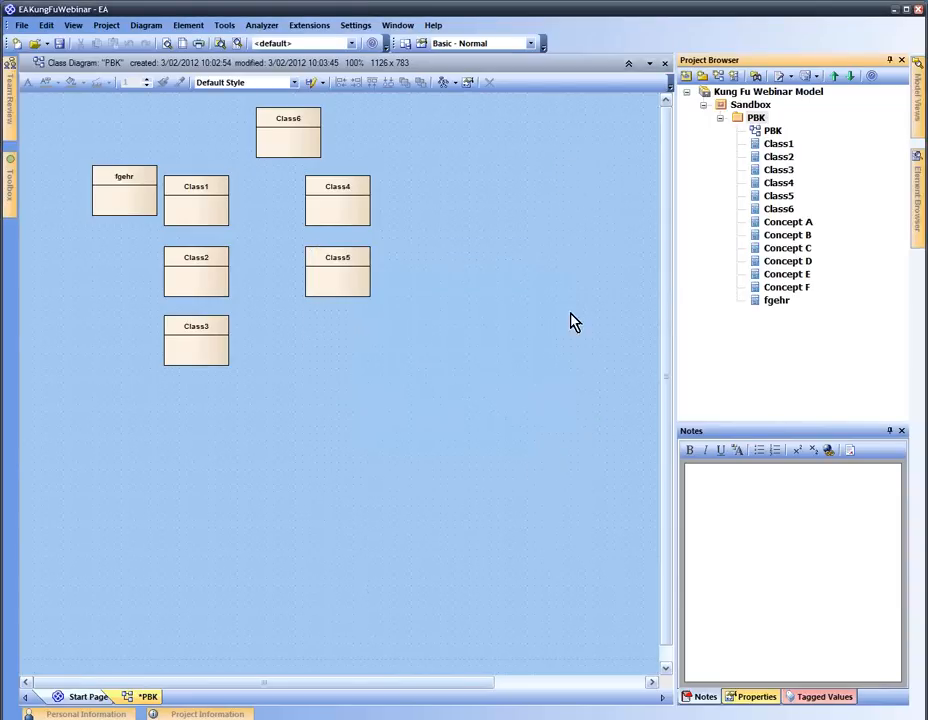
Show the PBK package in the Package Browser, listing its thirteen classes
click(581, 315)
click(756, 234)
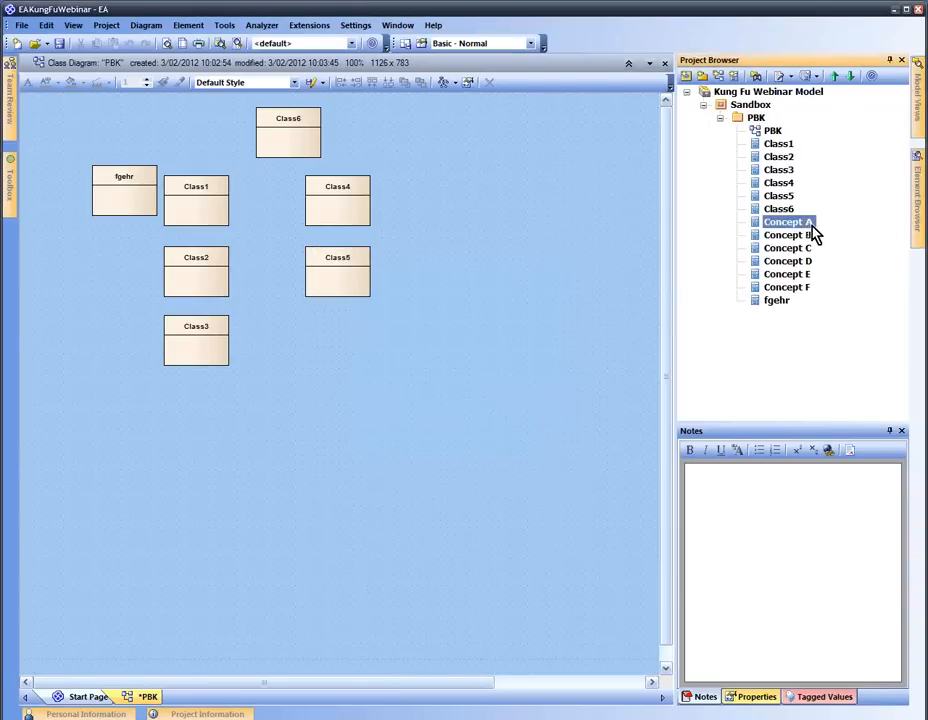
click(758, 119)
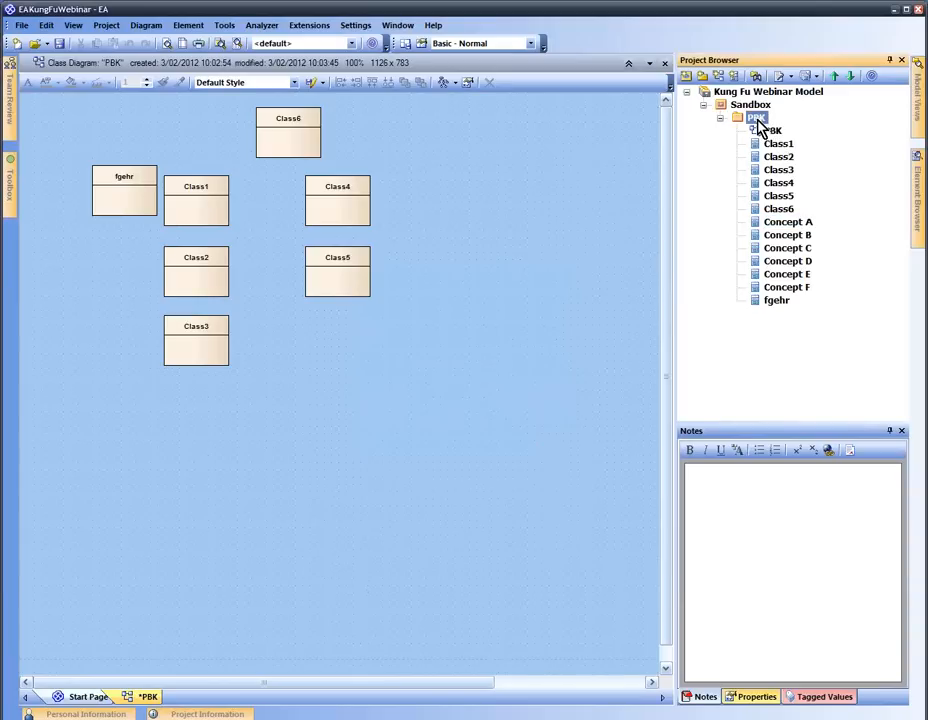
right_click(757, 121)
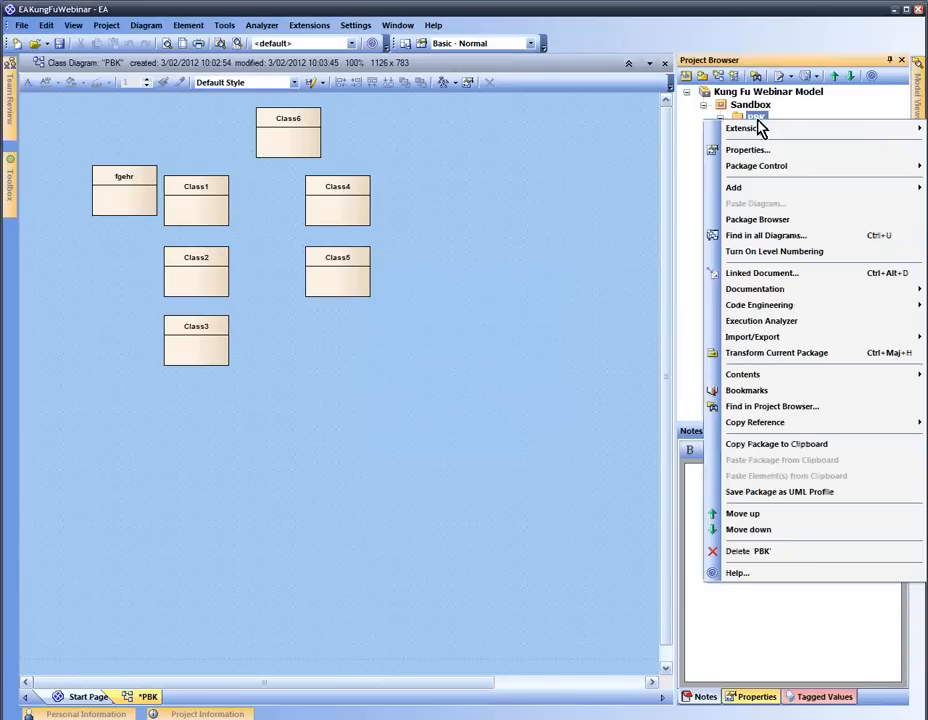
click(773, 222)
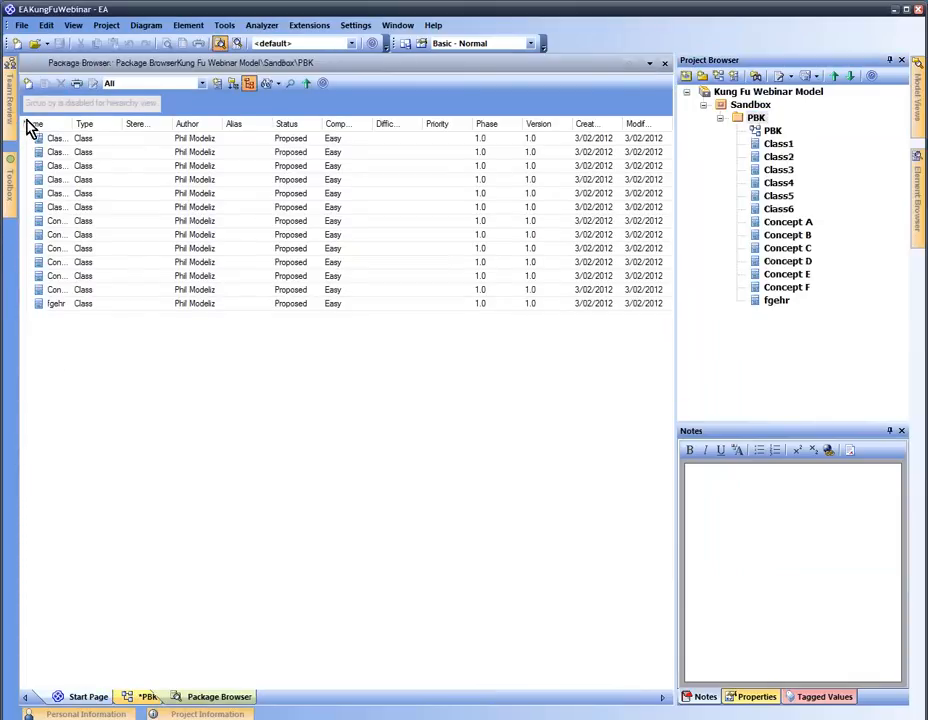
Add a 'Class X' element to PBK from the Package Browser and reopen the PBK diagram
click(29, 84)
text(Class)
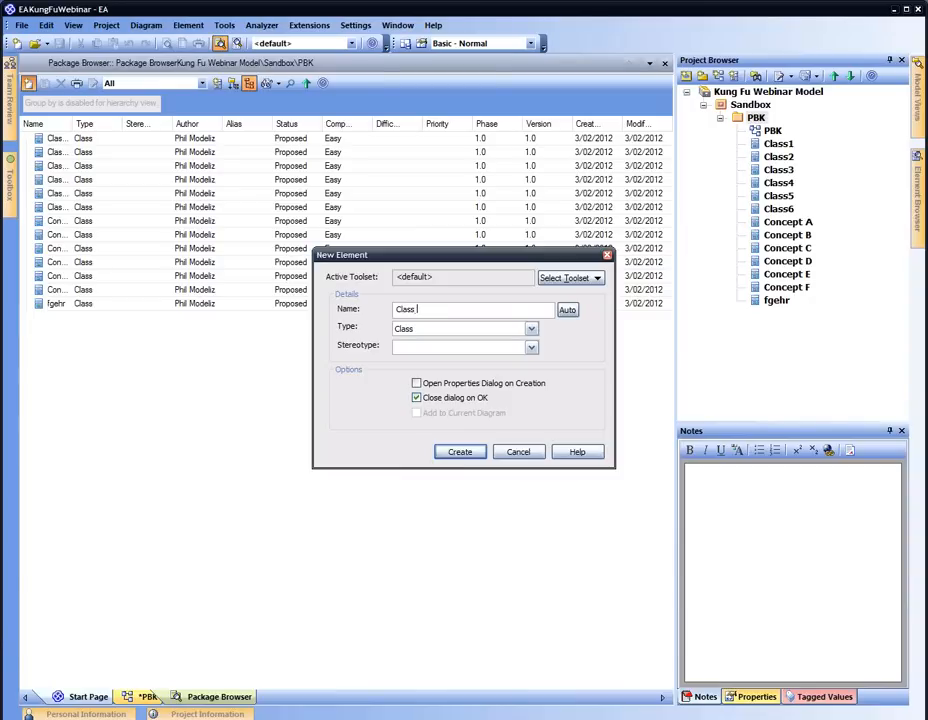
text( X)
key(Return)
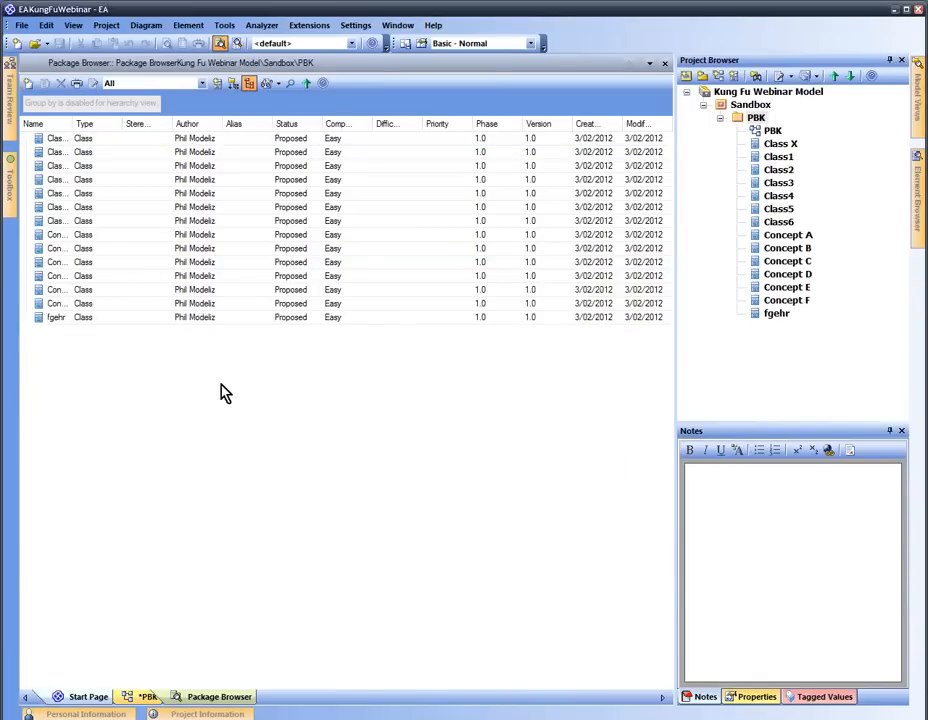
double_click(772, 130)
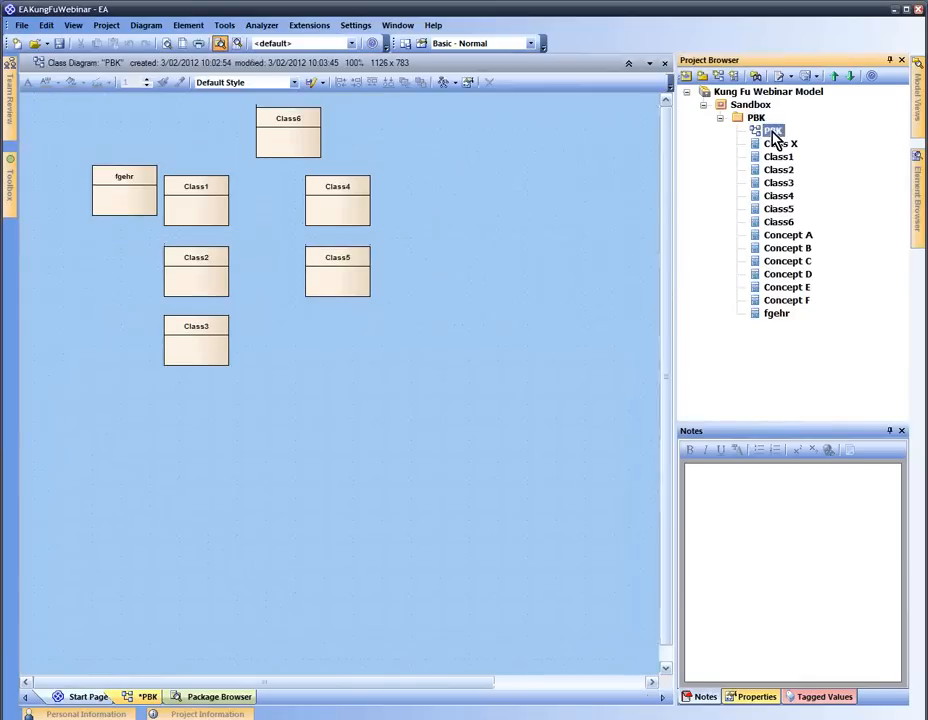
Drag Concept A through Concept F from the Project Browser onto the PBK diagram
click(776, 236)
shift+click(798, 300)
drag(790, 262, 437, 381)
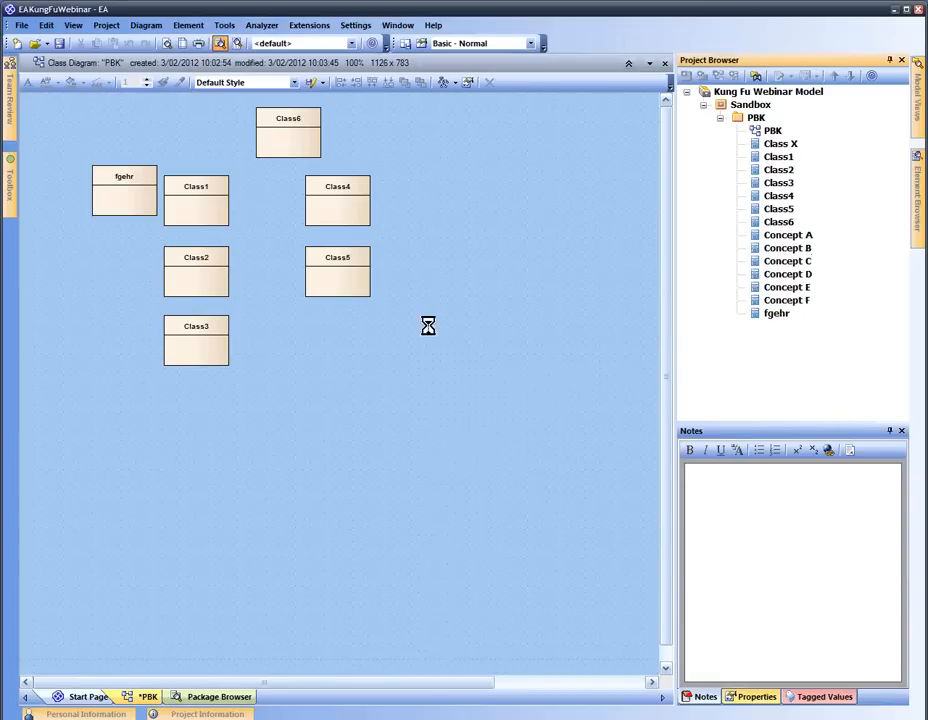
click(556, 348)
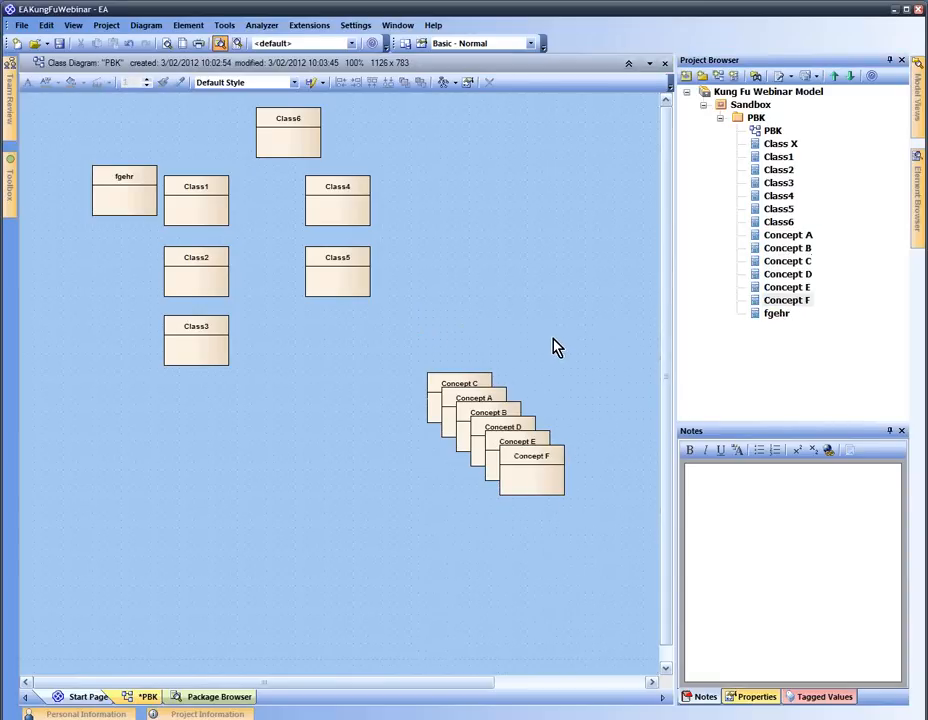
Open Class5's properties and cancel without changes
click(361, 274)
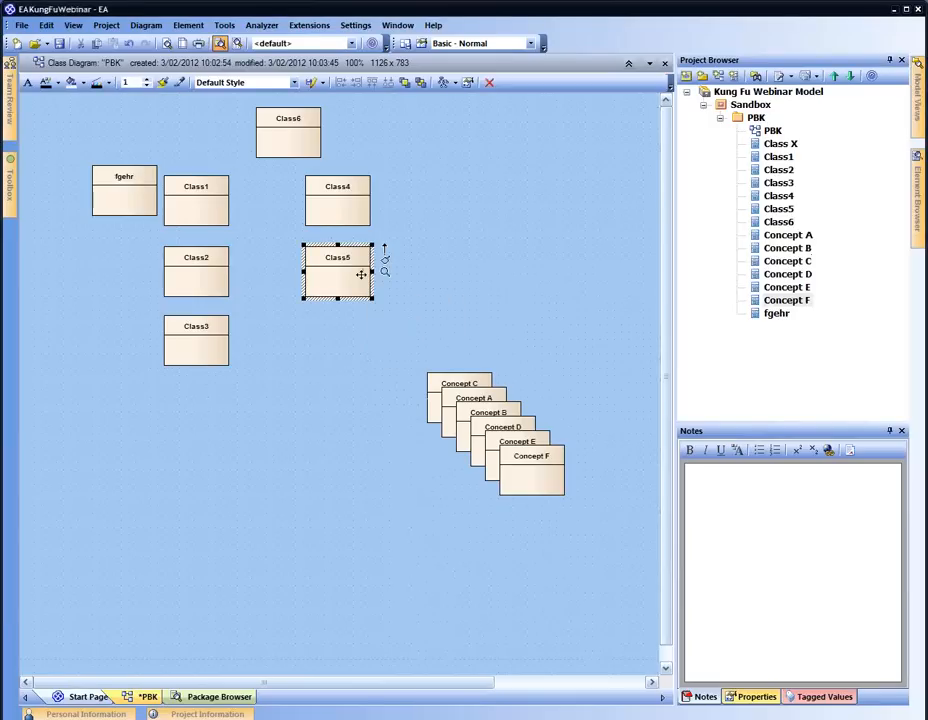
double_click(361, 274)
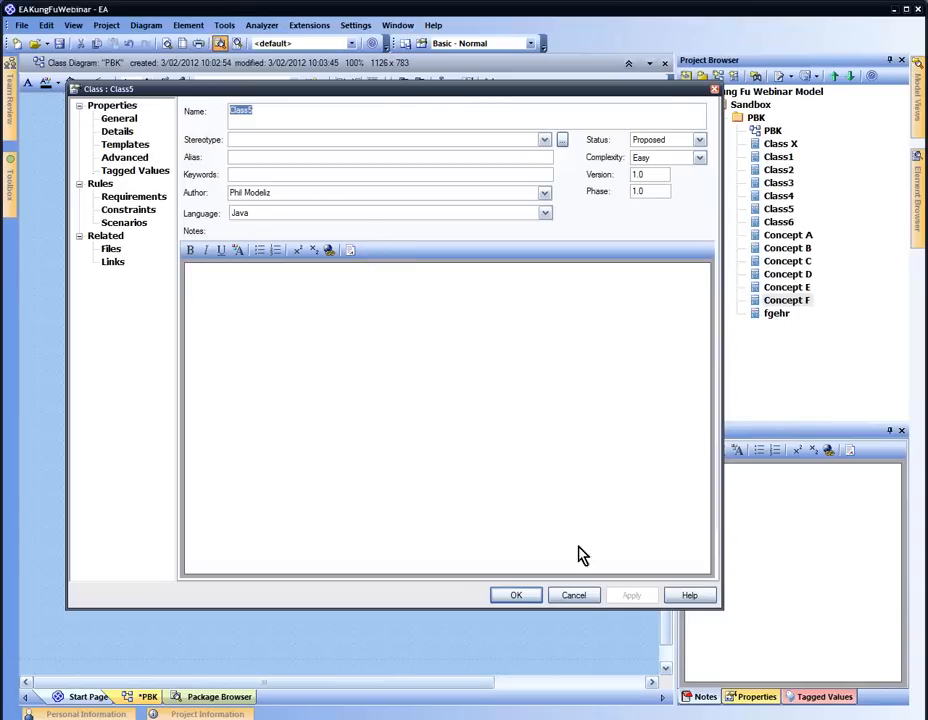
click(575, 596)
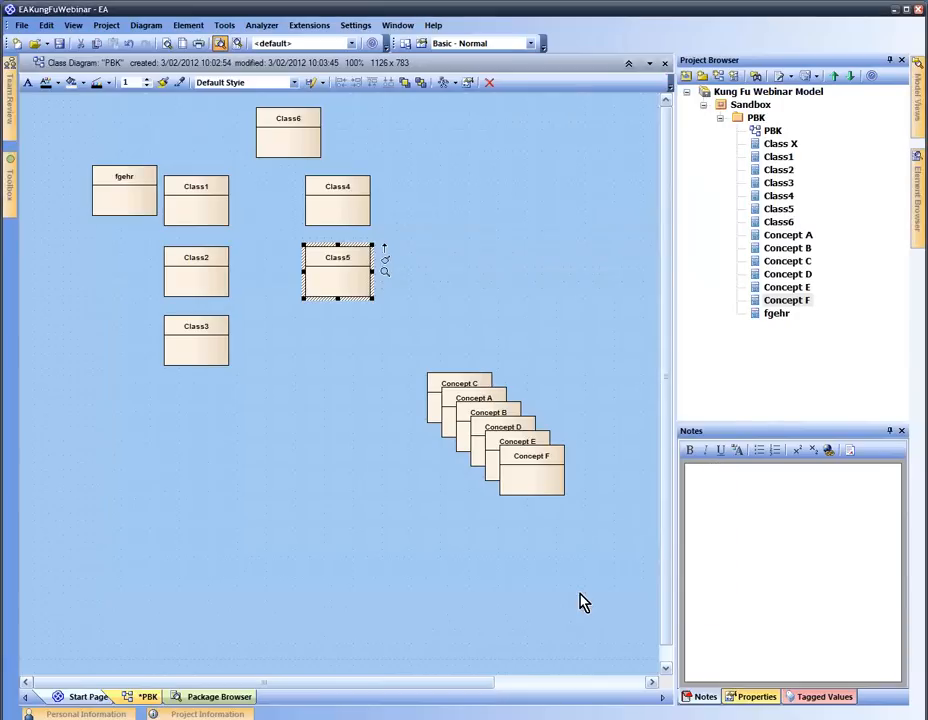
click(500, 248)
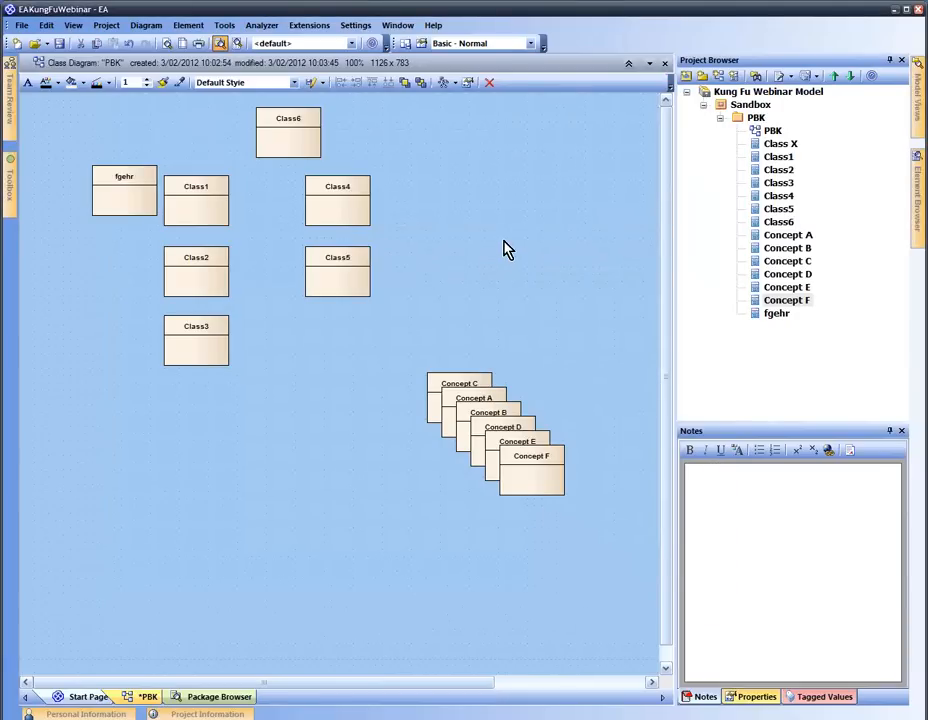
Enable 'Classes honor analysis stereotypes' in the Objects page of Tools > Options
click(235, 30)
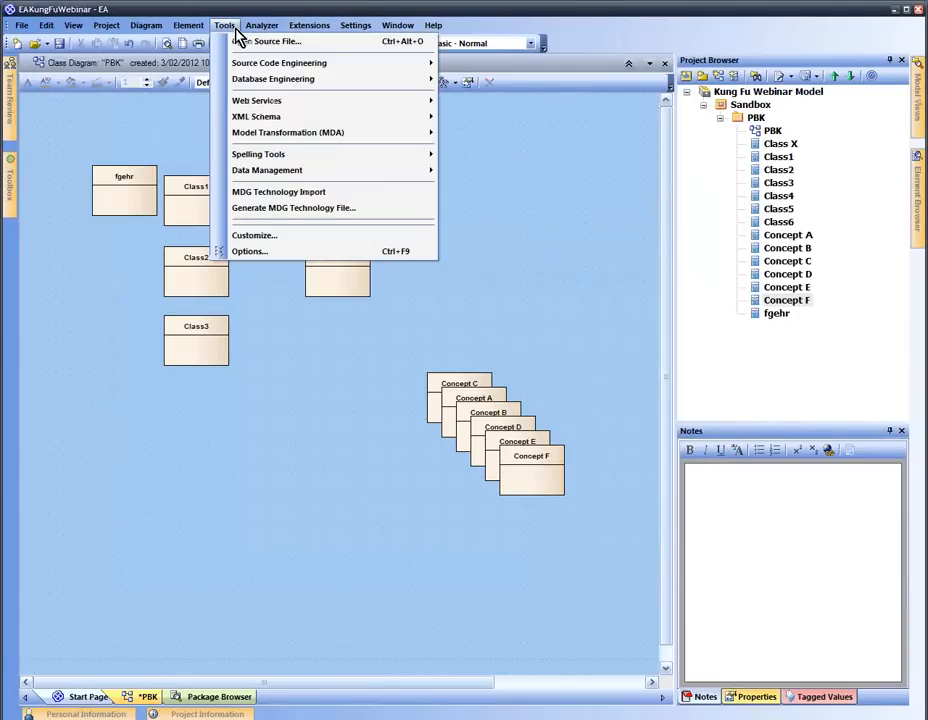
click(260, 251)
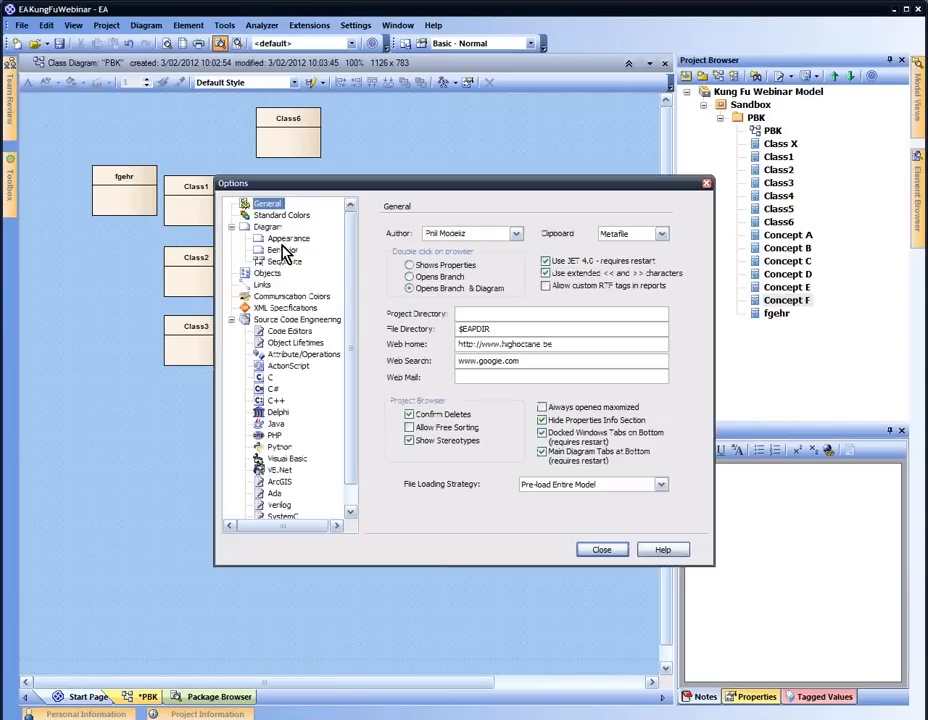
click(270, 228)
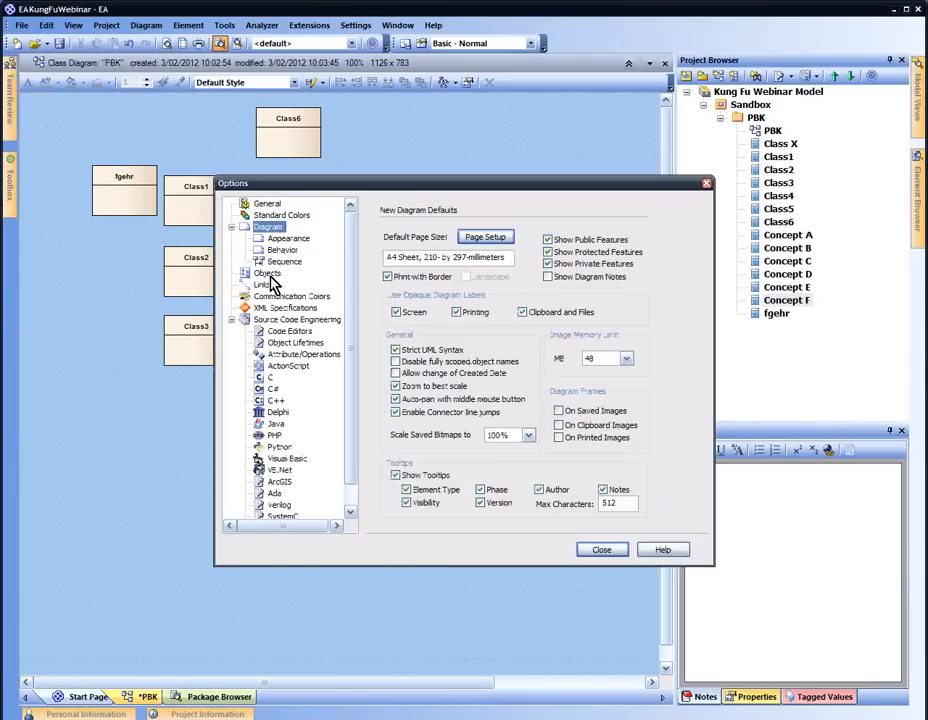
click(272, 277)
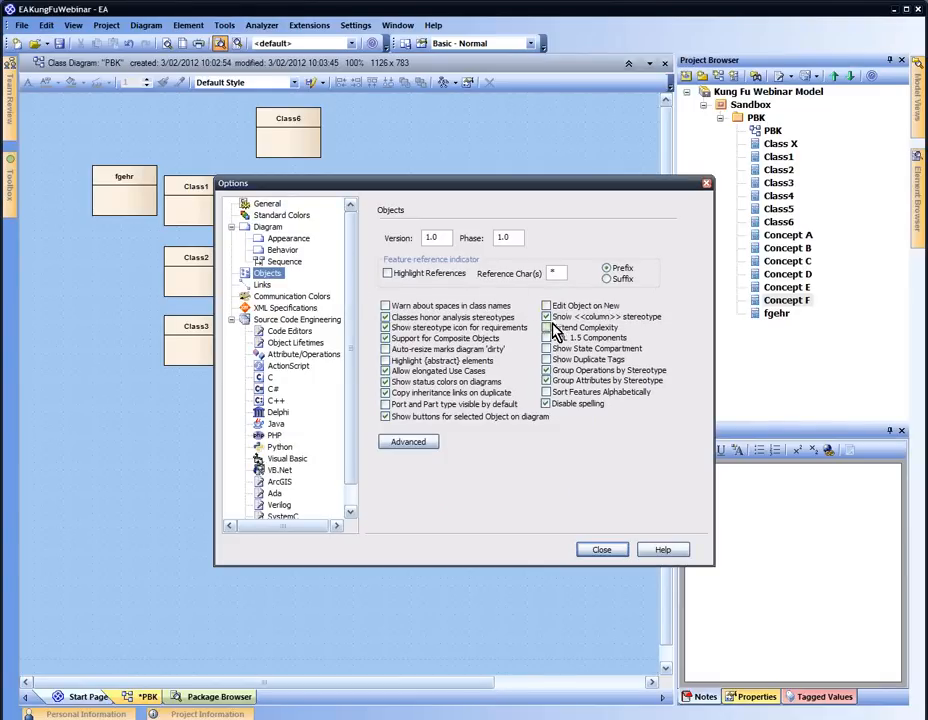
click(386, 317)
click(590, 550)
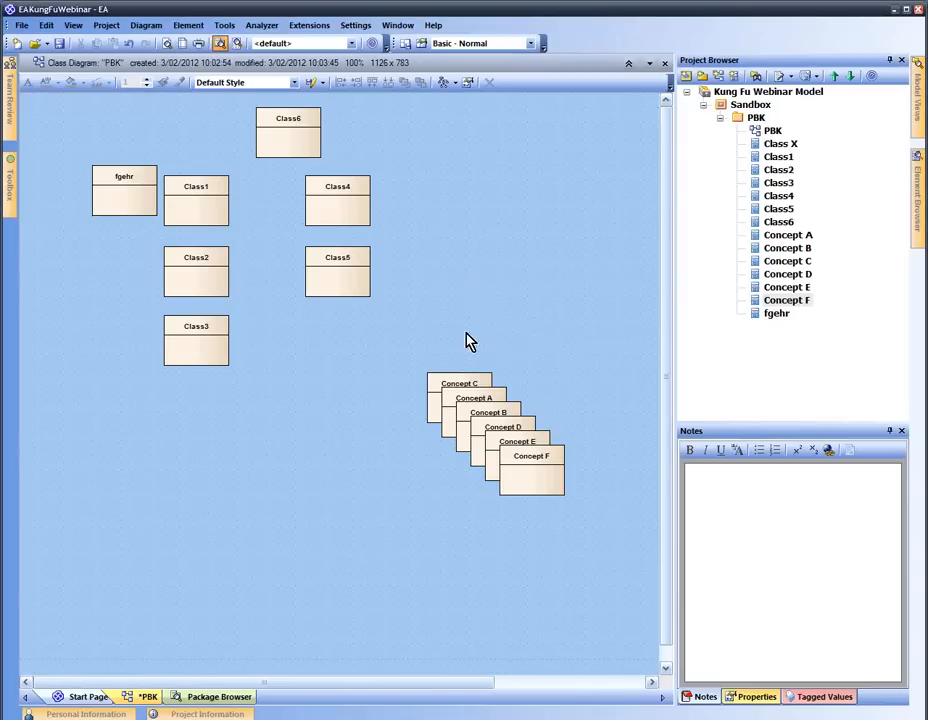
drag(460, 390, 490, 155)
drag(503, 398, 493, 305)
drag(497, 432, 560, 233)
drag(540, 441, 352, 364)
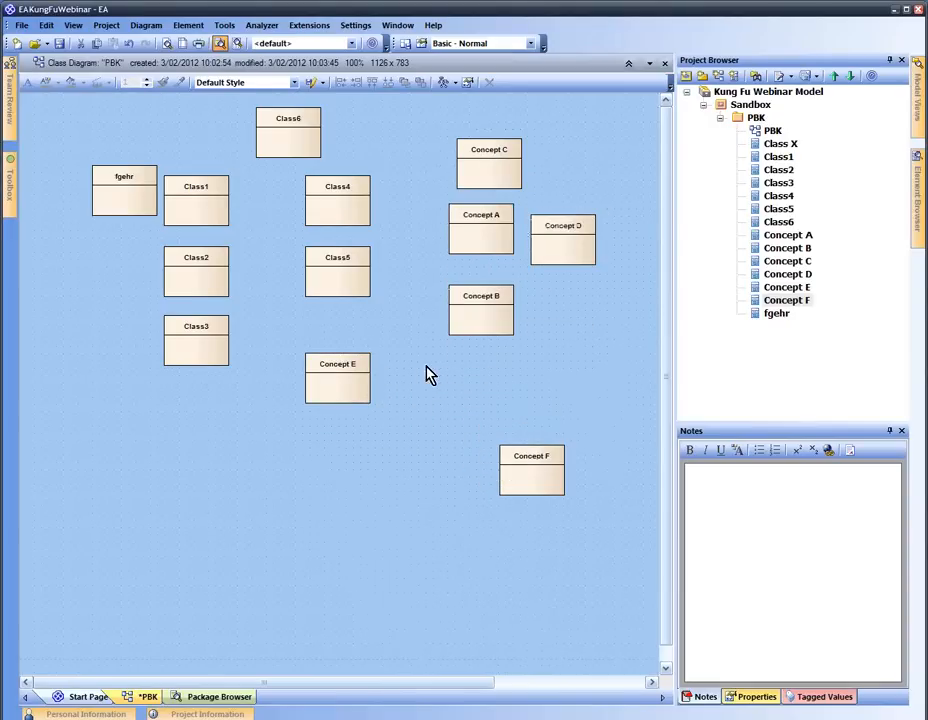
click(78, 26)
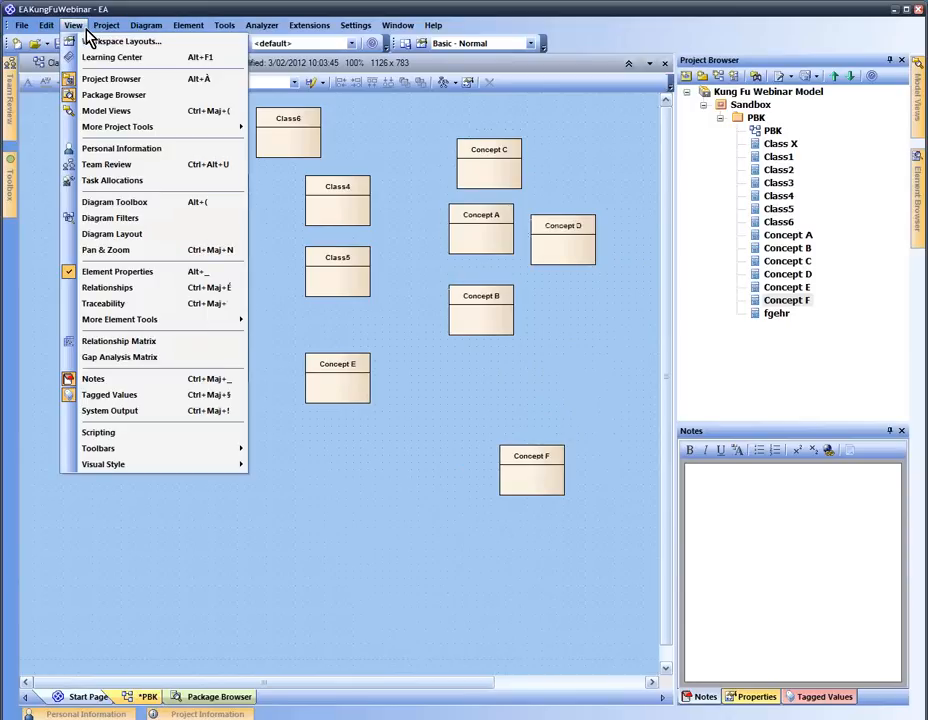
click(147, 240)
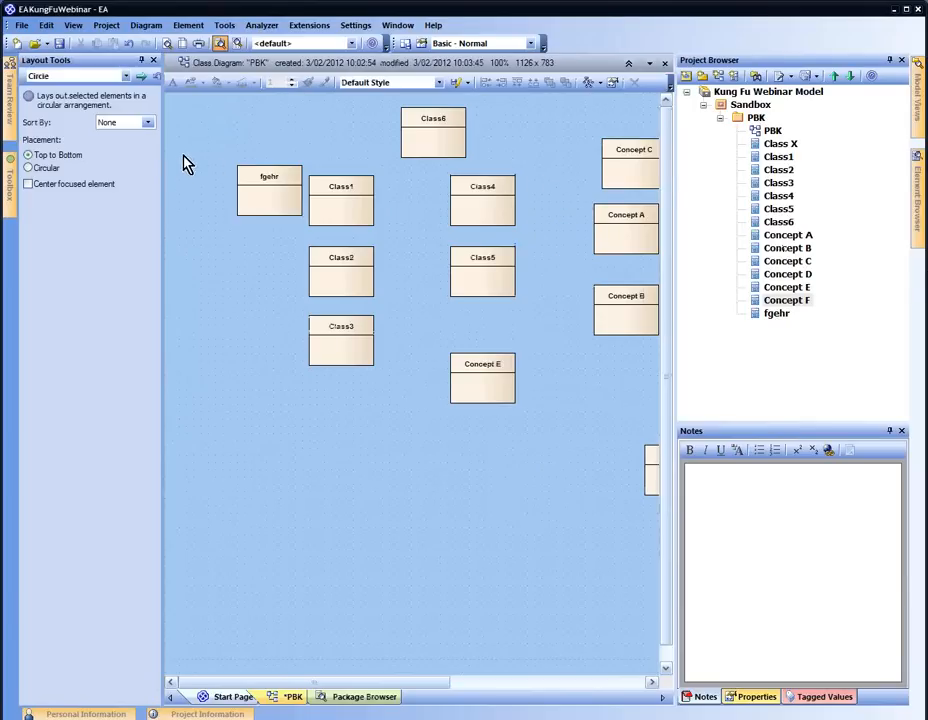
click(125, 77)
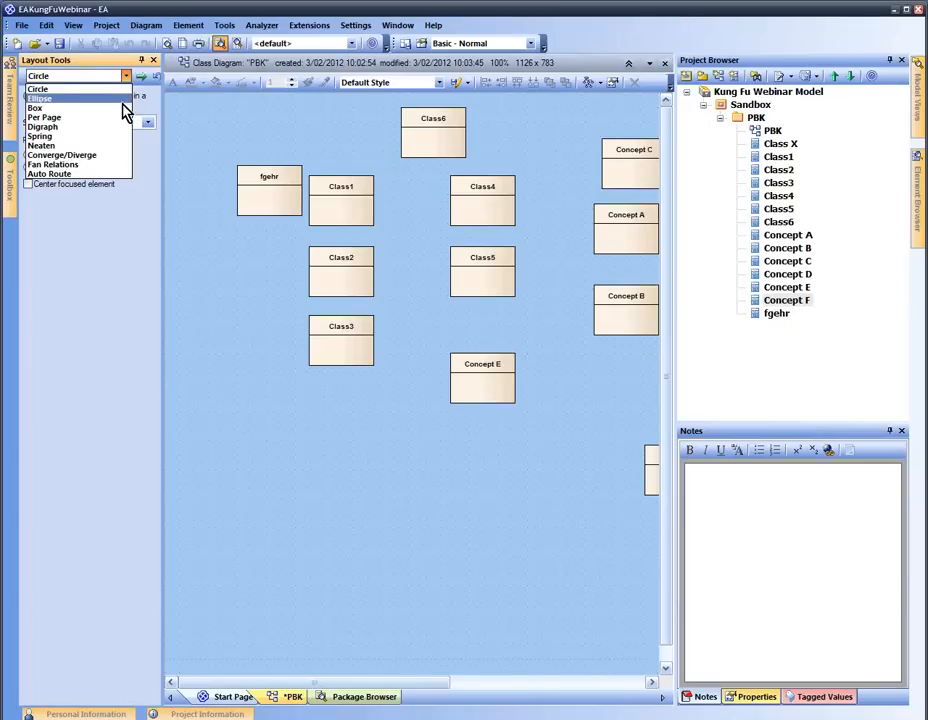
click(124, 108)
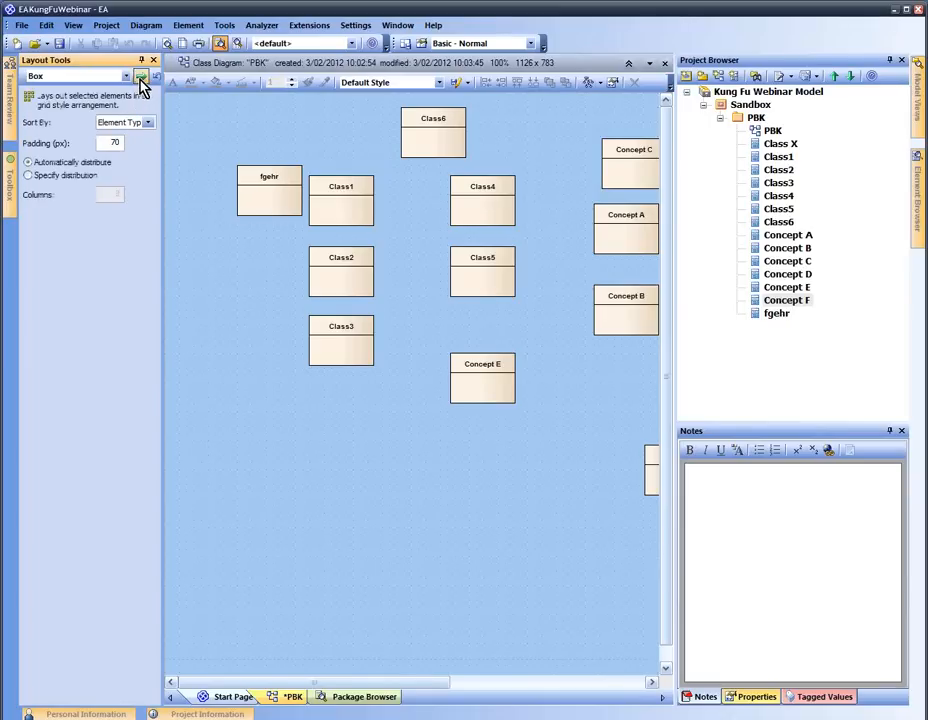
click(141, 77)
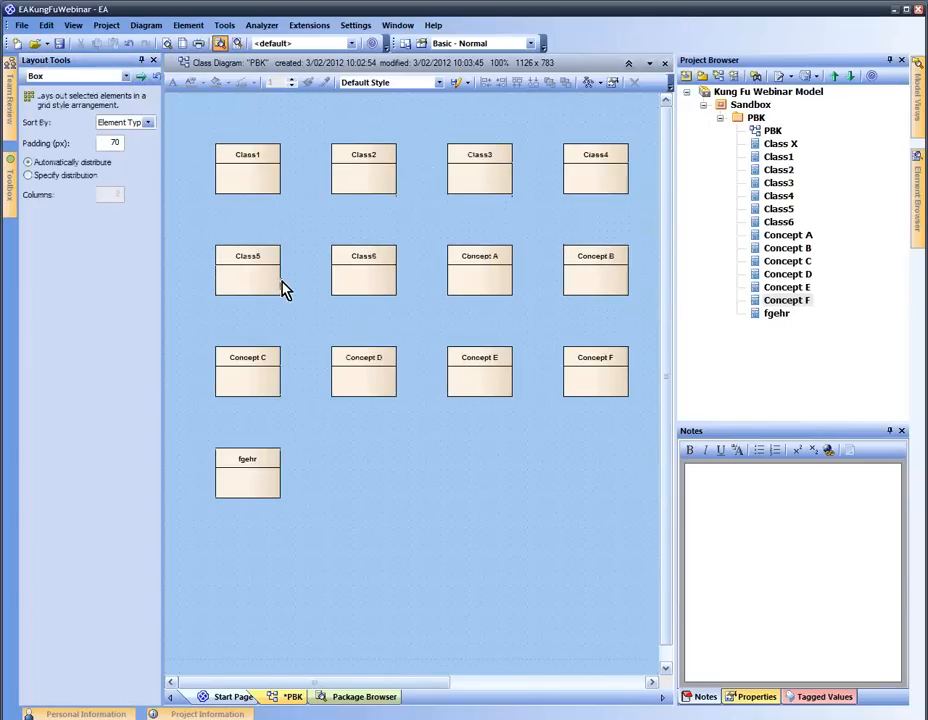
click(152, 61)
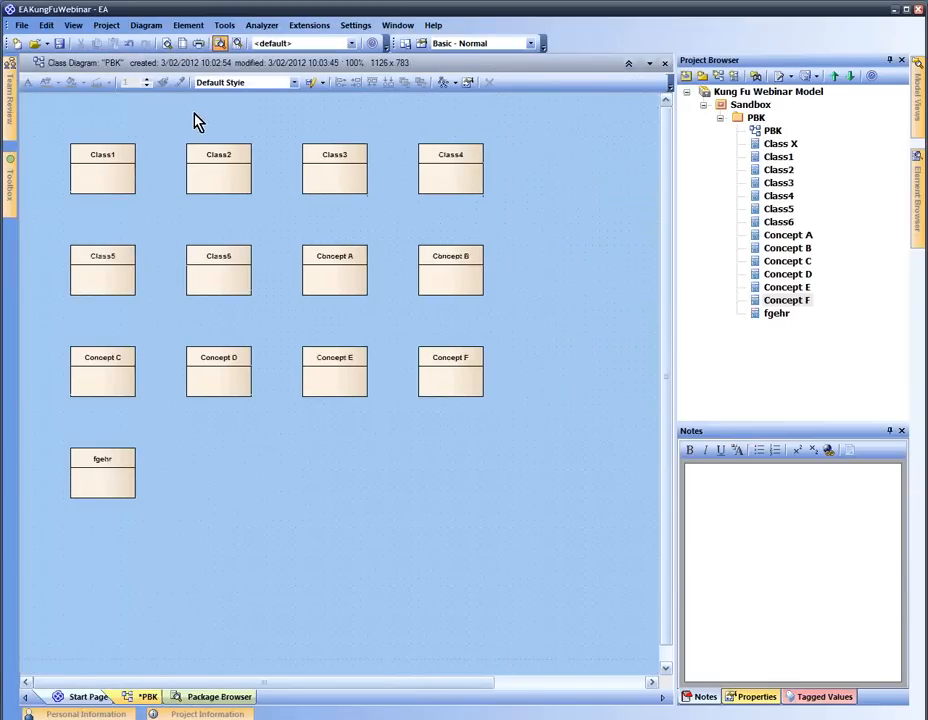
Chain Class1 to Class2 and Class2 to Class3 with Association connectors
click(110, 185)
drag(150, 147, 215, 178)
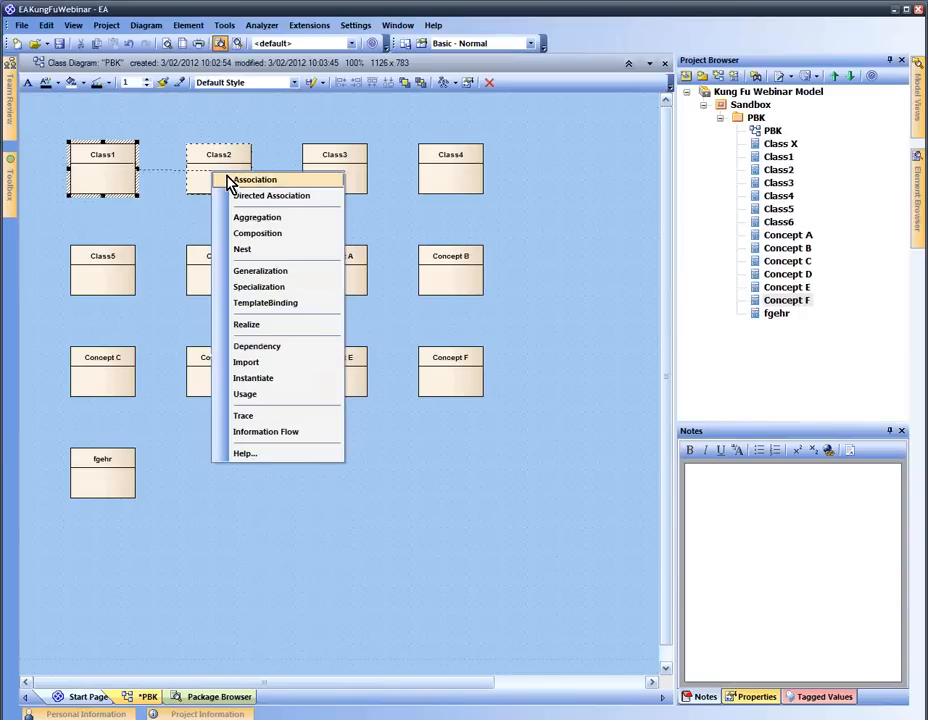
click(240, 180)
click(248, 188)
drag(262, 156, 325, 176)
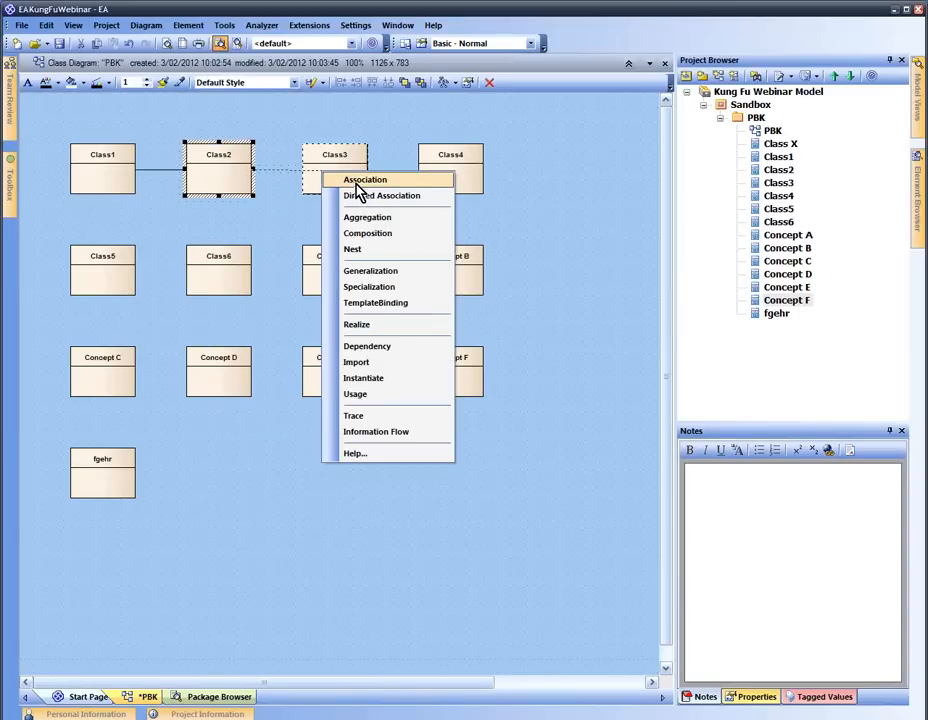
click(357, 182)
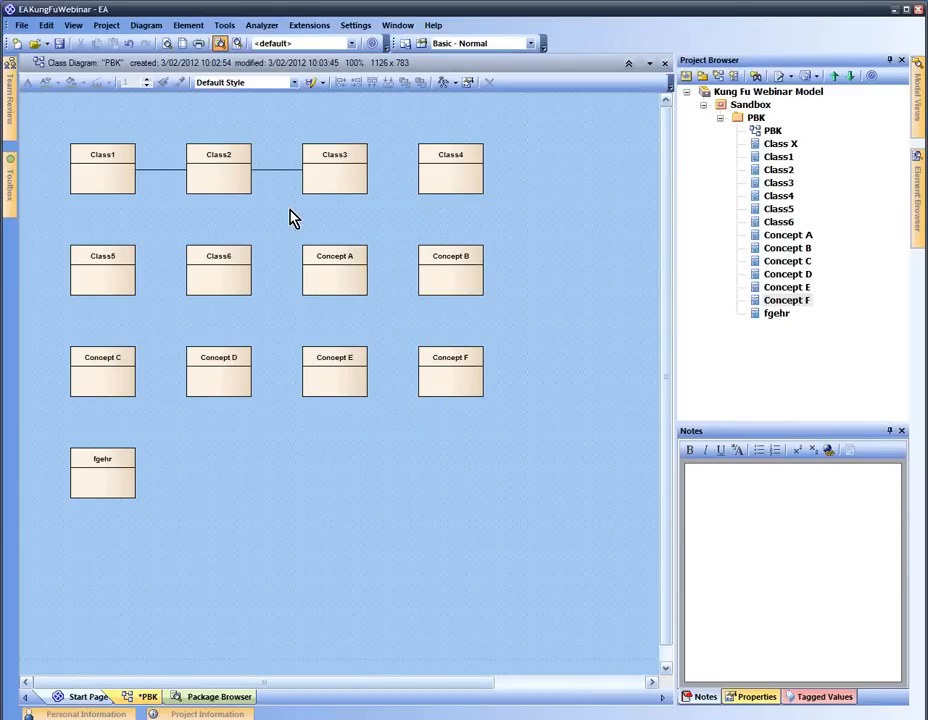
Link Class3, Class4 via Concept B, Class6 and Concept E to Concept A with associations
drag(325, 185, 348, 280)
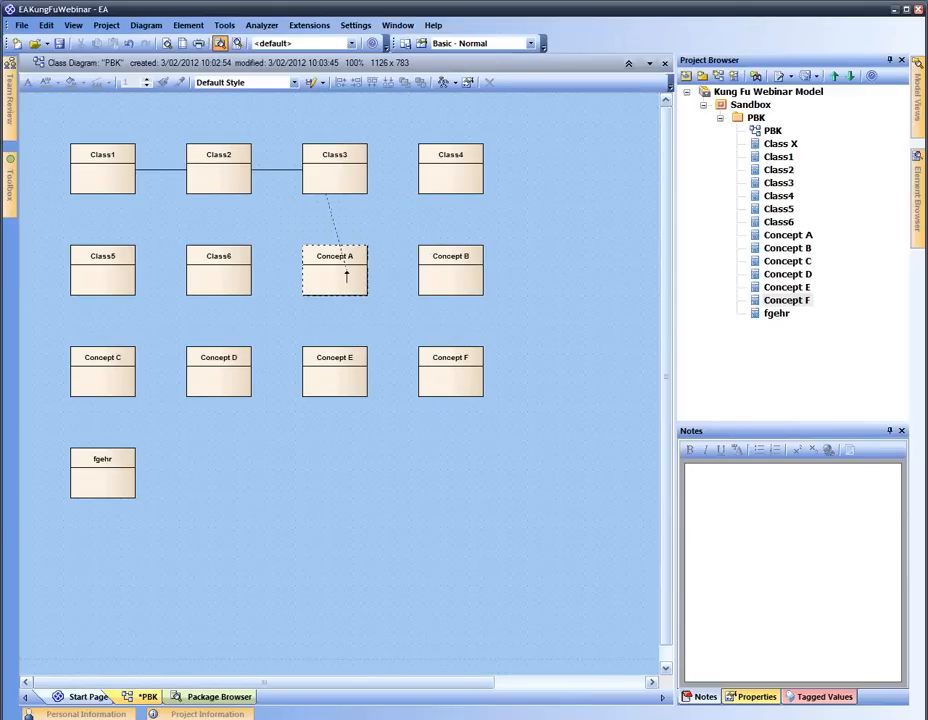
mouse_move(463, 174)
mouse_down()
mouse_move(443, 285)
mouse_move(315, 268)
mouse_up()
mouse_move(218, 285)
mouse_down()
mouse_move(331, 275)
mouse_move(332, 376)
mouse_up()
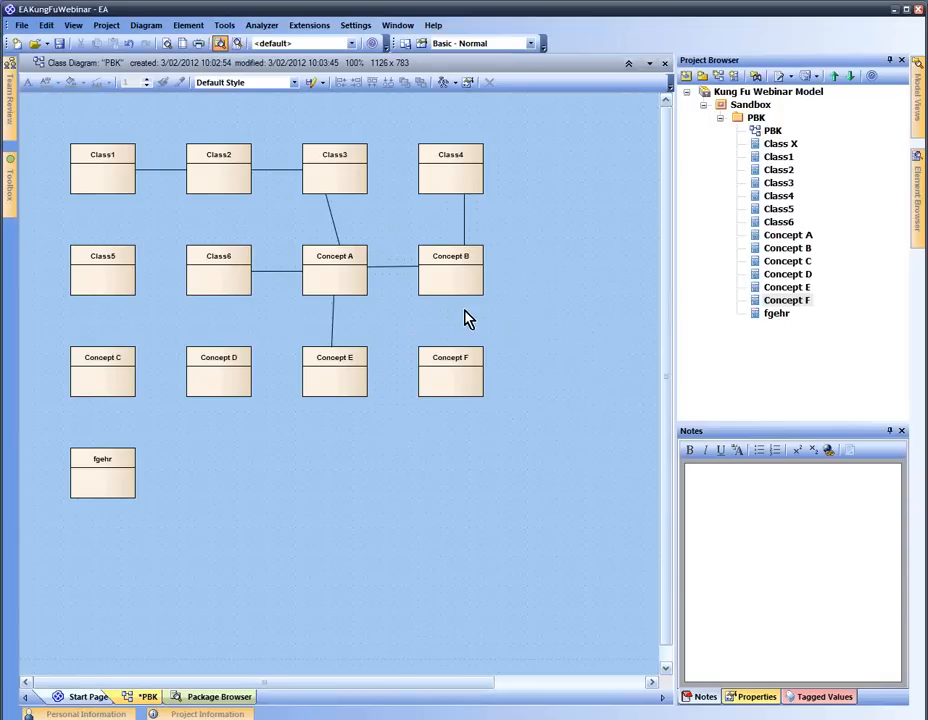
click(337, 223)
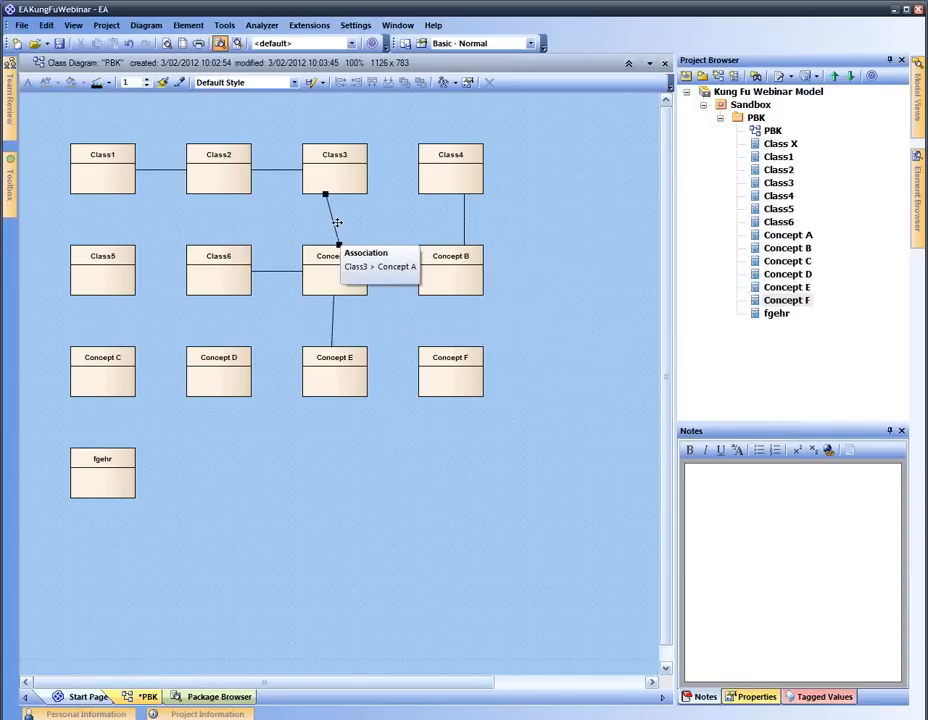
click(338, 226)
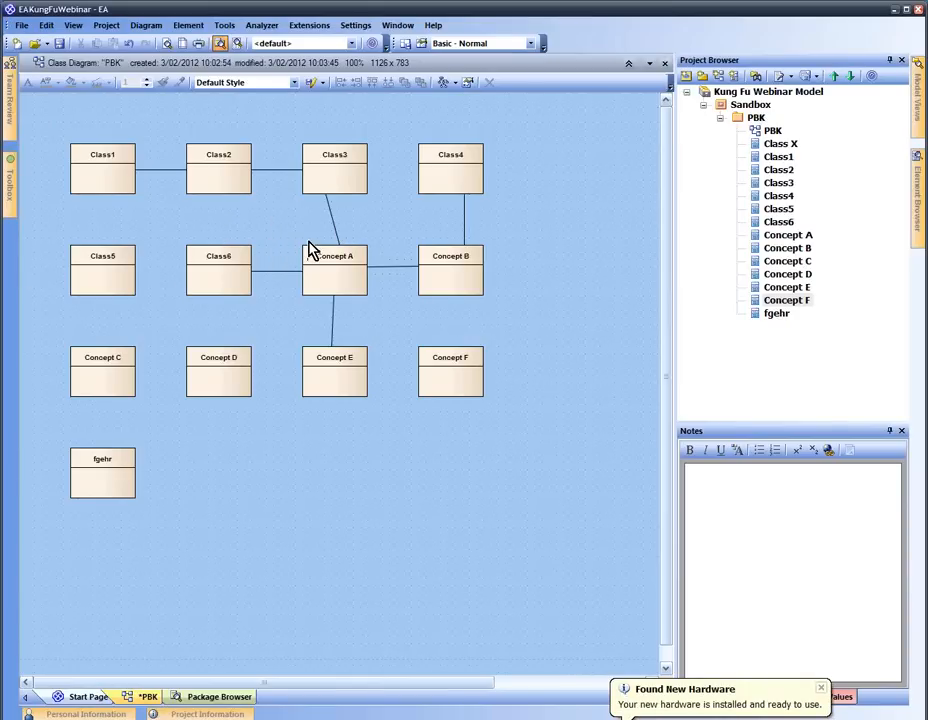
Retarget the Class3–Concept A connector to Class4 with Set Source and Target
click(334, 228)
right_click(333, 215)
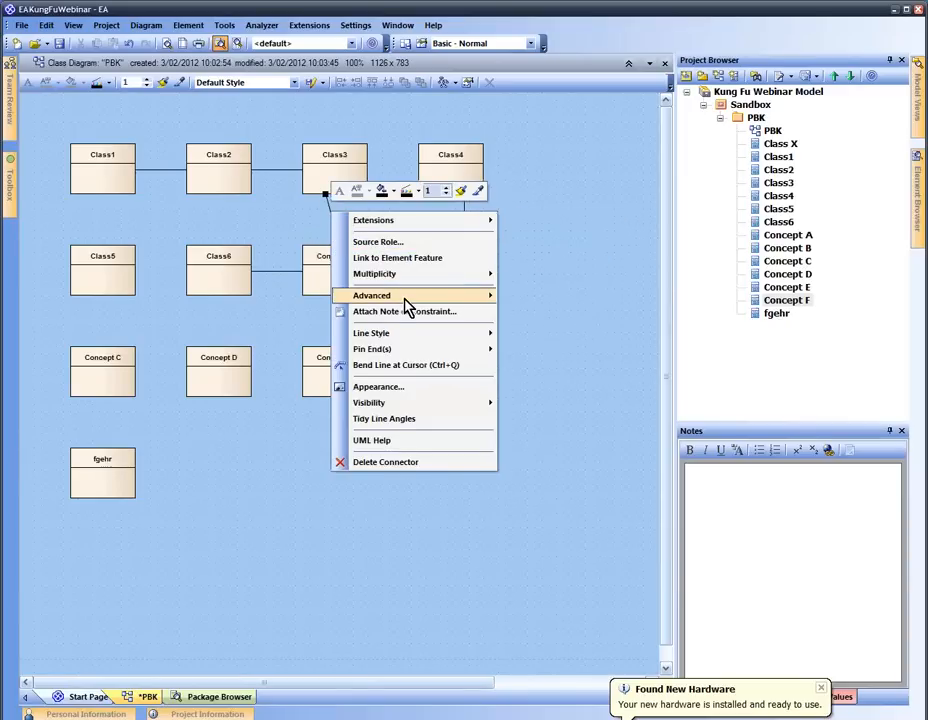
mouse_move(404, 298)
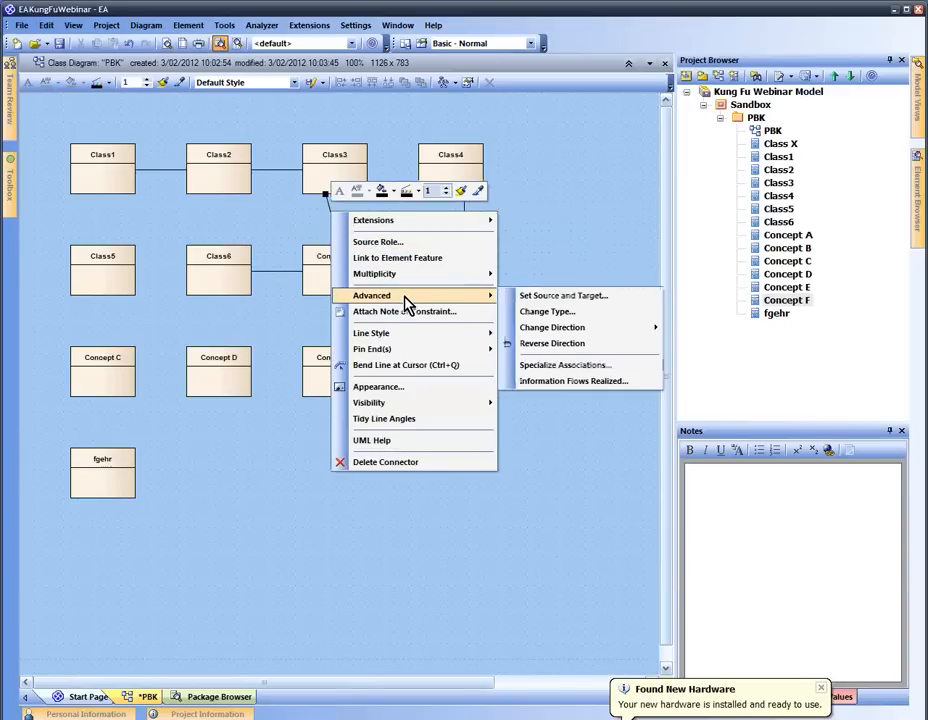
click(548, 298)
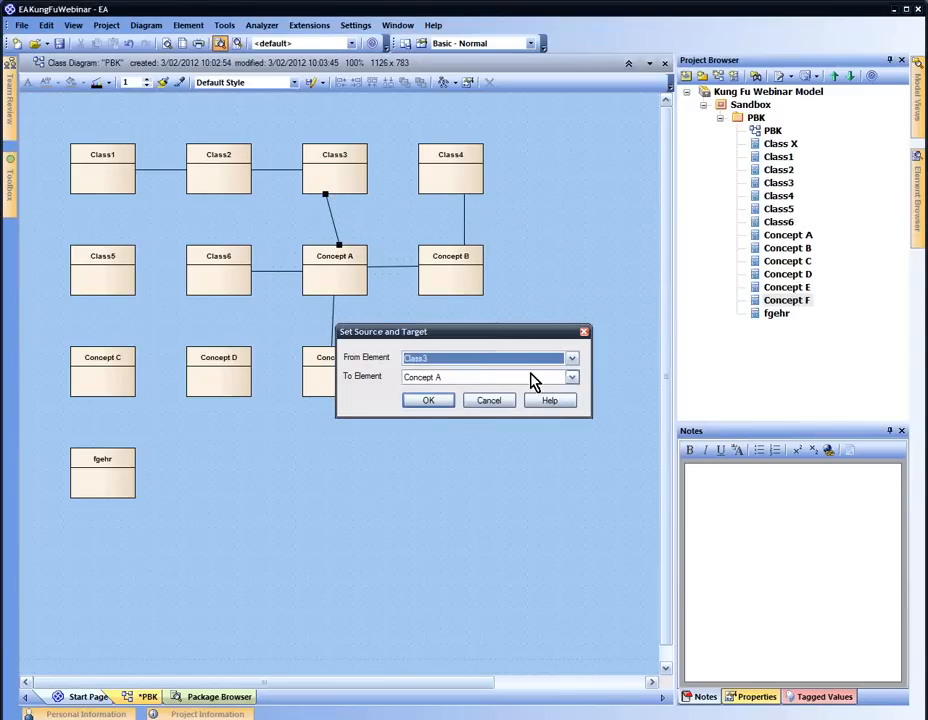
click(533, 381)
click(512, 428)
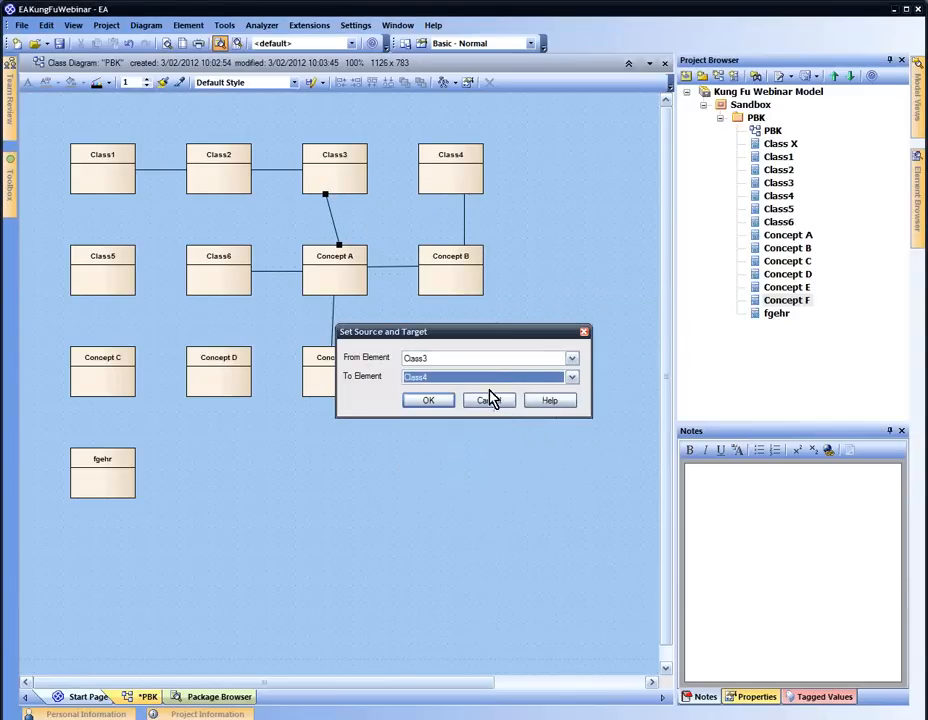
click(445, 400)
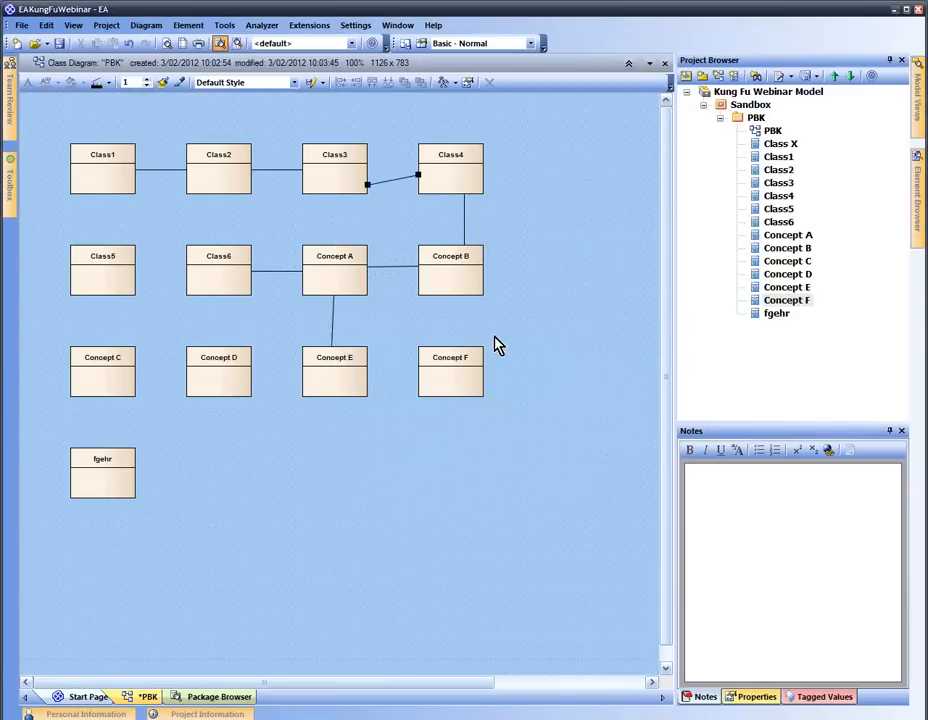
Drag connector ends so Concept E links to Class6, Class4 to Concept A, and Concept A to Concept F
click(335, 313)
drag(333, 298, 224, 286)
click(395, 180)
drag(368, 184, 362, 263)
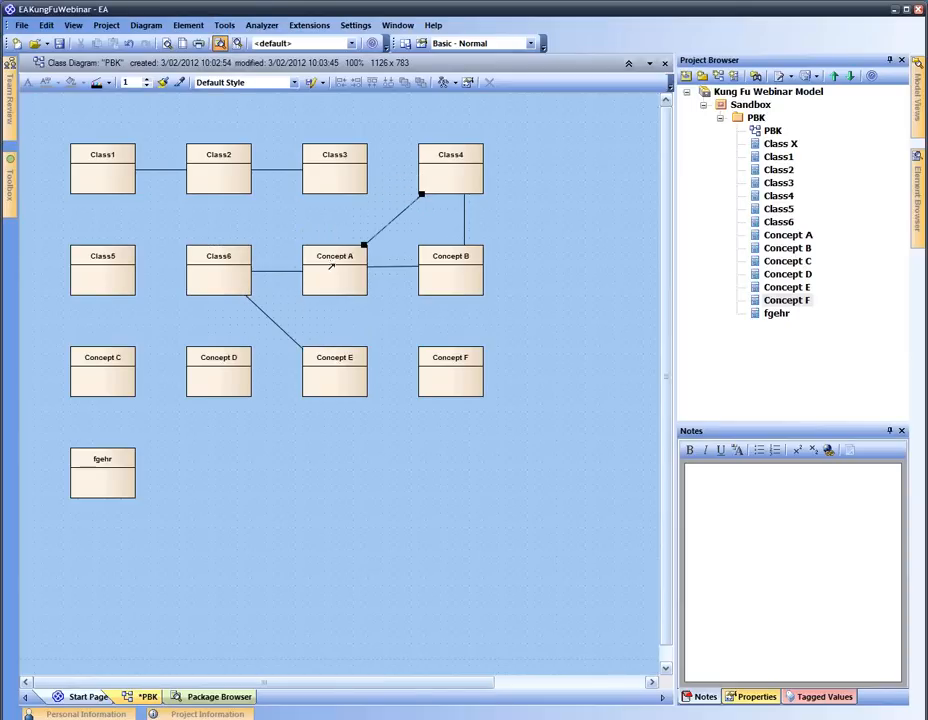
click(412, 270)
drag(418, 267, 426, 356)
click(469, 316)
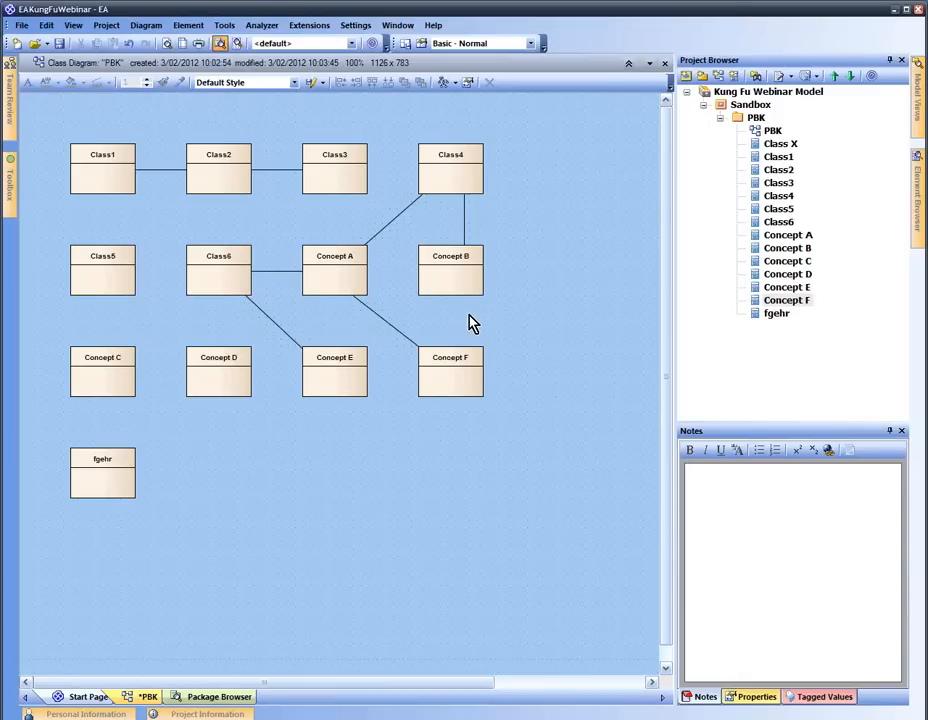
Set the Concept A–Concept F association's multiplicity to 0..* at Concept A and 1 at Concept F
right_click(355, 300)
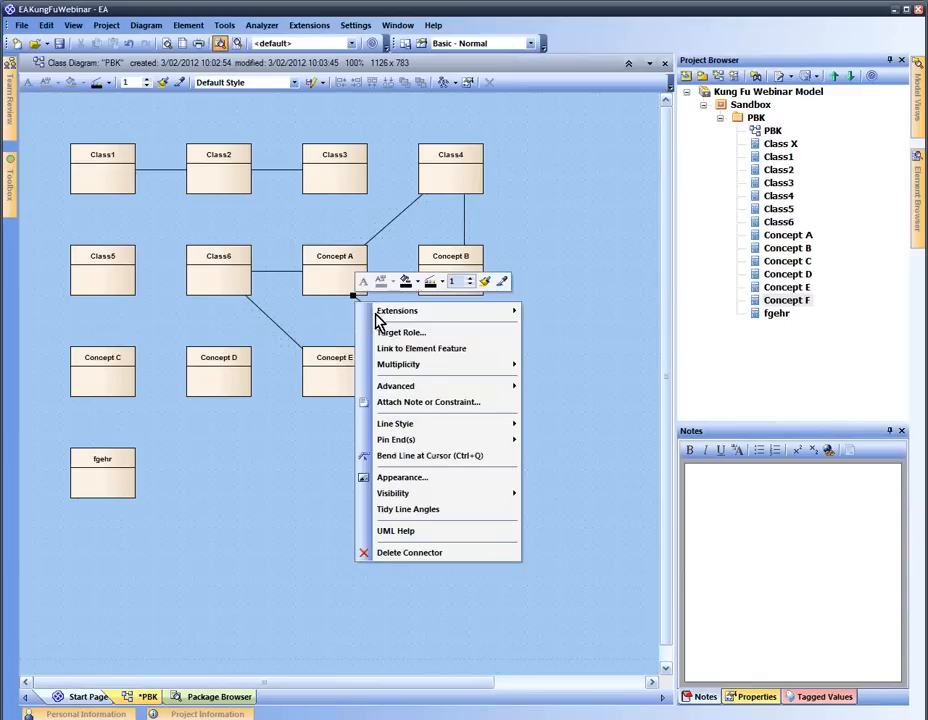
mouse_move(404, 362)
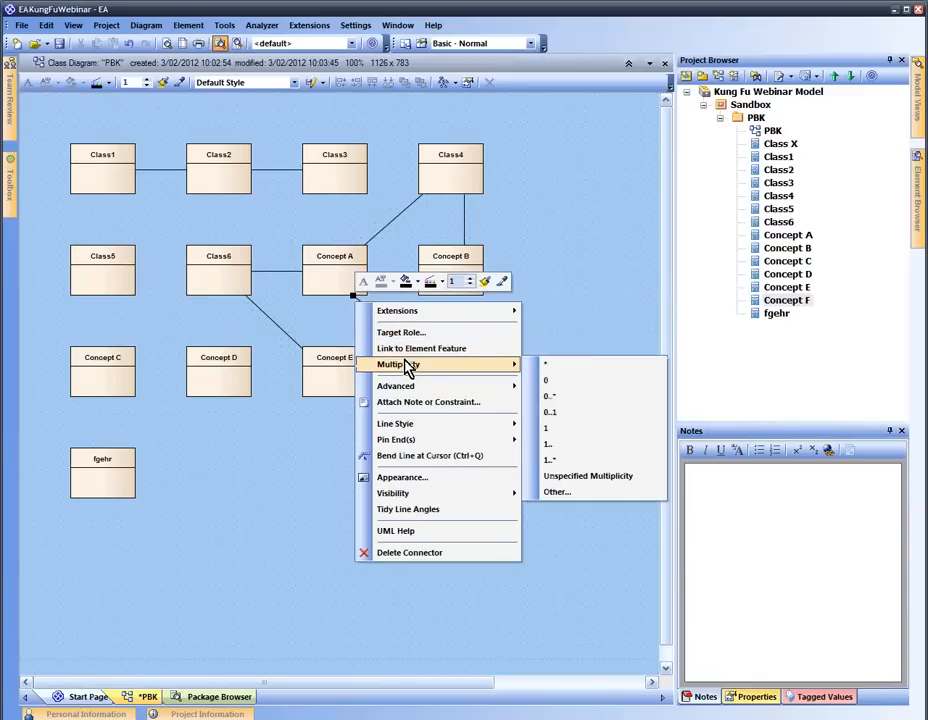
click(550, 396)
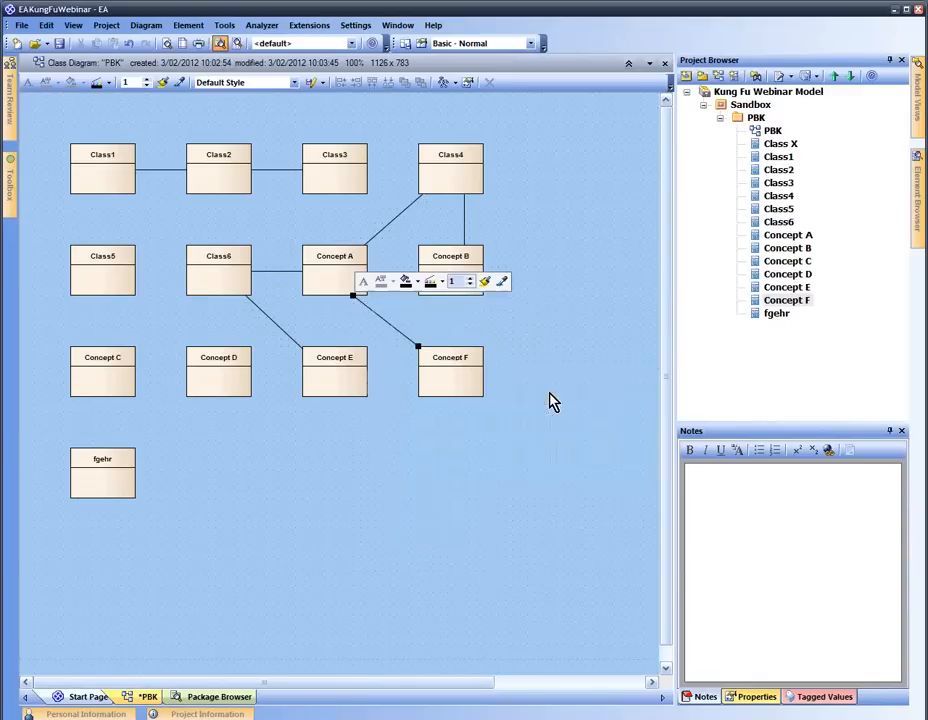
right_click(414, 345)
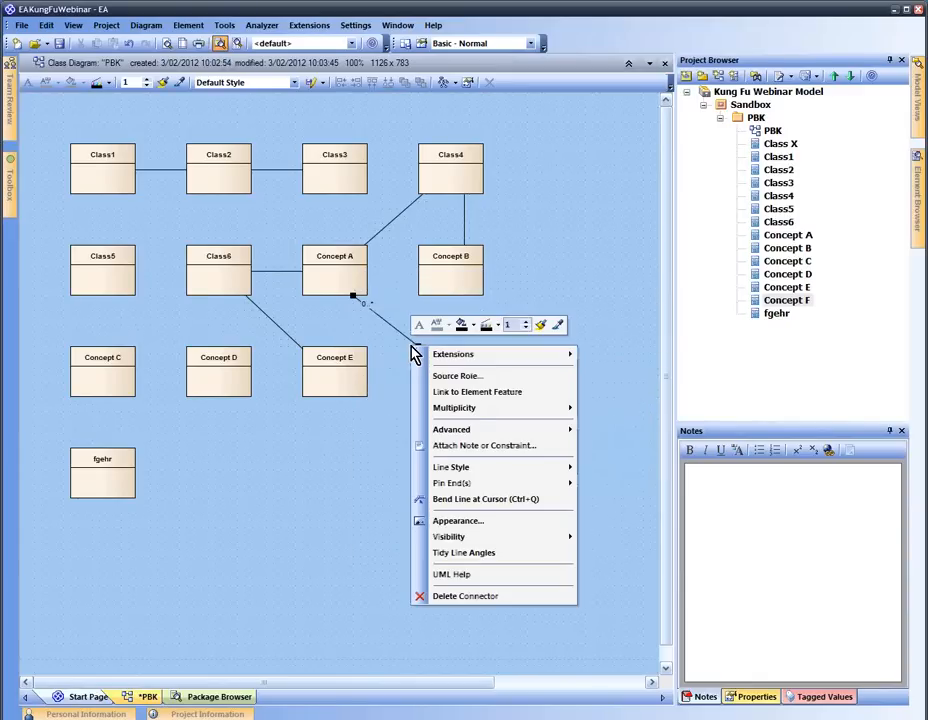
mouse_move(513, 410)
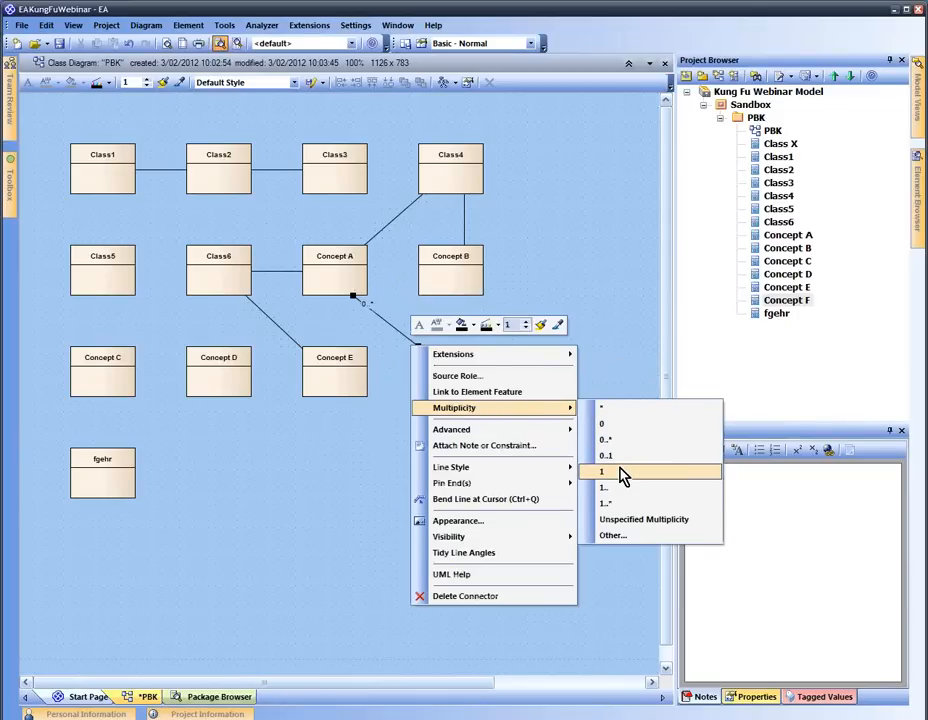
click(613, 472)
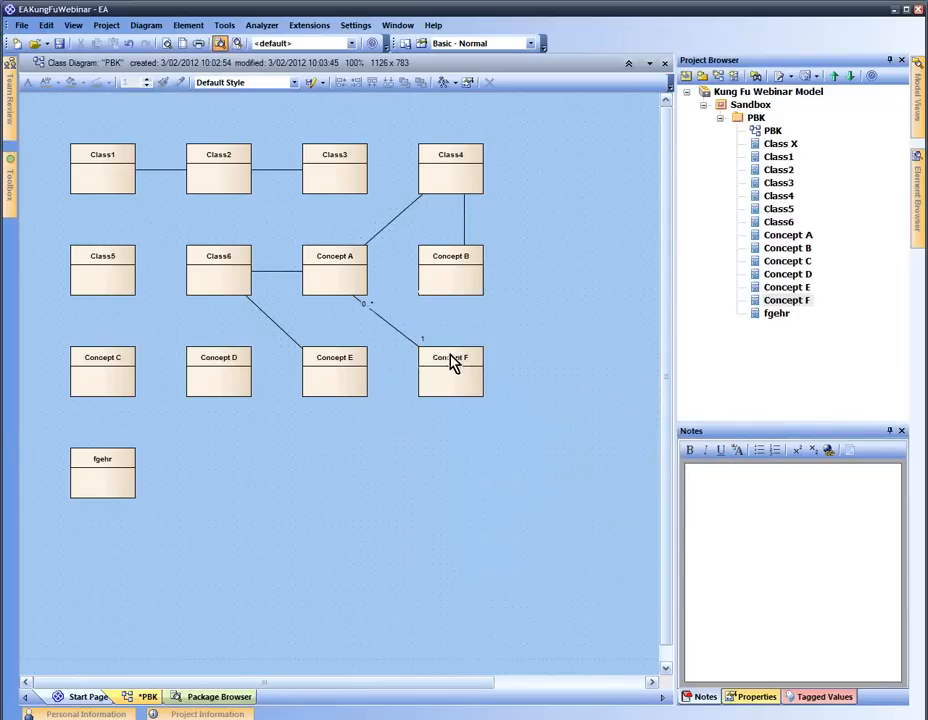
Move Concept F further right and select the Concept A–Concept F association
drag(453, 364, 543, 364)
click(372, 312)
click(426, 362)
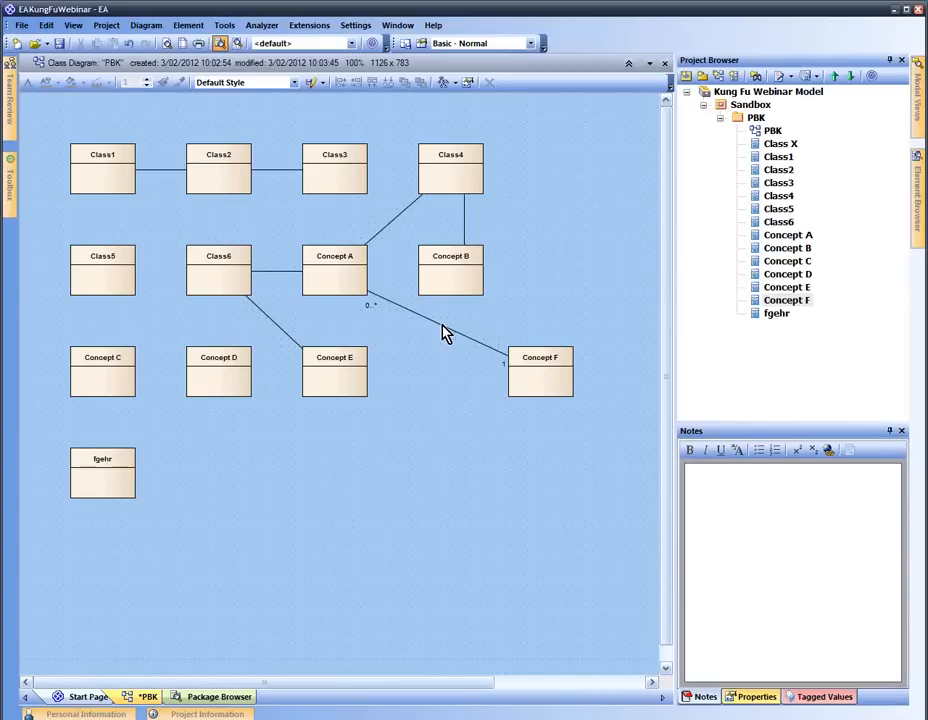
click(445, 325)
Name the association 'relates', then drag Concept F below Concept E and Concept A lower
double_click(445, 325)
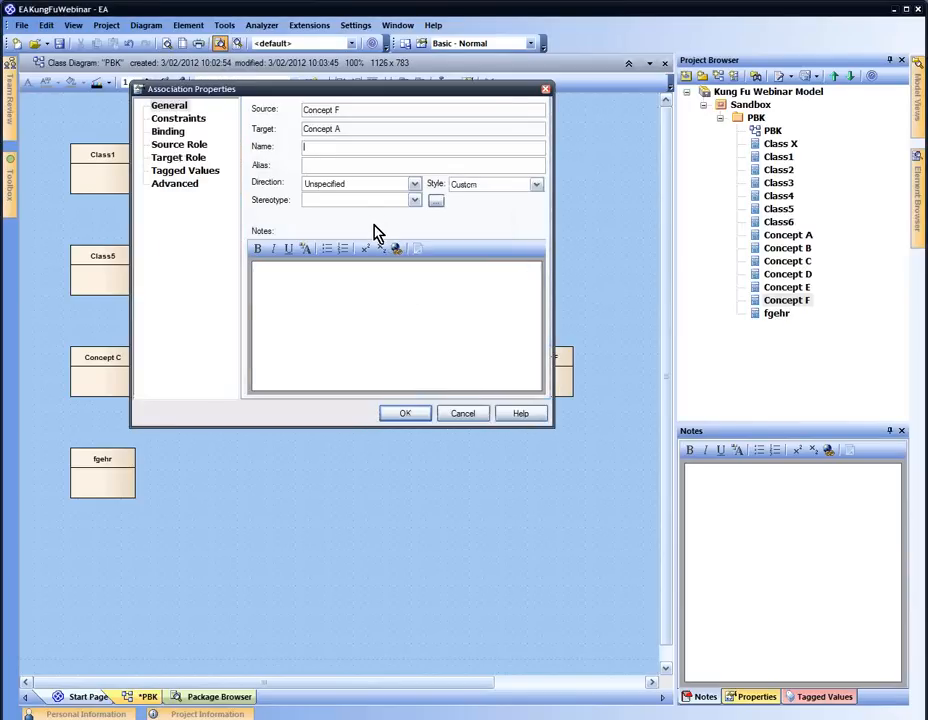
text(relatss)
key(BackSpace)
key(BackSpace)
text(es)
click(405, 413)
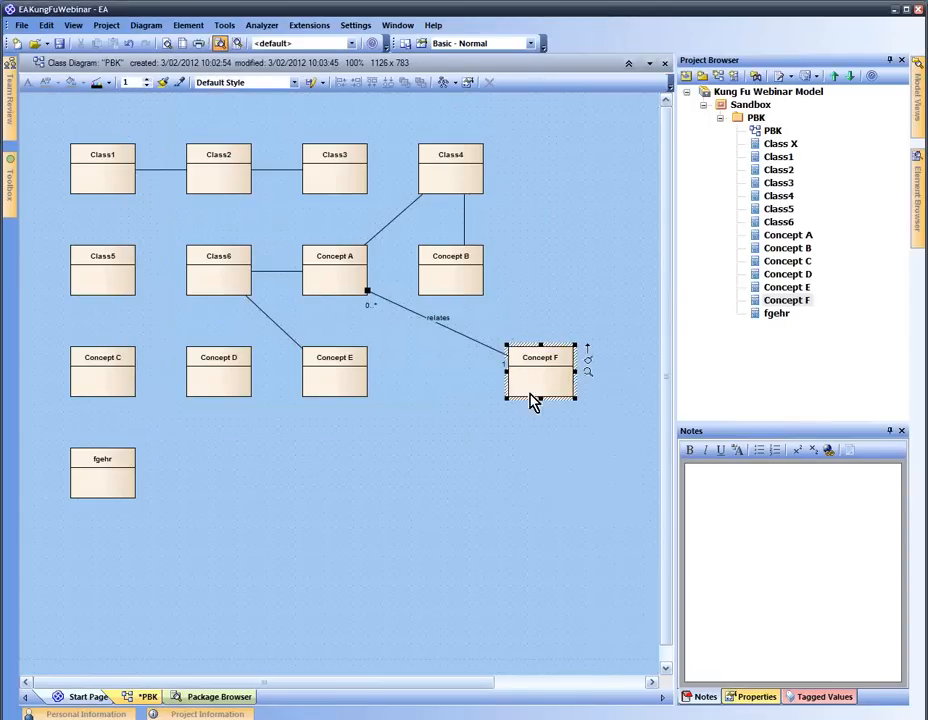
drag(545, 387, 338, 526)
drag(353, 289, 522, 500)
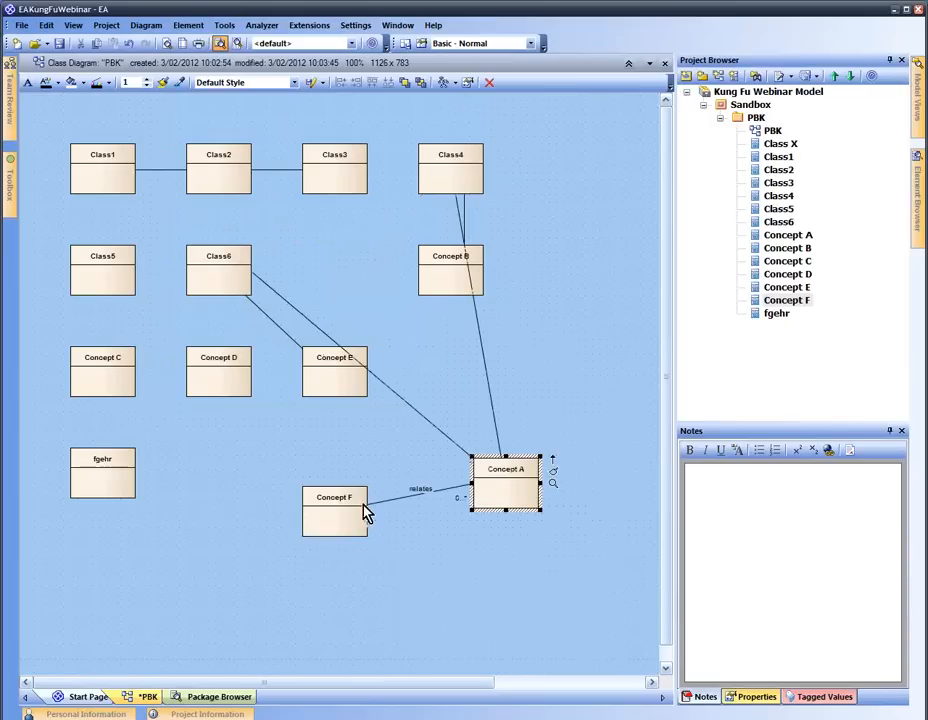
Set the relates label's direction to To Destination so its arrow points at Concept A
drag(362, 512, 336, 492)
click(510, 505)
click(412, 492)
right_click(412, 494)
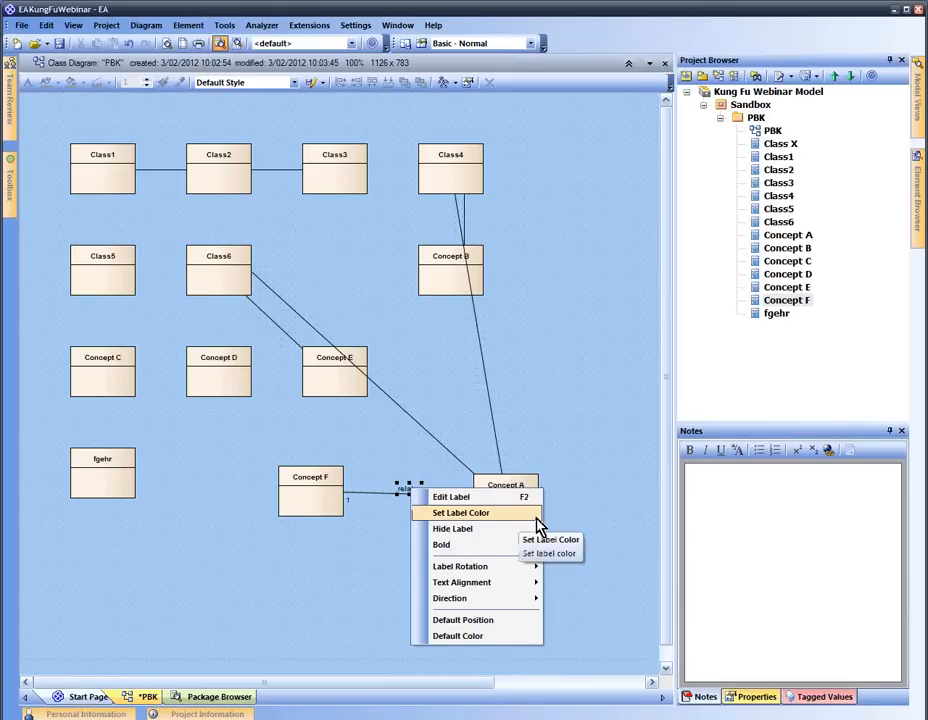
mouse_move(517, 568)
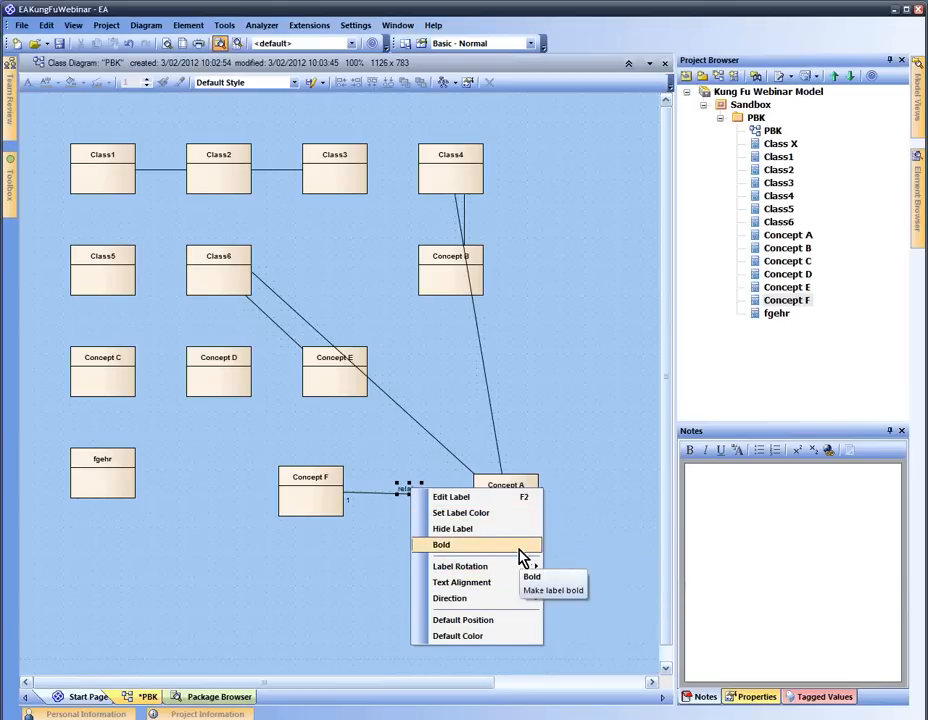
click(574, 536)
click(417, 490)
drag(412, 487, 410, 480)
right_click(410, 482)
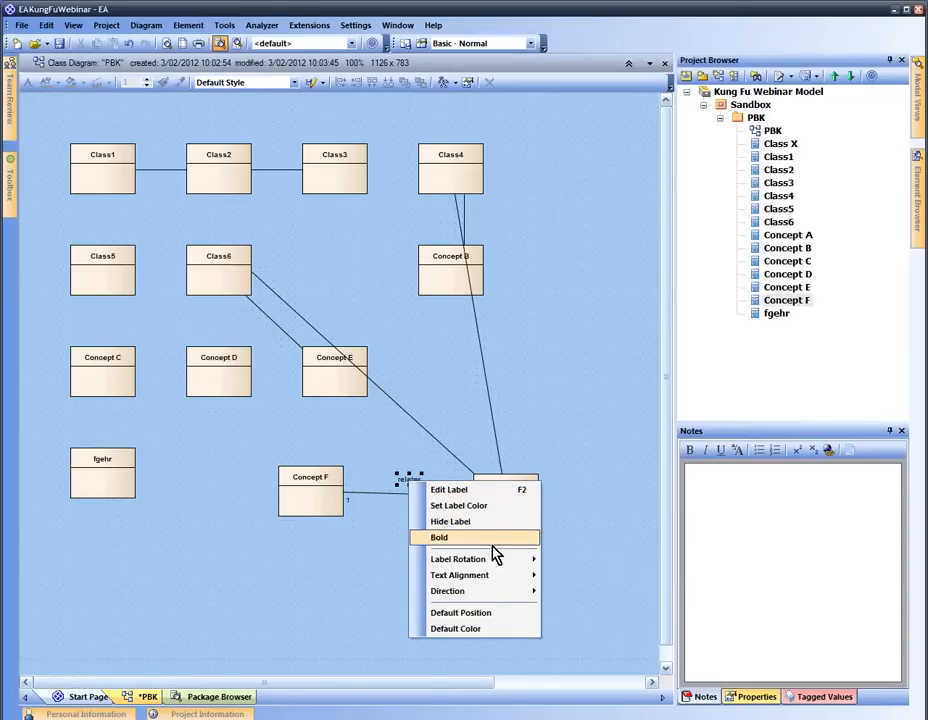
mouse_move(513, 595)
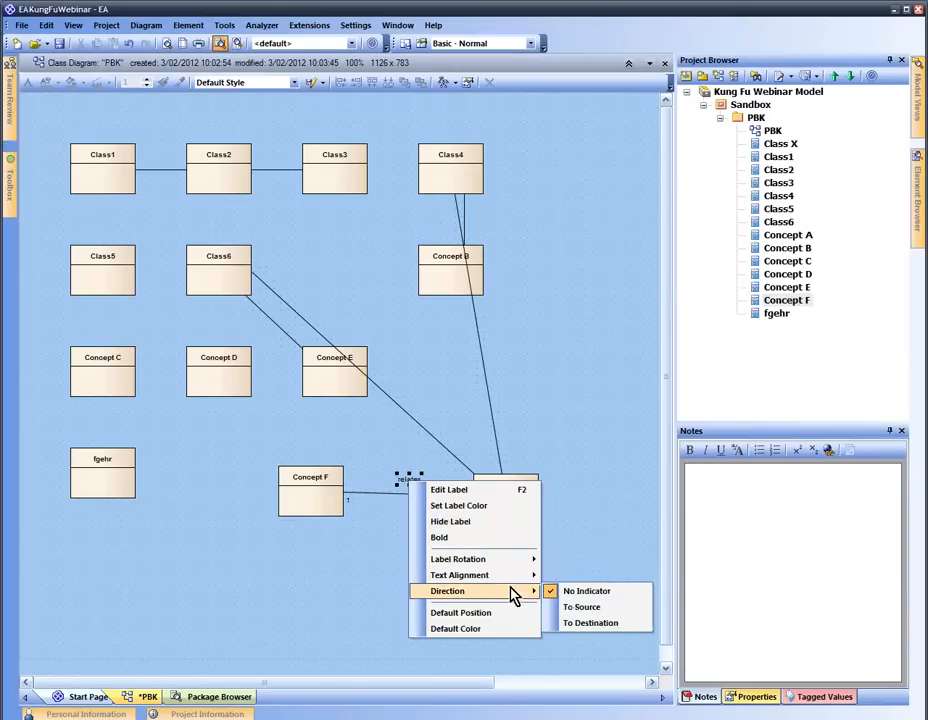
click(601, 623)
click(602, 556)
Place Concept A under Concept B, Concept F beside it, and Concept E lower left
mouse_move(334, 496)
mouse_down()
mouse_move(520, 623)
mouse_move(527, 601)
mouse_up()
mouse_move(511, 513)
mouse_down()
mouse_move(345, 561)
mouse_move(330, 556)
mouse_up()
drag(499, 589, 346, 615)
click(321, 534)
drag(325, 545, 451, 480)
drag(378, 598, 311, 487)
drag(343, 386, 304, 421)
click(510, 410)
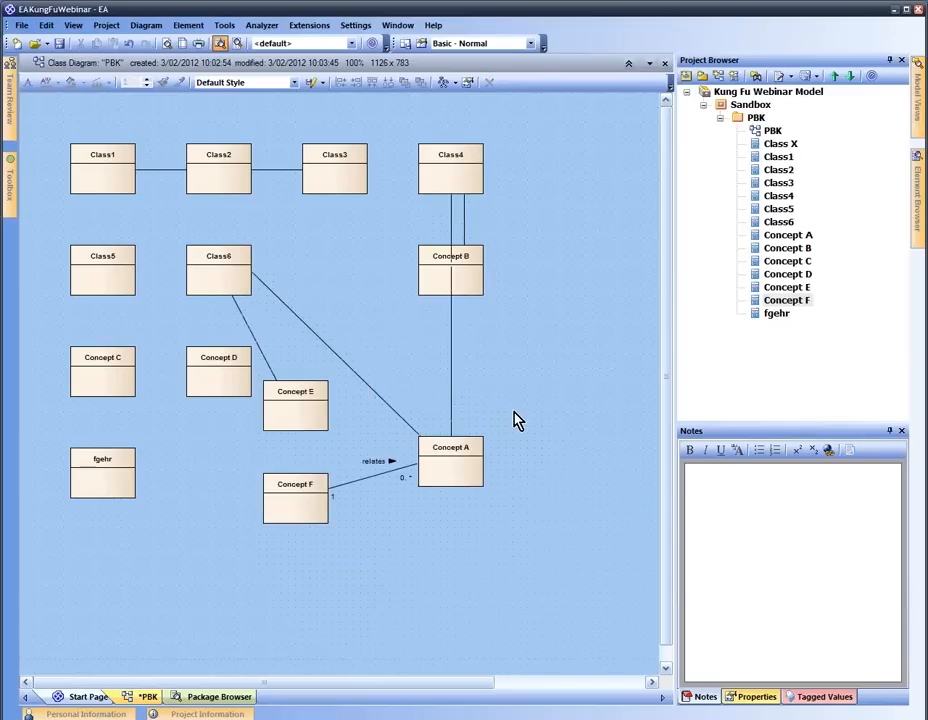
click(478, 467)
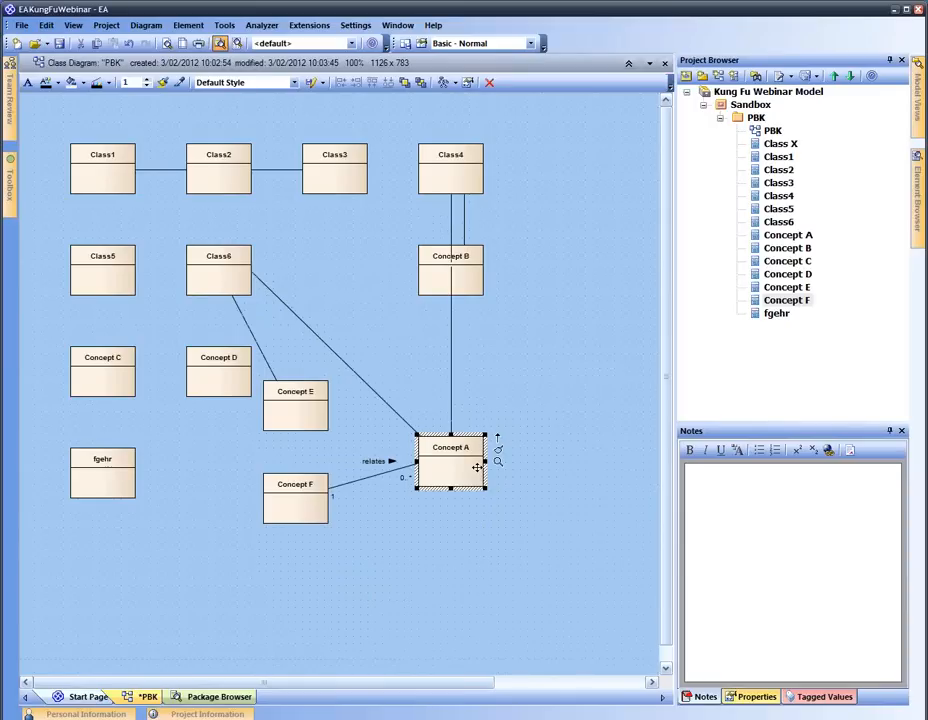
Add a private int attribute named attribute1 to Concept A in its attributes editor
double_click(468, 463)
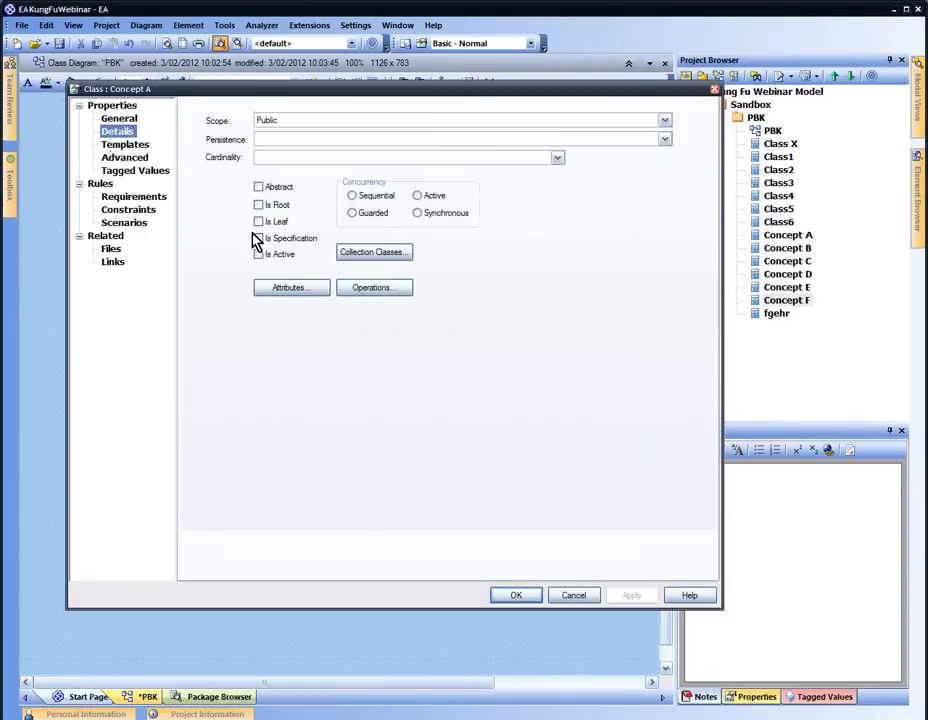
click(290, 289)
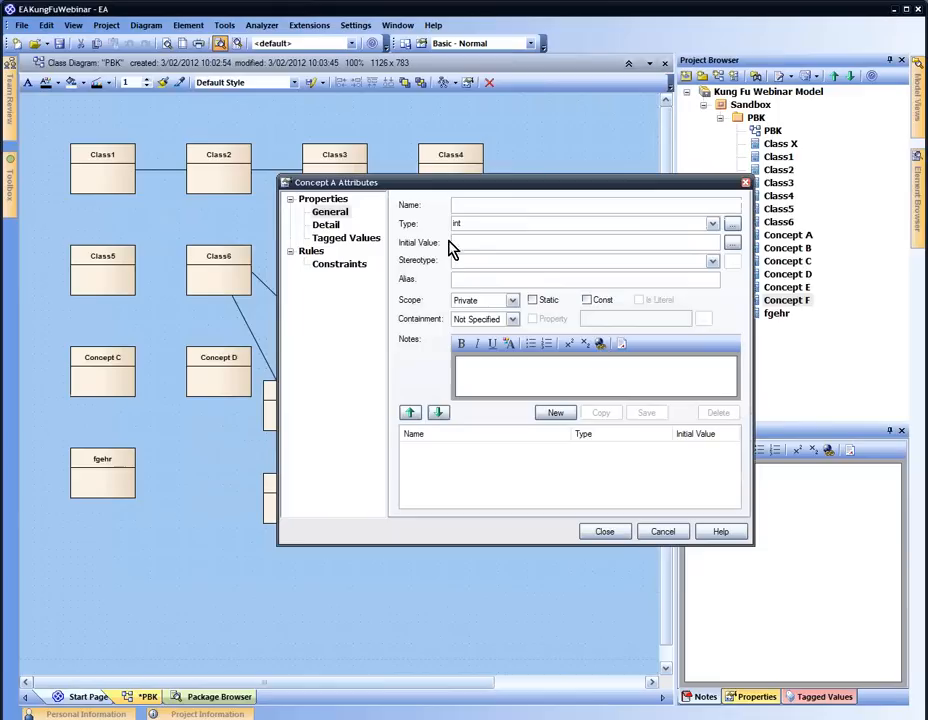
click(672, 533)
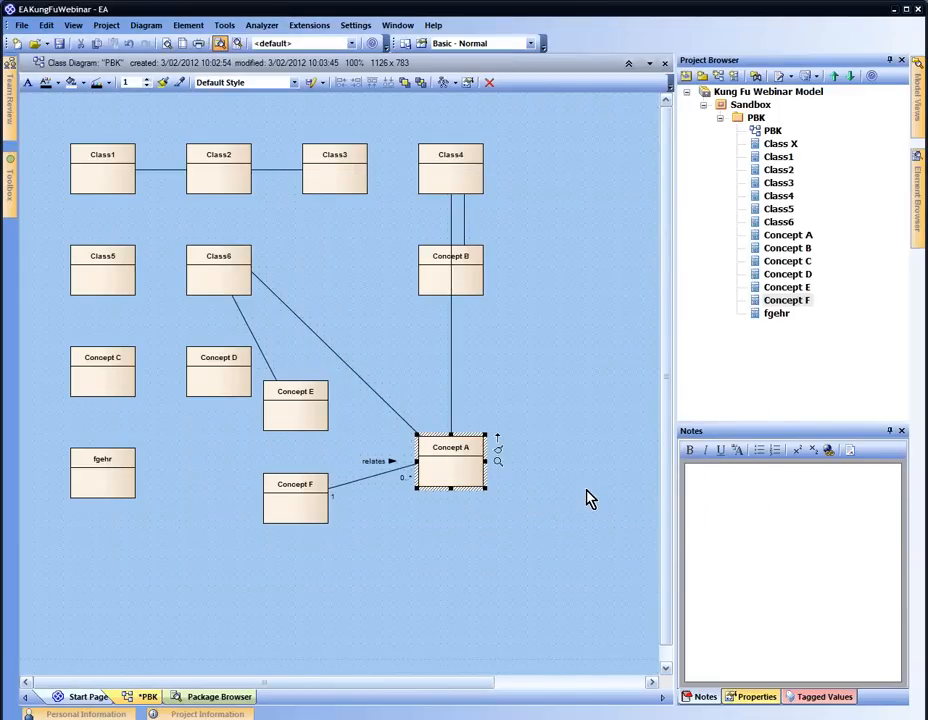
key(F9)
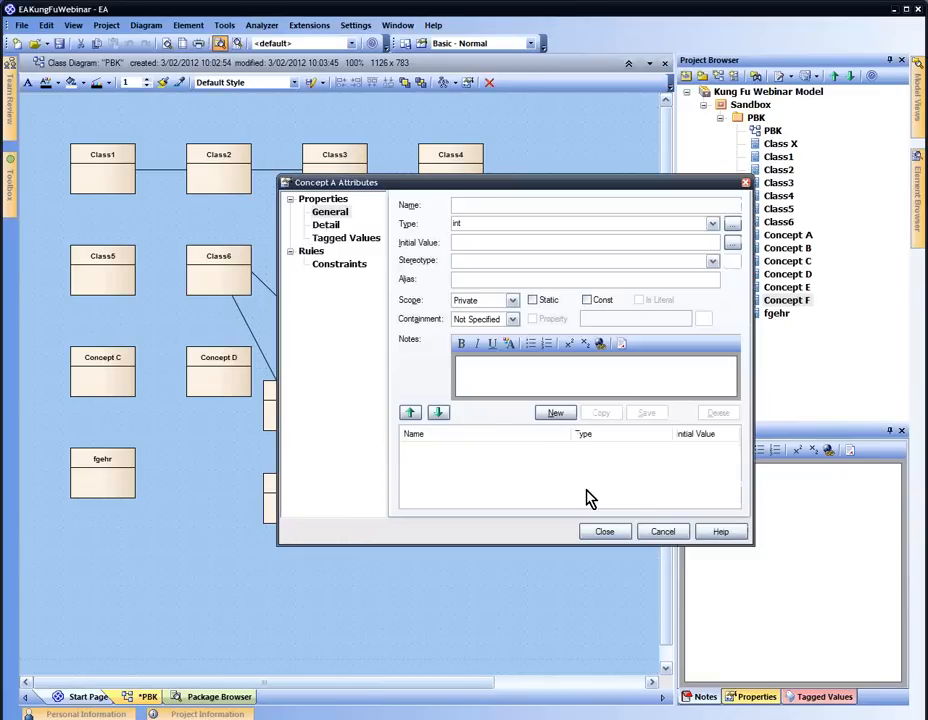
text(s)
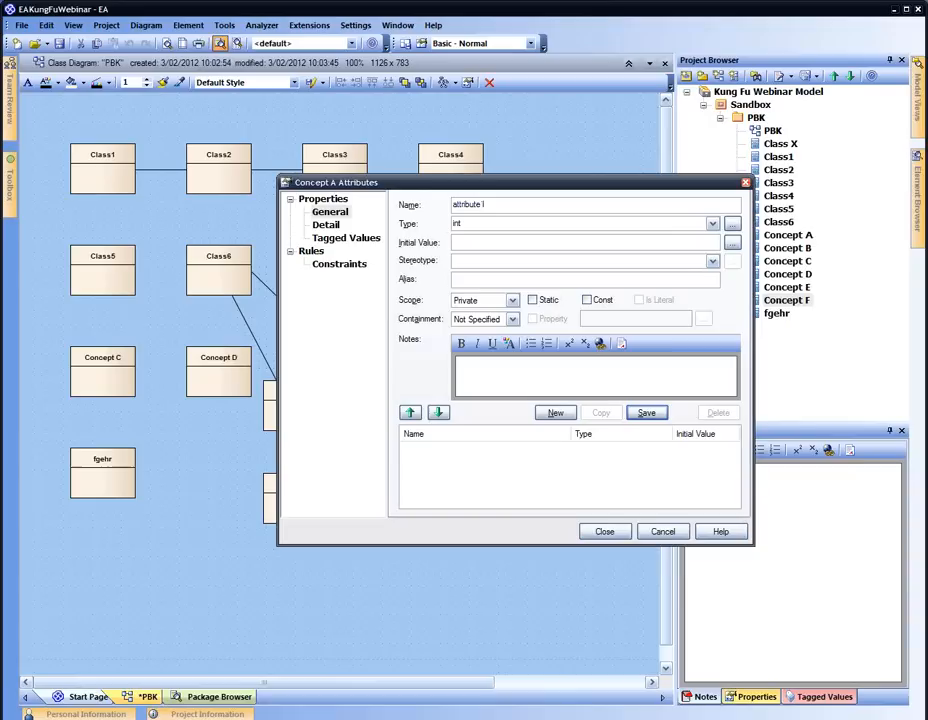
click(646, 412)
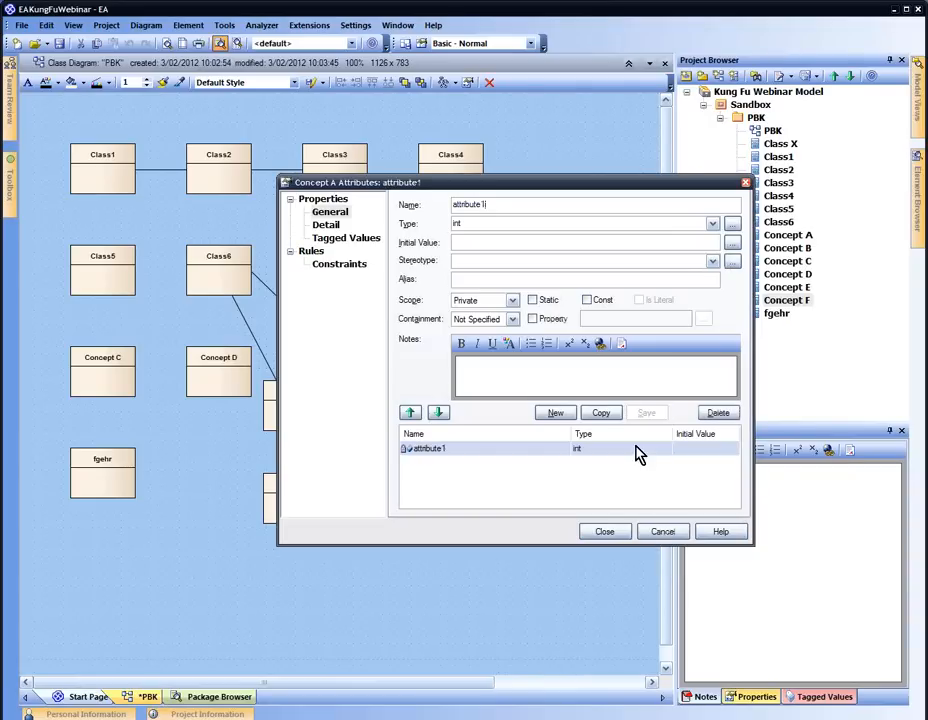
click(604, 533)
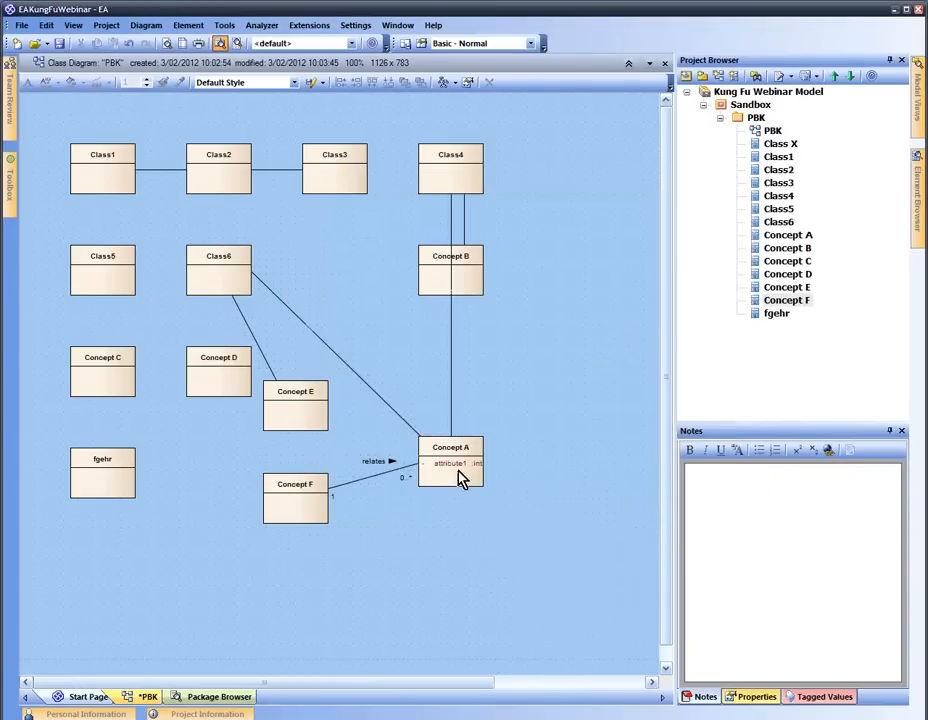
click(190, 25)
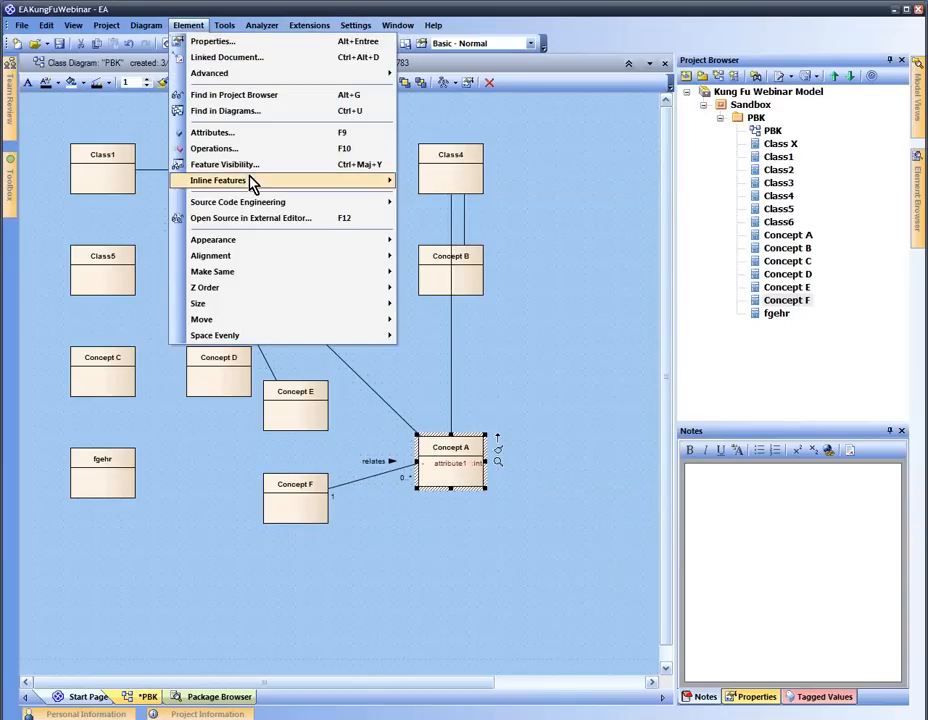
Add attribute2, attribute3 and attribute4 to Concept A as inline attributes (Ctrl+Shift+F9)
mouse_move(251, 182)
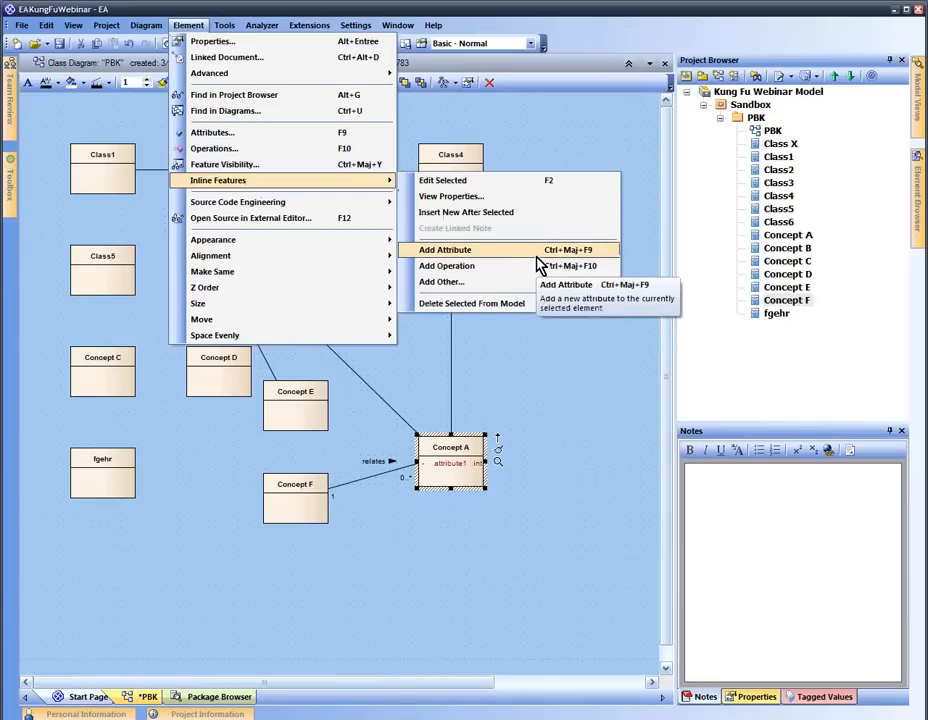
click(543, 399)
click(472, 470)
key(ctrl+shift+F9)
text(attri)
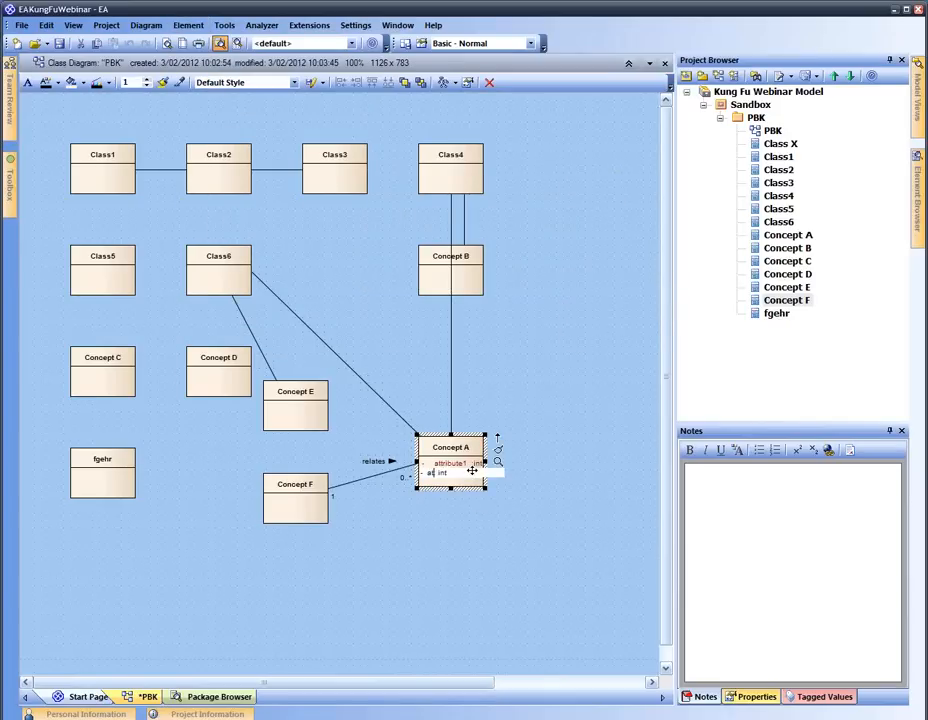
text(but)
key(Return)
key(ctrl+shift+F9)
text(attribute3)
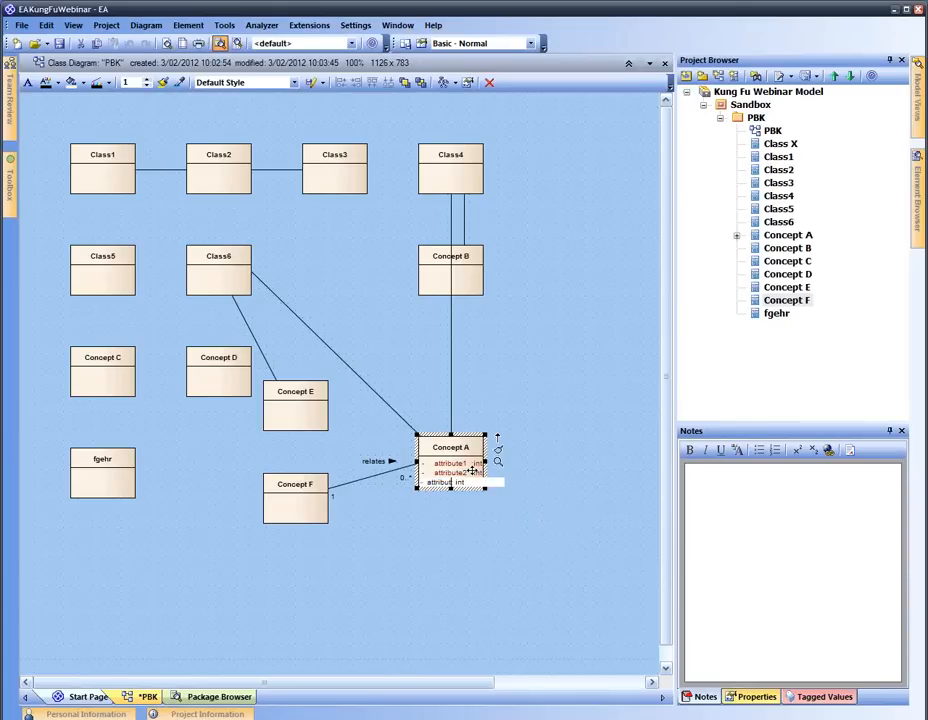
key(Return)
key(ctrl+shift+F9)
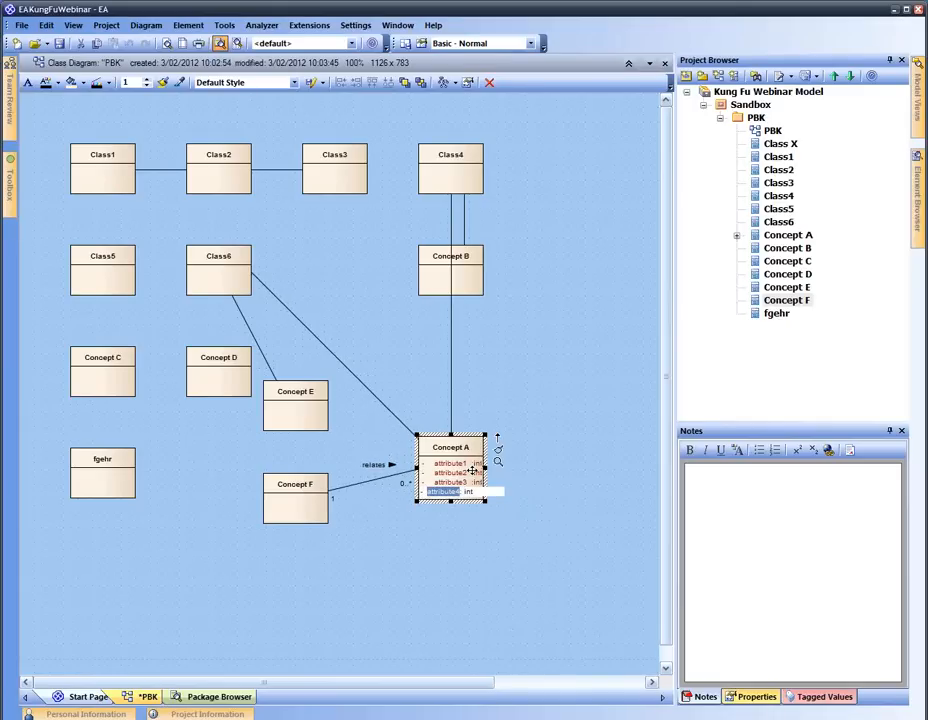
key(Return)
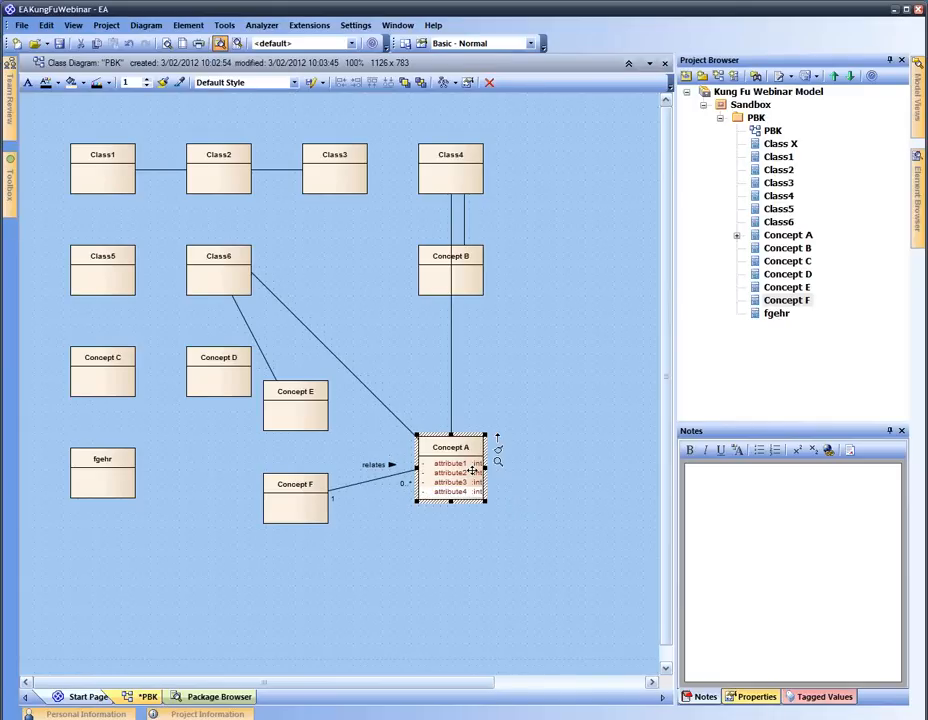
Add attribute5 through attribute8 to Concept A the same way
key(ctrl+shift+F9)
key(Return)
key(ctrl+shift+F9)
key(Return)
key(ctrl+shift+F9)
key(Return)
key(ctrl+shift+F9)
key(Return)
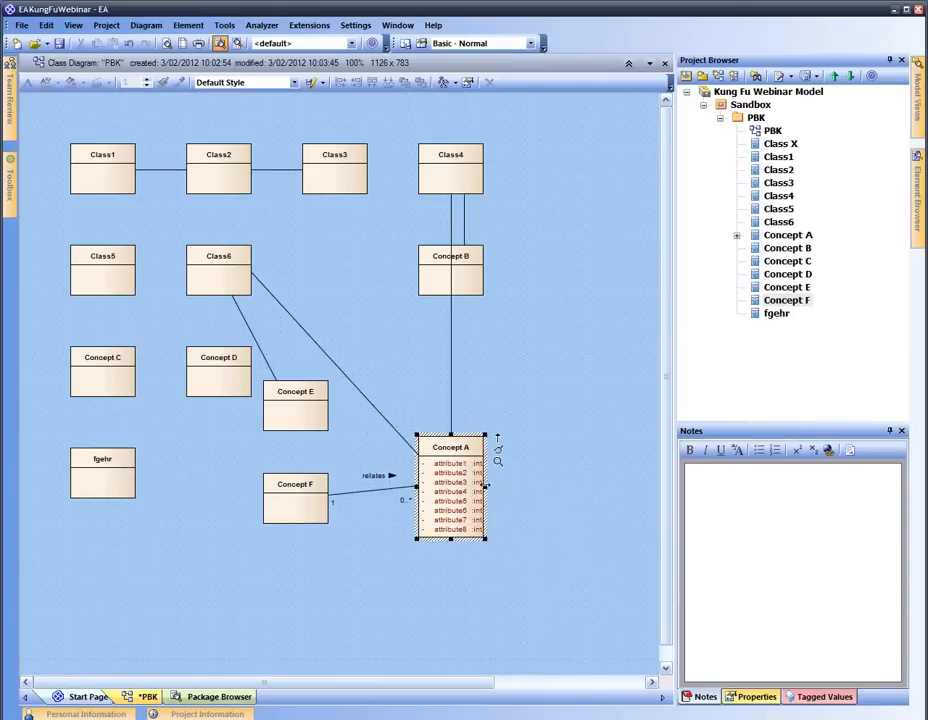
Widen Concept A to fit its attributes and move Concept B beside Class4
drag(486, 487, 490, 393)
click(476, 288)
drag(567, 183, 572, 178)
click(447, 403)
double_click(447, 403)
key(Escape)
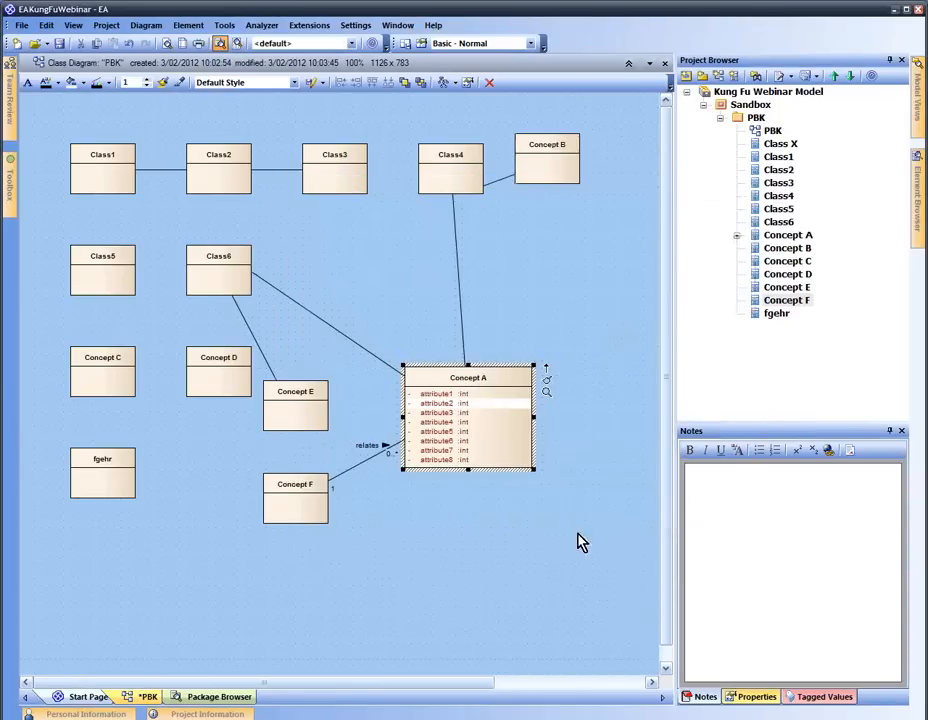
Enter 'This is an explanation of attribute 2' as attribute2's notes
click(808, 557)
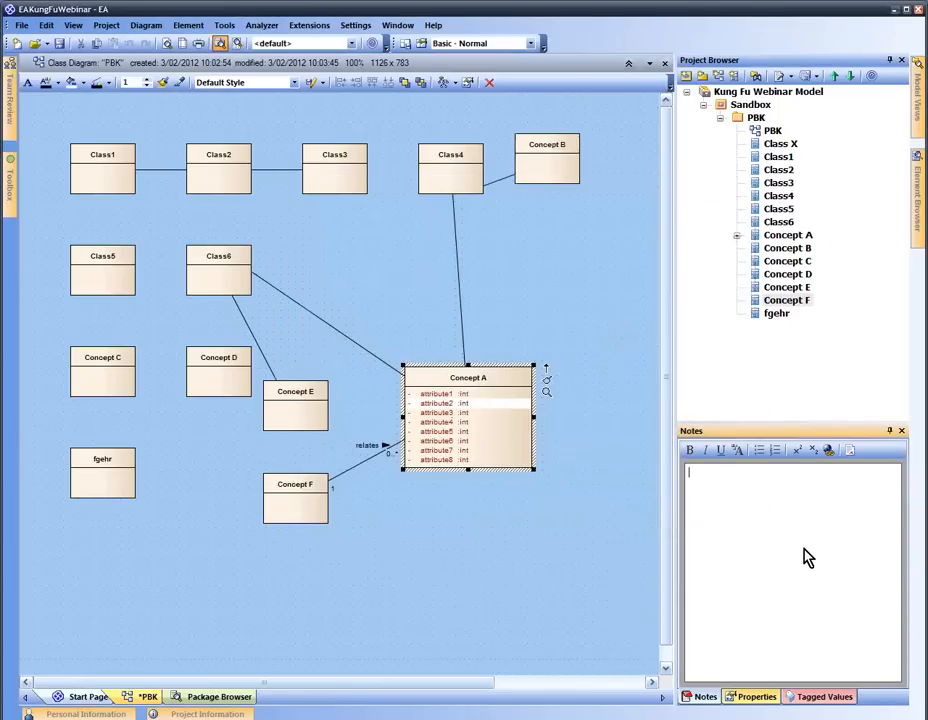
text(This is an expanlation of attribute 2)
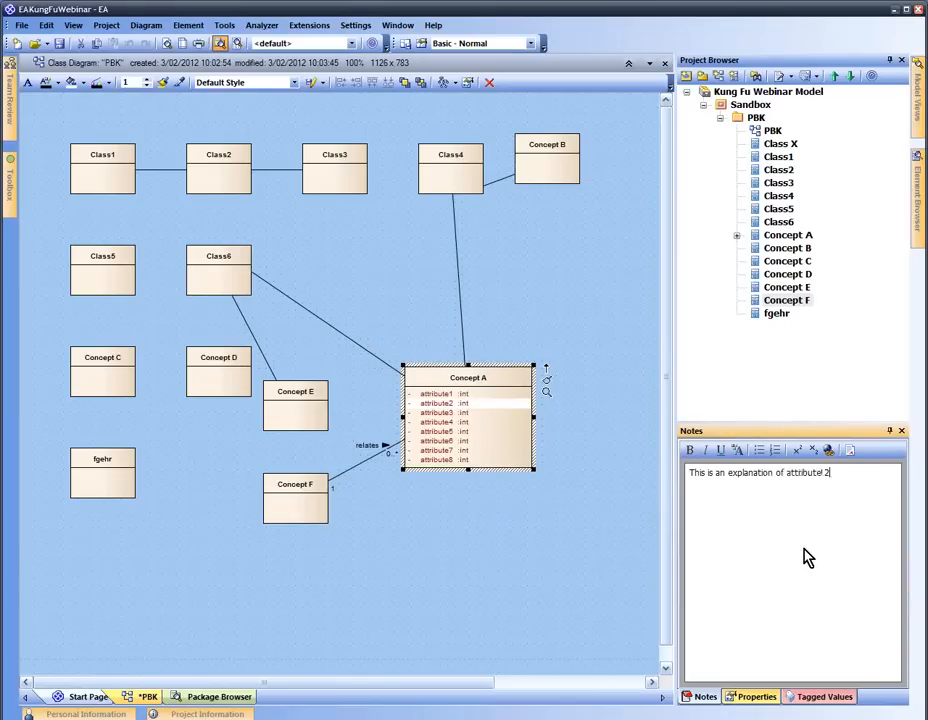
click(597, 538)
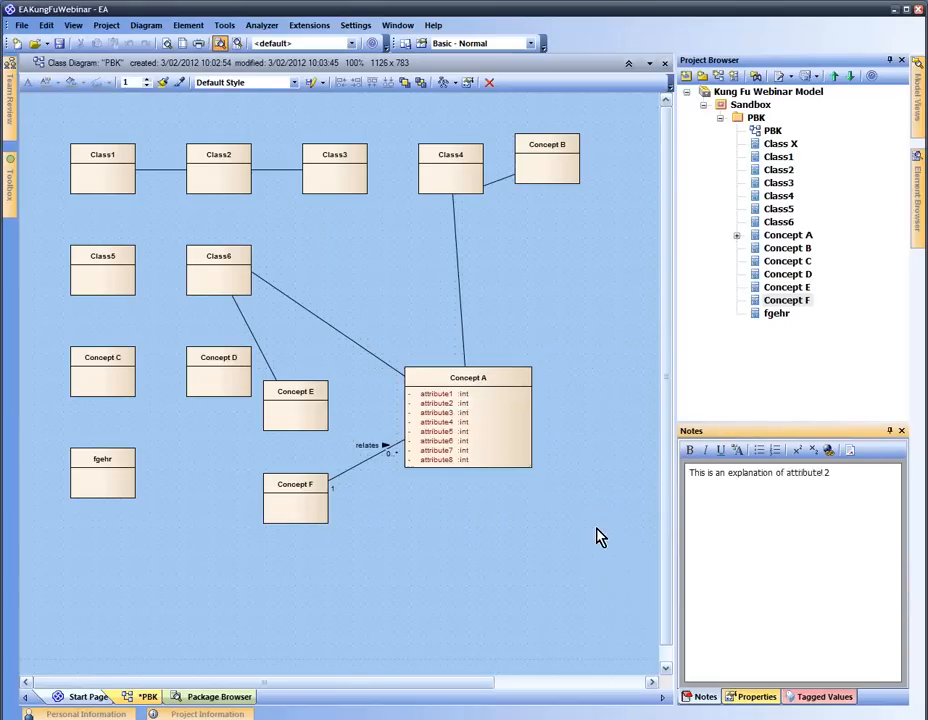
click(464, 405)
click(453, 402)
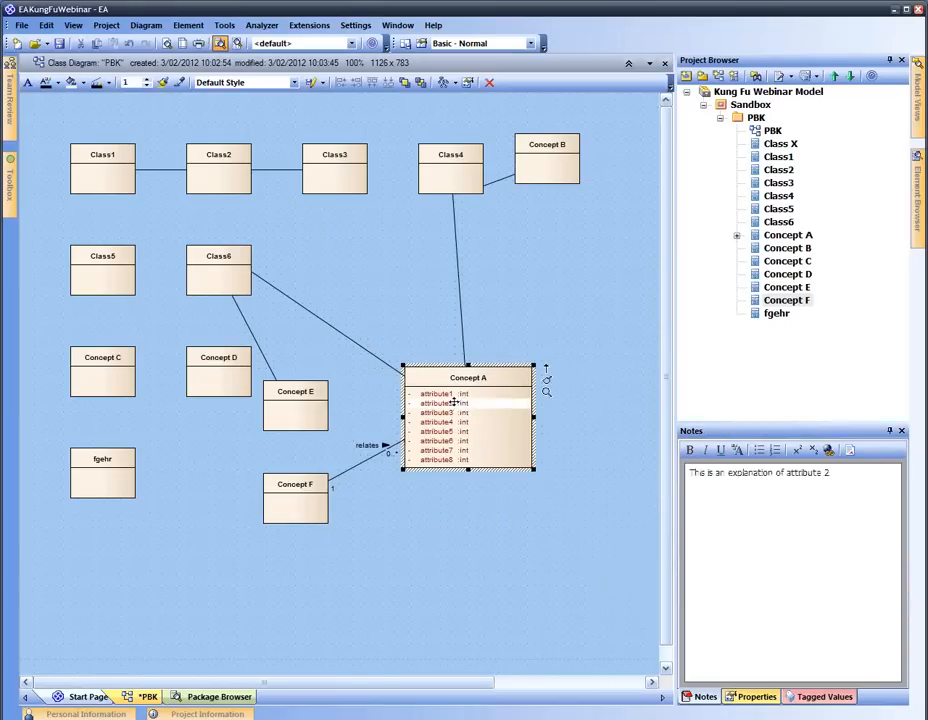
Create a linked note for attribute2 and place it beside Concept A
click(188, 25)
mouse_move(298, 190)
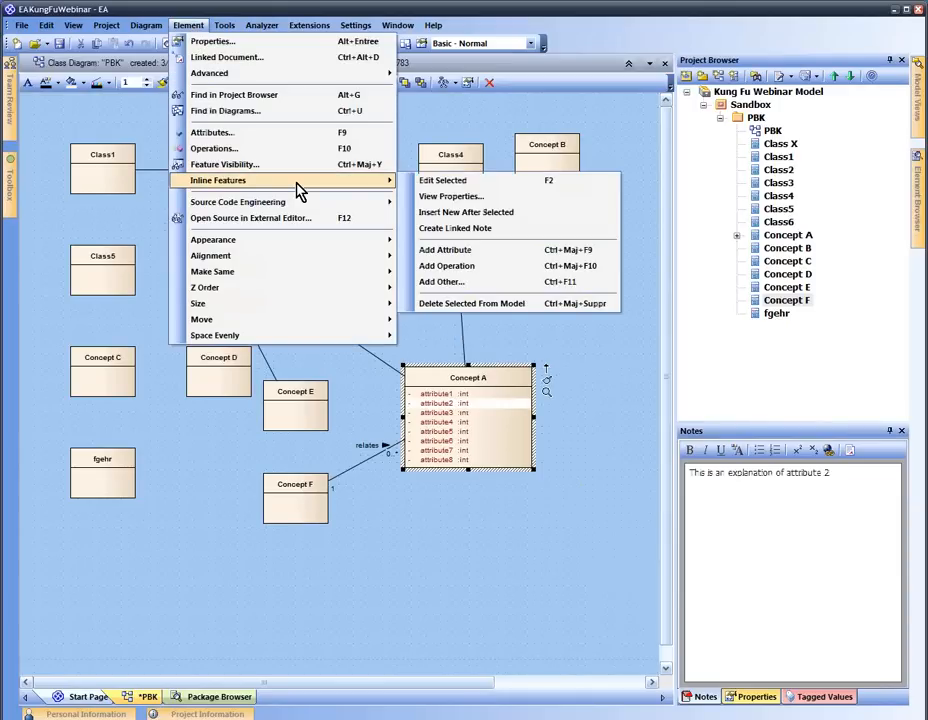
click(497, 237)
drag(595, 403, 619, 333)
drag(495, 408, 495, 422)
drag(607, 357, 598, 391)
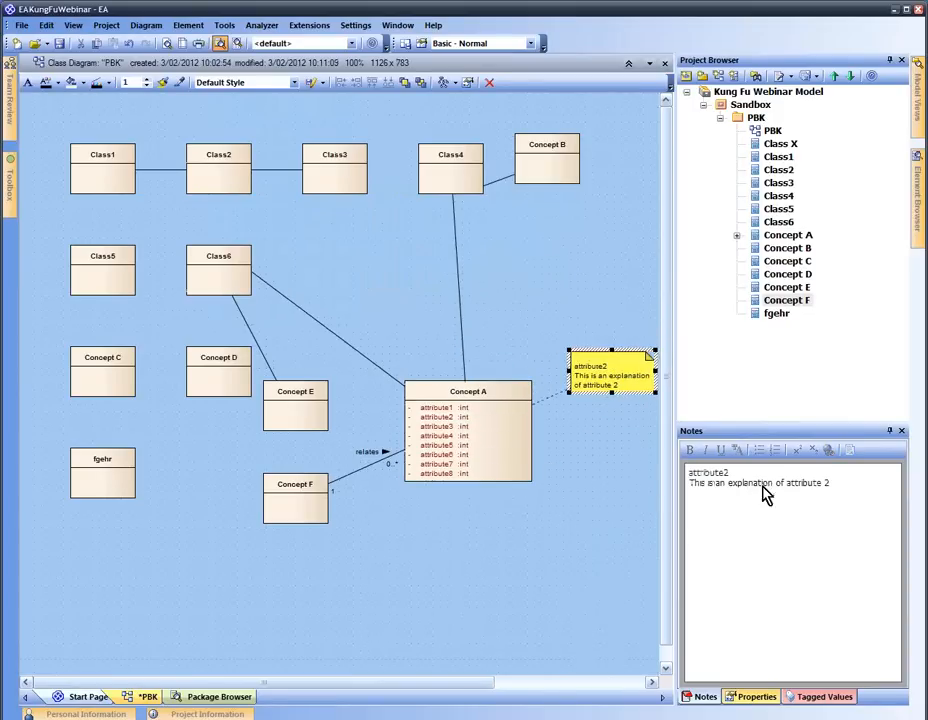
click(607, 388)
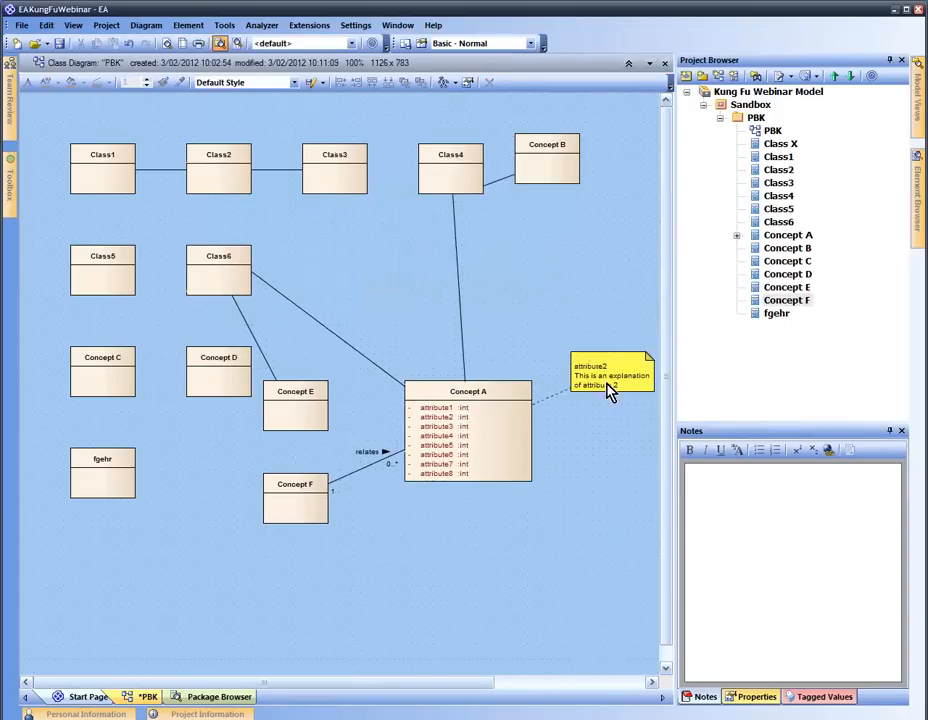
click(458, 432)
Create a linked note for attribute3 below the attribute2 note and begin typing attribute3's notes
right_click(455, 427)
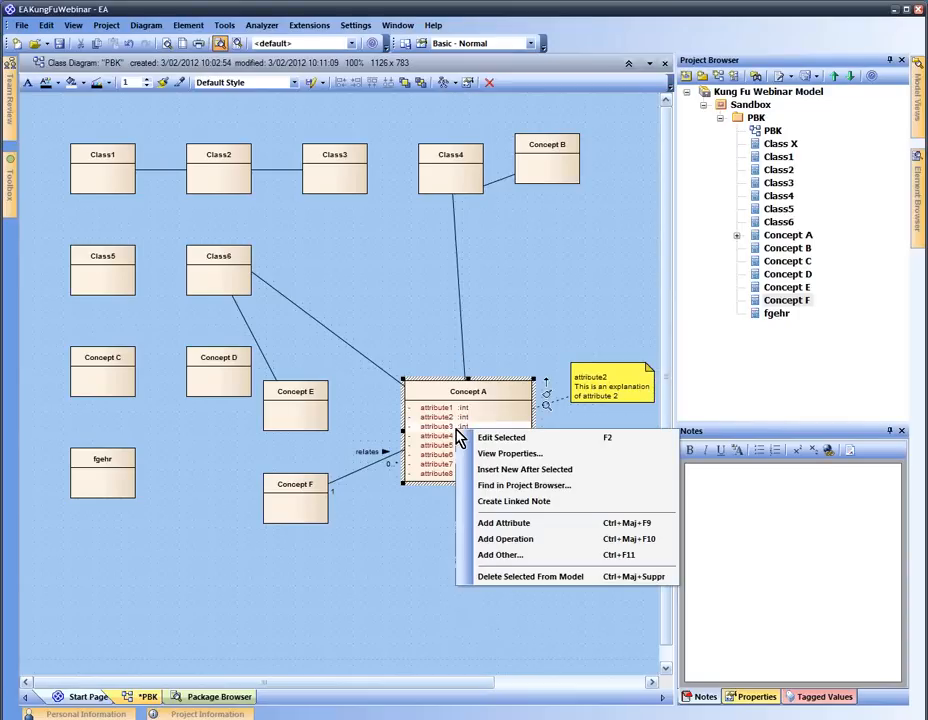
click(532, 502)
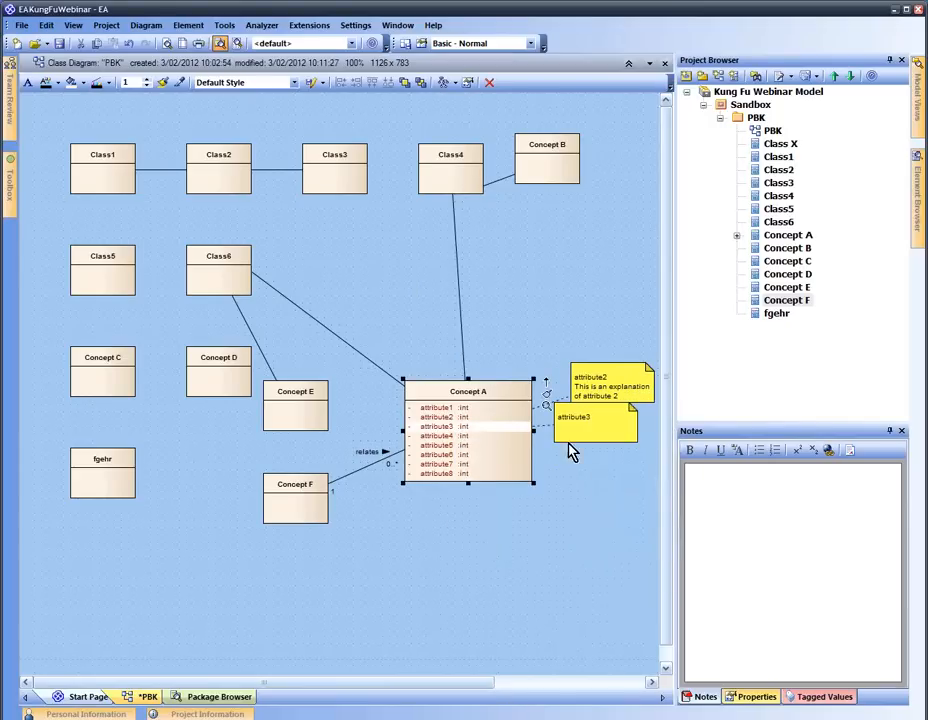
drag(571, 437, 596, 480)
click(590, 477)
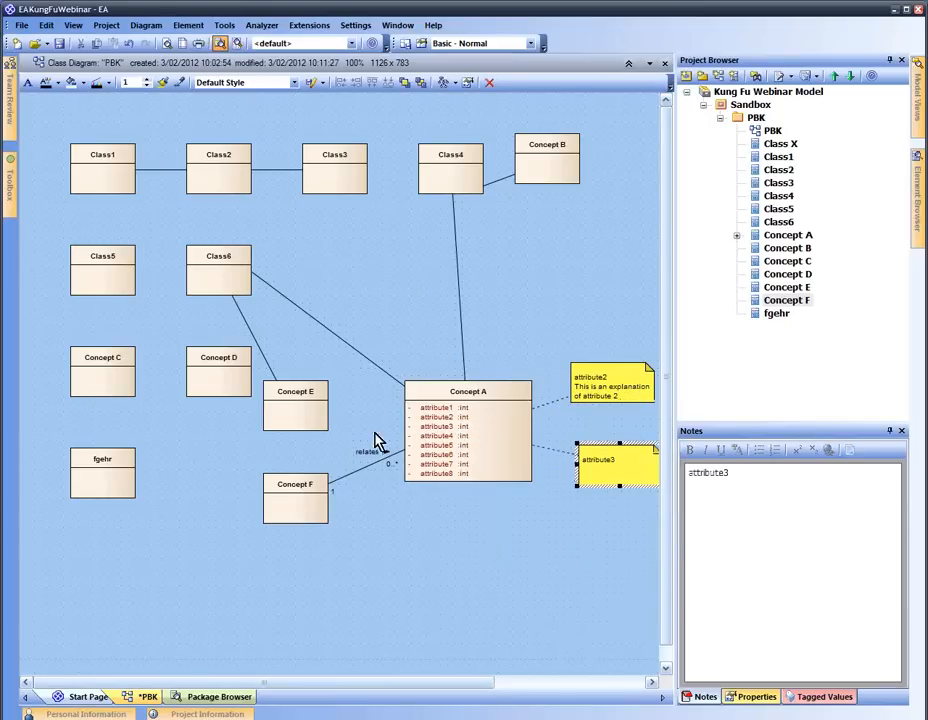
click(426, 426)
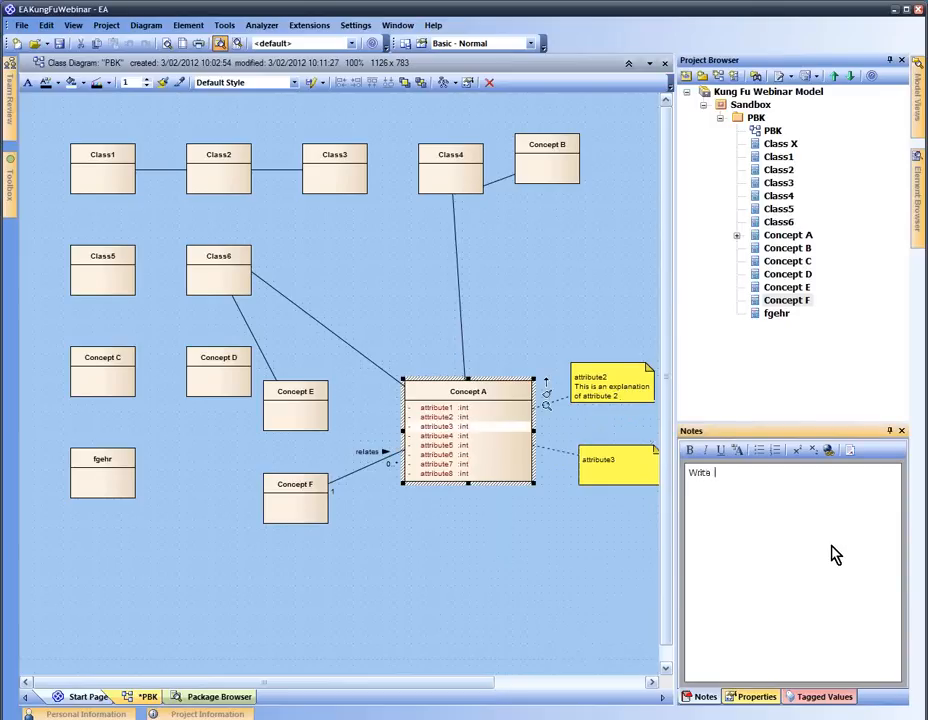
text(how in there)
click(630, 545)
click(605, 480)
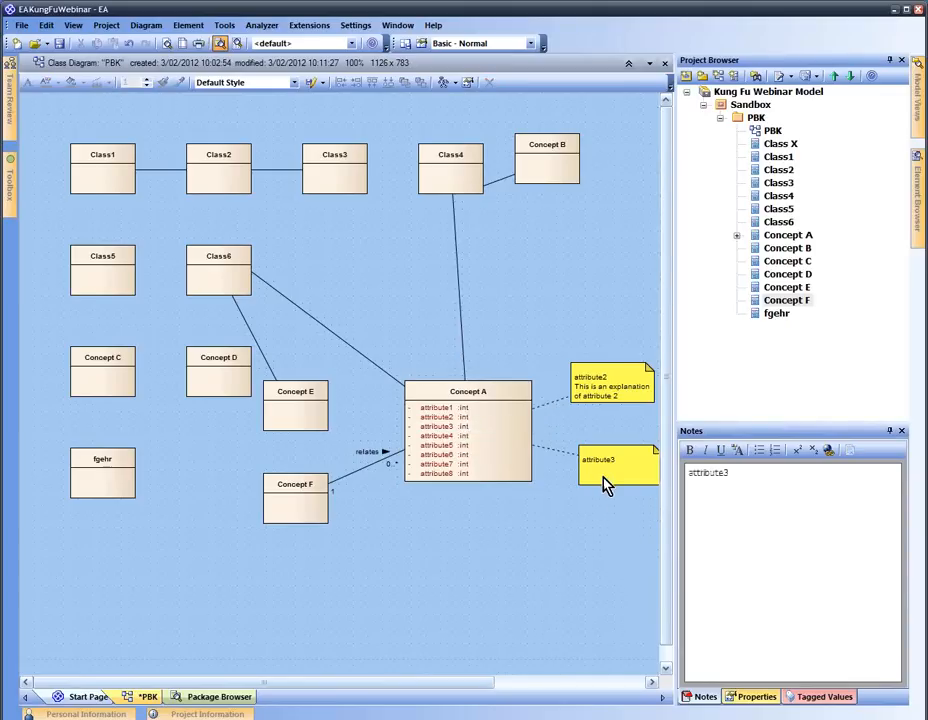
Save the changes to the PBK diagram
right_click(155, 700)
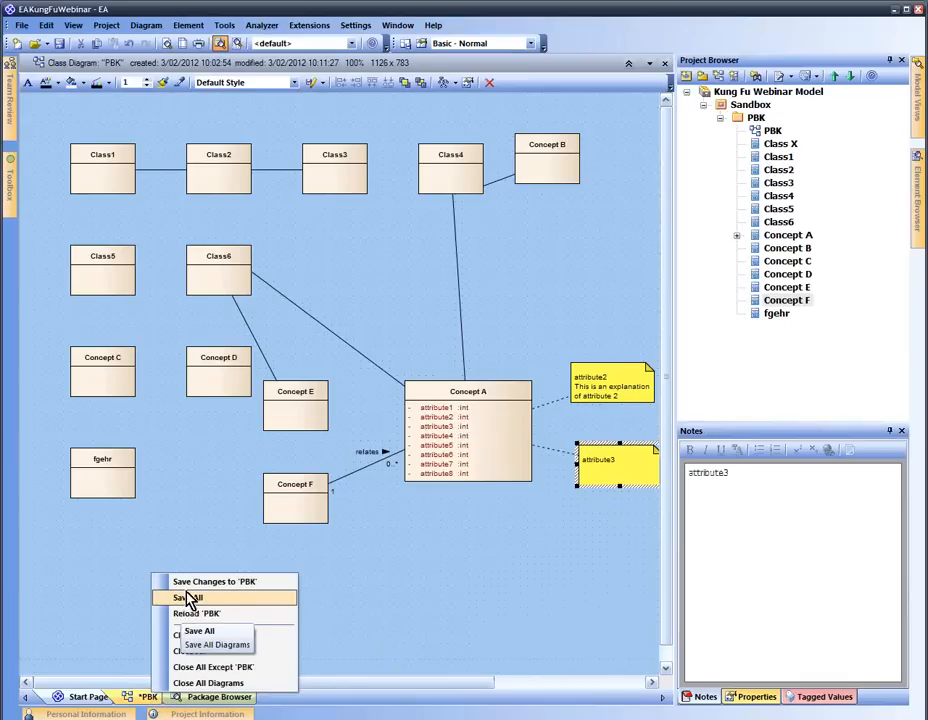
click(165, 582)
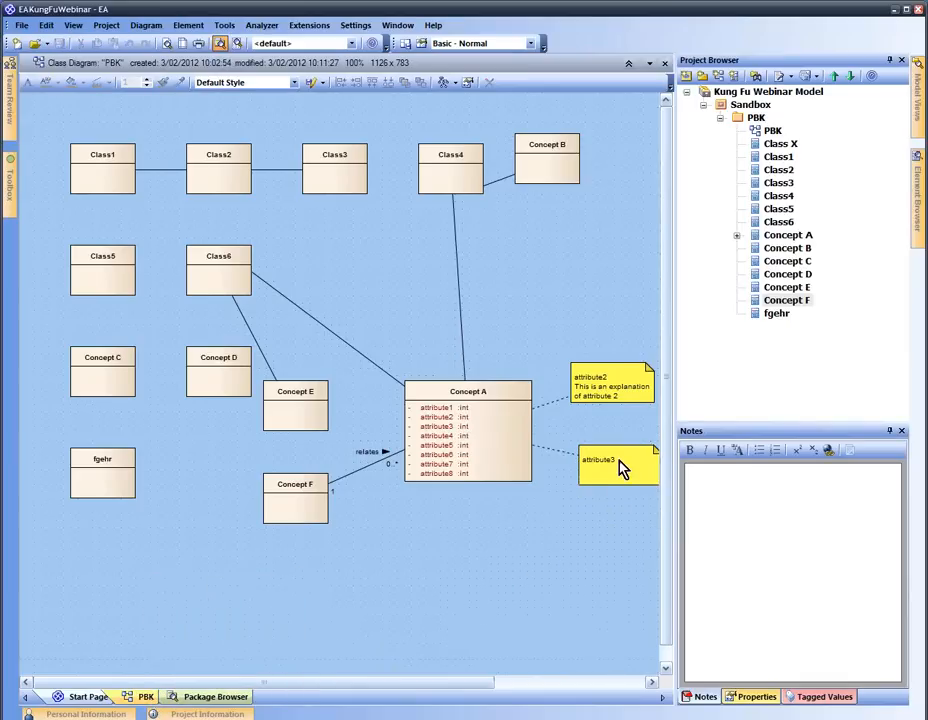
click(447, 427)
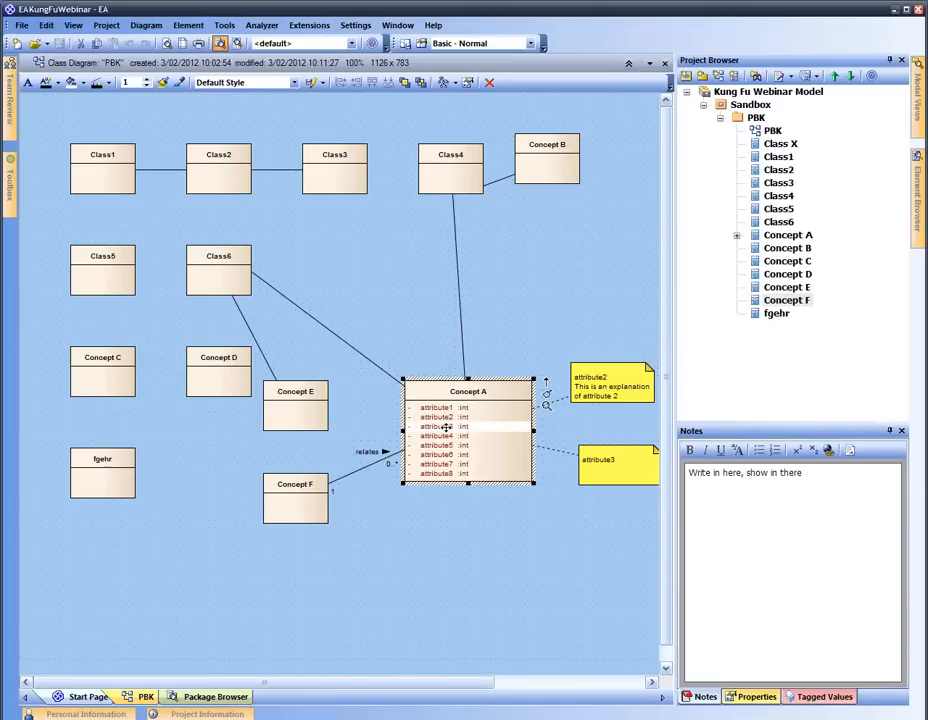
click(621, 533)
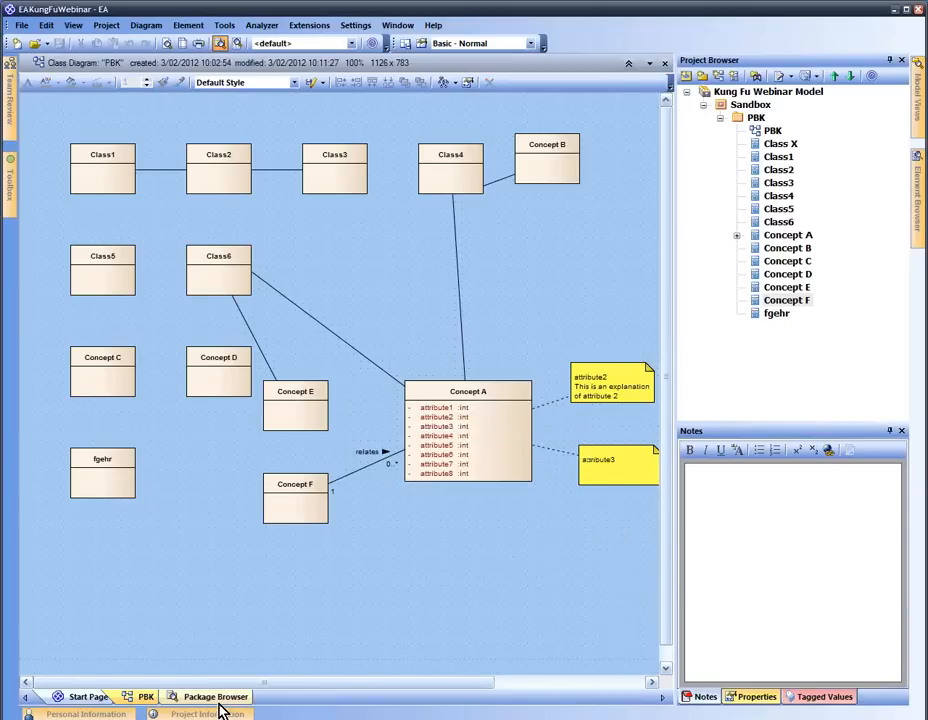
Close the PBK diagram, reopen it from the Project Browser, and widen the diagram area
right_click(142, 690)
right_click(149, 692)
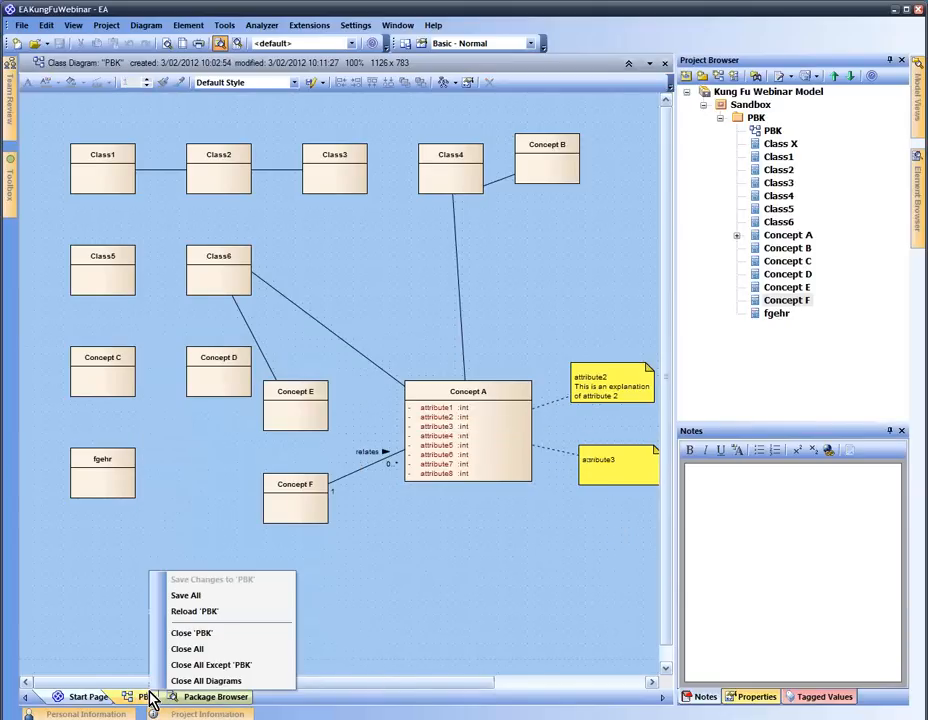
click(190, 633)
double_click(766, 133)
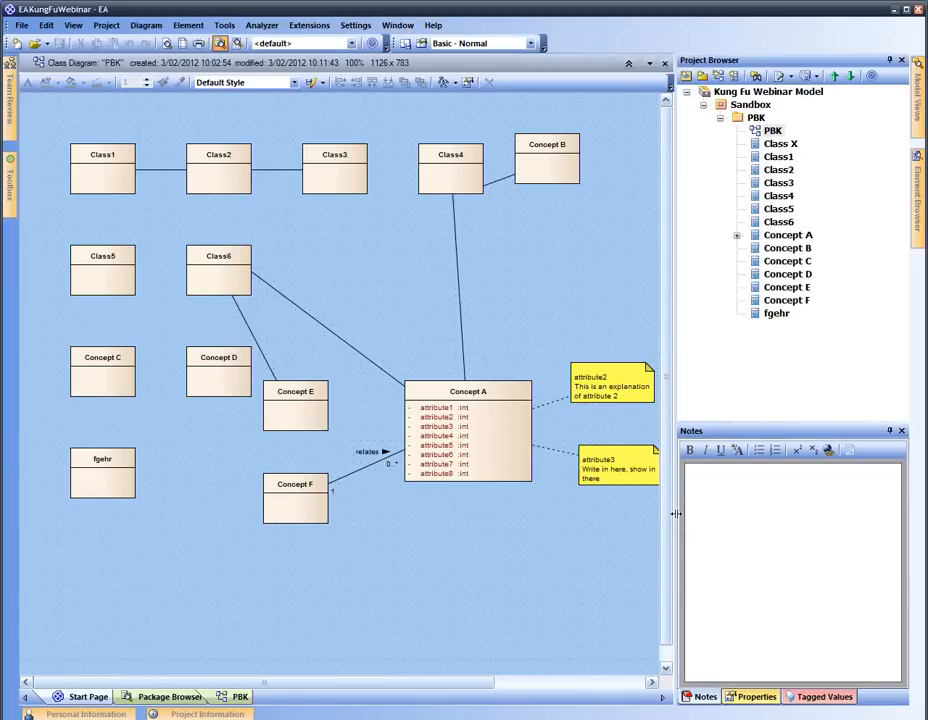
drag(676, 513, 718, 514)
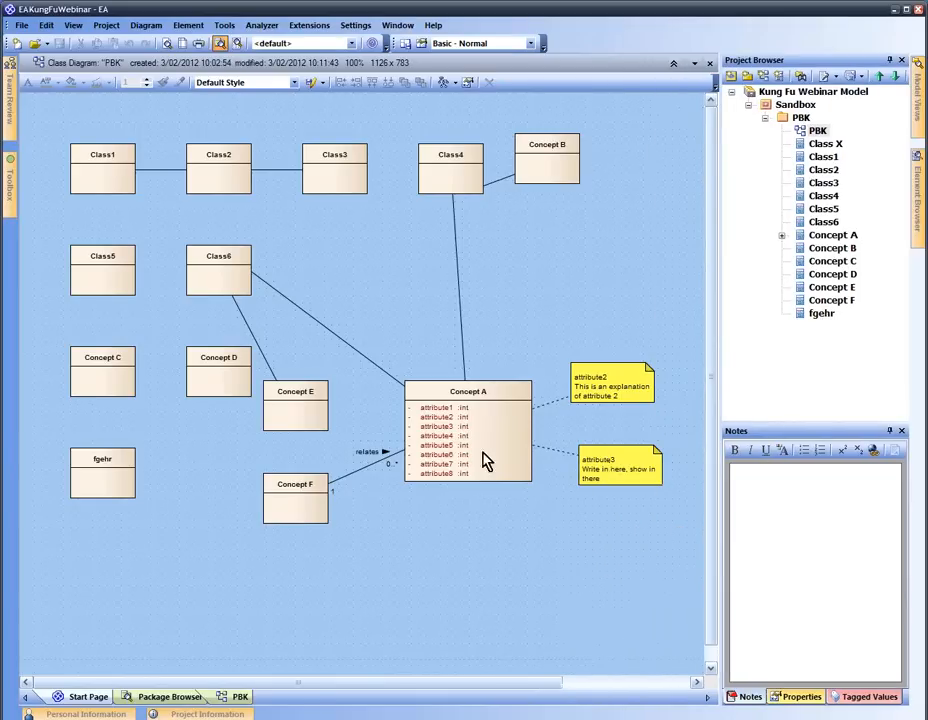
Add a new interface, Interface1, to the PBK diagram beneath Concept A
right_click(421, 576)
click(408, 574)
key(space)
click(488, 260)
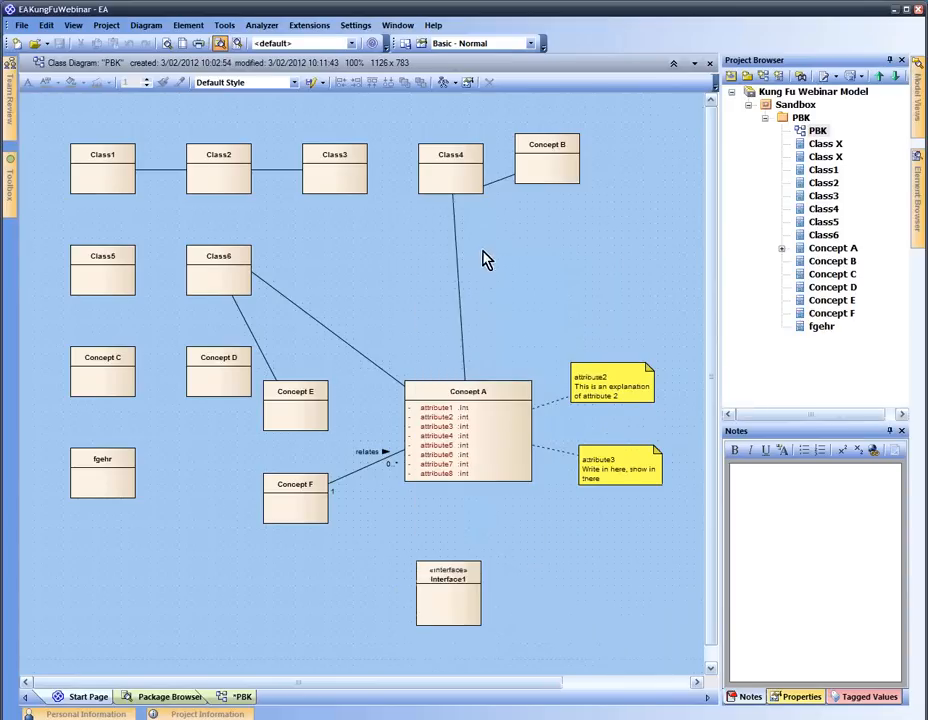
click(566, 550)
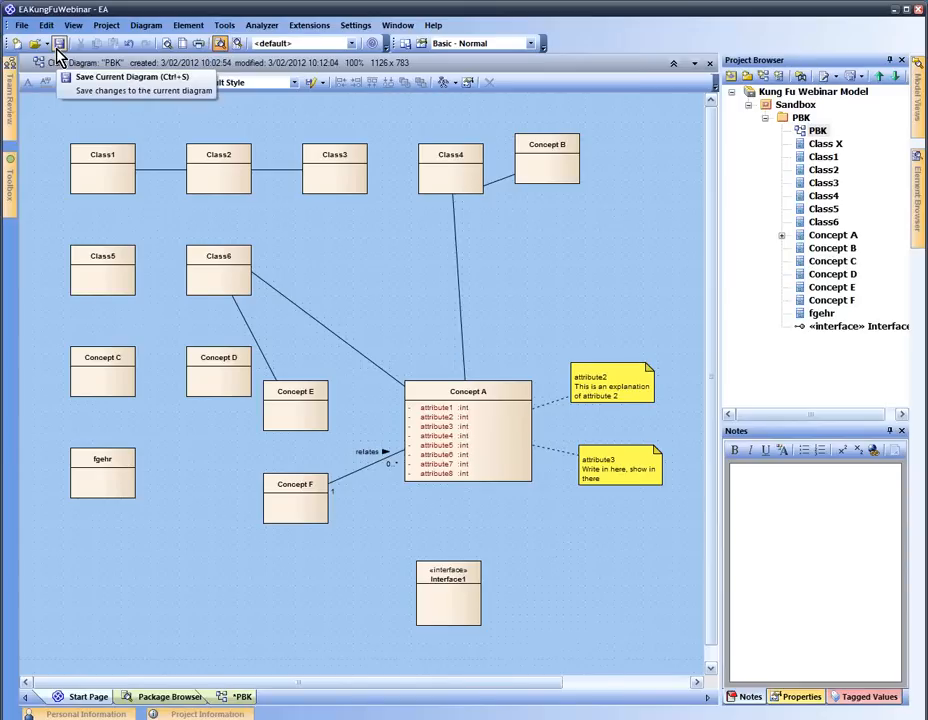
click(800, 118)
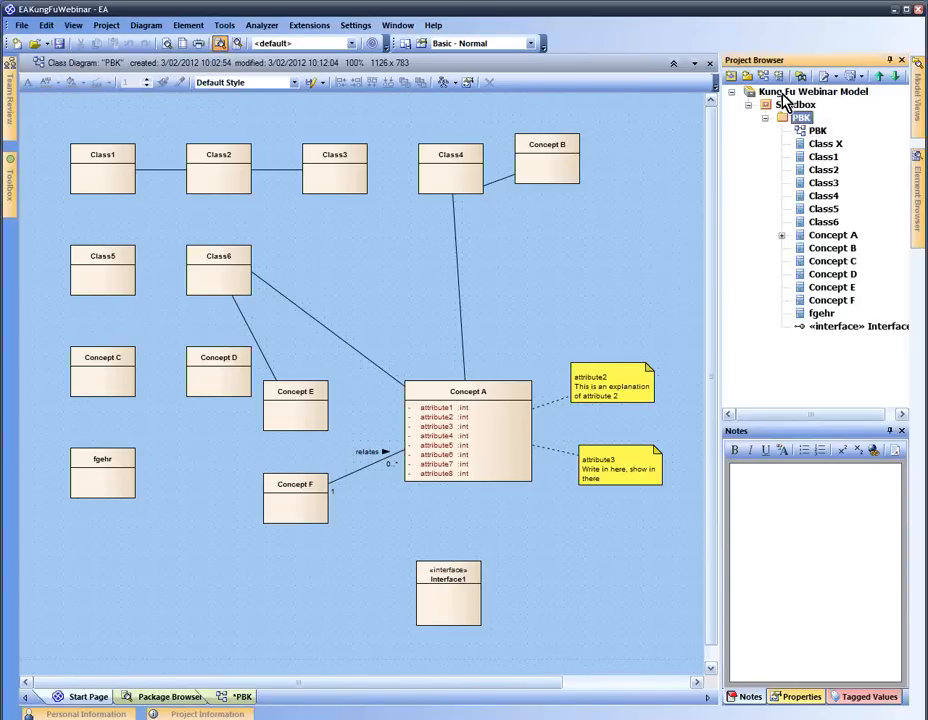
Create a new PBK class diagram in the PBK package with a class named Class7
click(763, 77)
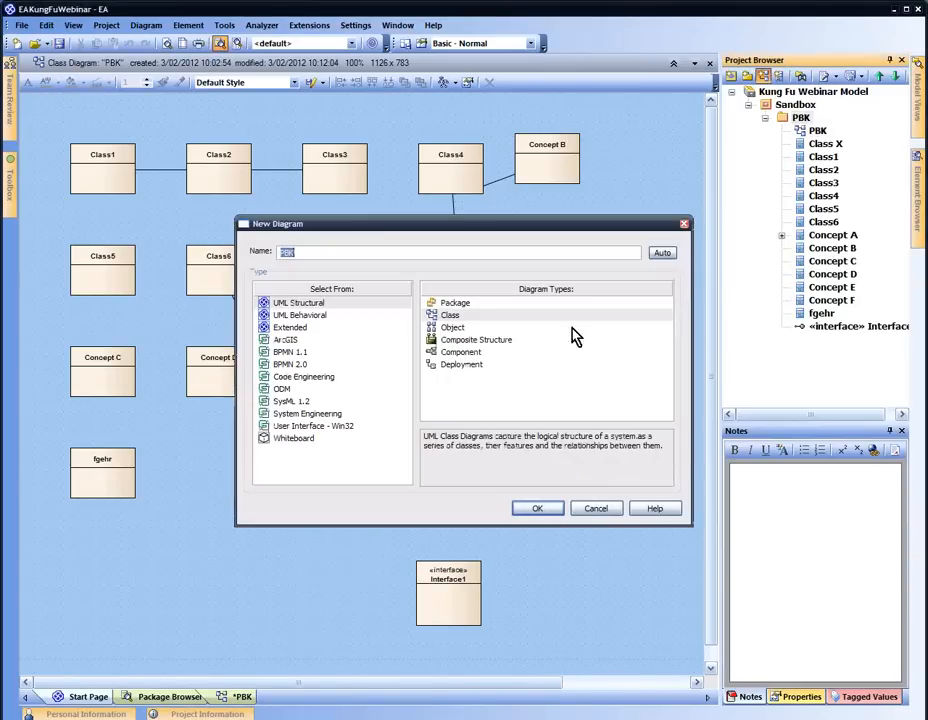
click(538, 509)
key(space)
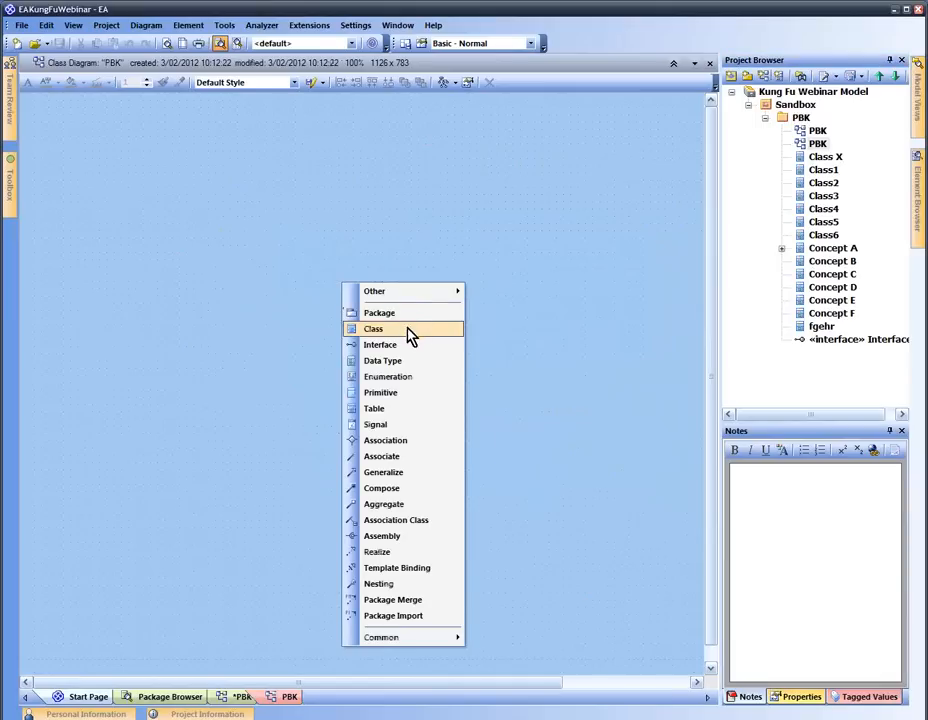
click(408, 329)
click(524, 441)
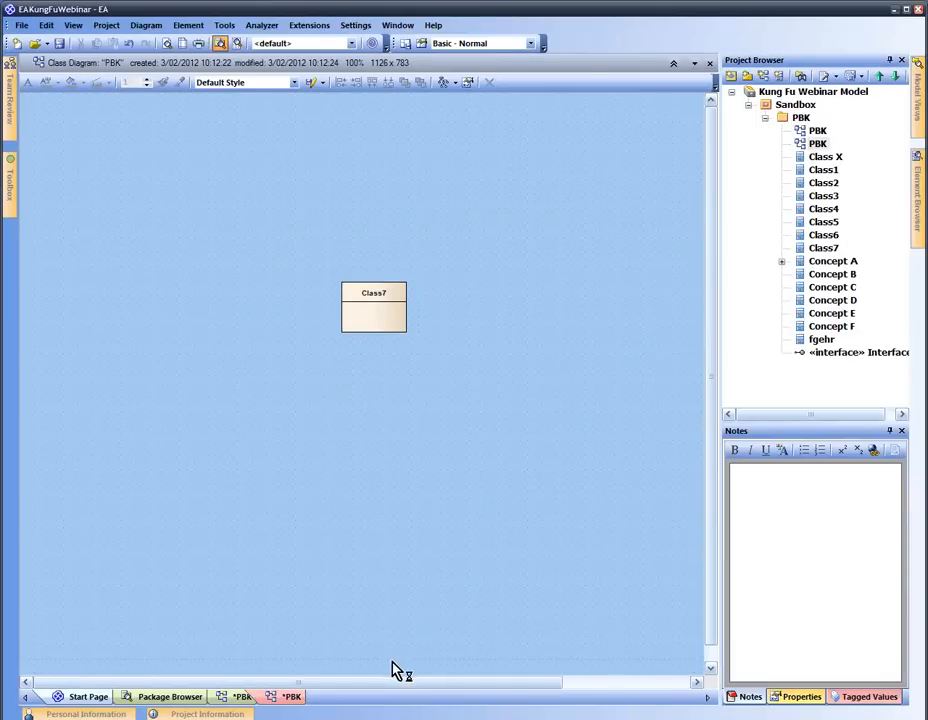
Save all open diagrams from the diagram tab's Save All option
right_click(291, 698)
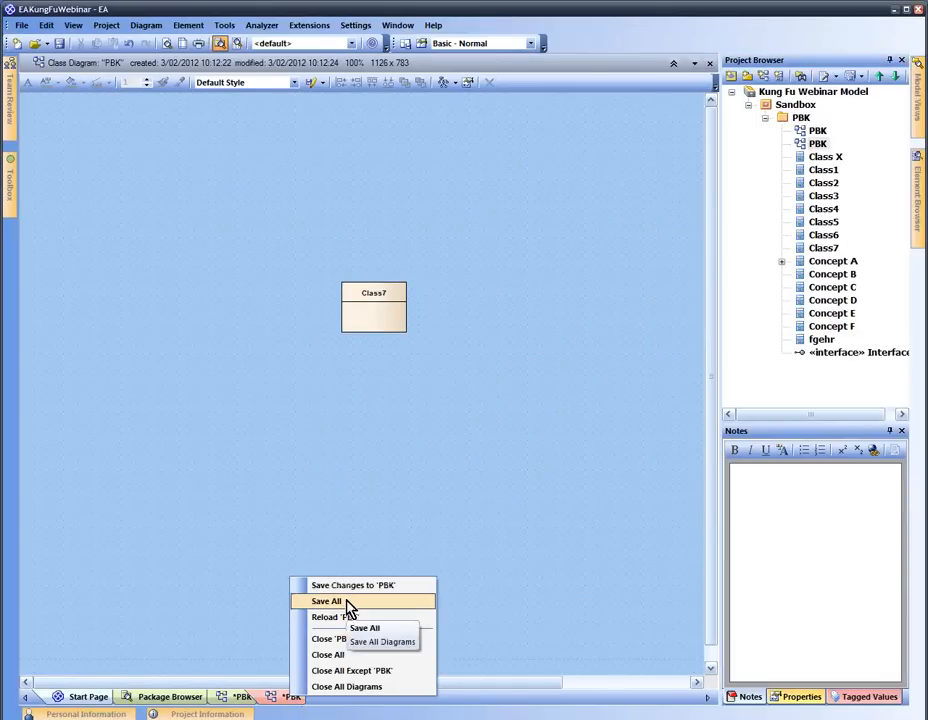
click(331, 518)
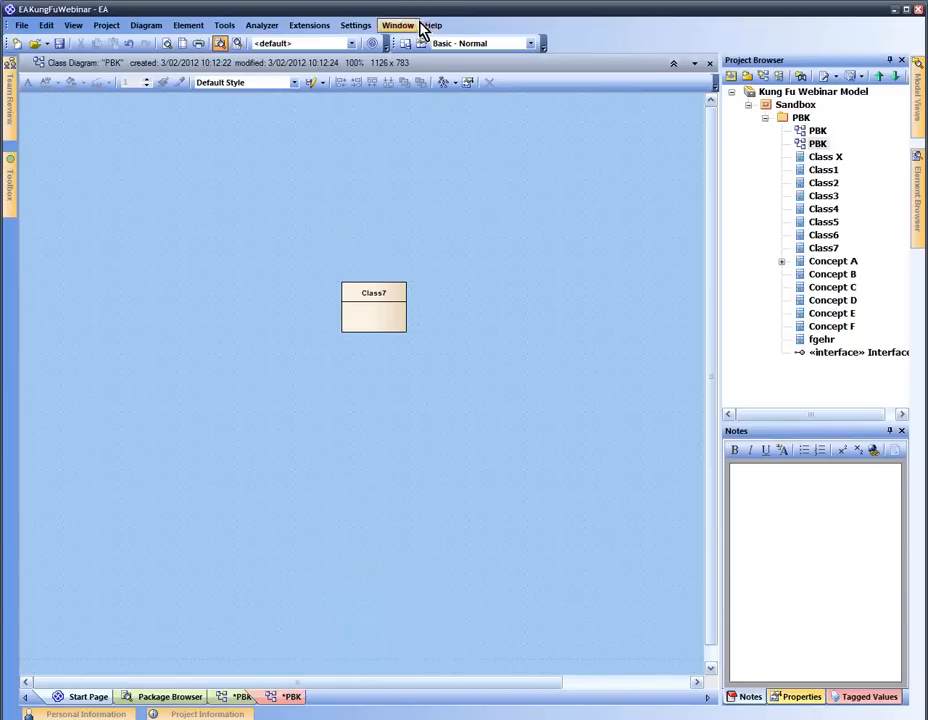
click(410, 27)
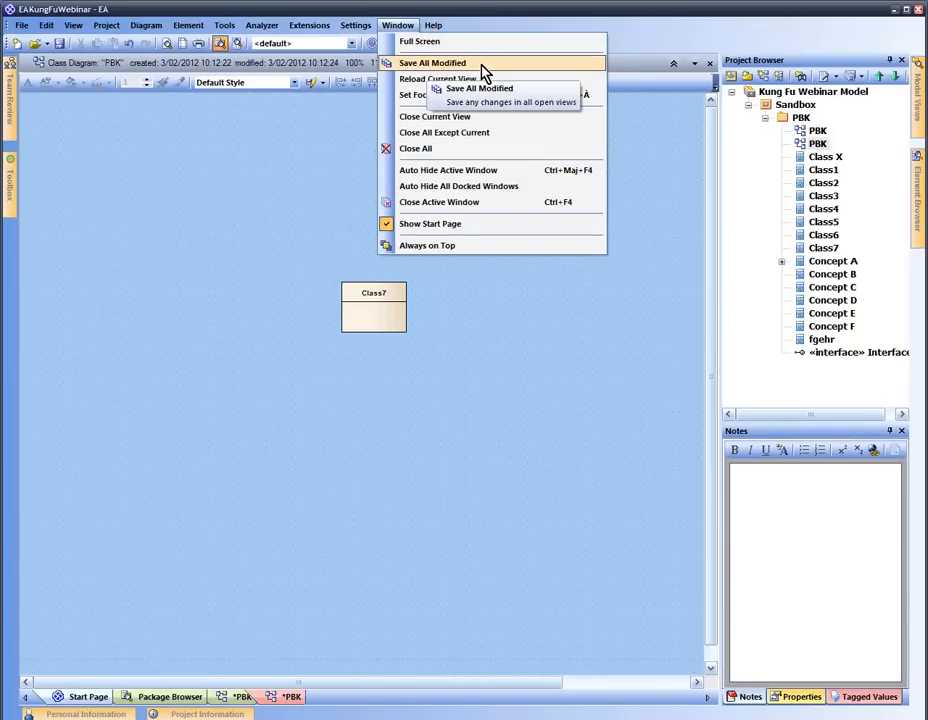
click(275, 172)
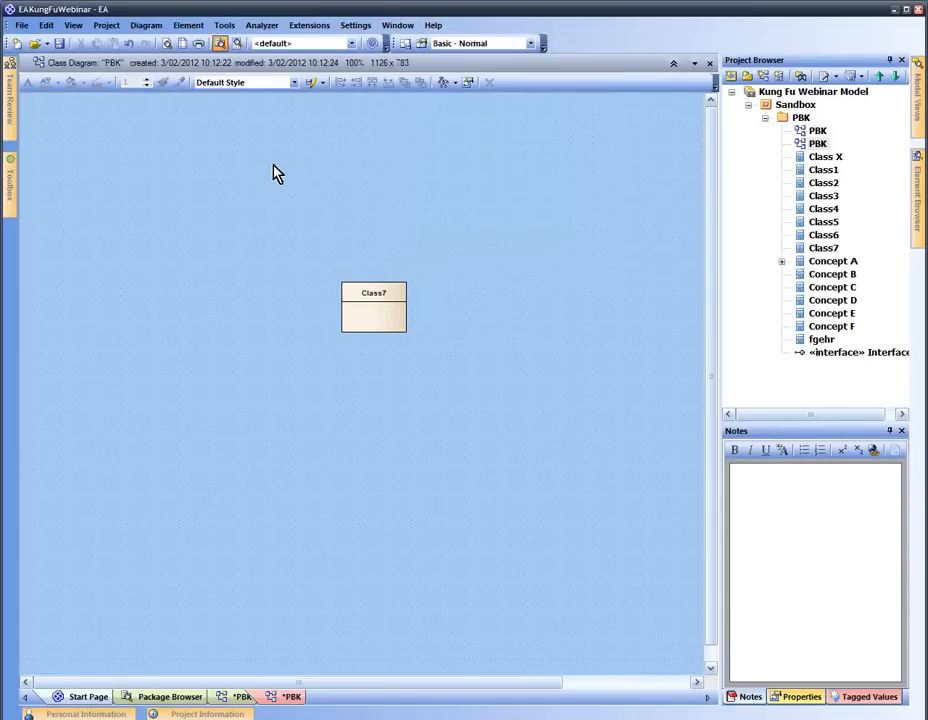
right_click(296, 700)
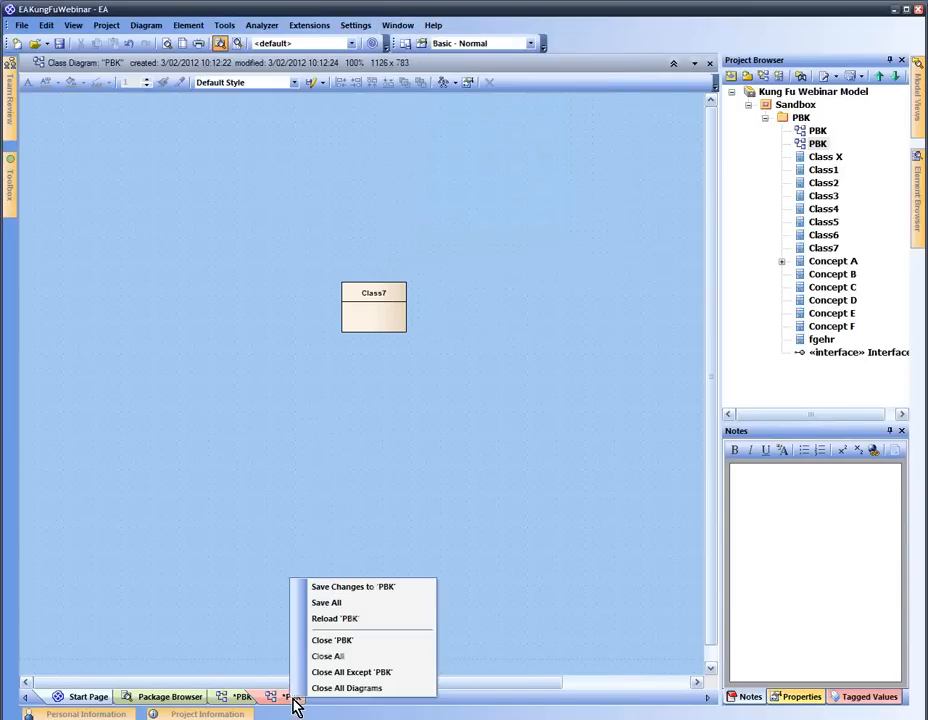
click(324, 604)
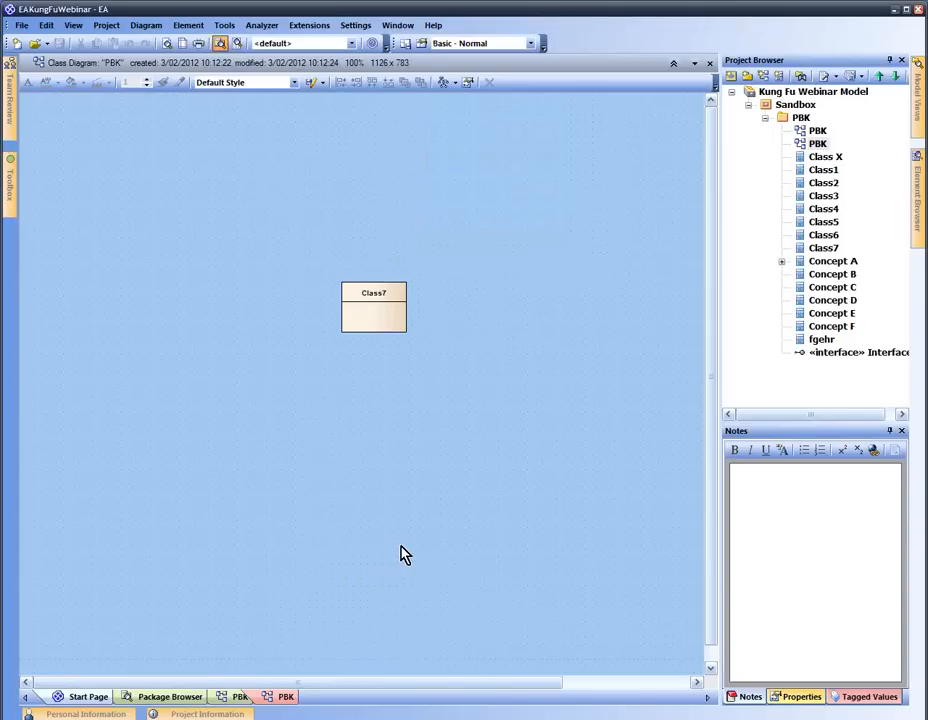
click(238, 698)
Return to the original full PBK diagram using the Ctrl+Tab view switcher
click(290, 699)
key(alt+Tab)
key(alt+Tab)
key(alt+Tab)
key(ctrl+Tab)
key(ctrl+Tab)
key(ctrl+Tab)
key(ctrl+Tab)
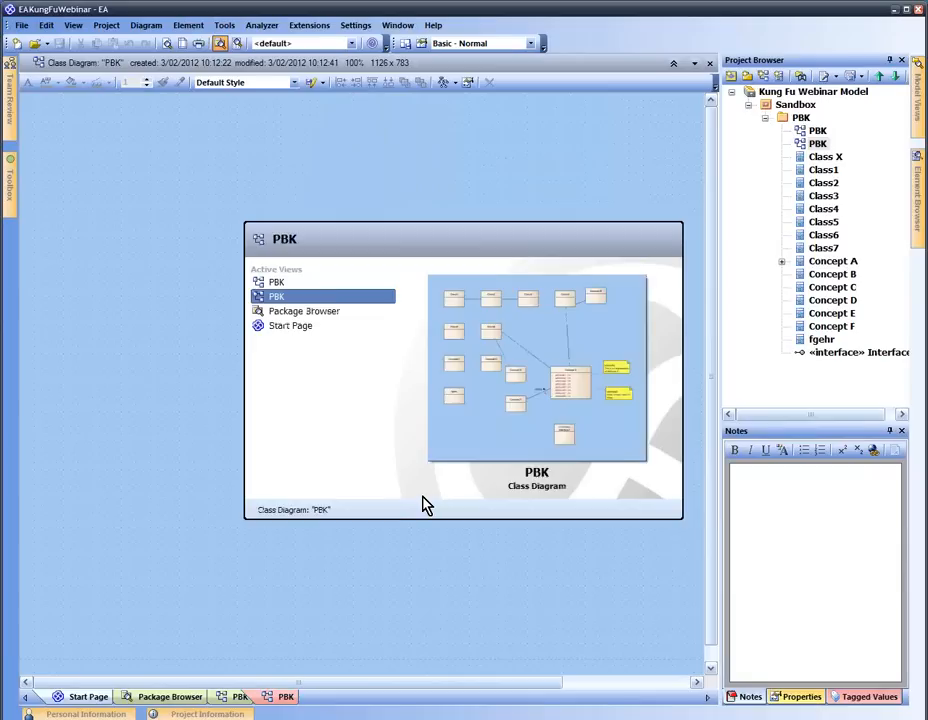
key(ctrl+Tab)
key(ctrl+Tab)
key(ctrl+Tab)
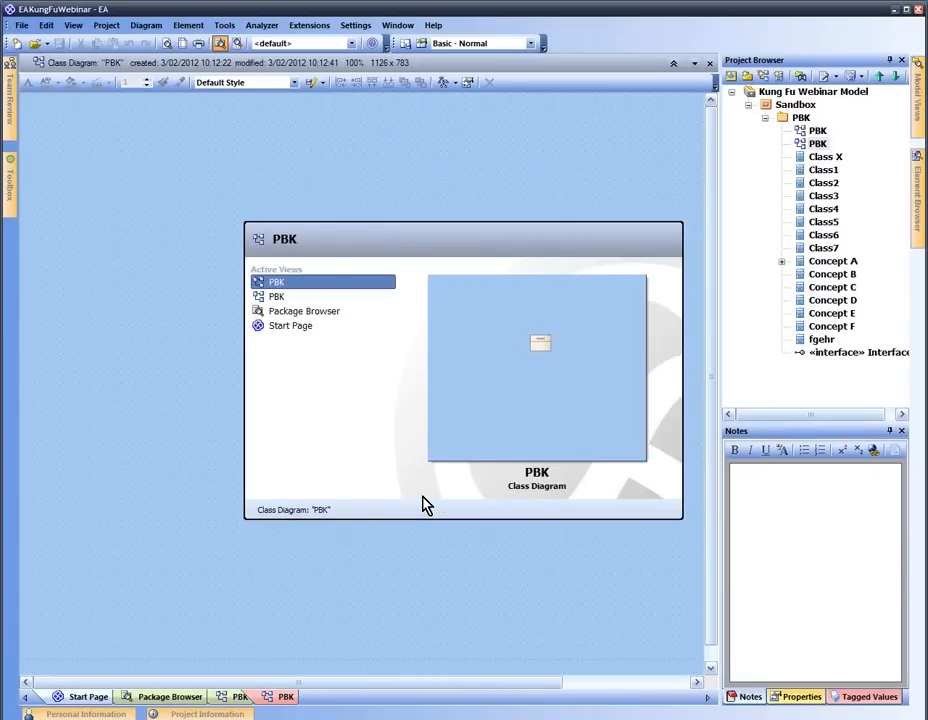
key(ctrl+Tab)
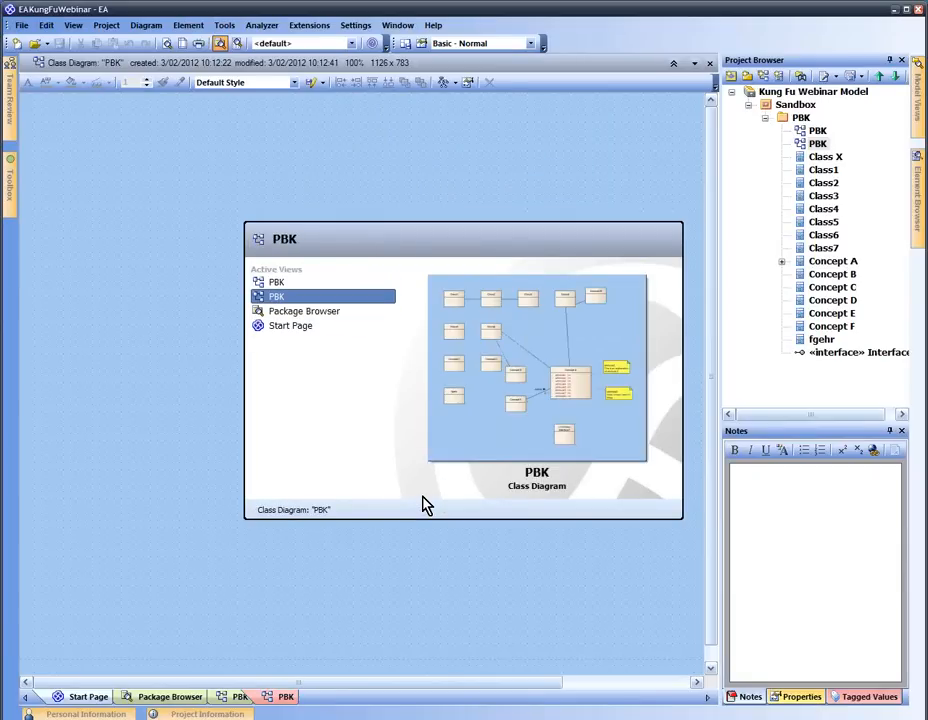
click(312, 313)
key(ctrl+Tab)
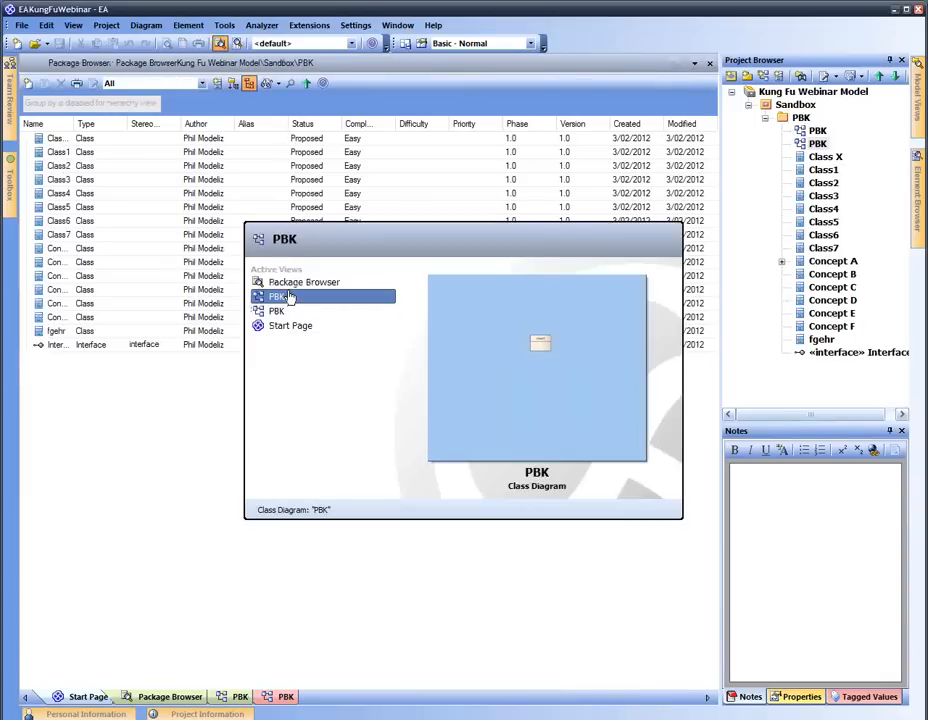
key(Escape)
key(ctrl+Tab)
key(ctrl+Tab)
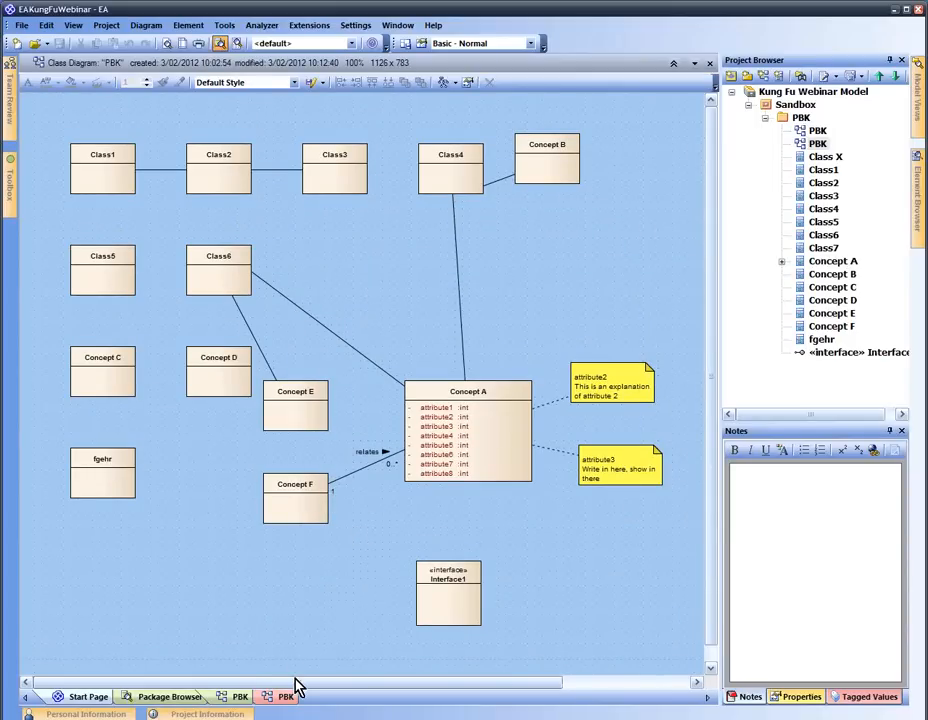
Set the PBK diagram's advanced print option to Scale to 1 Page
right_click(432, 282)
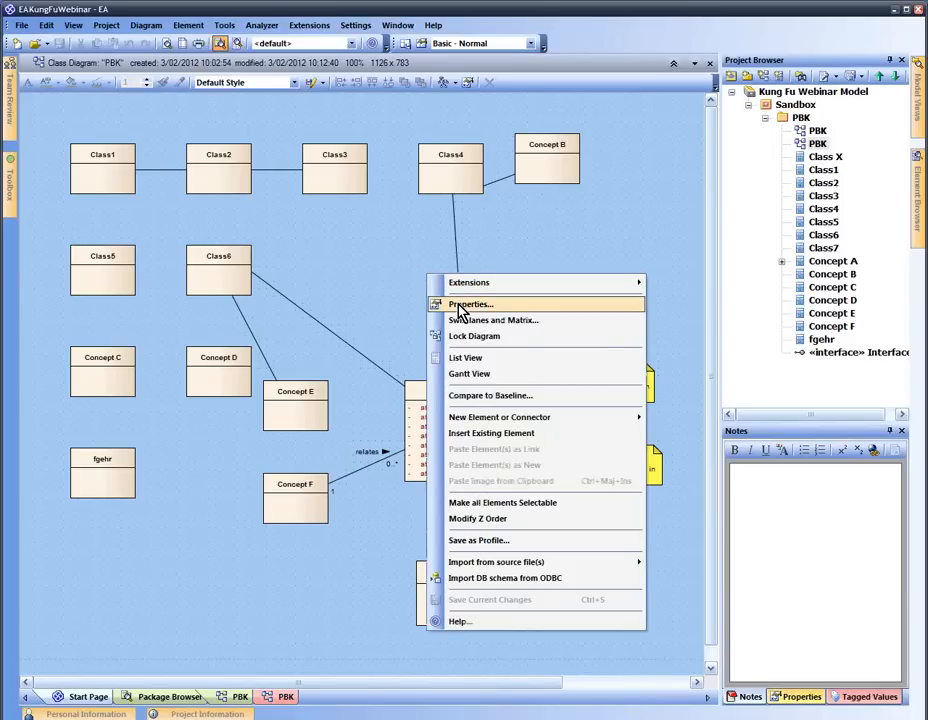
click(390, 258)
double_click(388, 251)
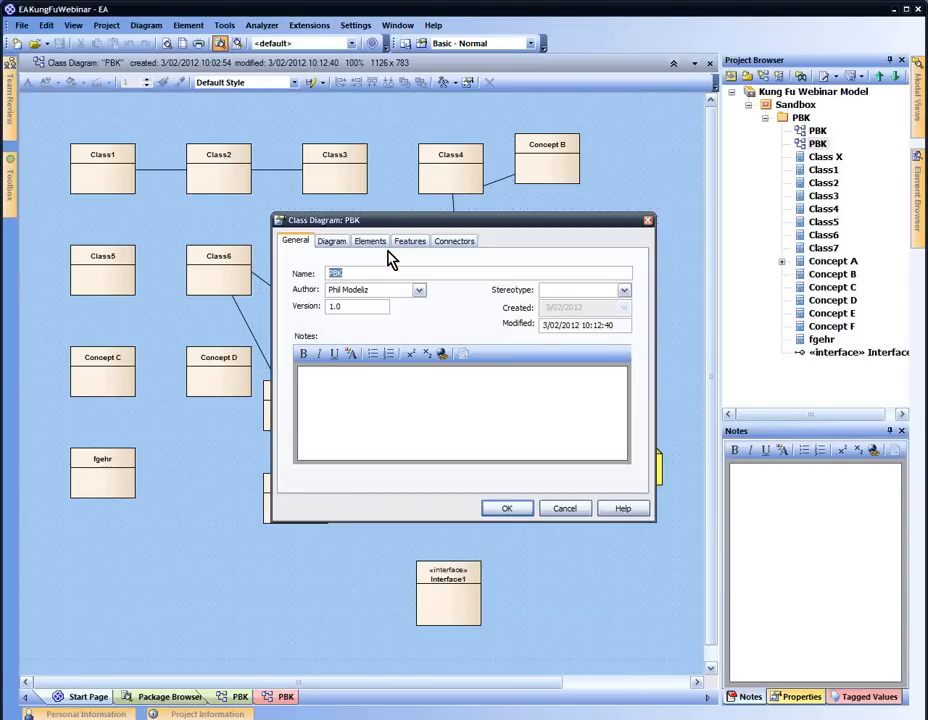
click(336, 244)
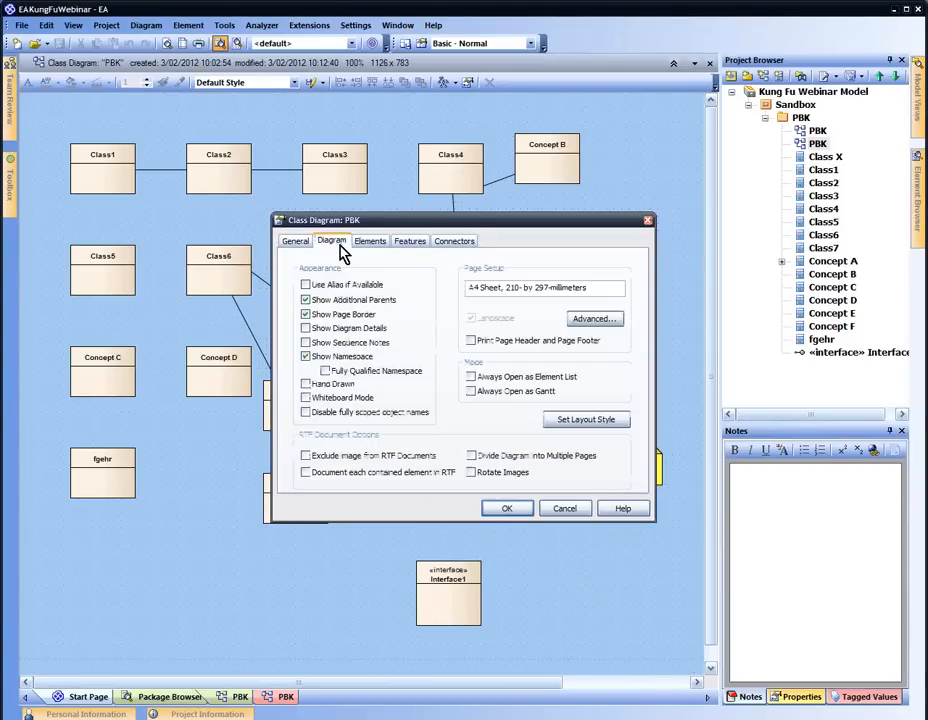
click(597, 319)
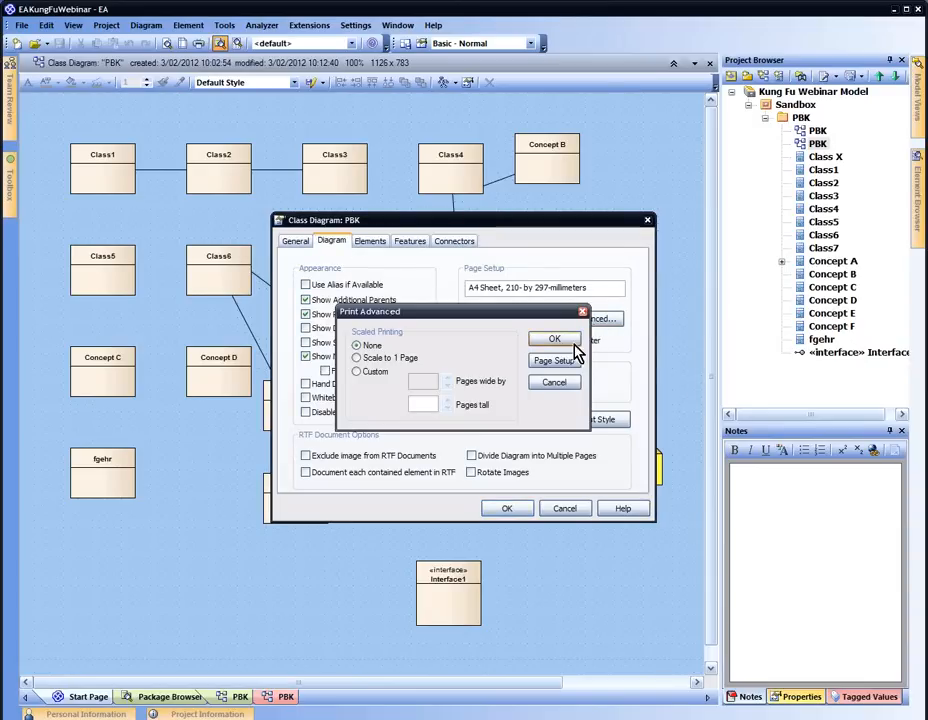
click(410, 361)
Keep landscape page orientation, apply the diagram properties and check the print preview
click(537, 362)
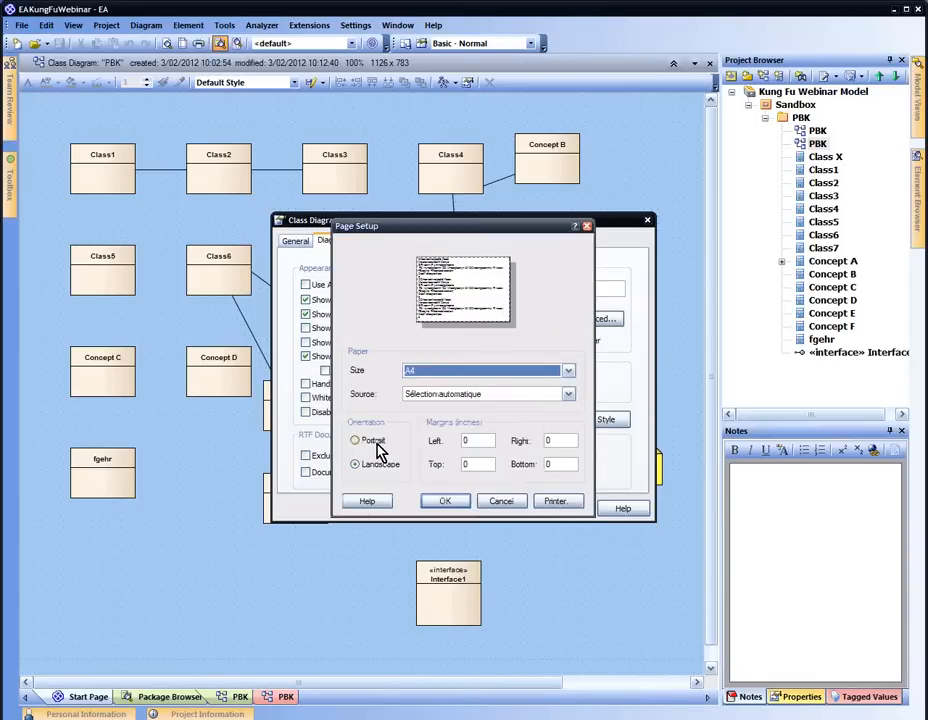
click(385, 444)
click(414, 465)
click(445, 500)
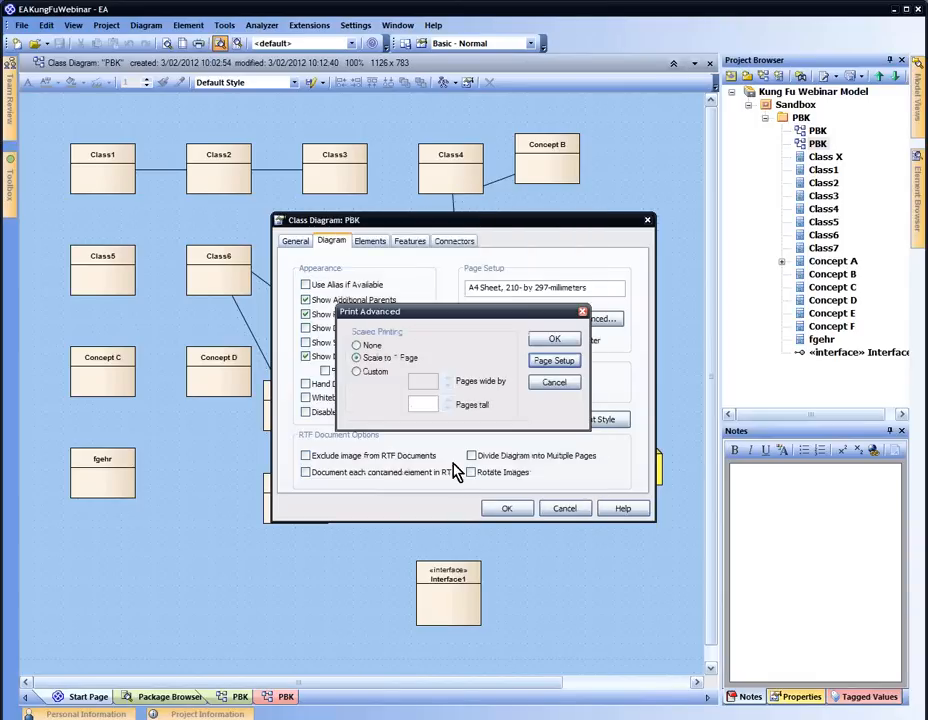
click(554, 339)
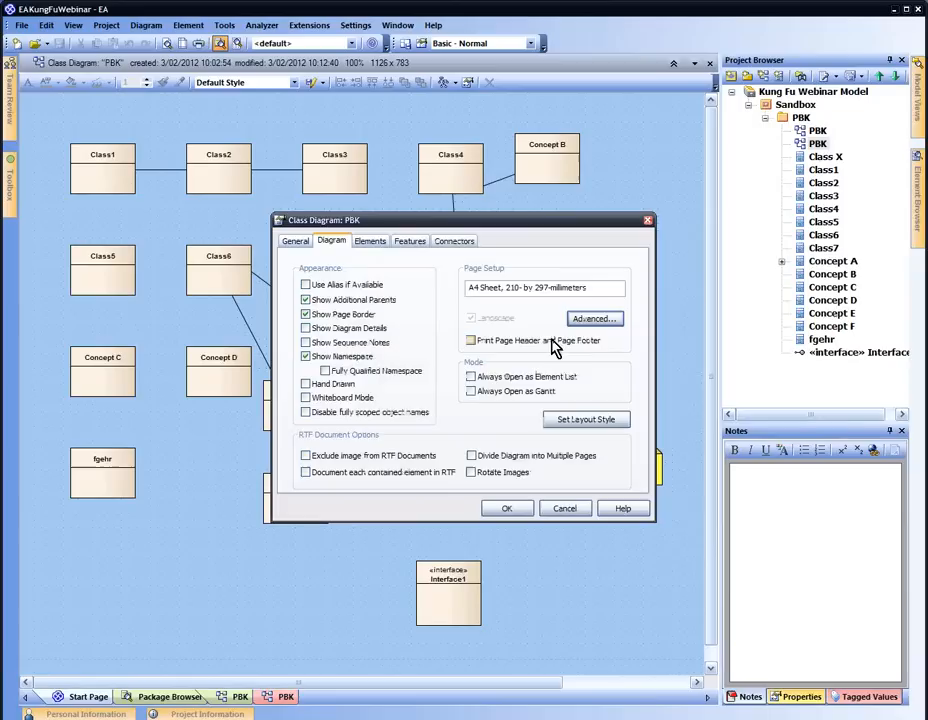
click(508, 511)
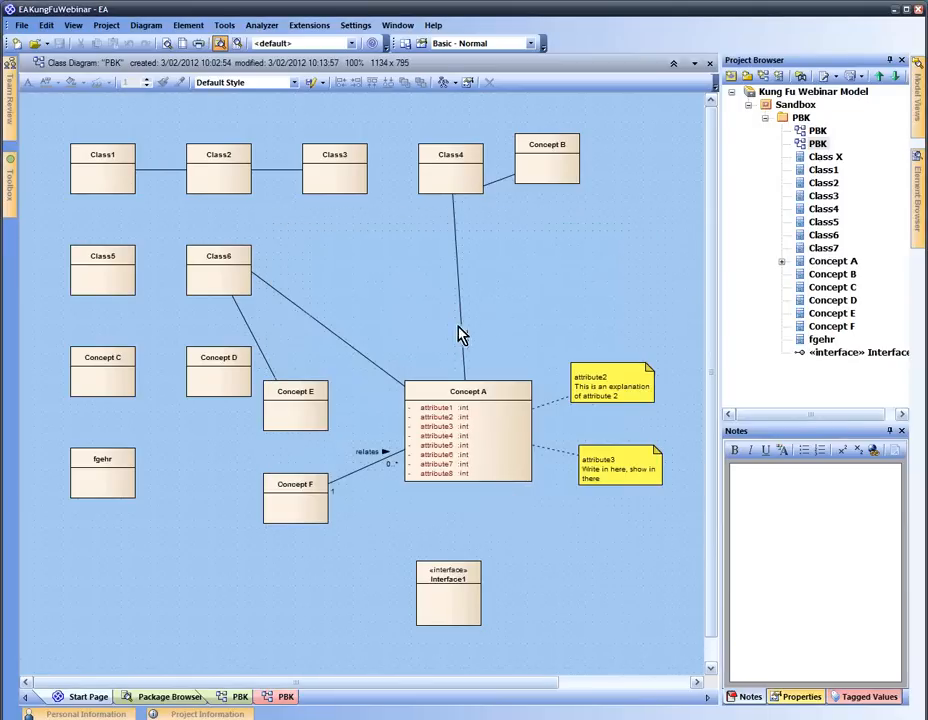
click(167, 52)
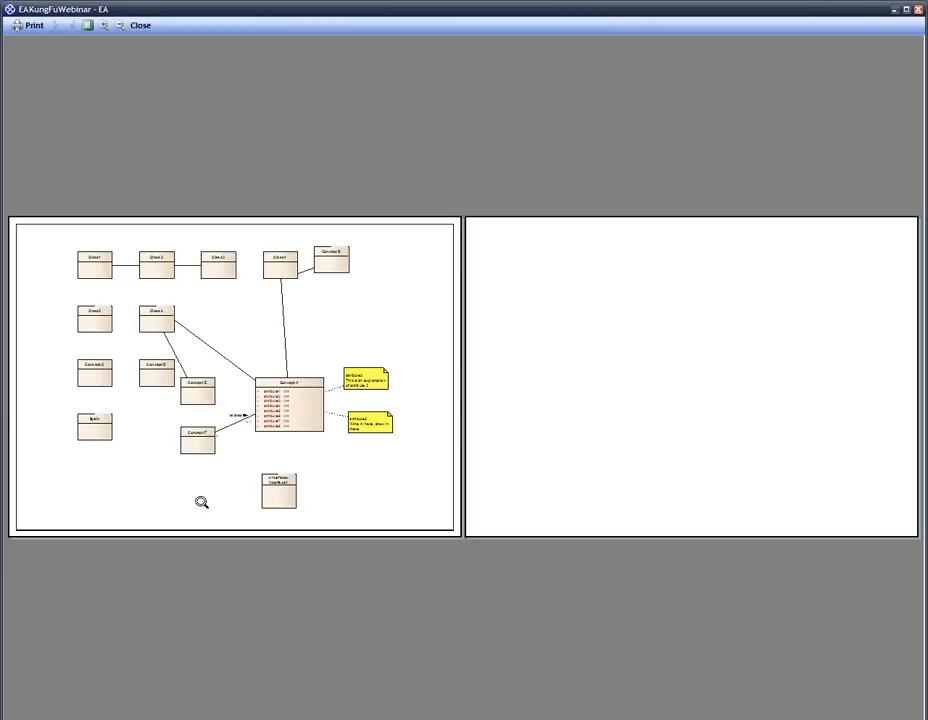
click(136, 27)
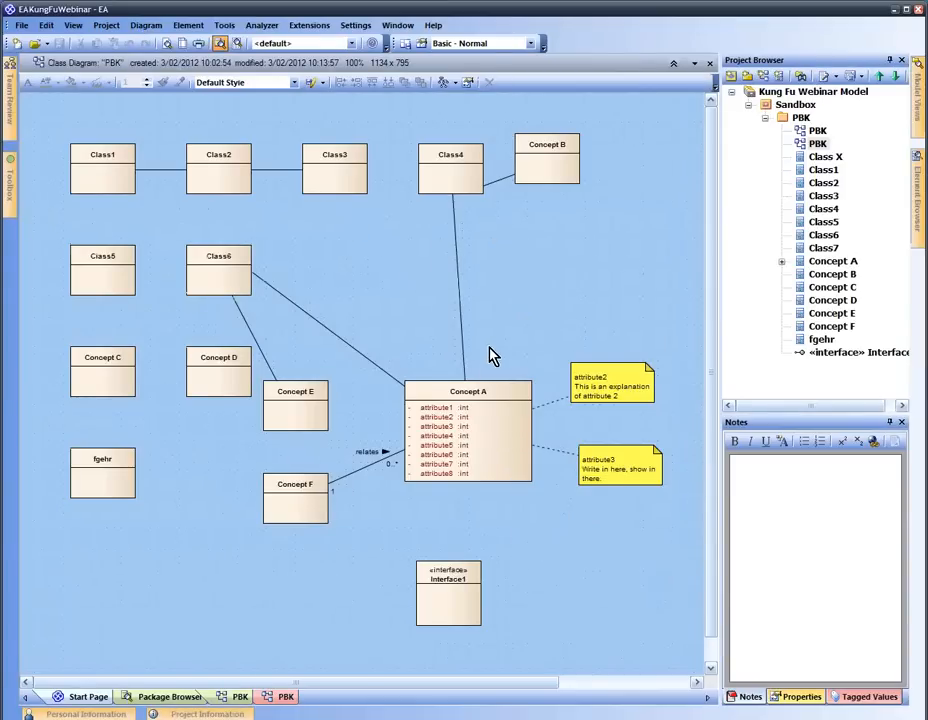
Add an int attribute named 'sample' to Concept F
click(303, 490)
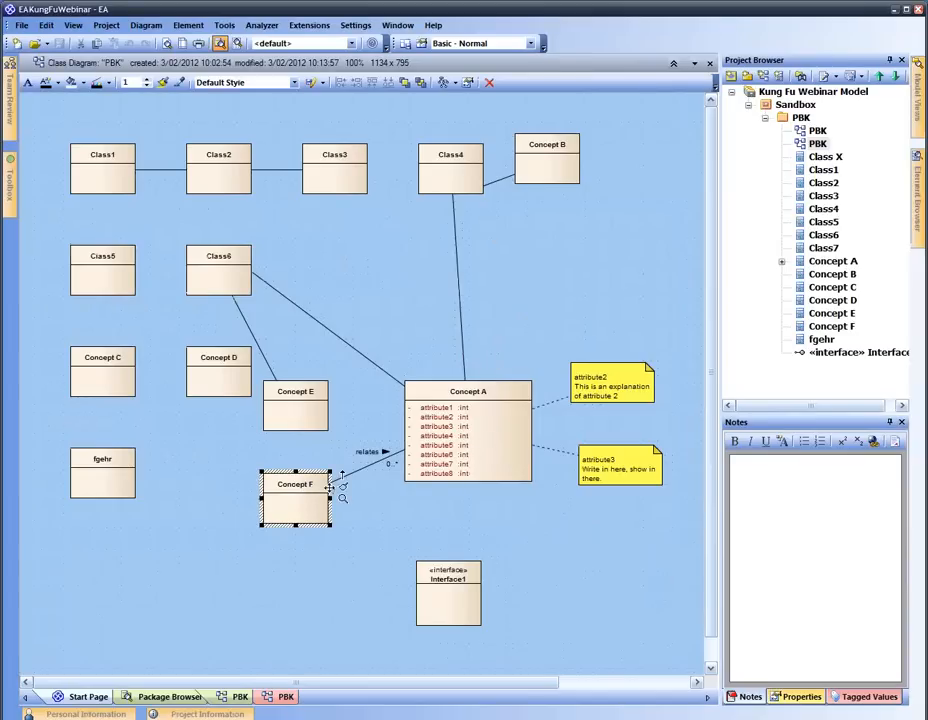
key(ctrl+shift+F9)
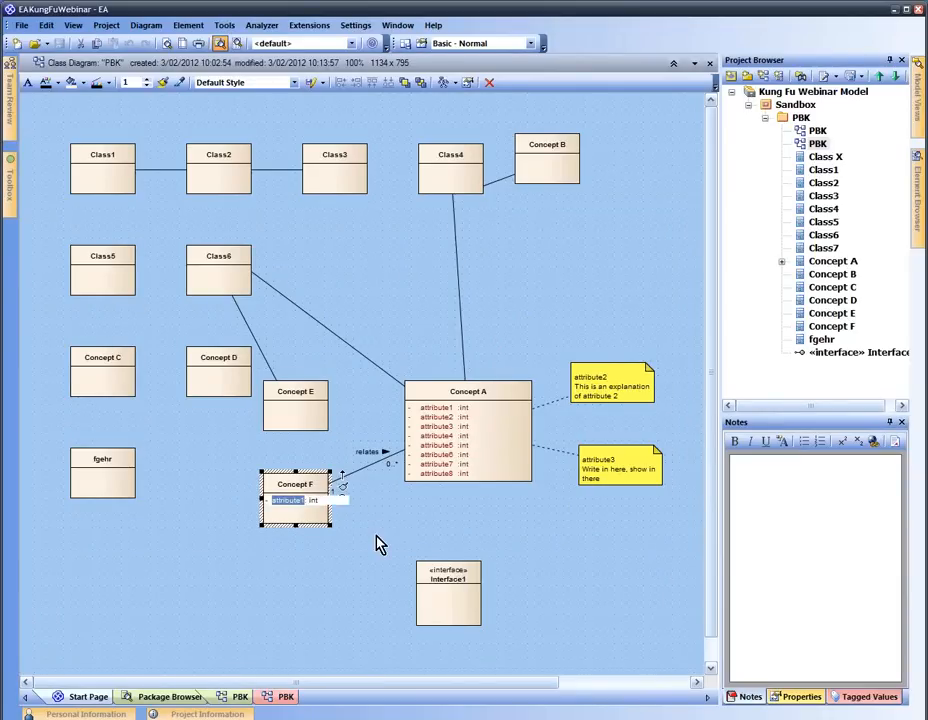
key(Escape)
click(303, 500)
key(ctrl+shift+F9)
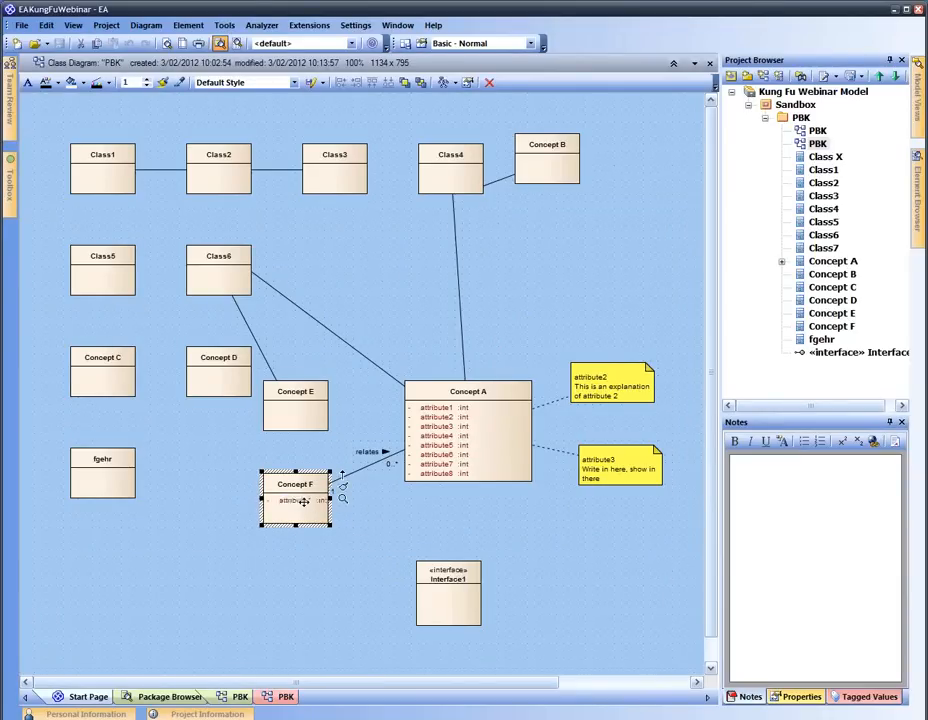
text(sample)
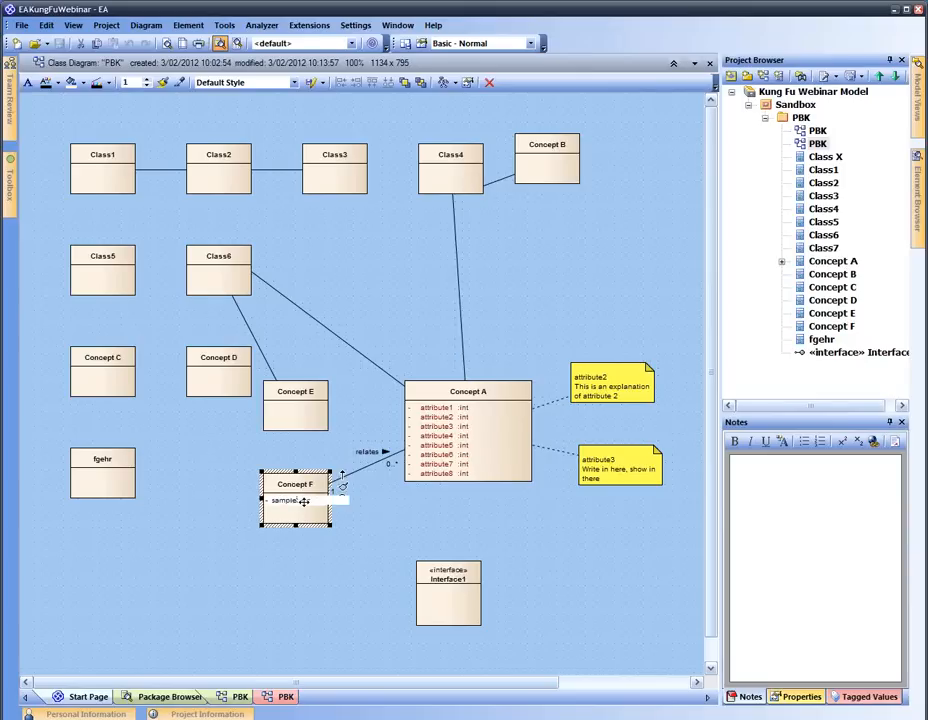
click(393, 536)
click(305, 503)
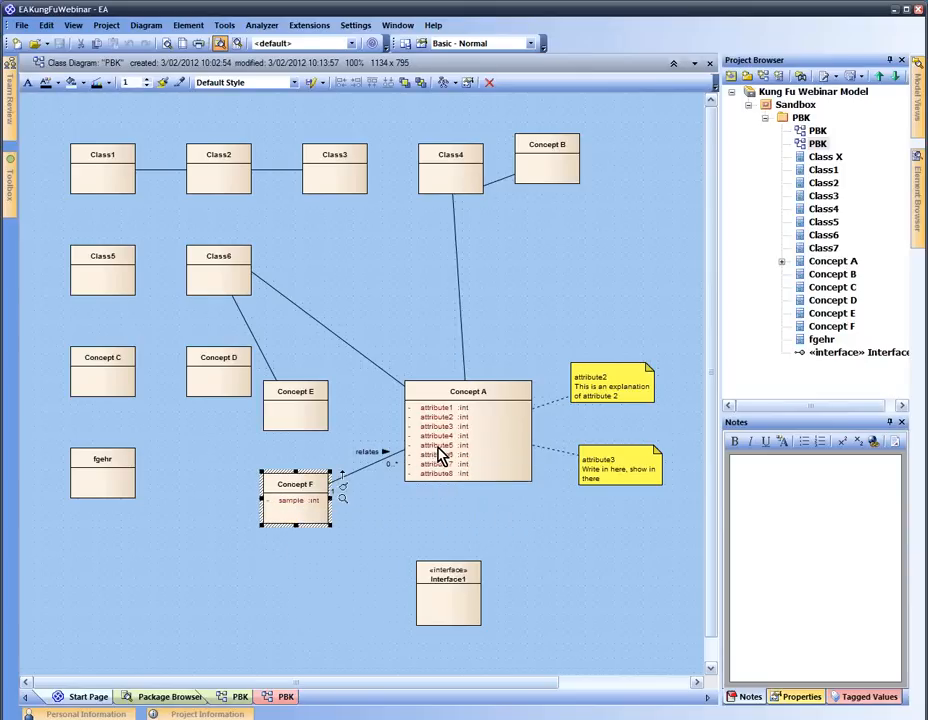
click(345, 474)
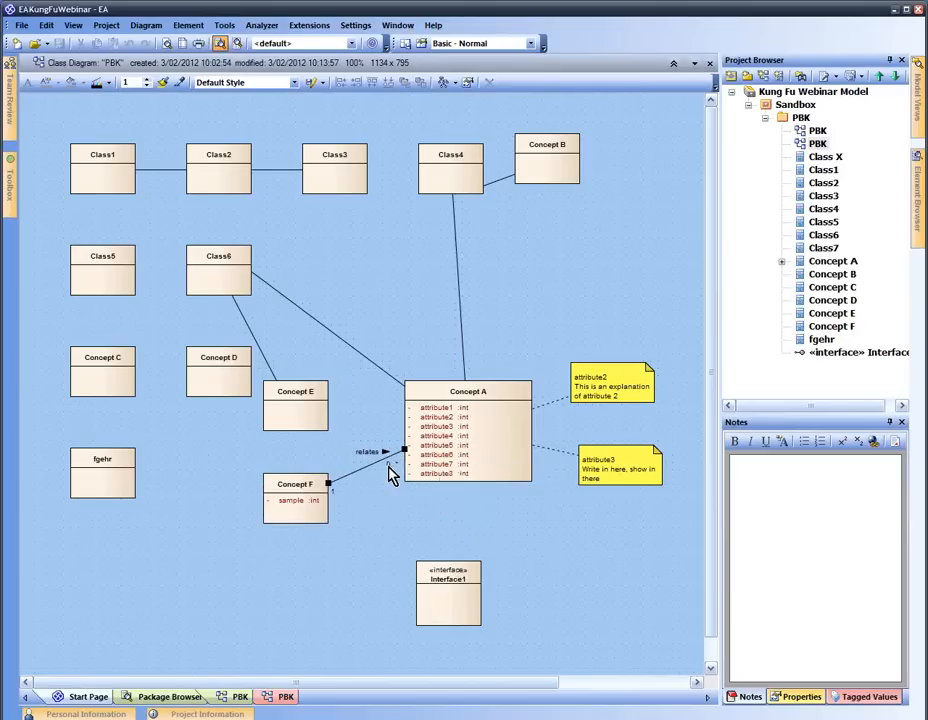
Link the relates connector's Concept F end to the sample attribute via Link to Element Feature
right_click(338, 480)
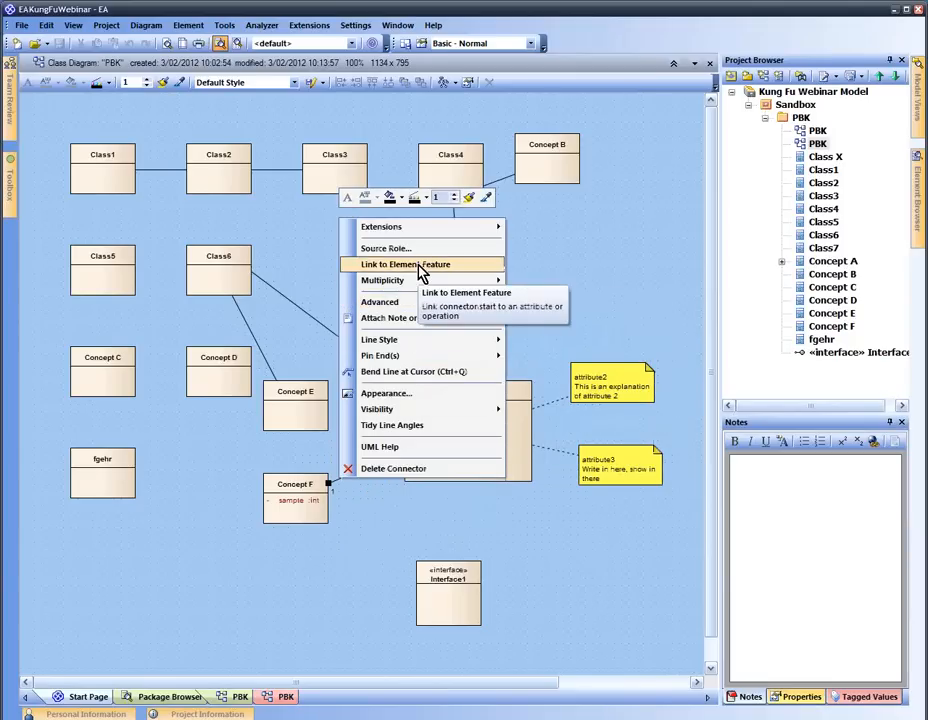
click(420, 267)
click(458, 296)
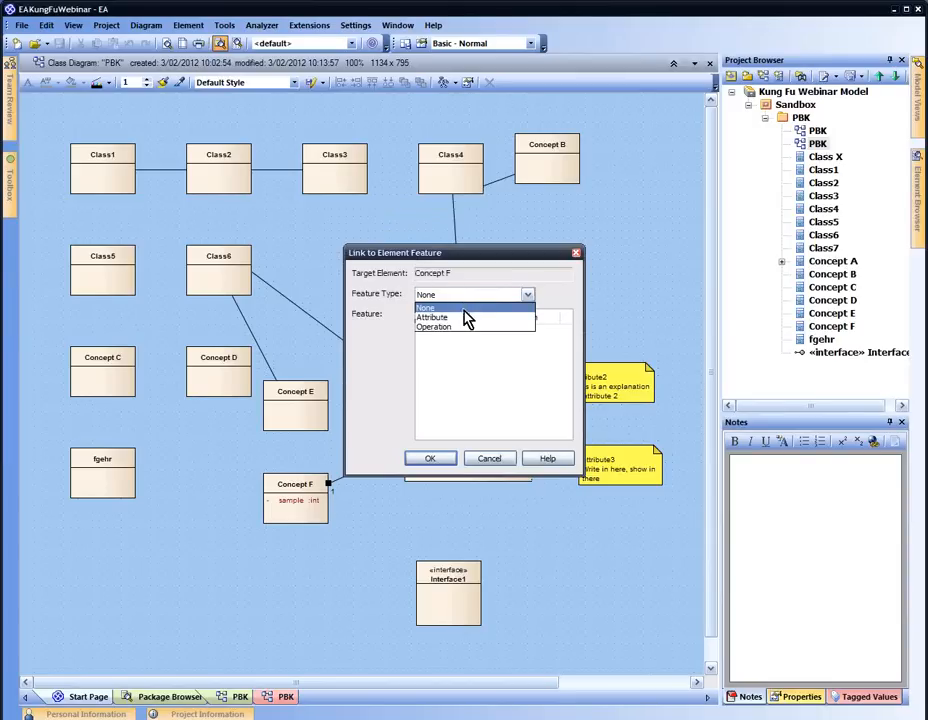
click(466, 318)
click(435, 331)
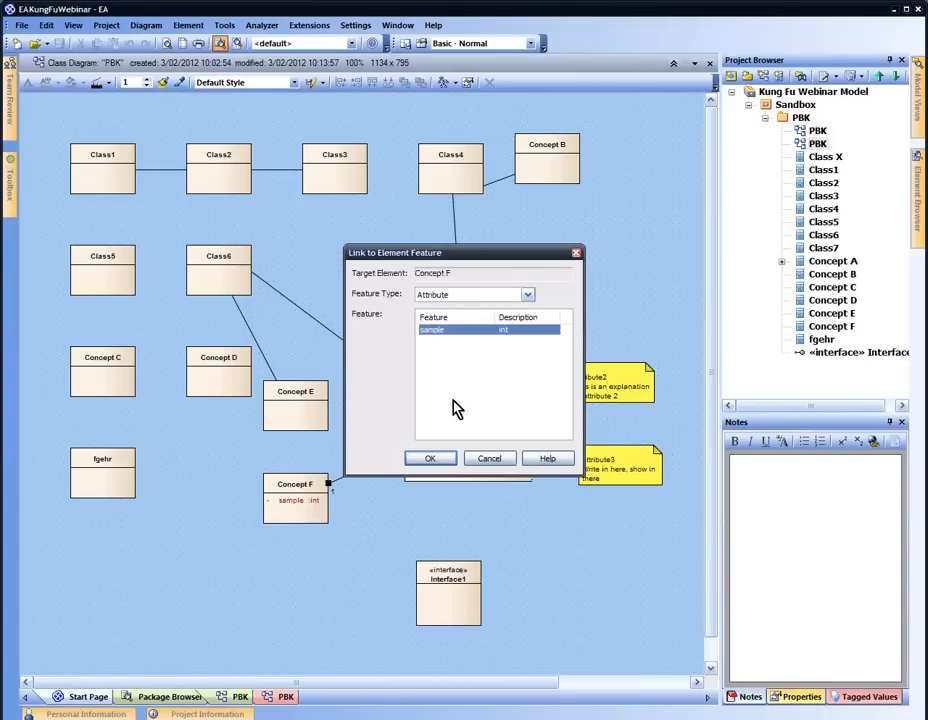
click(444, 461)
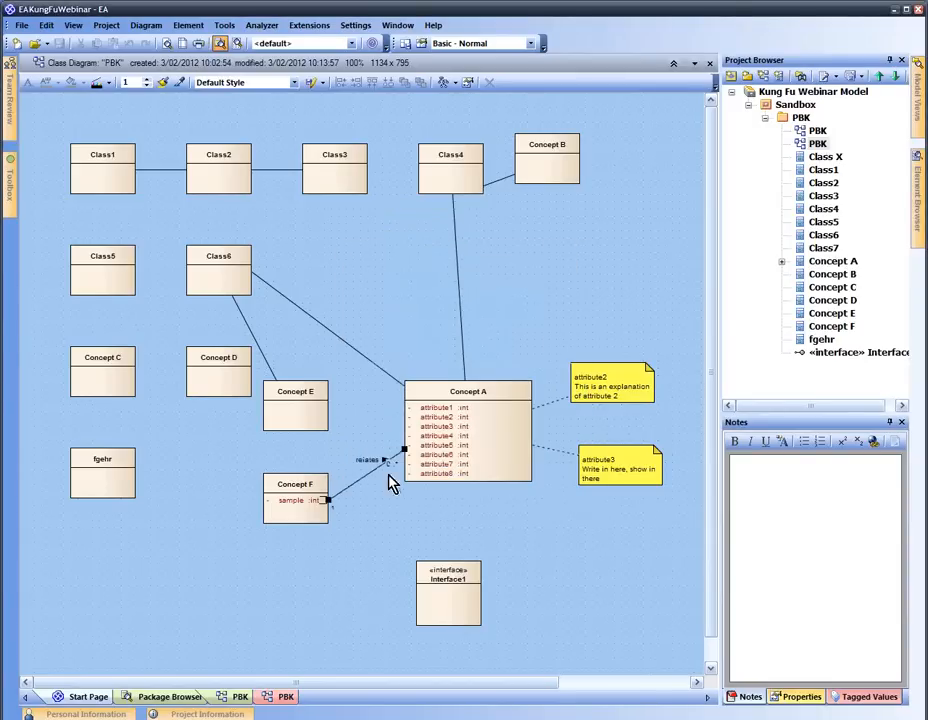
click(355, 514)
scroll(355, 514, up, 3)
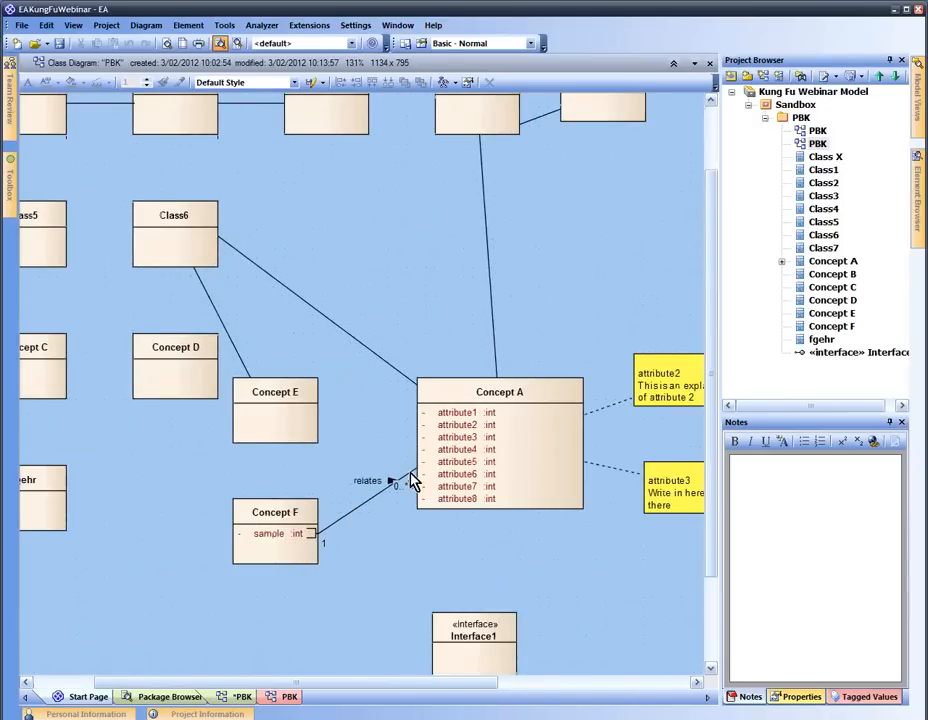
Shift the relates label left and link the connector's Concept A end to attribute7
drag(386, 486, 356, 482)
click(390, 537)
click(410, 481)
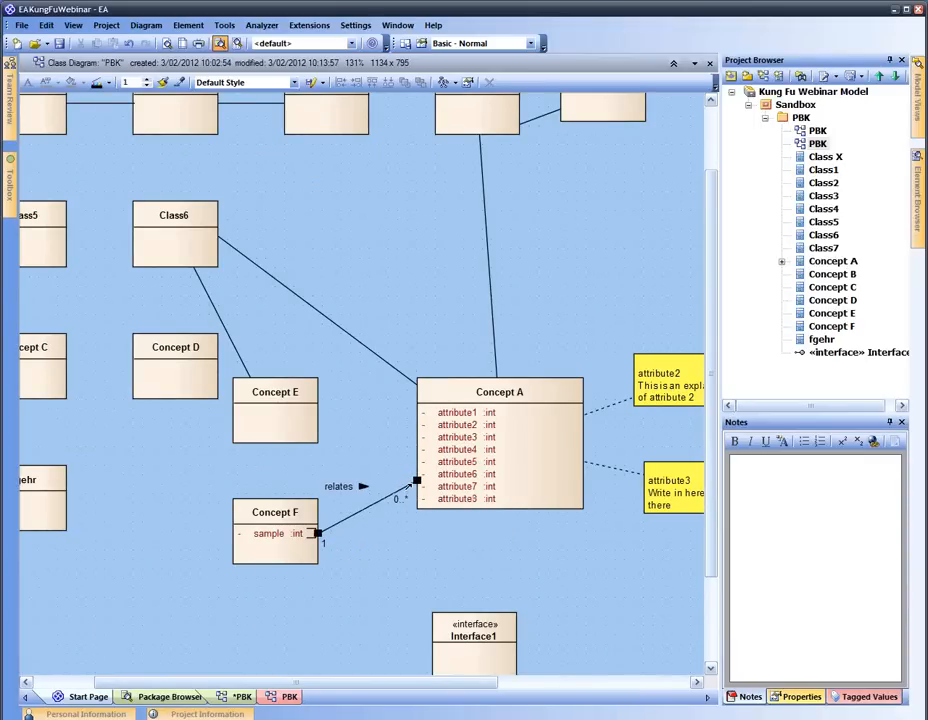
right_click(412, 484)
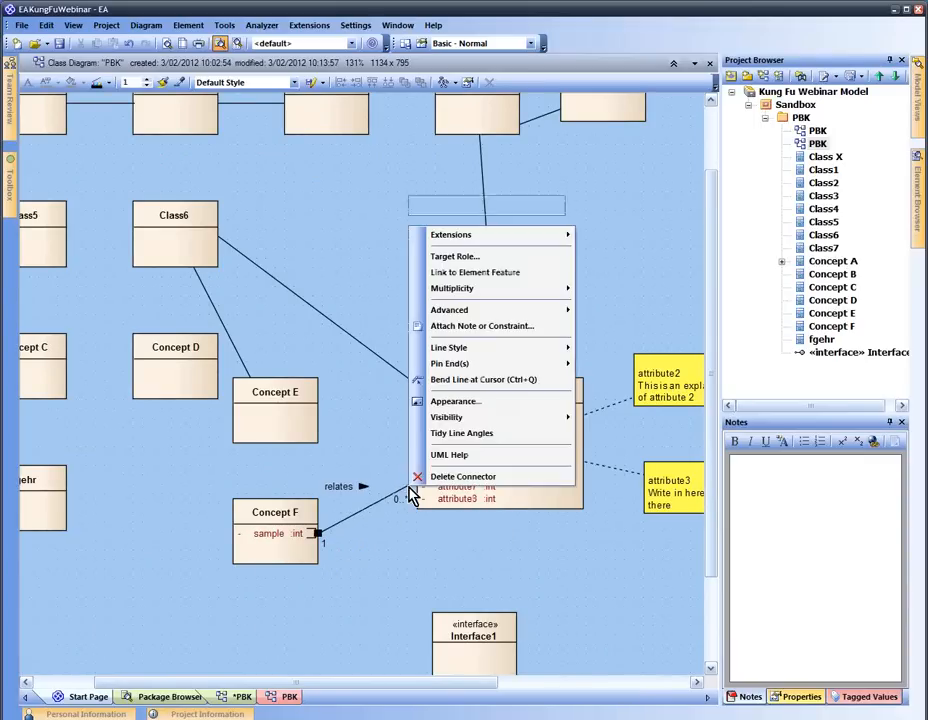
click(522, 276)
click(505, 295)
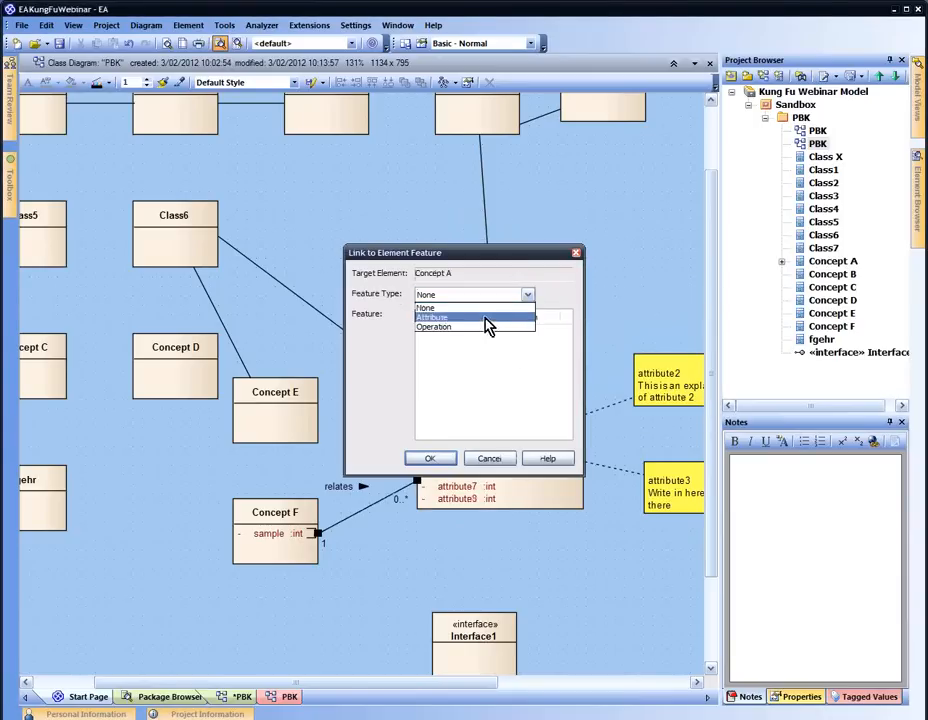
click(489, 318)
click(445, 390)
click(430, 458)
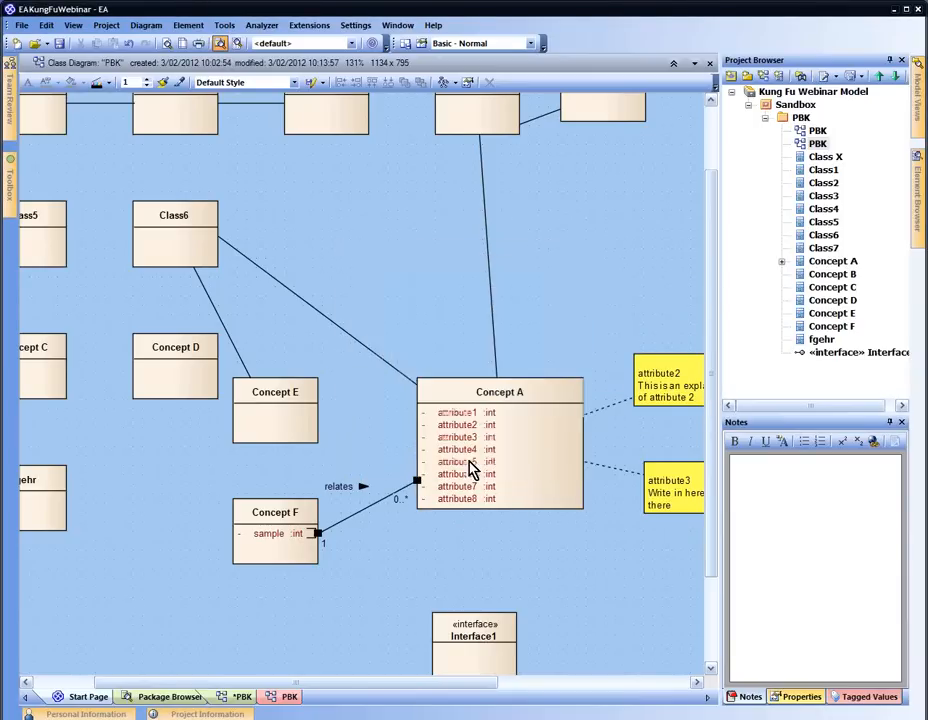
Move Concept F up-left, then delete it from the diagram
click(248, 520)
drag(248, 520, 215, 488)
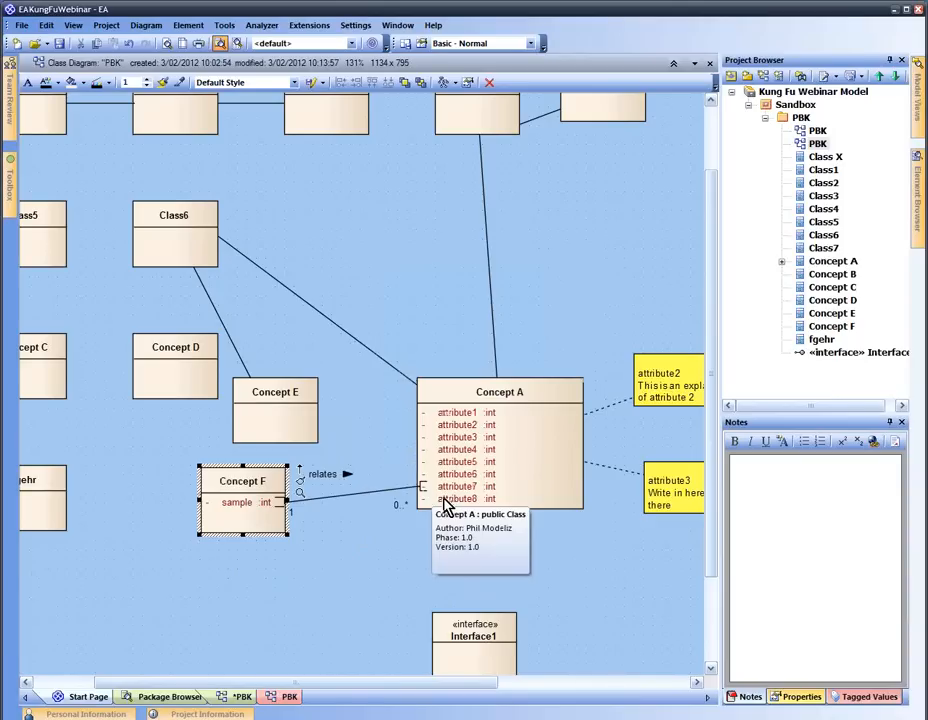
click(483, 306)
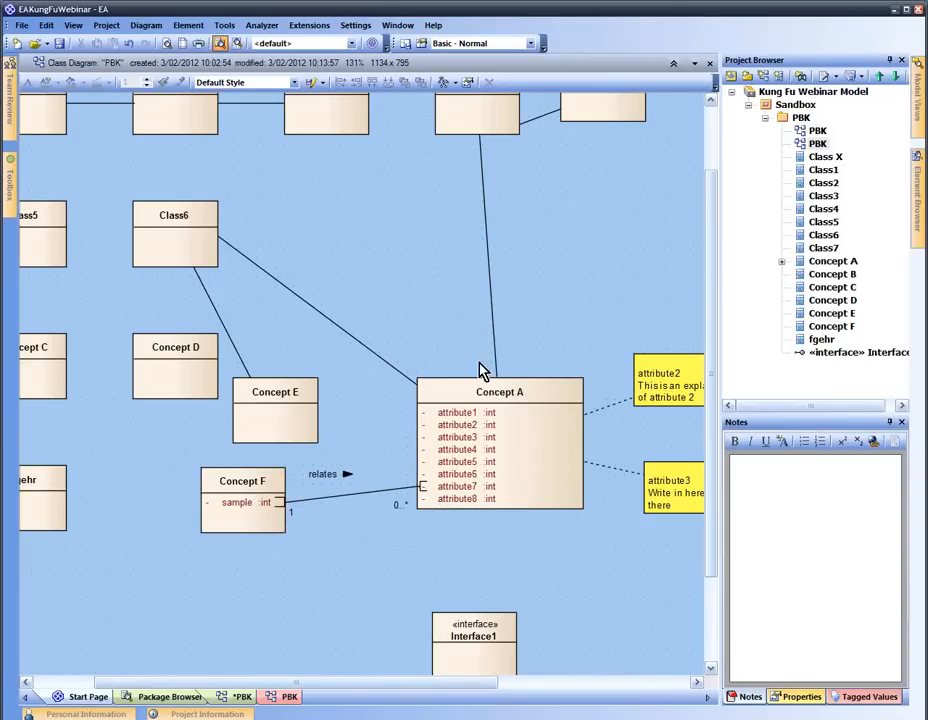
click(249, 488)
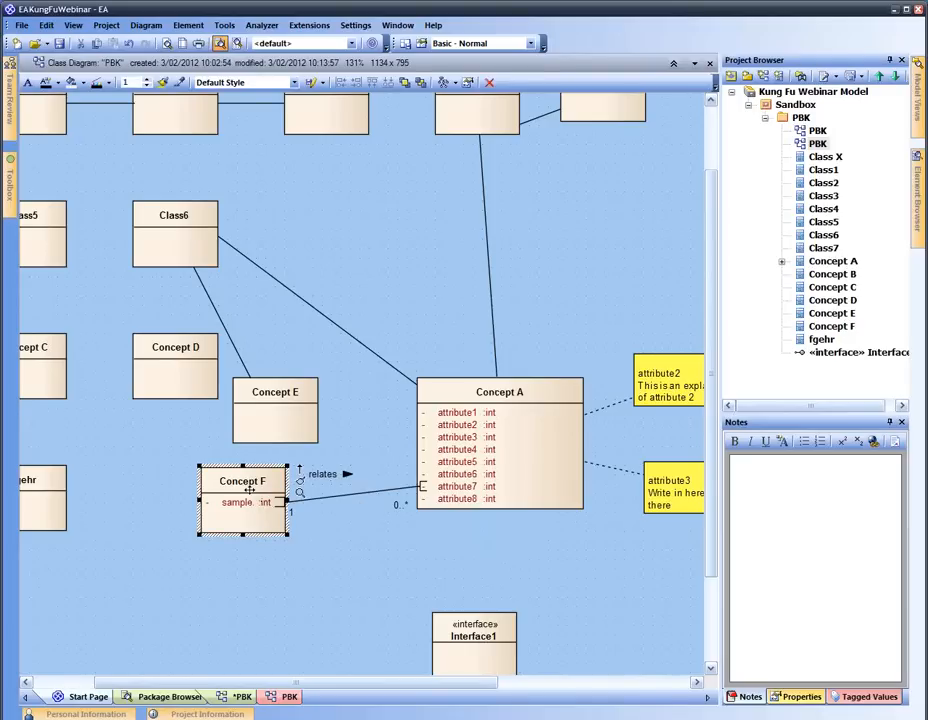
key(Delete)
click(252, 411)
Delete Concept E, Class6, Concept D and the top-row classes from the diagram
key(Delete)
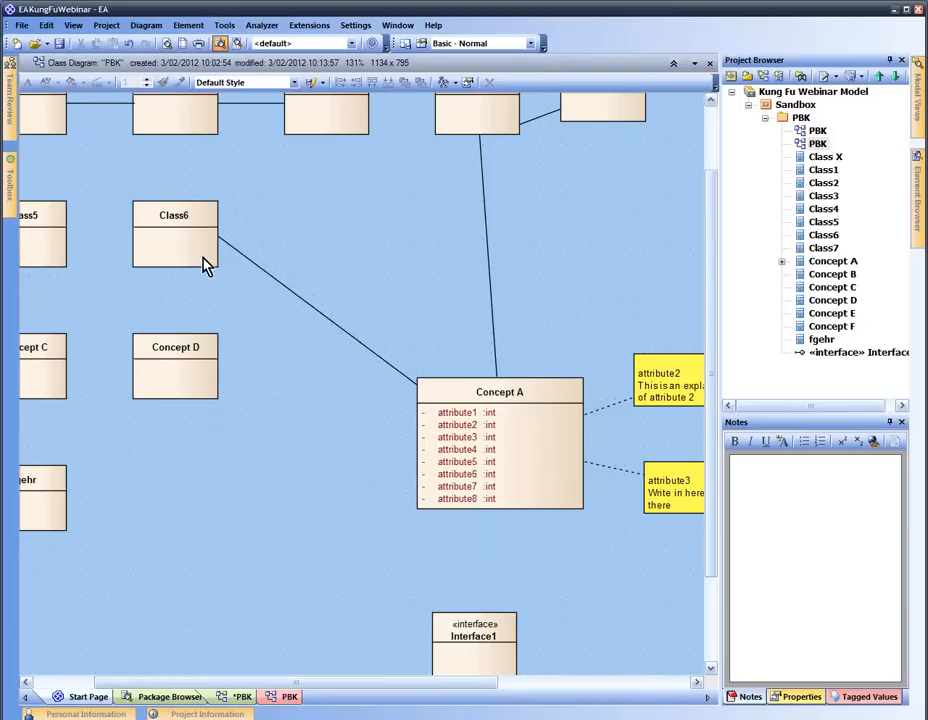
click(205, 265)
key(Delete)
click(197, 352)
key(Delete)
click(362, 128)
key(Delete)
click(515, 128)
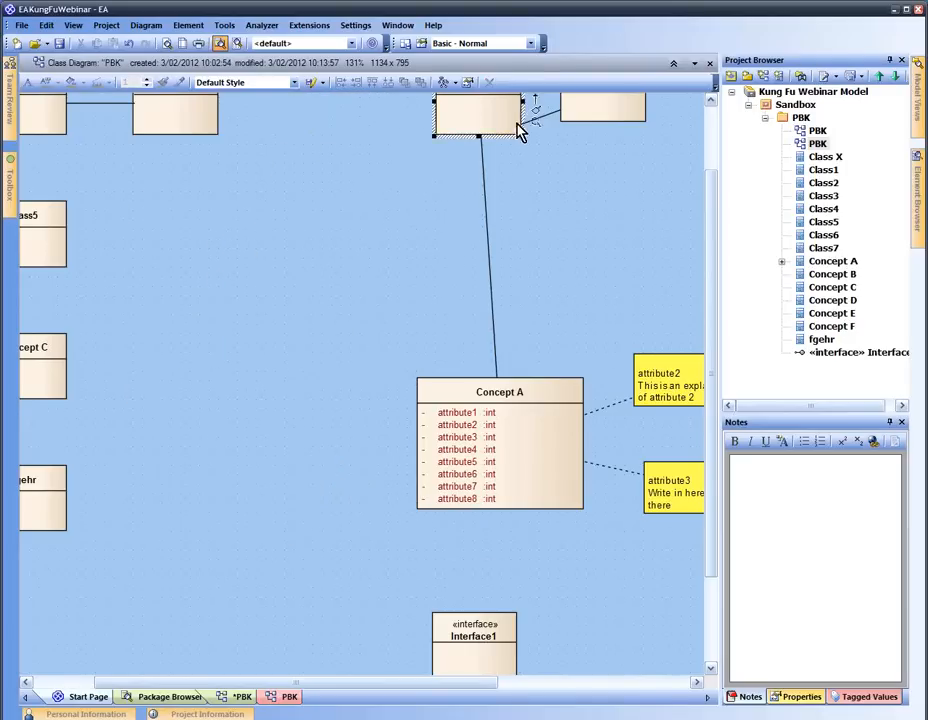
key(Delete)
click(600, 112)
key(Delete)
Delete both attribute notes and Interface1, then move Concept A up and left
click(695, 379)
key(Delete)
click(668, 488)
key(Delete)
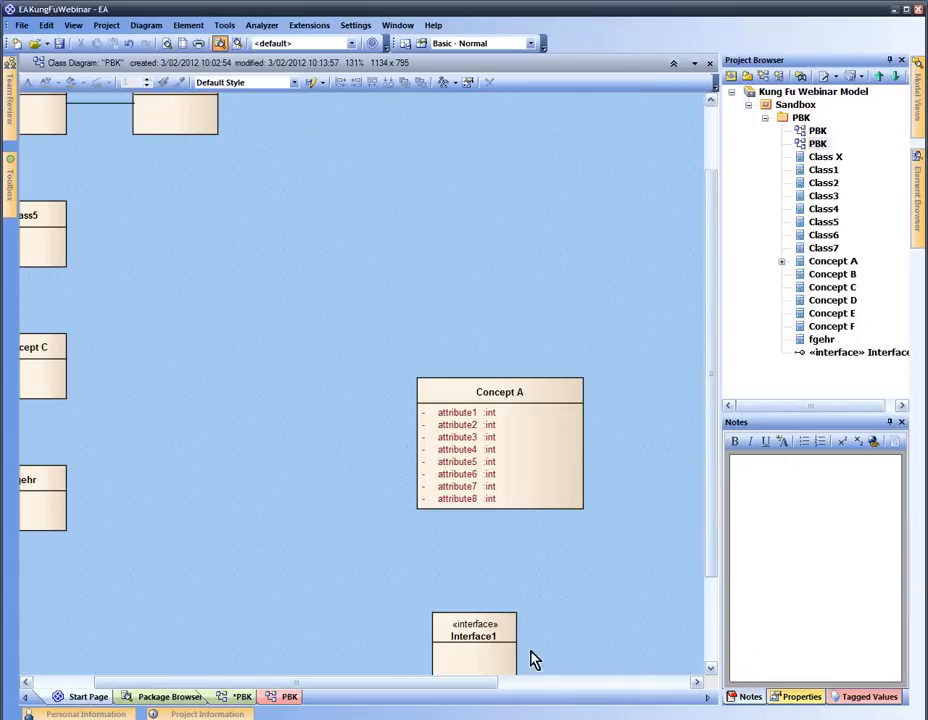
click(502, 645)
key(Delete)
drag(491, 437, 330, 295)
click(482, 354)
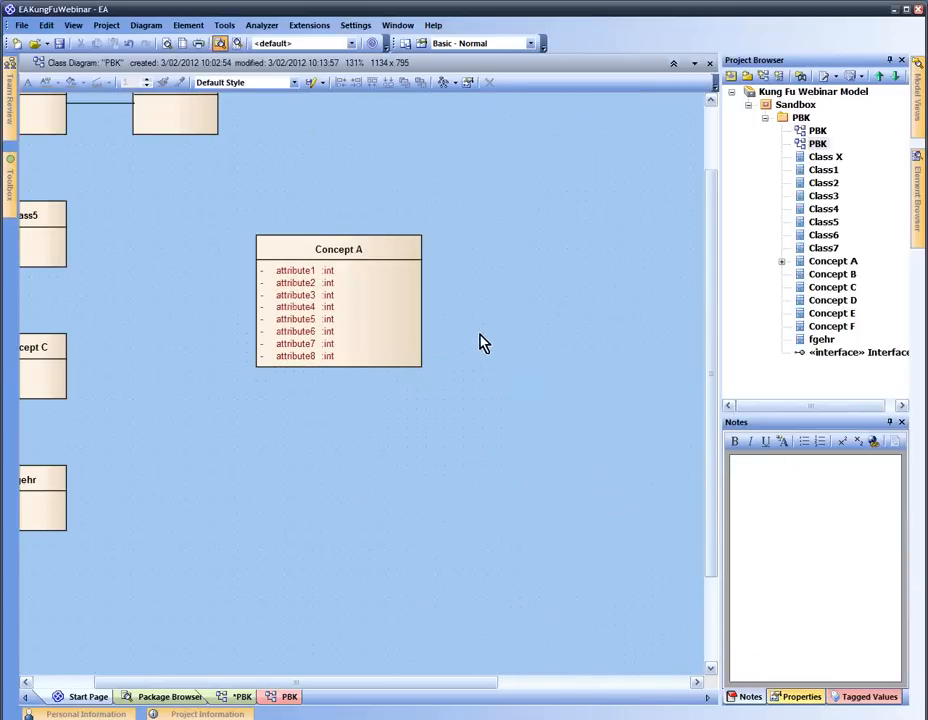
click(381, 265)
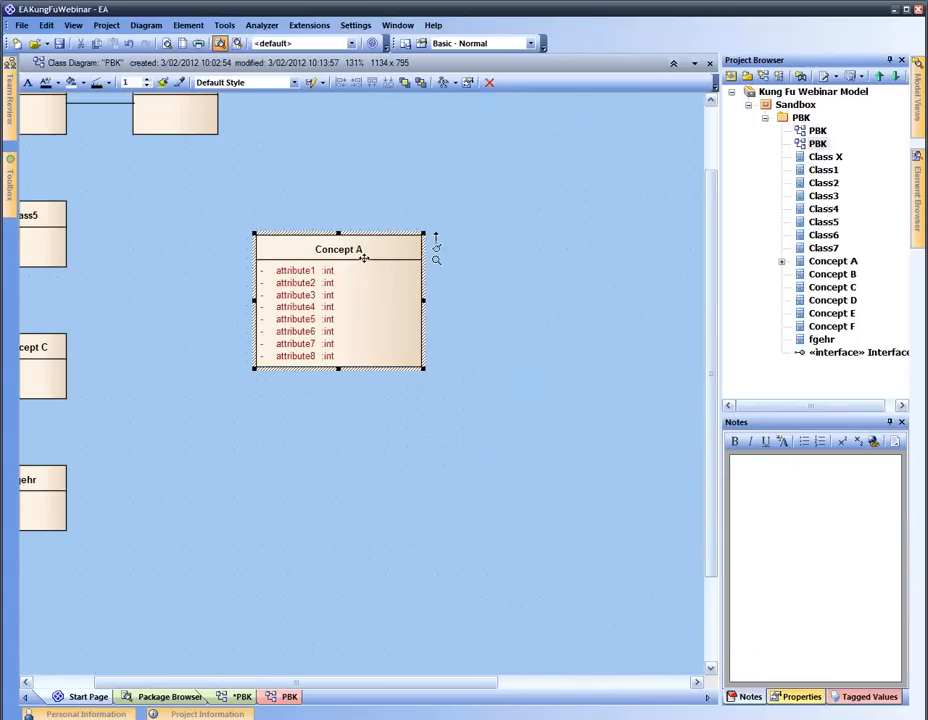
click(76, 27)
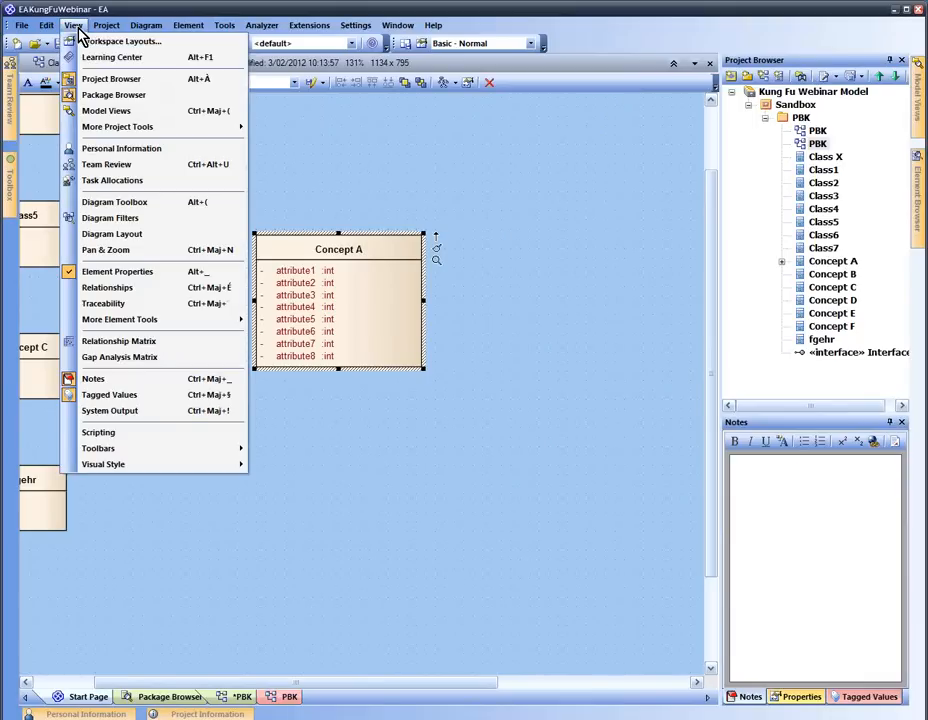
Show the Relationships window listing Concept A's links to Class4, Class6, Concept F and two notes
click(140, 288)
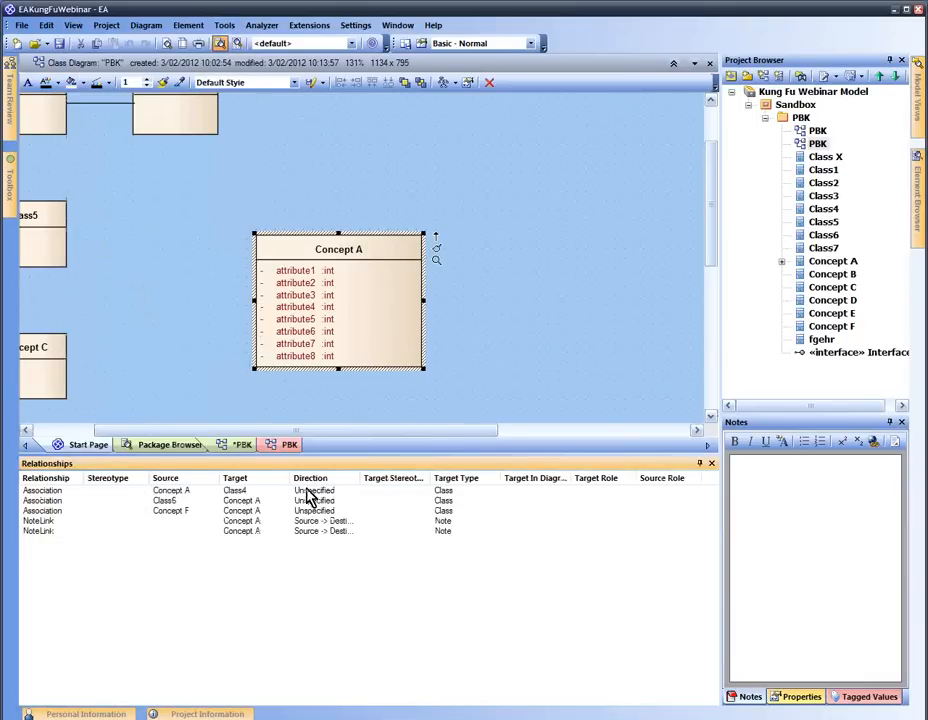
click(449, 271)
click(390, 291)
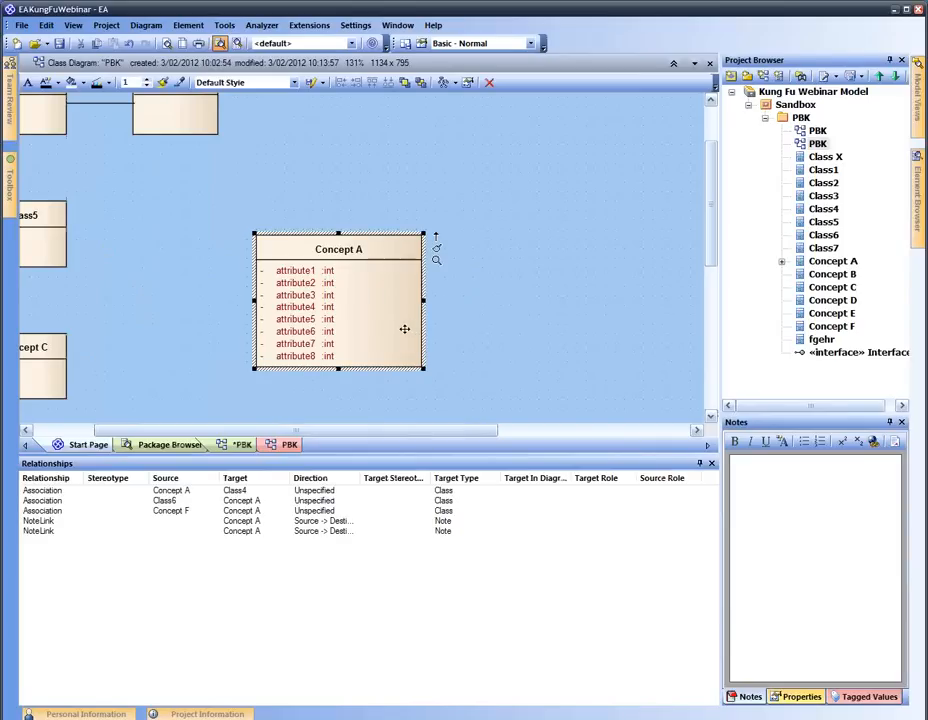
Add Concept A's related elements back onto the diagram and drag Concept A beside Concept F
right_click(363, 300)
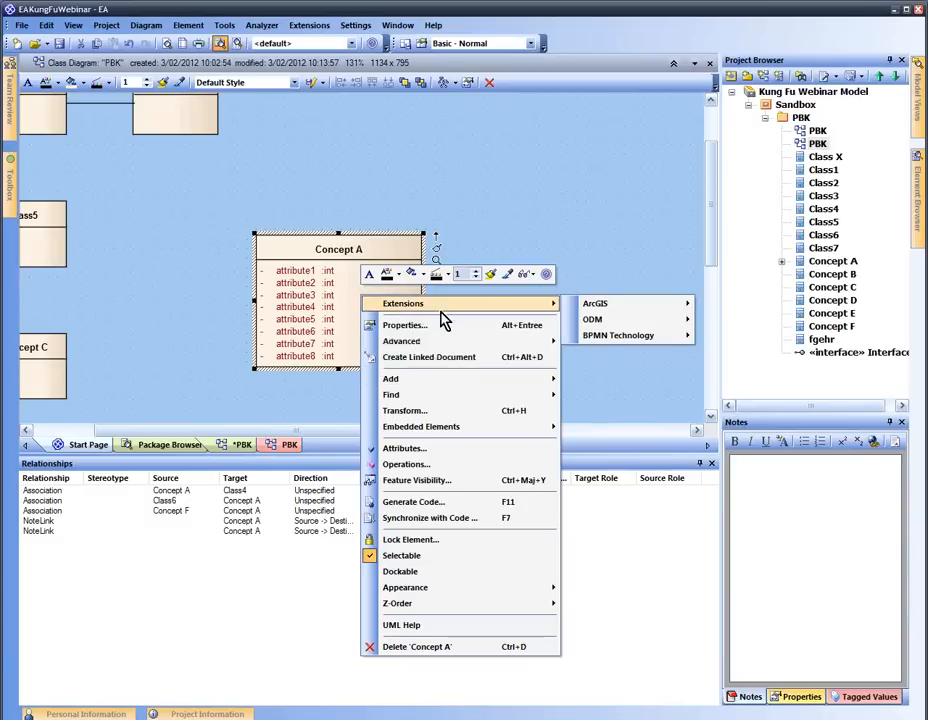
mouse_move(480, 383)
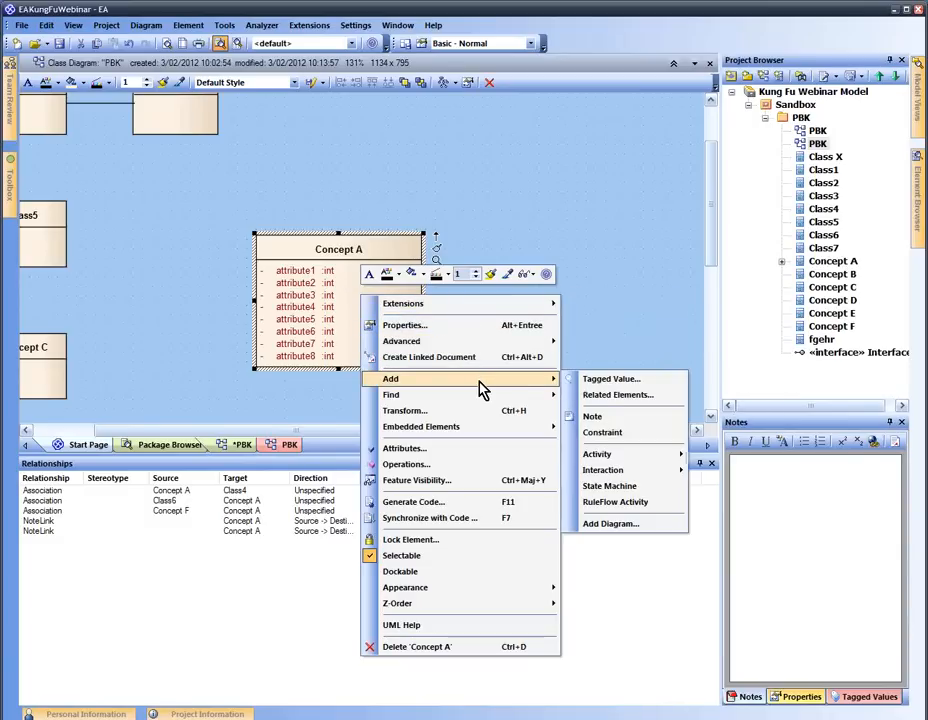
click(604, 396)
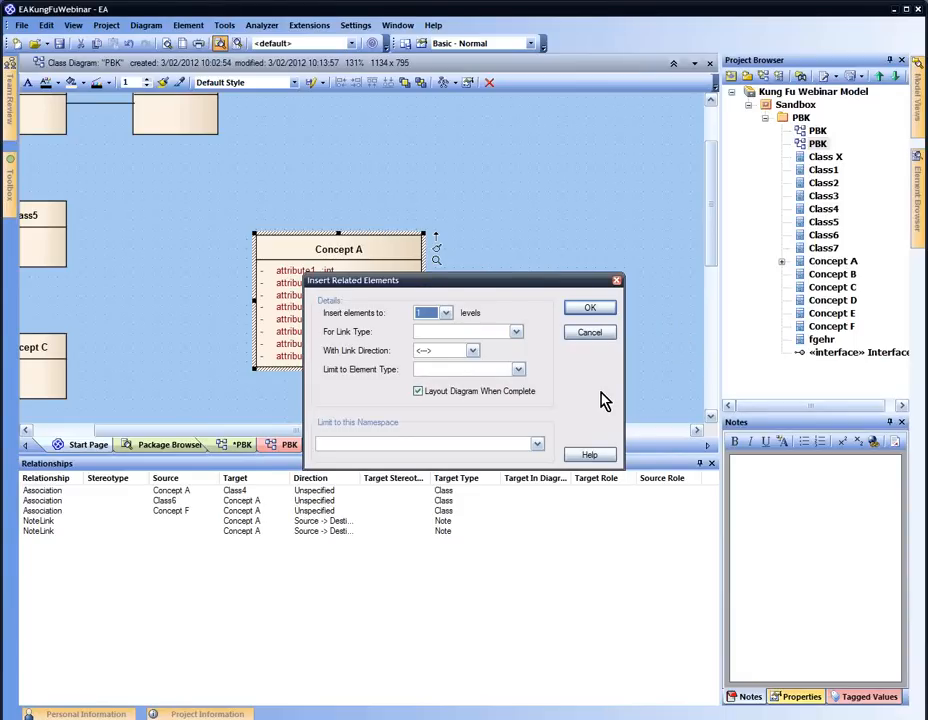
click(582, 310)
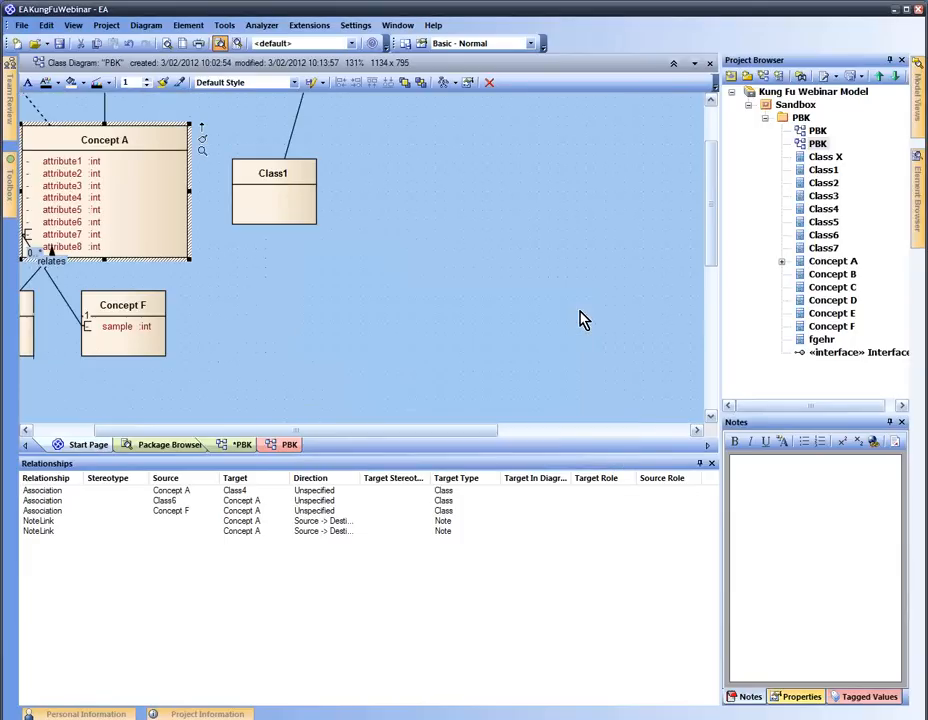
drag(350, 430, 298, 430)
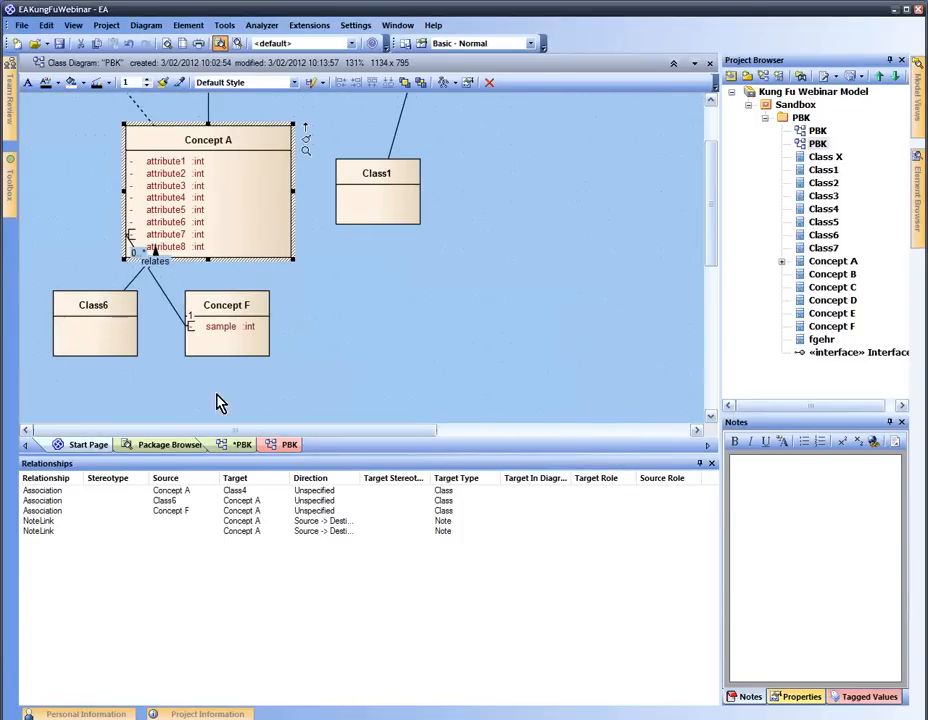
drag(219, 172, 466, 336)
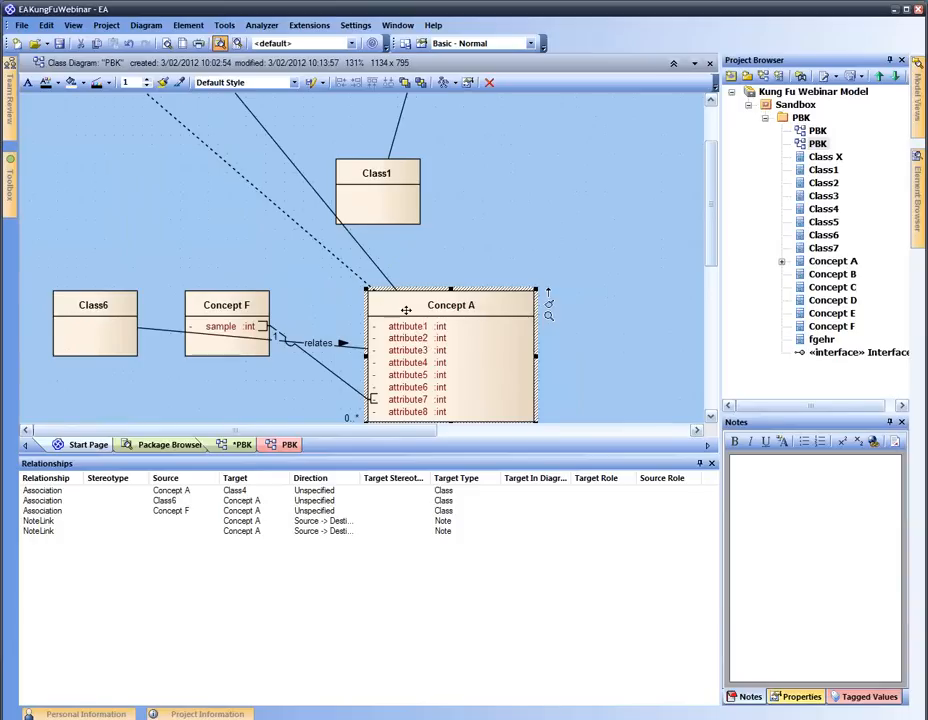
scroll(426, 308, up, 3)
scroll(423, 306, down, 10)
scroll(425, 306, up, 10)
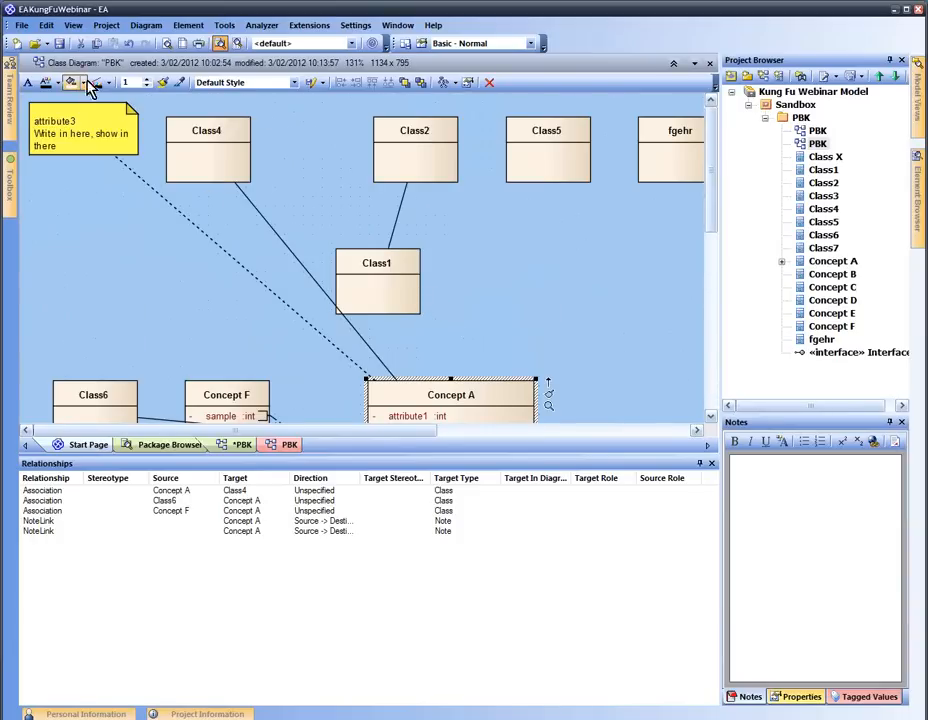
Apply the Box layout to the PBK diagram from the Diagram Layout tools
click(73, 25)
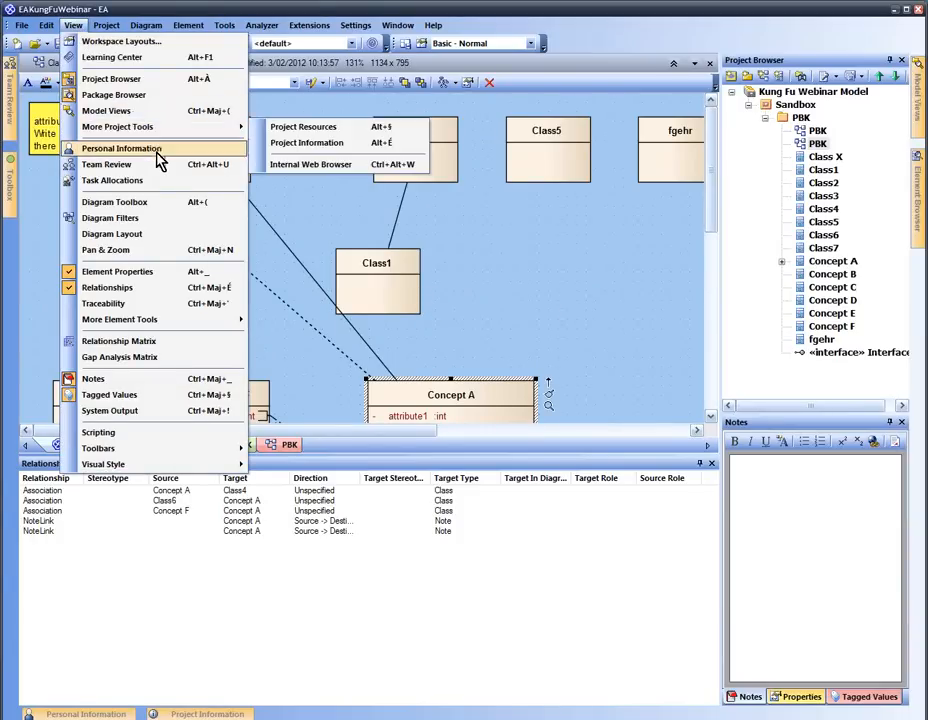
click(186, 236)
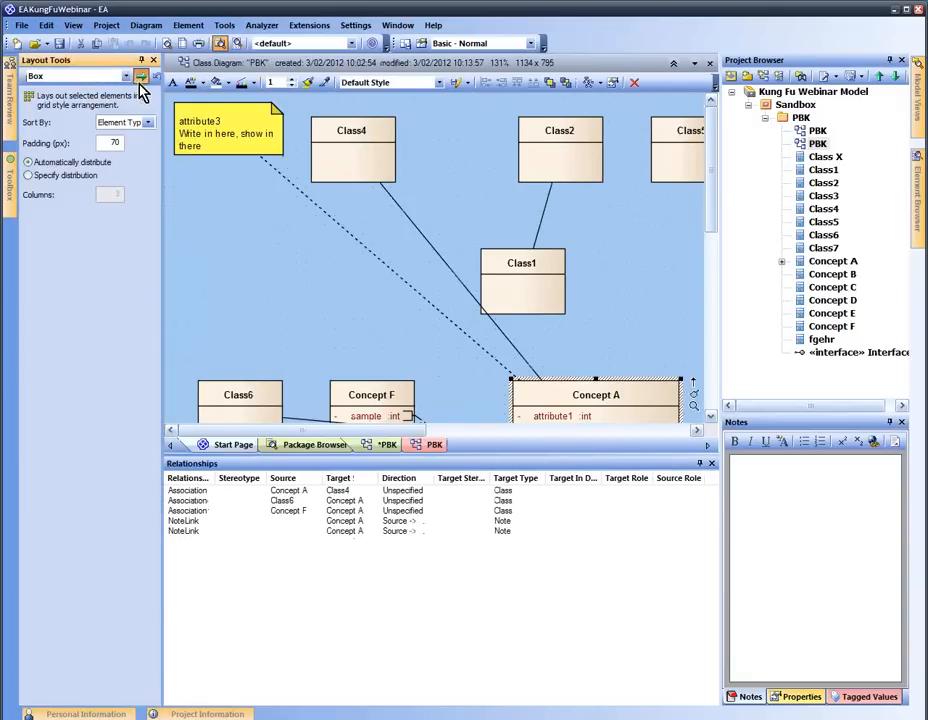
click(141, 78)
Move the attribute3 note between Class2 and Class4, then save the diagram
drag(229, 136, 601, 262)
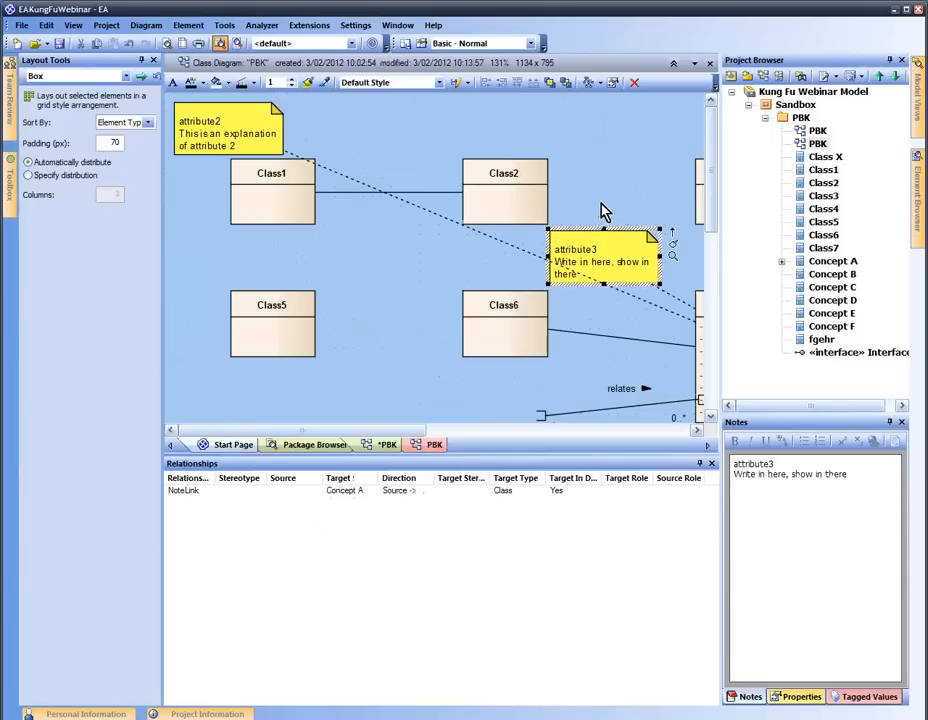
scroll(607, 201, down, 3)
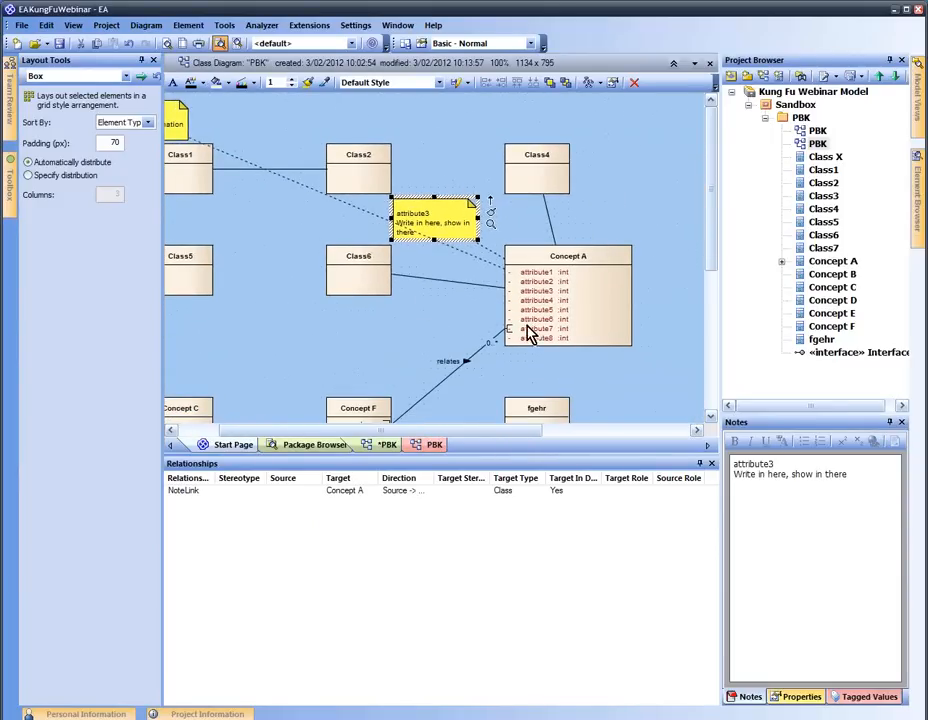
drag(430, 207, 434, 155)
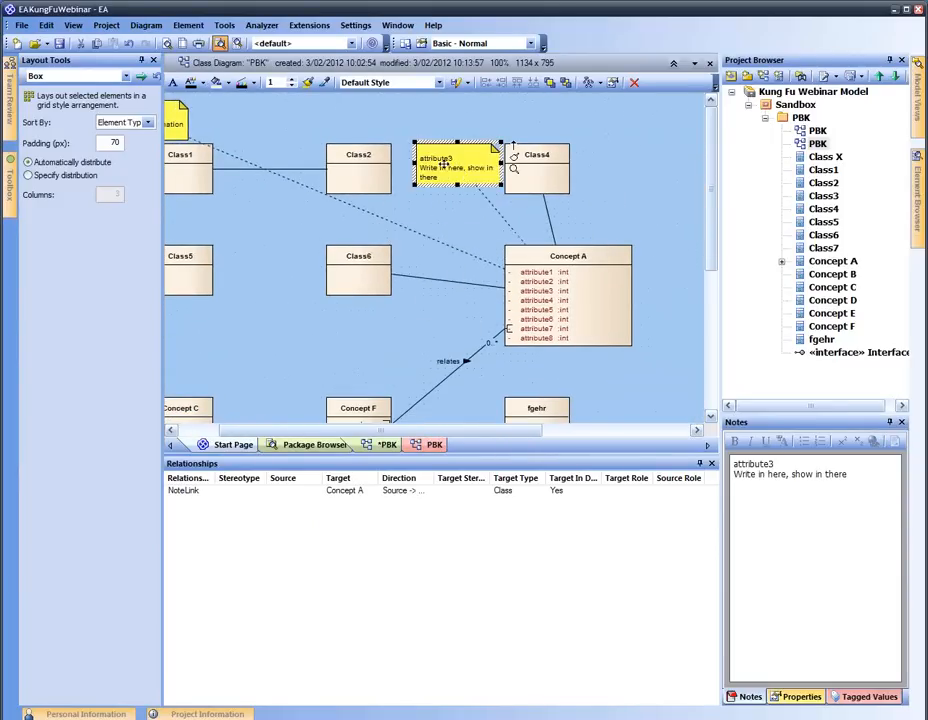
click(594, 162)
key(ctrl+s)
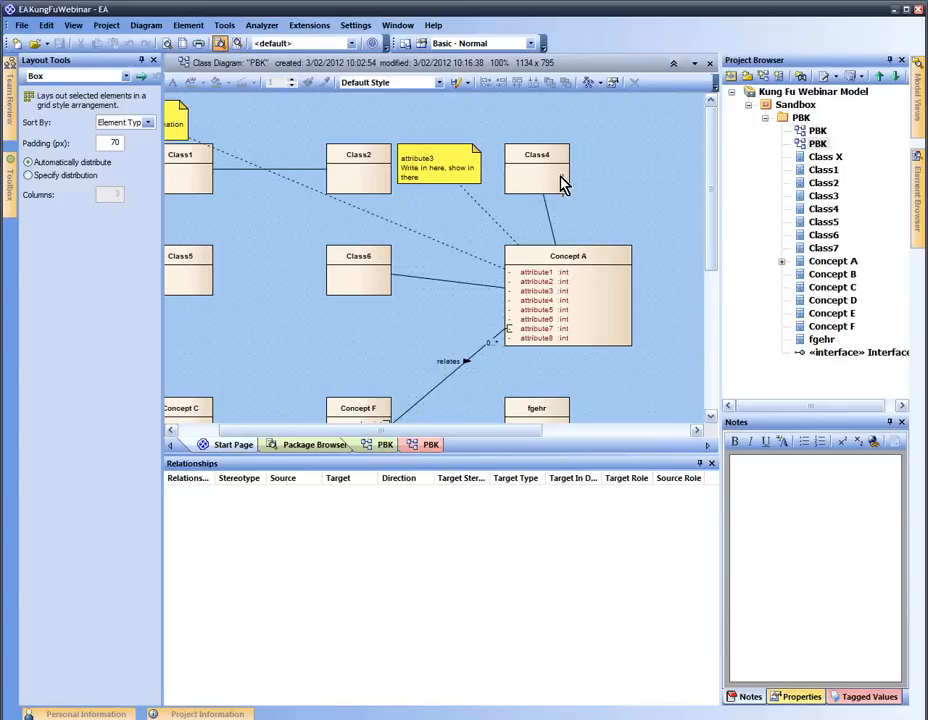
Delete Class4 from the PBK diagram, undoing once and deleting it again
click(563, 176)
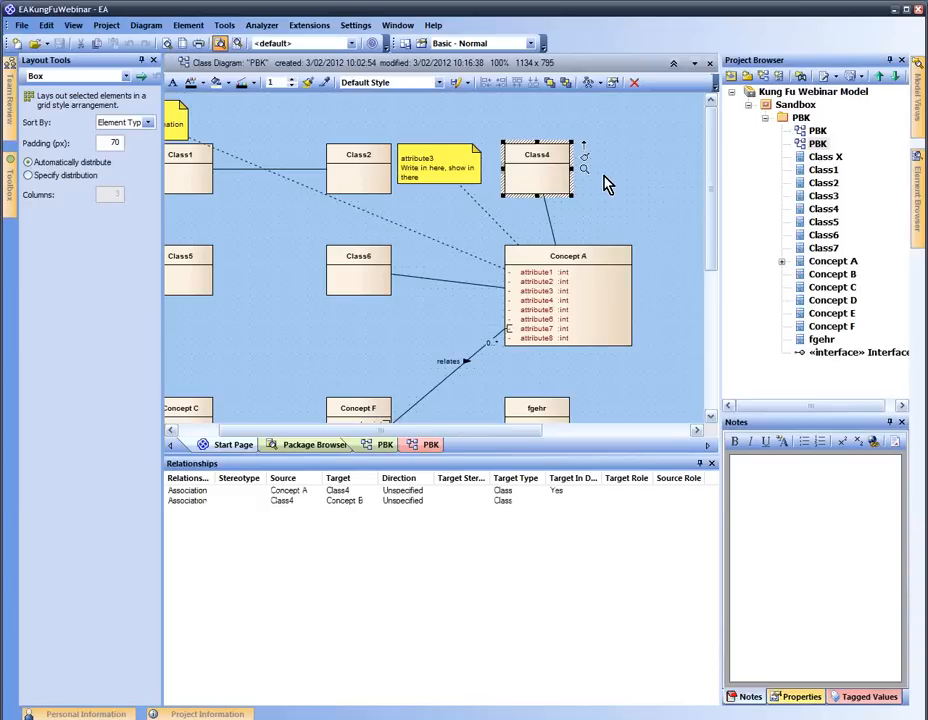
key(Delete)
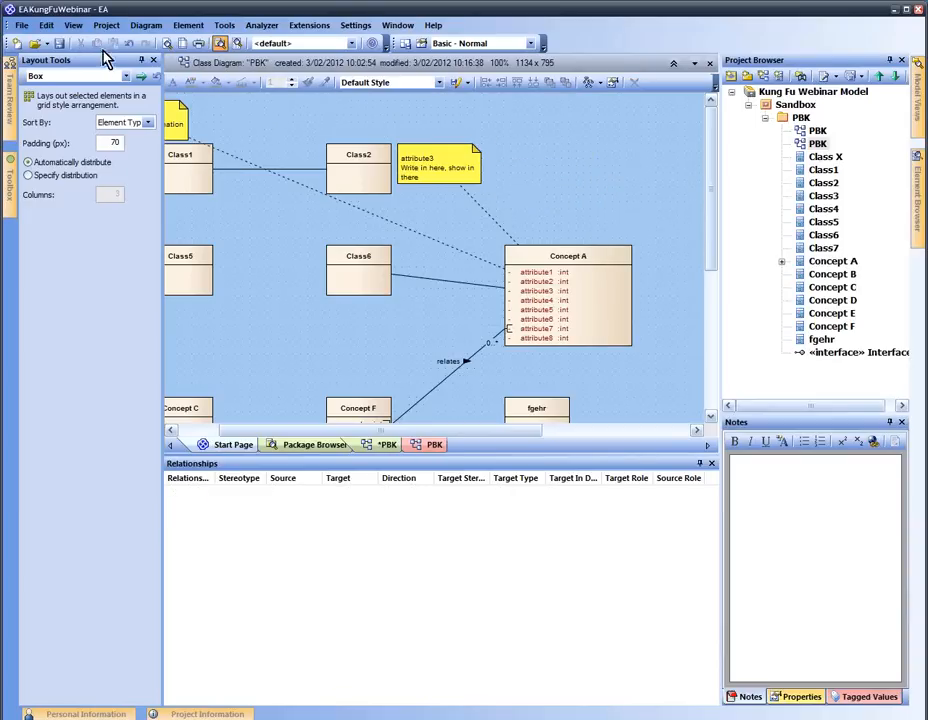
click(46, 25)
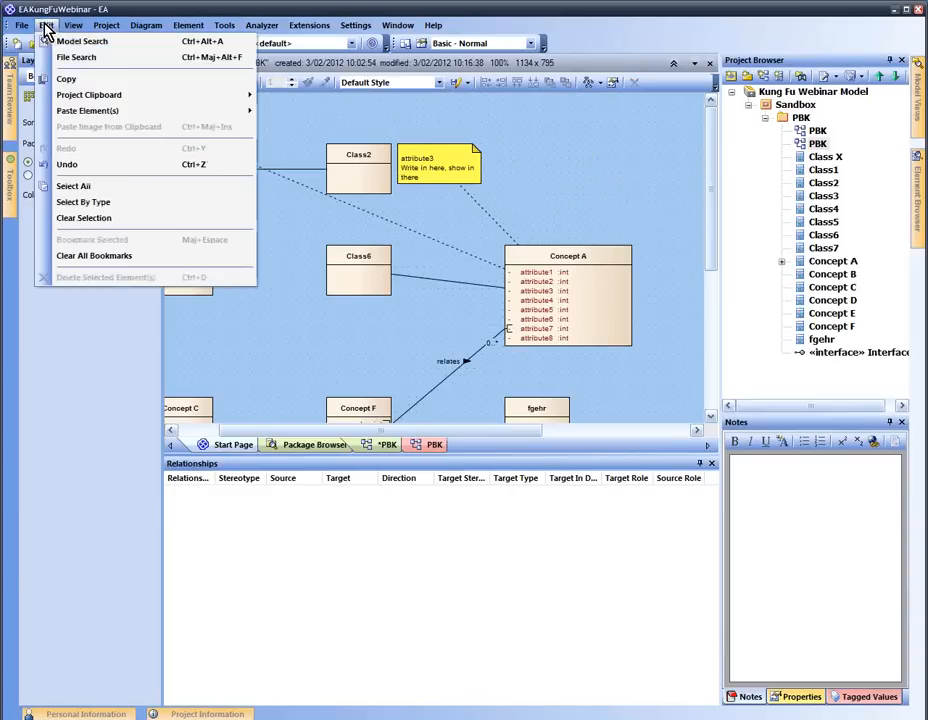
click(118, 165)
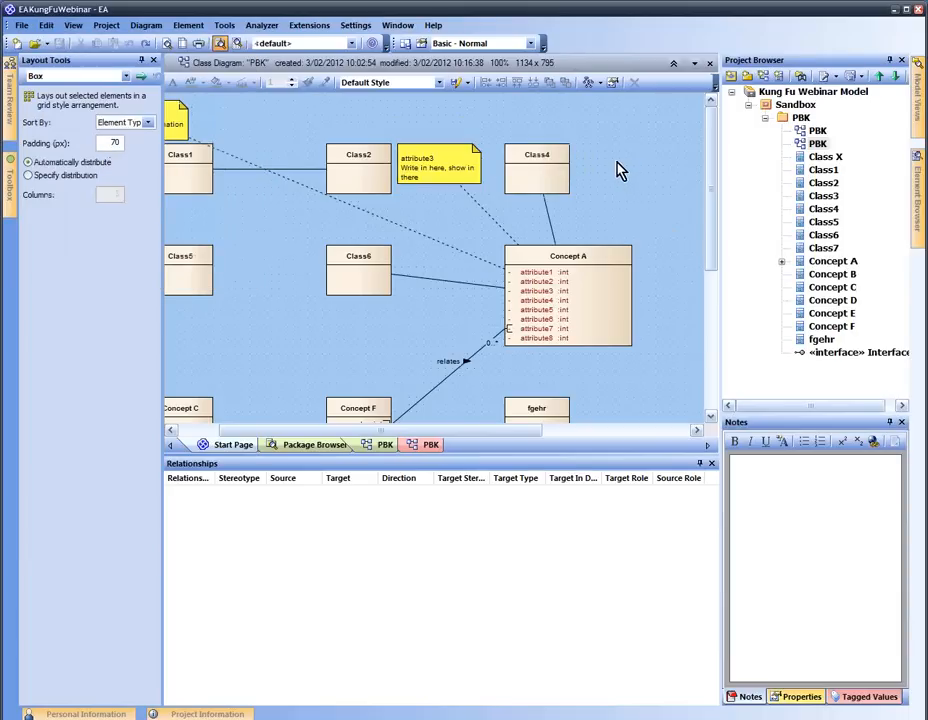
click(553, 176)
key(Delete)
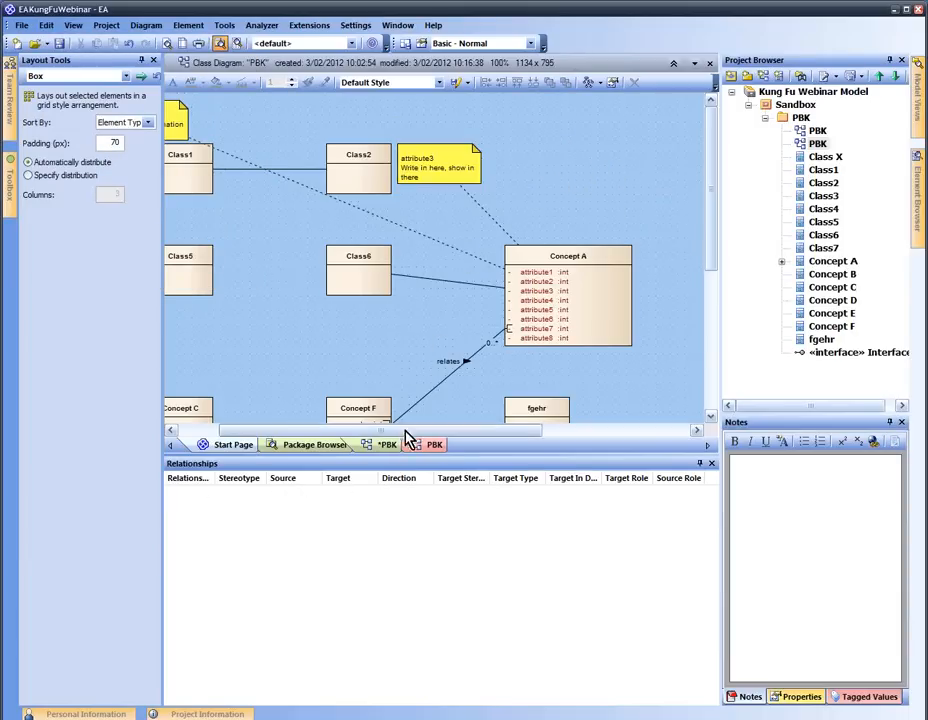
Save the PBK diagram from its tab menu
right_click(392, 445)
click(440, 450)
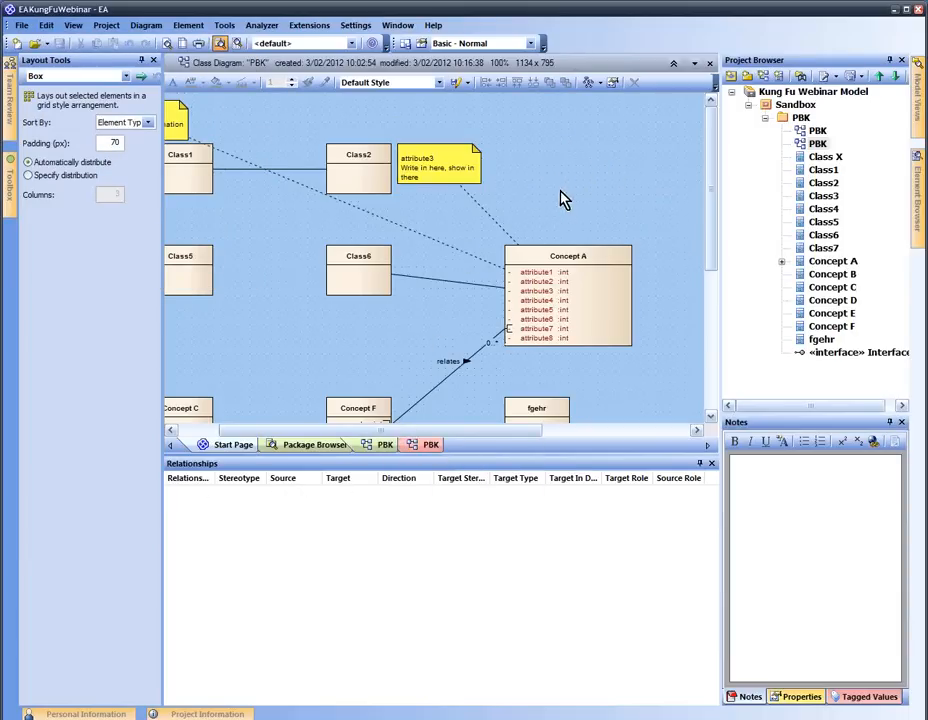
click(46, 25)
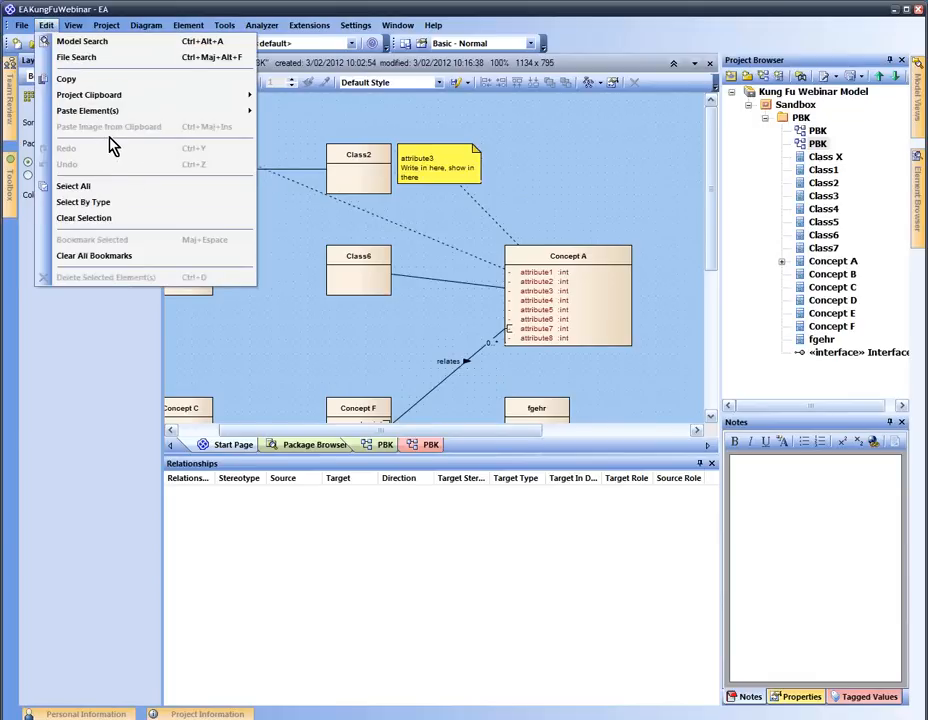
click(521, 151)
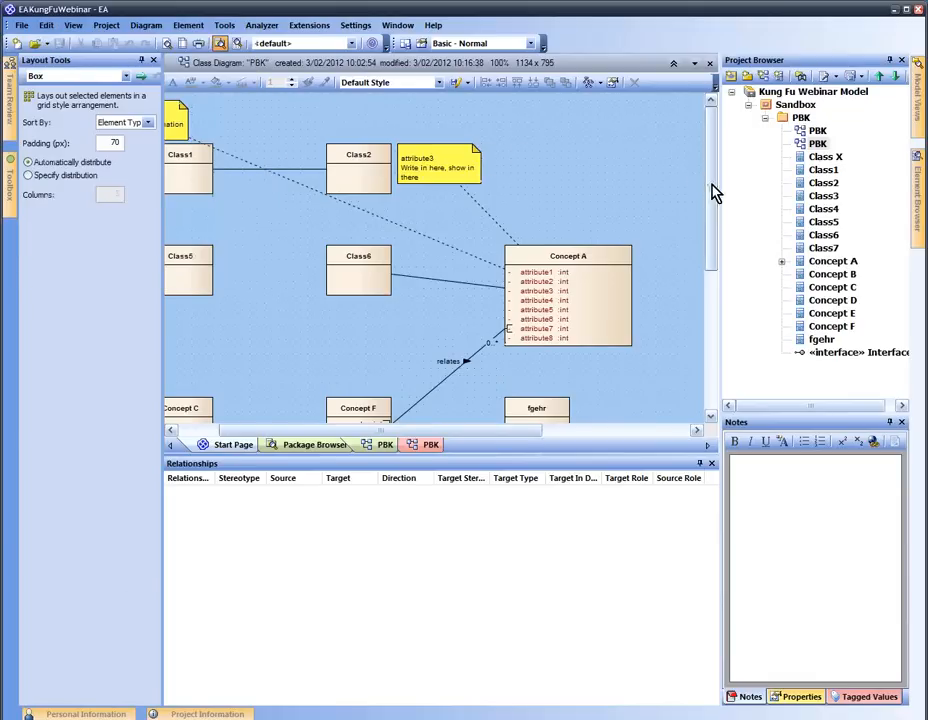
Widen the Project Browser, close the Relationships window and select the PBK package
drag(716, 188, 664, 188)
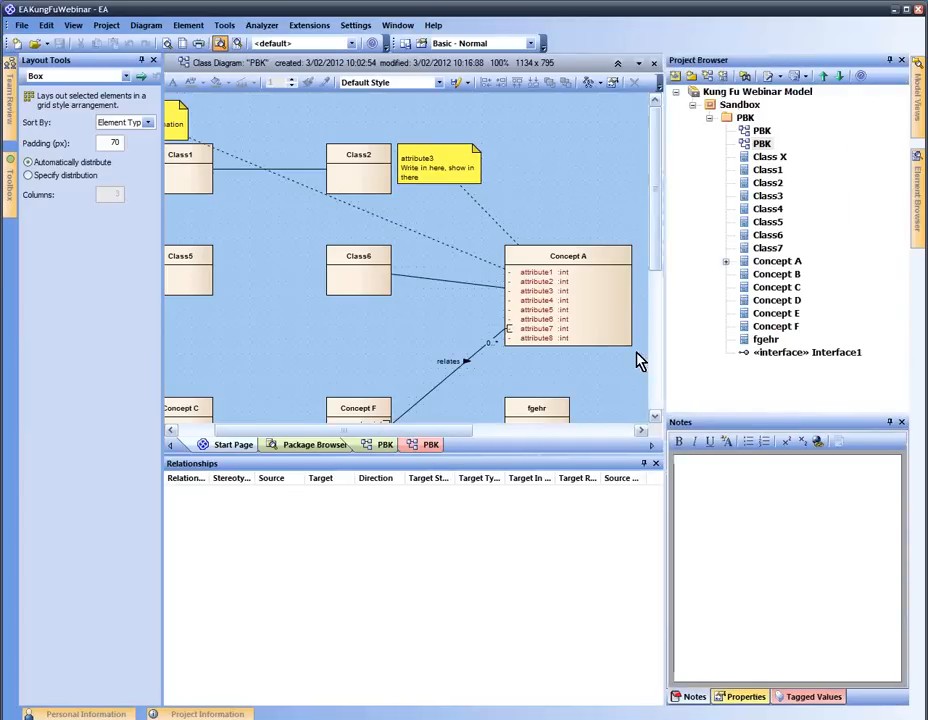
click(655, 463)
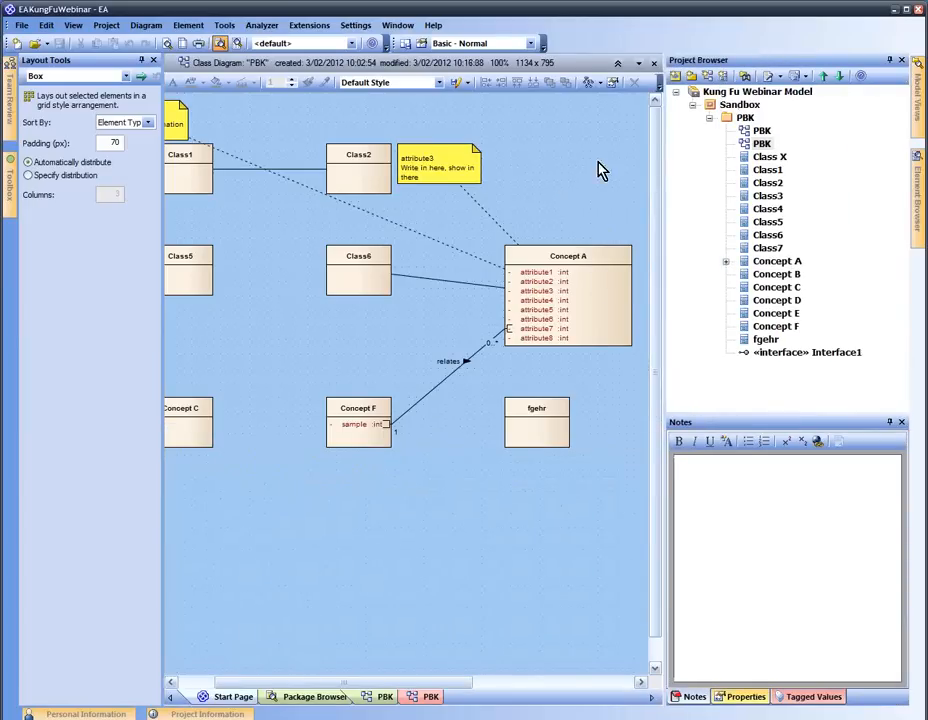
click(745, 118)
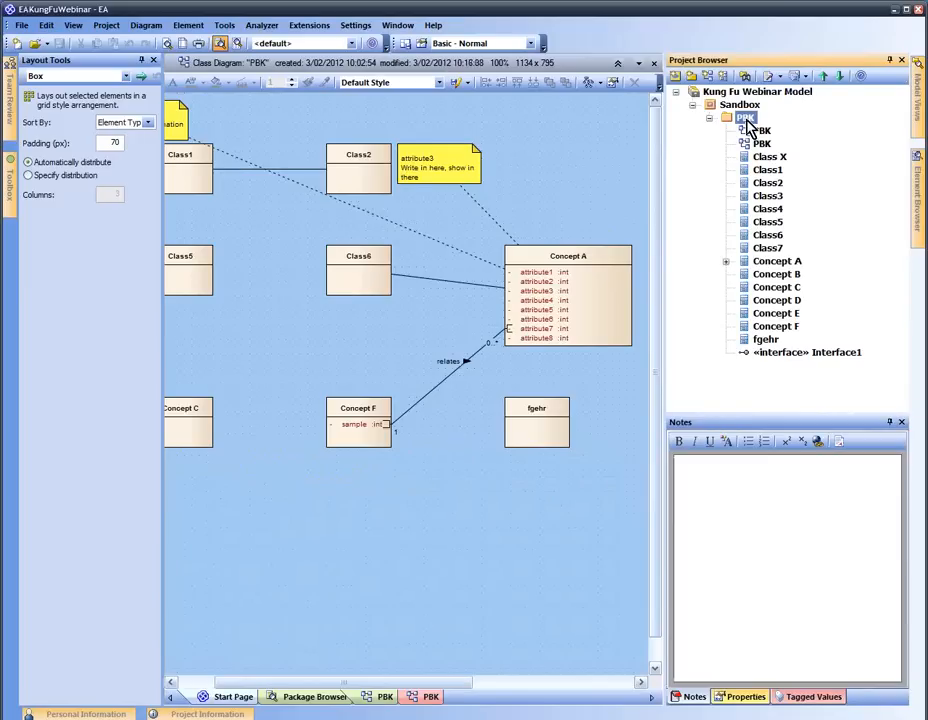
right_click(748, 124)
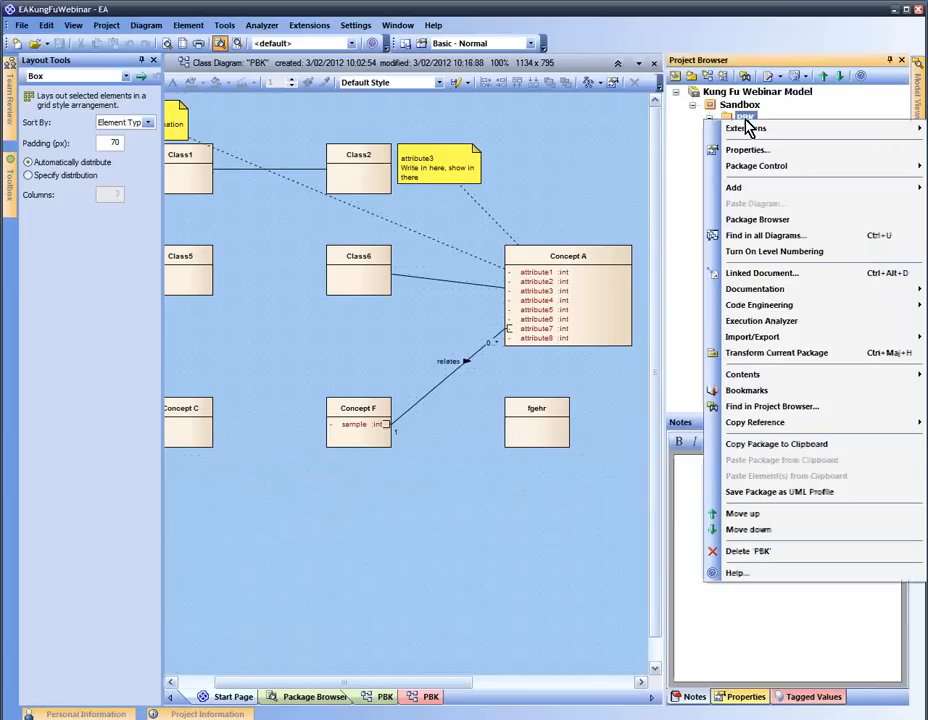
Choose Package Control > Configure for the PBK package
mouse_move(760, 170)
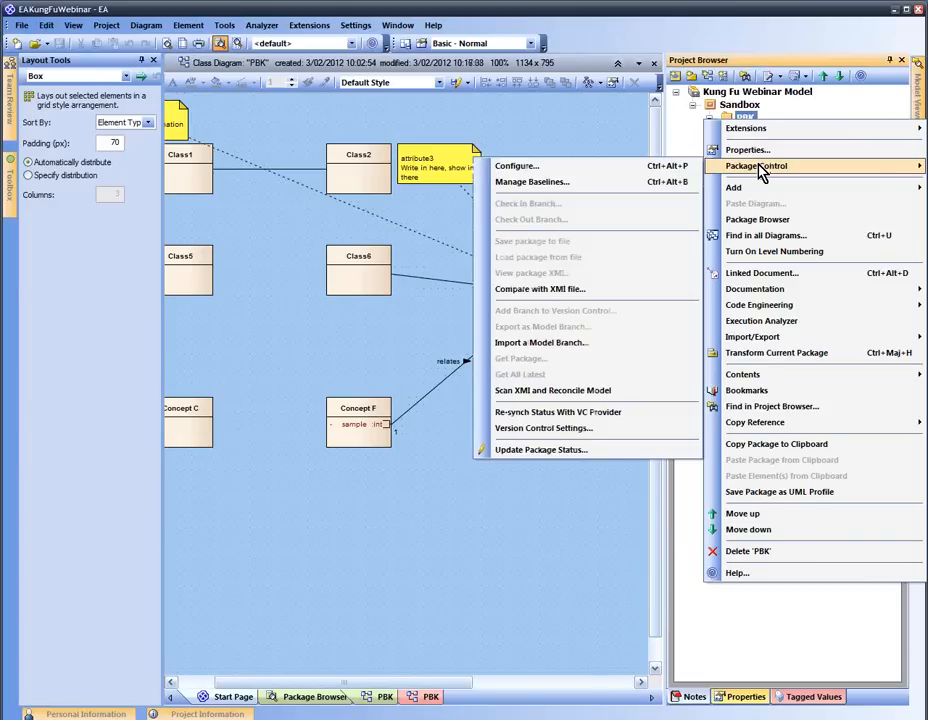
click(627, 176)
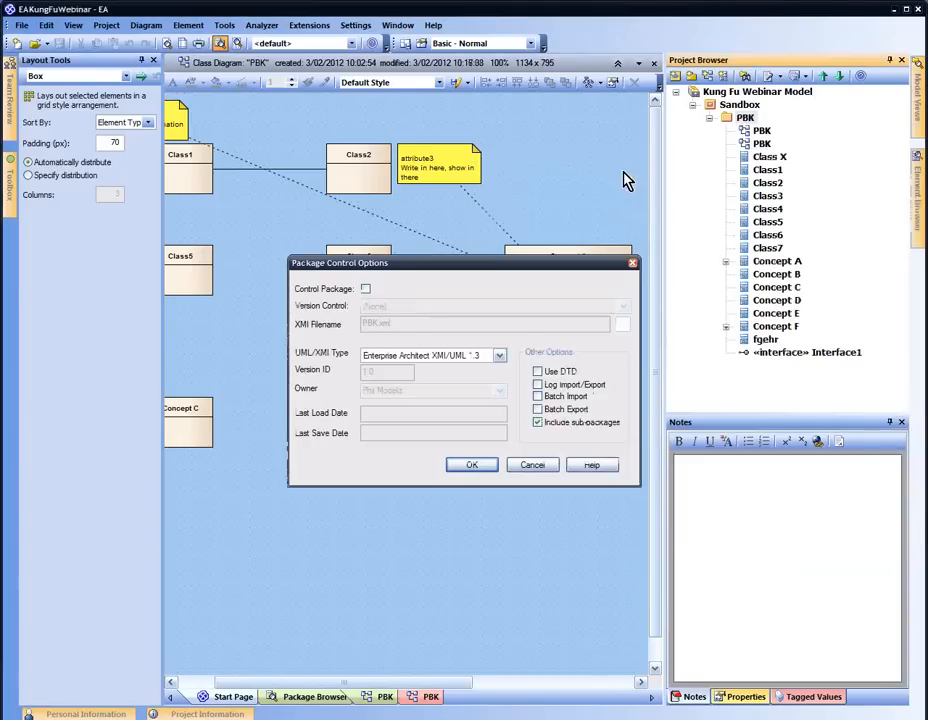
Control PBK via PBK.xml in a new EAKungFuWebinar folder and confirm with OK
click(367, 289)
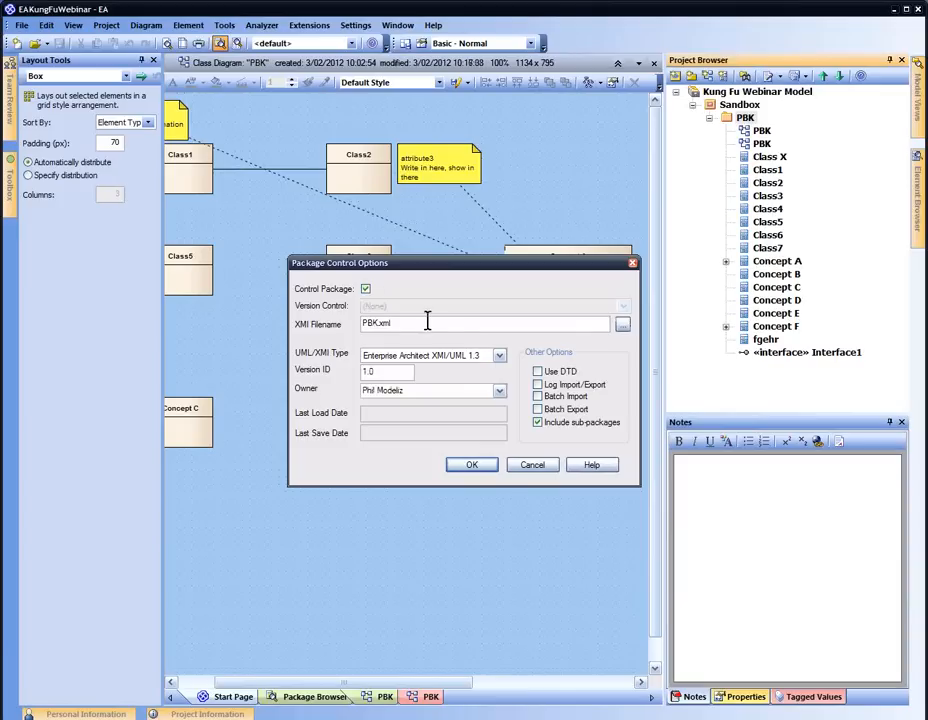
click(622, 325)
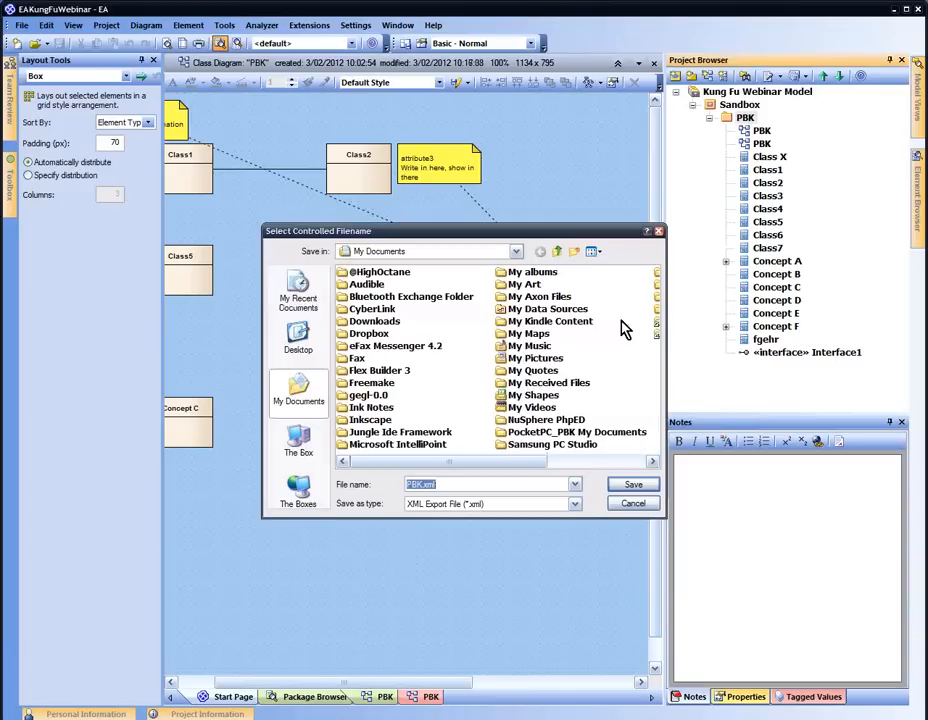
click(575, 252)
text(EAKun)
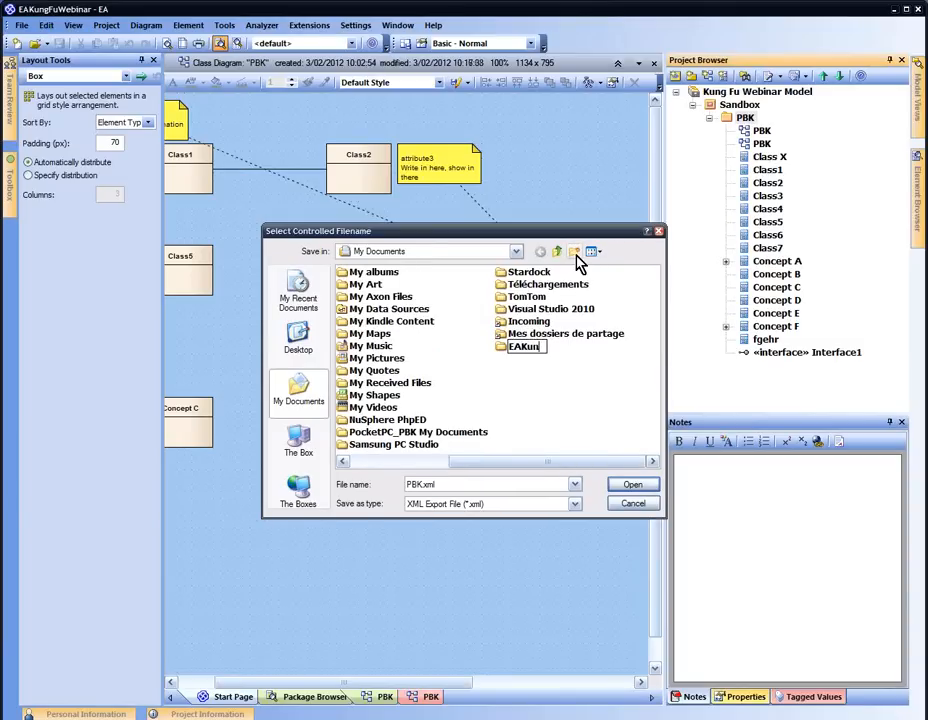
text(gFuWebinar)
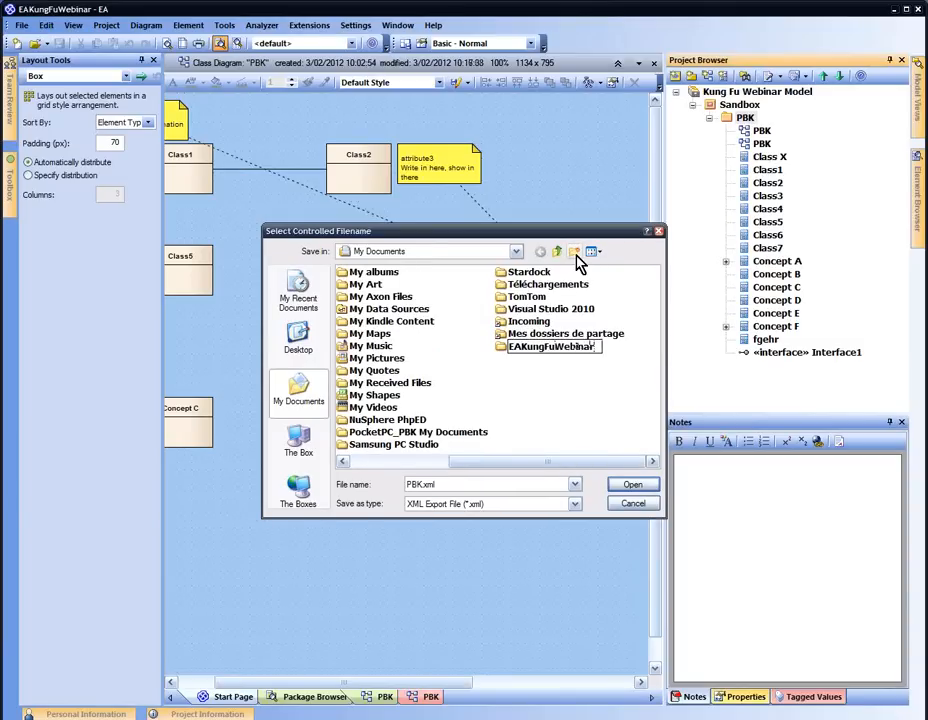
key(Return)
double_click(552, 346)
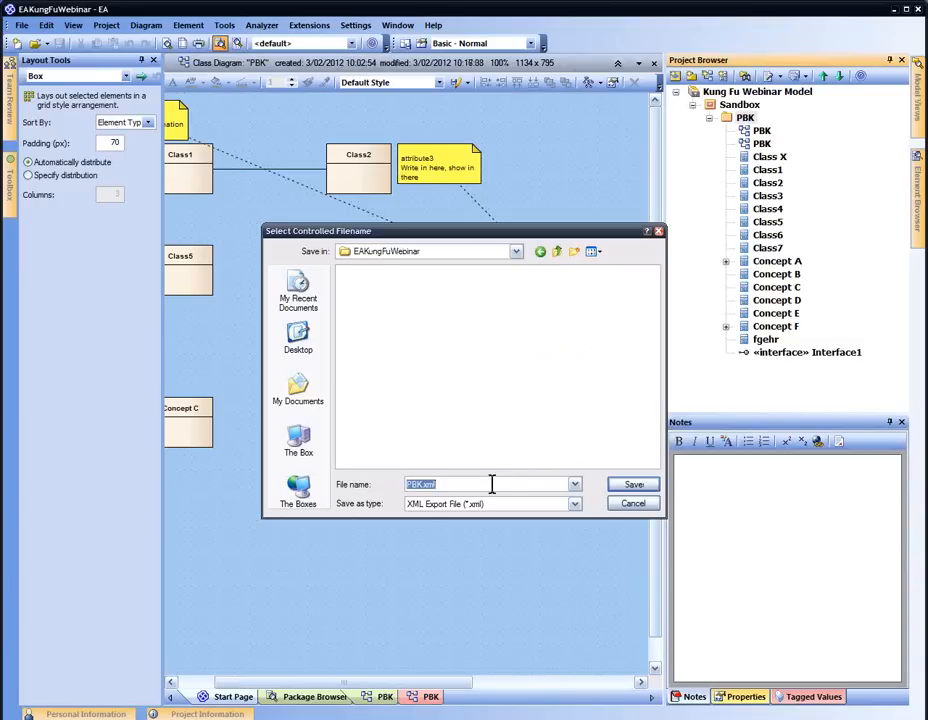
click(634, 488)
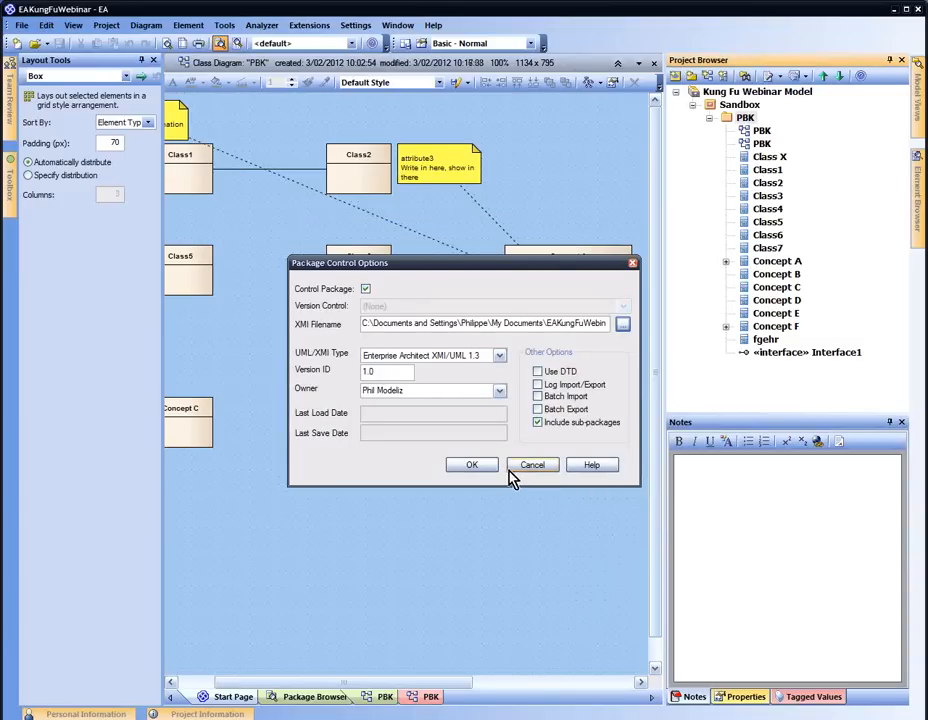
click(486, 468)
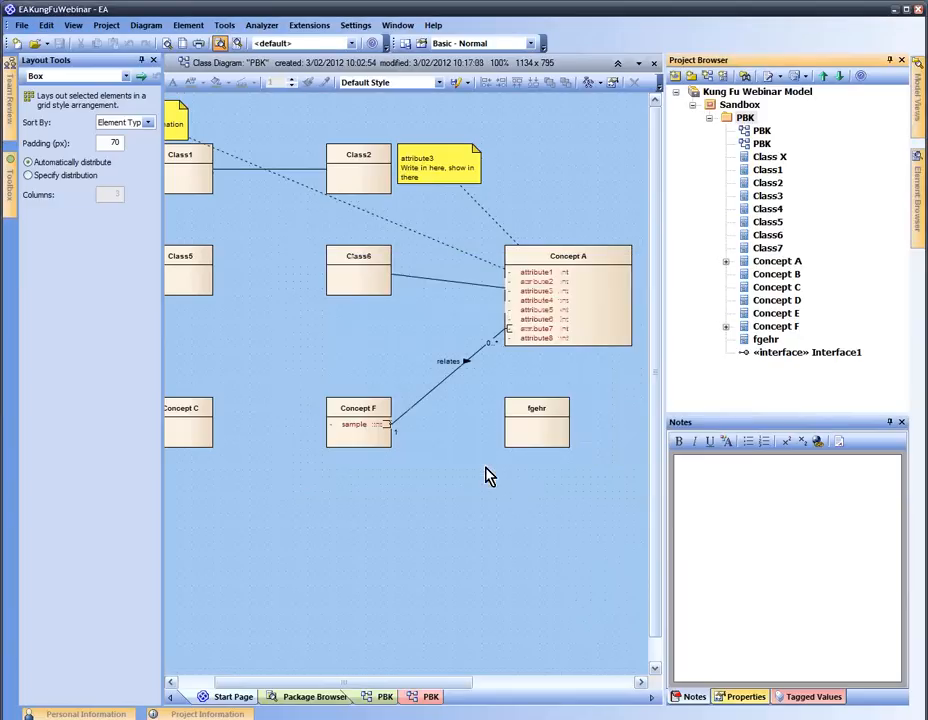
right_click(744, 121)
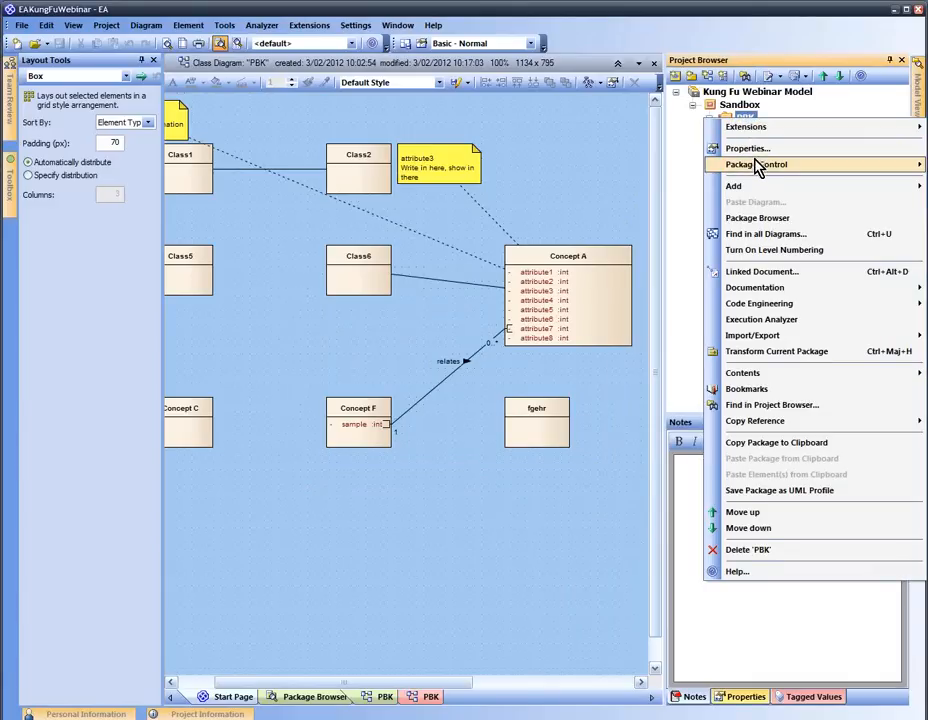
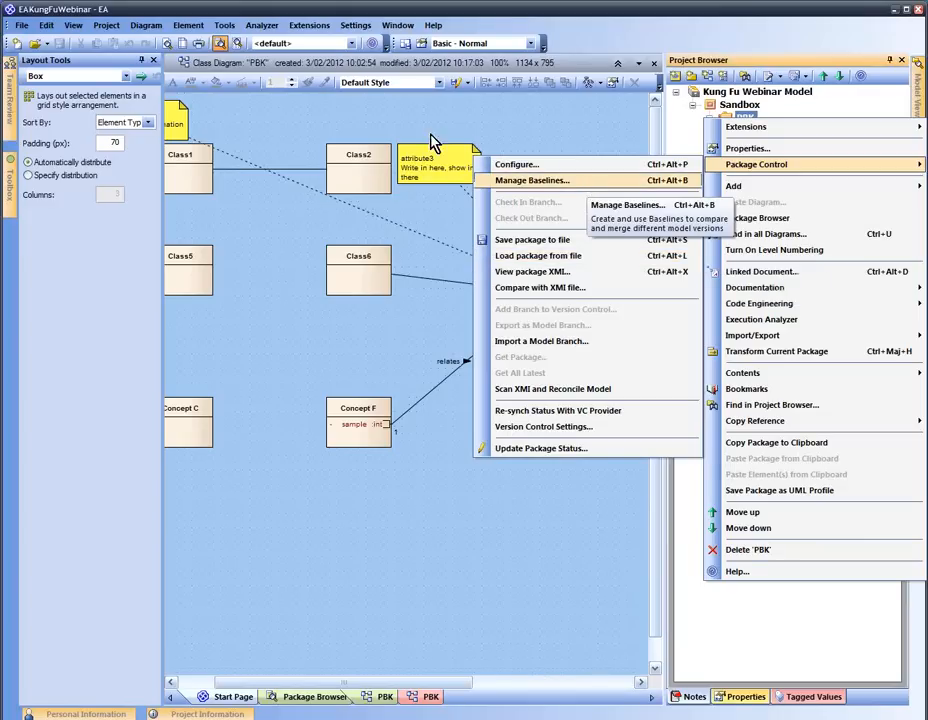
Delete Concept A, Class6 and Concept F from the PBK diagram and save it
click(285, 272)
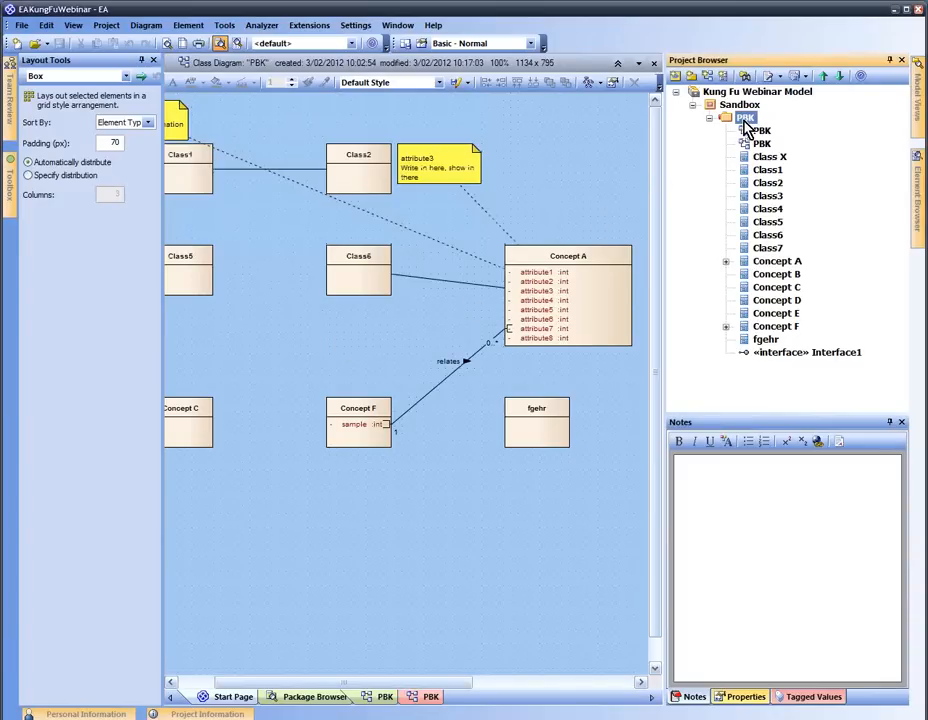
click(598, 264)
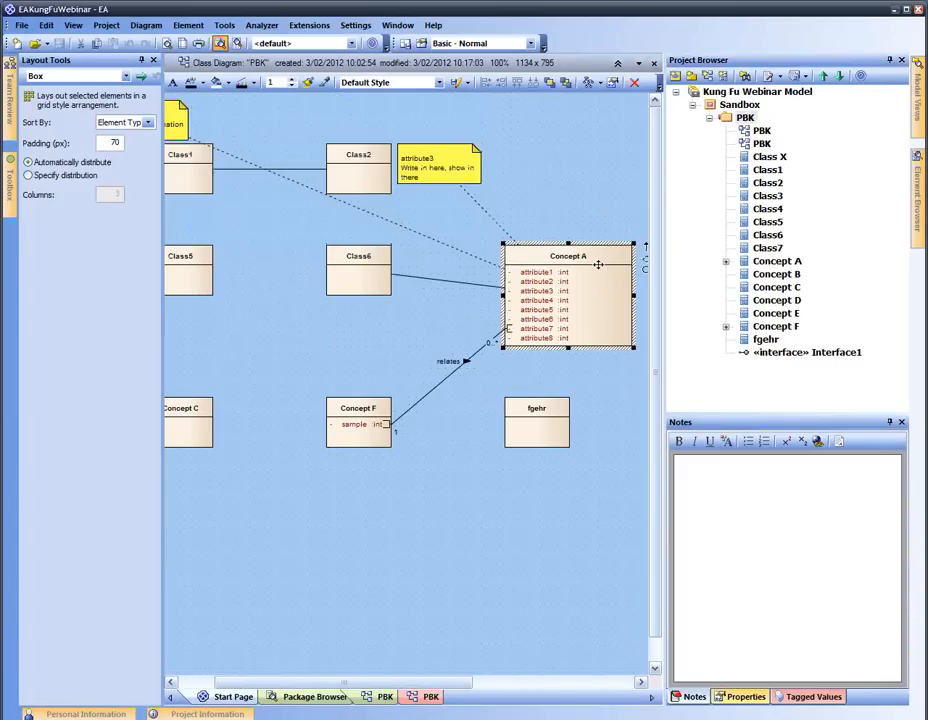
key(Delete)
click(357, 259)
key(Delete)
click(360, 422)
key(Delete)
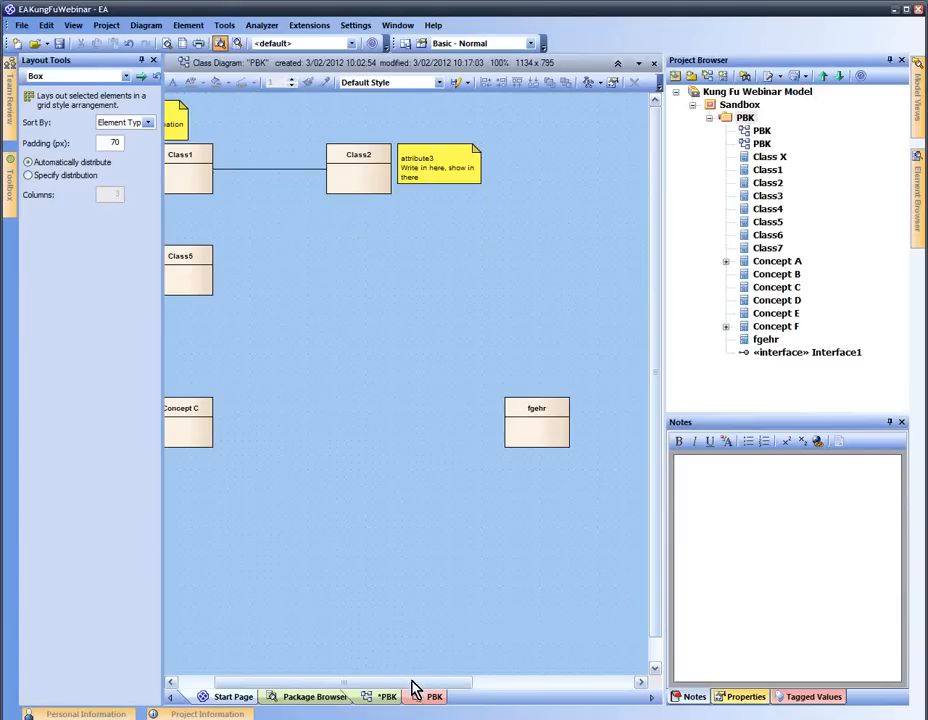
right_click(385, 699)
click(424, 606)
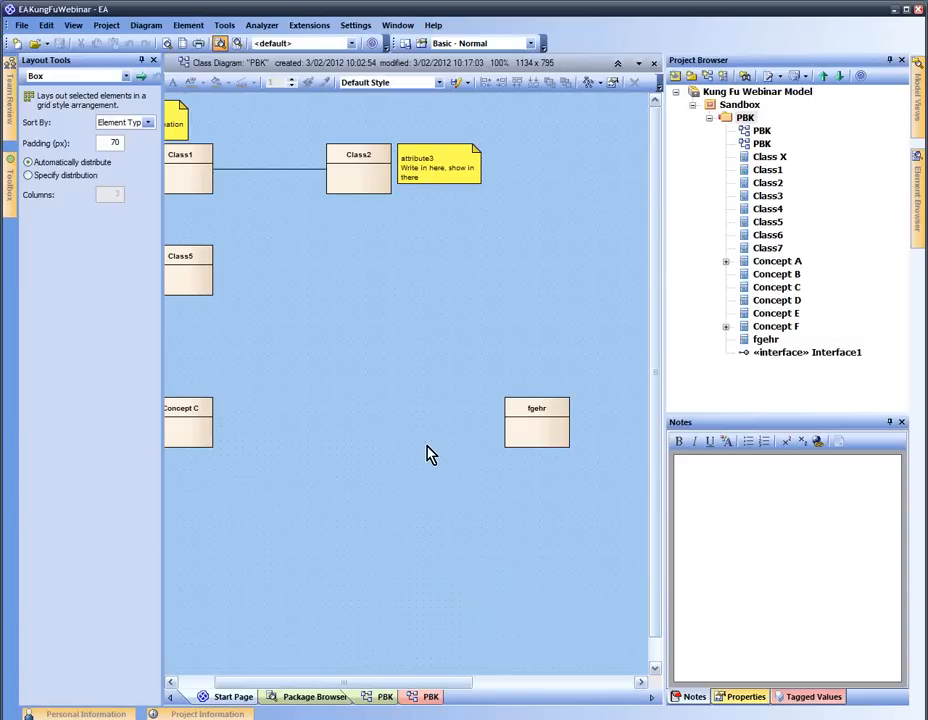
Reload the PBK package from its PBK.xml file, replacing the current contents
right_click(743, 119)
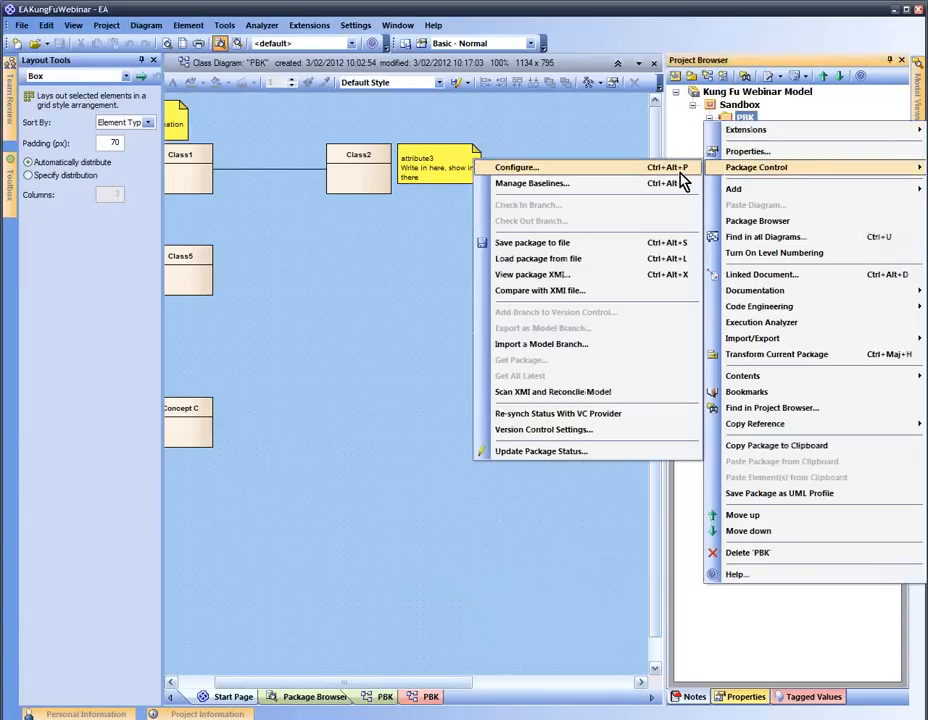
click(683, 262)
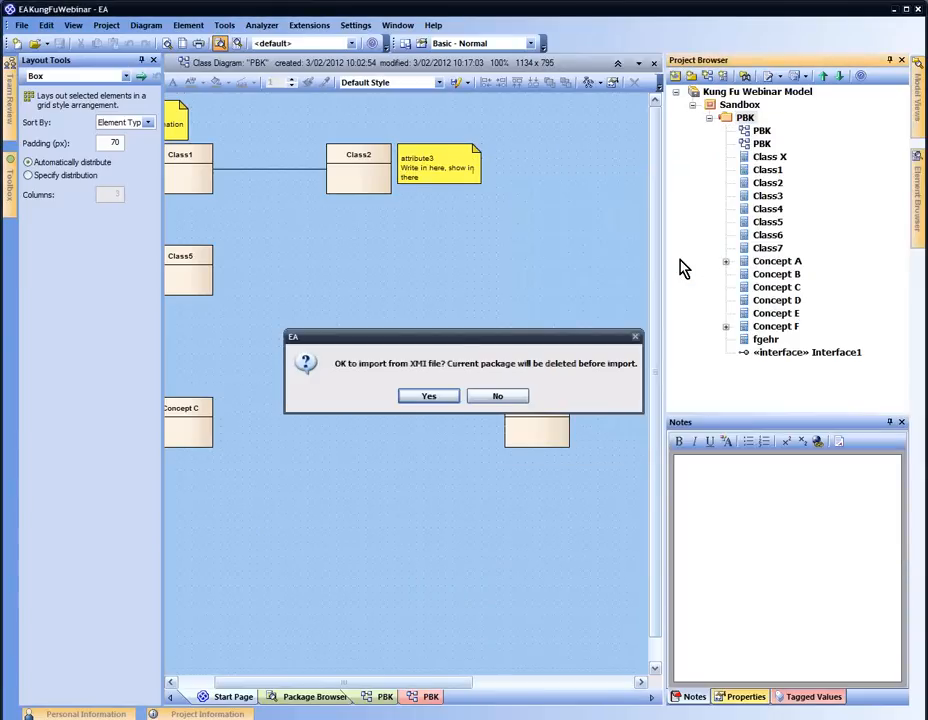
click(430, 398)
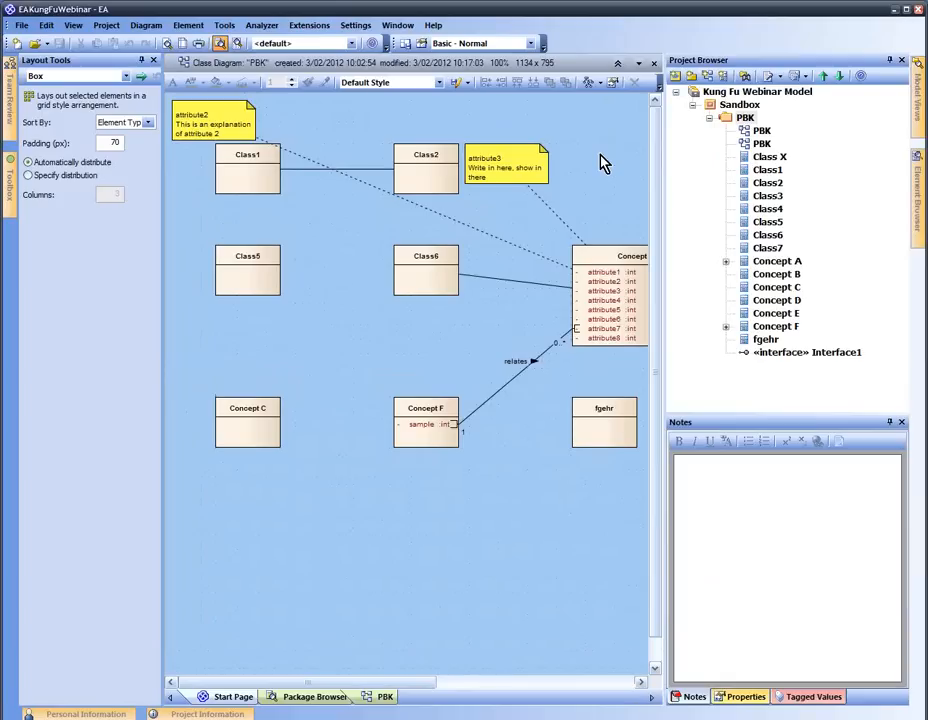
click(738, 119)
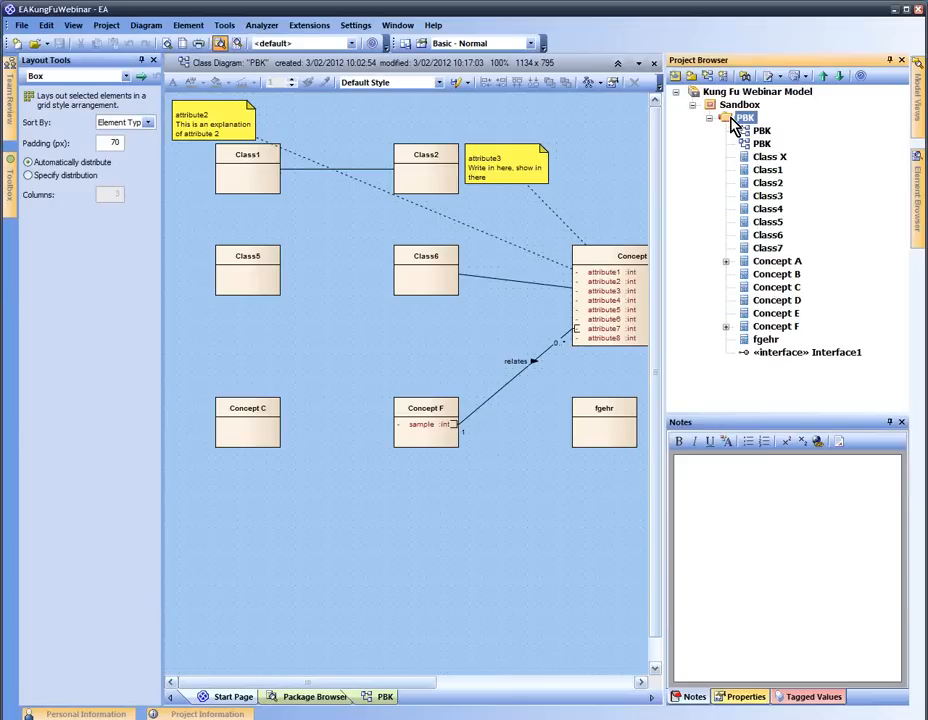
Create an 'Initial' baseline of the PBK package, then delete Concept A from the diagram
right_click(736, 122)
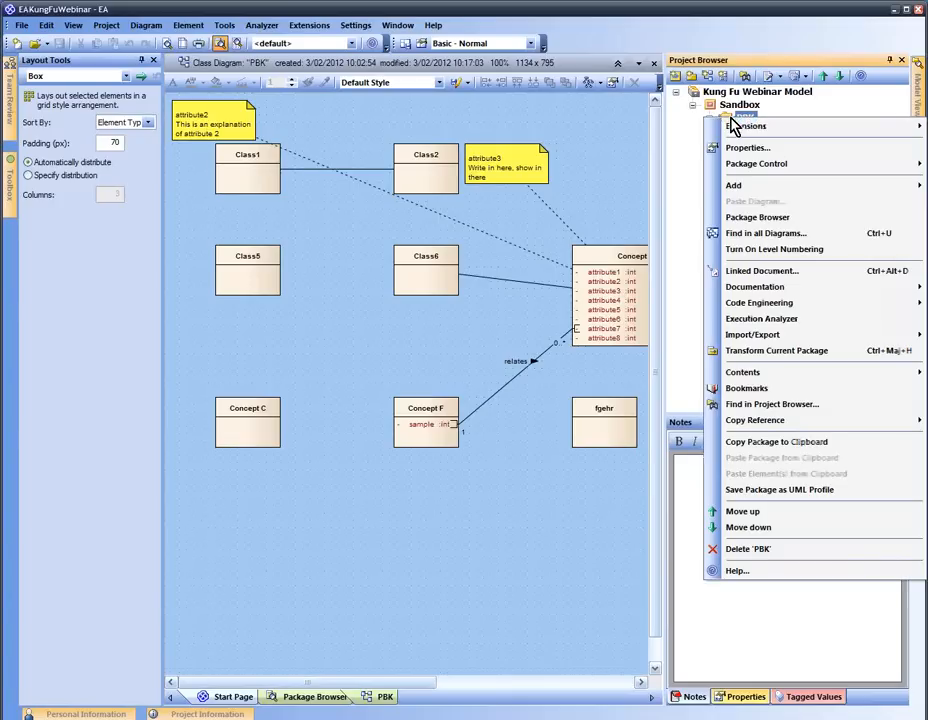
mouse_move(718, 188)
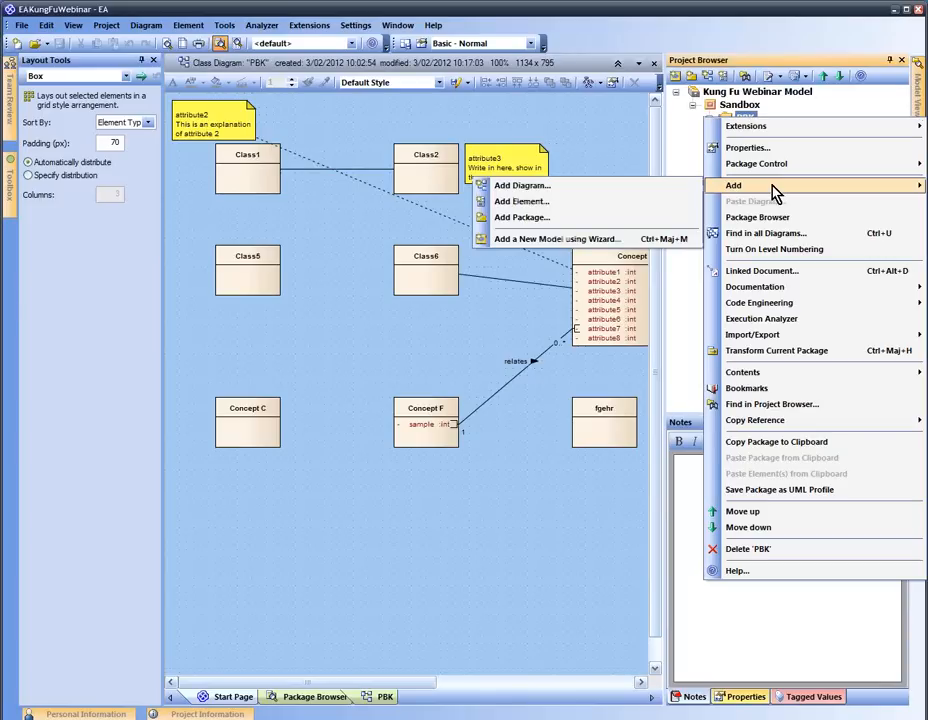
mouse_move(772, 172)
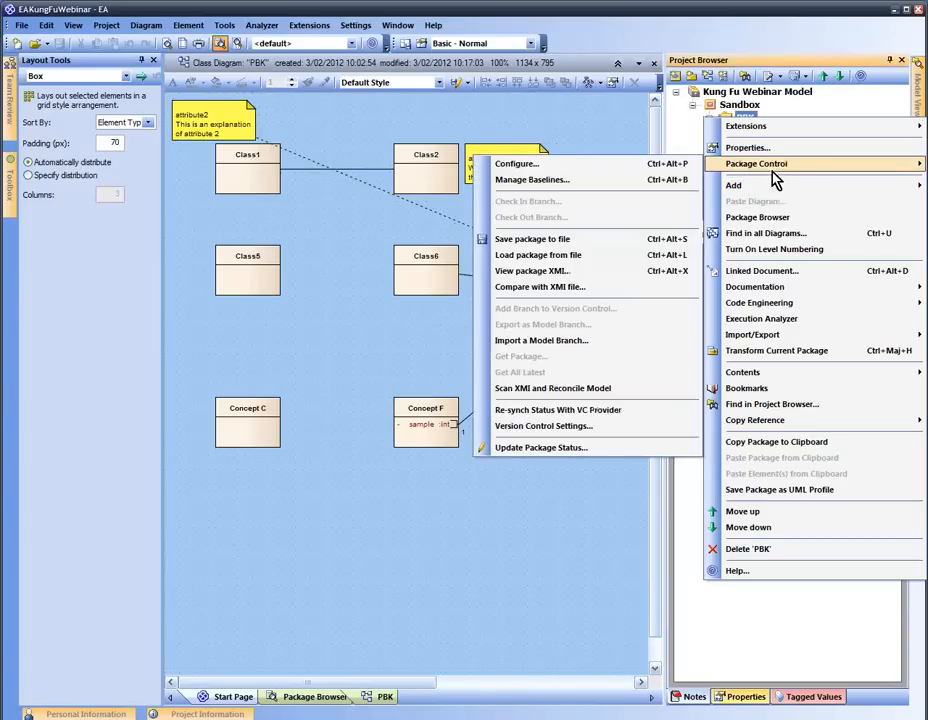
click(655, 183)
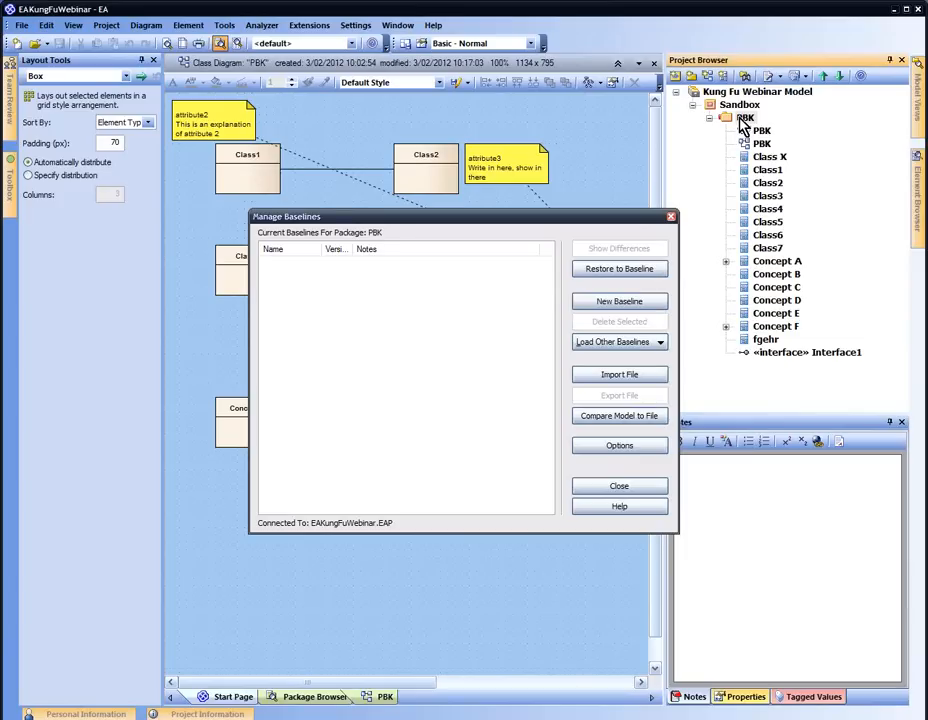
click(617, 306)
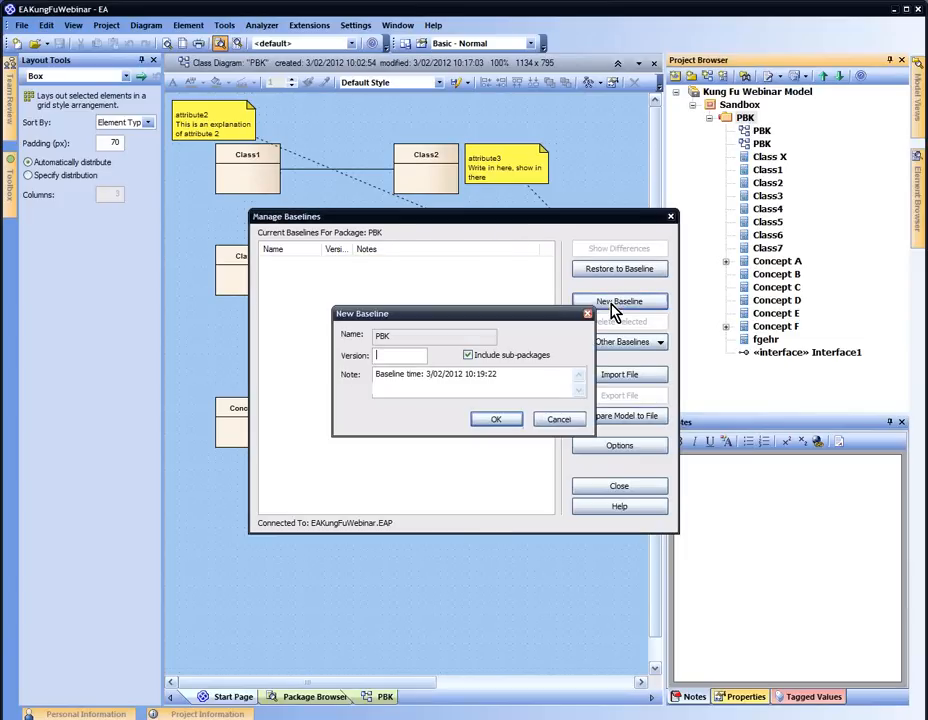
text(sdfg)
key(Return)
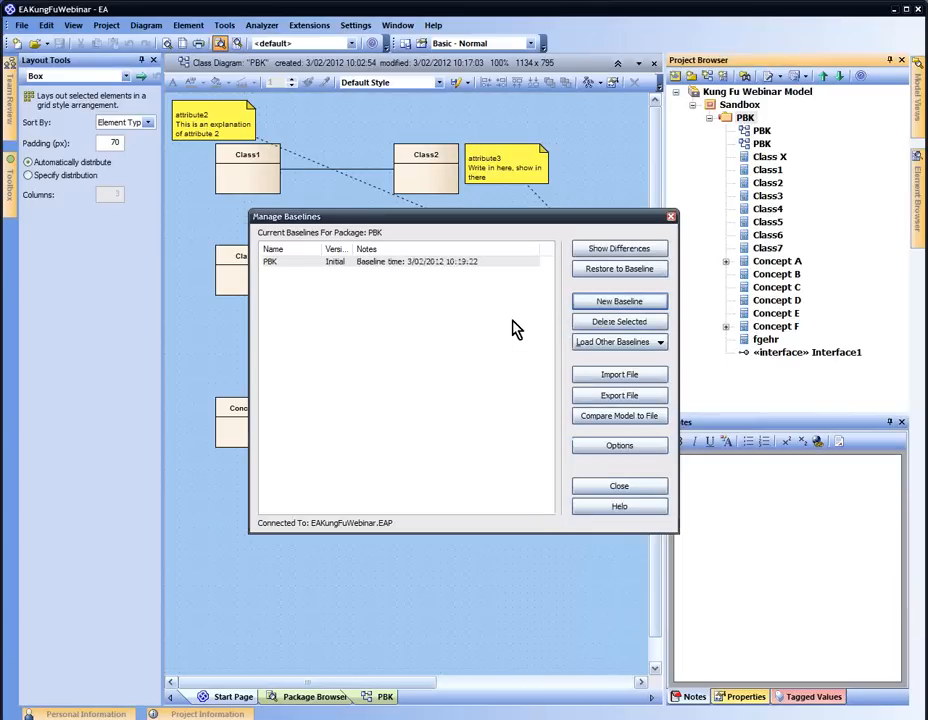
click(624, 487)
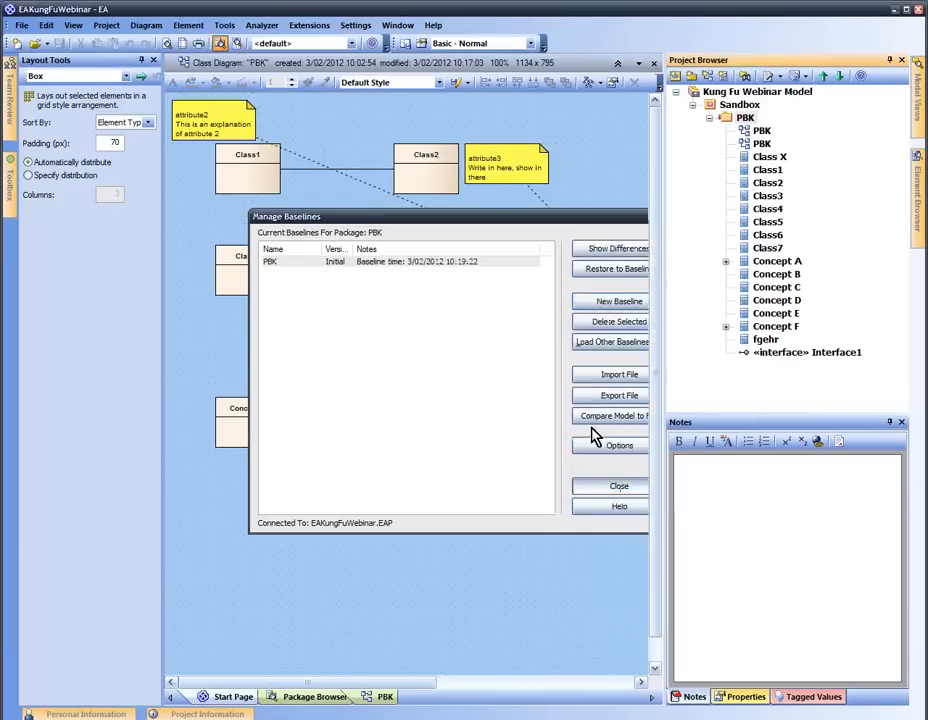
key(Delete)
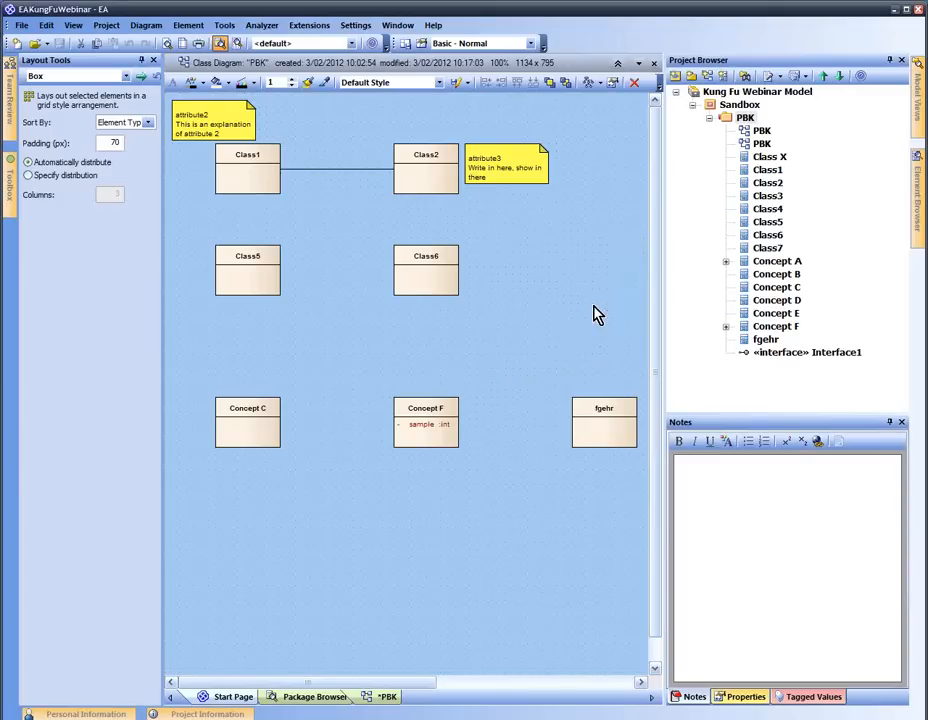
Save all changes and restore the PBK package to its Initial baseline
right_click(392, 697)
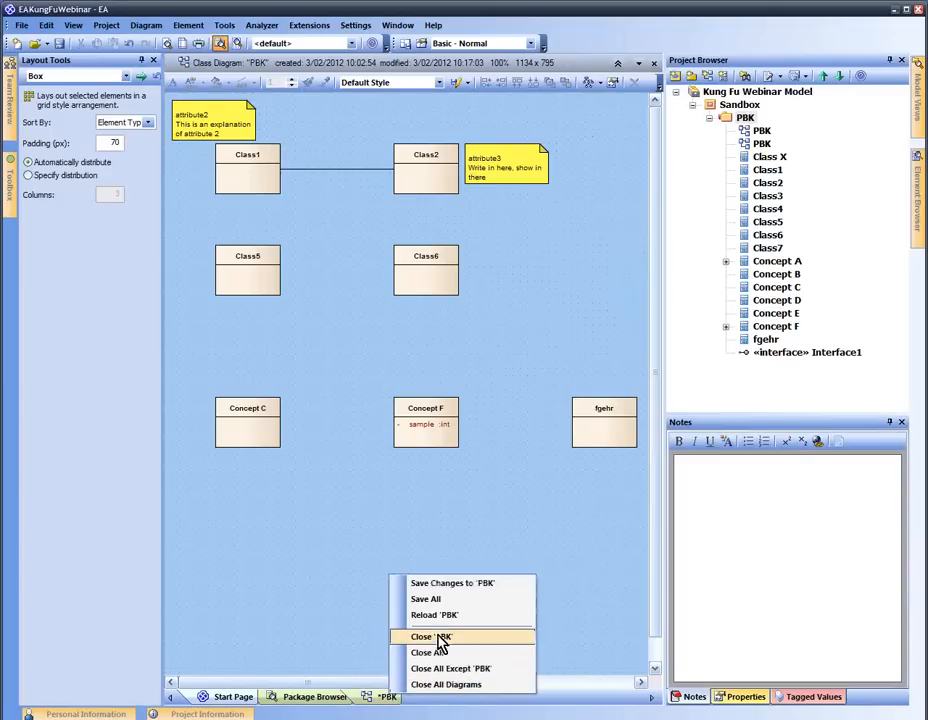
click(392, 597)
right_click(704, 122)
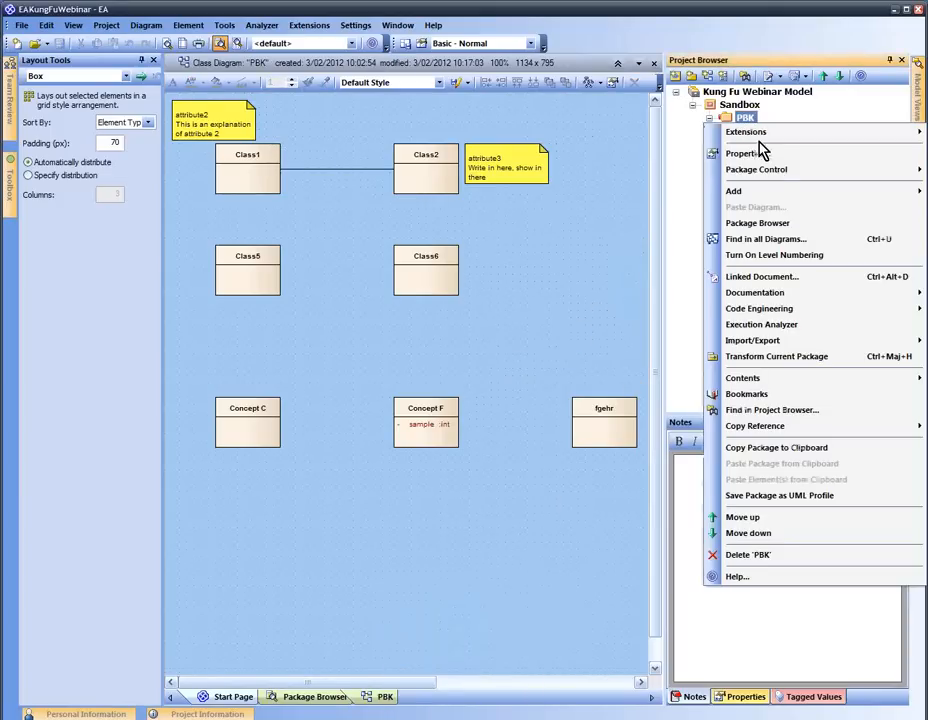
click(664, 186)
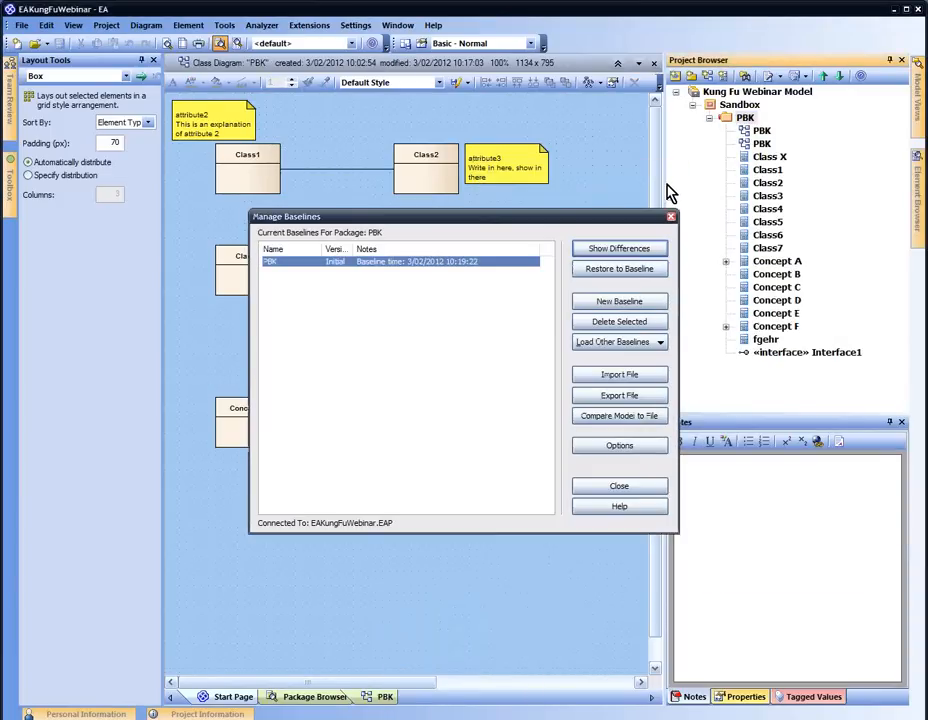
click(624, 270)
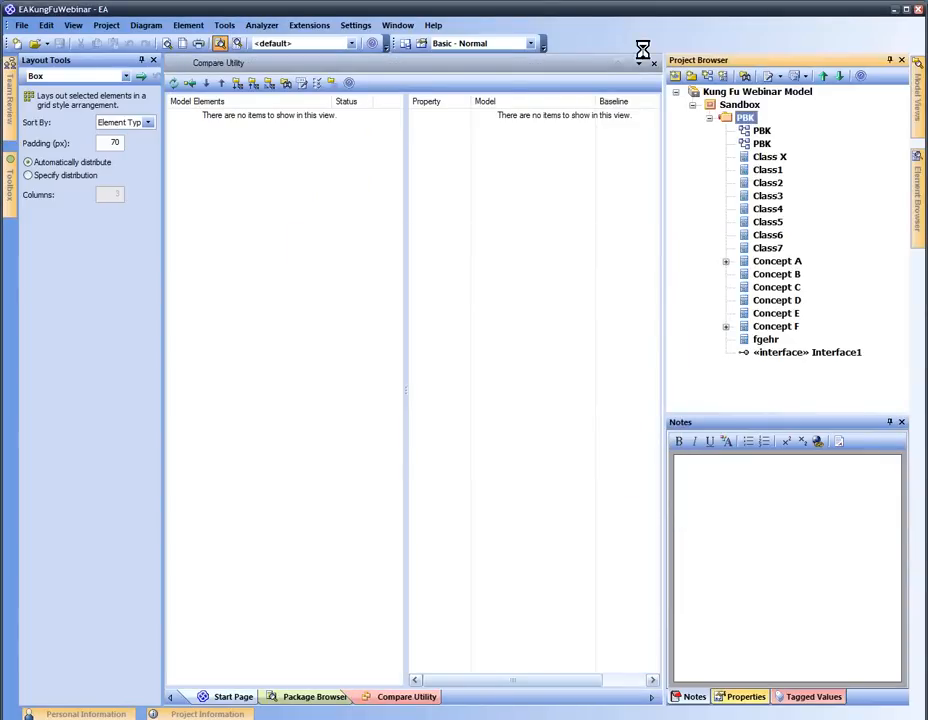
click(654, 64)
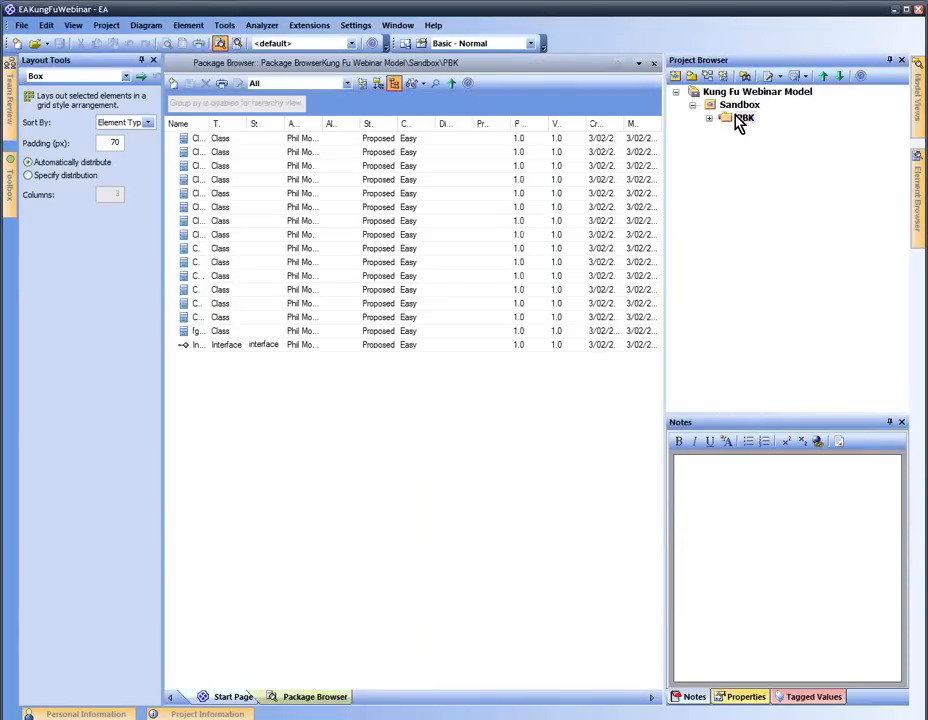
Close the extra views, expand PBK and reopen the PBK class diagram
right_click(742, 118)
mouse_move(708, 161)
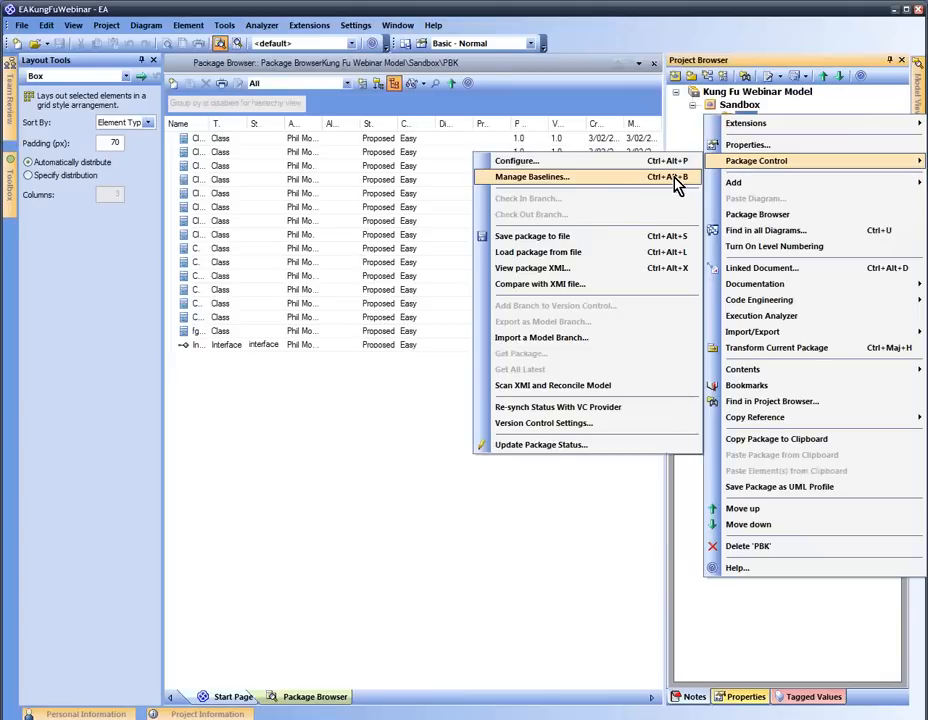
click(676, 177)
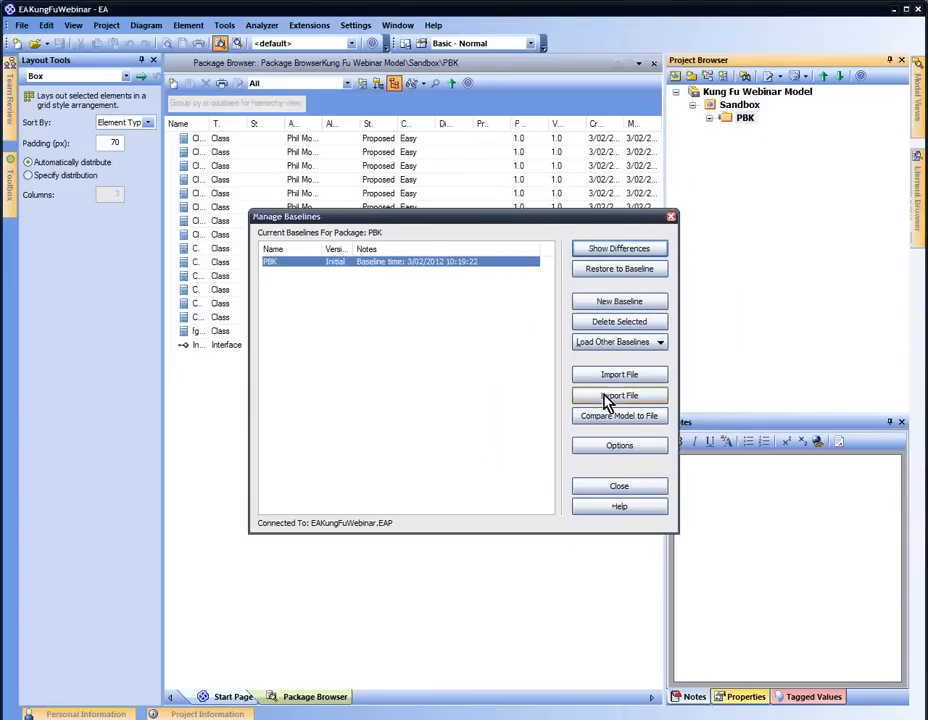
click(621, 487)
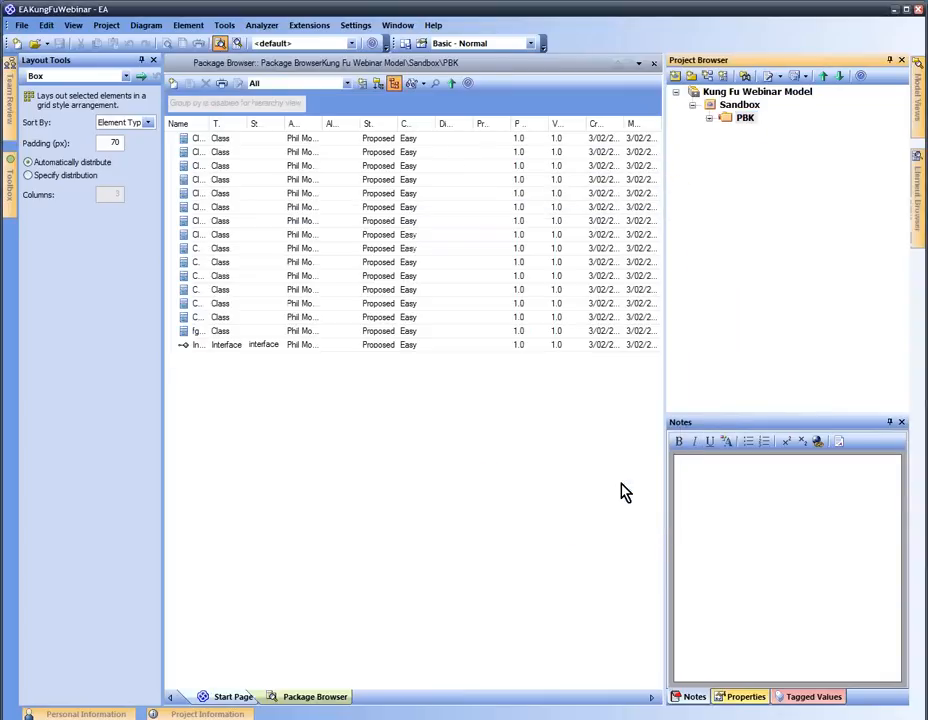
click(654, 63)
click(709, 118)
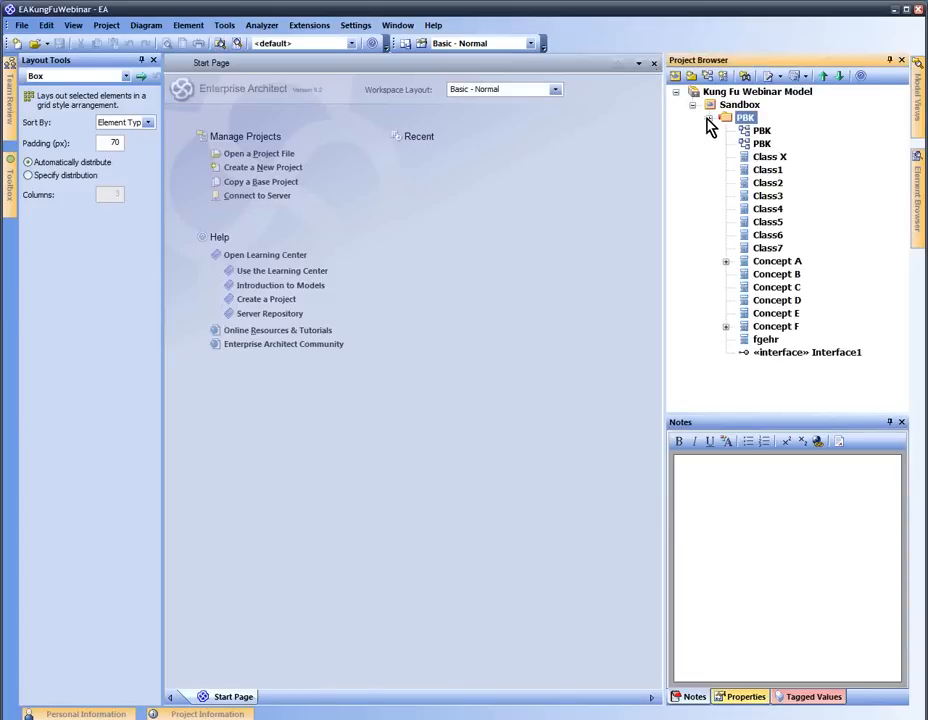
double_click(760, 134)
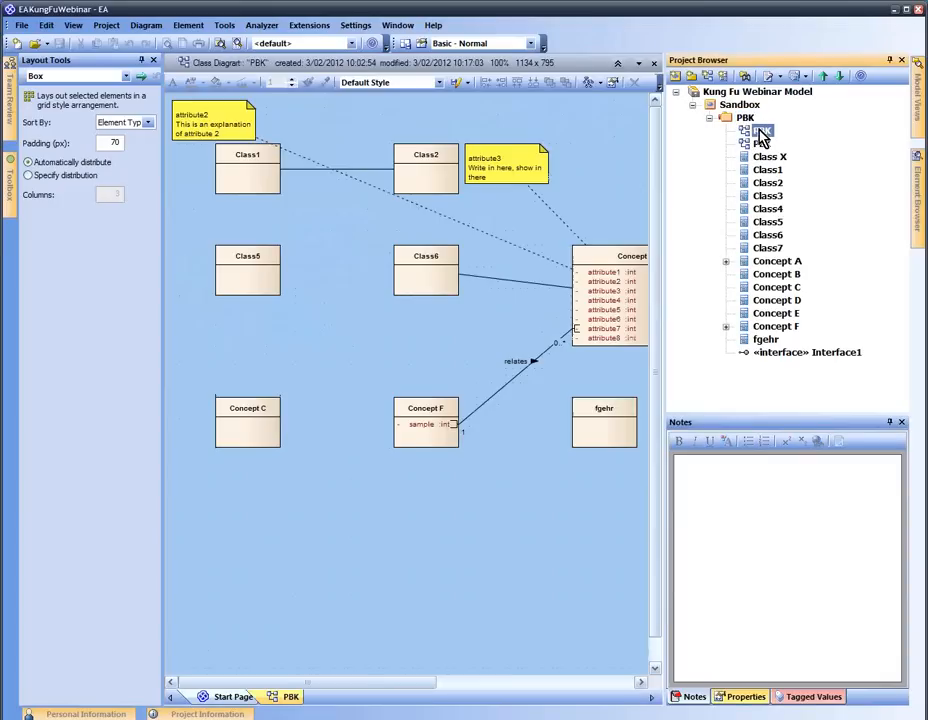
Hide the side panels and place a Diagram Legend below Class5
click(154, 61)
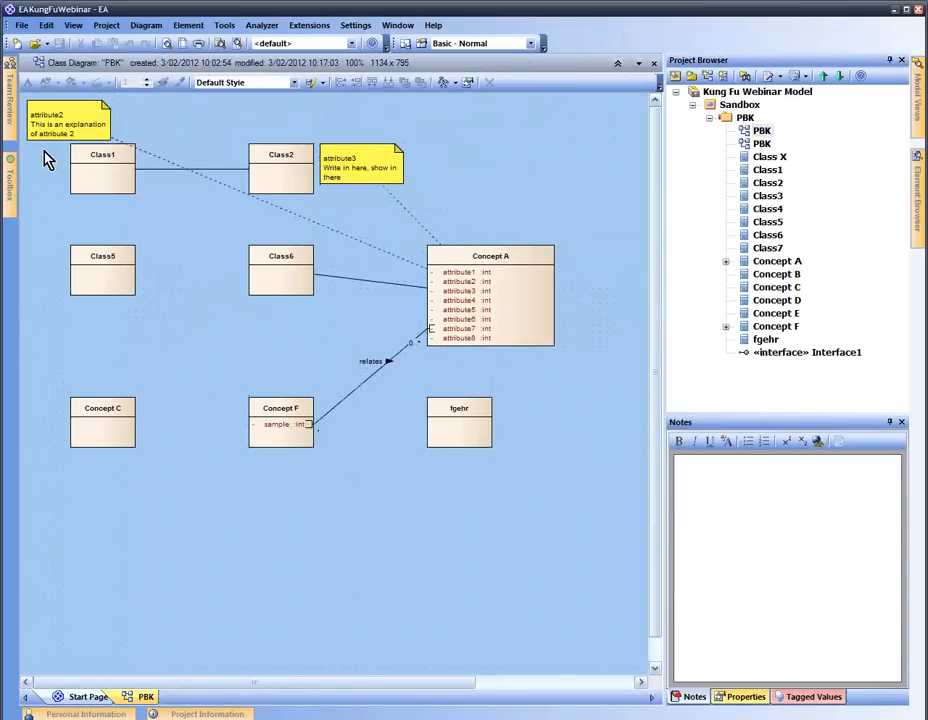
mouse_move(12, 185)
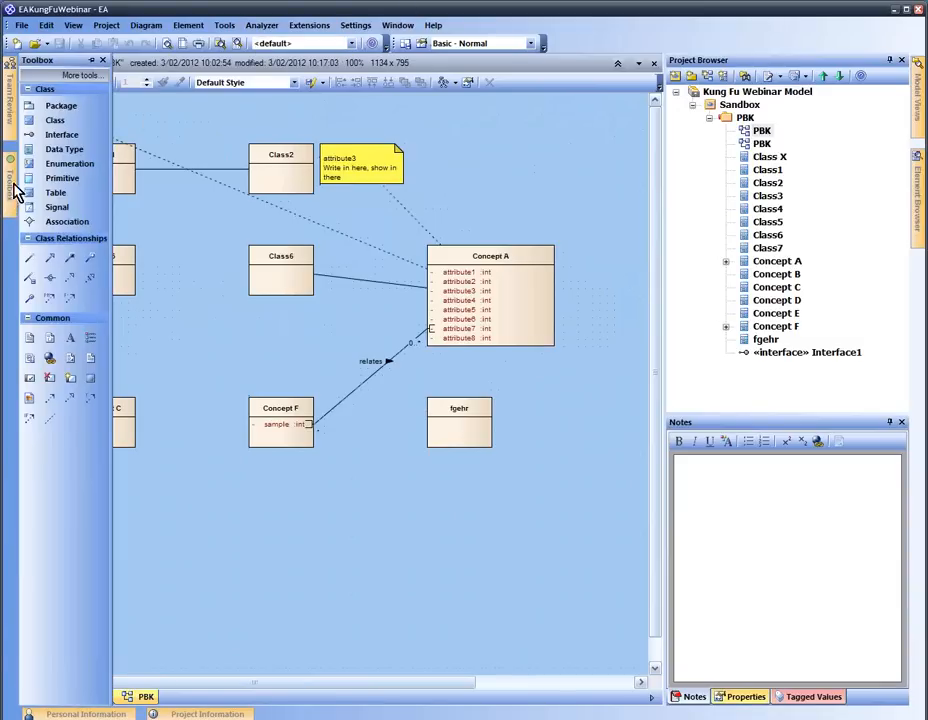
click(95, 61)
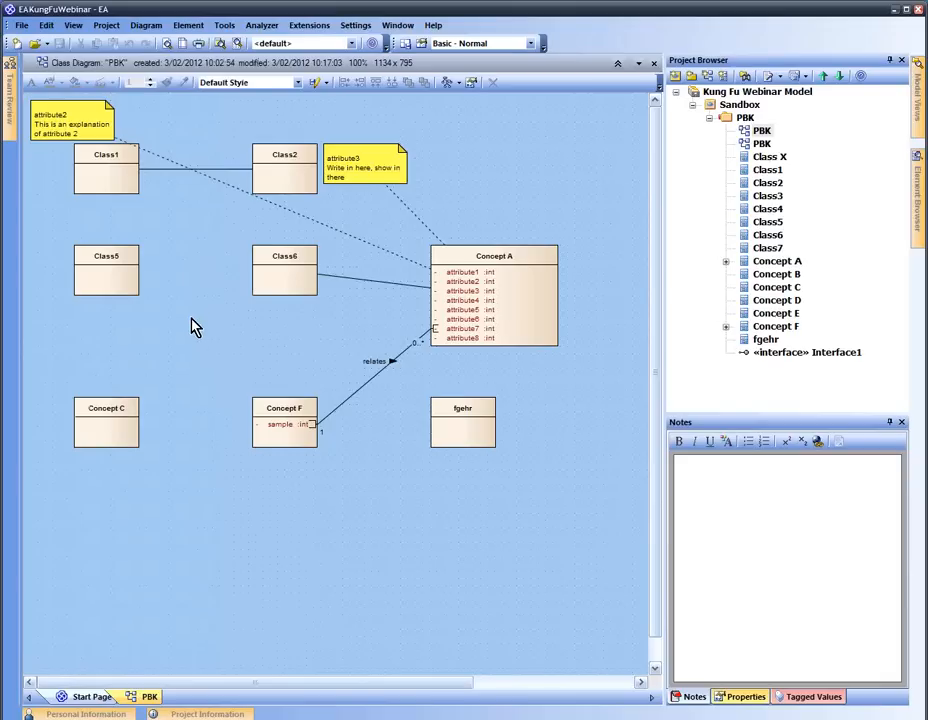
key(space)
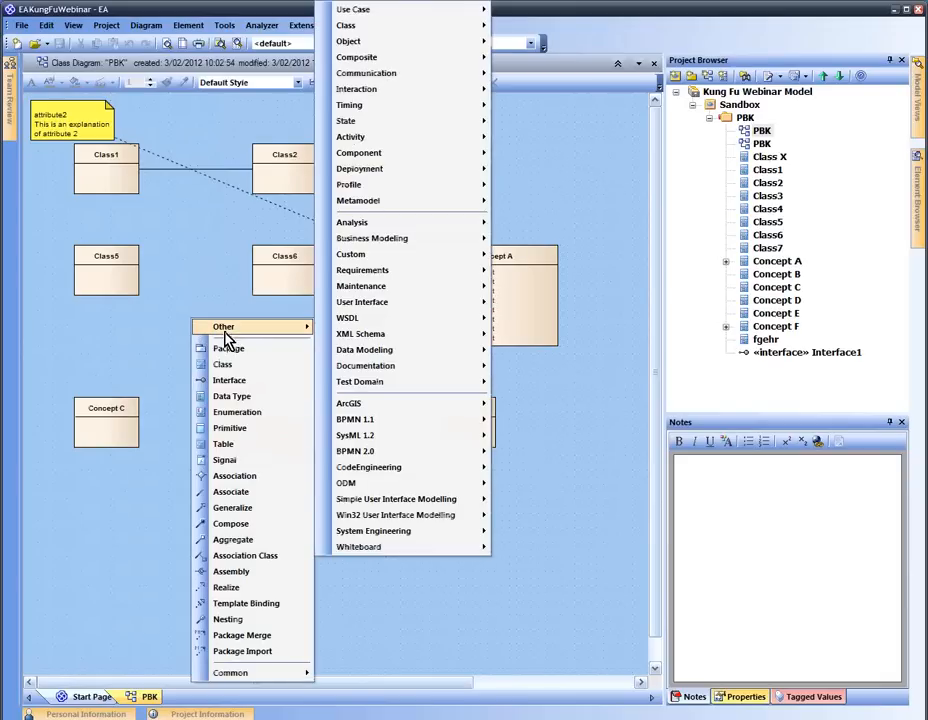
mouse_move(265, 677)
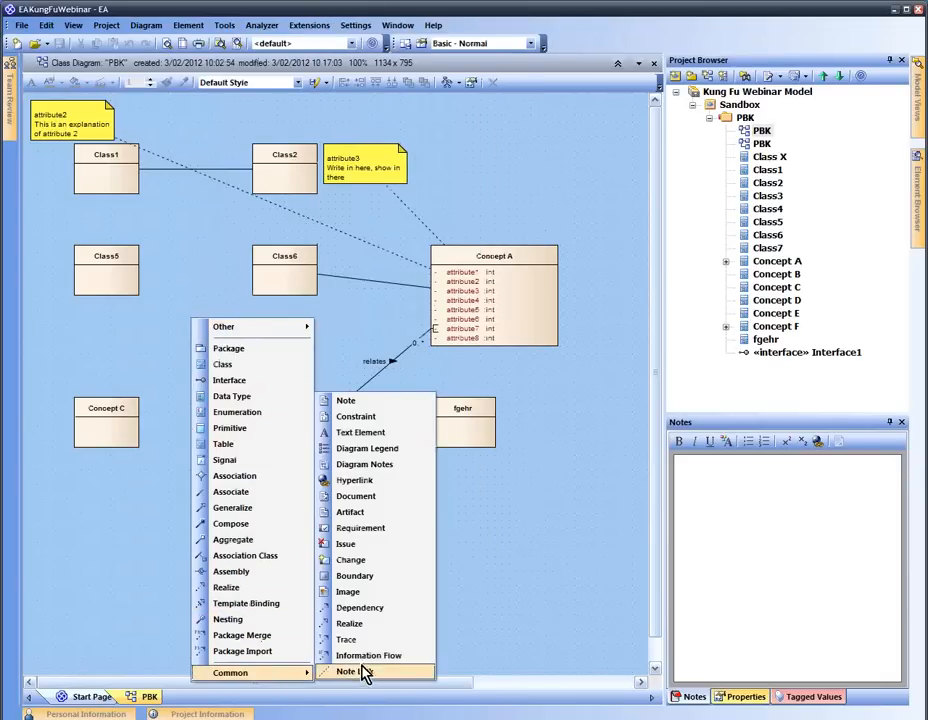
click(391, 449)
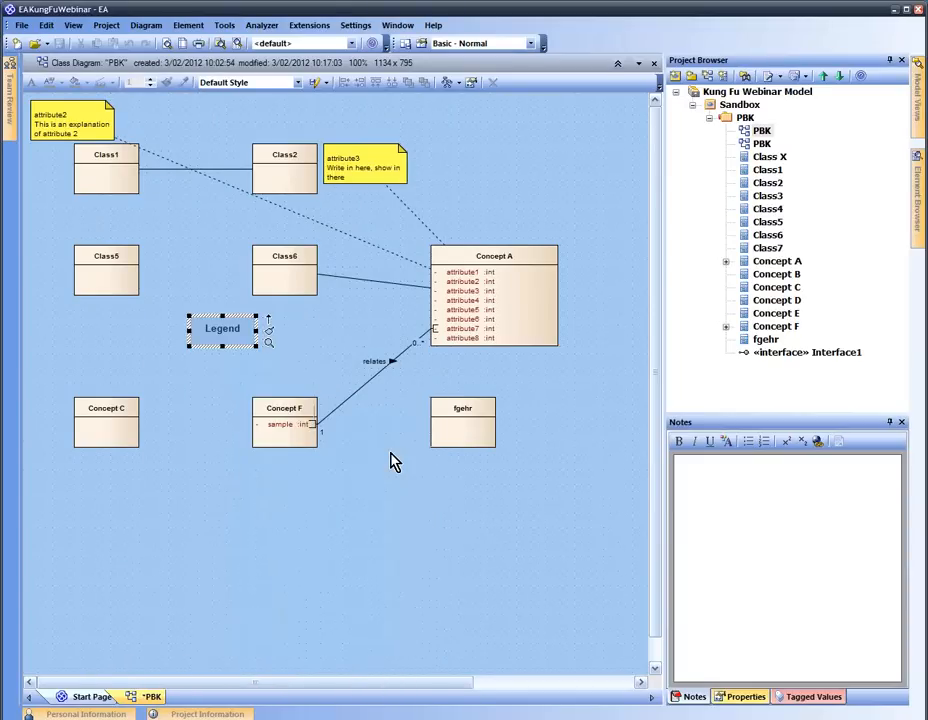
drag(222, 331, 113, 337)
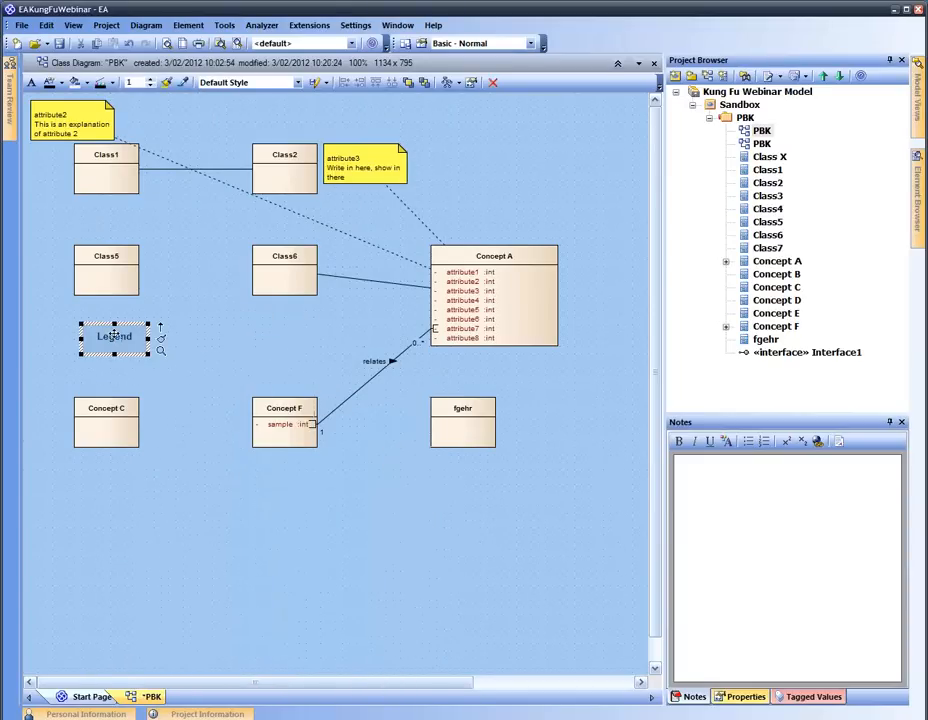
Add an orange legend entry named 'Set 1'
double_click(113, 337)
click(410, 288)
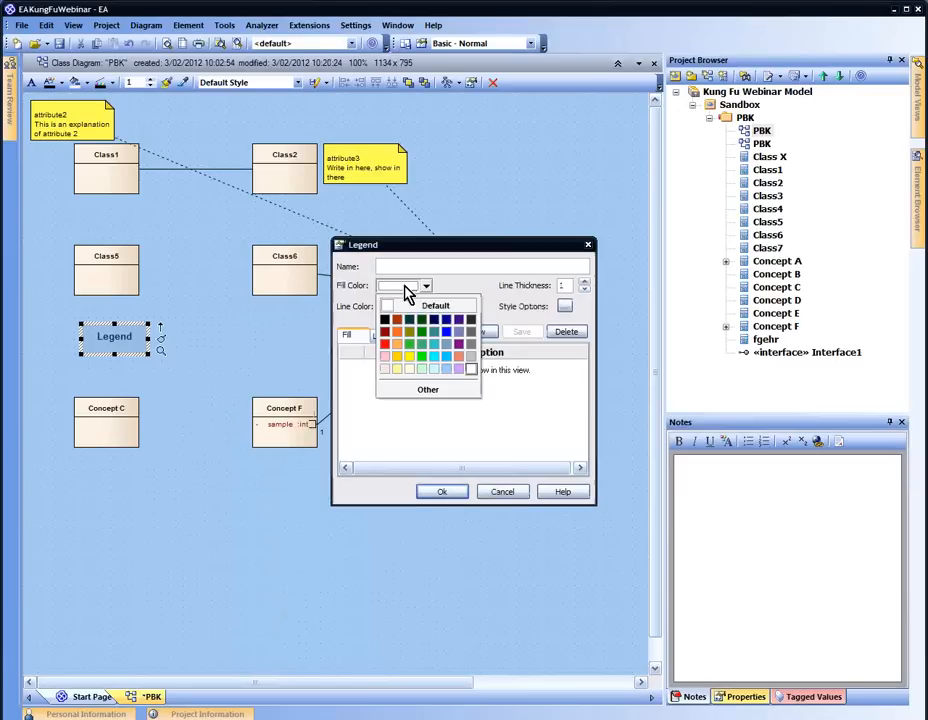
click(400, 337)
click(397, 267)
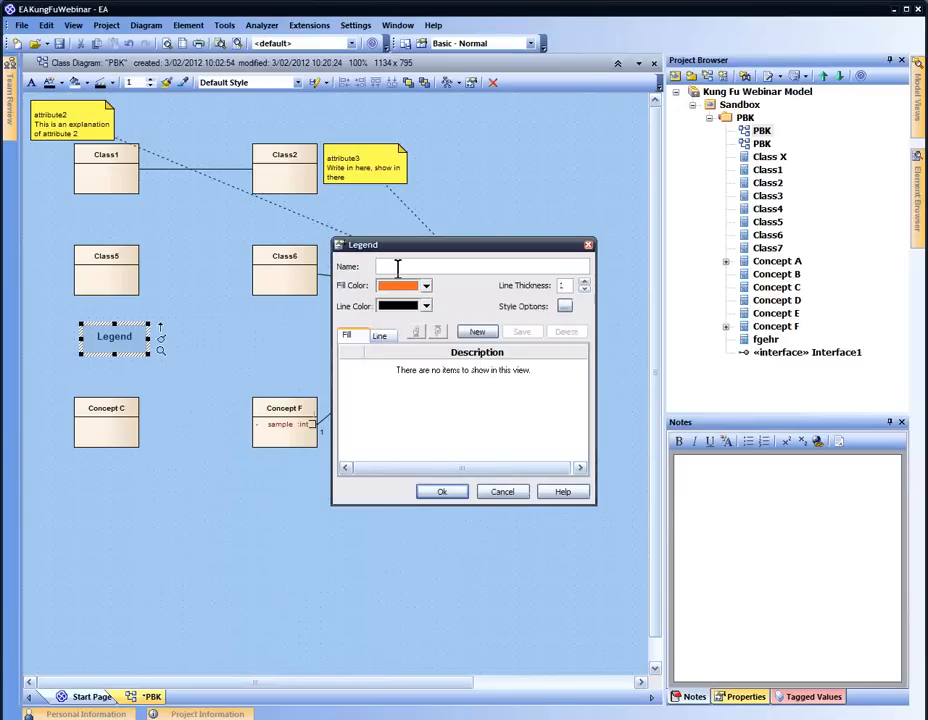
text(Set 1)
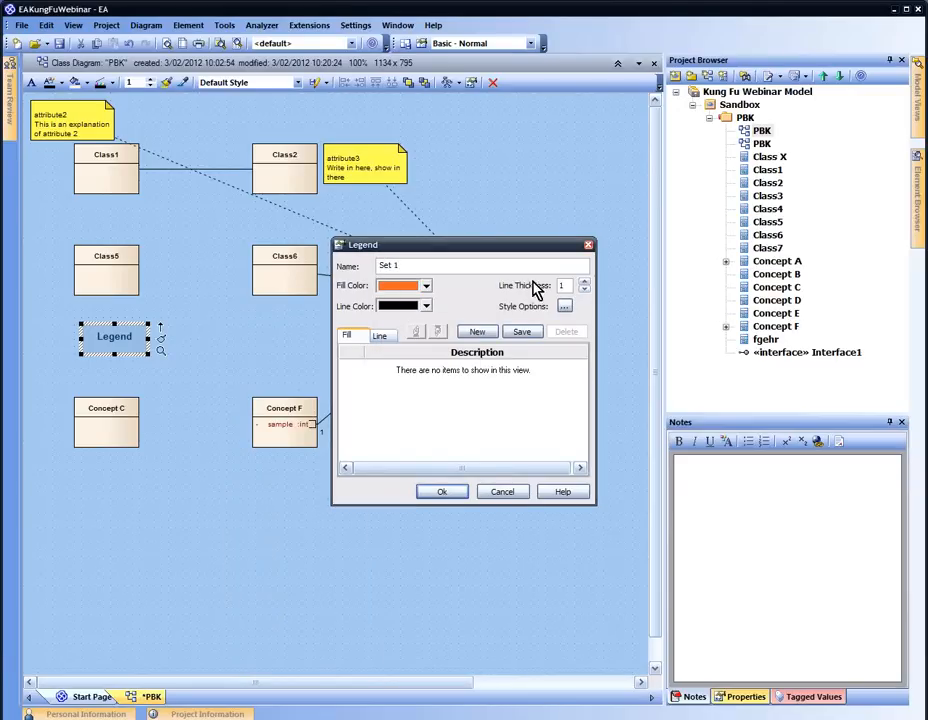
click(520, 333)
Add a green legend entry named 'Set 2' and apply the legend
click(477, 333)
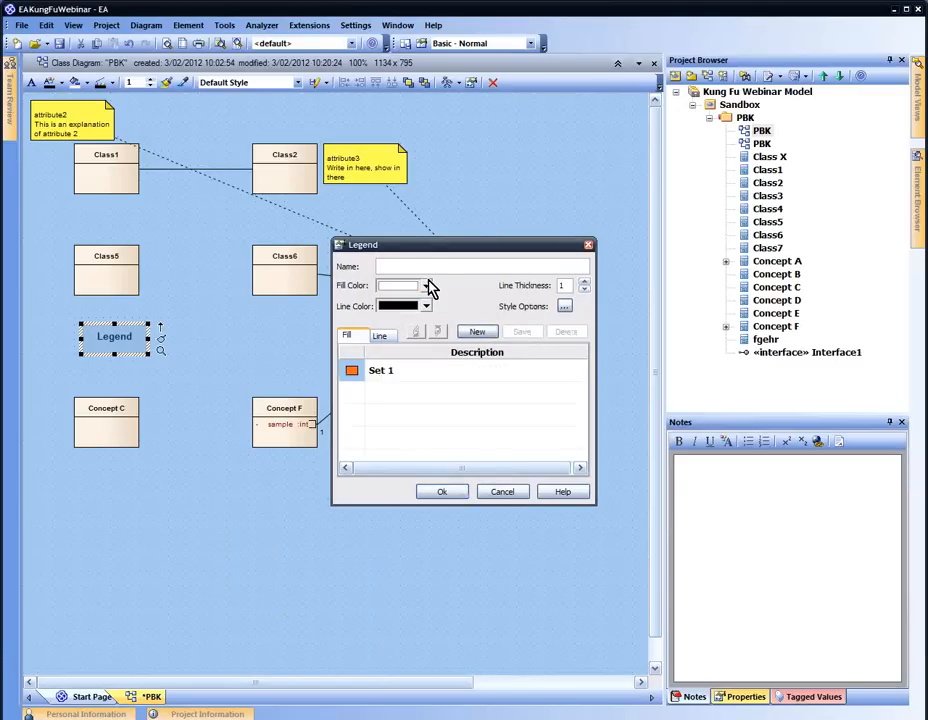
text(ESet 2)
key(BackSpace)
key(BackSpace)
key(BackSpace)
key(BackSpace)
key(BackSpace)
key(BackSpace)
text(Set 2)
click(519, 333)
click(385, 392)
click(424, 285)
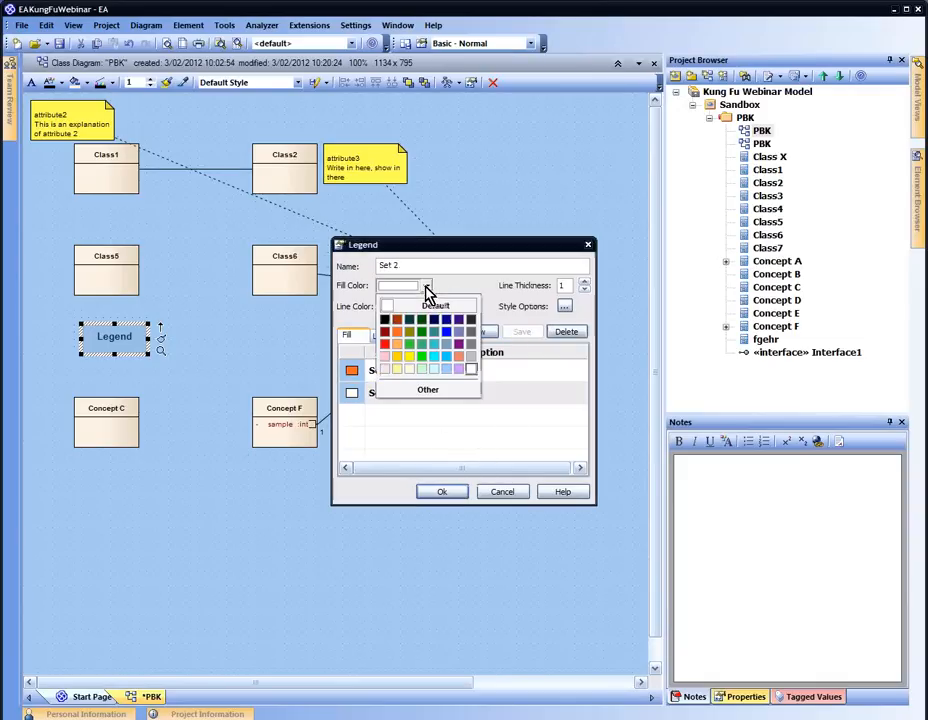
click(432, 358)
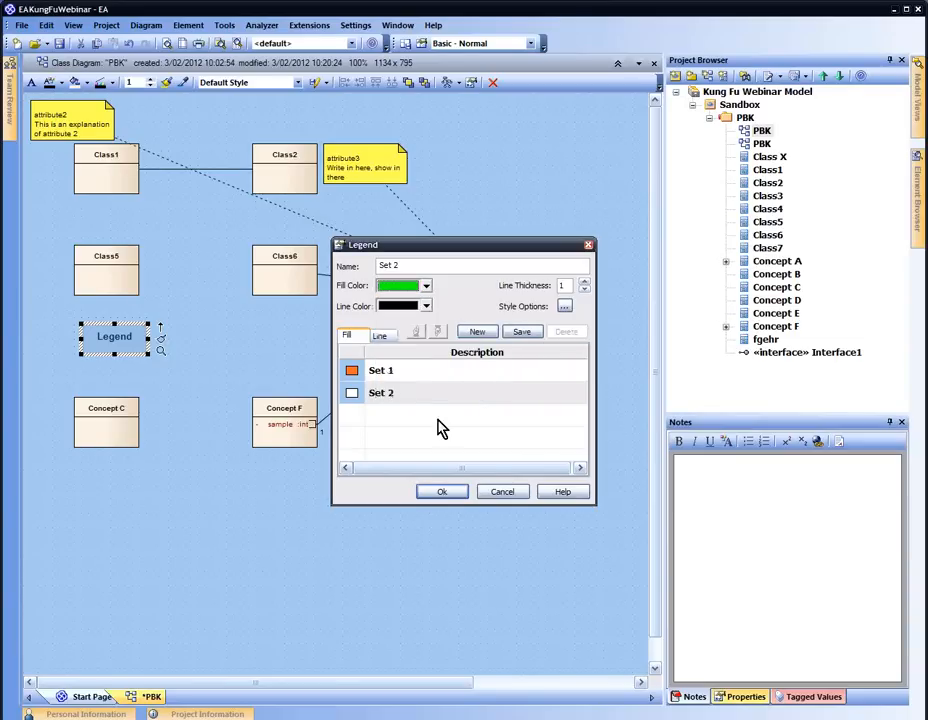
click(521, 331)
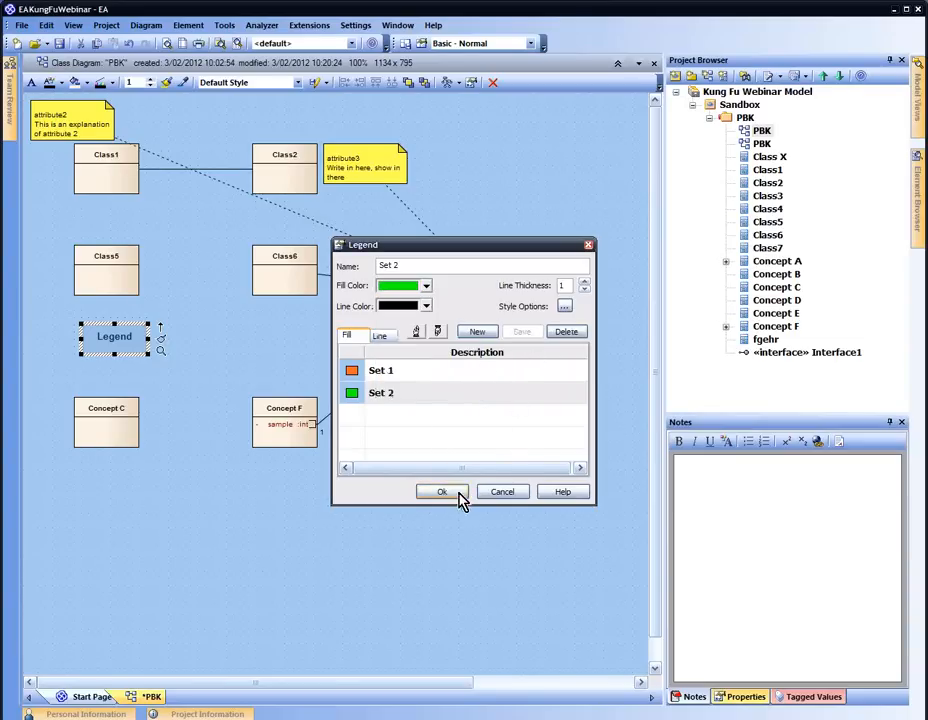
click(441, 491)
Nudge the legend into place and inspect Class5, Class6, fgehr and Concept F
click(259, 343)
drag(118, 358, 101, 346)
click(262, 276)
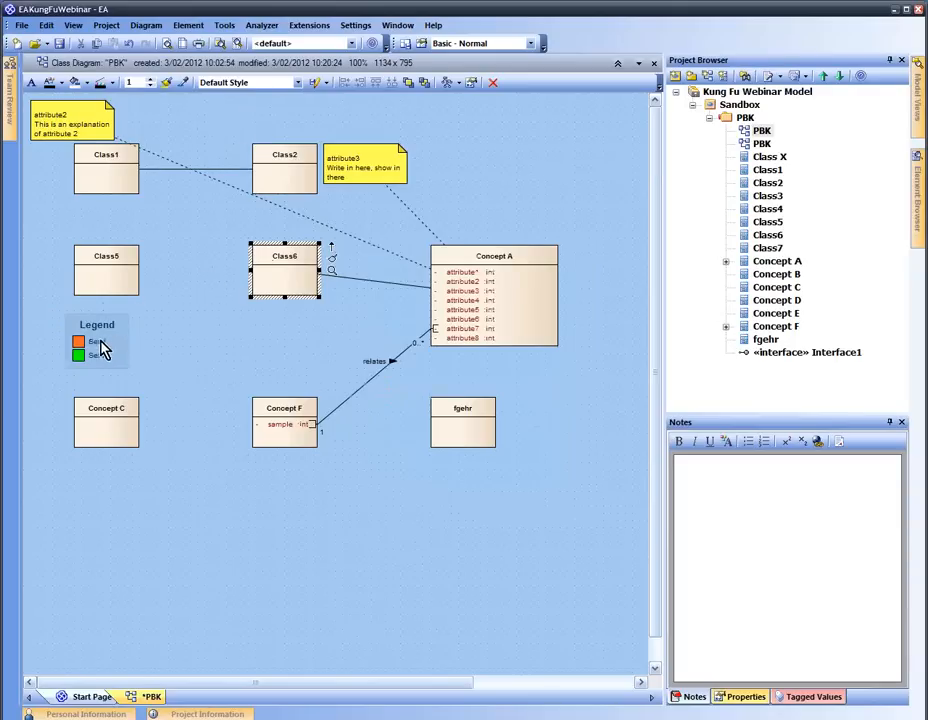
click(198, 260)
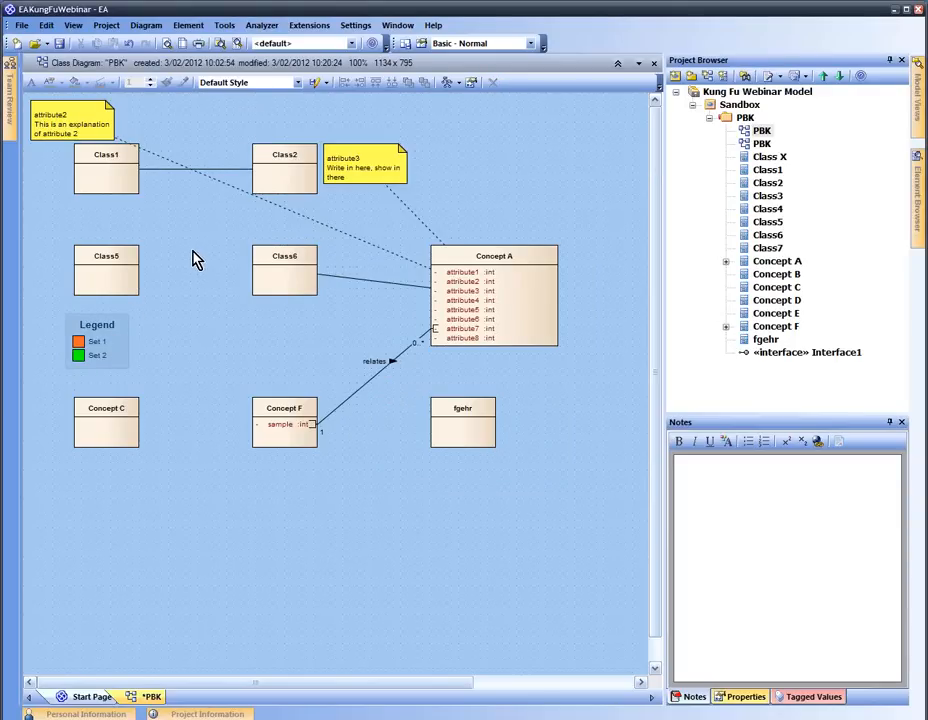
click(127, 264)
click(179, 258)
click(124, 277)
click(293, 289)
click(455, 425)
click(300, 428)
click(305, 342)
click(362, 27)
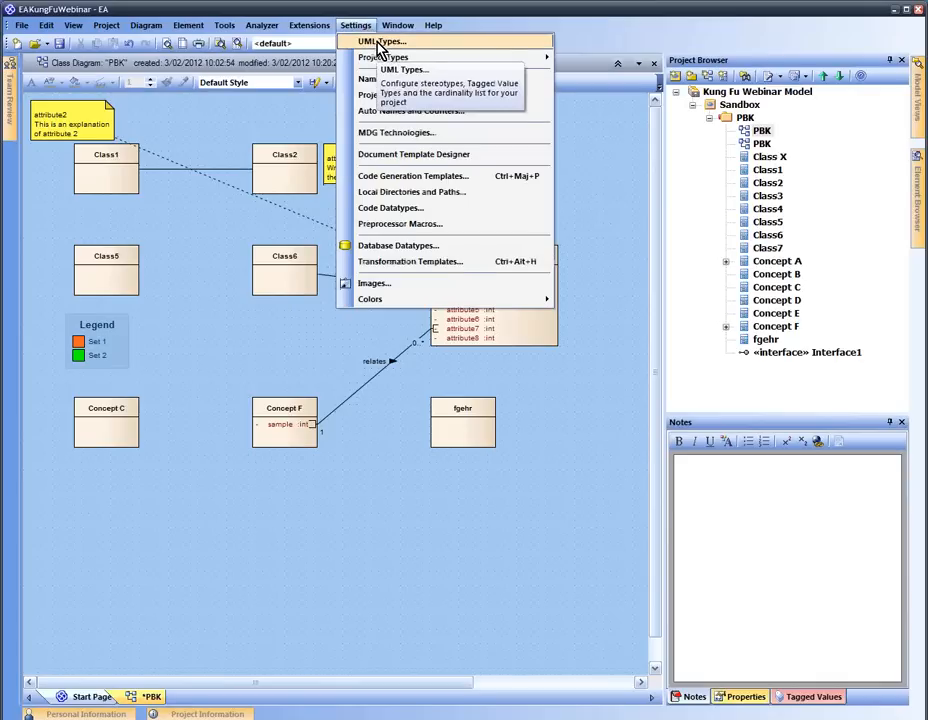
Create a 'party' stereotype with base class 'class' and a green default fill
click(382, 42)
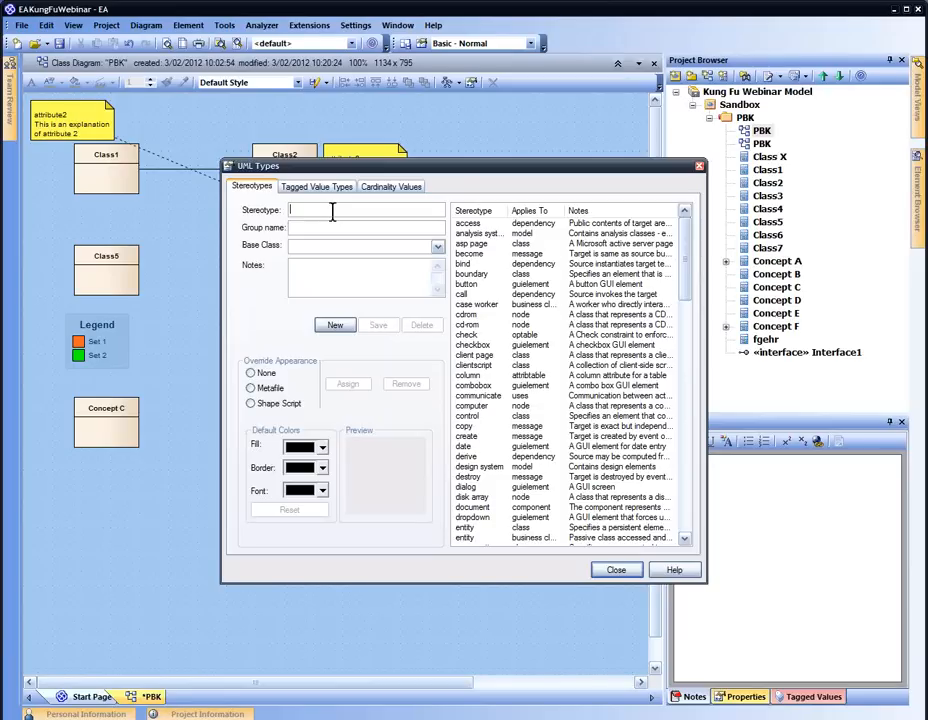
text(pa)
click(437, 245)
text(cl)
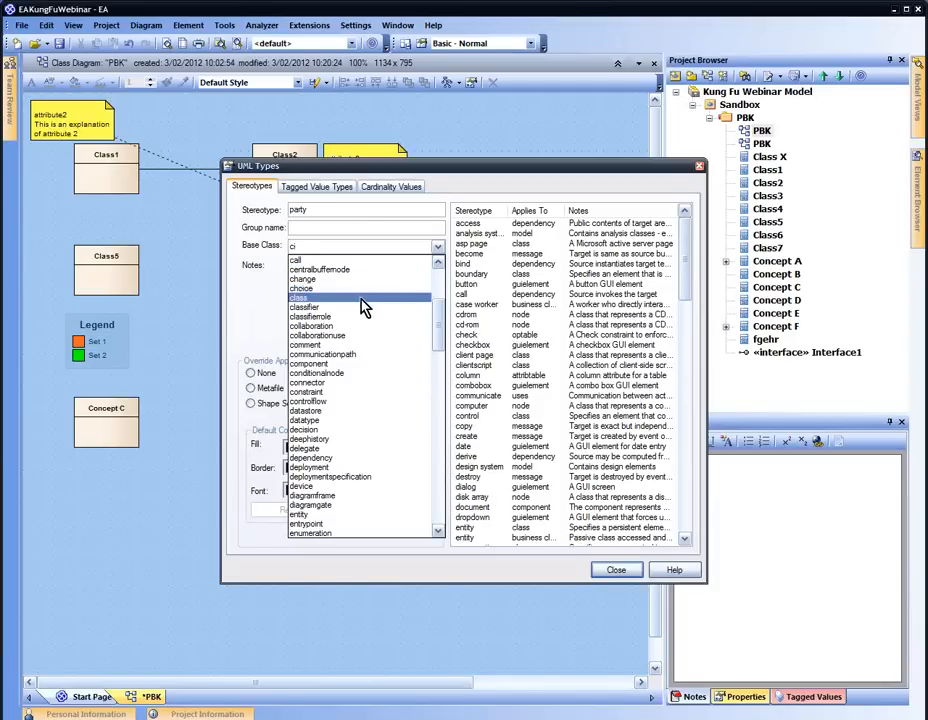
click(362, 299)
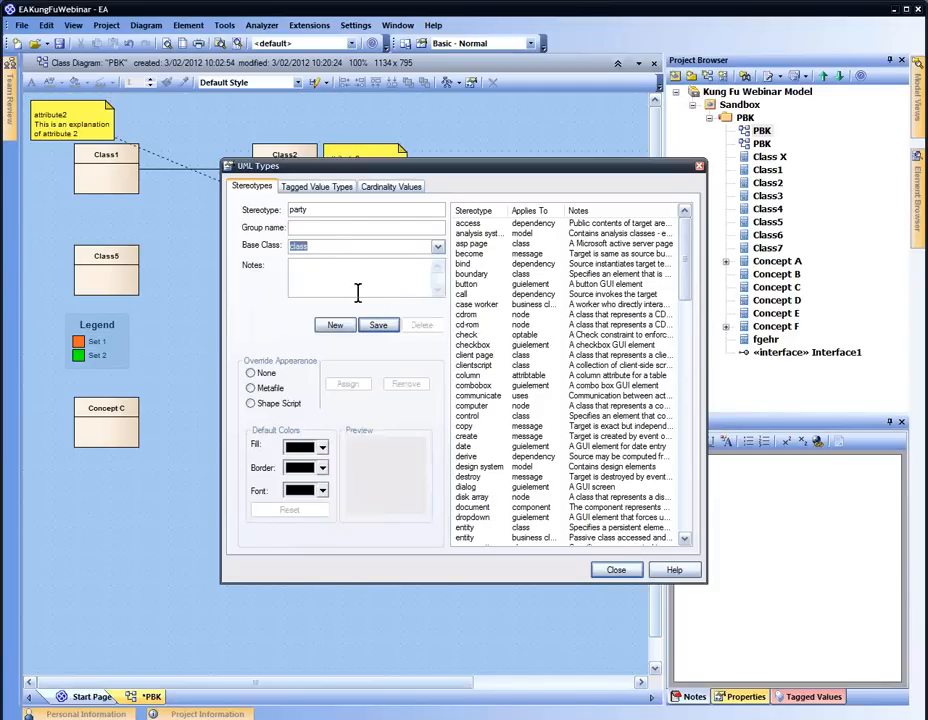
click(379, 326)
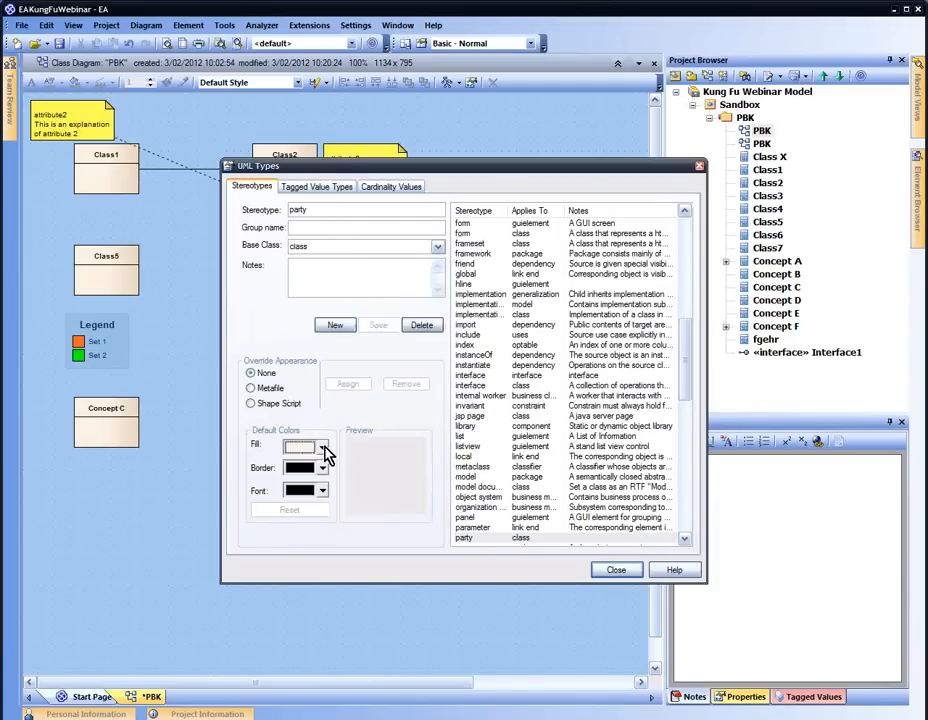
click(323, 447)
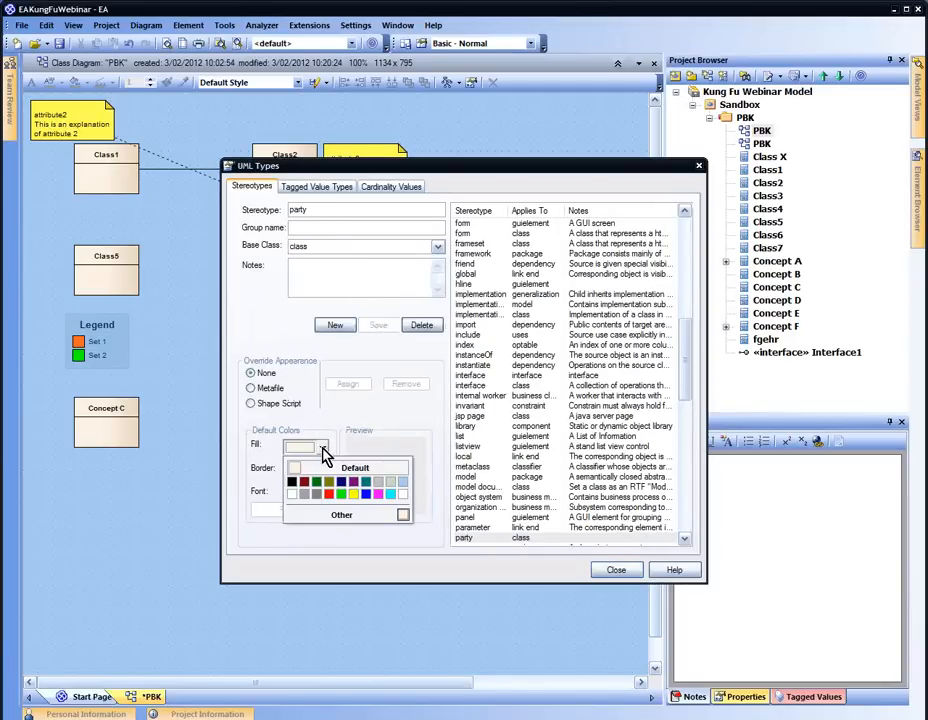
click(341, 495)
click(379, 325)
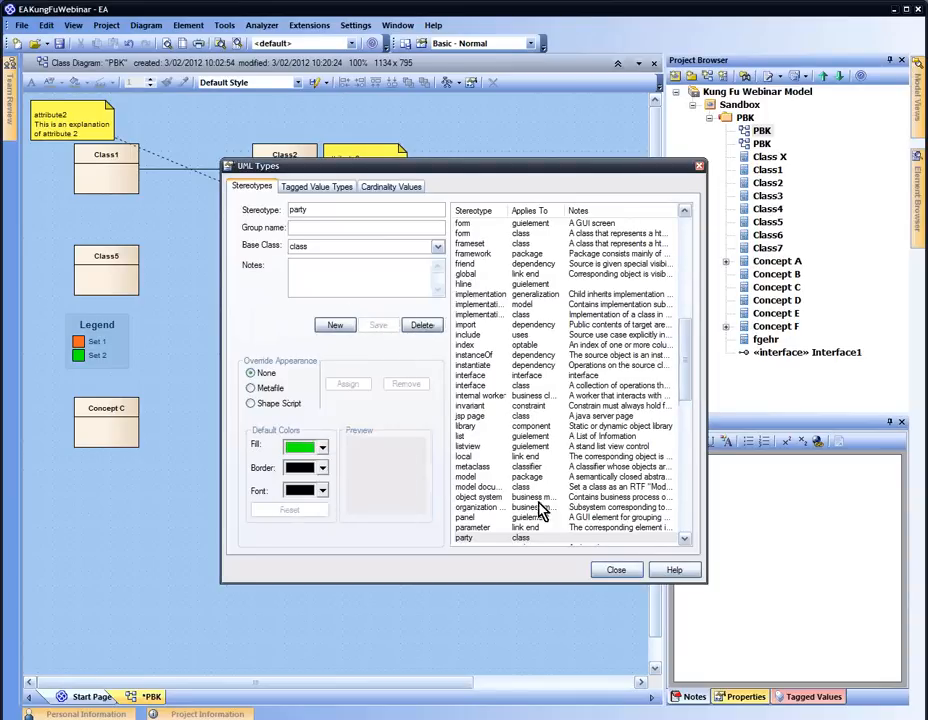
click(616, 570)
Set Class6's stereotype to 'party' in its properties
click(265, 270)
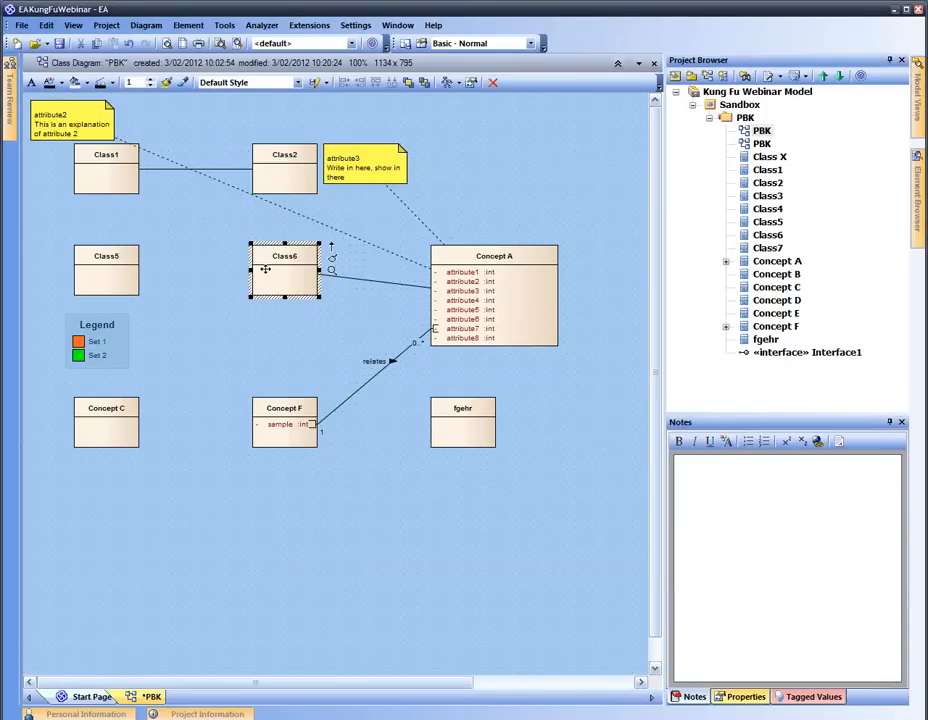
click(767, 677)
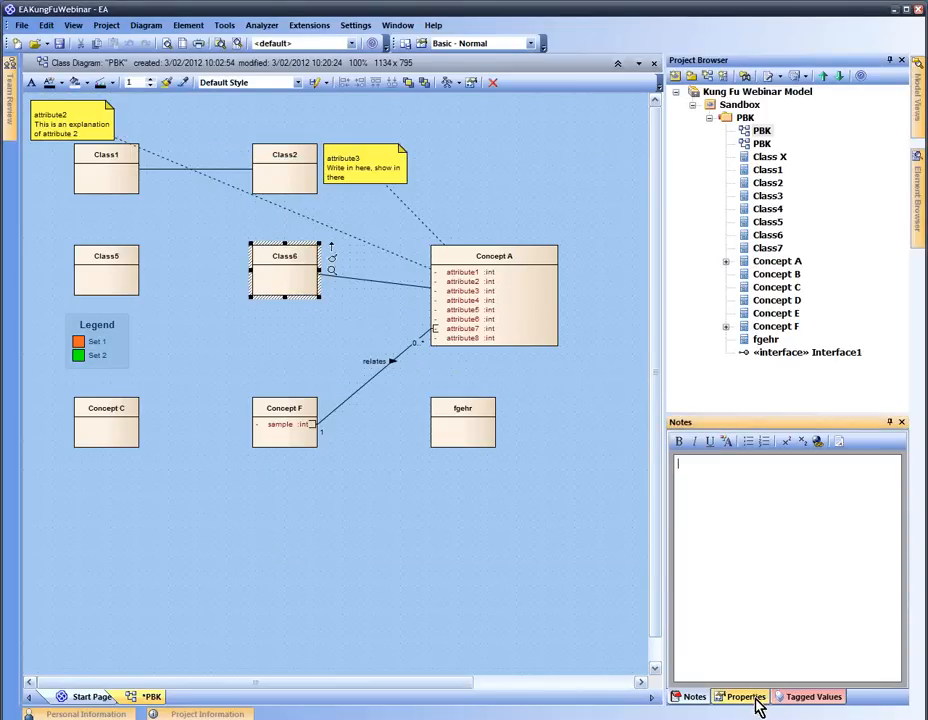
click(757, 704)
click(843, 504)
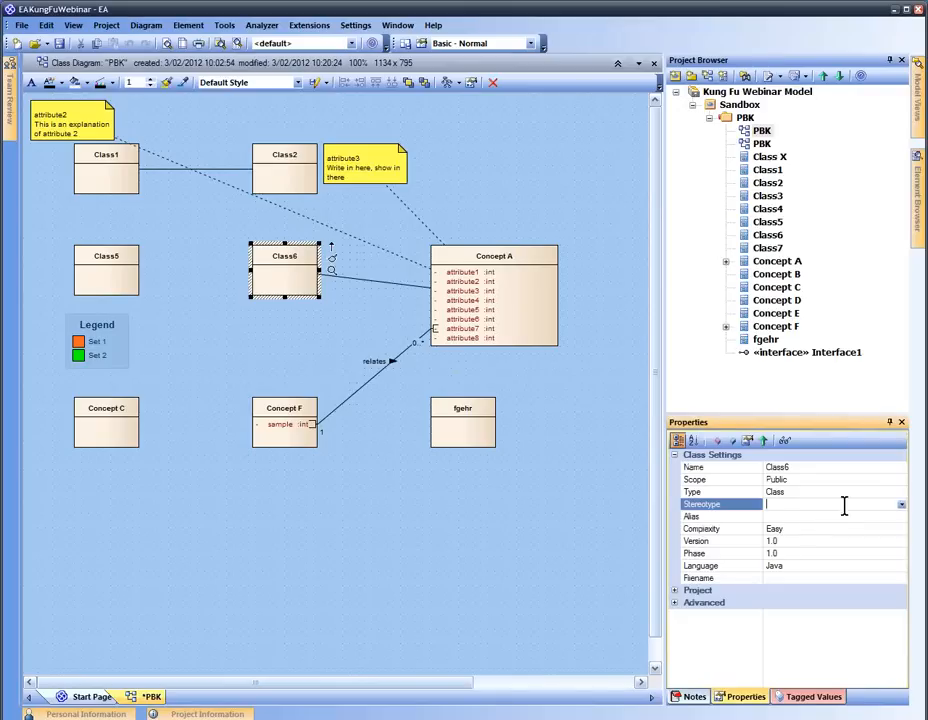
click(902, 506)
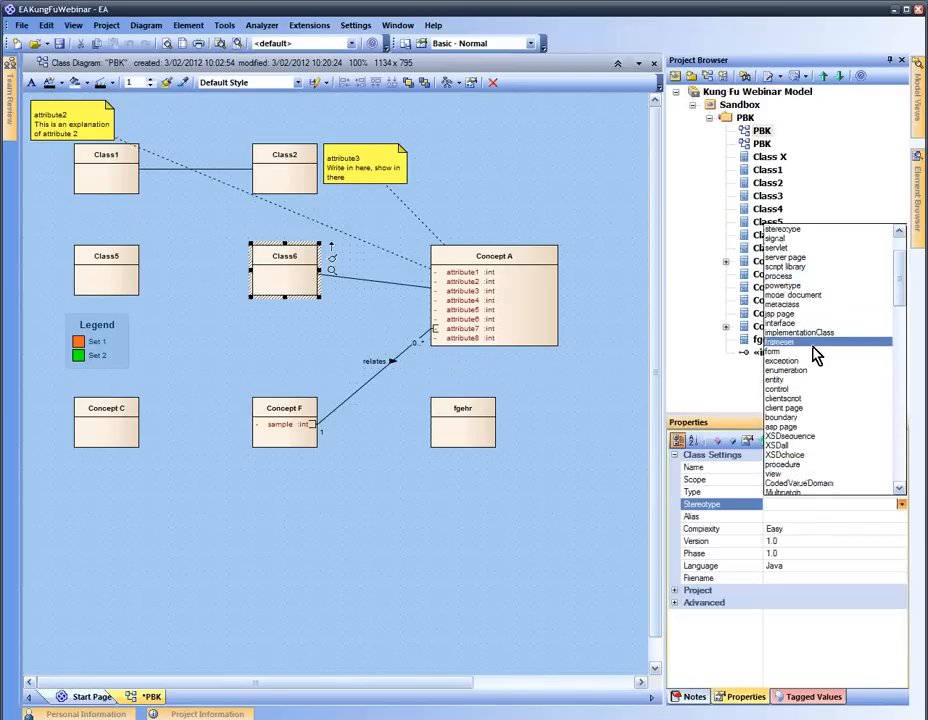
drag(900, 302, 905, 354)
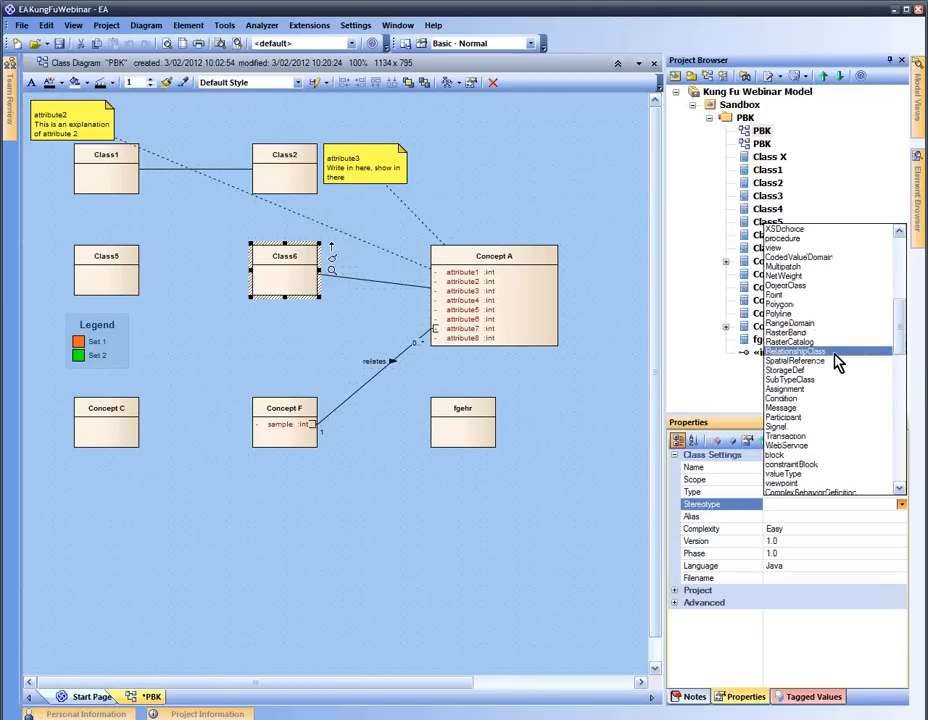
key(p)
key(d)
key(t)
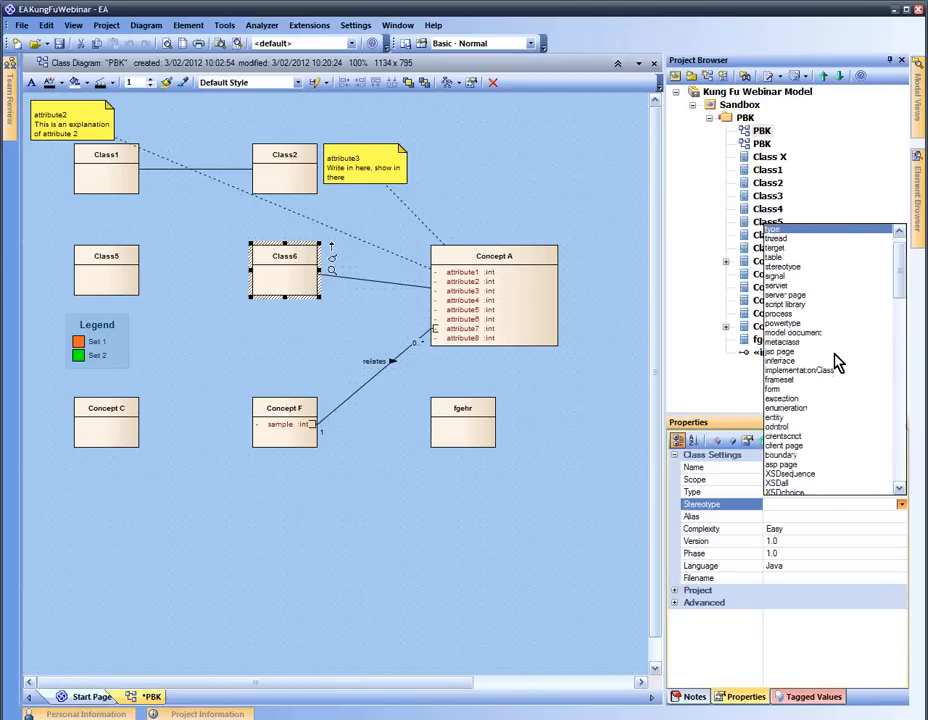
key(p)
key(p)
key(p)
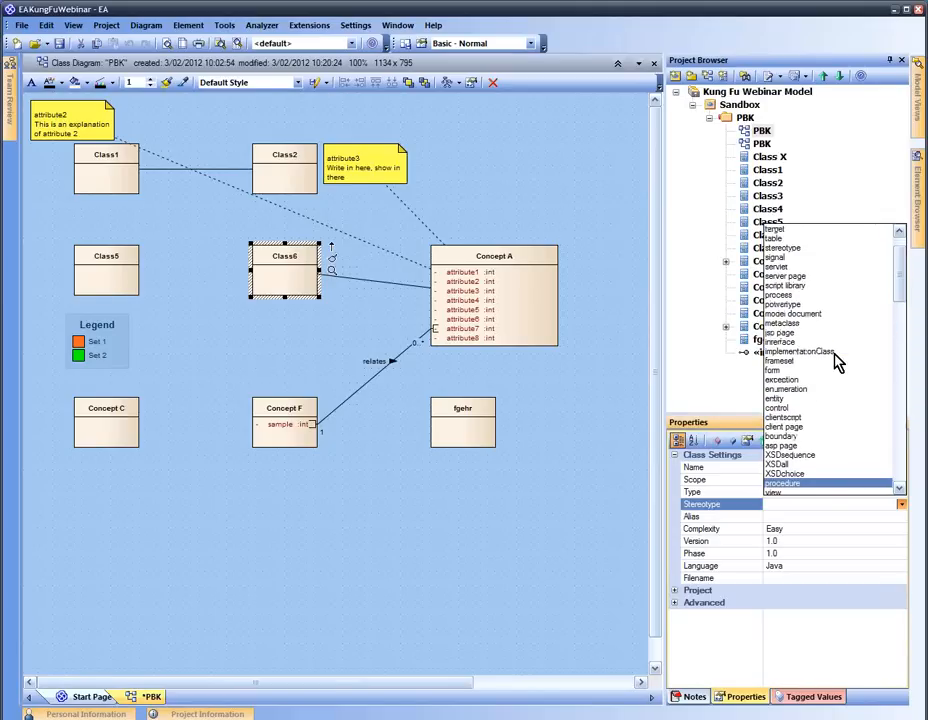
key(p)
key(p)
key(p)
scroll(838, 363, up, 4)
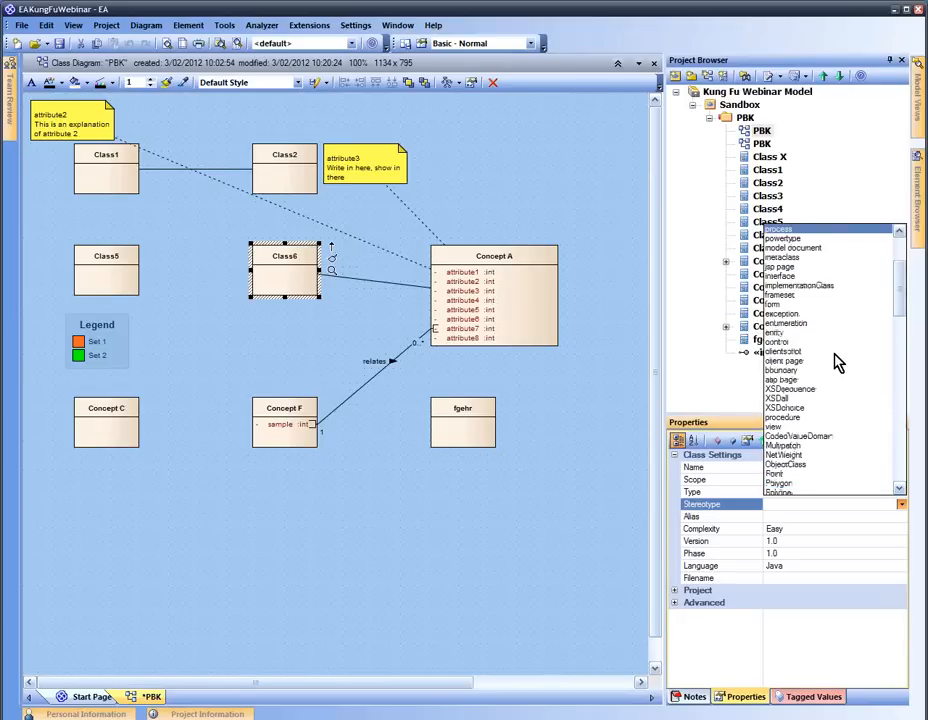
key(p)
key(p)
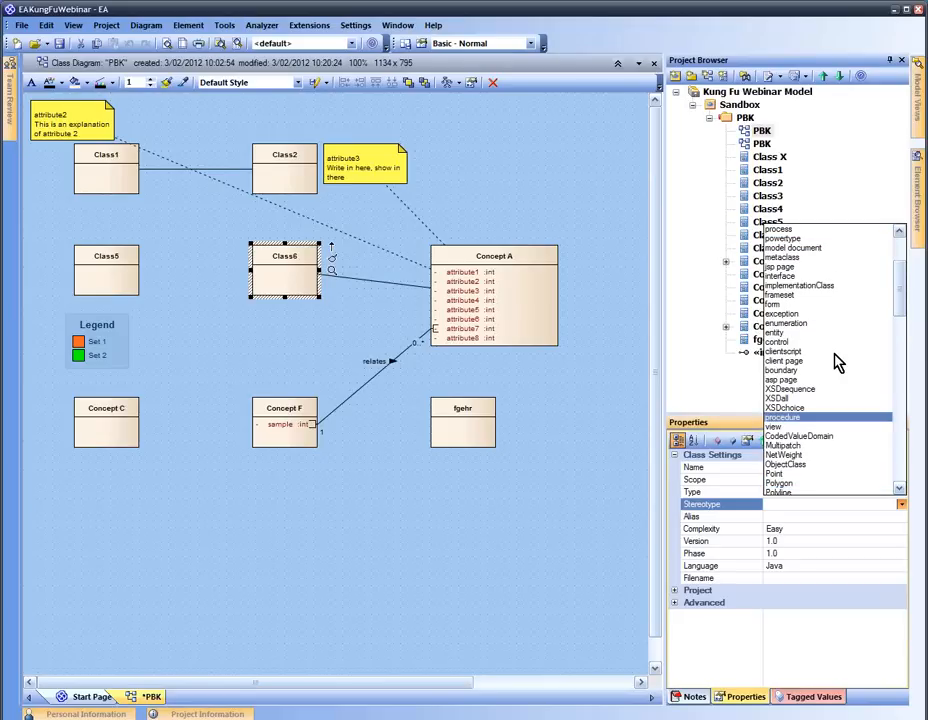
click(790, 502)
text(party)
key(Return)
Set Concept F's stereotype to 'party' as well
click(277, 356)
click(300, 422)
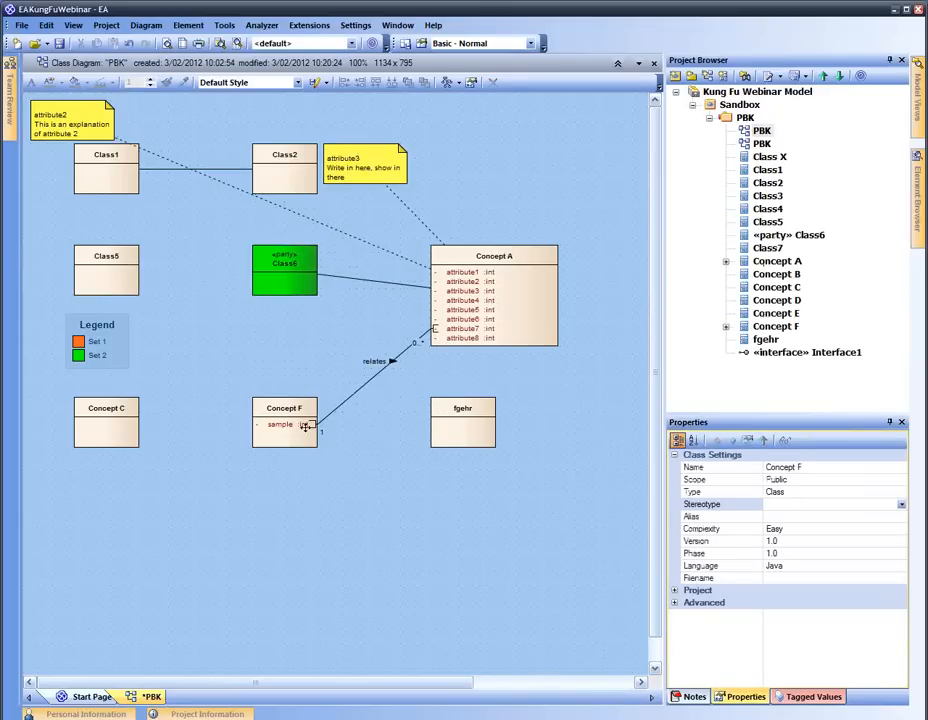
click(801, 501)
text(party)
key(Return)
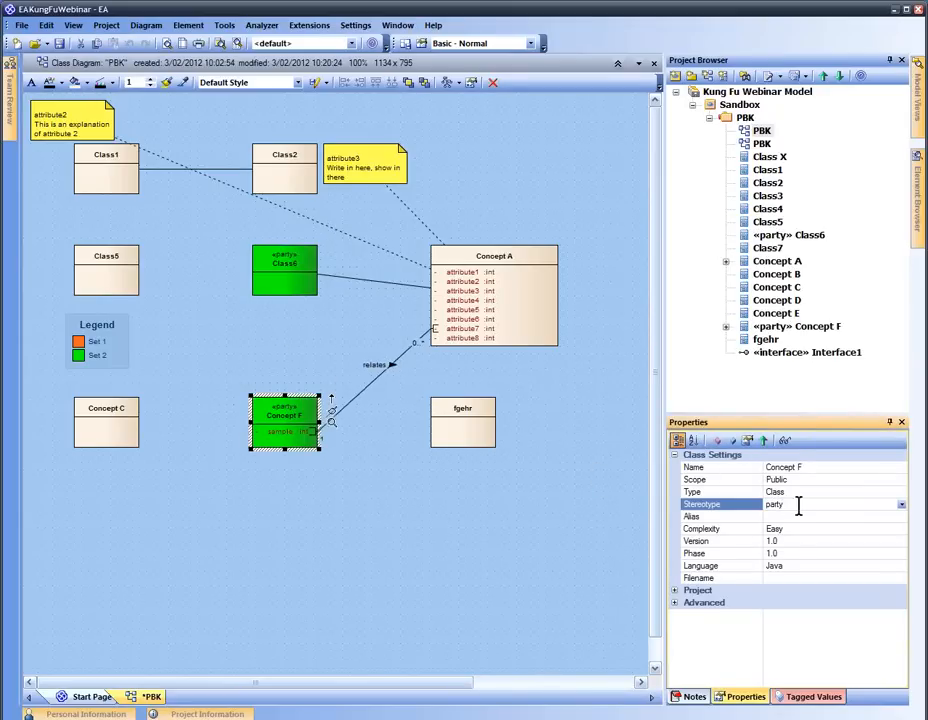
click(95, 341)
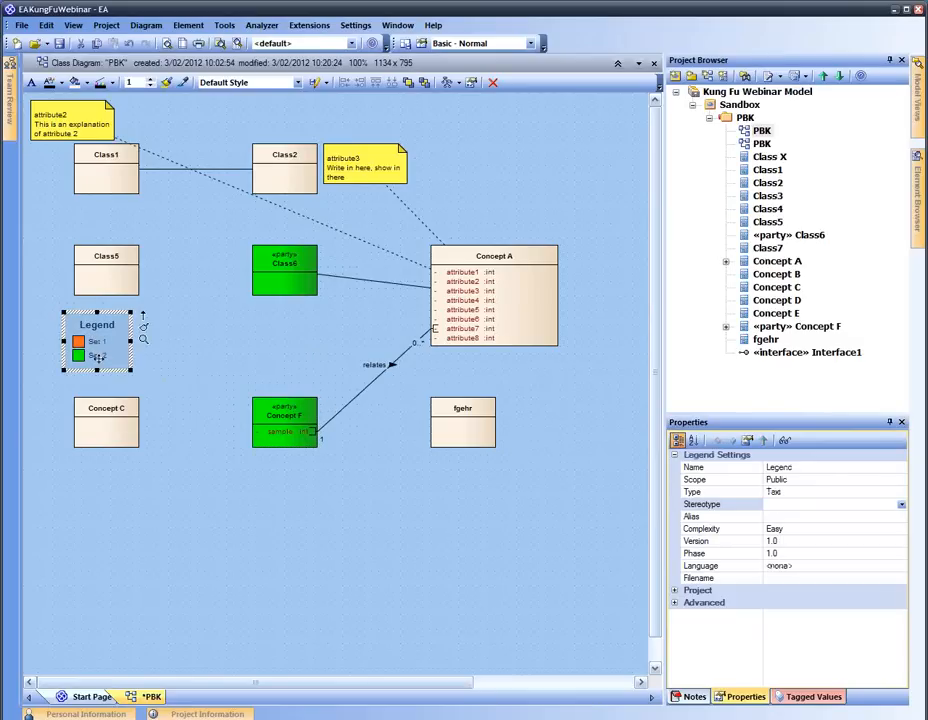
Rename the green legend entry 'Set 2' to 'party' and save it
double_click(97, 345)
click(384, 395)
drag(434, 265, 289, 257)
text(Party)
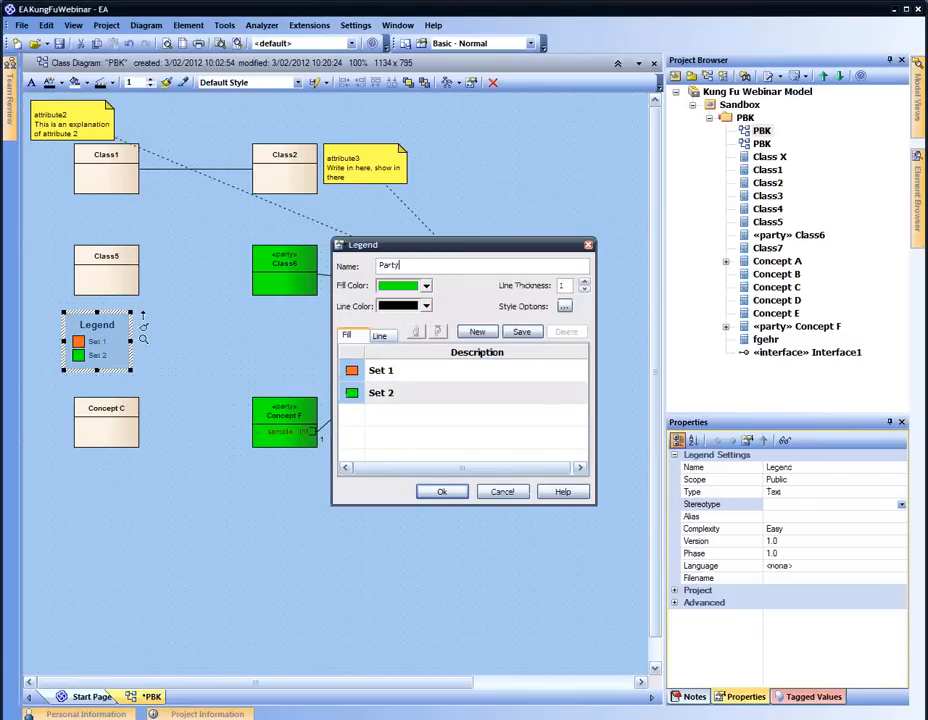
key(BackSpace)
key(BackSpace)
key(BackSpace)
key(BackSpace)
key(BackSpace)
text(party)
click(296, 263)
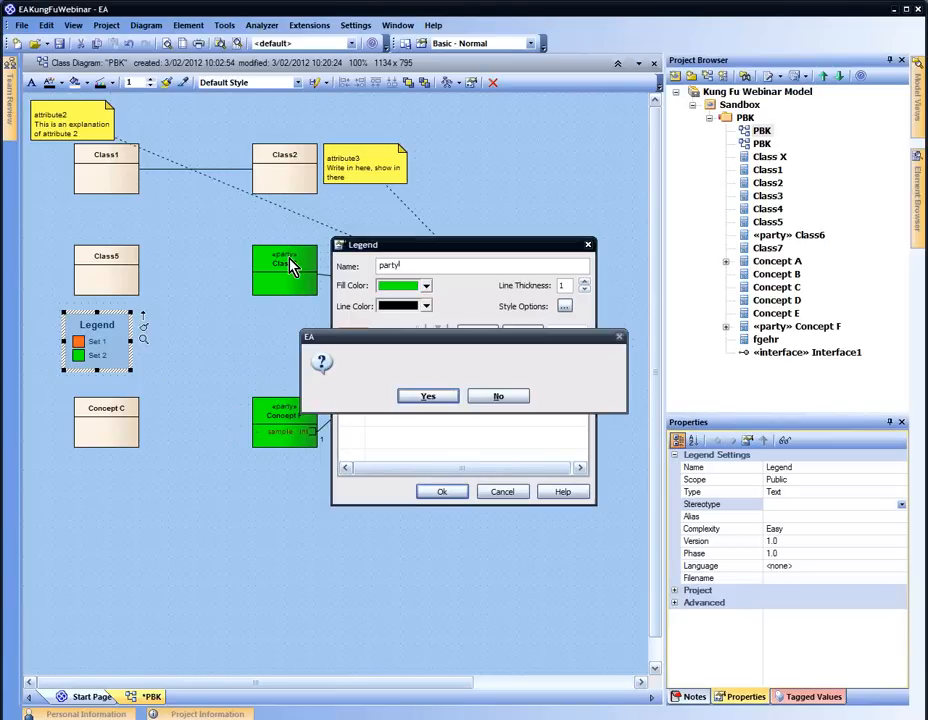
click(428, 394)
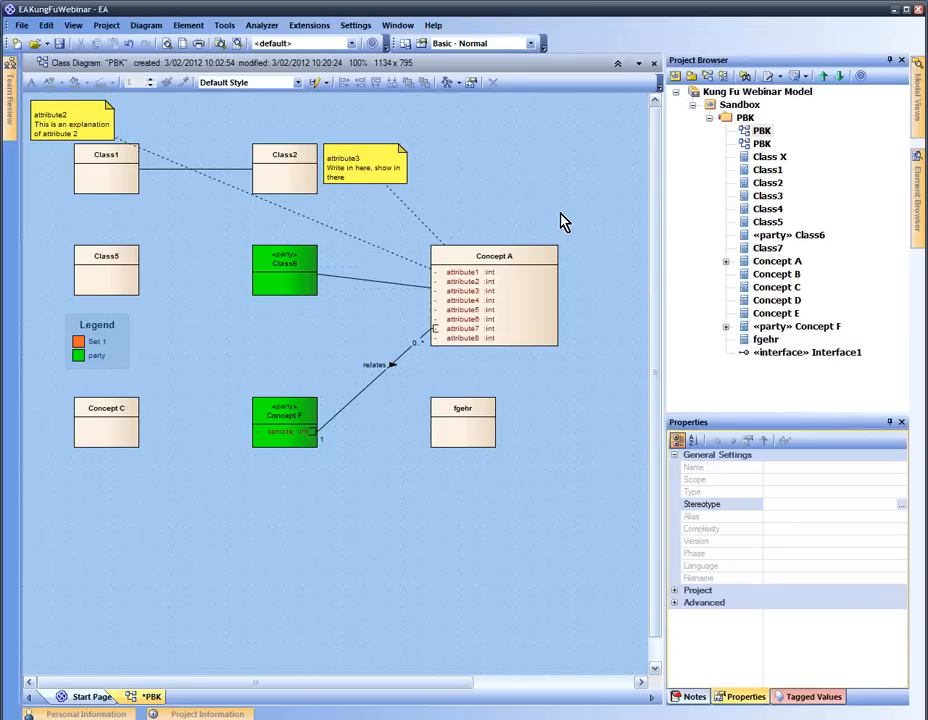
click(74, 25)
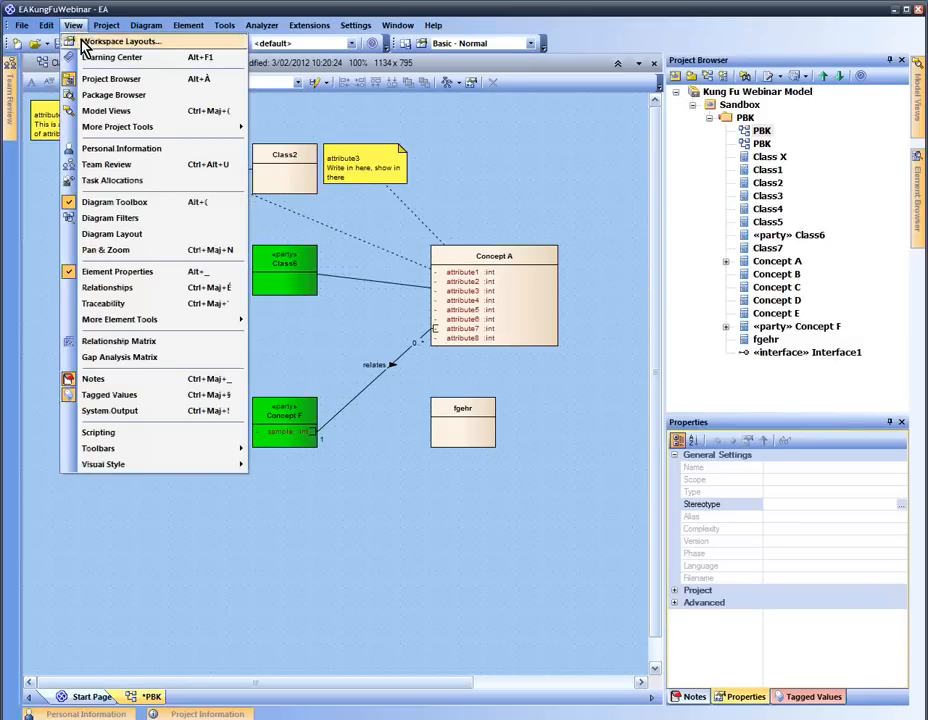
Show the Project Resources panel and expand its Documents group
mouse_move(147, 133)
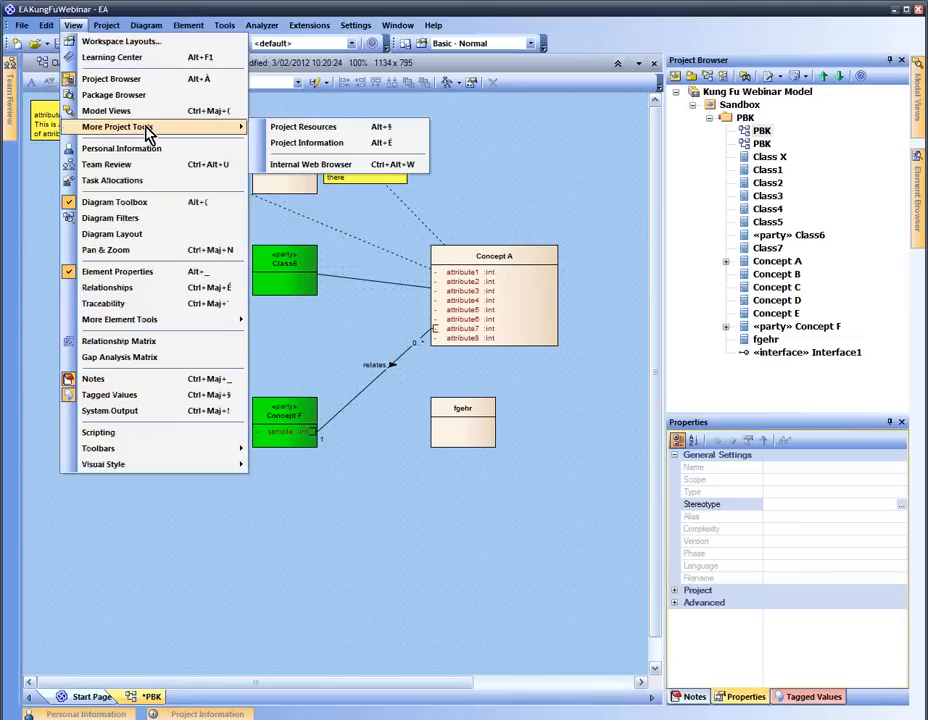
click(302, 132)
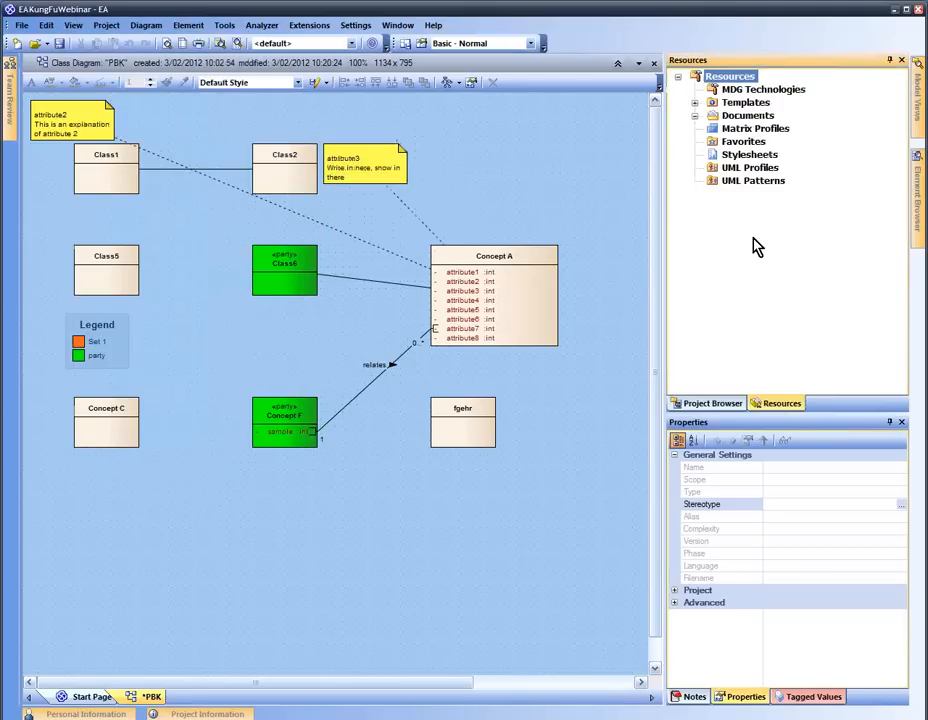
click(695, 116)
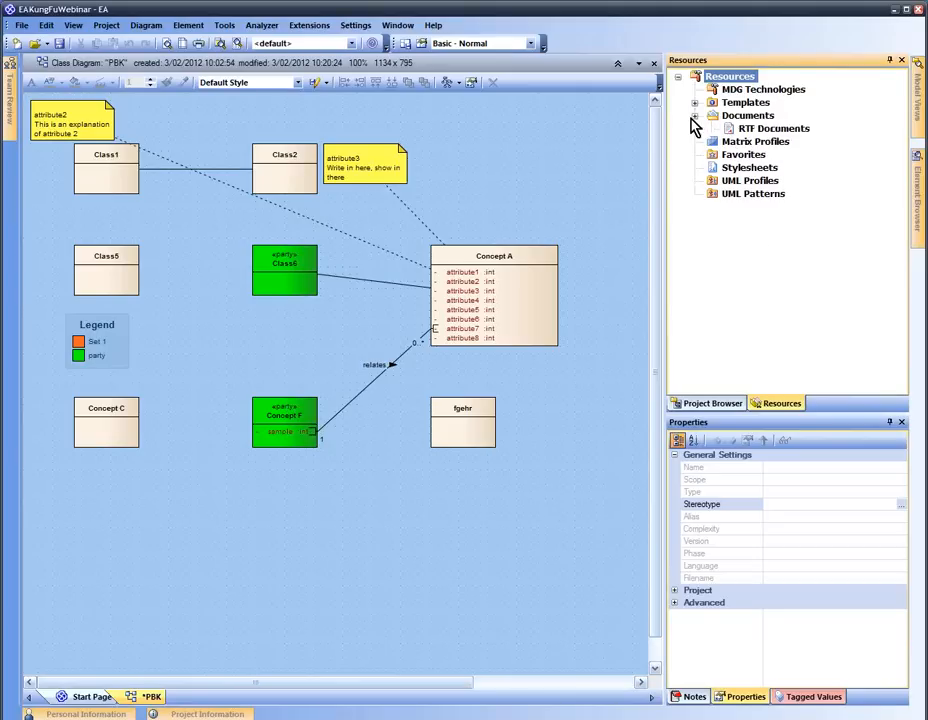
click(727, 117)
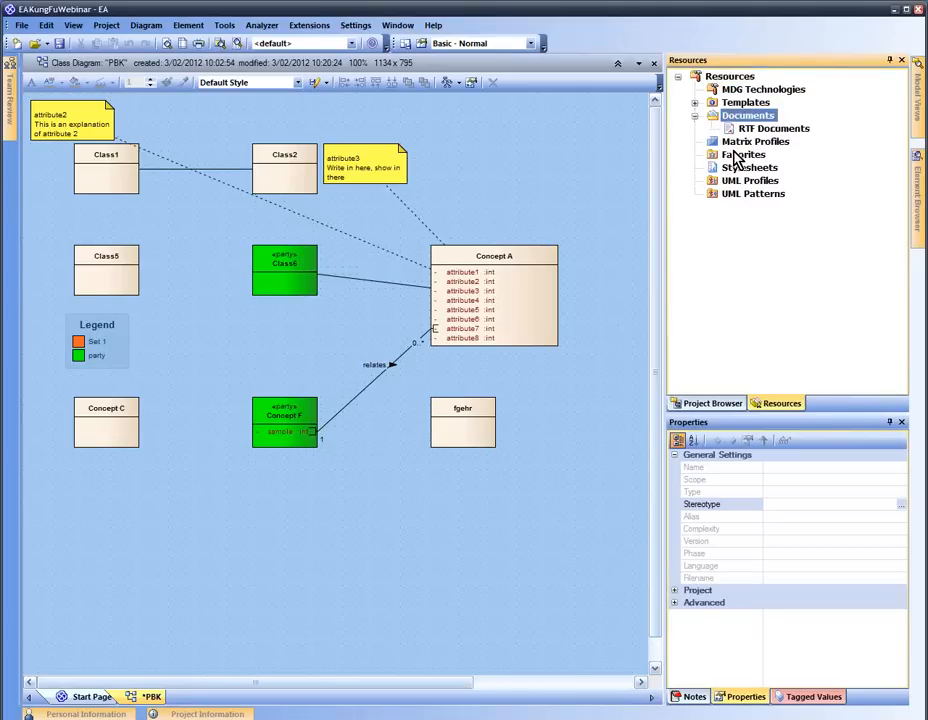
Browse the Matrix Profiles, Favorites, UML Profiles and UML Patterns resource groups
click(740, 146)
click(745, 157)
click(752, 181)
click(765, 195)
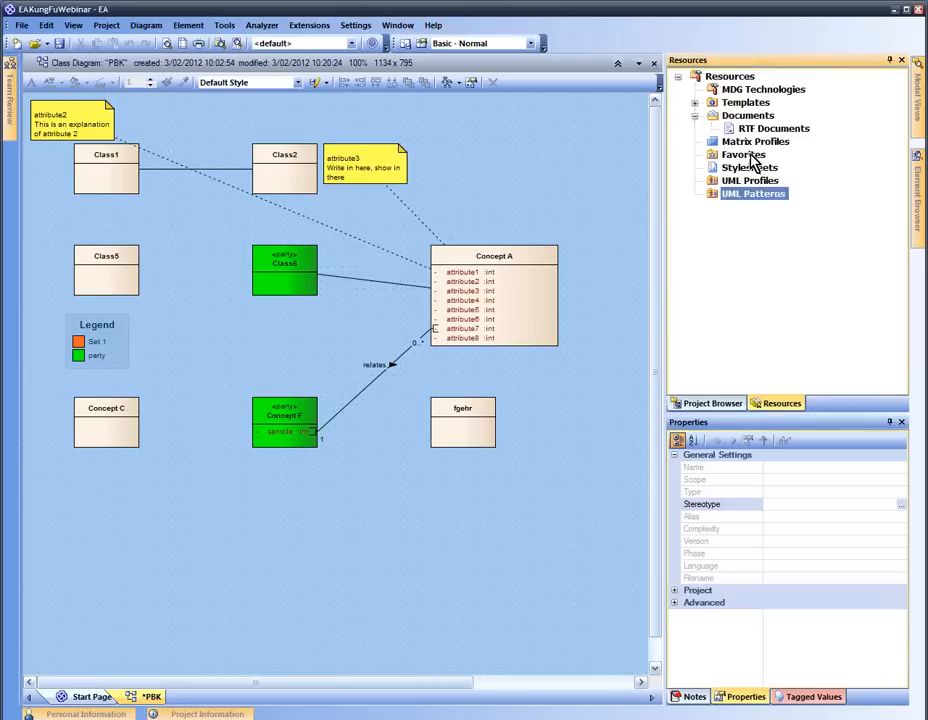
click(747, 144)
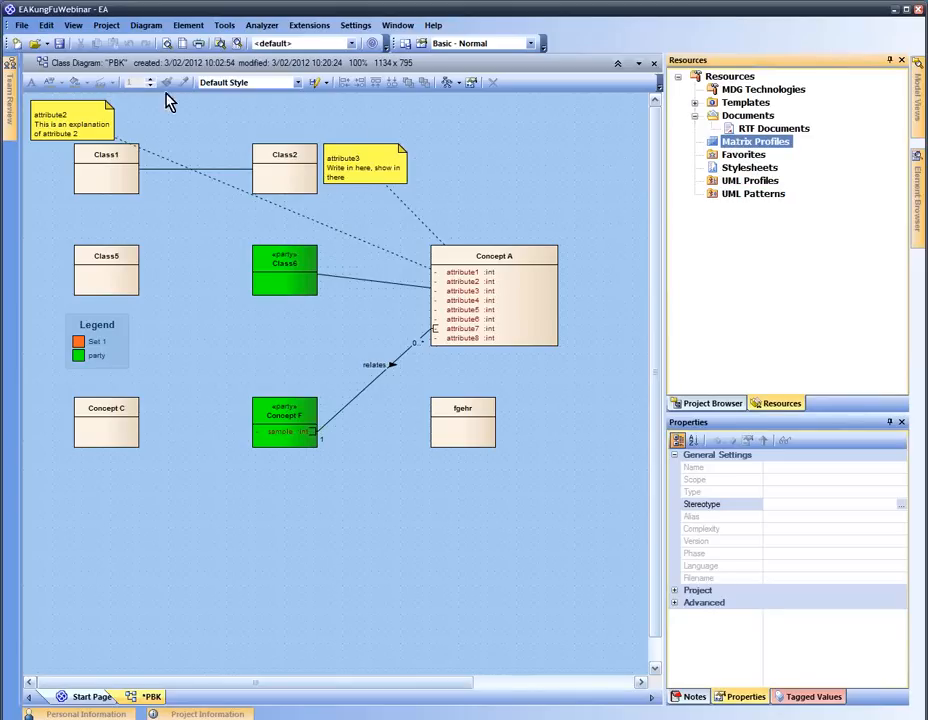
click(73, 25)
mouse_move(110, 135)
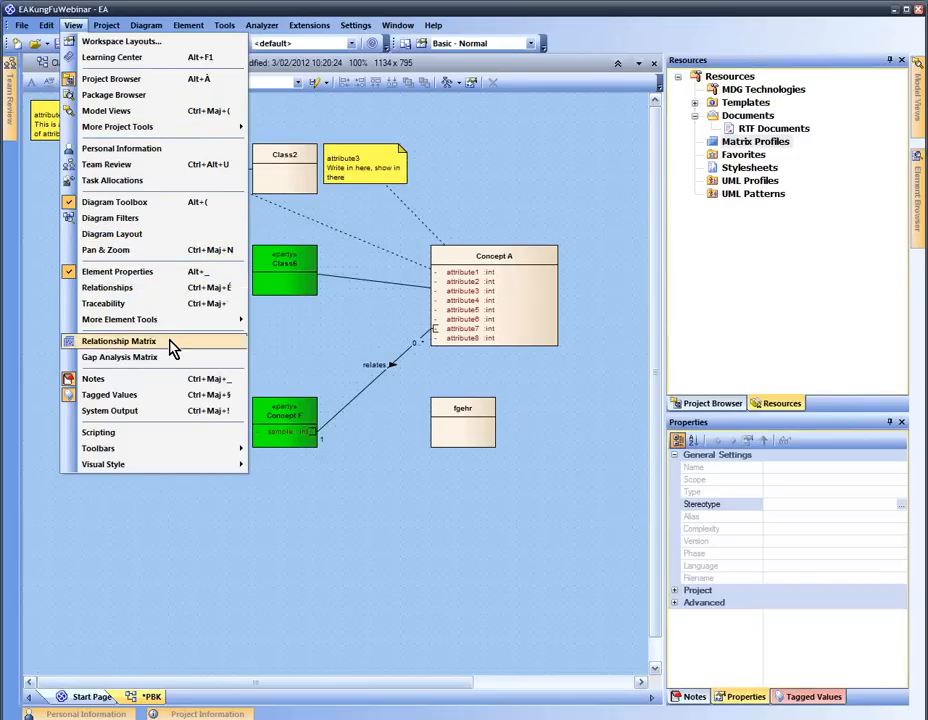
Start a new relationship matrix with the PBK package under Sandbox as its source
click(120, 341)
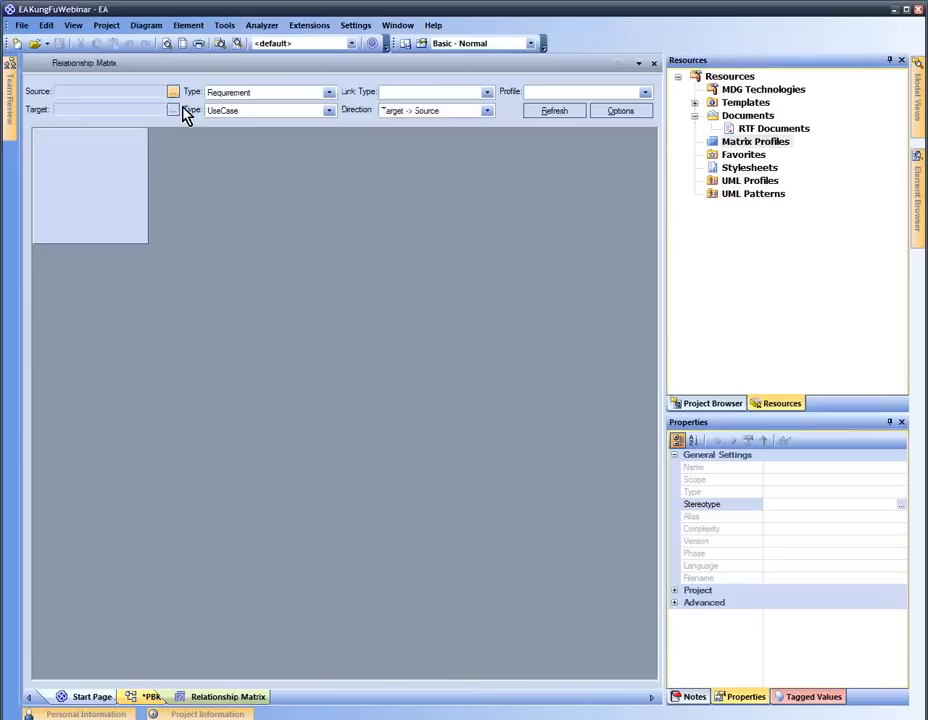
click(173, 92)
click(145, 98)
click(174, 92)
click(207, 110)
click(378, 265)
click(395, 277)
click(430, 277)
click(446, 288)
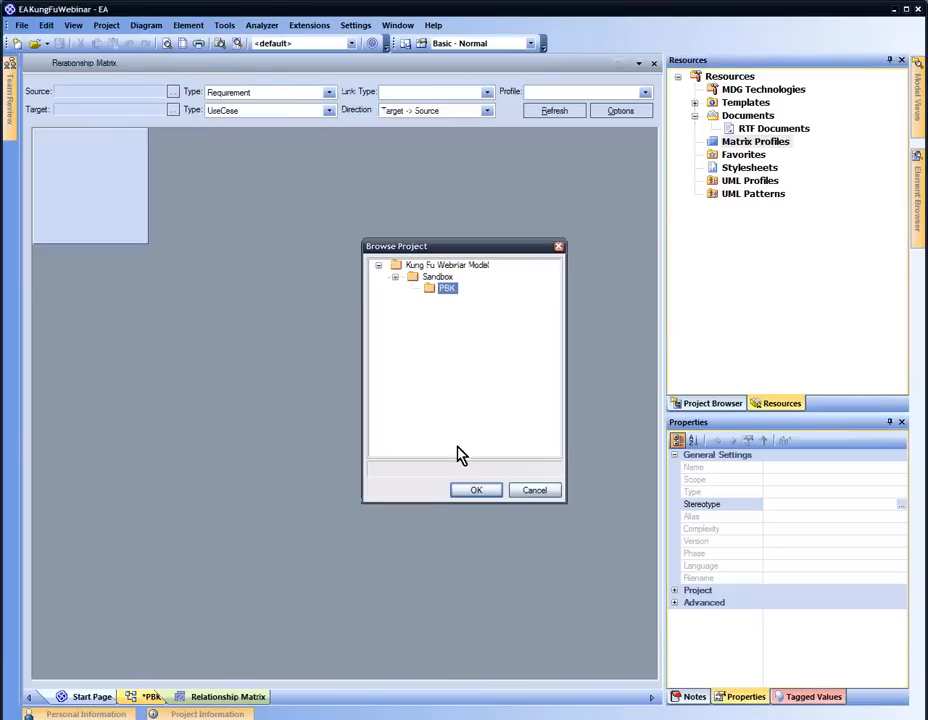
click(477, 490)
Set the matrix target package to PBK as well
click(174, 110)
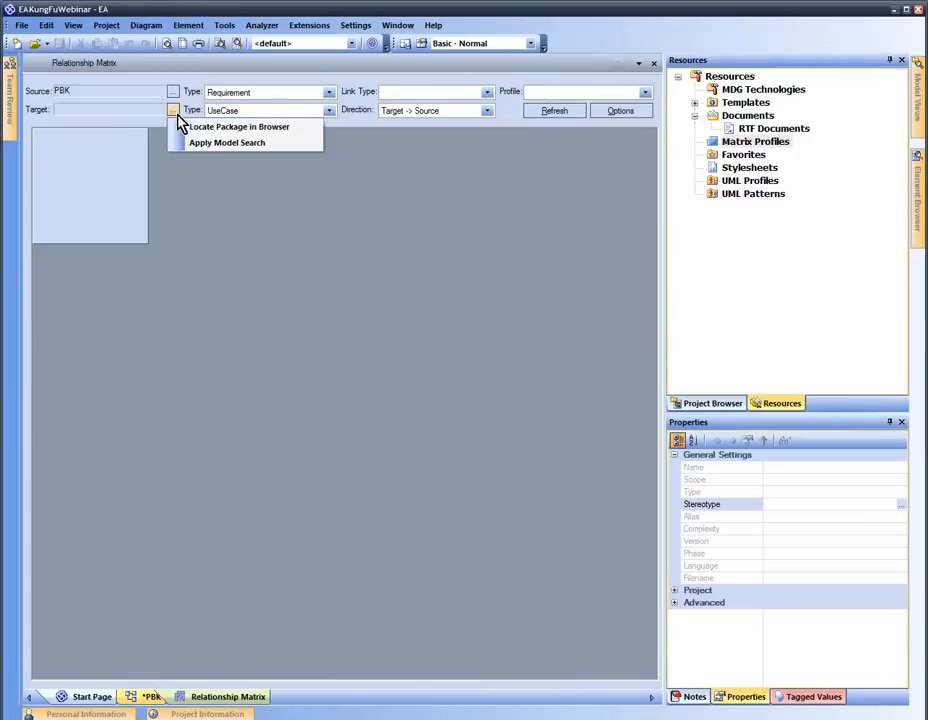
click(201, 127)
click(378, 265)
double_click(430, 277)
click(446, 288)
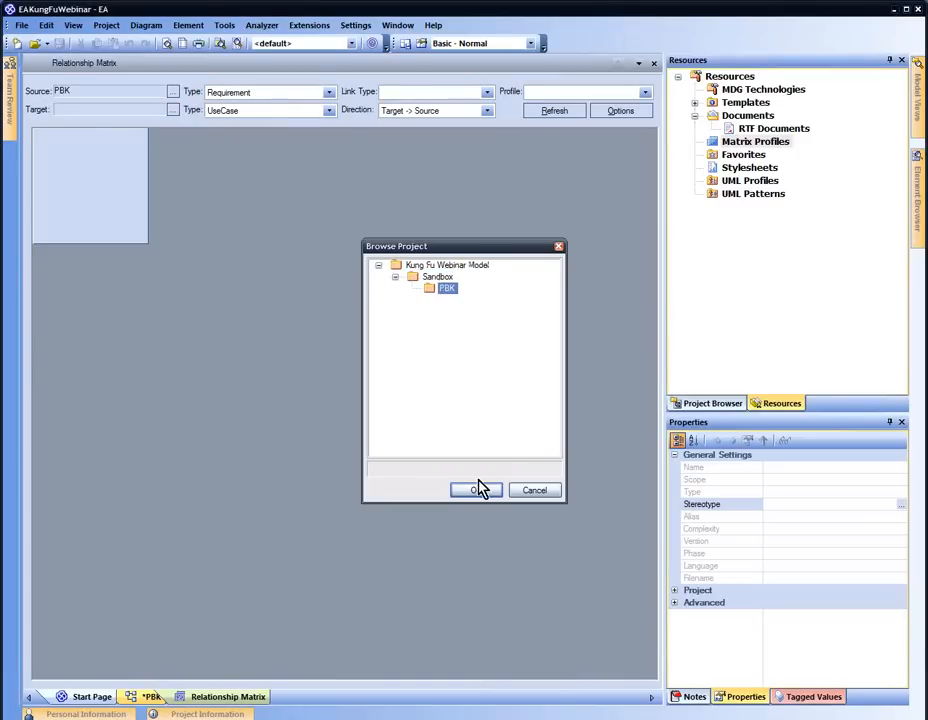
click(484, 491)
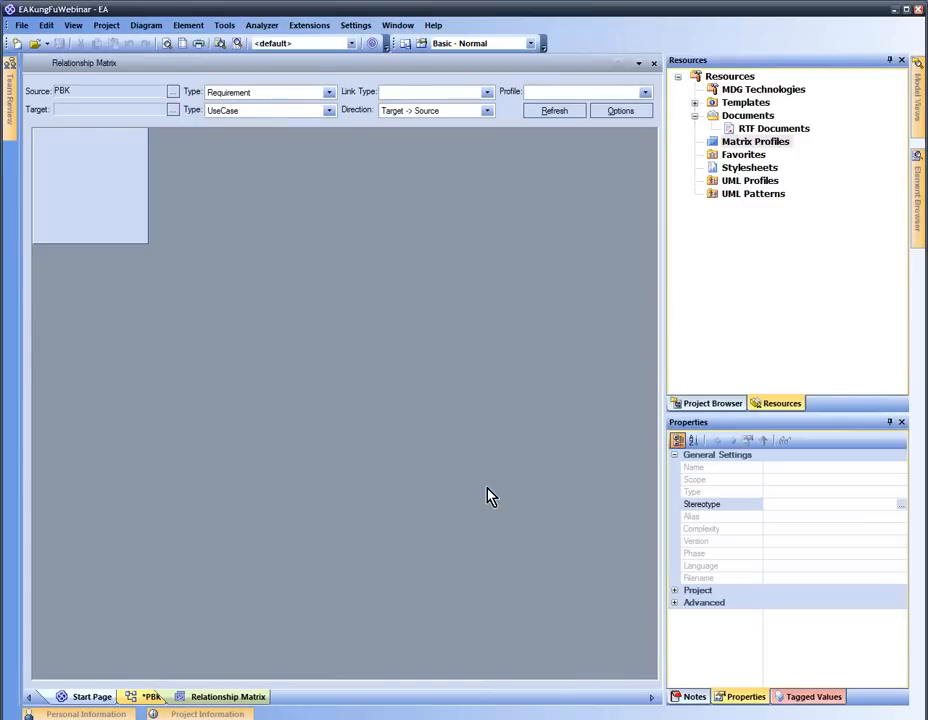
Set both the source and target element types to Class
click(328, 92)
scroll(285, 190, up, 10)
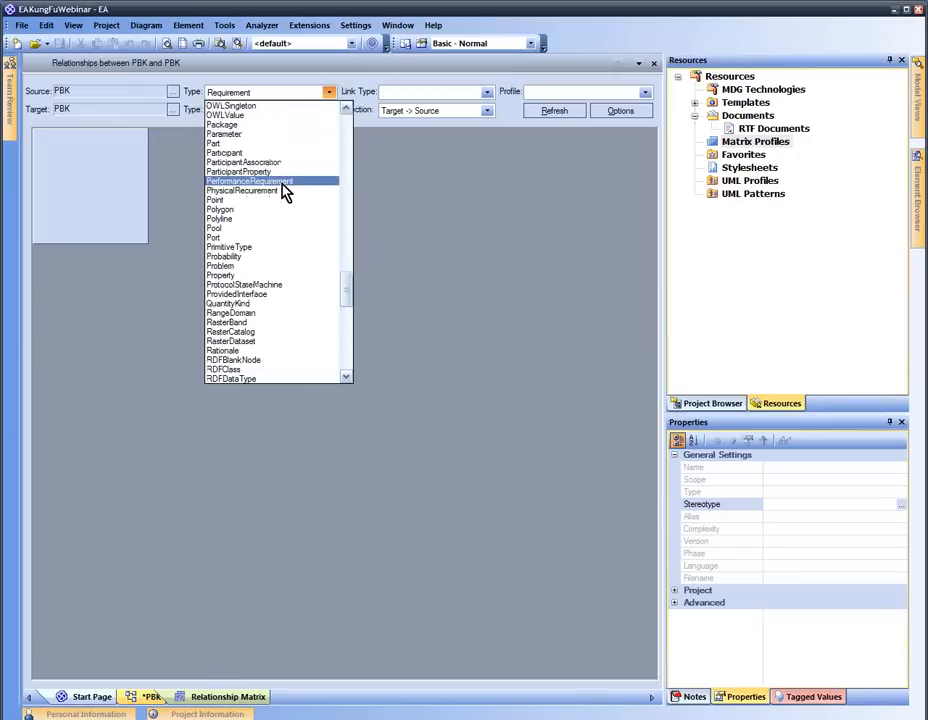
scroll(287, 188, up, 15)
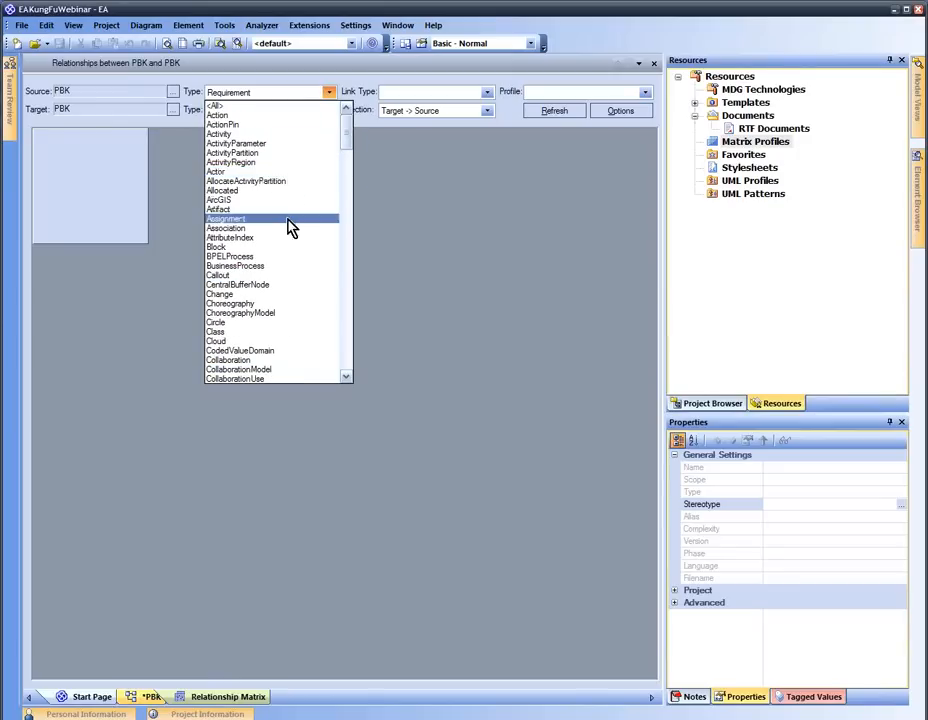
scroll(290, 238, down, 3)
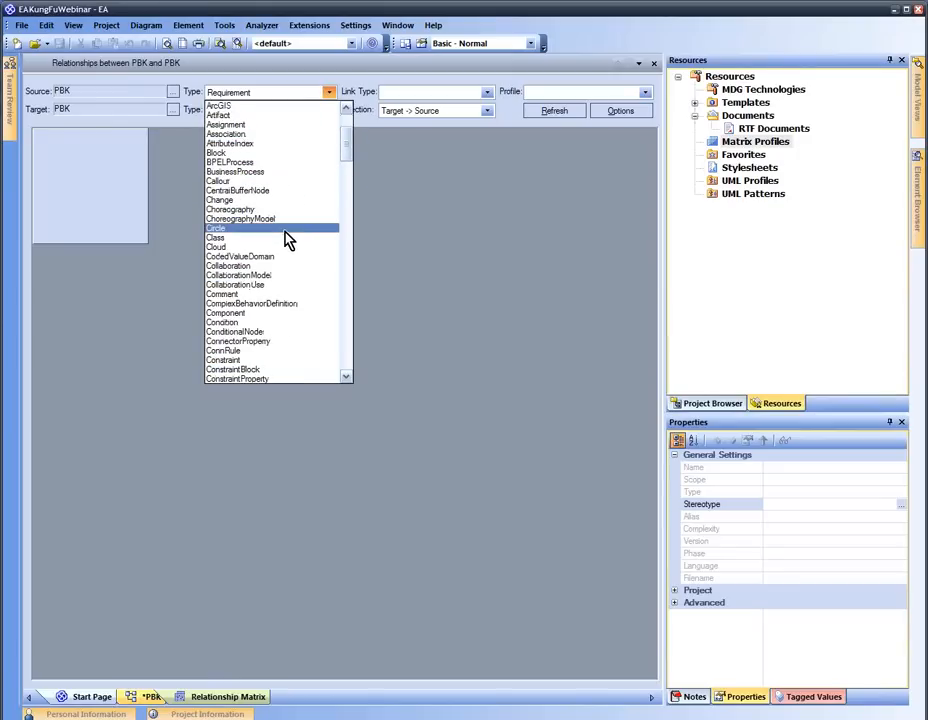
click(288, 238)
click(329, 110)
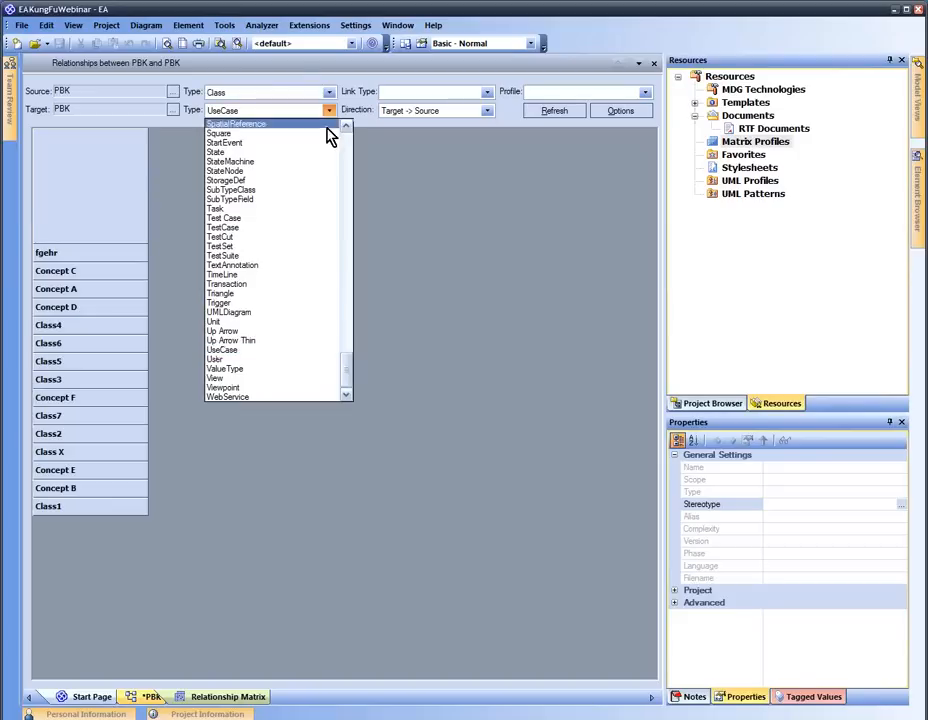
scroll(317, 183, up, 20)
scroll(317, 183, up, 13)
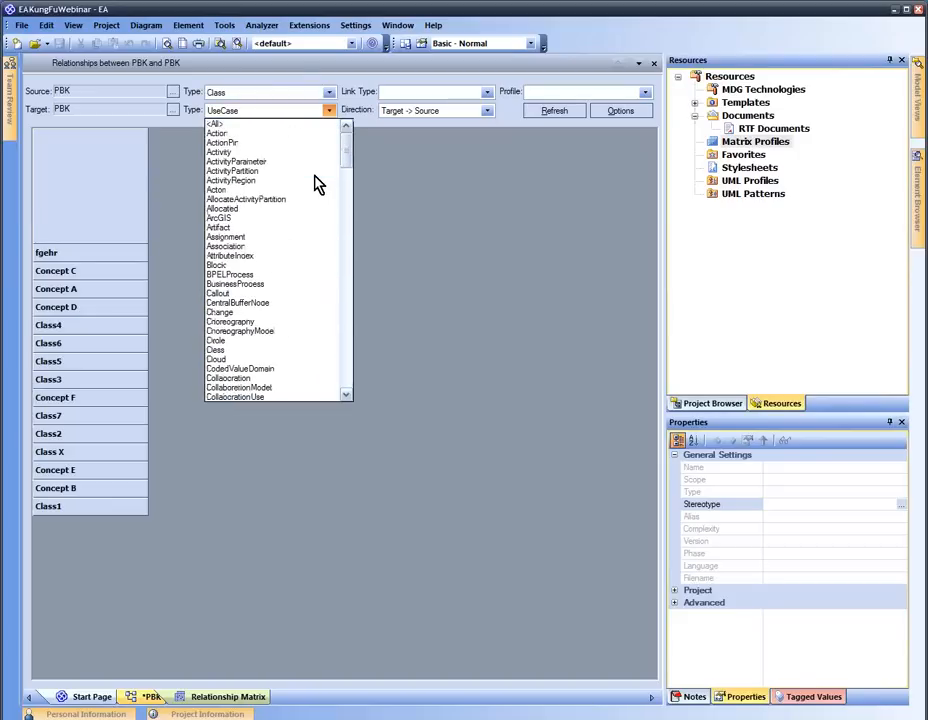
scroll(295, 240, down, 3)
click(285, 254)
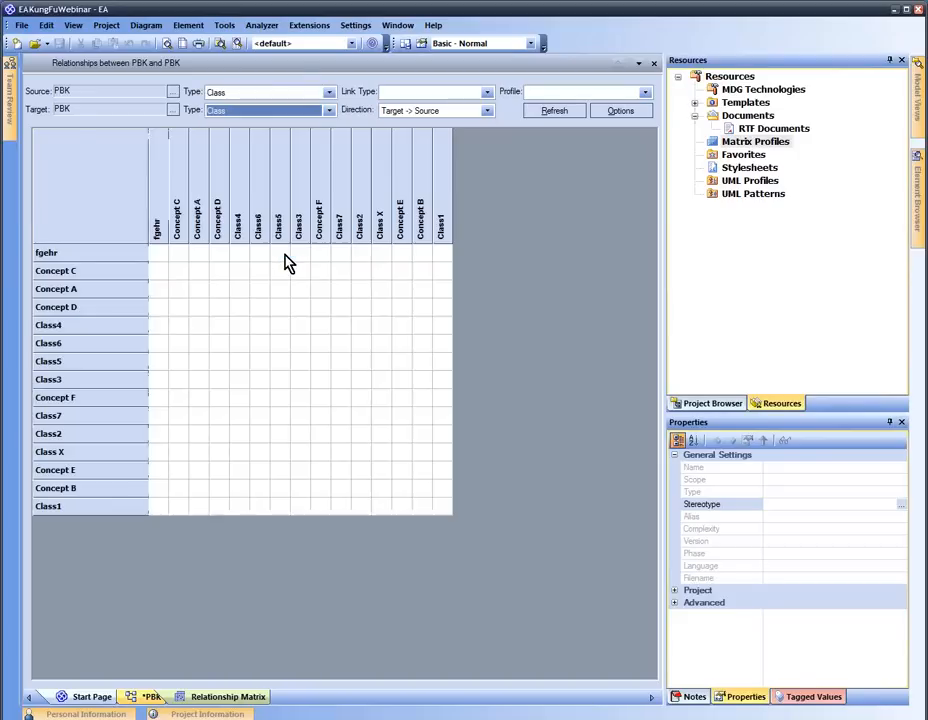
Limit the matrix link type to Association
click(487, 92)
click(472, 132)
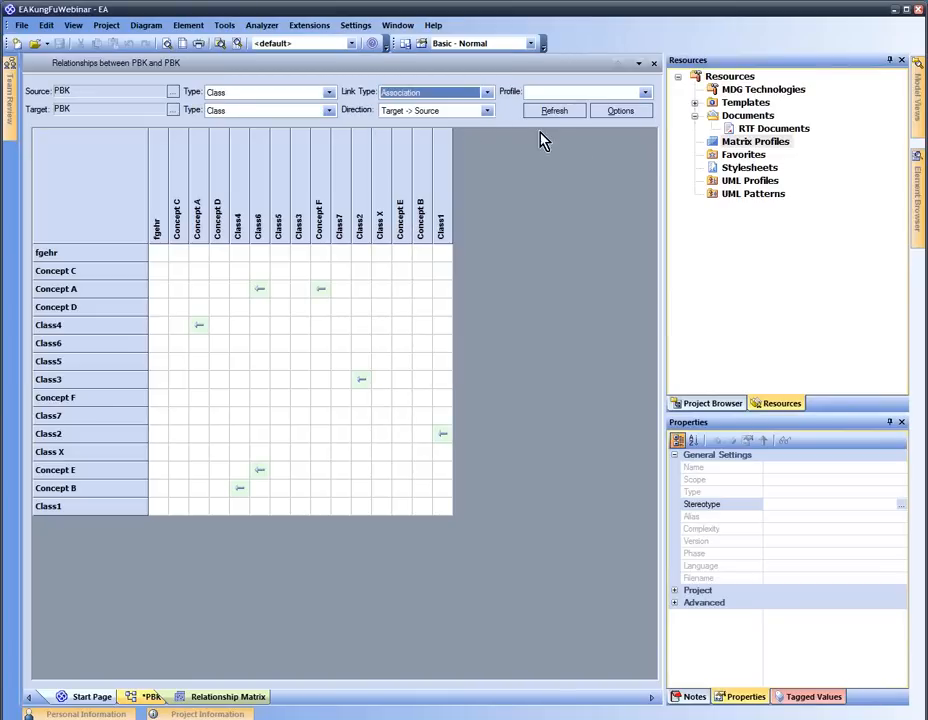
right_click(511, 124)
click(509, 116)
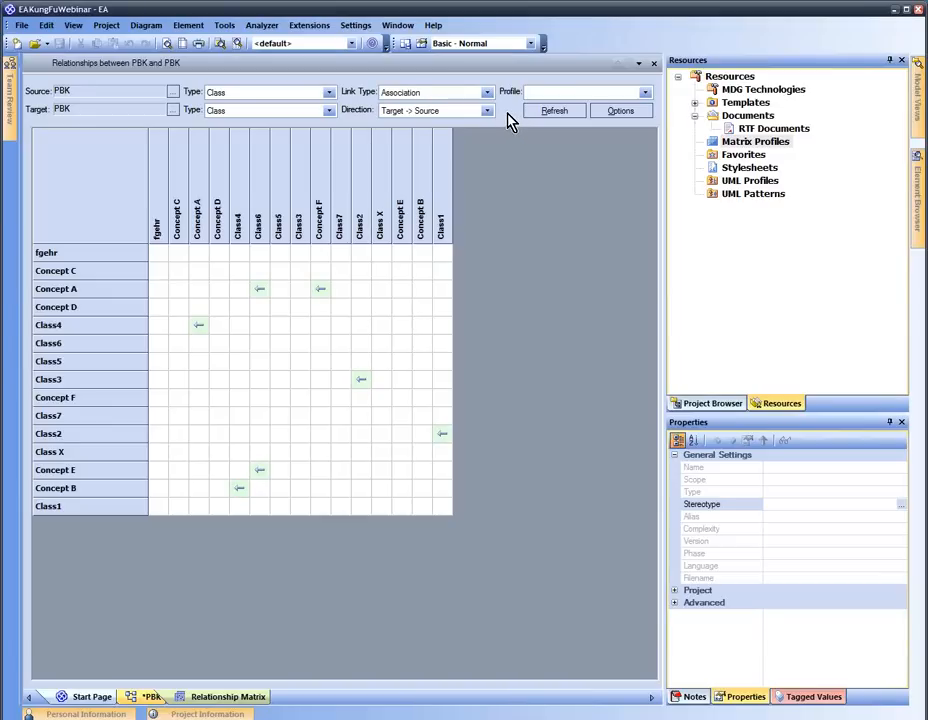
Save the matrix settings as a new profile named 'Class vs Class (associations)'
right_click(511, 120)
mouse_move(519, 120)
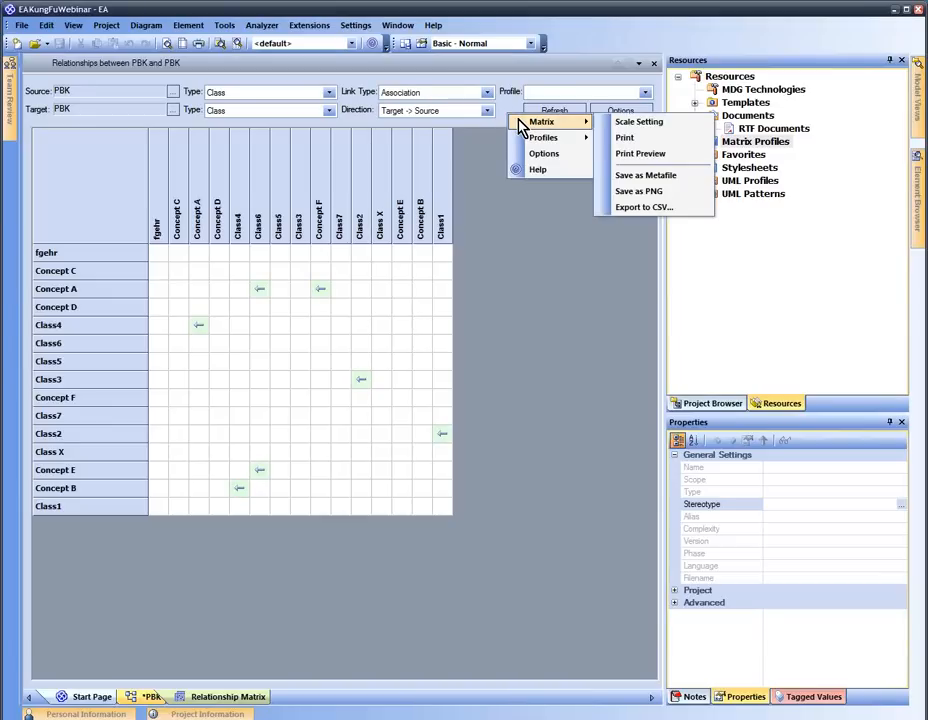
mouse_move(532, 140)
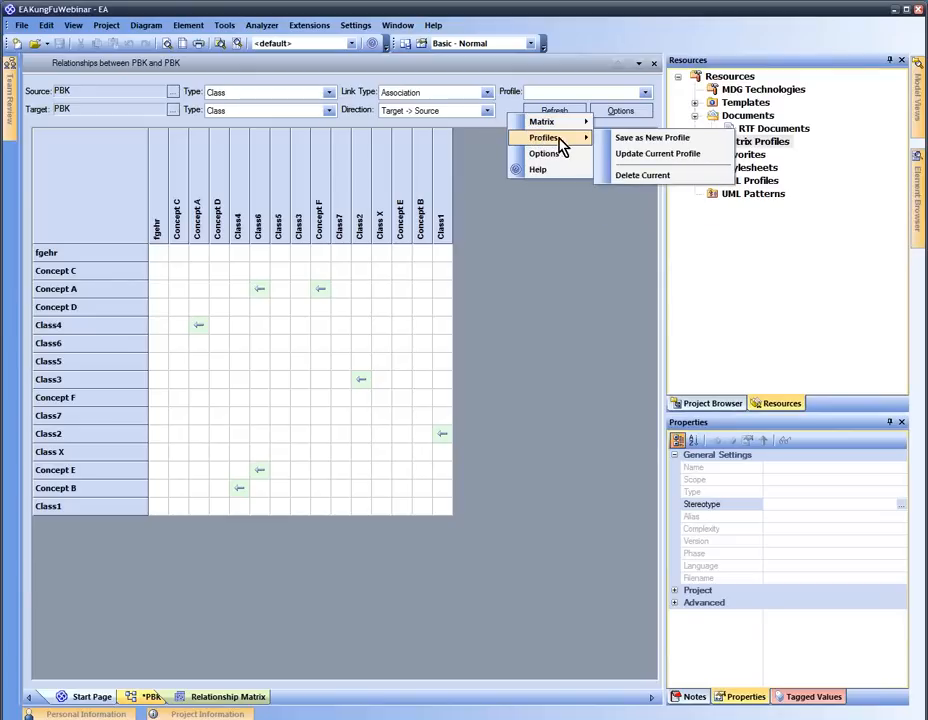
click(623, 143)
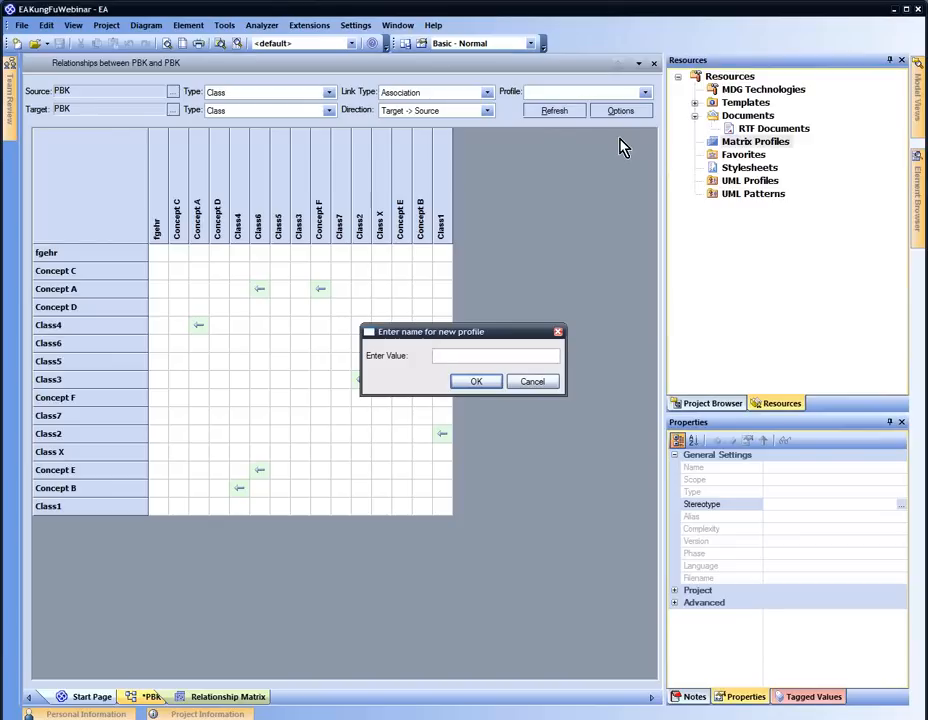
text(Class vs Class (associations))
key(Return)
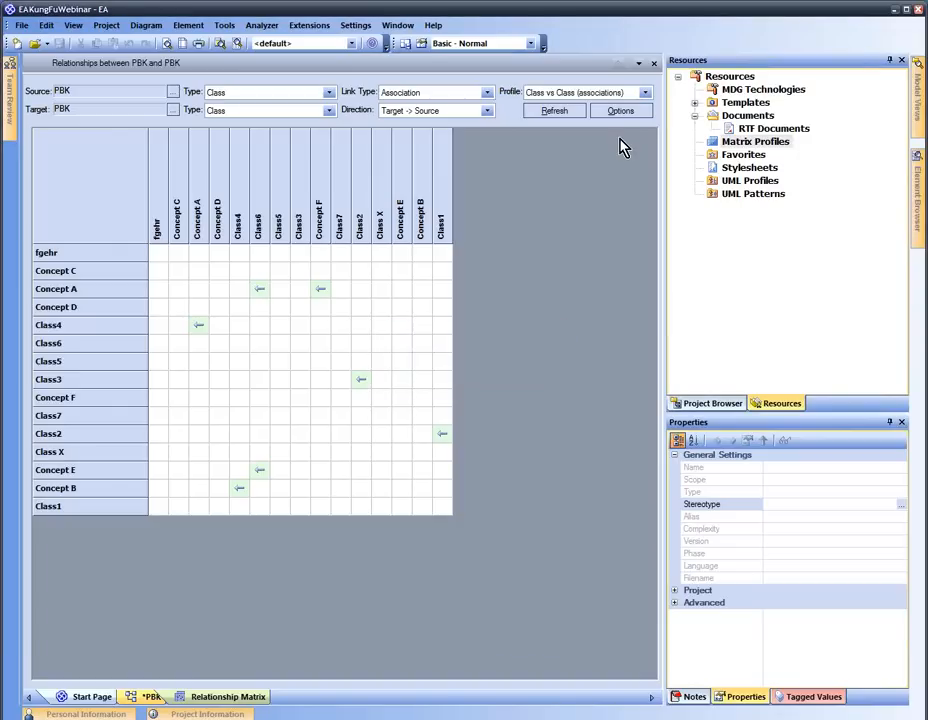
Check the saved profile under Matrix Profiles, then close the matrix
double_click(718, 143)
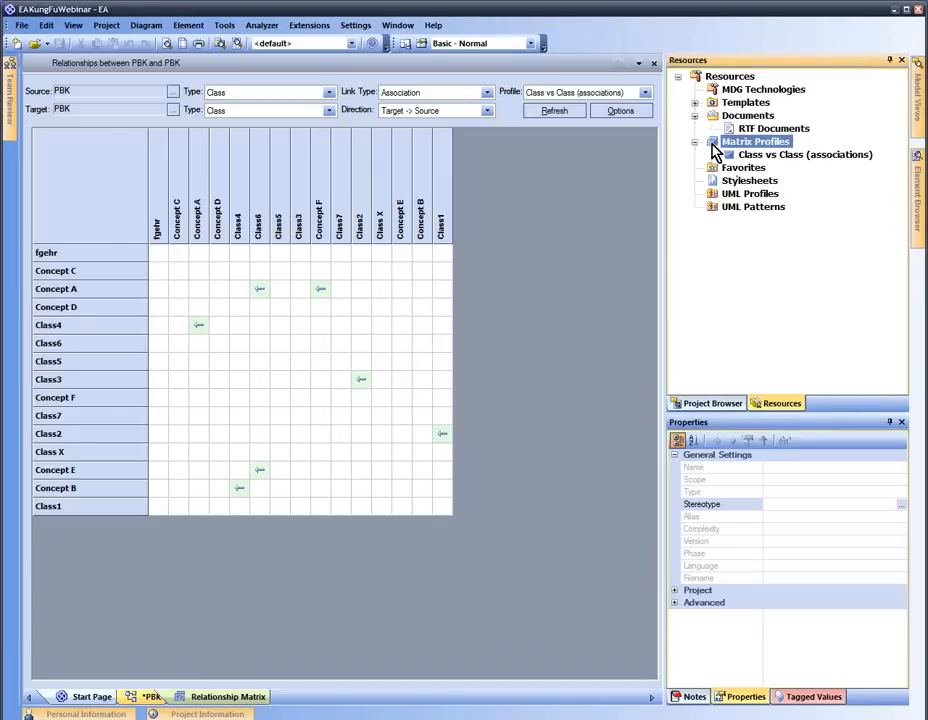
click(750, 155)
click(654, 64)
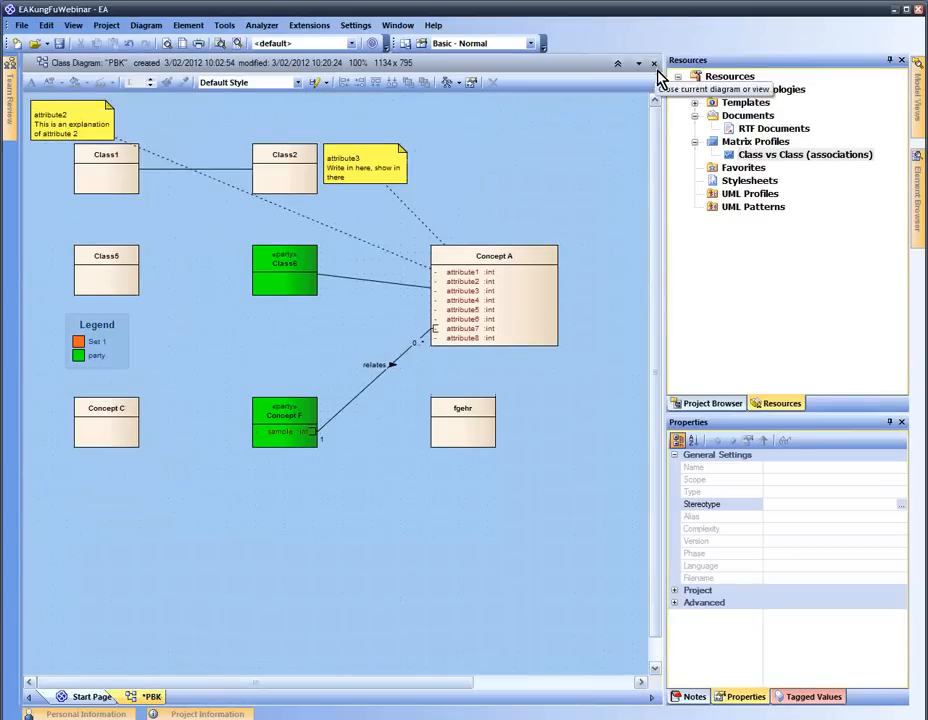
double_click(762, 160)
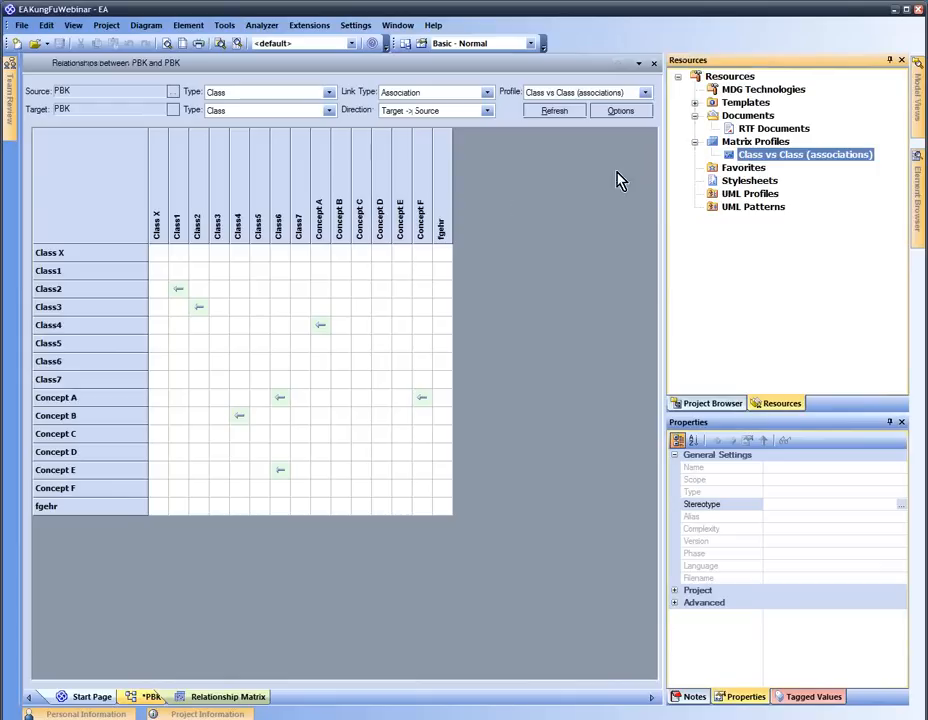
click(714, 145)
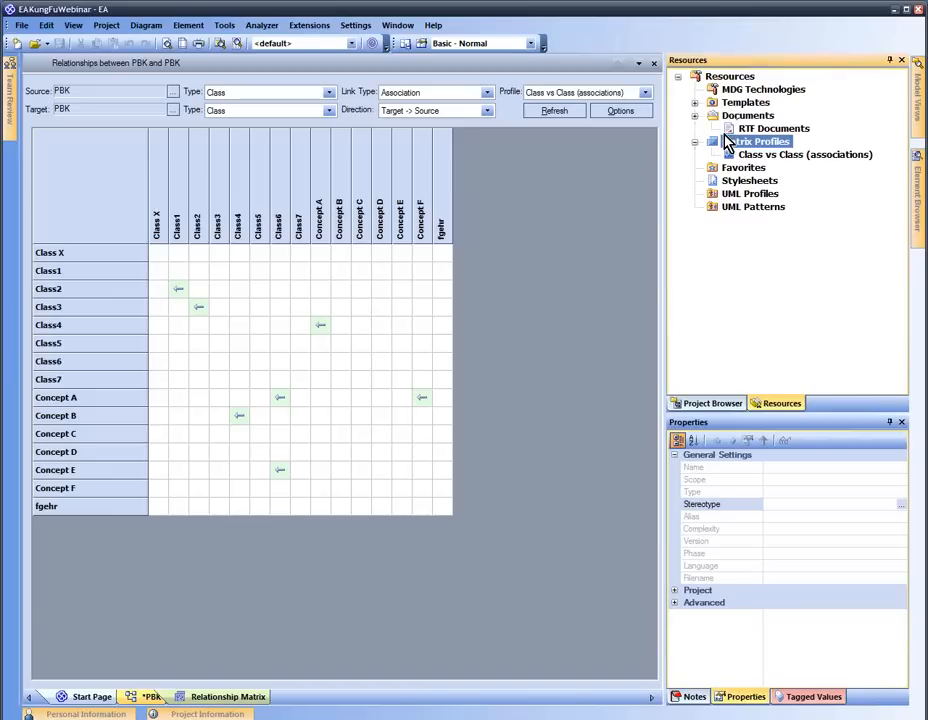
click(752, 132)
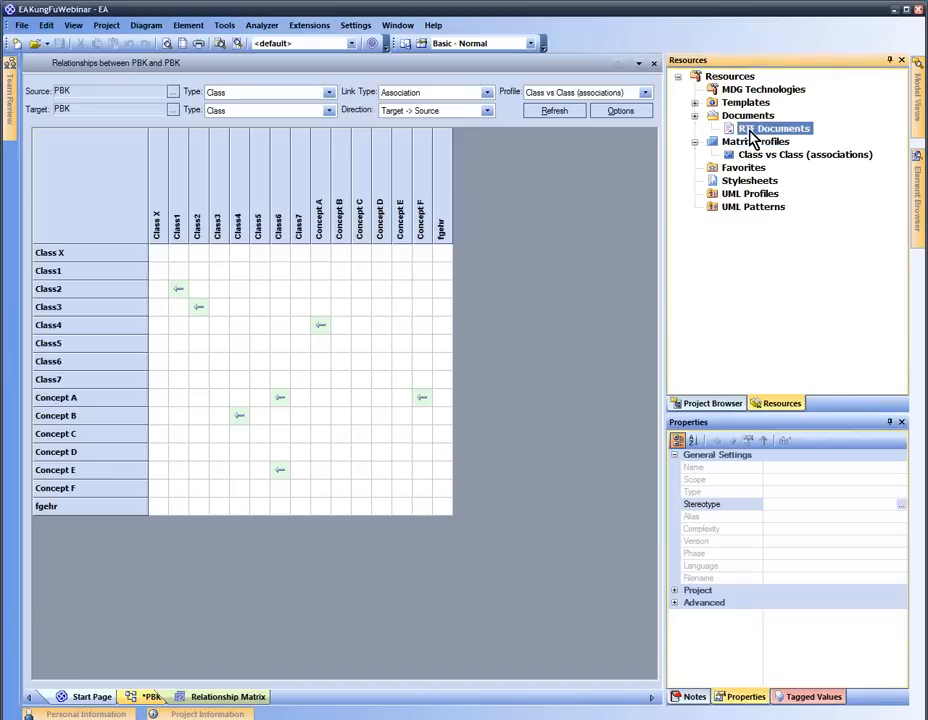
Close the matrix and start an RTF report for the PBK package
click(655, 66)
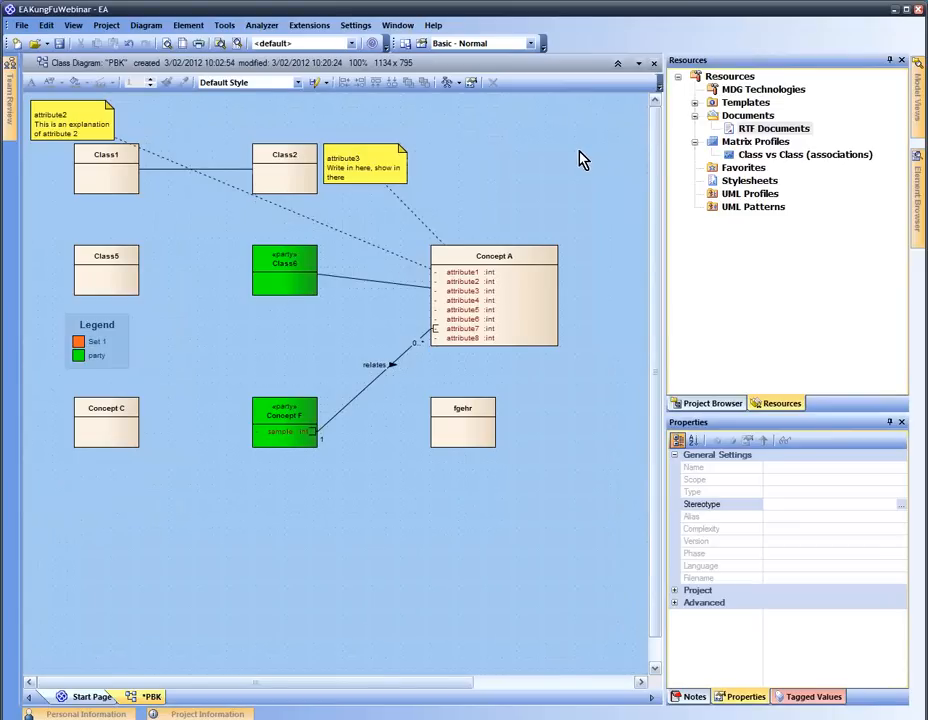
click(680, 404)
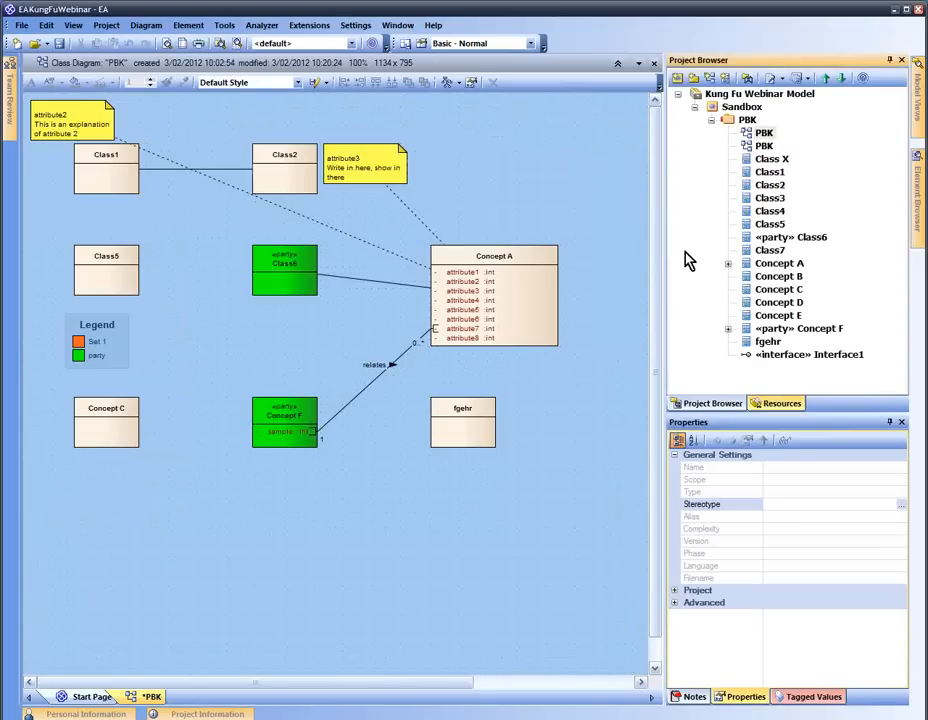
click(745, 120)
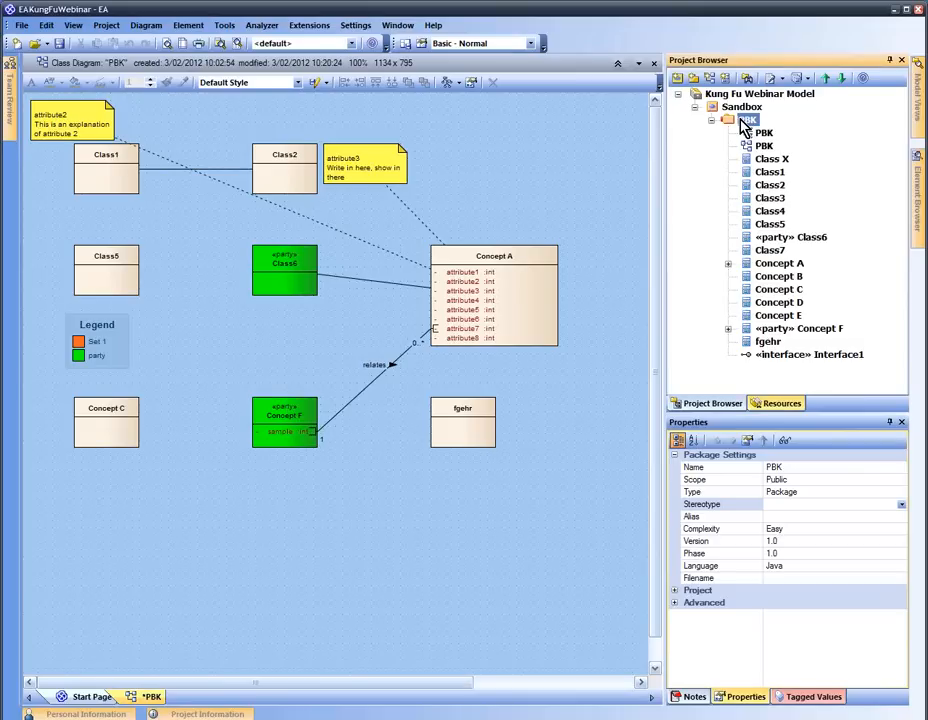
right_click(745, 121)
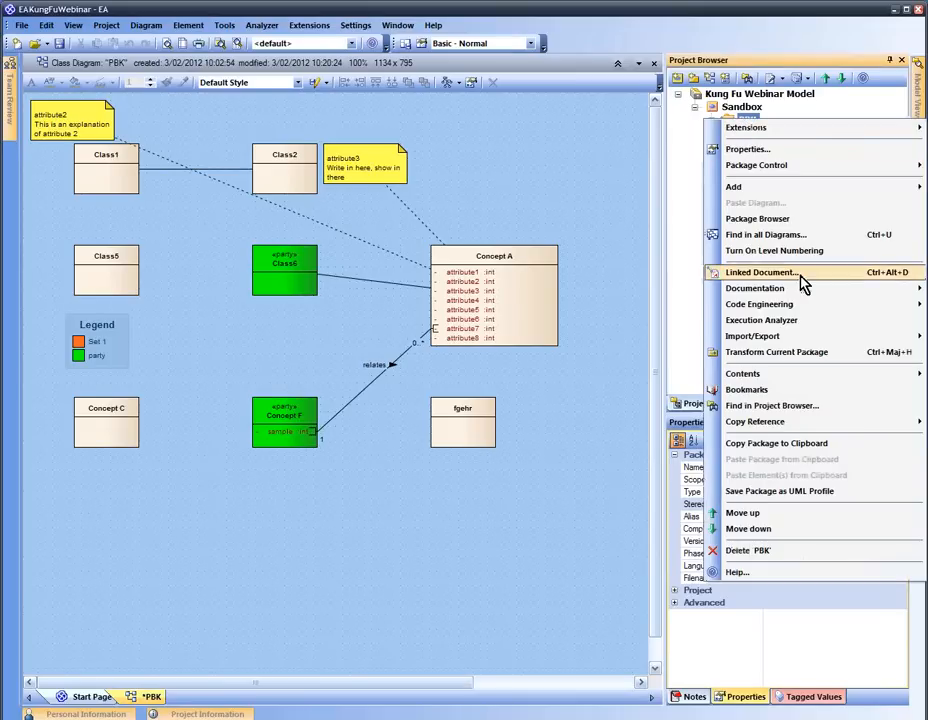
mouse_move(752, 290)
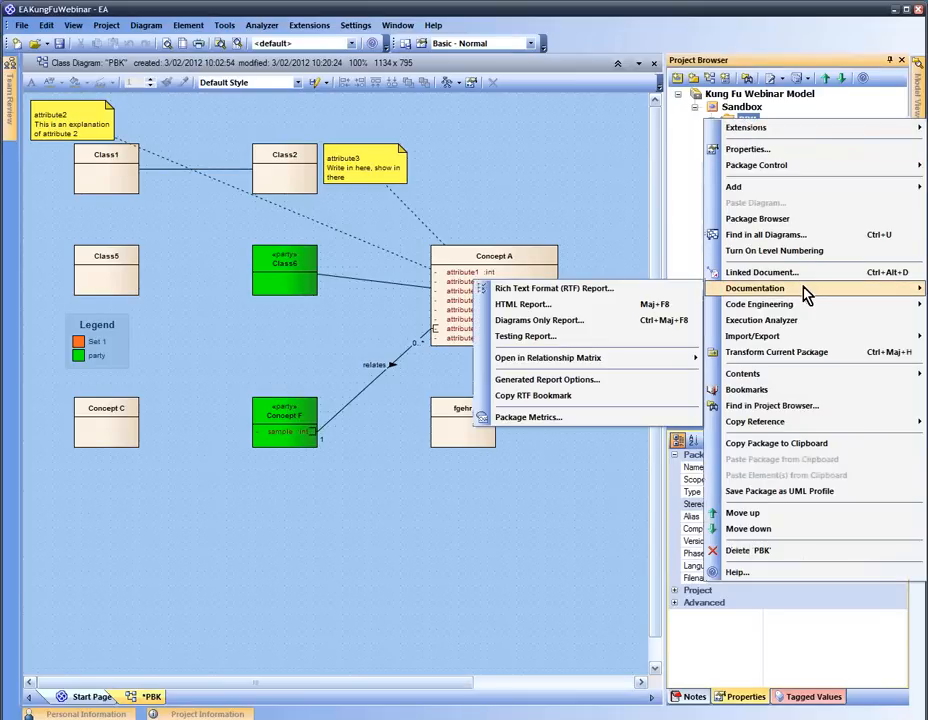
click(672, 292)
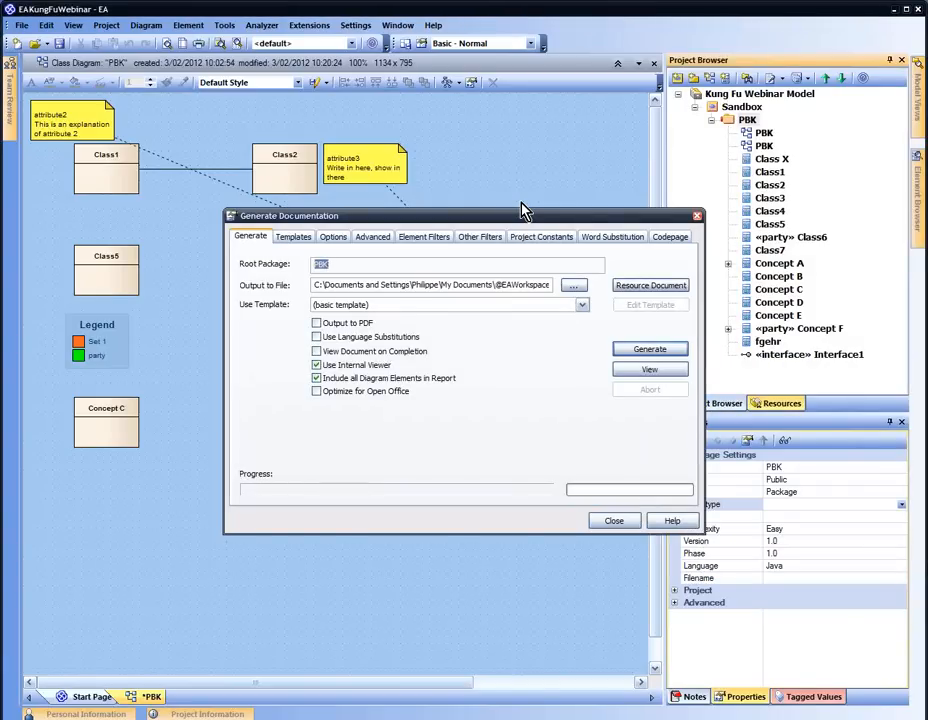
Keep the basic template, set the output file to 'SampleDoc', and generate the report
click(375, 264)
click(365, 286)
click(405, 310)
click(408, 314)
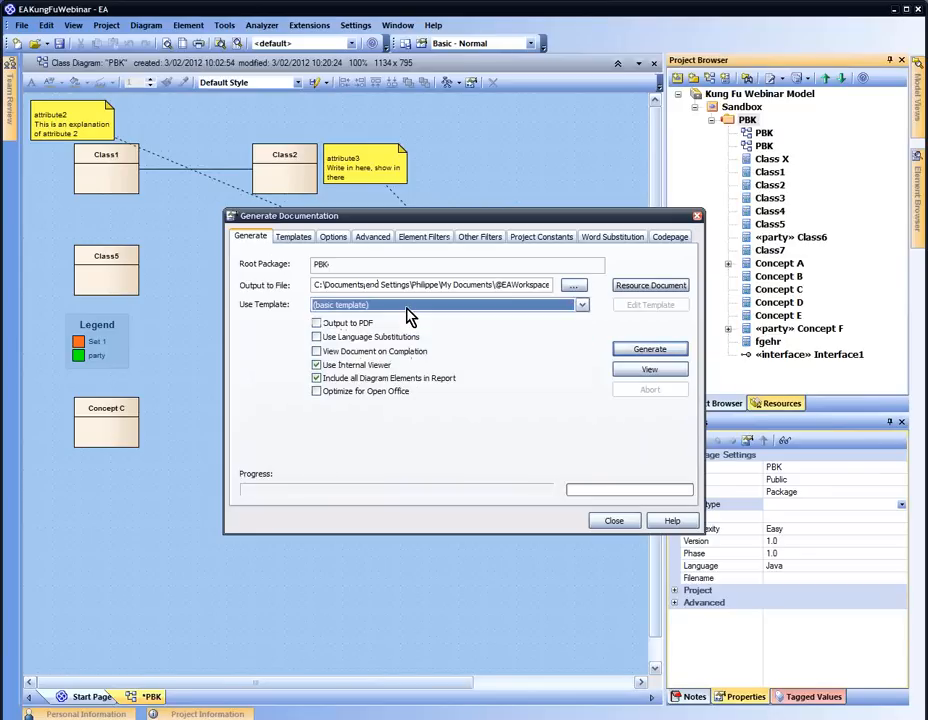
click(650, 351)
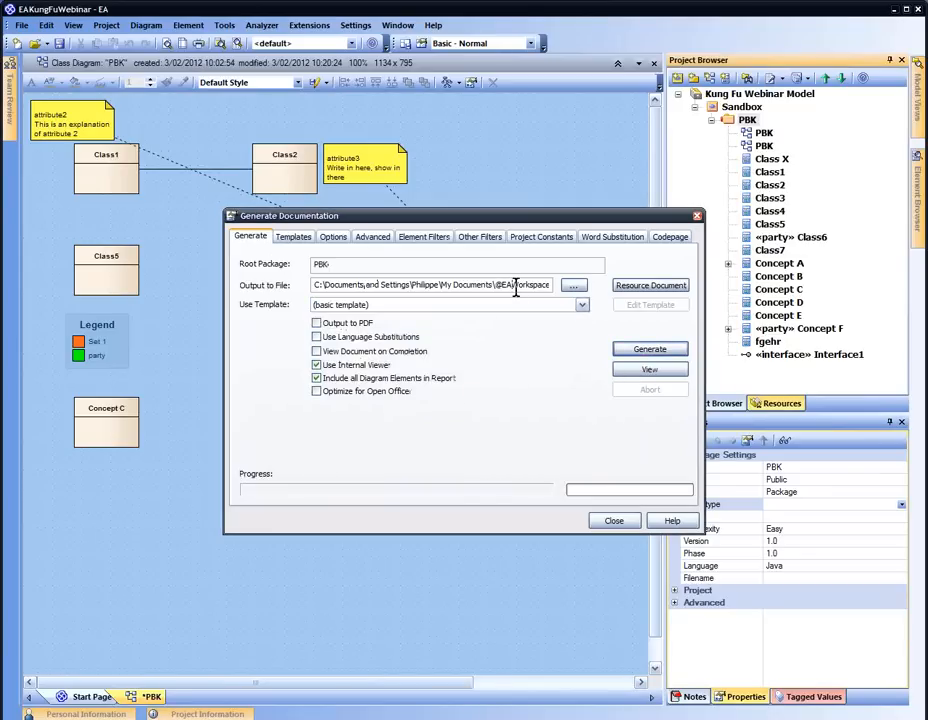
click(573, 286)
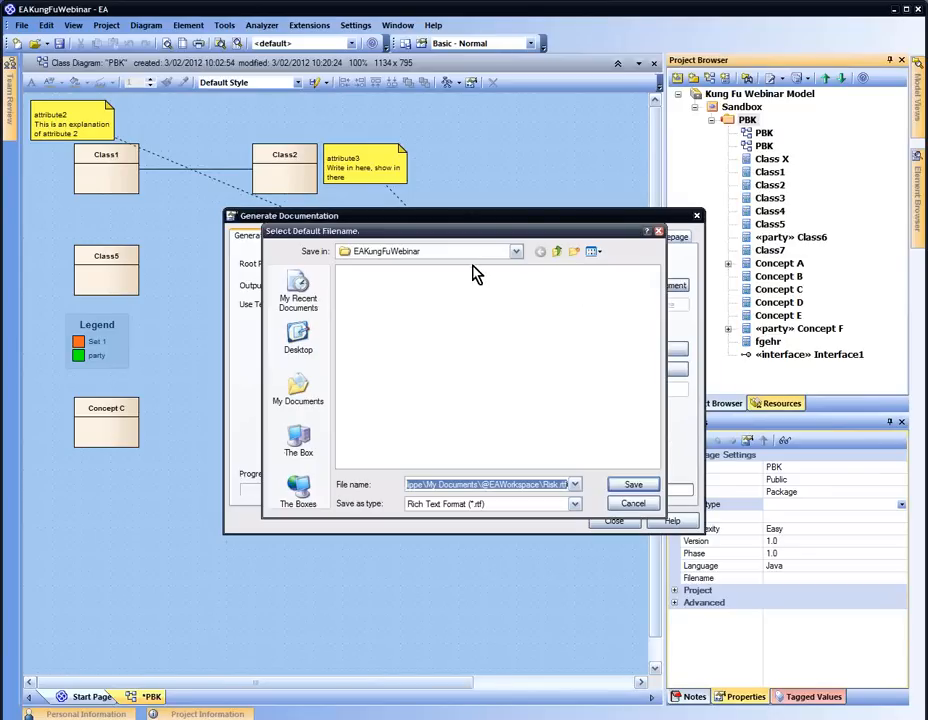
text(Sample)
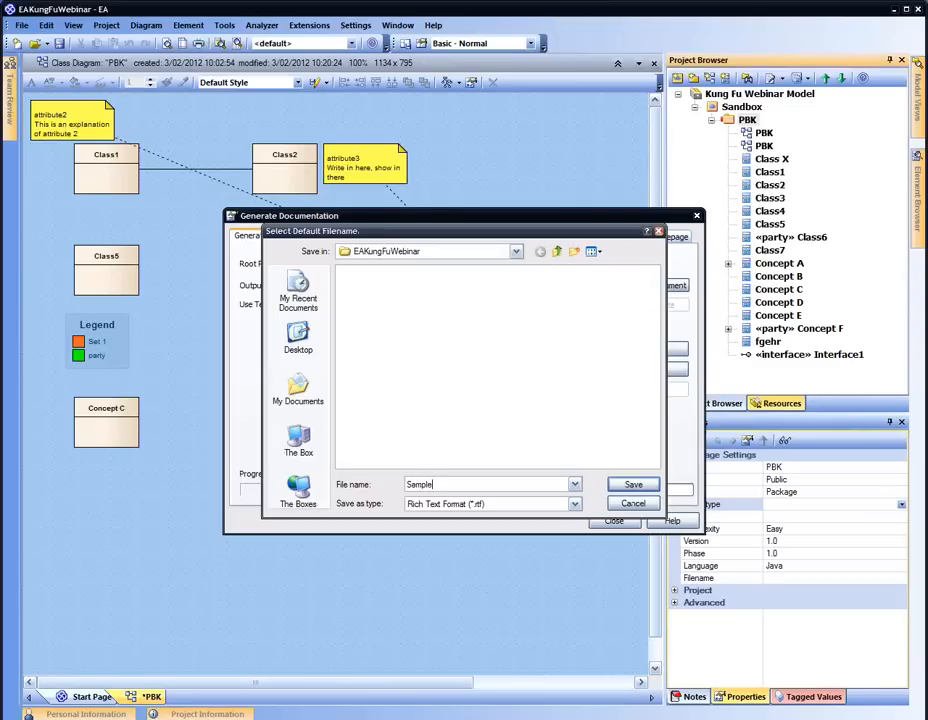
text(Doc)
key(Return)
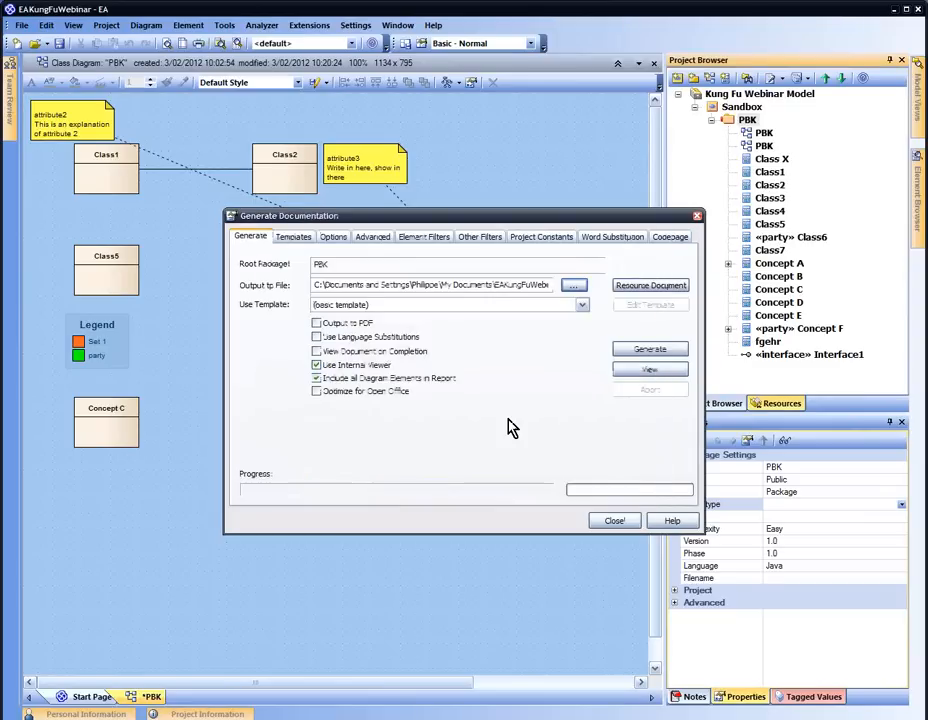
click(645, 350)
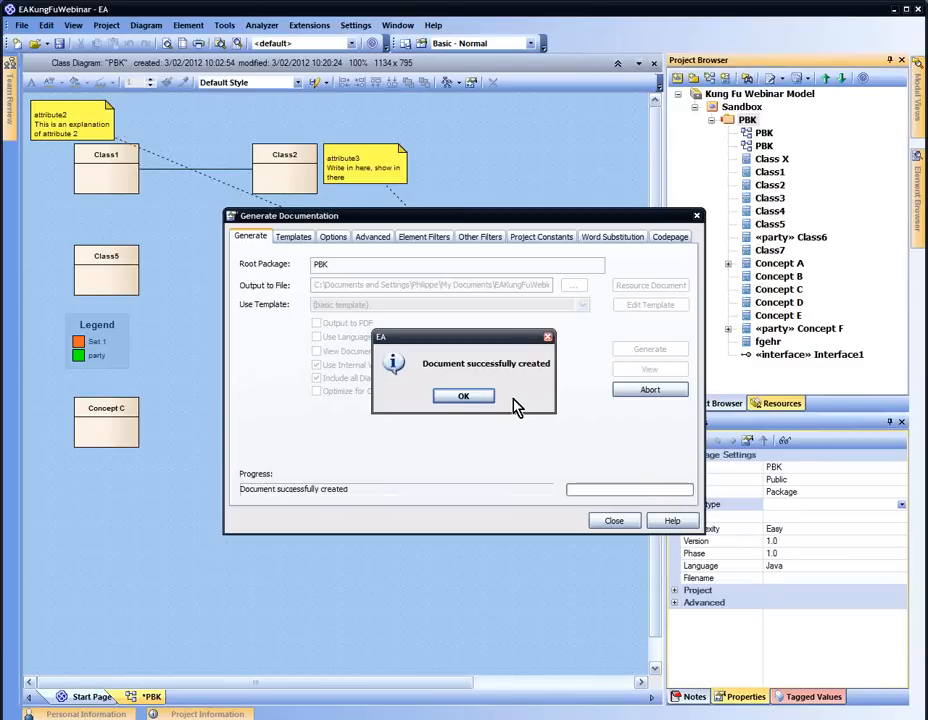
Acknowledge the success message, view and scroll the PBK report, then close it
click(460, 400)
click(623, 373)
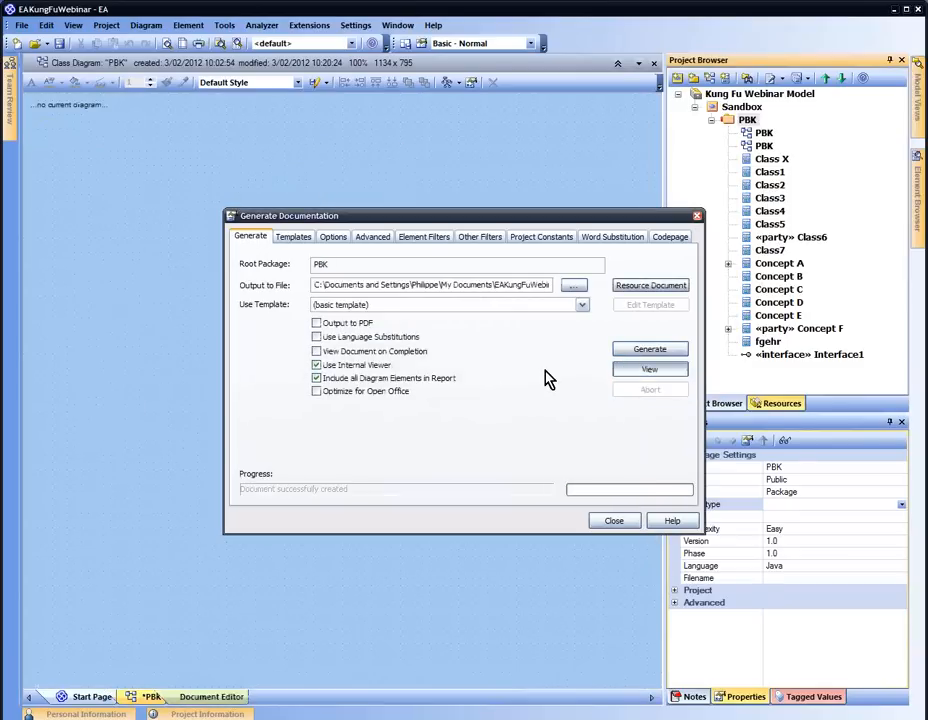
key(Escape)
scroll(470, 340, down, 15)
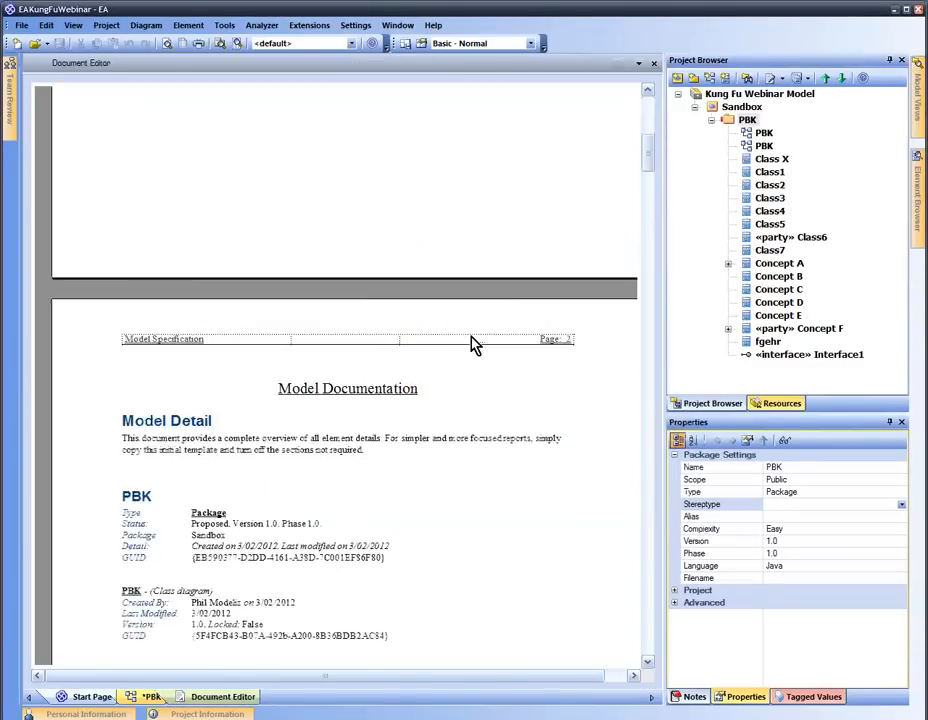
scroll(472, 342, down, 8)
scroll(621, 87, up, 8)
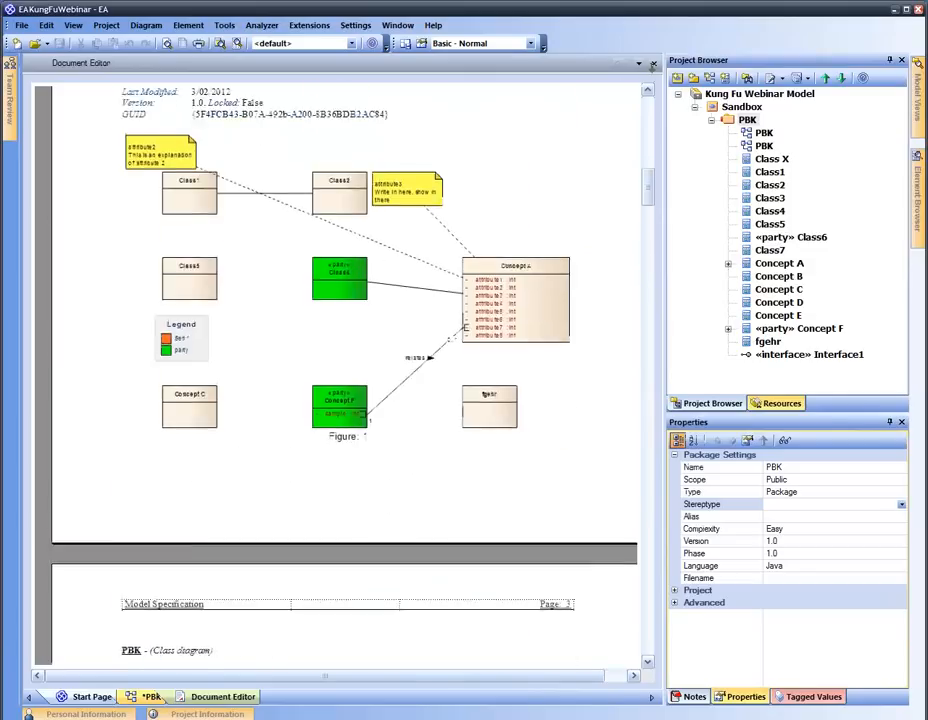
click(654, 63)
click(750, 122)
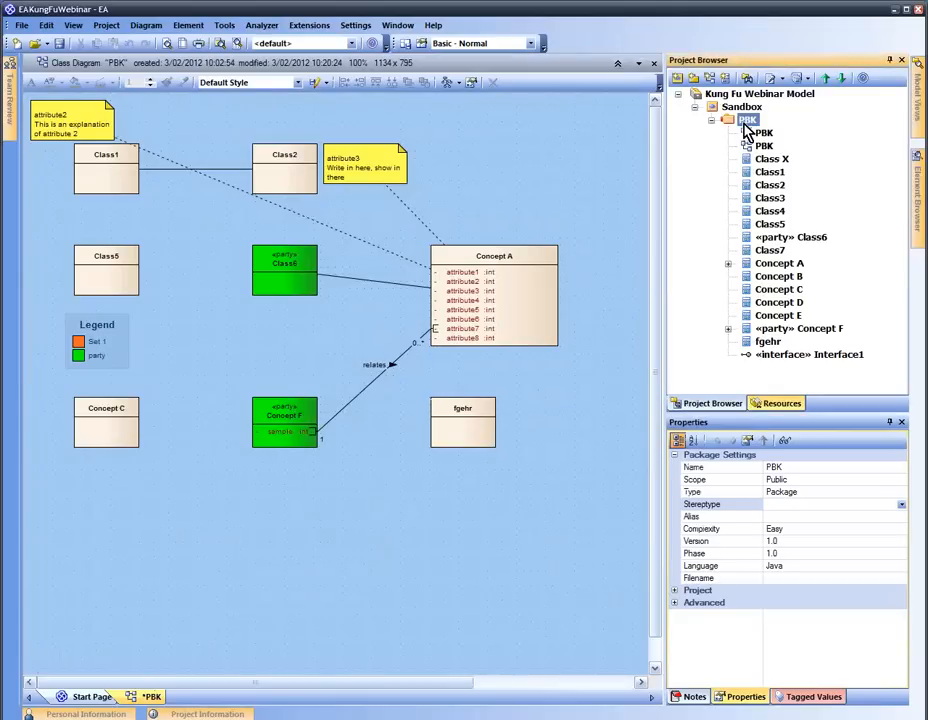
Save the PBK RTF report settings as document definition 'Class Documentation Basic' and close the setup
right_click(752, 124)
mouse_move(771, 198)
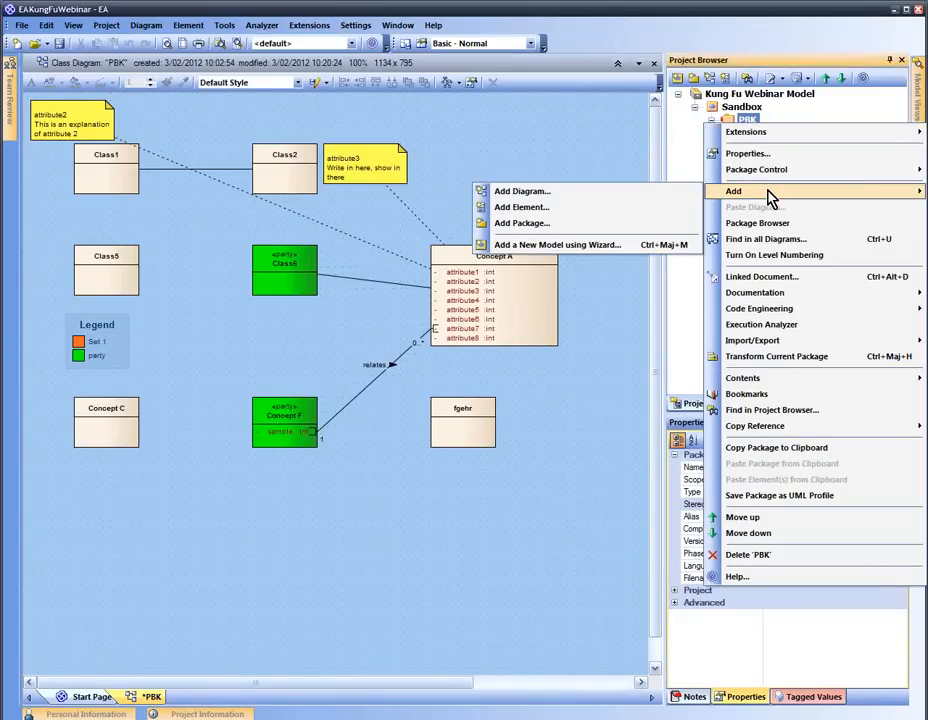
mouse_move(752, 295)
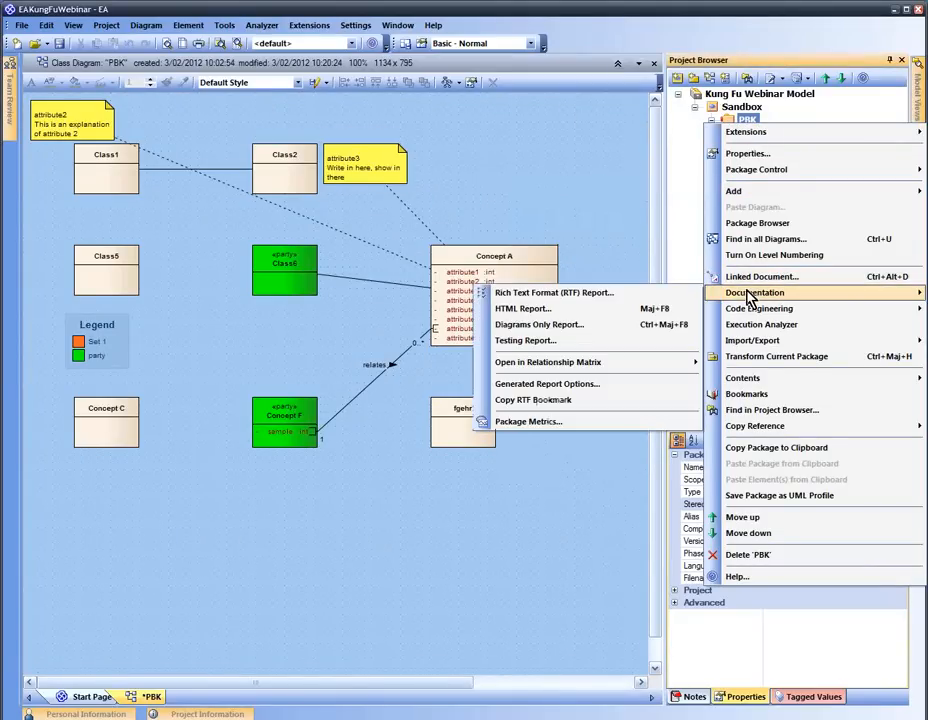
click(650, 292)
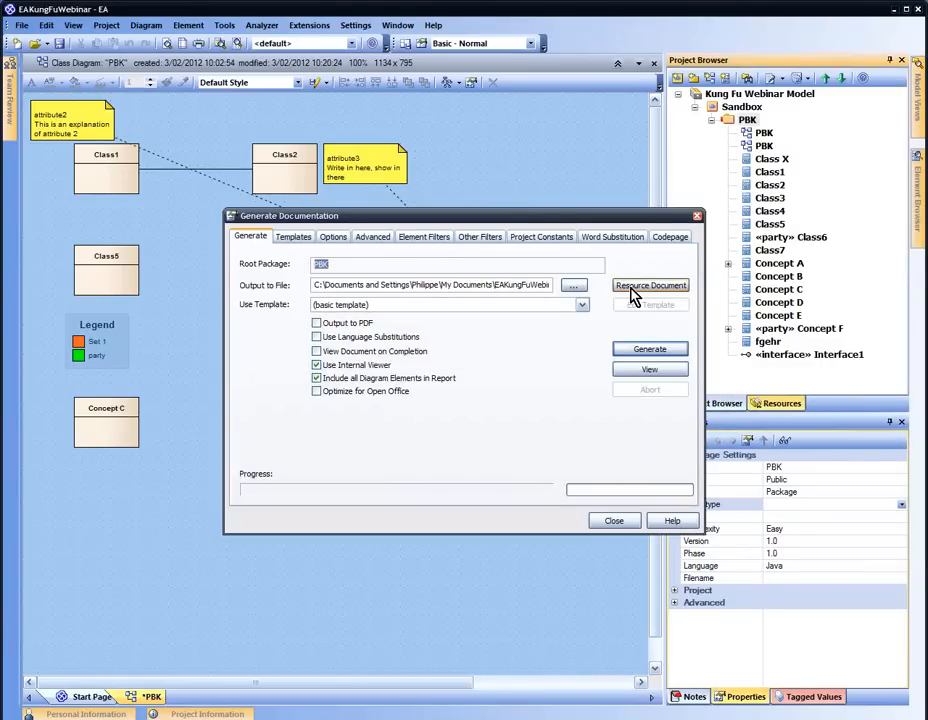
click(350, 265)
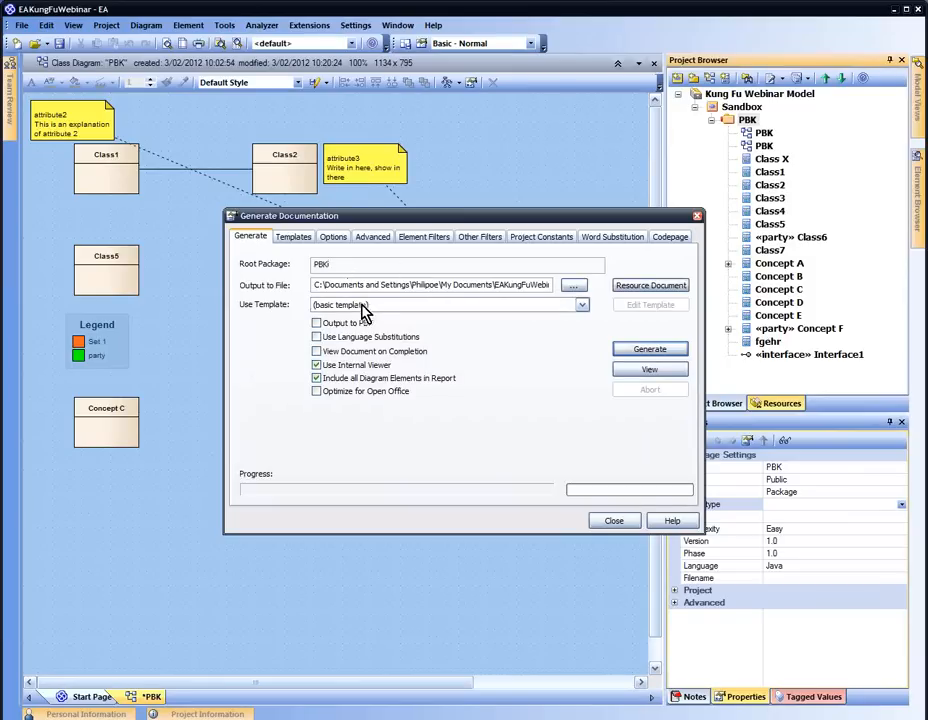
click(627, 286)
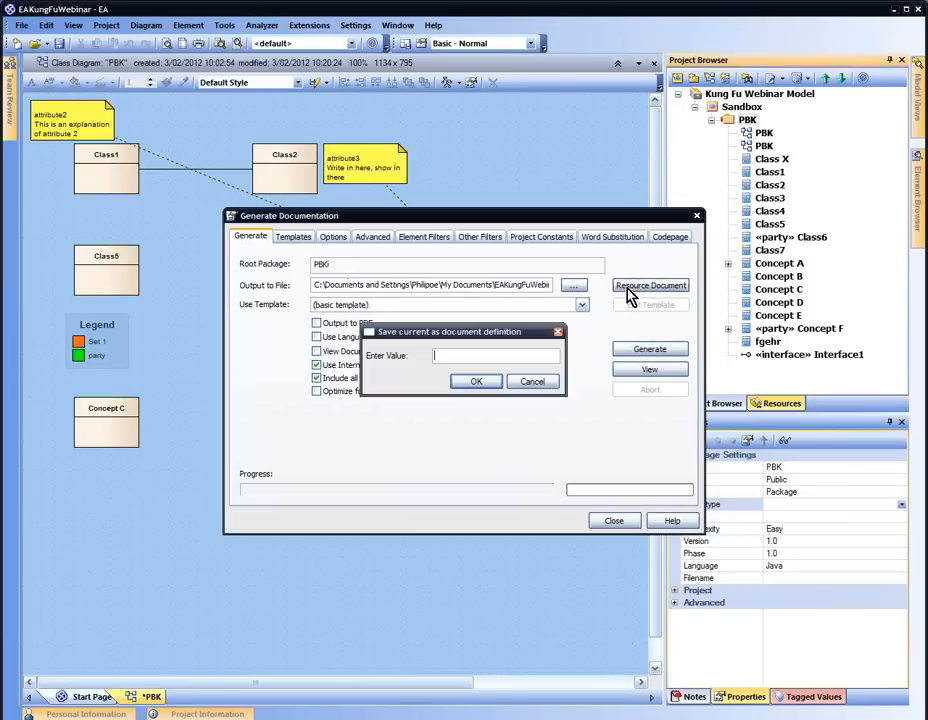
text(Class Documentation Basic)
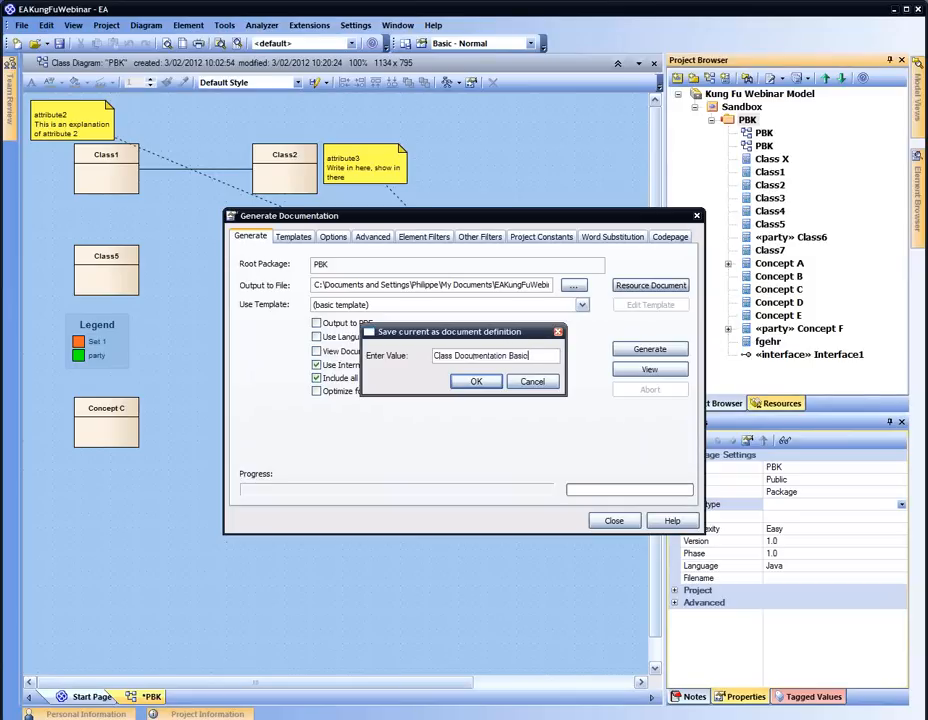
click(474, 384)
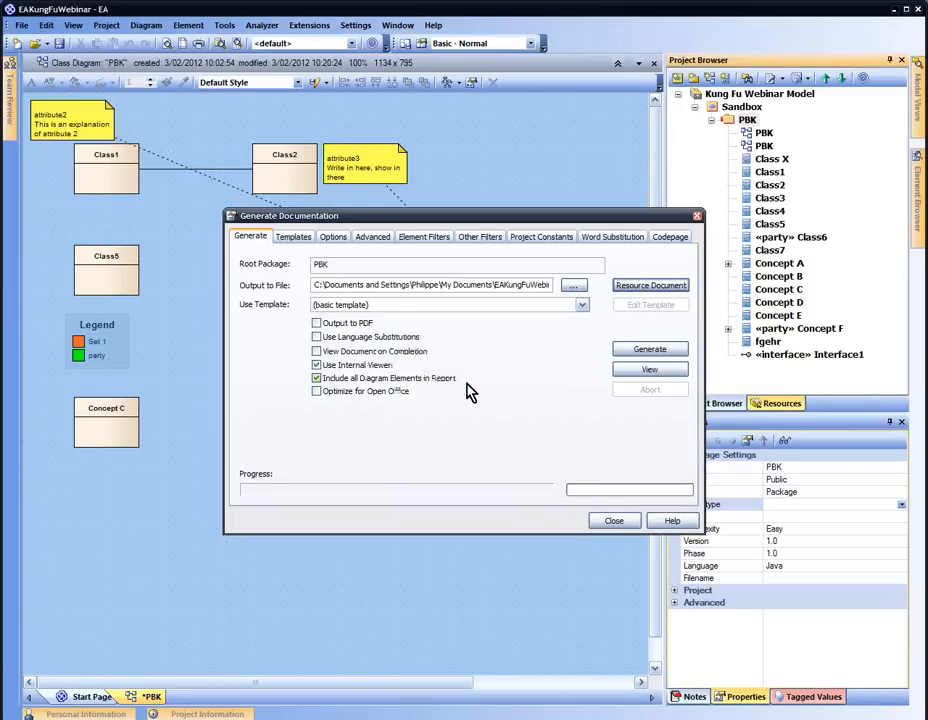
click(614, 520)
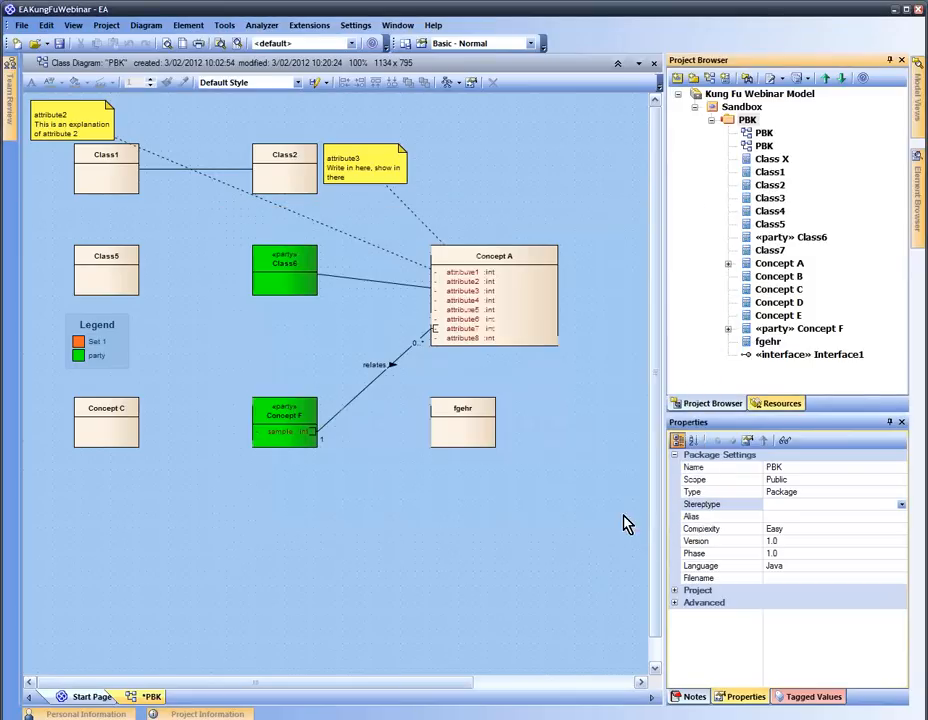
Generate the PBK document from the saved 'Class Documentation Basic' definition, then close it
click(776, 405)
click(711, 128)
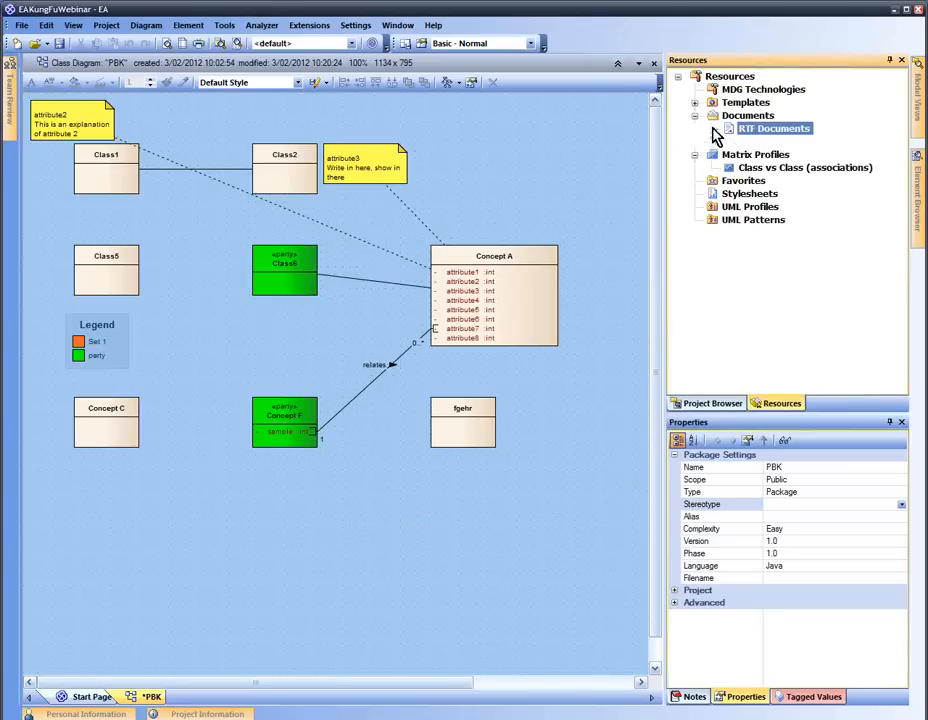
click(790, 143)
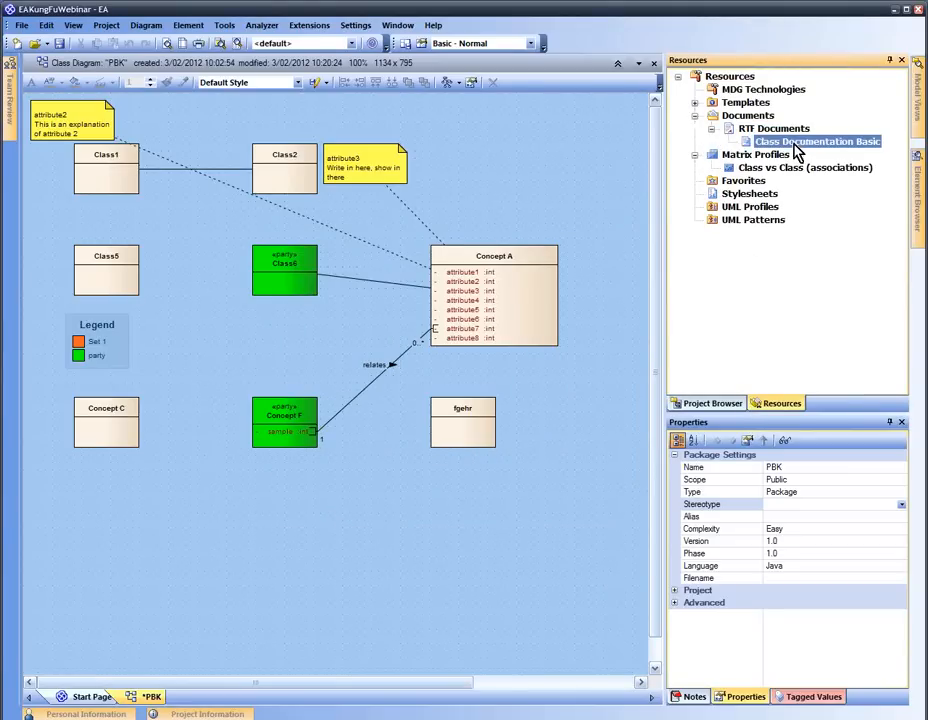
right_click(797, 150)
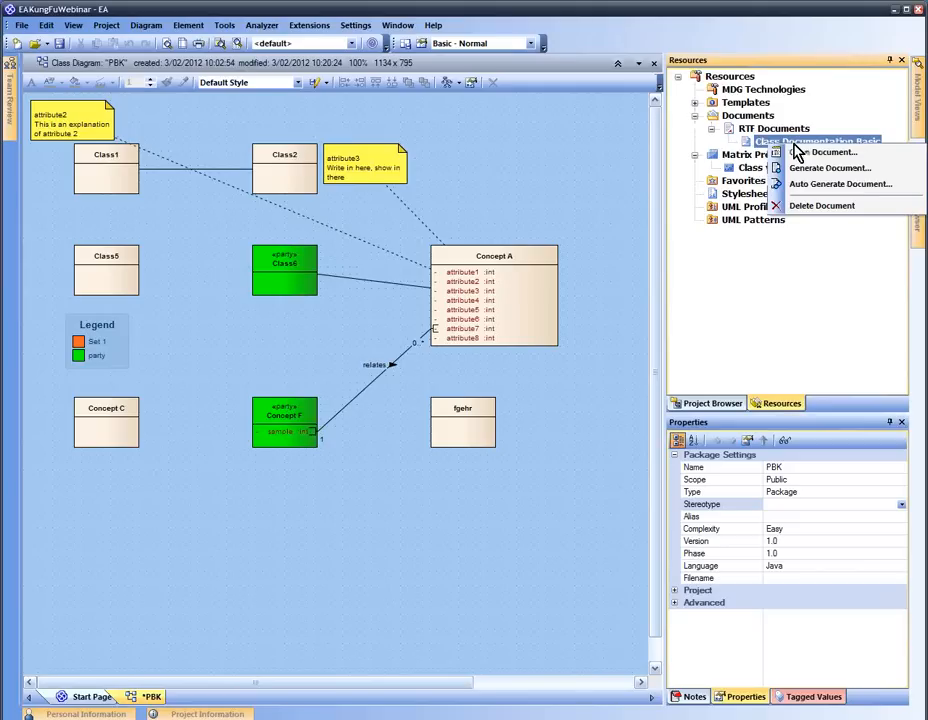
click(880, 152)
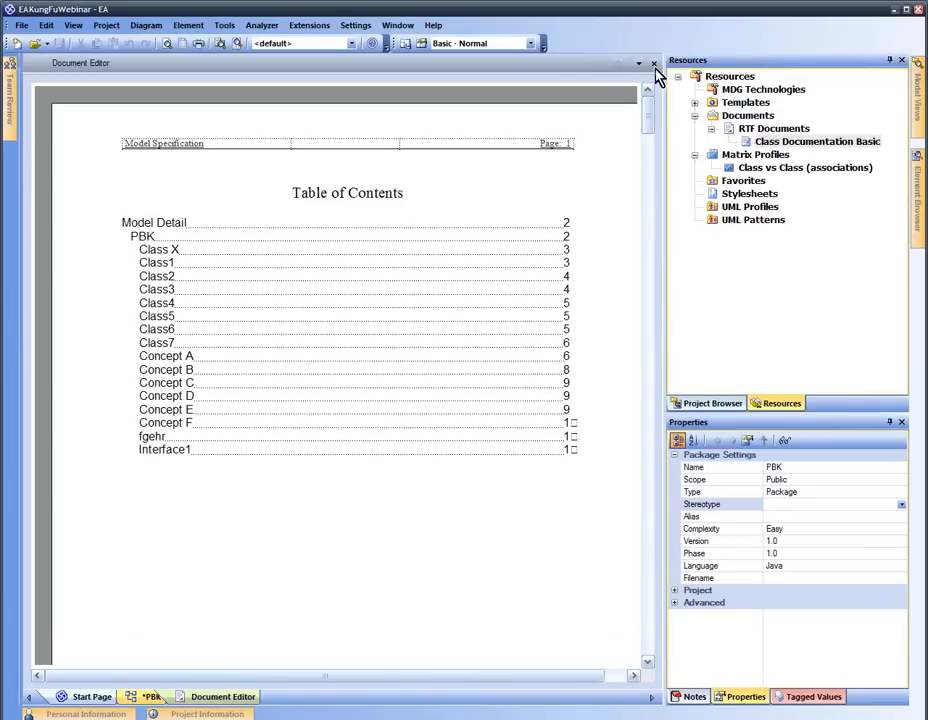
click(655, 65)
Dismiss the definition's menu and return to the project model tree
right_click(766, 142)
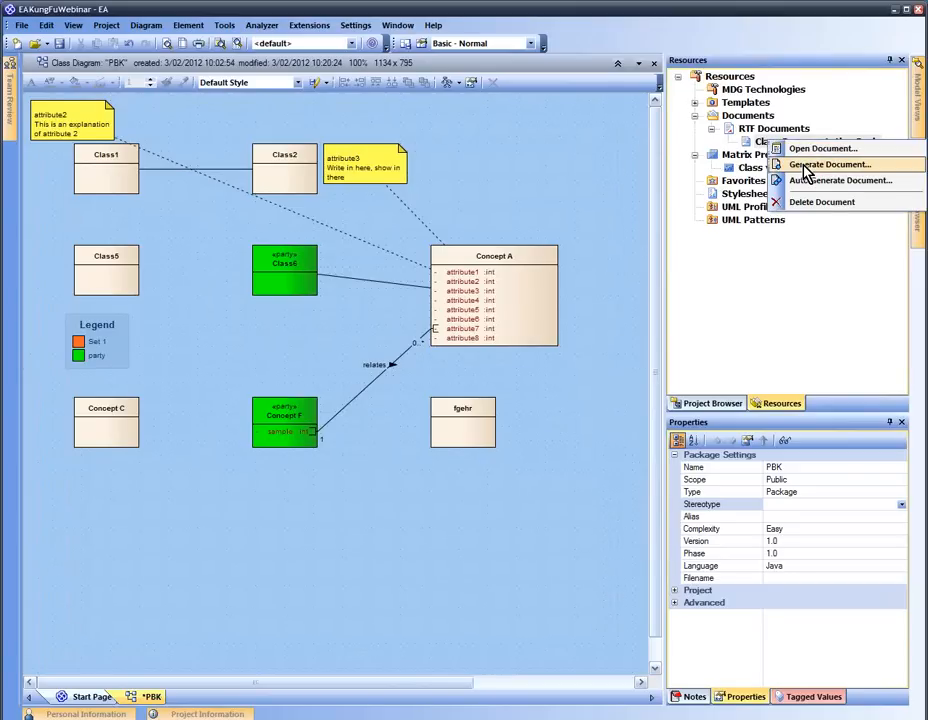
click(760, 148)
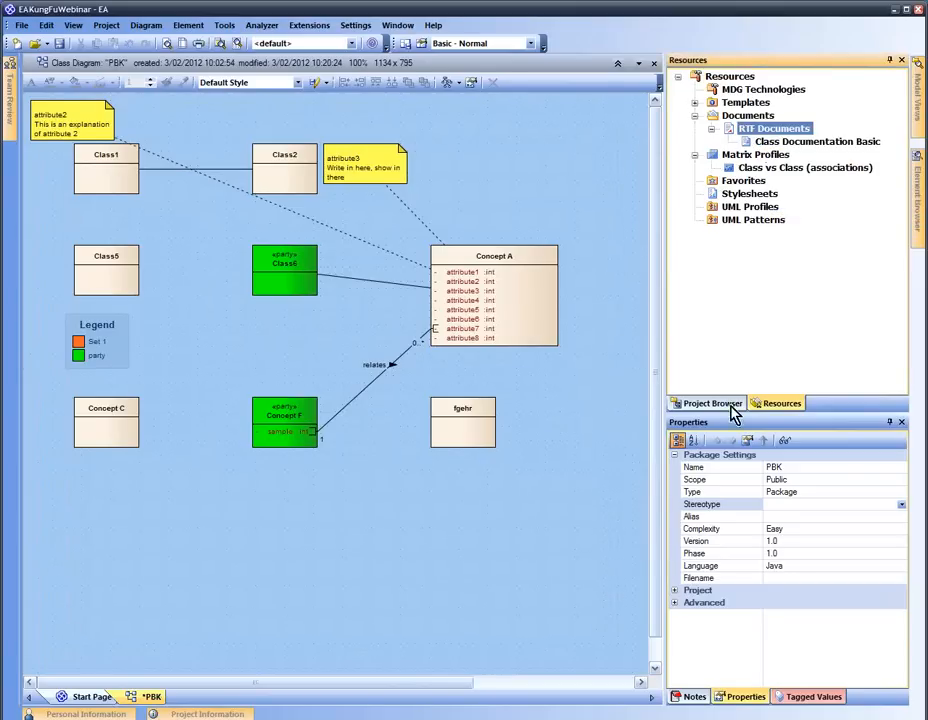
click(735, 405)
Start an RTF report for PBK with SampleDoc.rtf as the output file
click(746, 120)
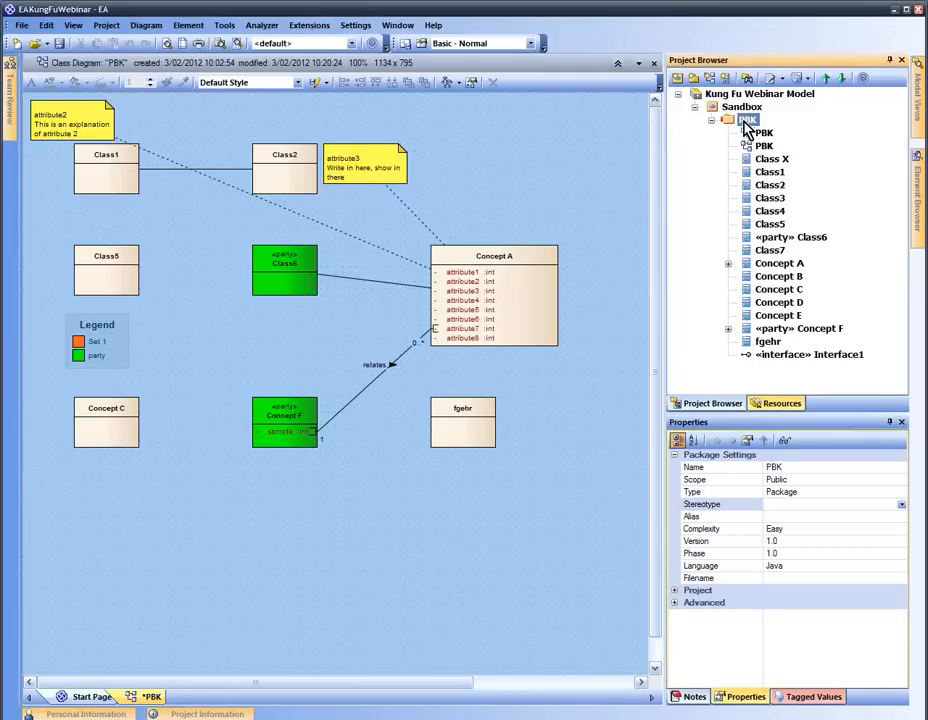
right_click(745, 121)
mouse_move(758, 290)
click(643, 293)
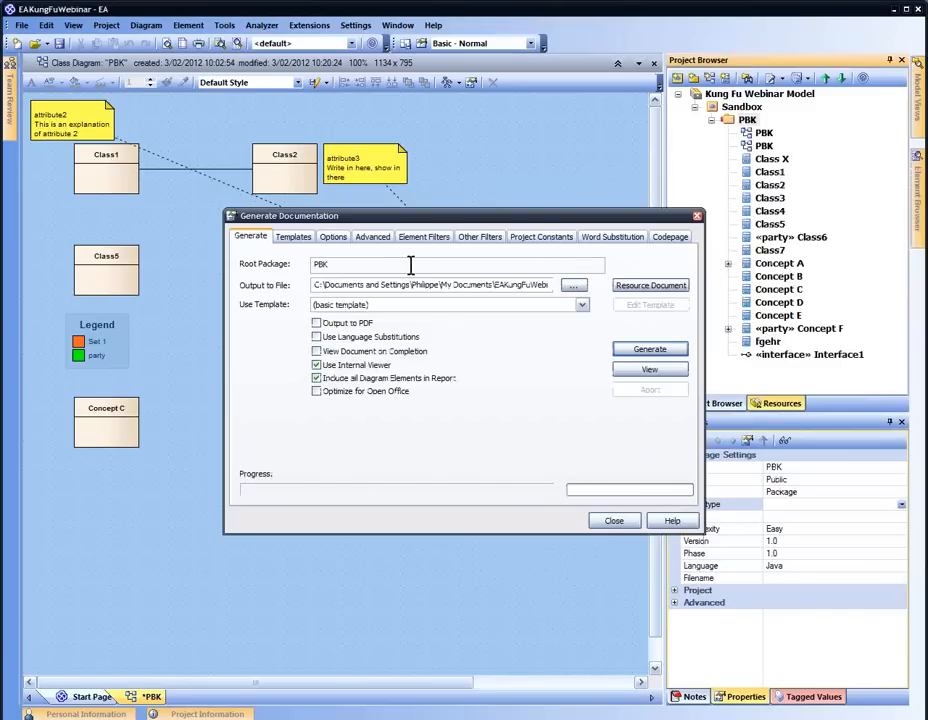
click(572, 286)
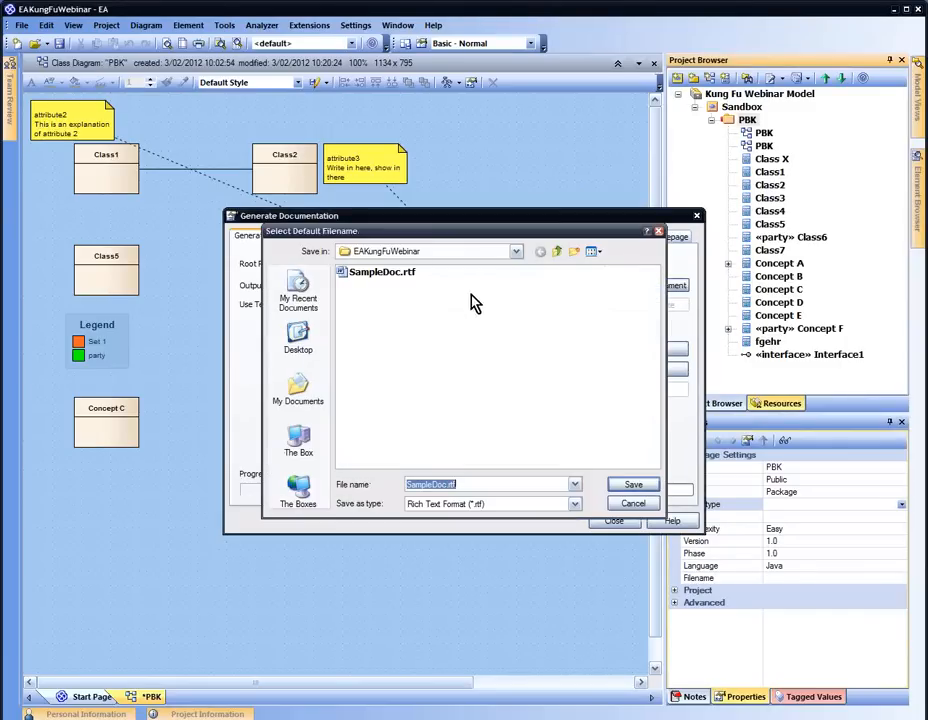
click(493, 485)
key(Return)
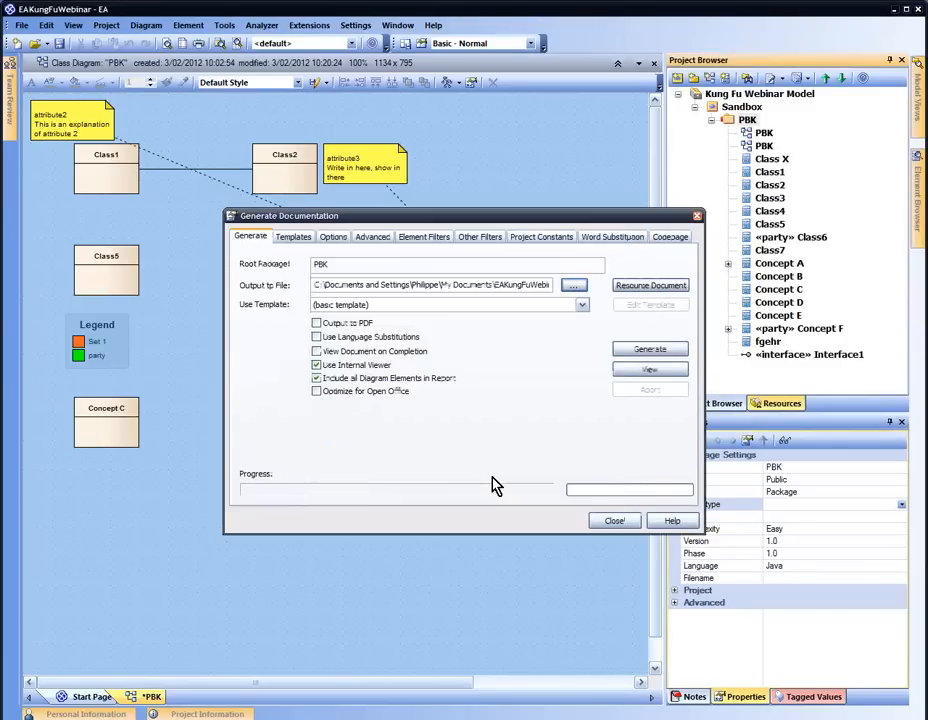
click(573, 286)
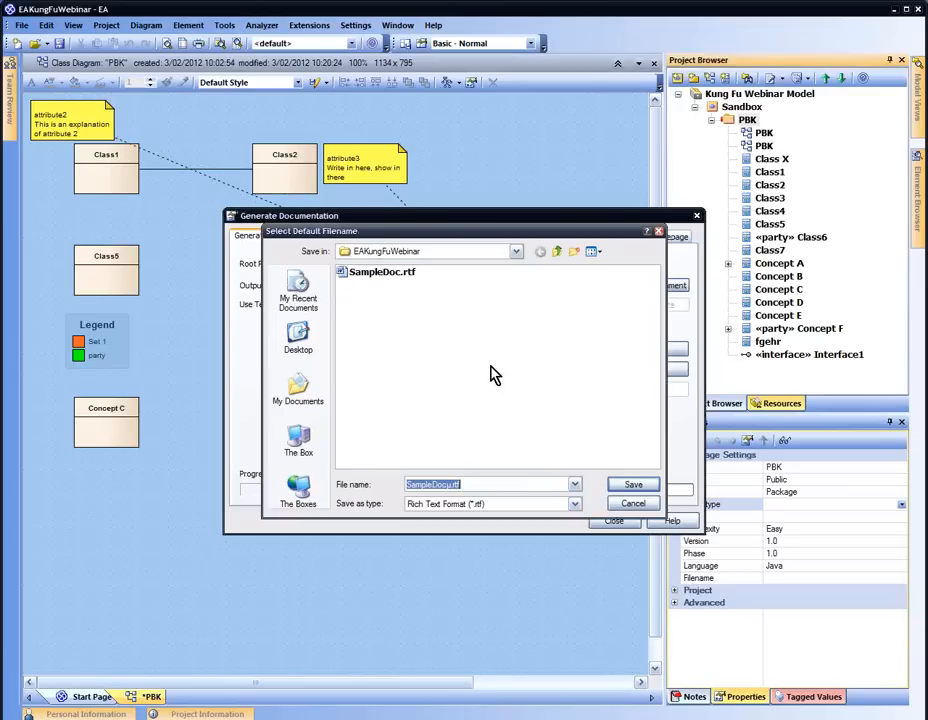
click(452, 484)
key(Return)
Pick the diagrams template, save it as 'Class Doc (diags only)', and generate the report
click(430, 305)
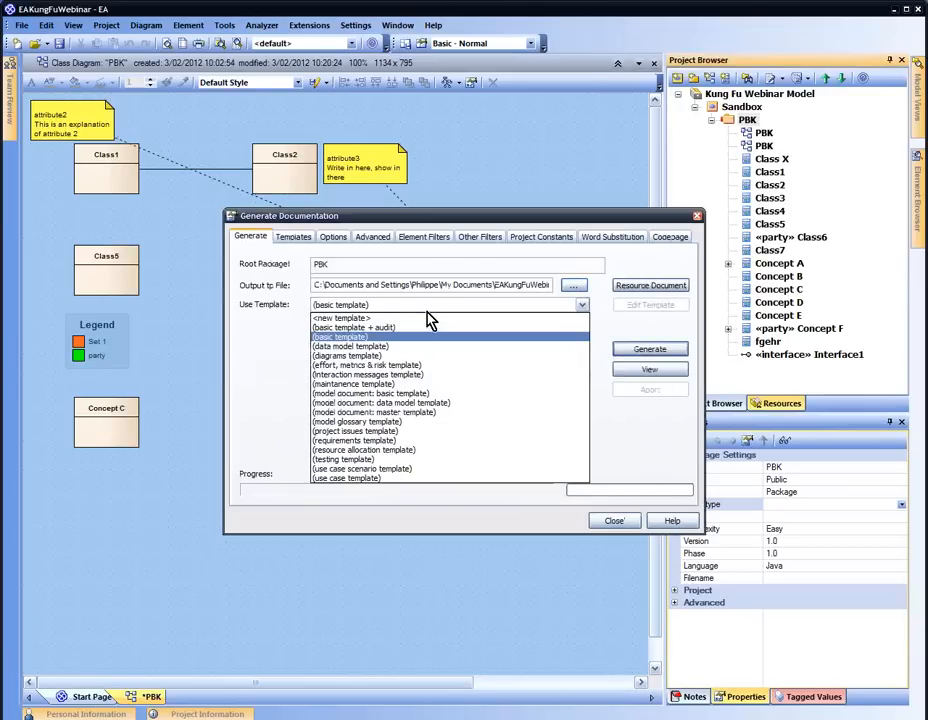
click(430, 356)
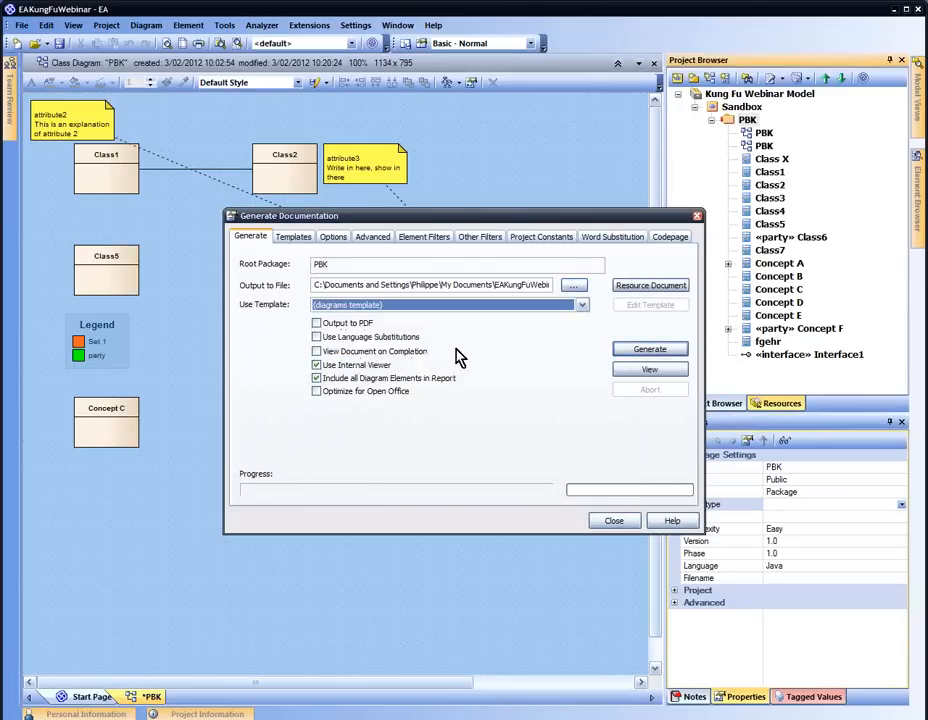
click(636, 289)
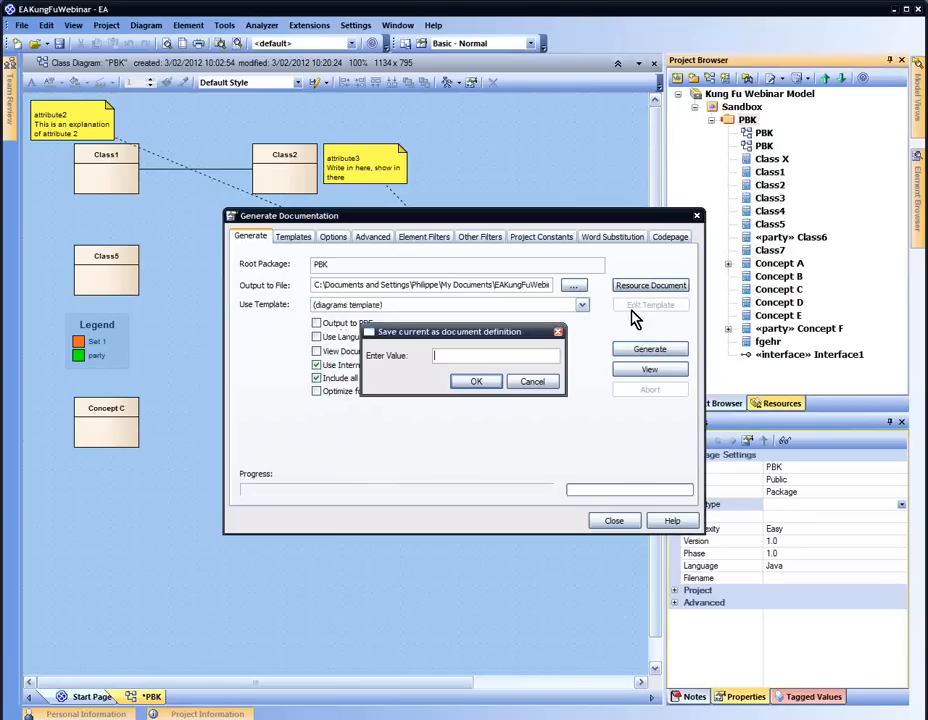
text(Class Doc (diags only)
key(Return)
click(632, 350)
click(472, 399)
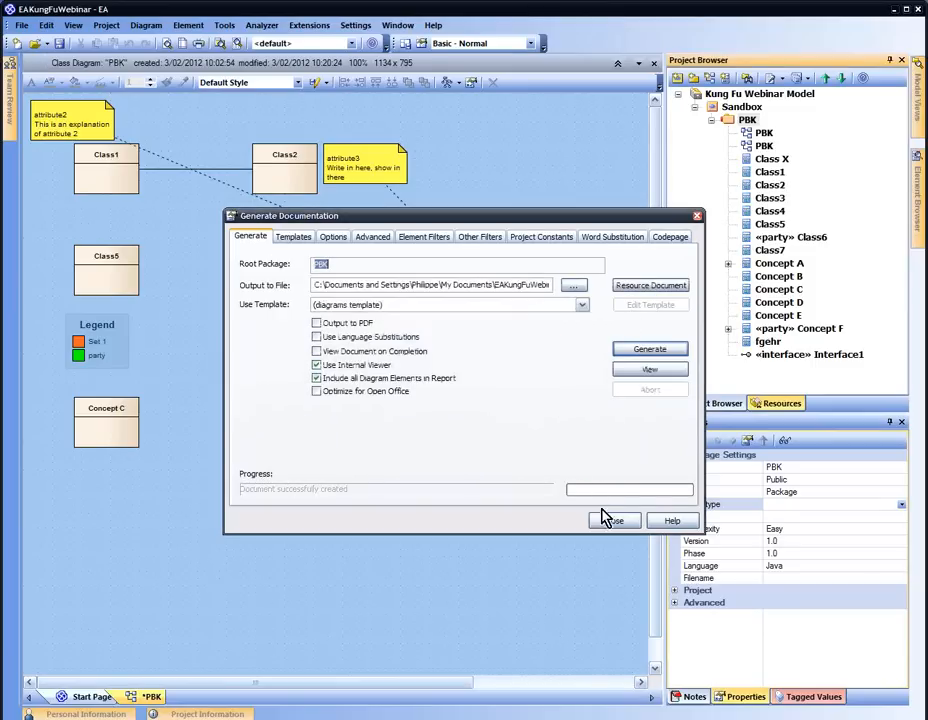
click(613, 521)
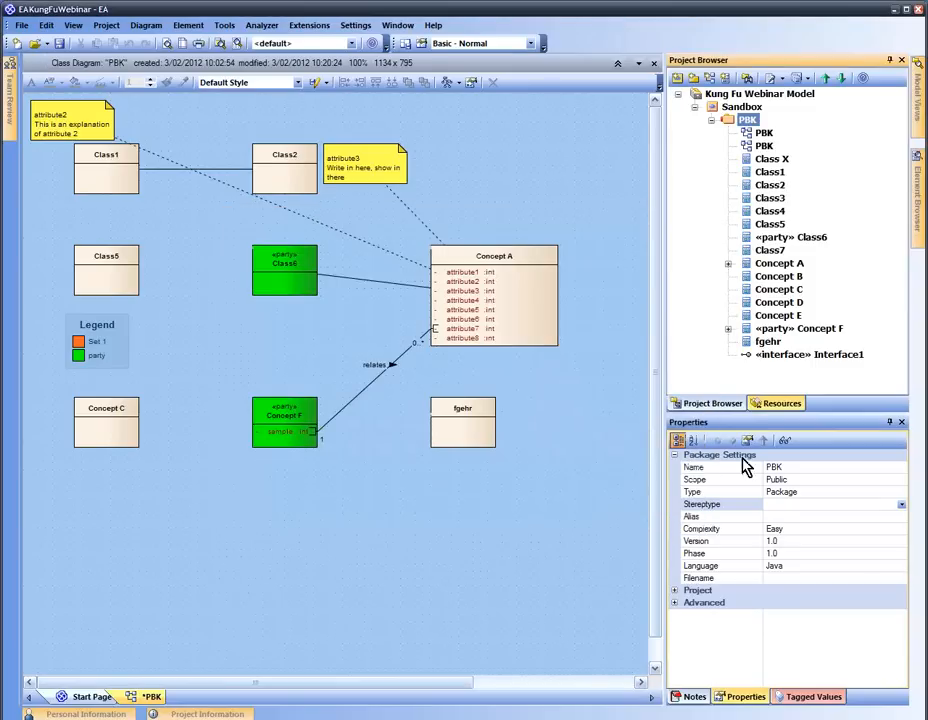
Locate the 'Class Doc (diags only)' definition in the project resources
click(765, 408)
click(785, 142)
click(799, 155)
key(Up)
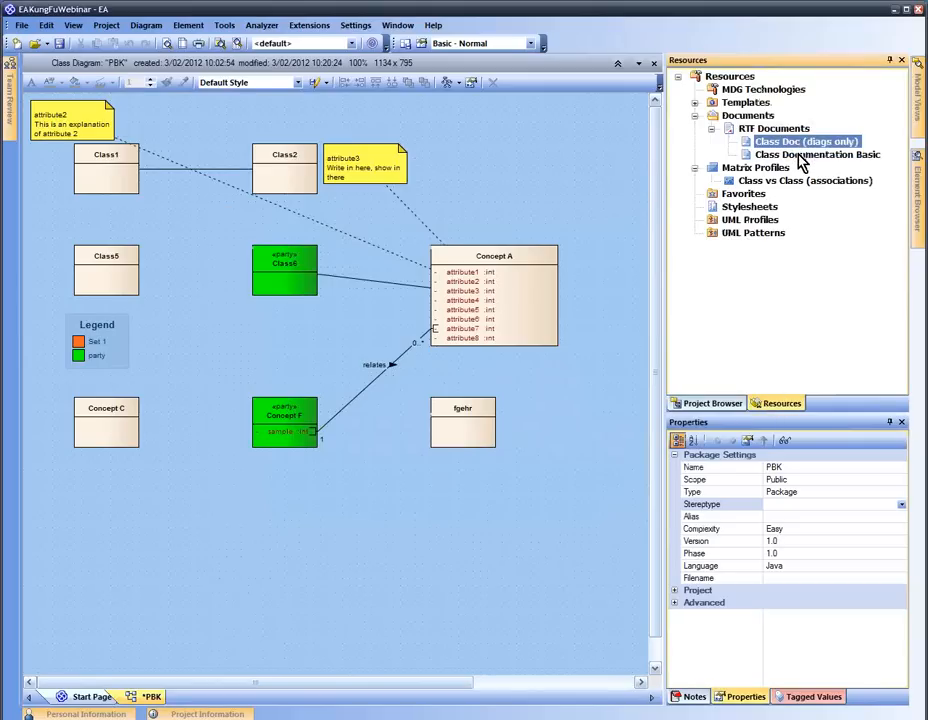
Batch-generate both saved RTF documents from the RTF Documents group
click(798, 155)
click(800, 142)
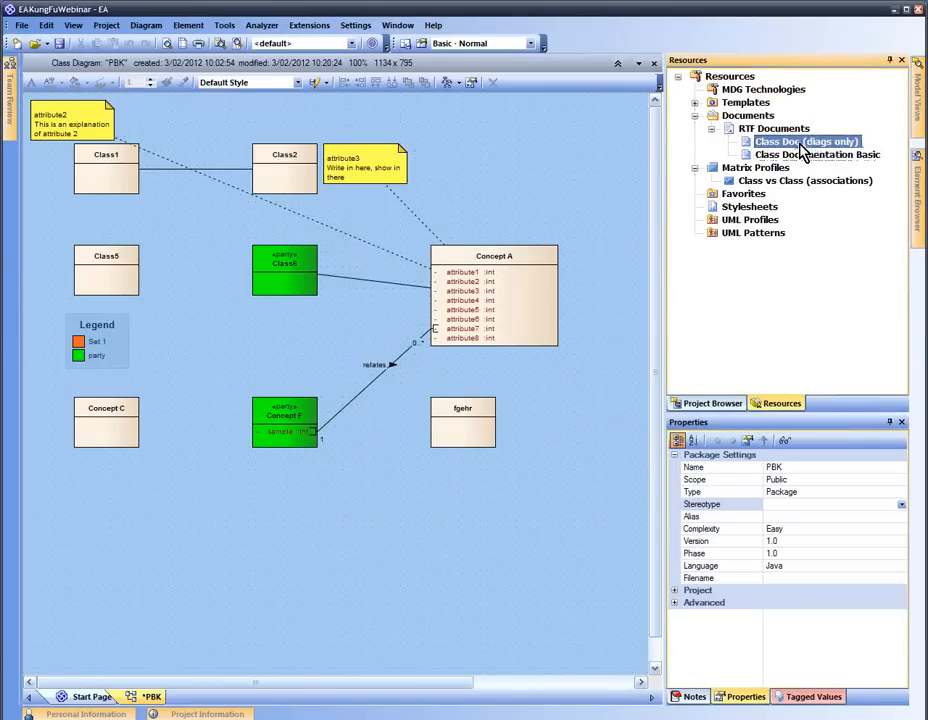
click(780, 130)
right_click(780, 130)
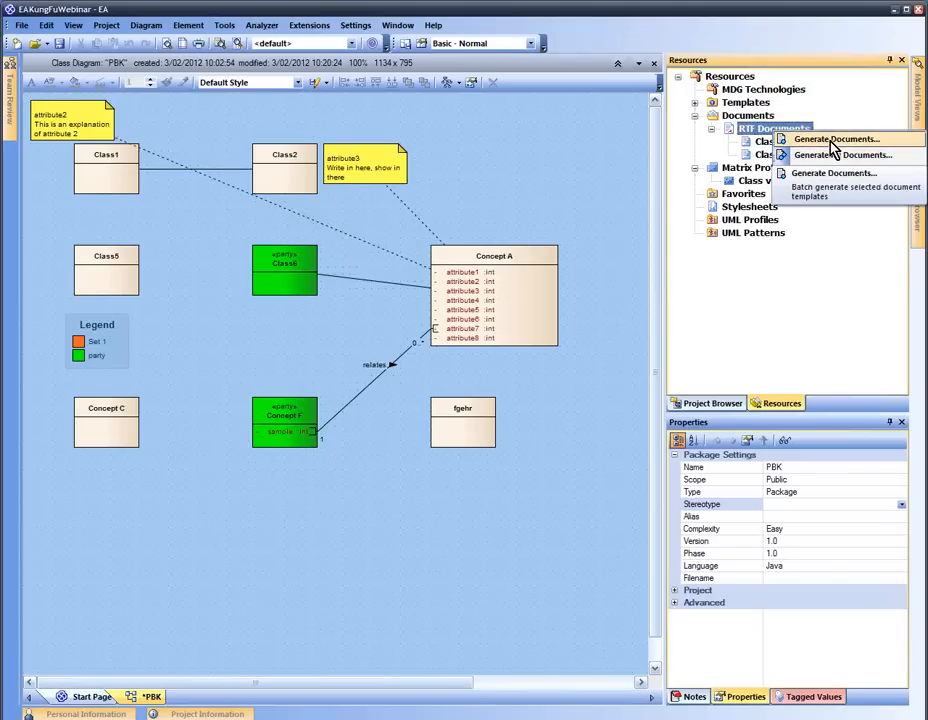
click(830, 142)
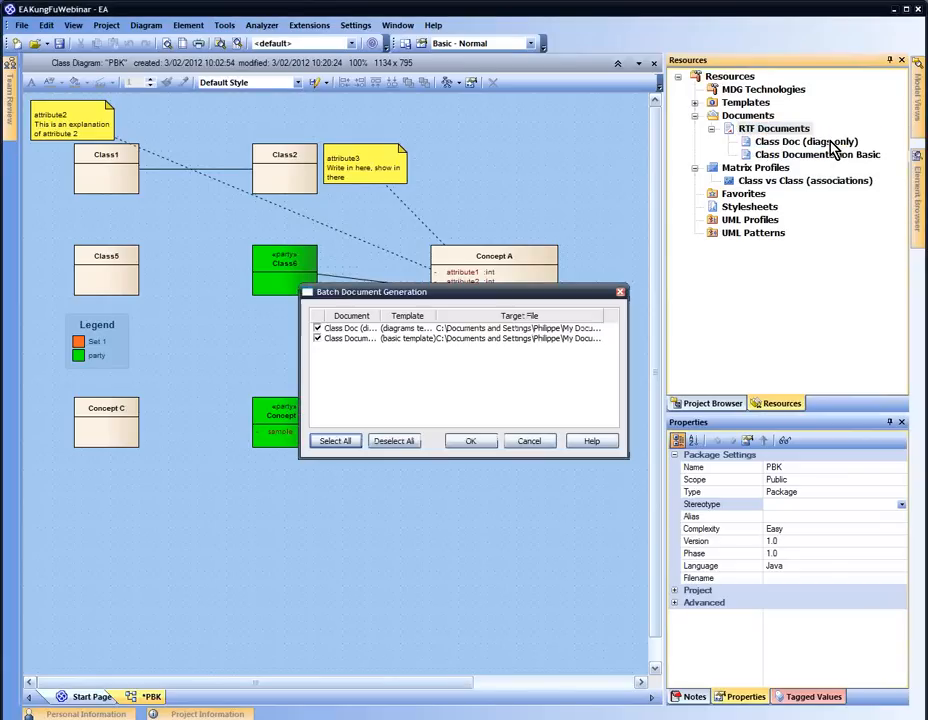
click(323, 338)
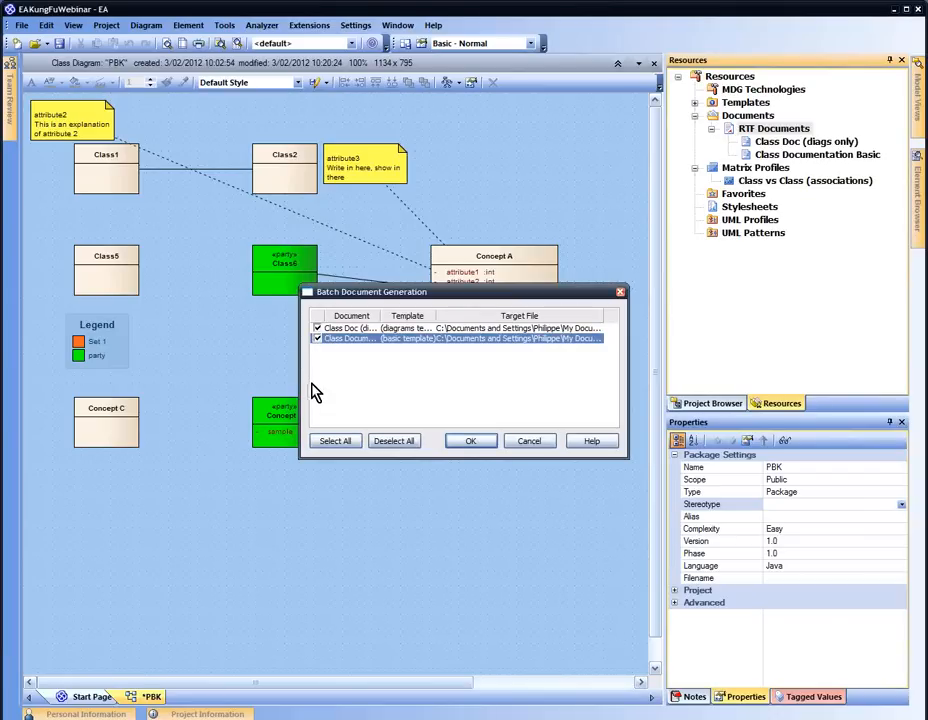
click(468, 442)
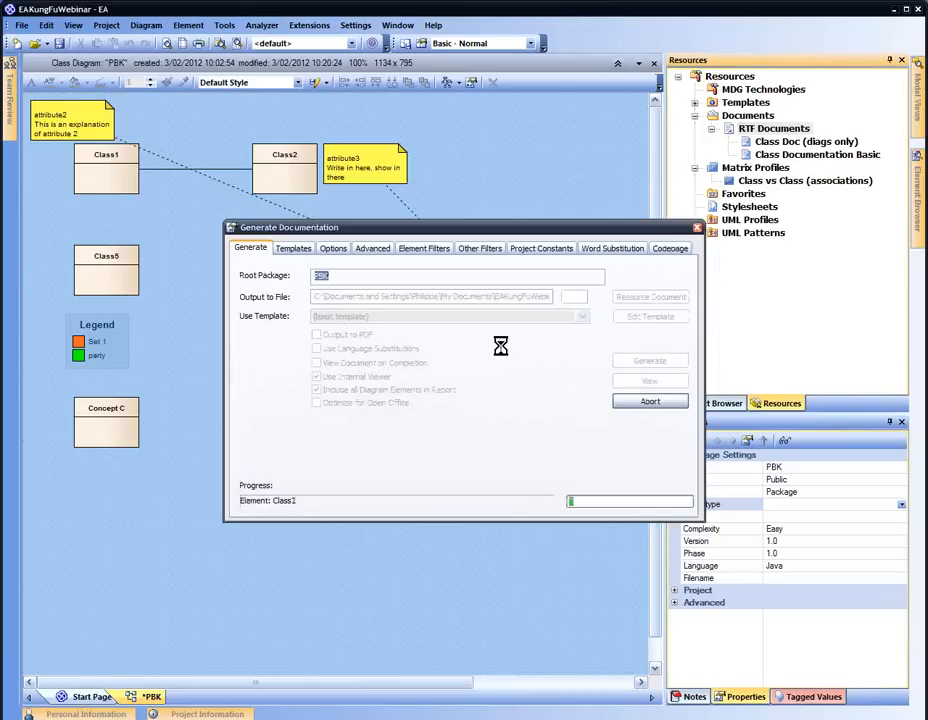
Abort the running generation, confirm it, and reselect the RTF Documents group
click(645, 403)
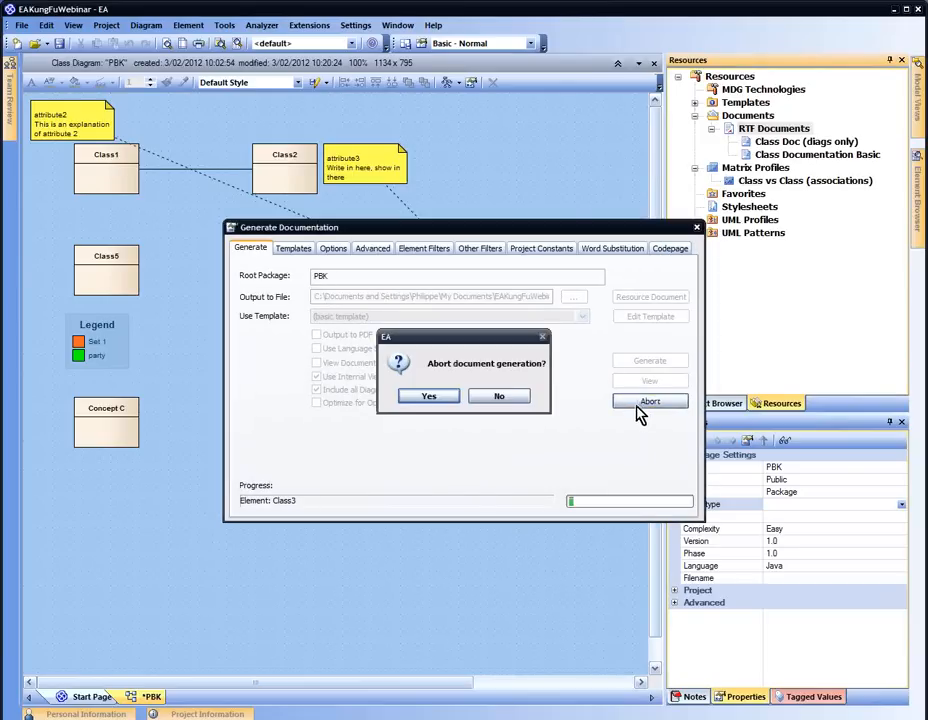
click(447, 399)
click(476, 398)
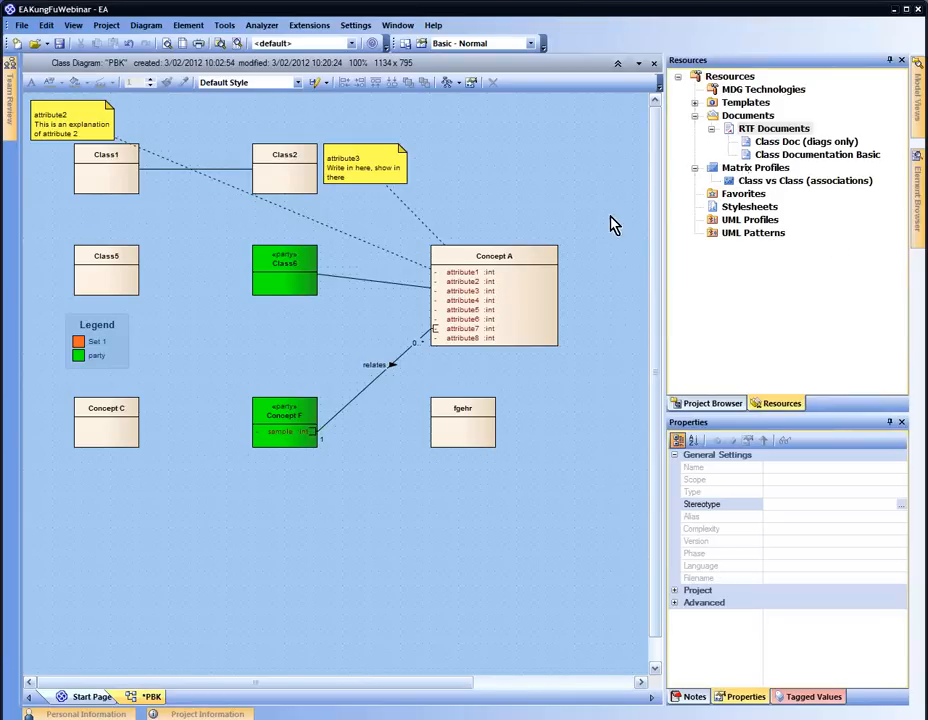
click(707, 303)
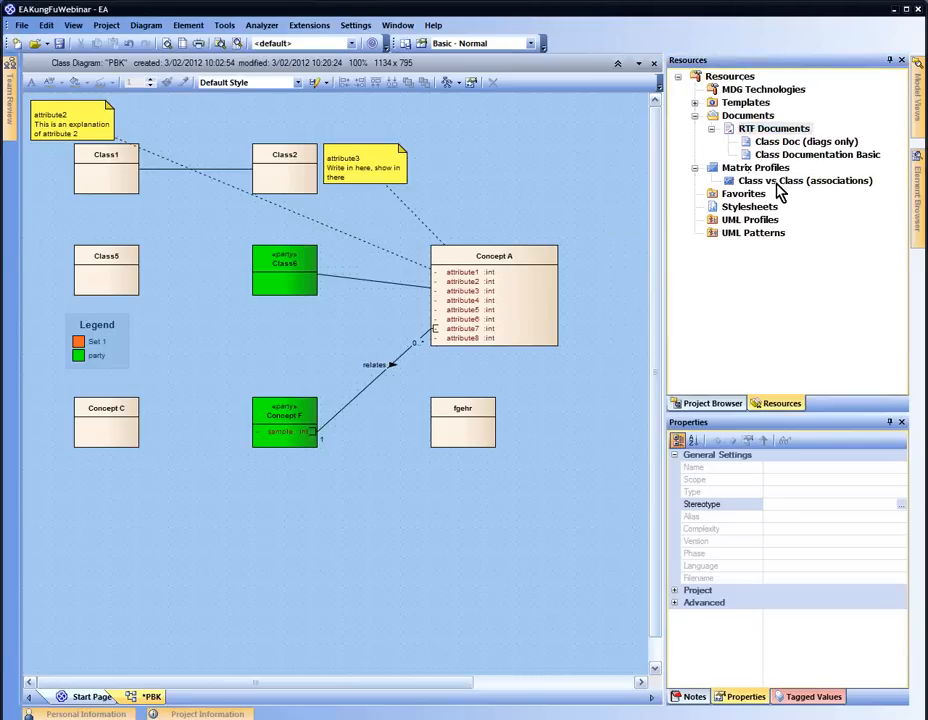
Open the bundled example model from the Help menu
click(730, 405)
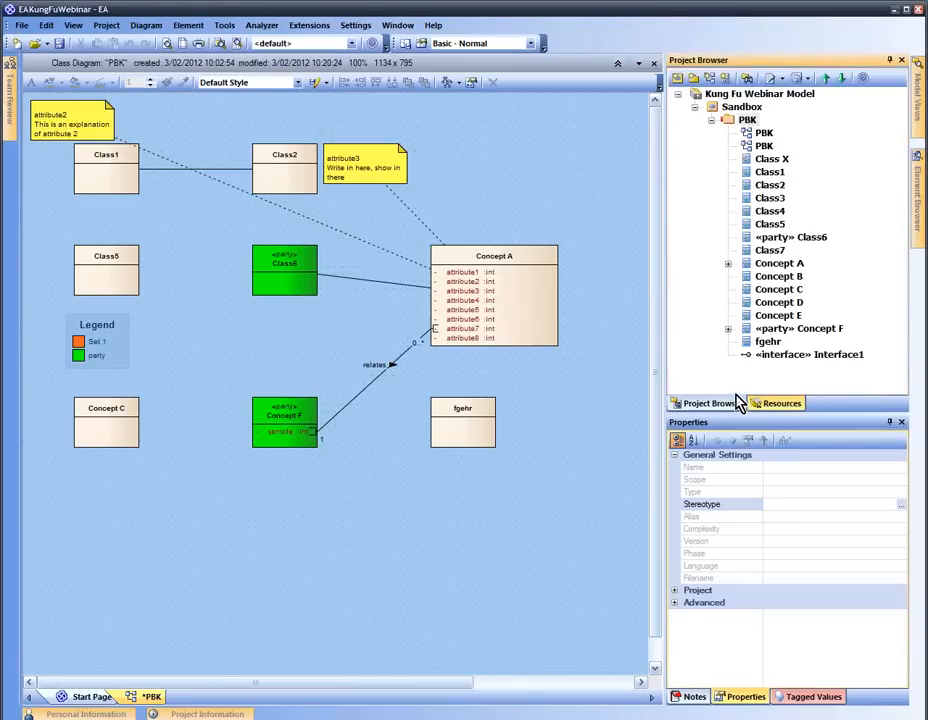
click(711, 120)
click(386, 28)
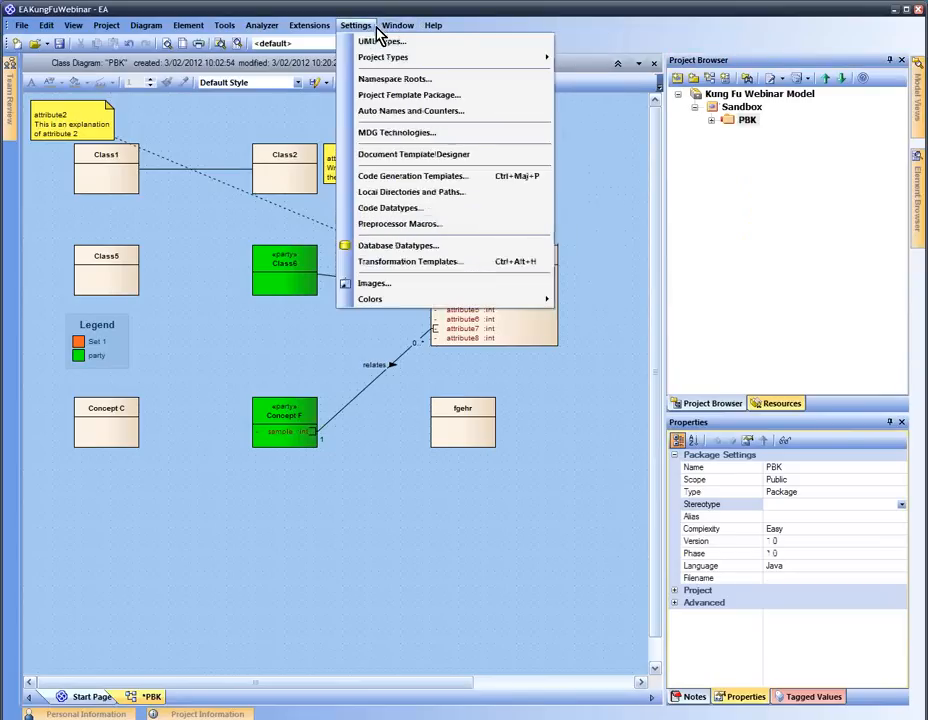
click(355, 25)
click(433, 25)
click(493, 94)
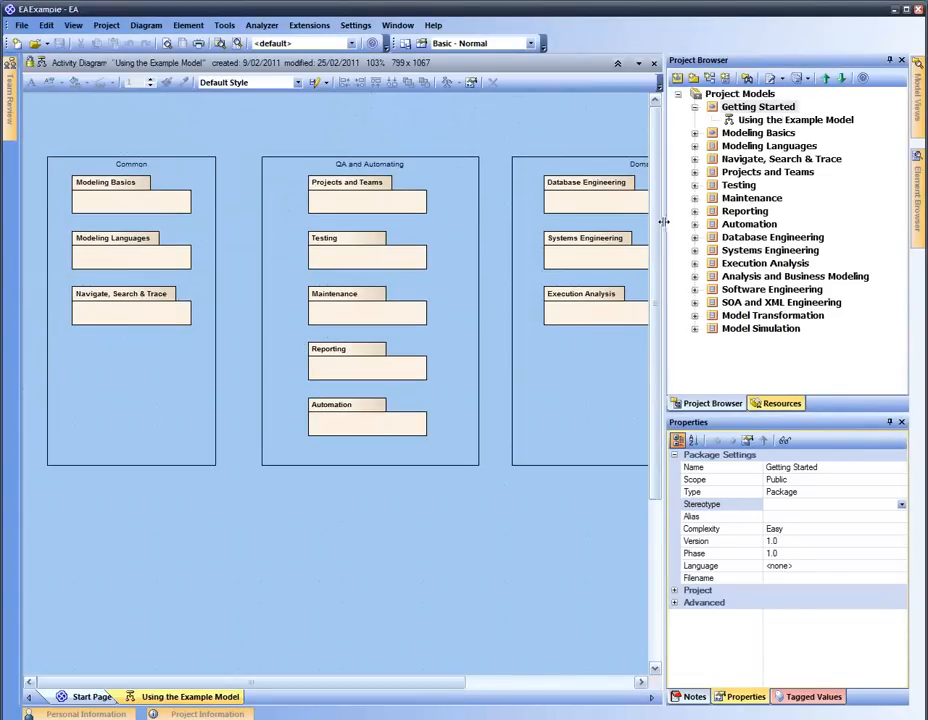
Add a 'Sandbox' view containing a 'Doc Gen' package
drag(663, 275, 580, 220)
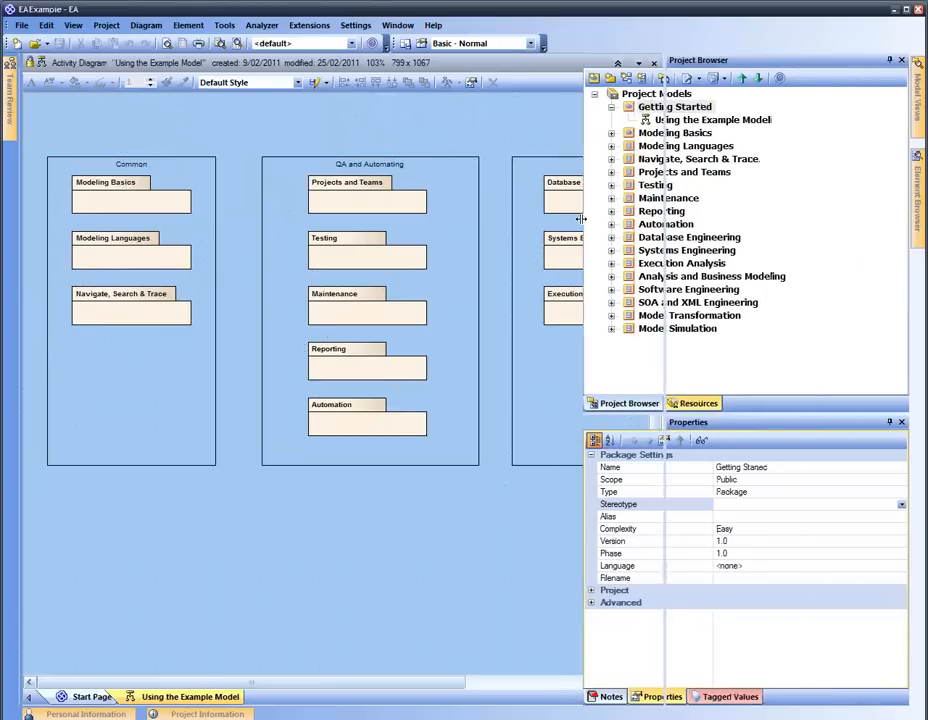
click(630, 94)
text(Sandbox)
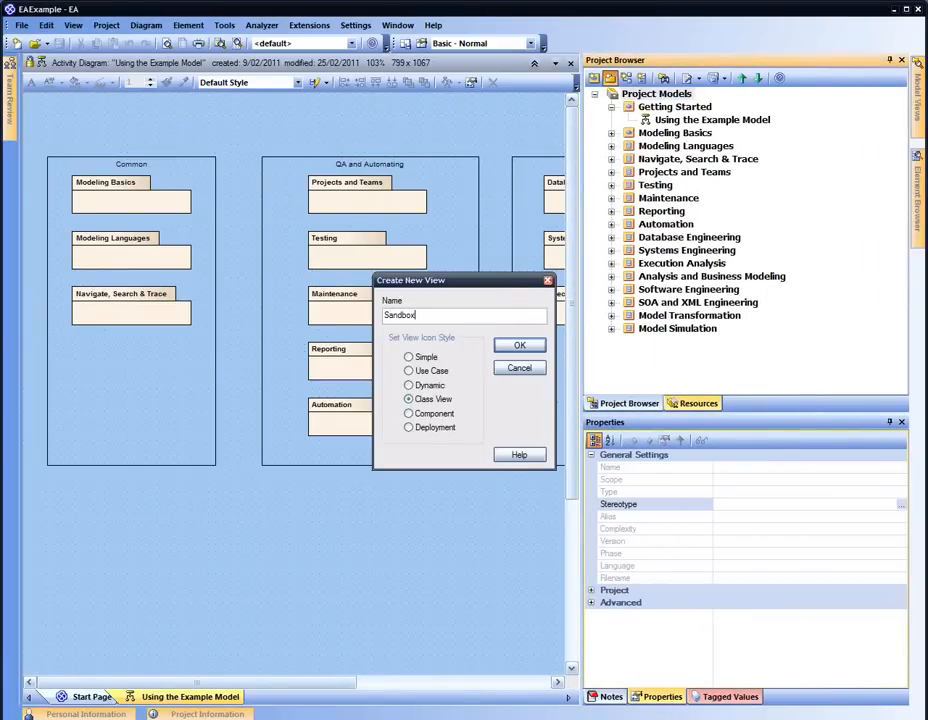
key(Return)
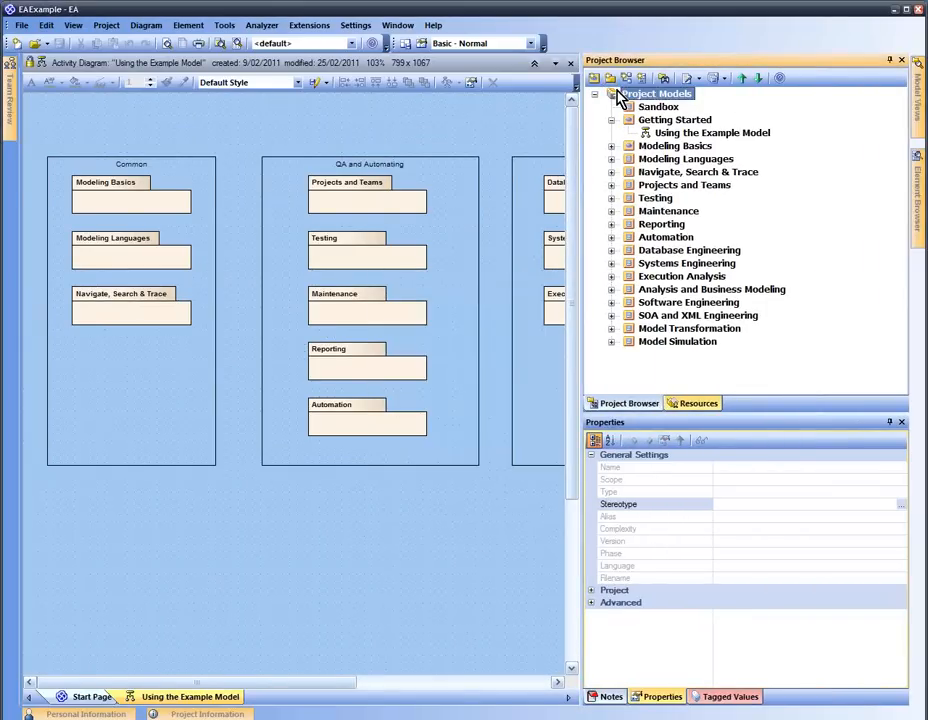
click(611, 82)
text(Doc Gen)
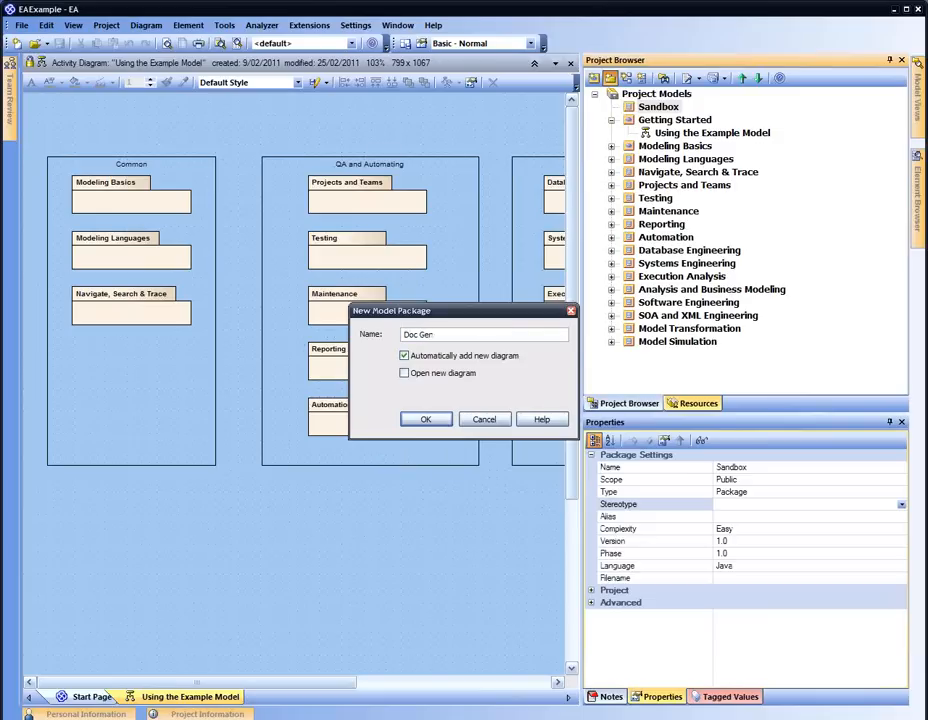
key(Return)
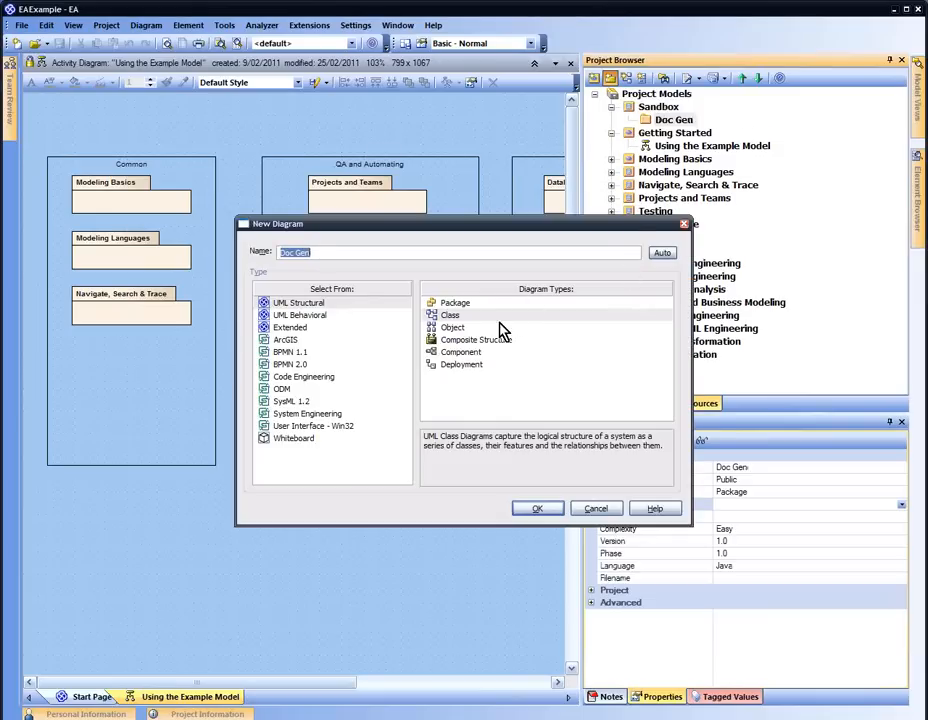
Create the Doc Gen diagram with the Extended > Documentation type
click(318, 327)
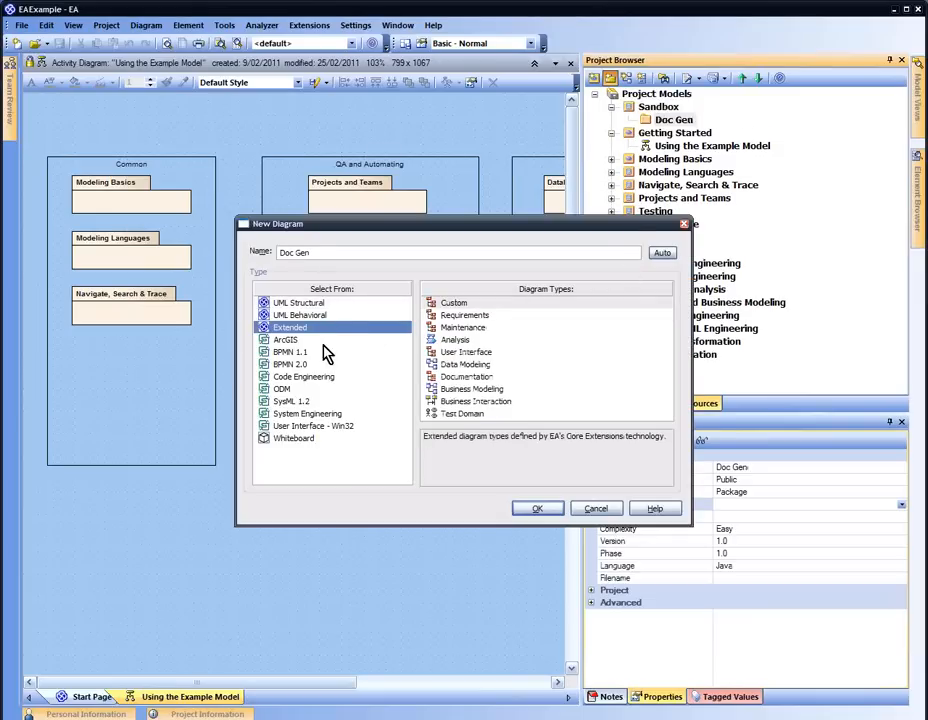
click(443, 378)
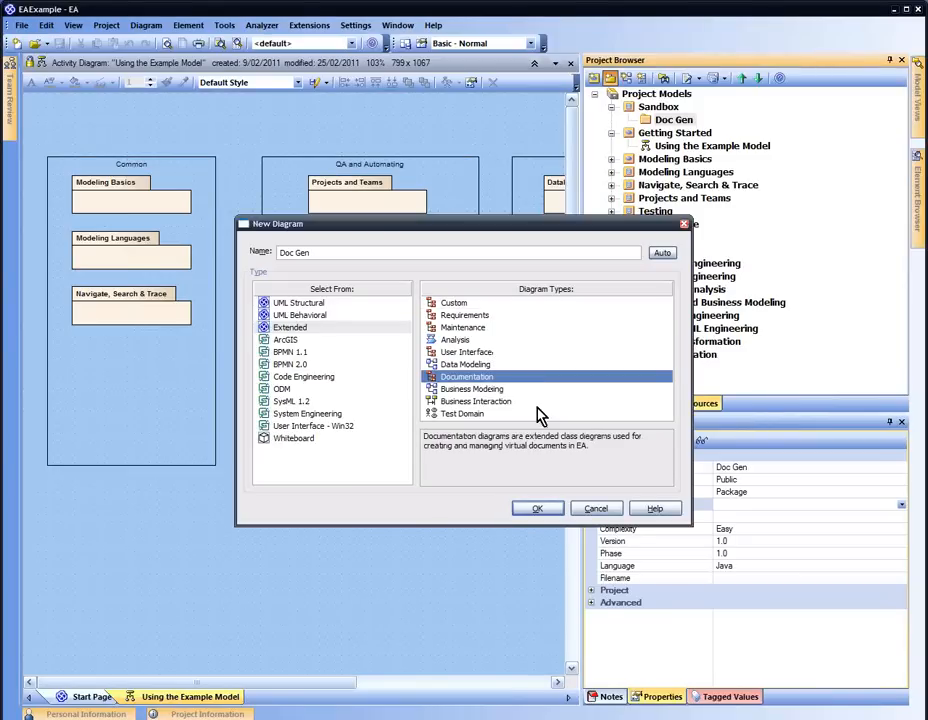
click(546, 510)
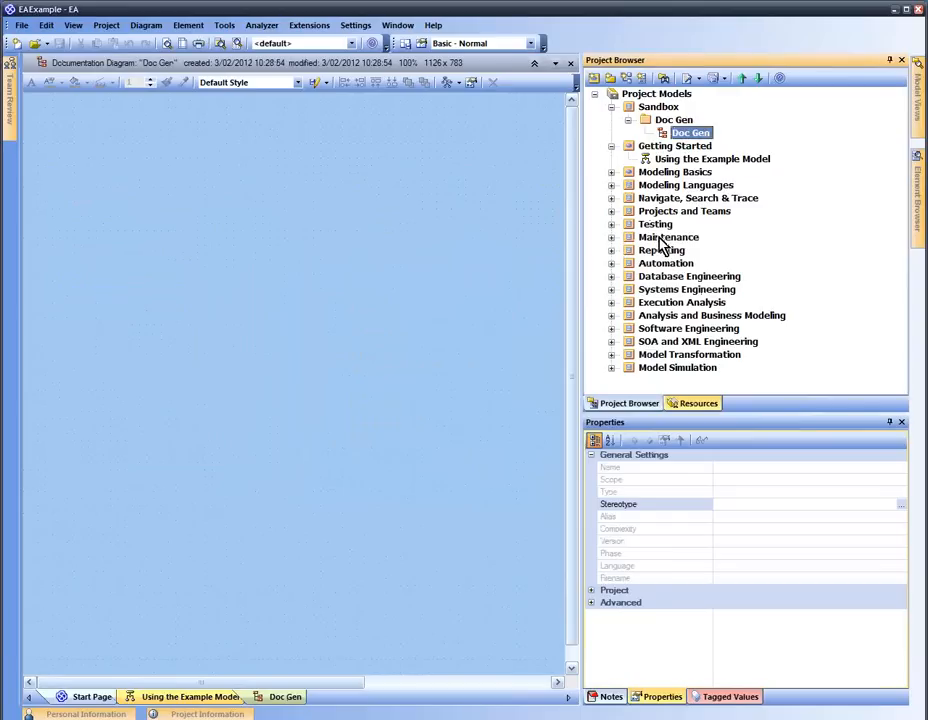
Add a «master document» package named 'My Sample Master' to the Doc Gen diagram
click(294, 196)
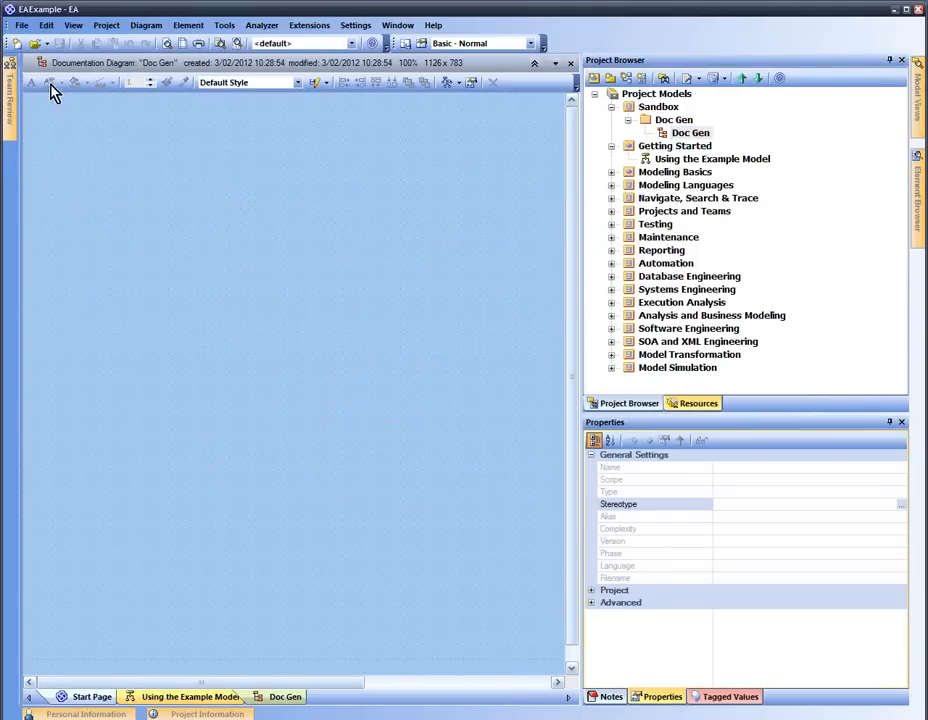
click(73, 25)
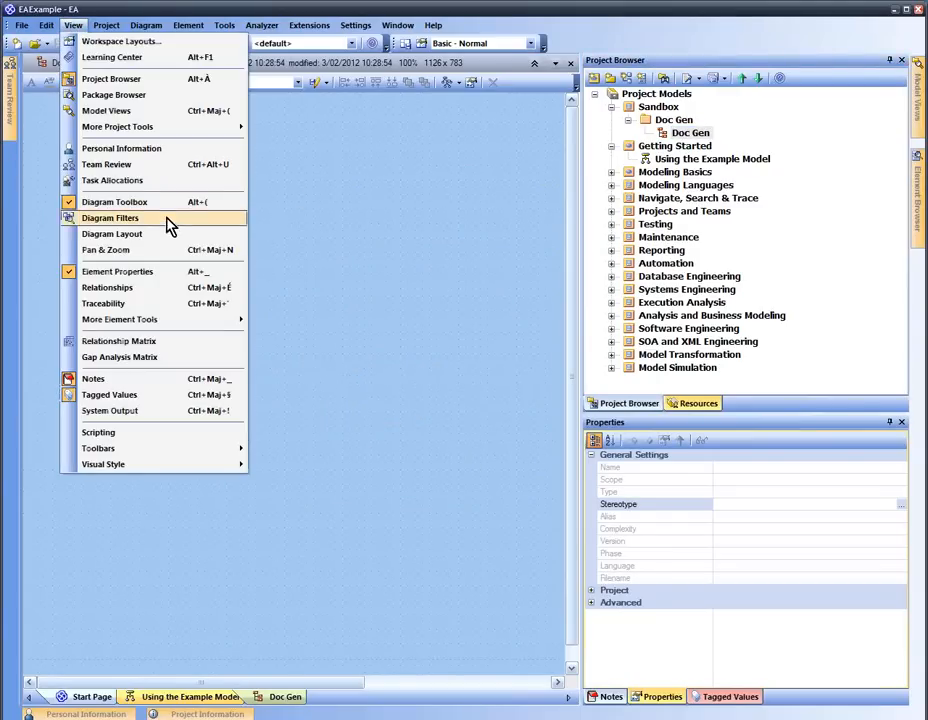
click(383, 234)
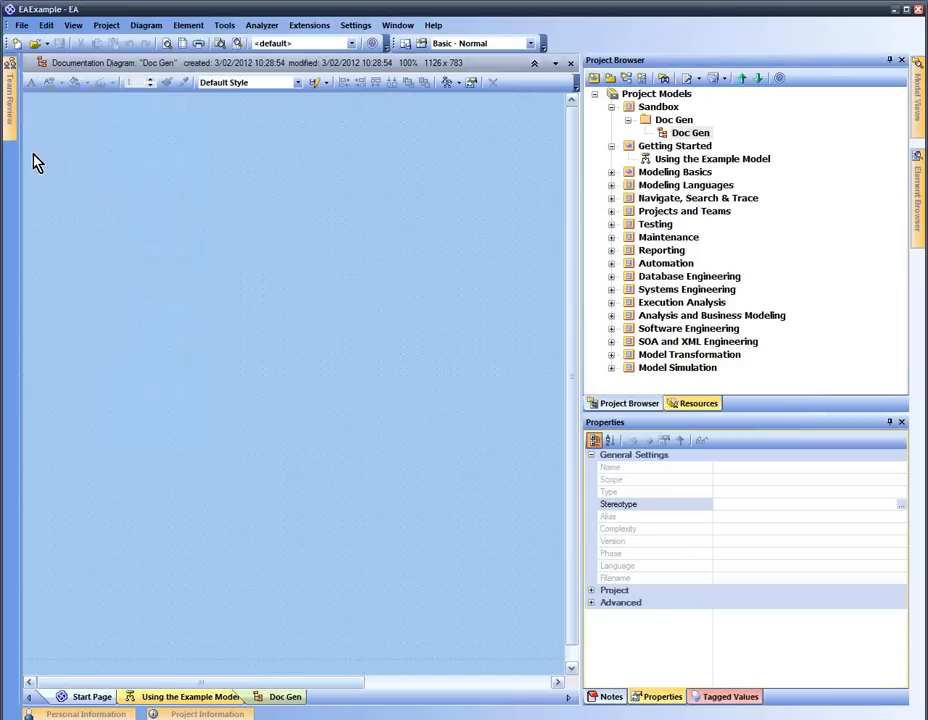
right_click(201, 182)
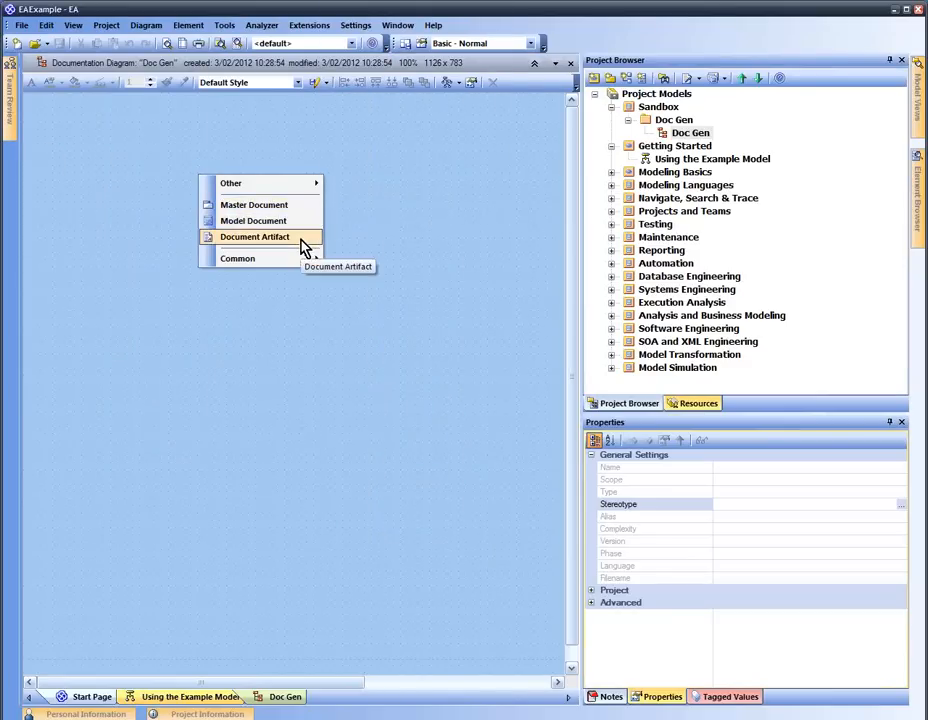
click(257, 207)
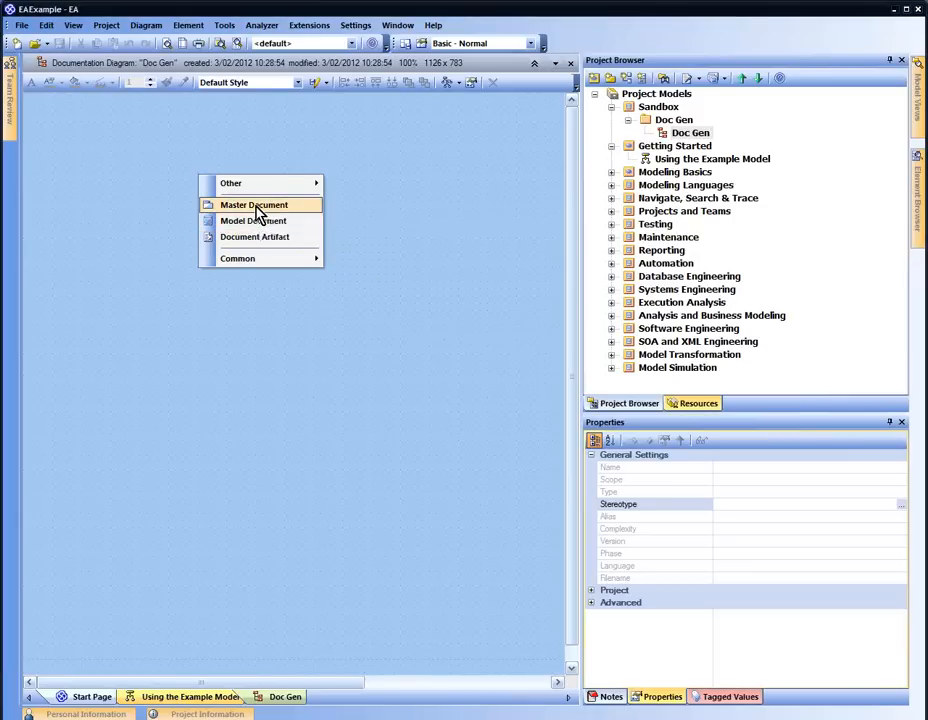
text(M)
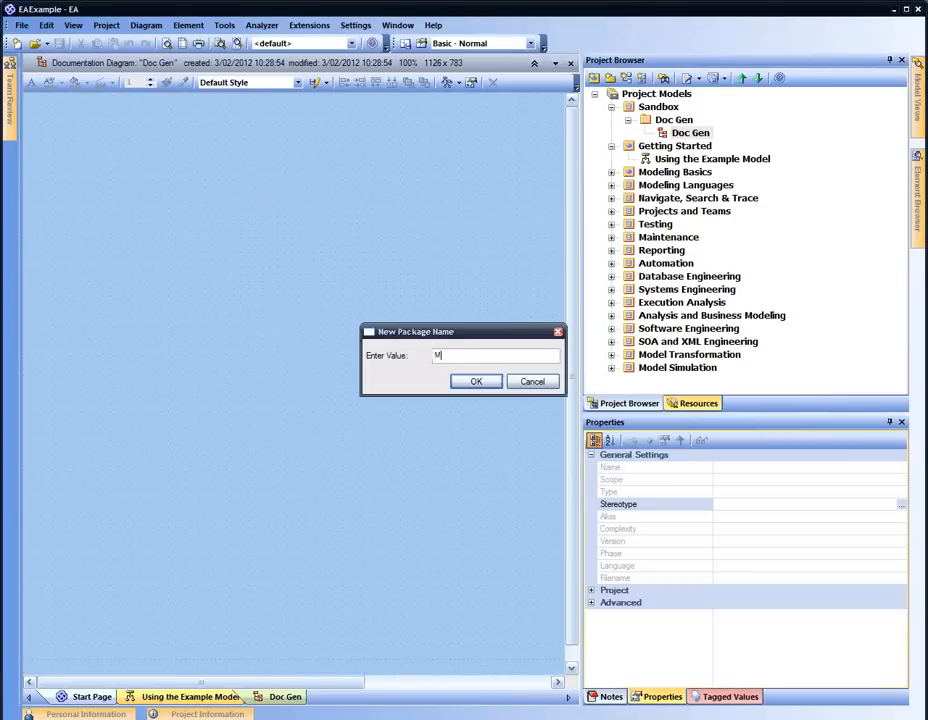
text(y Sample Master)
key(Return)
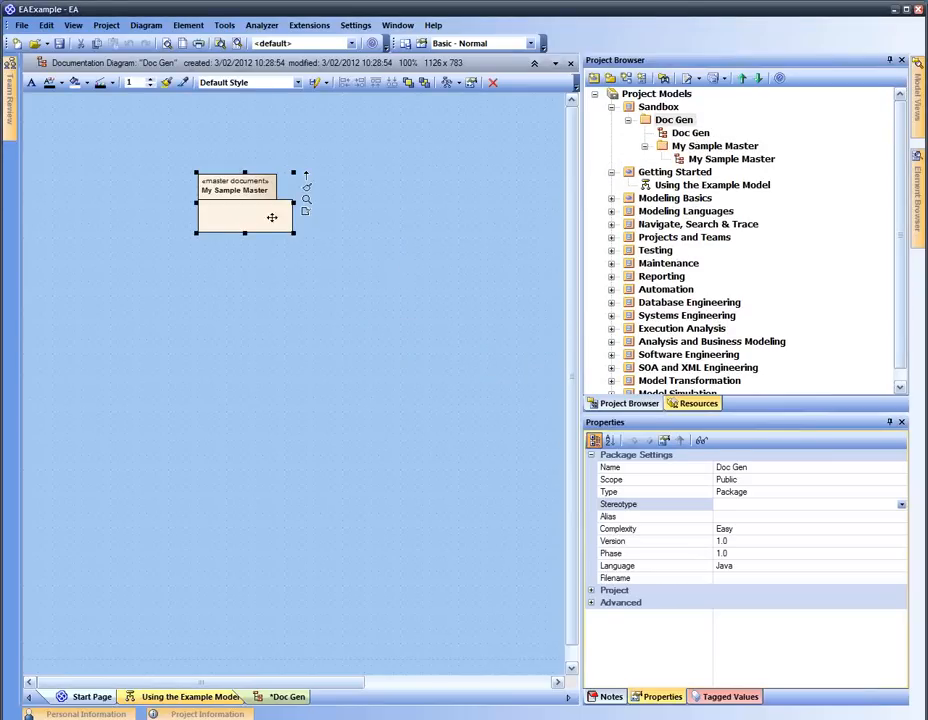
click(288, 246)
drag(267, 221, 250, 221)
click(308, 232)
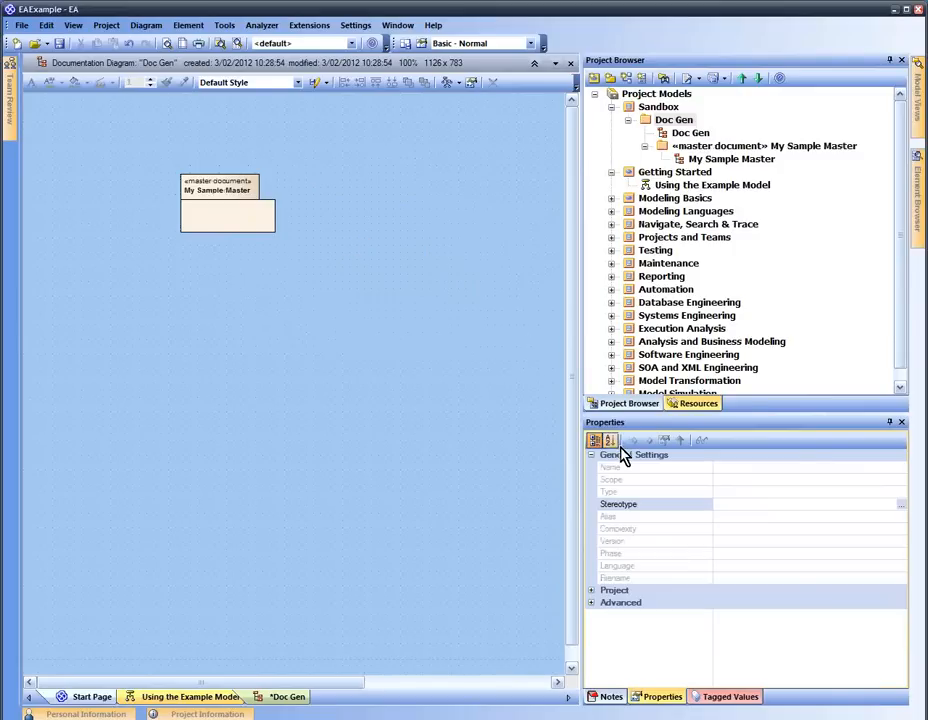
Set My Sample Master's RTFTemplate tagged value to the blank top entry so it is empty
click(726, 697)
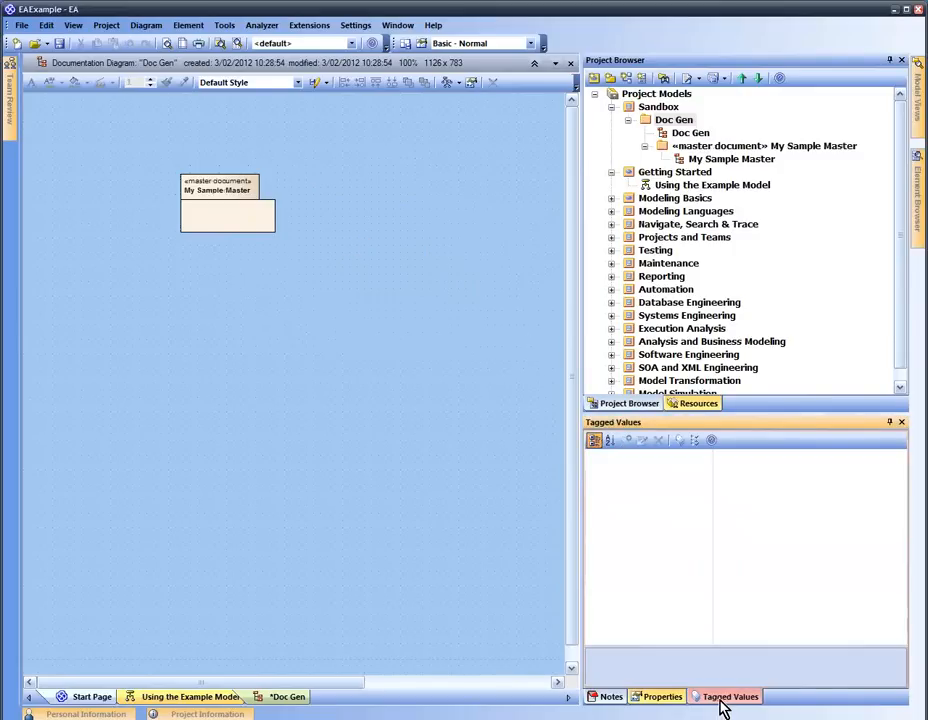
click(249, 224)
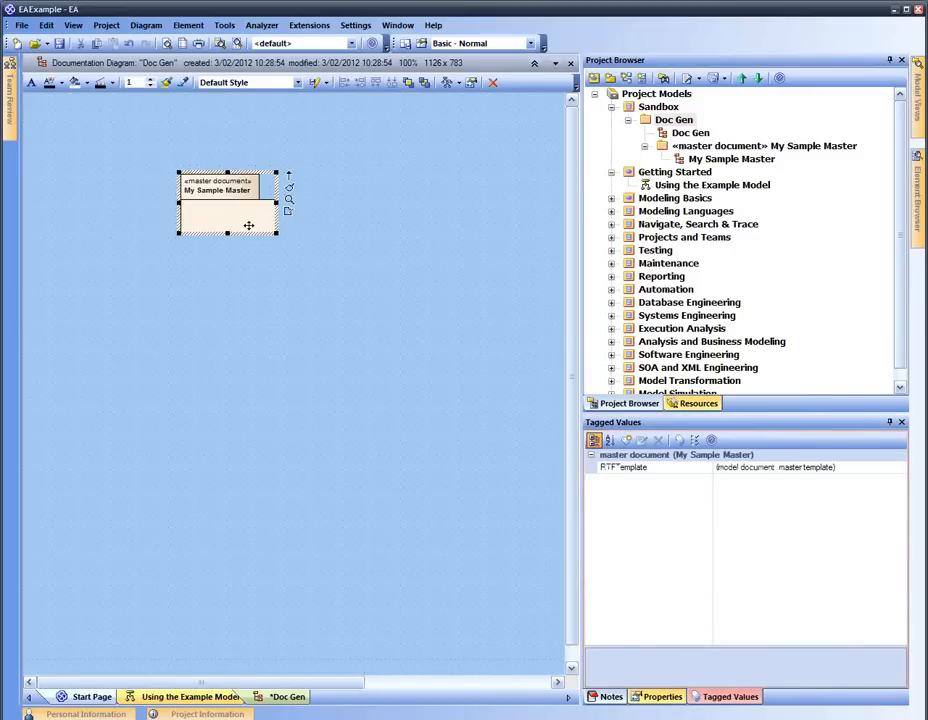
click(754, 468)
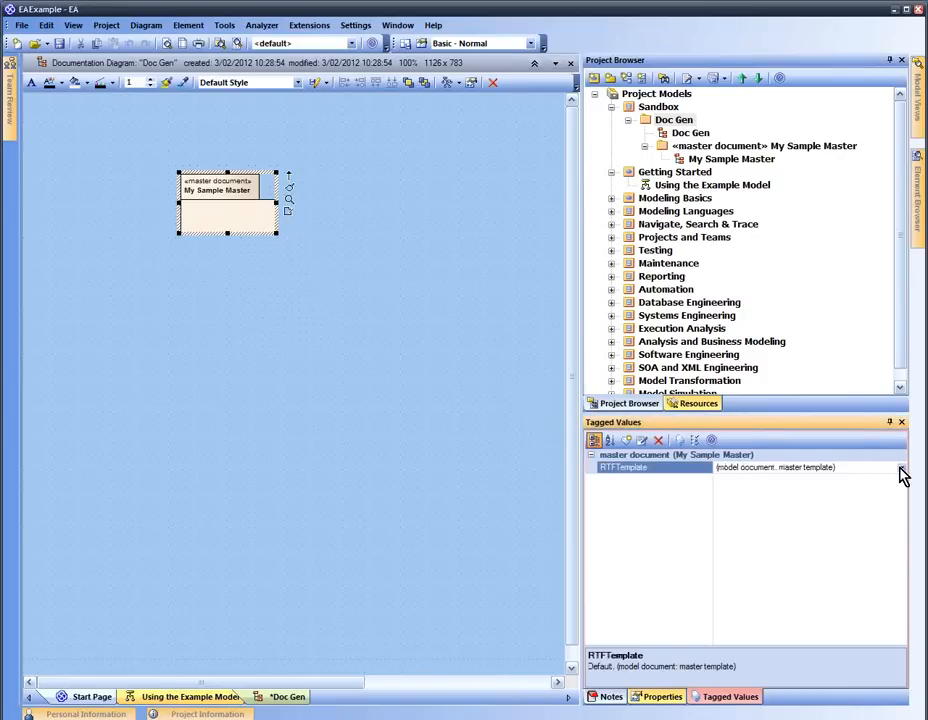
click(901, 470)
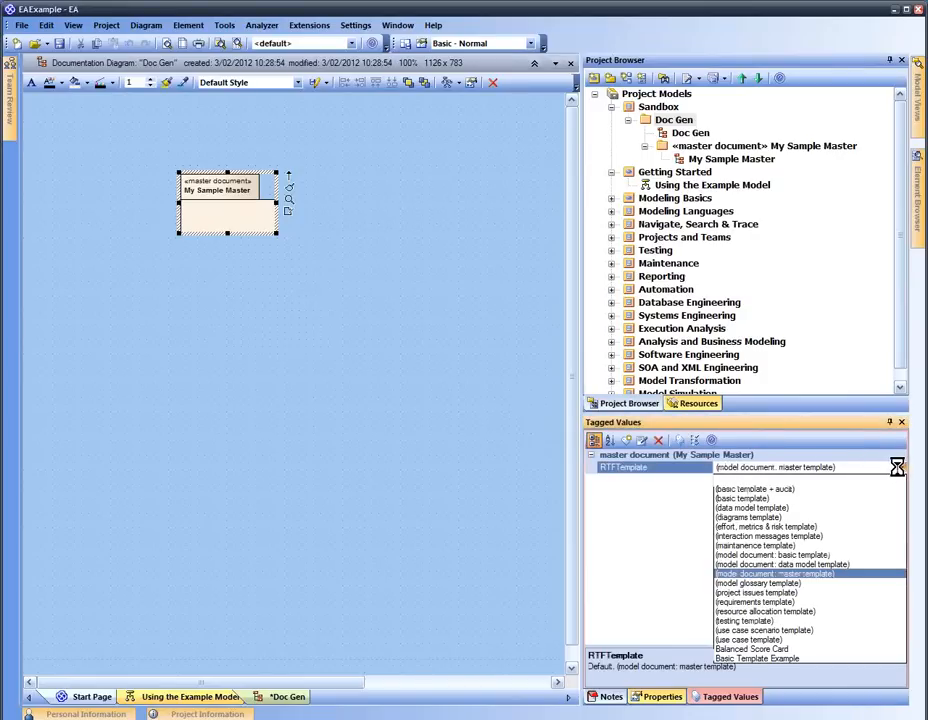
click(871, 573)
click(901, 467)
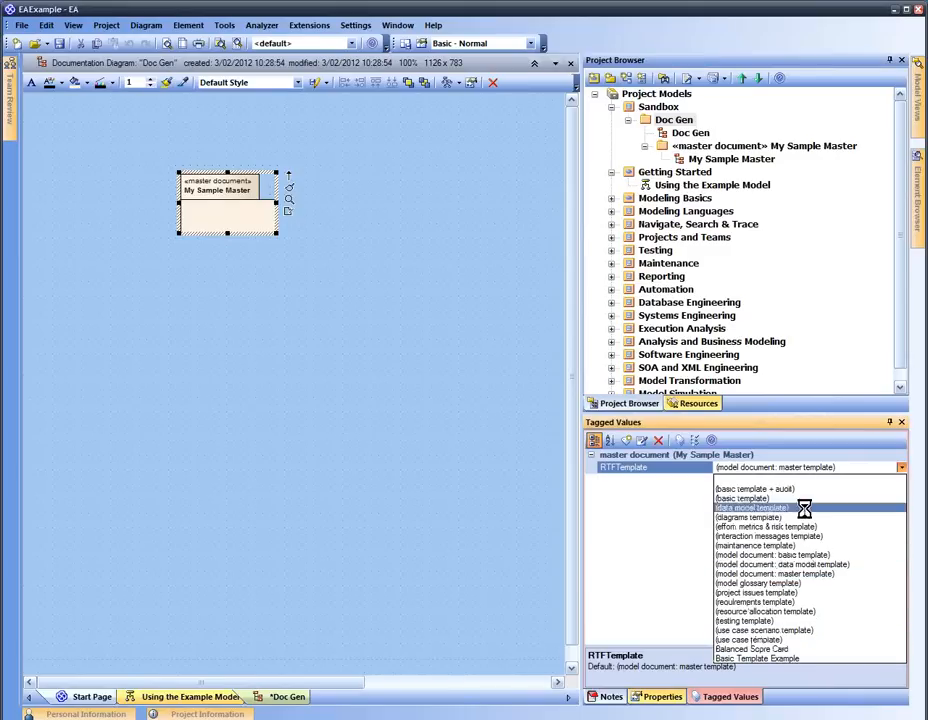
click(839, 481)
click(723, 511)
click(441, 321)
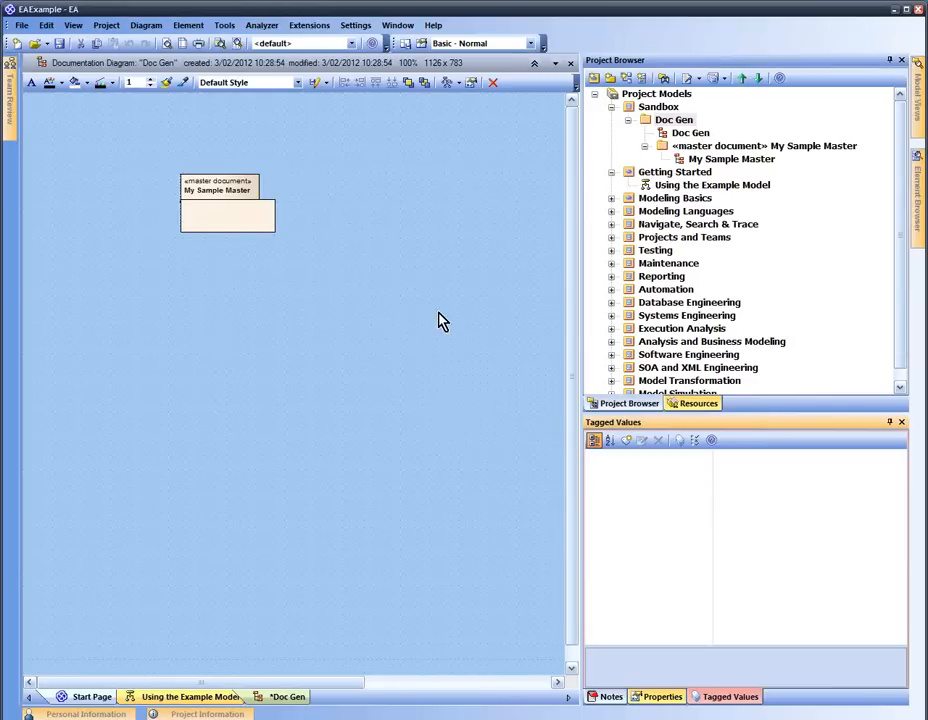
click(390, 27)
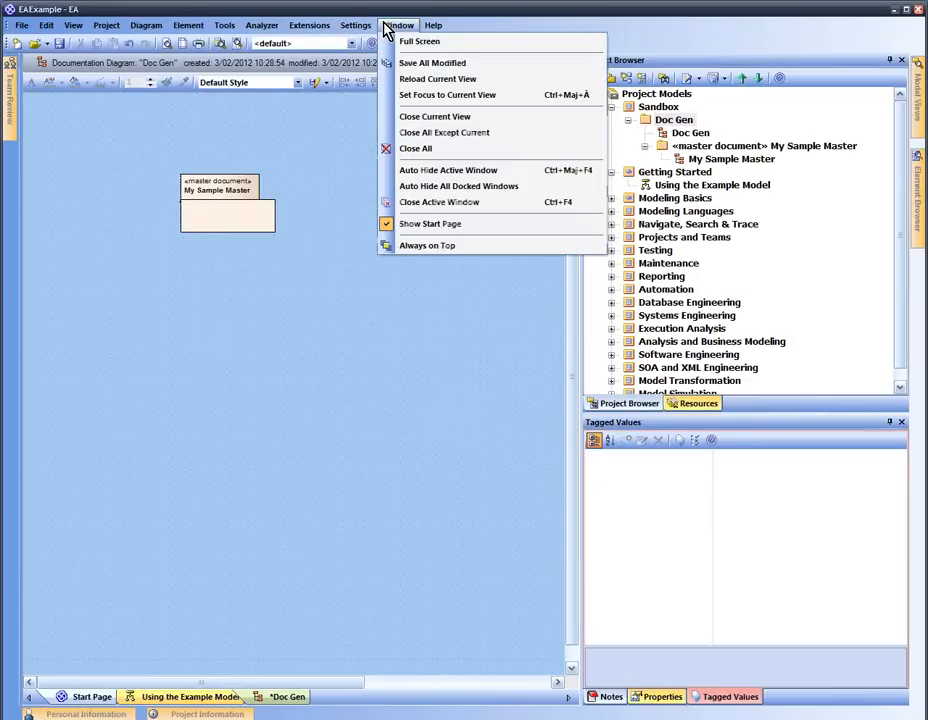
Open the Document Template Designer from Settings and browse the existing document templates
click(356, 25)
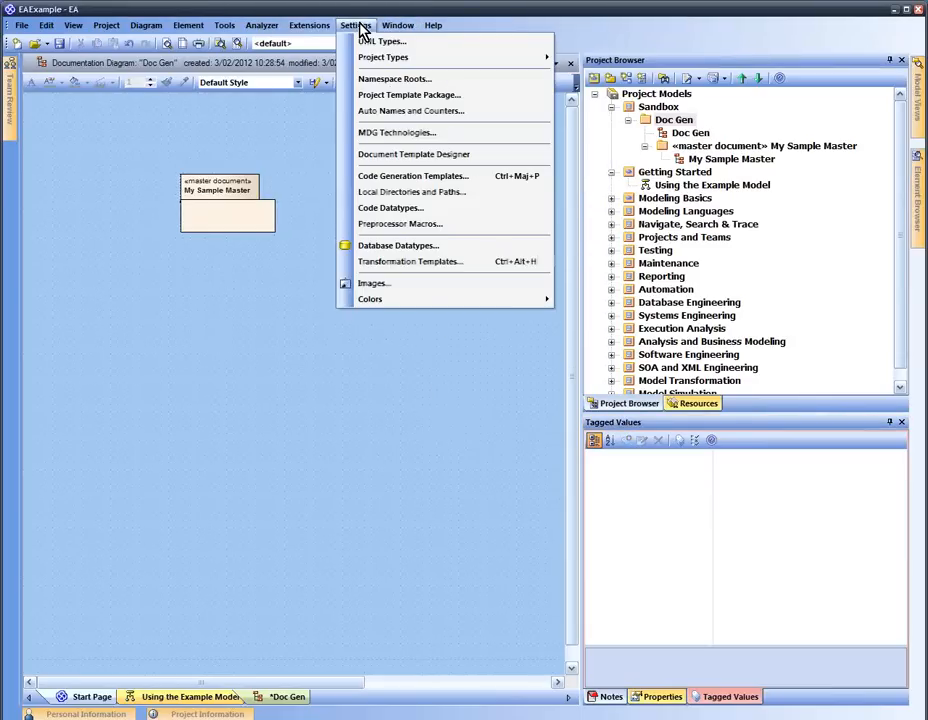
click(406, 155)
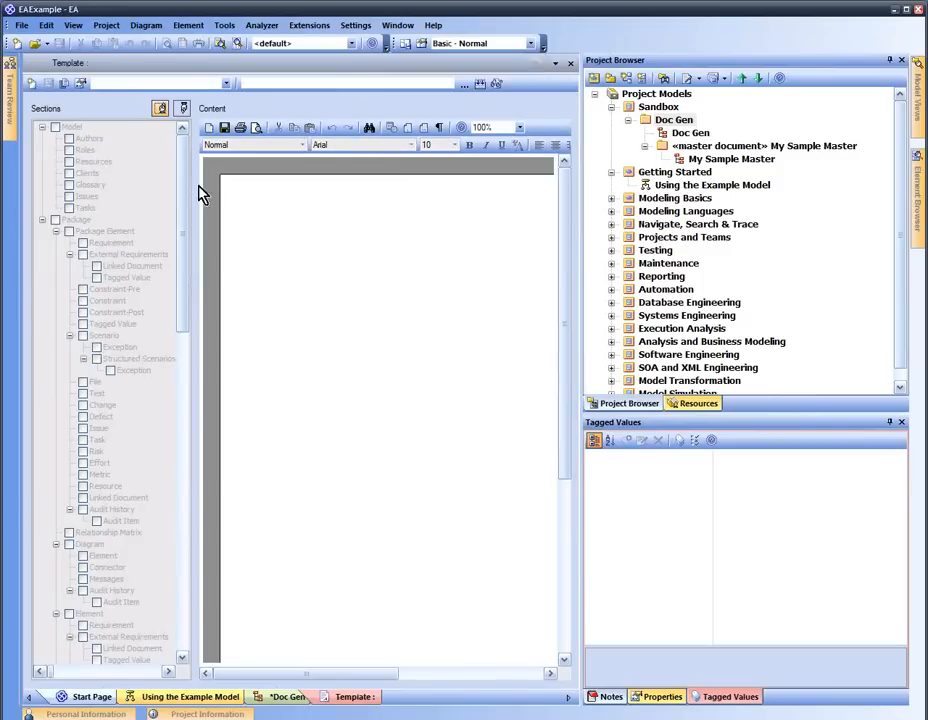
click(226, 85)
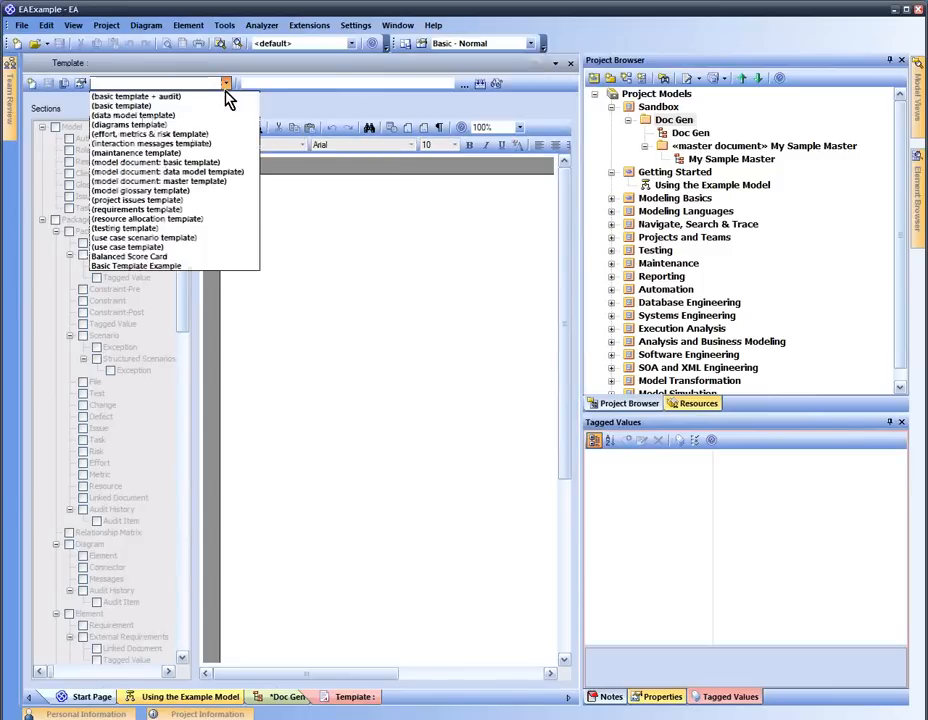
click(180, 86)
click(227, 86)
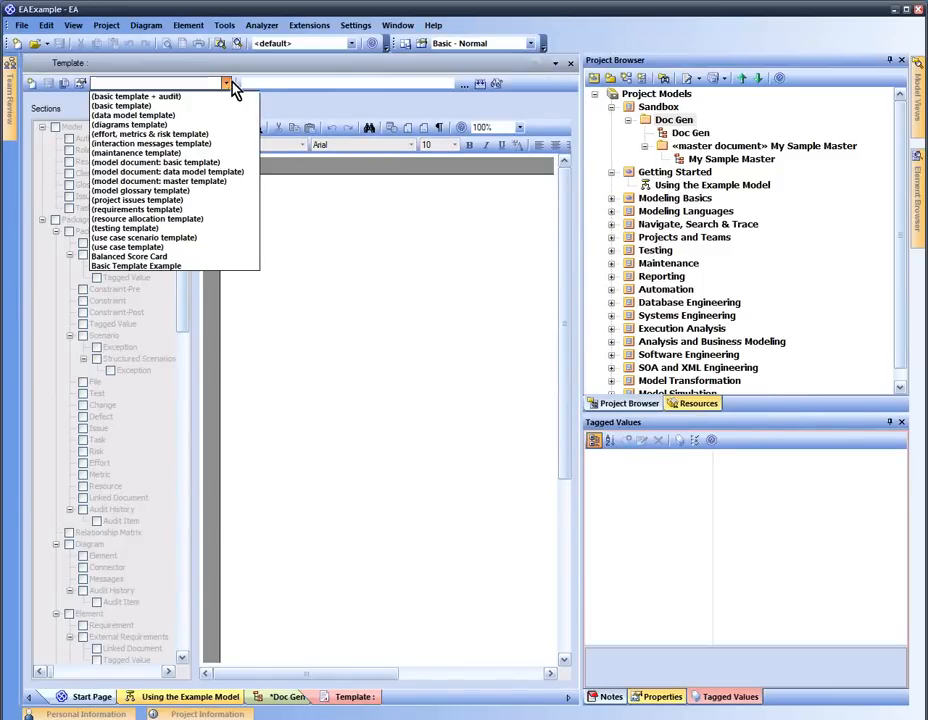
click(37, 90)
Create a 'Sample Master' template copied from the model document master template, then close the designer
click(35, 87)
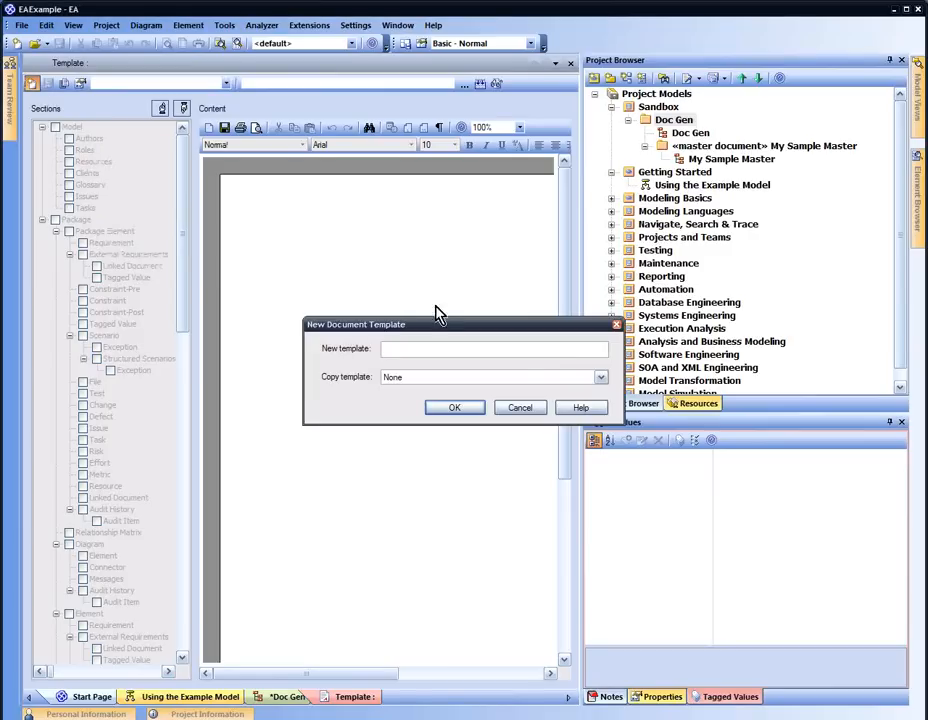
text(Spmple Master)
click(601, 377)
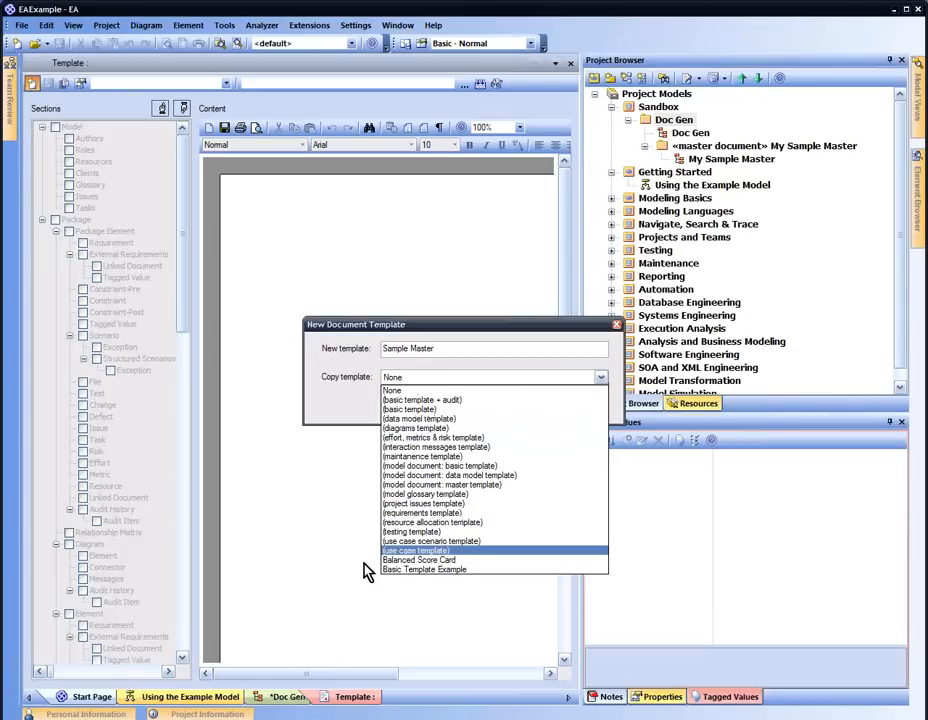
click(487, 485)
click(466, 408)
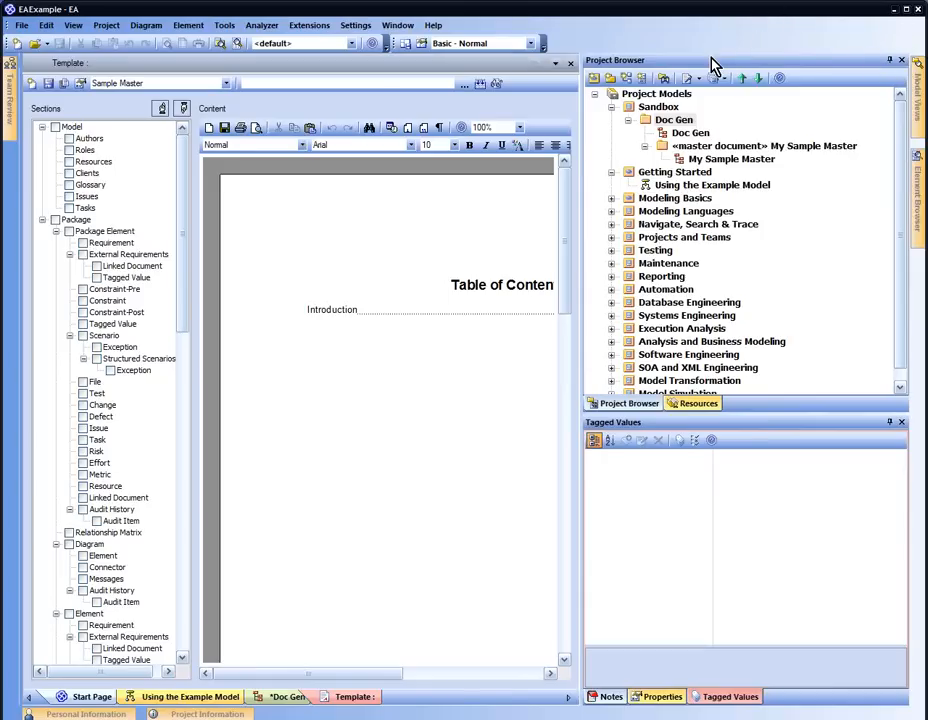
scroll(440, 328, down, 5)
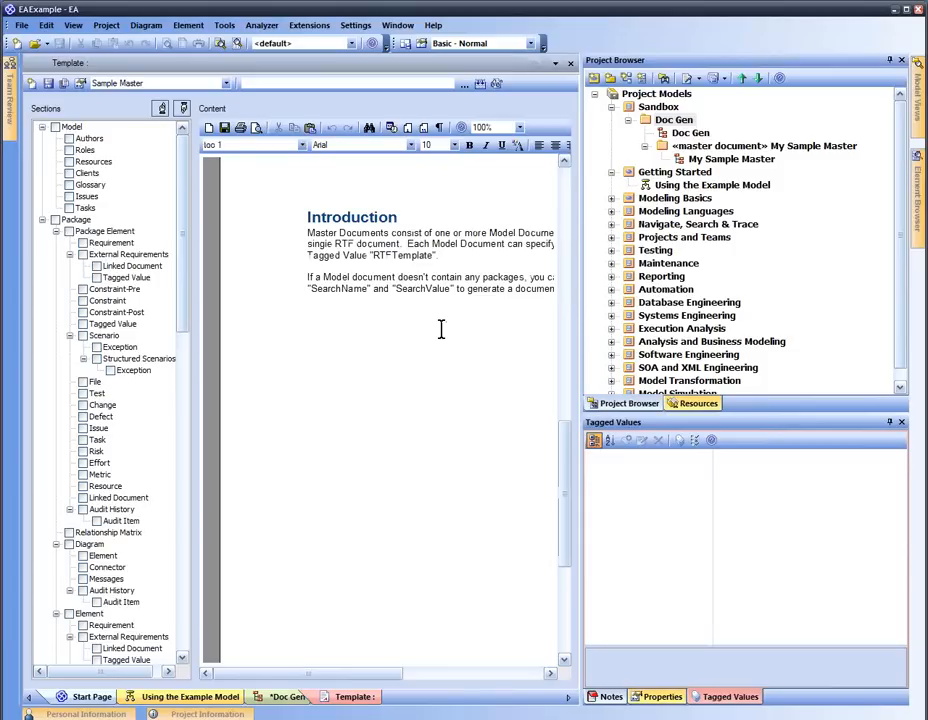
scroll(441, 333, up, 5)
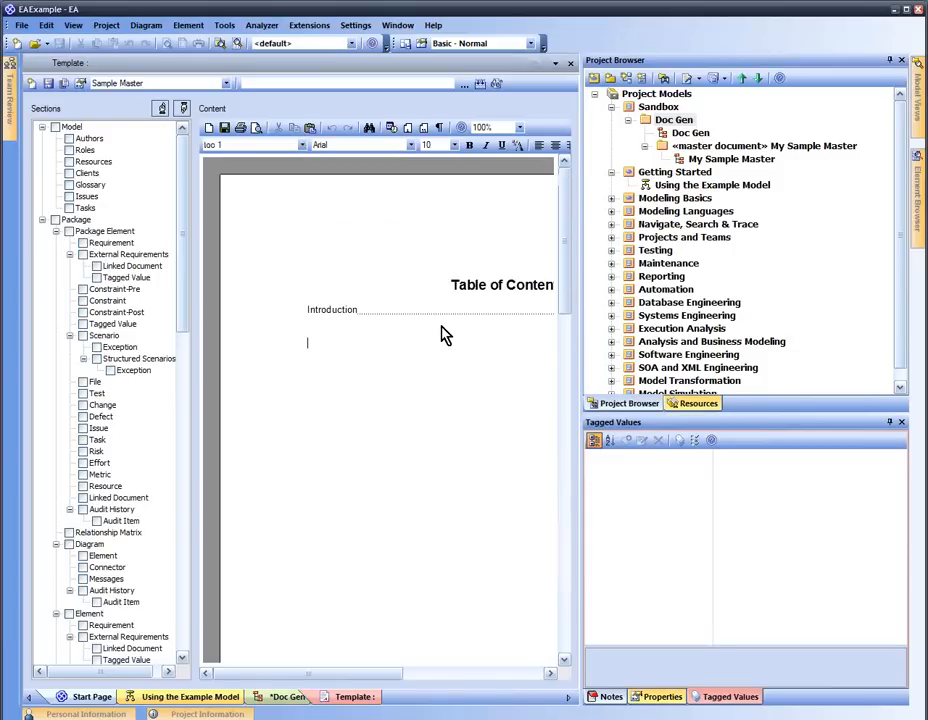
click(570, 64)
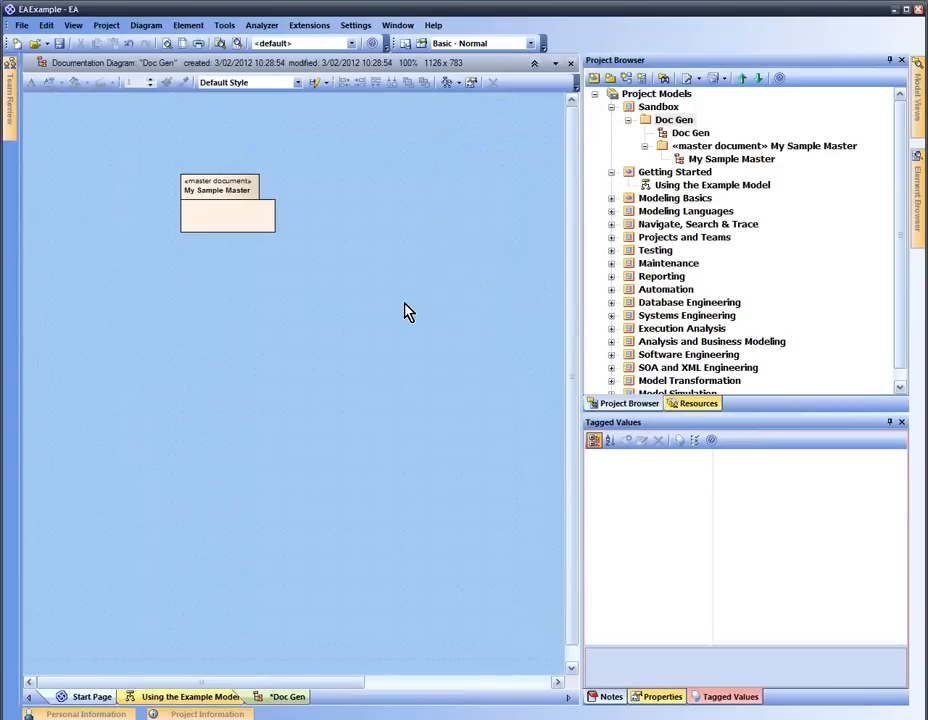
Set the master document's RTFTemplate tagged value to the Sample Master template
click(189, 222)
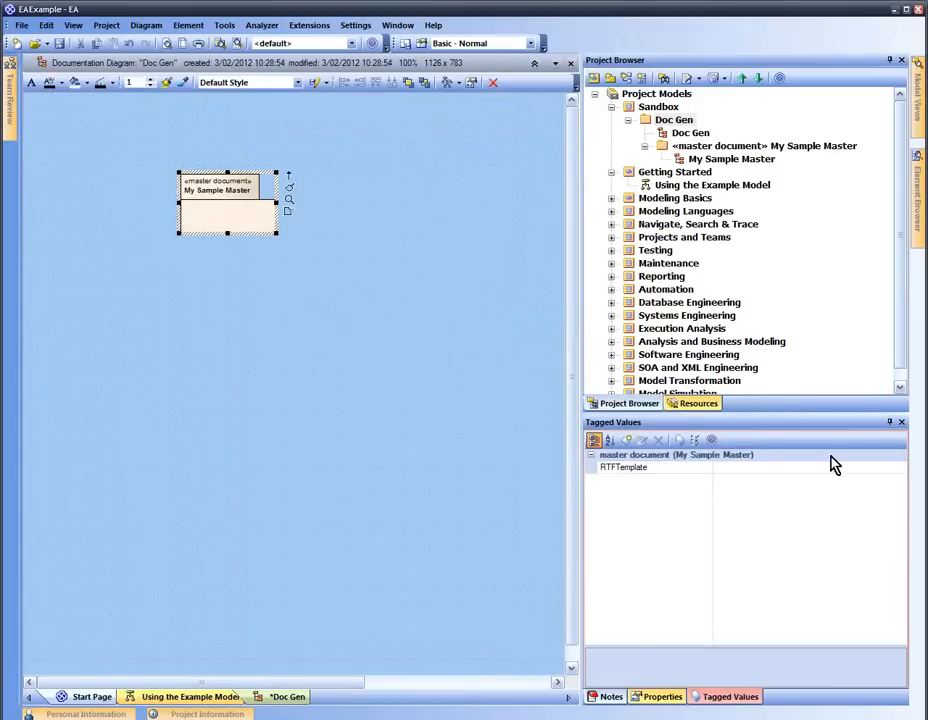
click(862, 468)
click(899, 467)
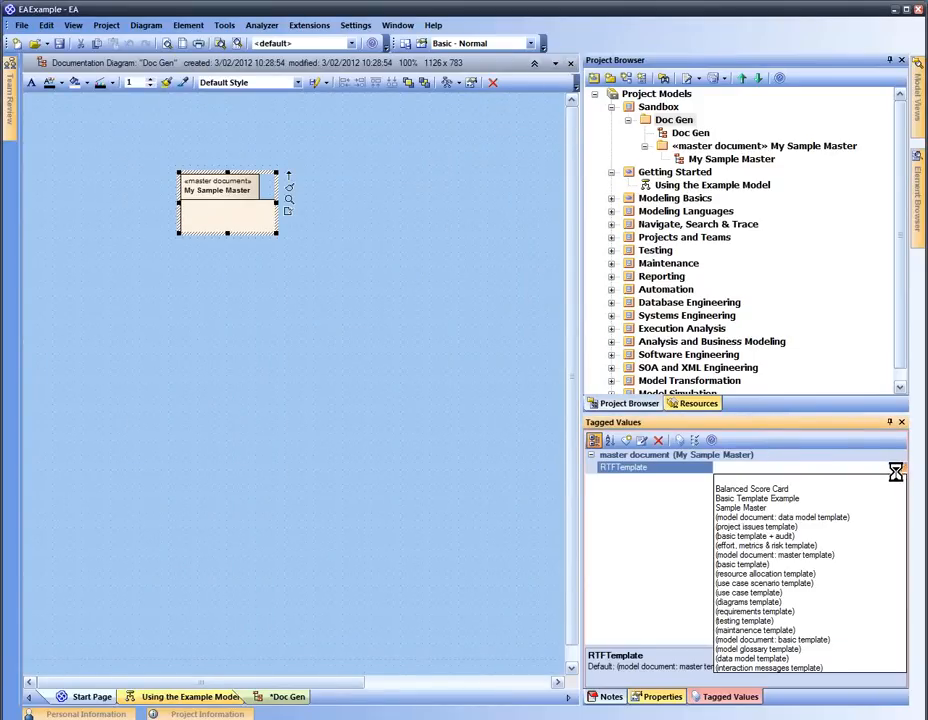
click(831, 509)
click(365, 287)
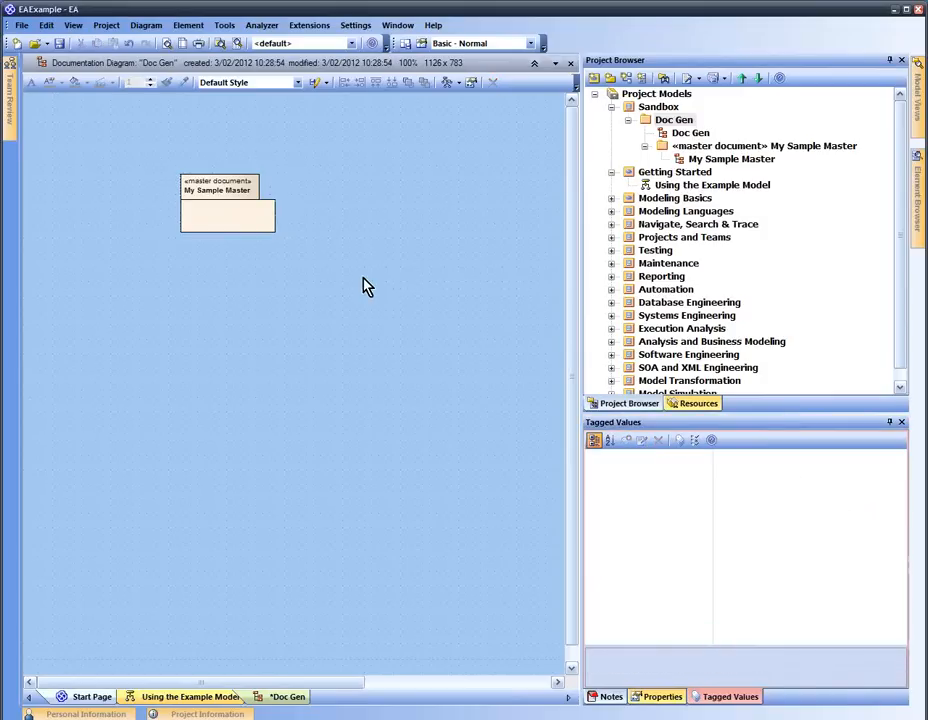
In the My Sample Master diagram, add a model document named 'Part 1 - Use Case and Other Stuff'
double_click(257, 215)
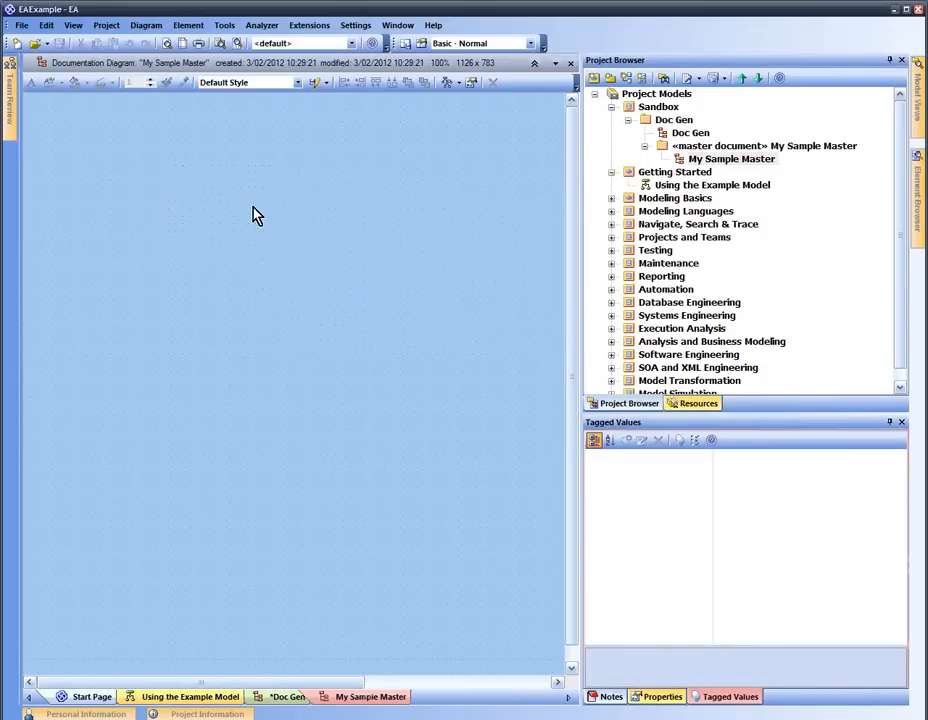
key(space)
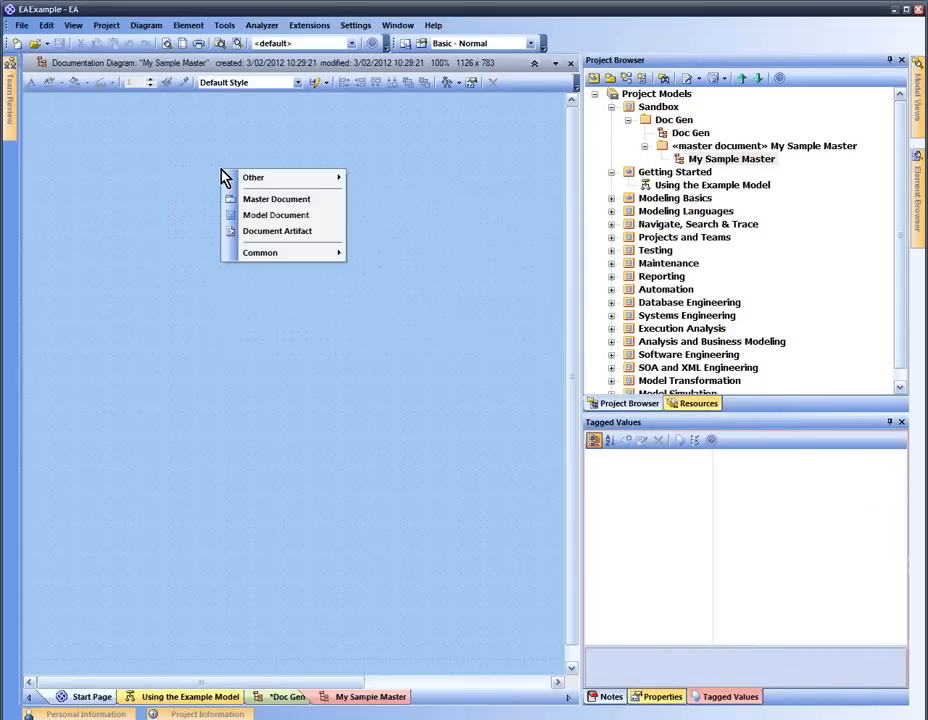
click(276, 216)
text(Part 1 - Use Case )
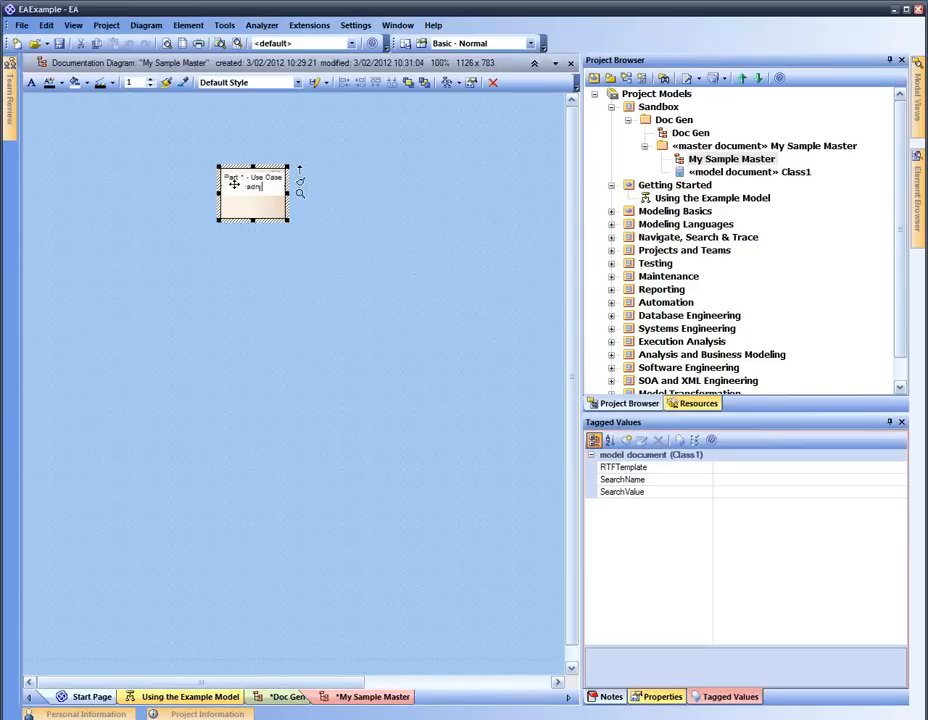
text(and Other Stuff)
click(369, 273)
click(286, 198)
drag(288, 194, 263, 237)
click(383, 244)
click(448, 195)
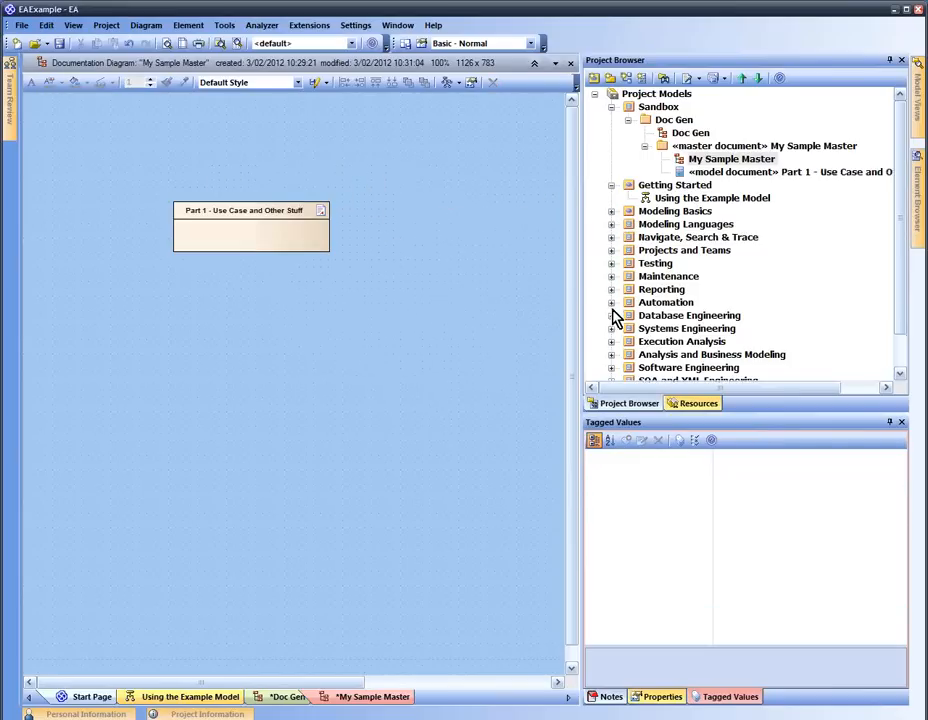
Drag the Use Case Model package from UML Behavioral Diagrams onto the Part 1 document
click(684, 329)
scroll(680, 330, down, 1)
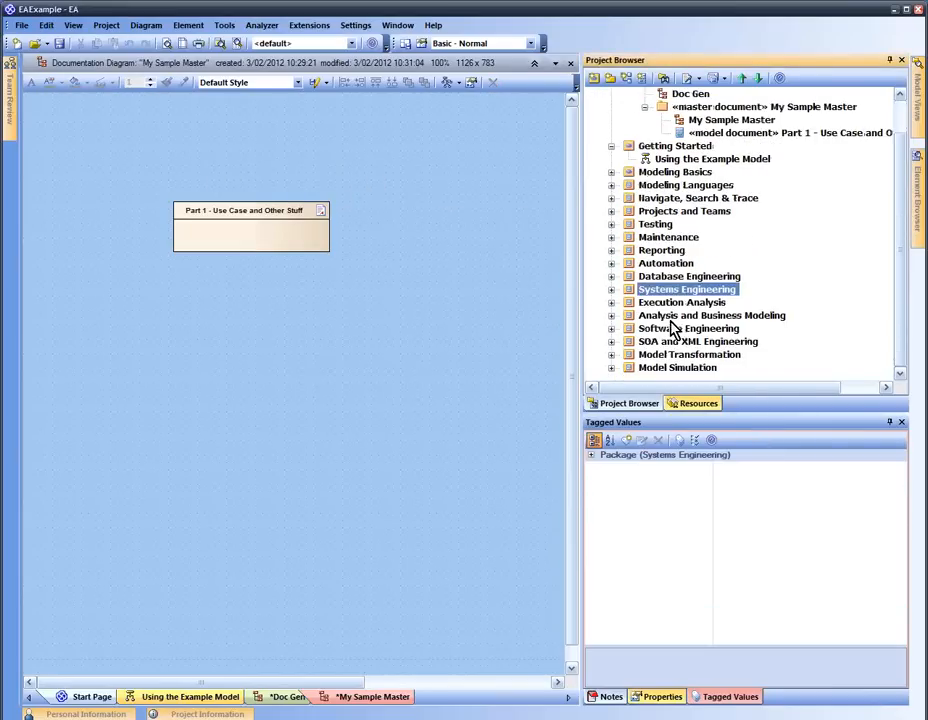
click(612, 329)
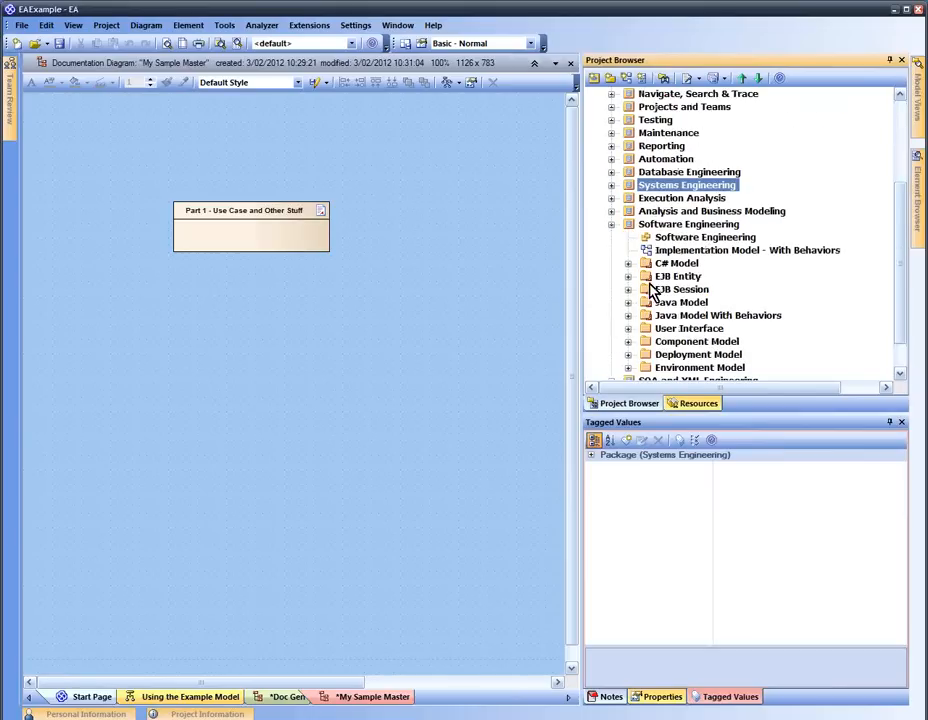
click(611, 212)
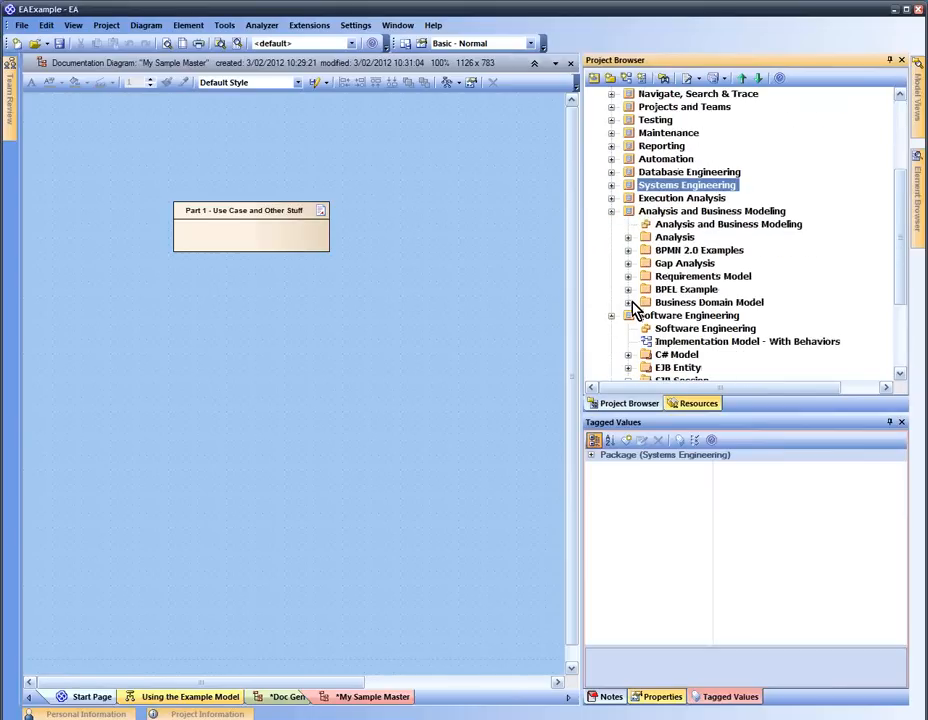
scroll(640, 207, up, 4)
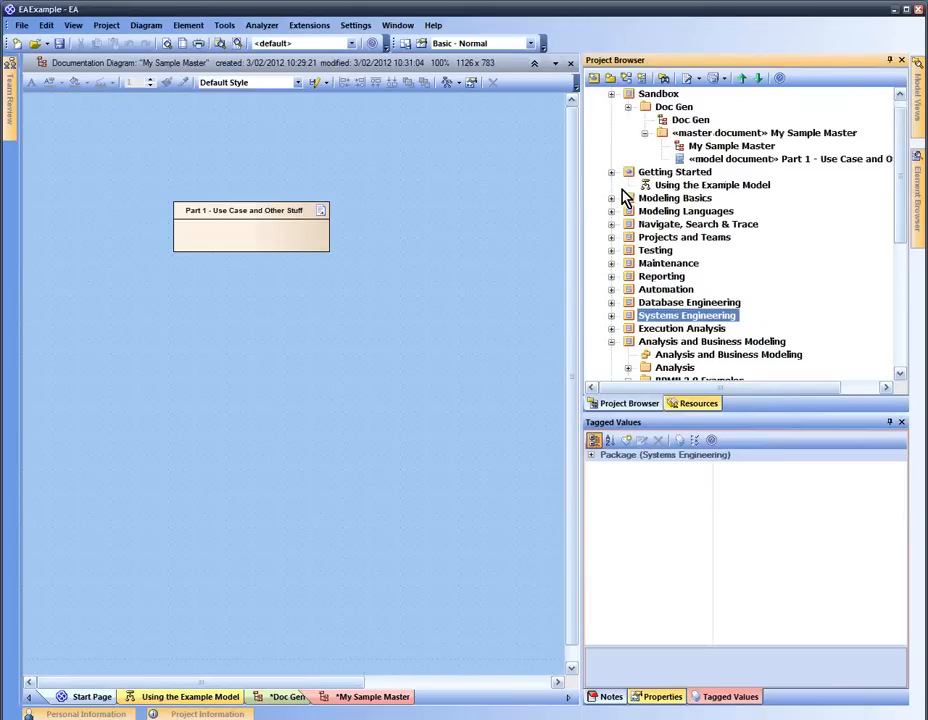
click(612, 199)
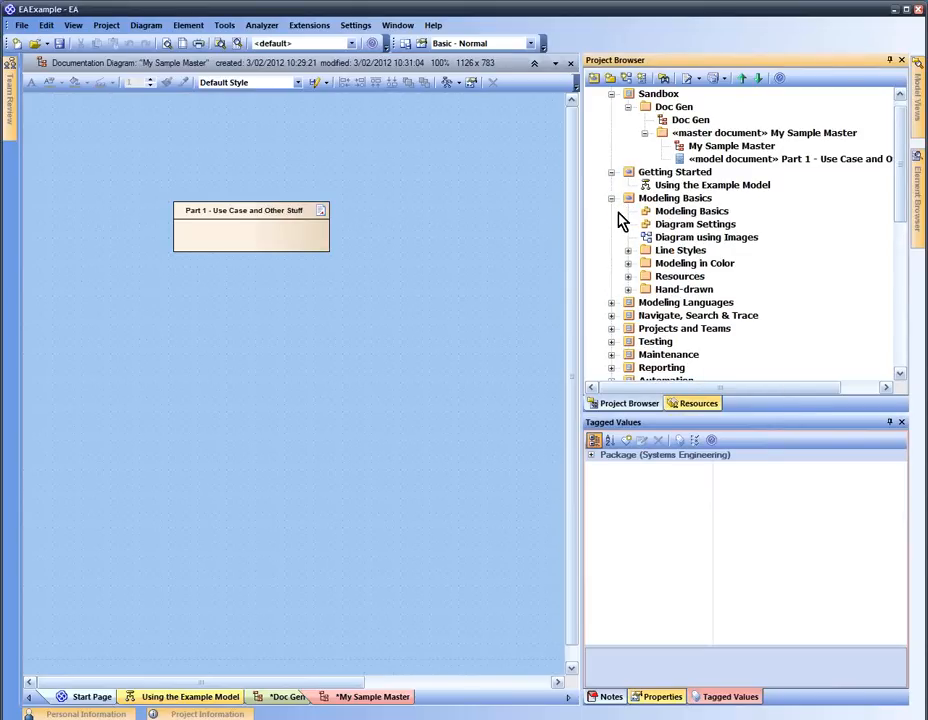
scroll(626, 283, down, 4)
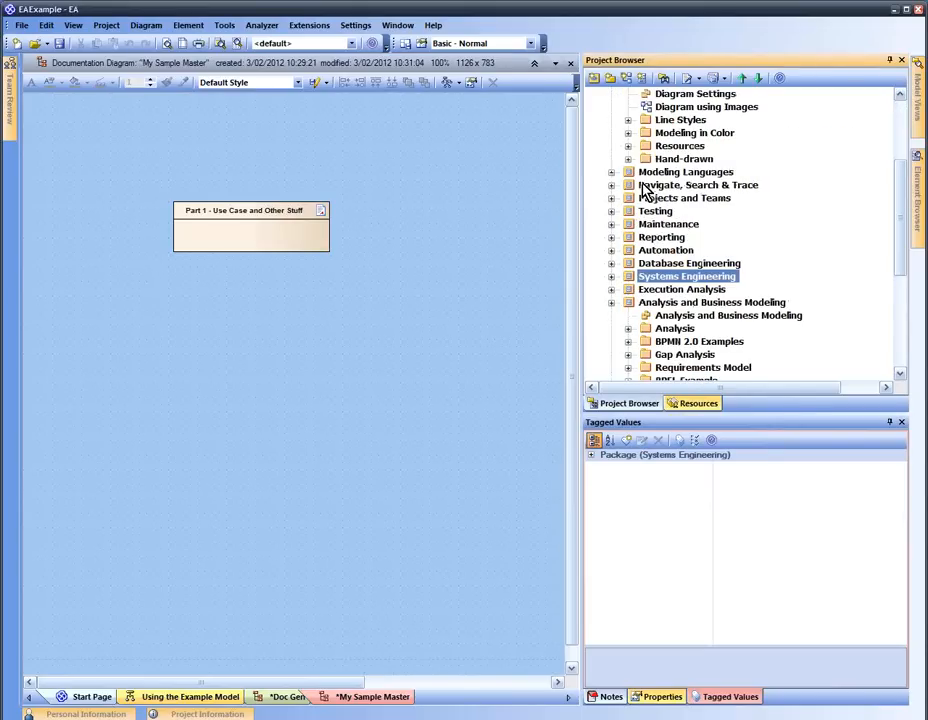
click(612, 173)
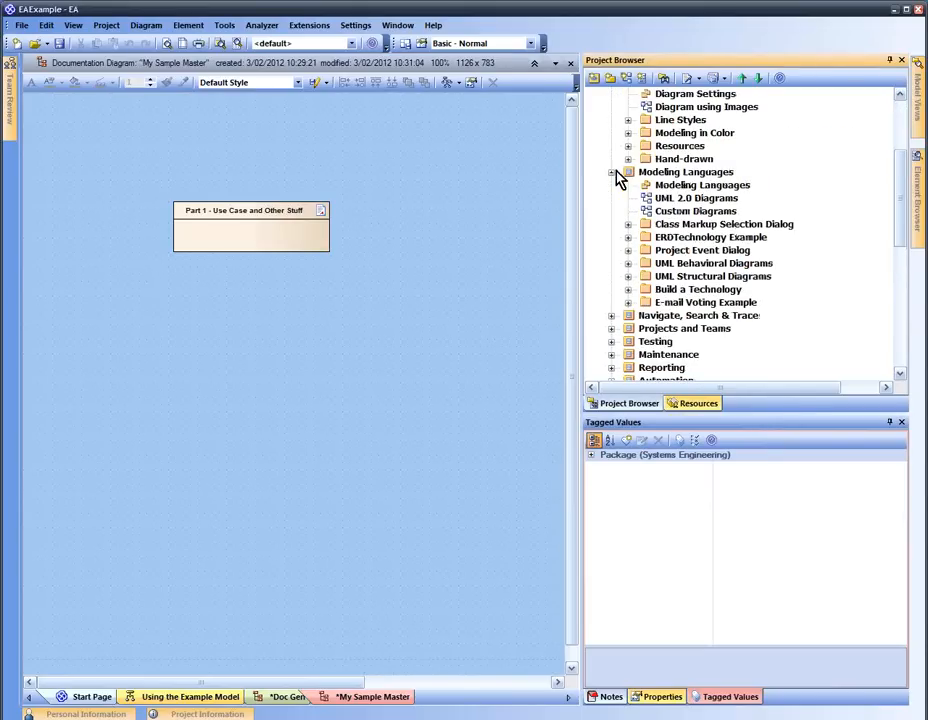
click(628, 263)
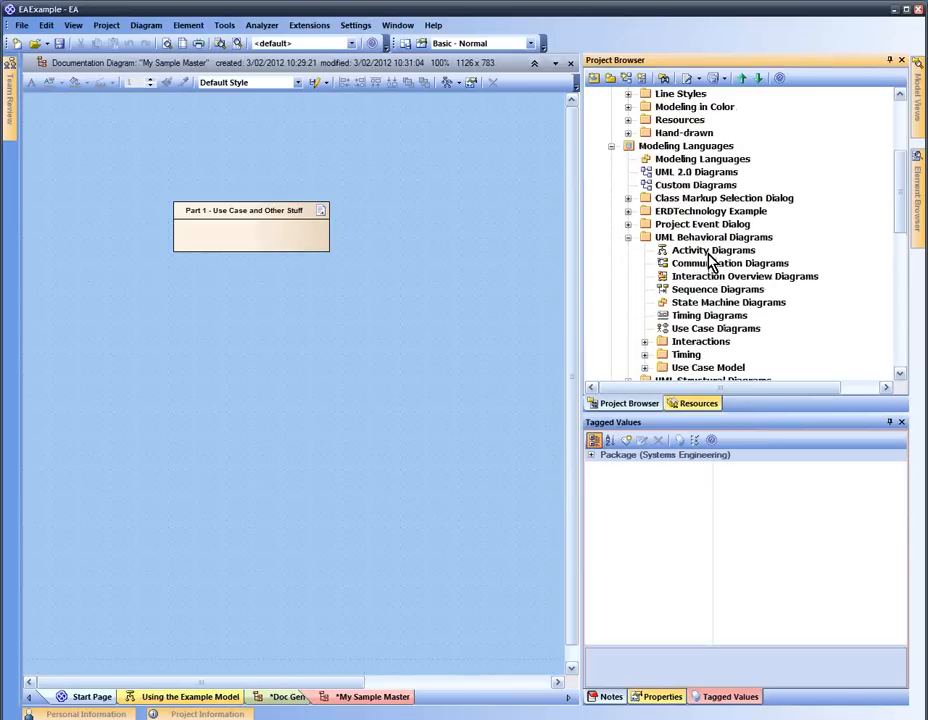
click(680, 369)
drag(680, 369, 259, 236)
Drag Book Lending Example from BPMN 2.0 Process Diagrams onto the Part 1 document
scroll(685, 342, down, 3)
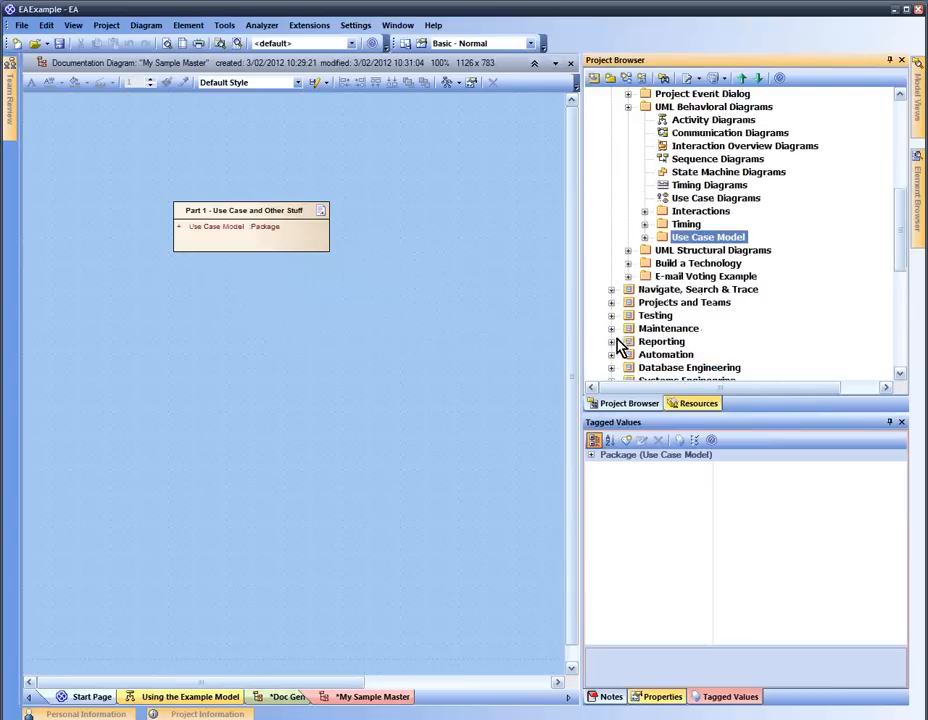
scroll(616, 346, down, 3)
click(611, 276)
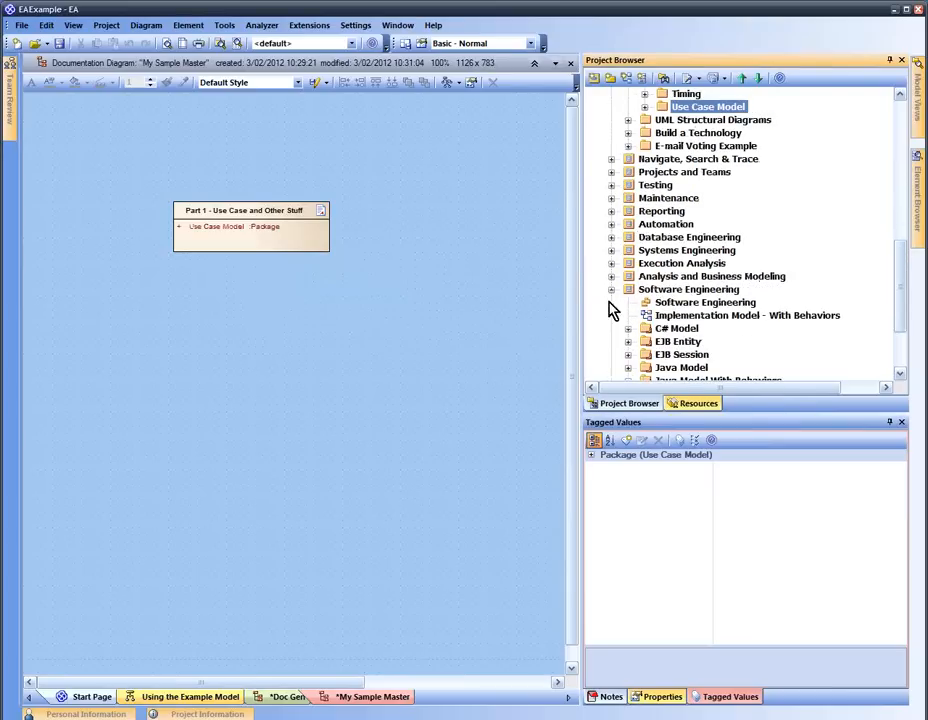
click(611, 289)
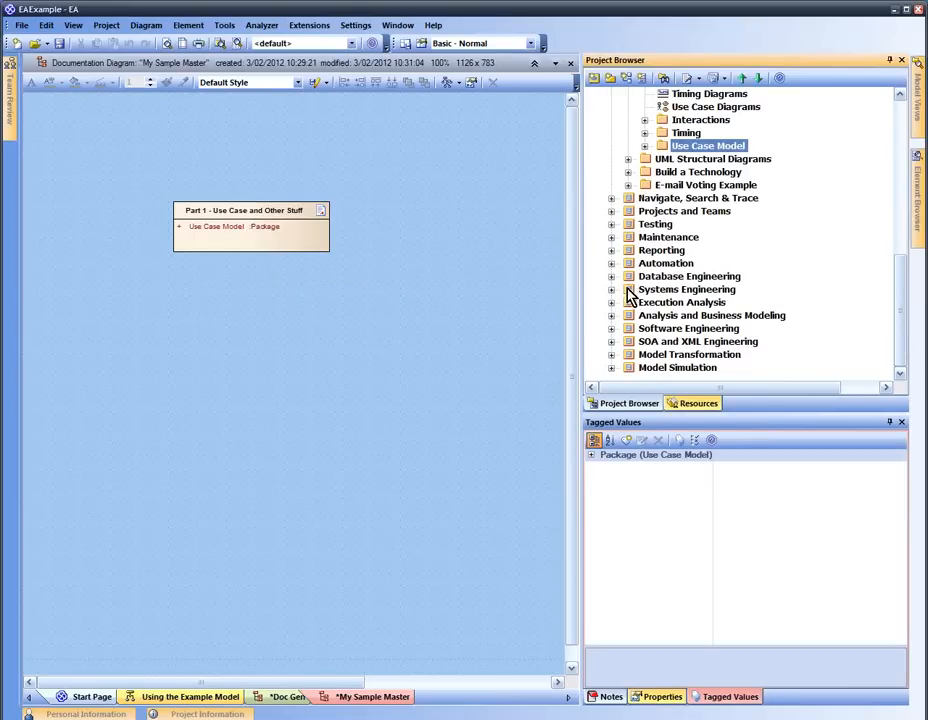
click(611, 315)
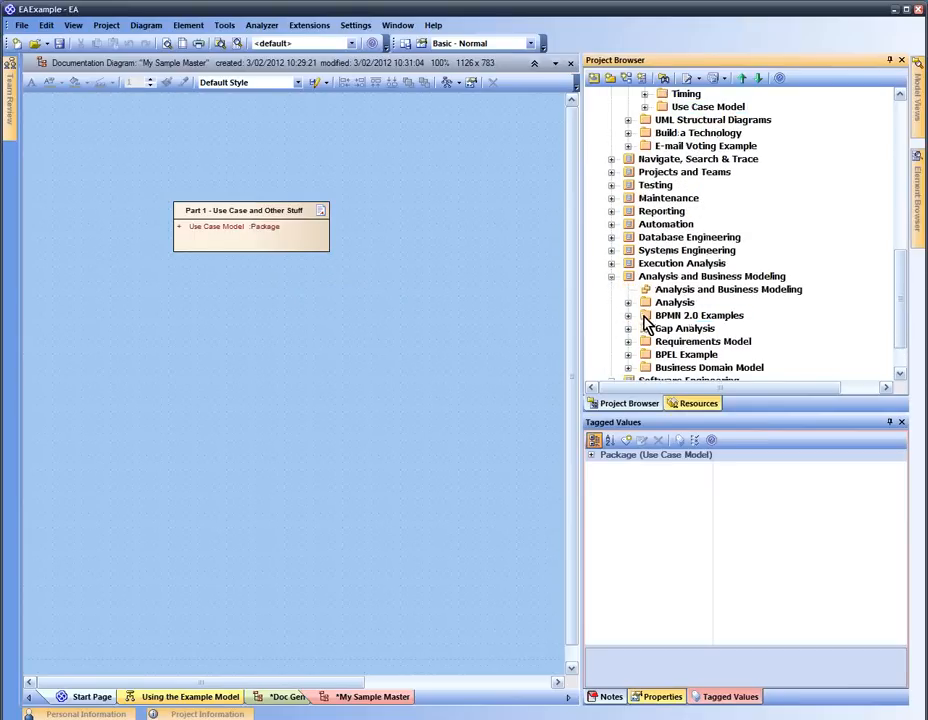
double_click(638, 316)
double_click(660, 328)
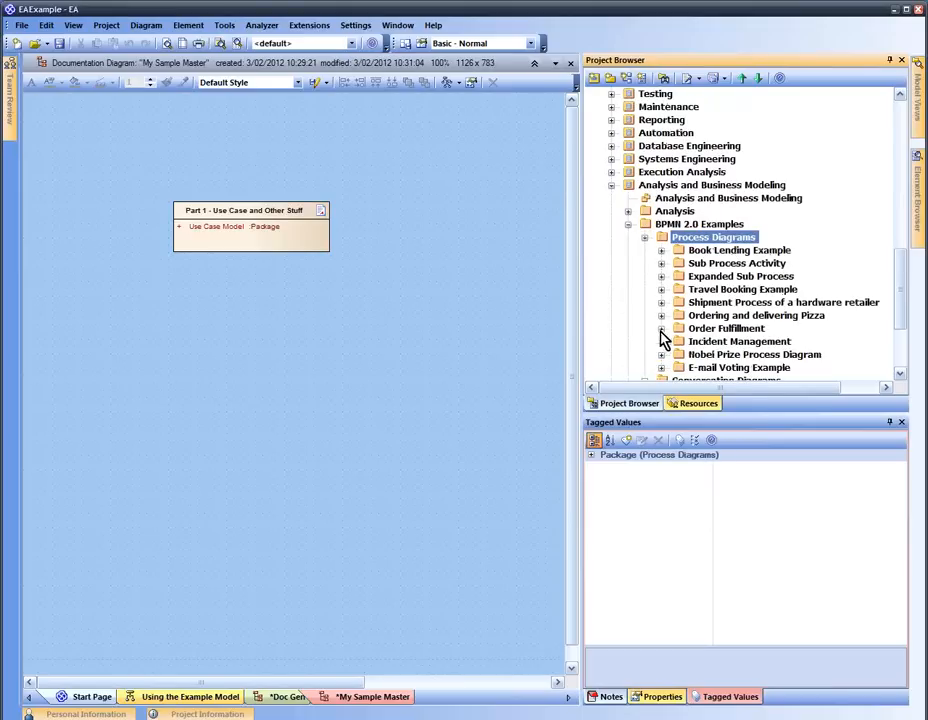
drag(711, 254, 401, 256)
drag(262, 240, 261, 242)
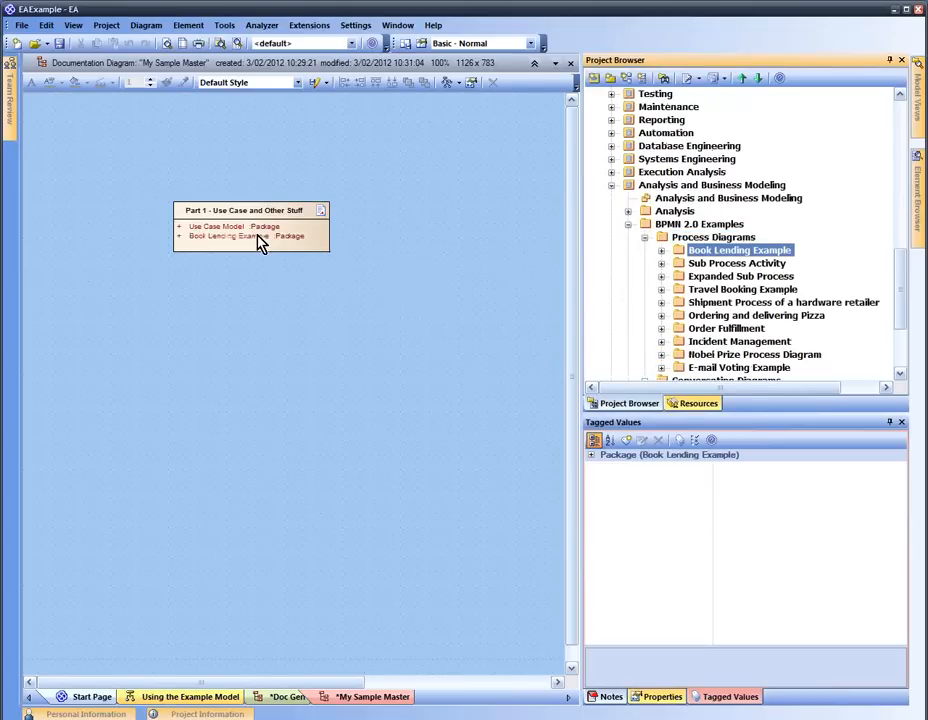
click(311, 226)
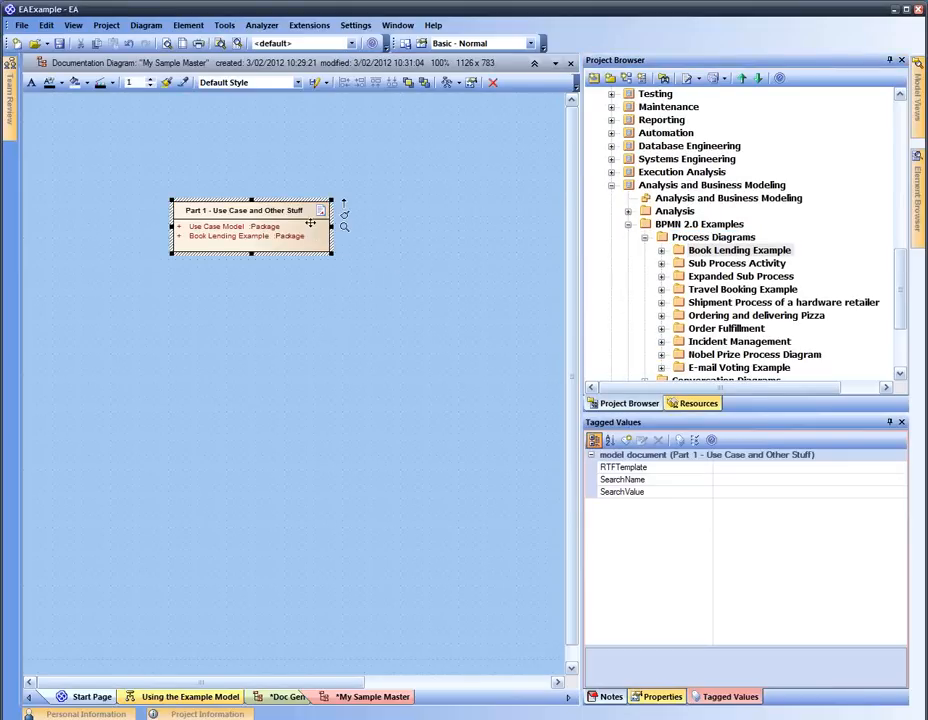
Set Part 1's RTFTemplate tagged value to the use case template
click(899, 466)
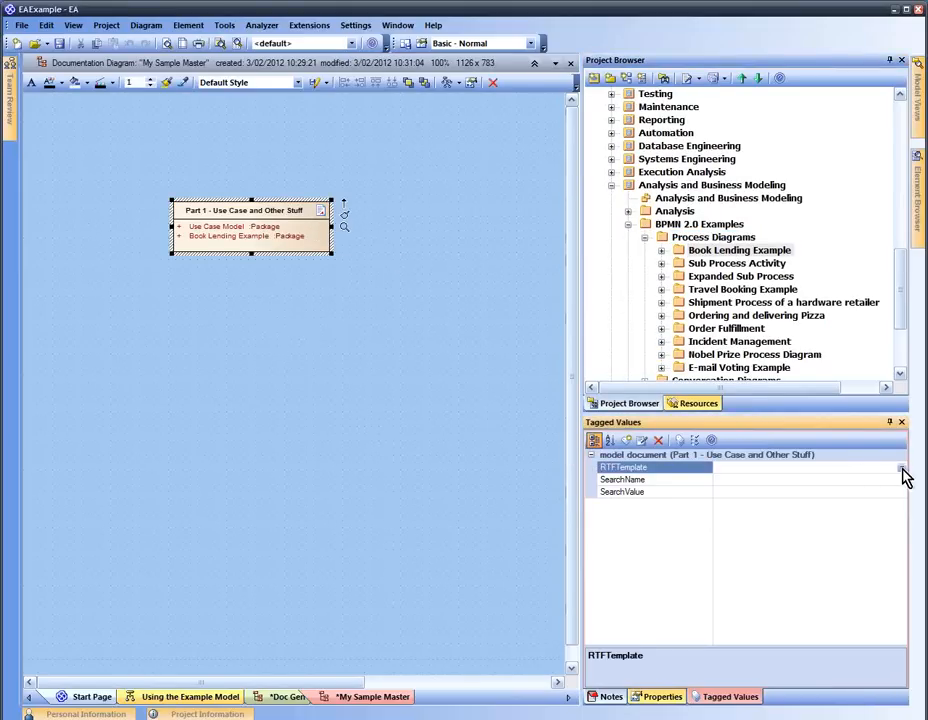
click(900, 467)
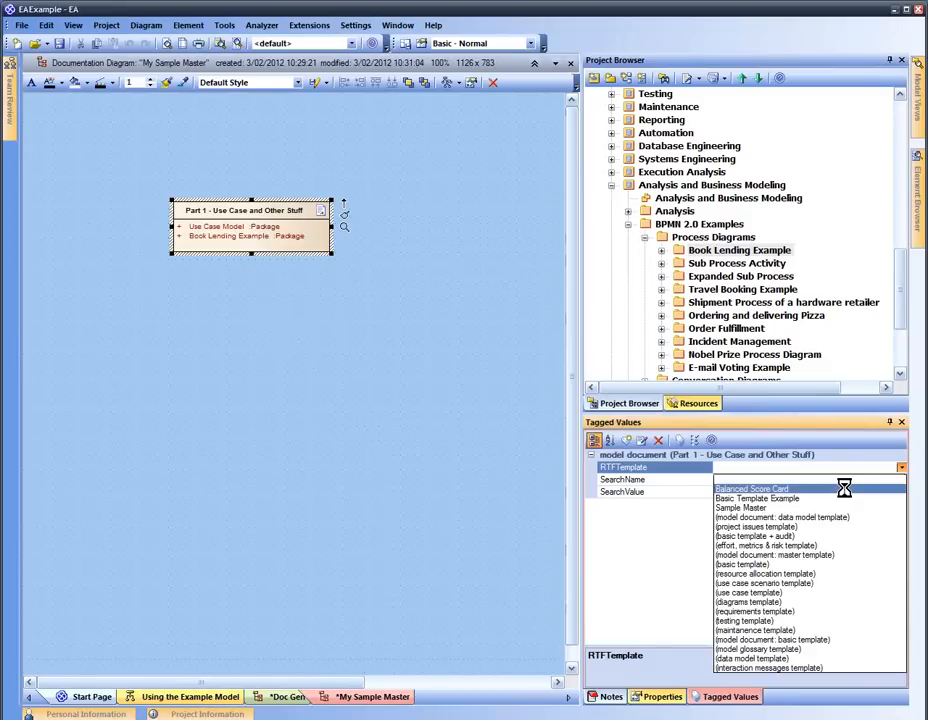
click(811, 592)
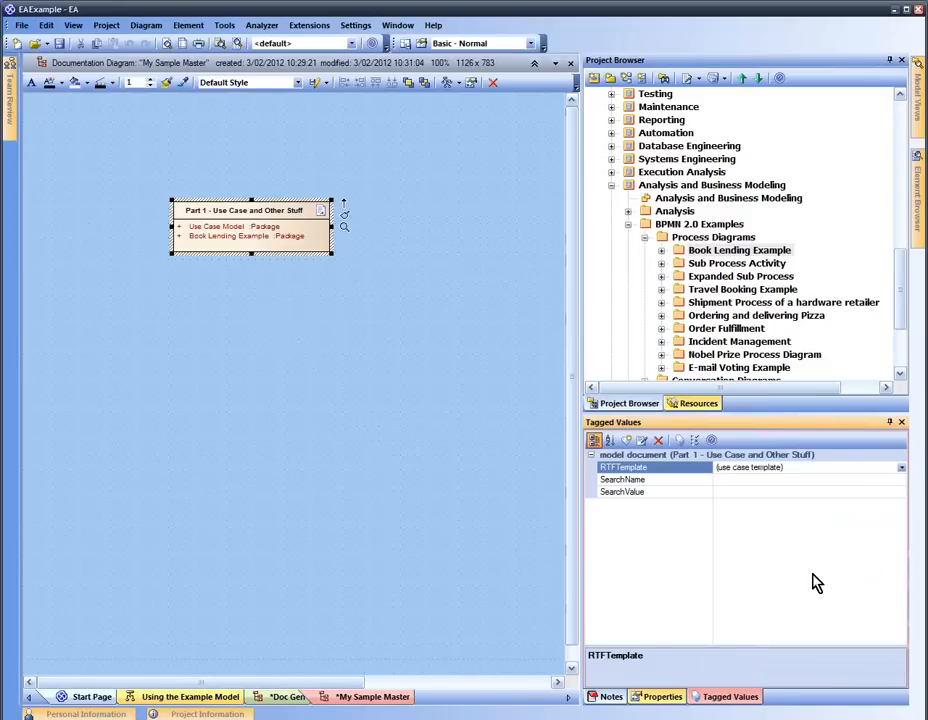
click(433, 299)
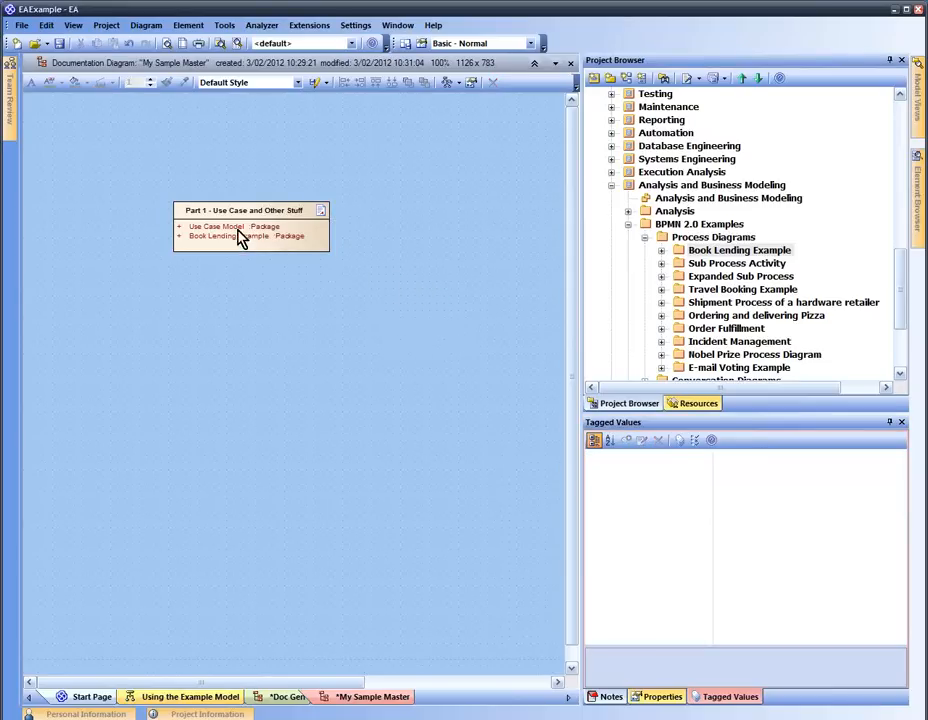
mouse_move(234, 234)
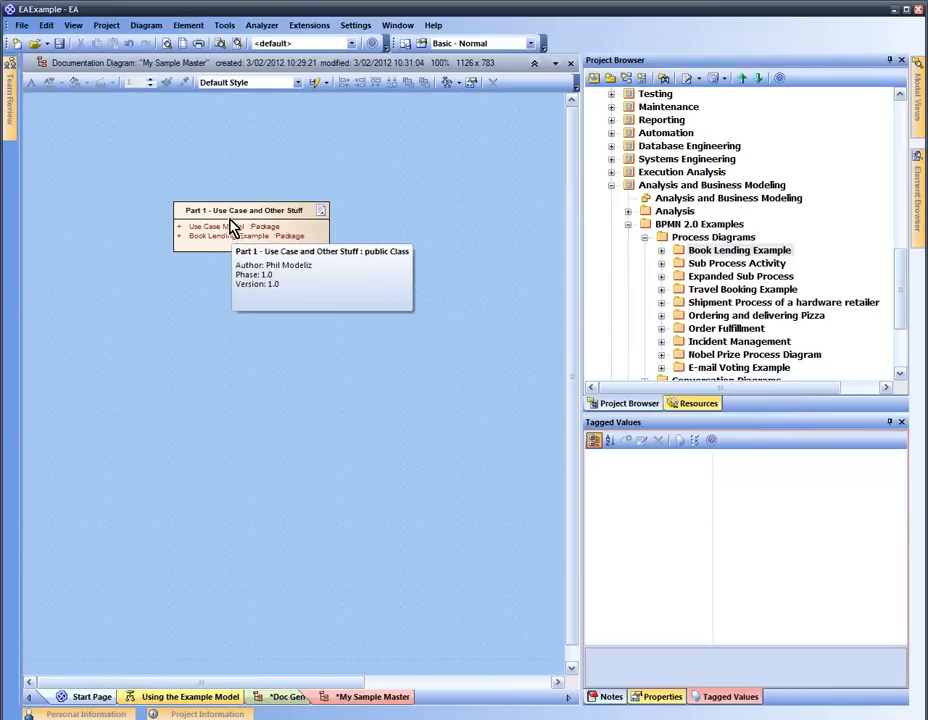
right_click(228, 312)
Add a model document named 'Part 2 - Classes' and place it just below Part 1
click(267, 352)
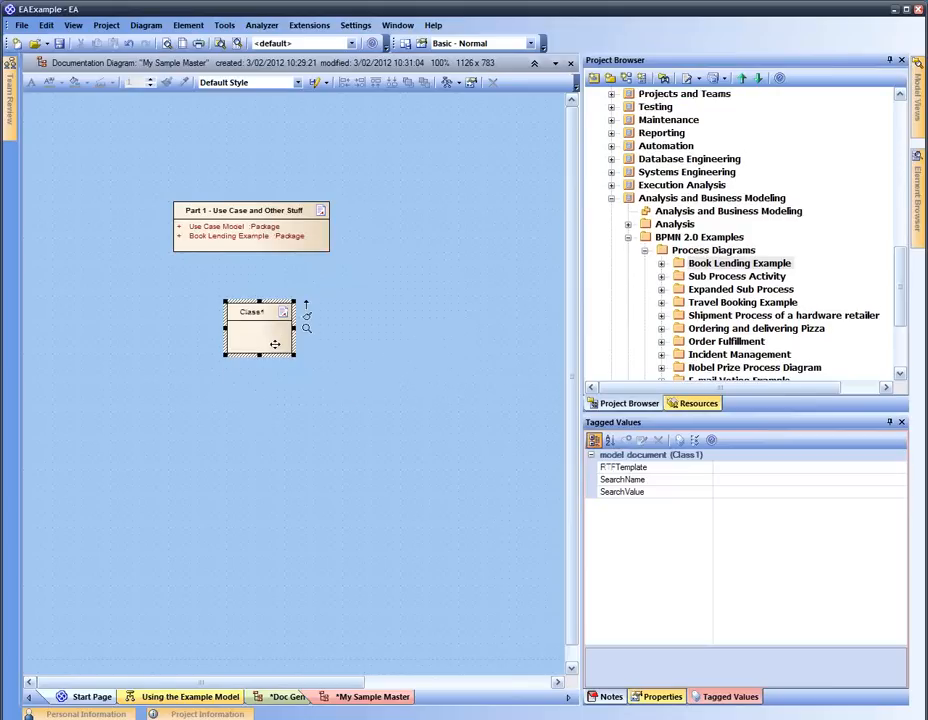
key(F2)
text(Part 2 - Classes)
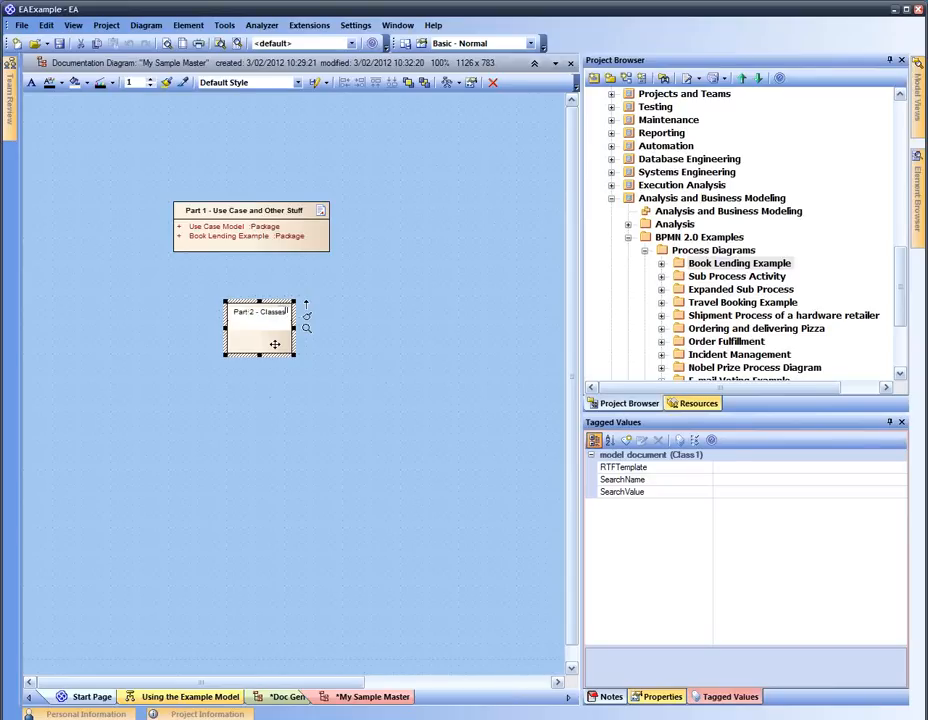
key(Return)
drag(269, 331, 333, 300)
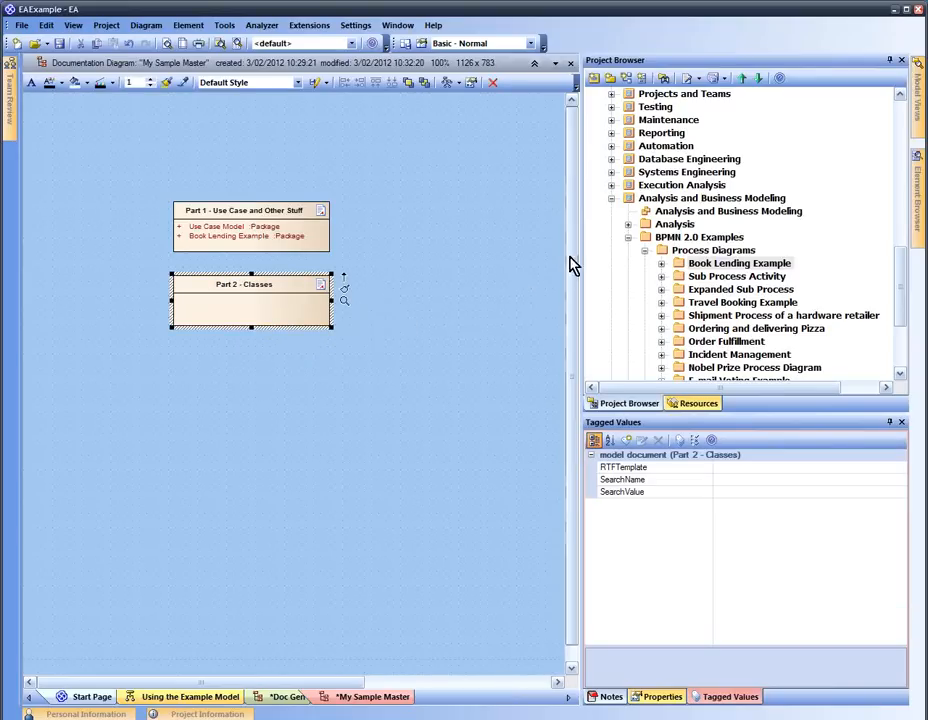
Drag the Abstract Class Model package from UML Structural Diagrams onto Part 2 - Classes
click(684, 186)
scroll(690, 203, up, 3)
scroll(690, 203, up, 3)
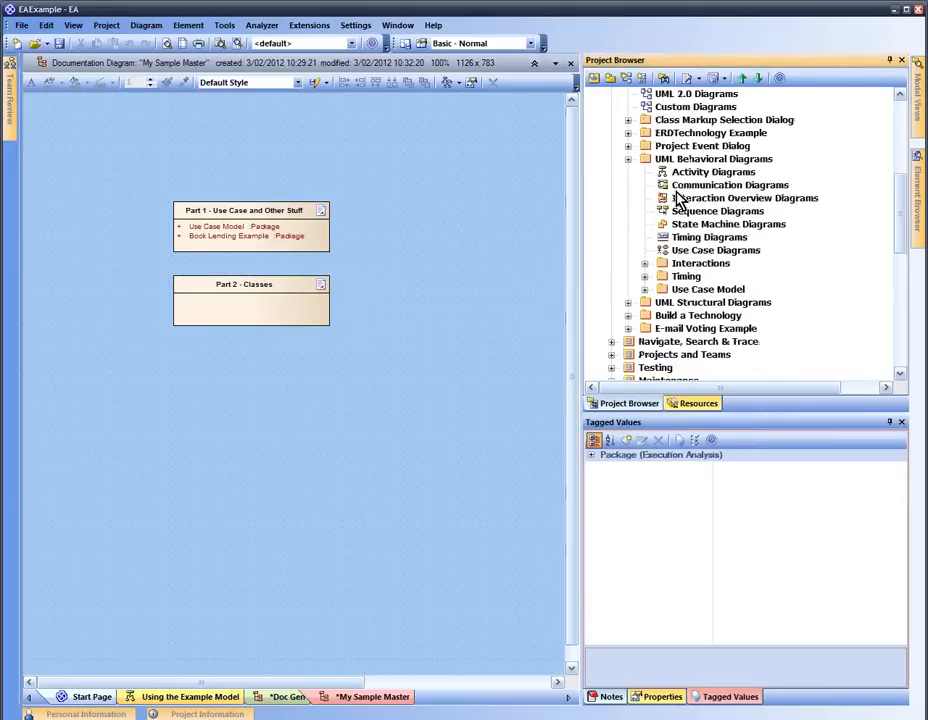
click(628, 159)
click(628, 172)
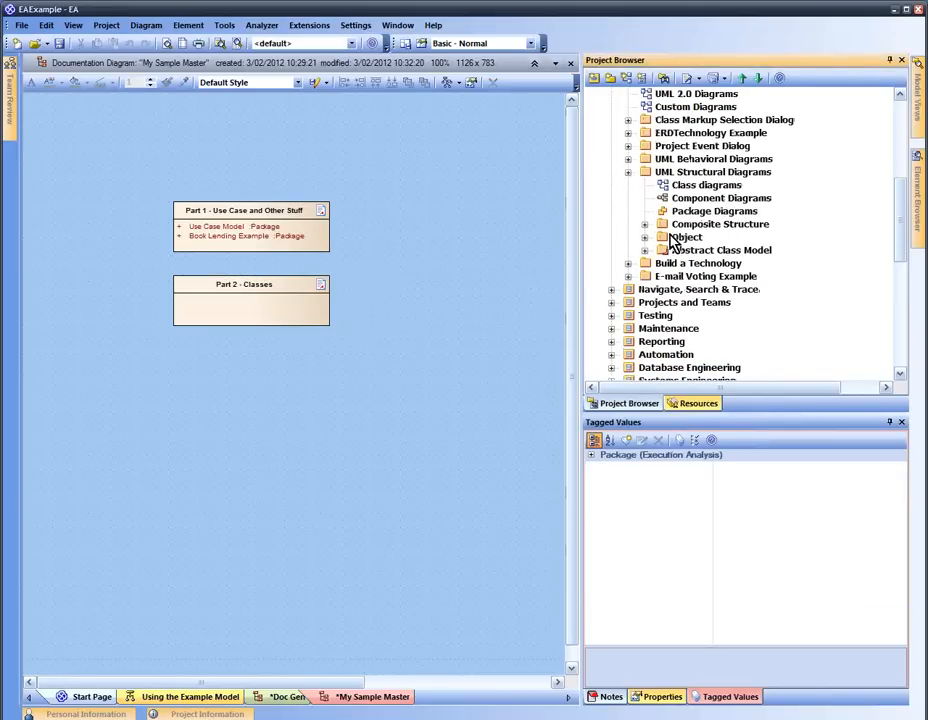
click(644, 250)
drag(686, 252, 274, 316)
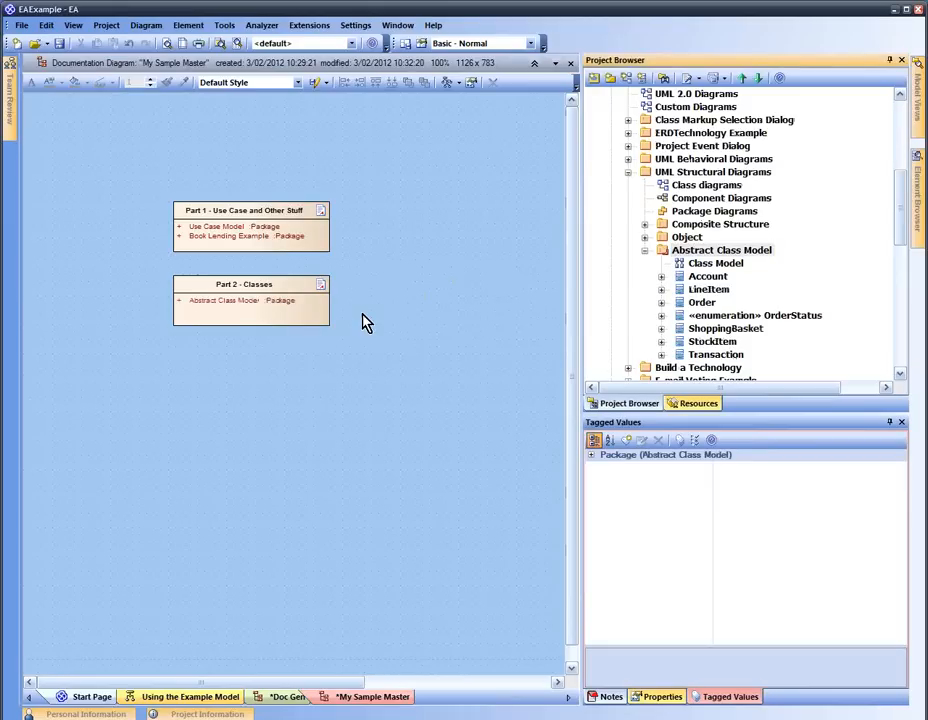
click(323, 317)
Set Part 2's RTFTemplate tagged value to the diagrams template
click(789, 469)
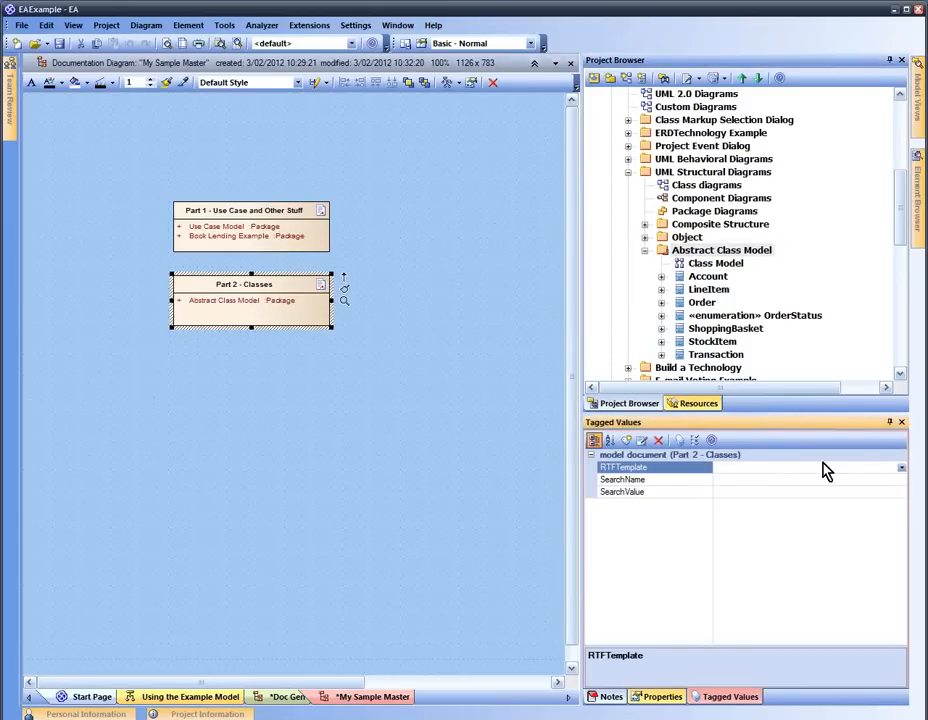
click(899, 467)
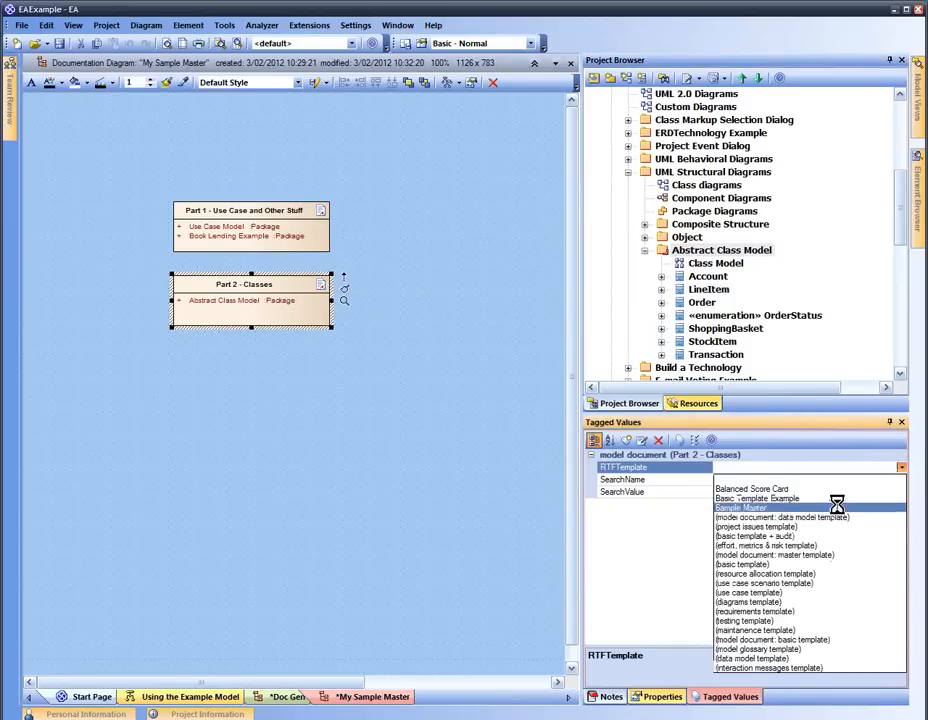
click(823, 601)
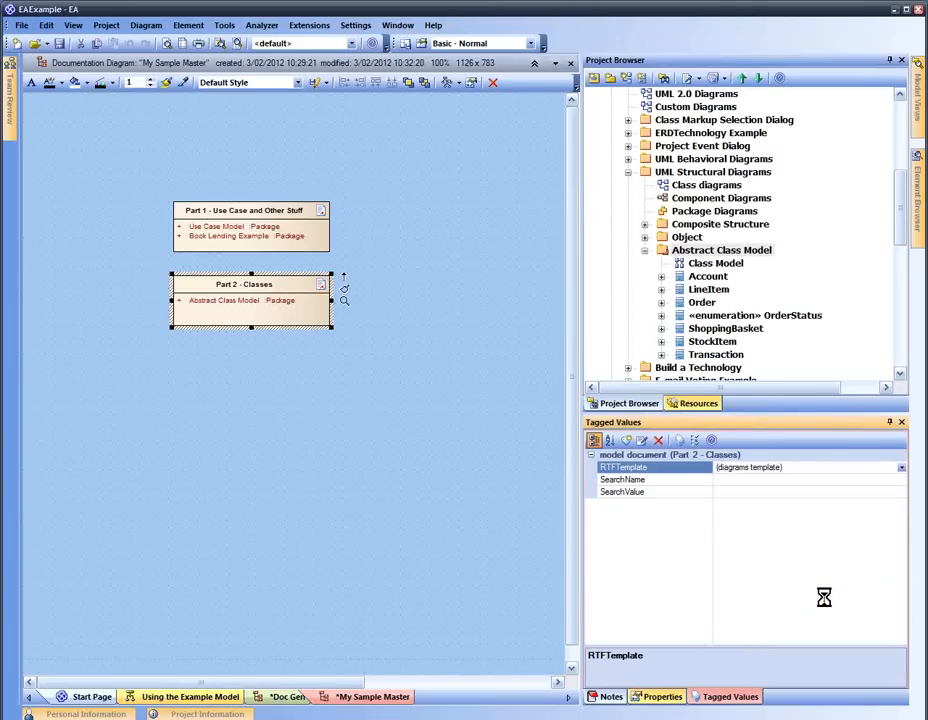
click(471, 481)
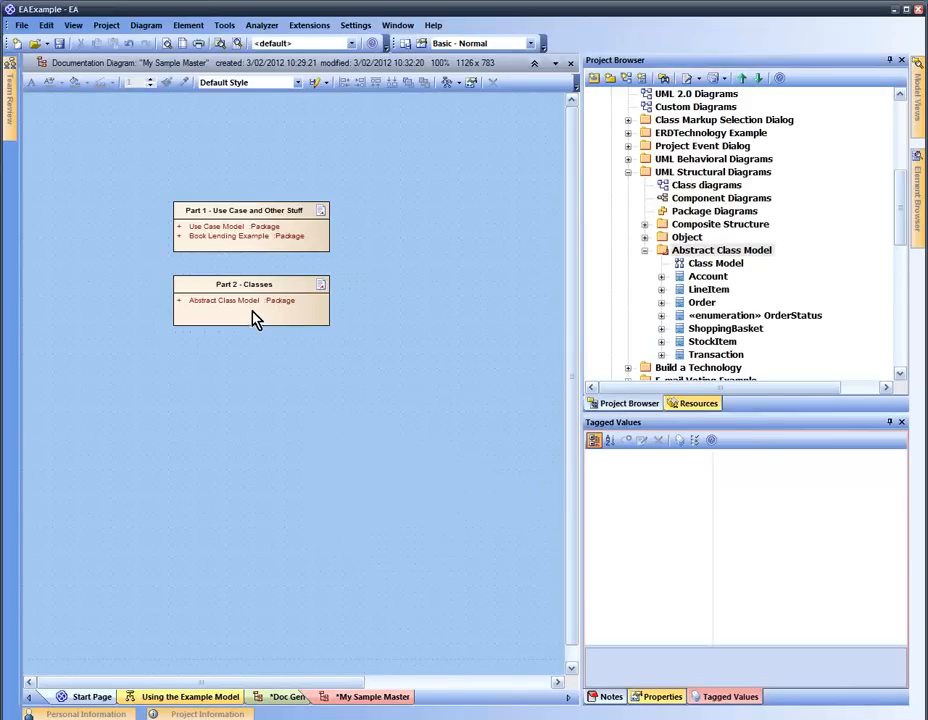
Nudge Part 2 - Classes closer to Part 1 and save the My Sample Master diagram
drag(257, 317, 257, 307)
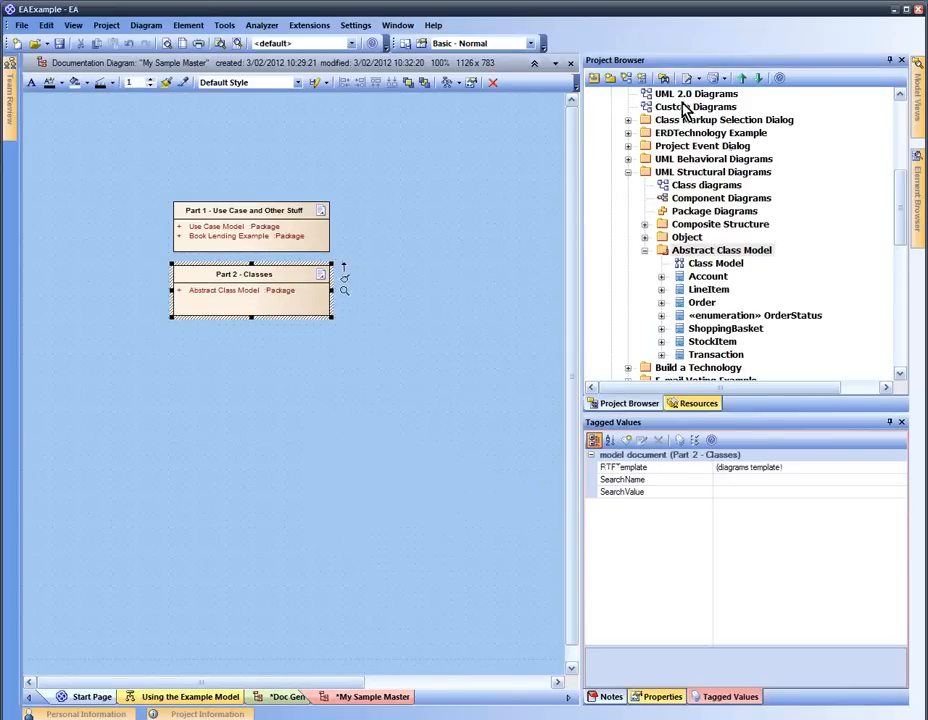
click(474, 222)
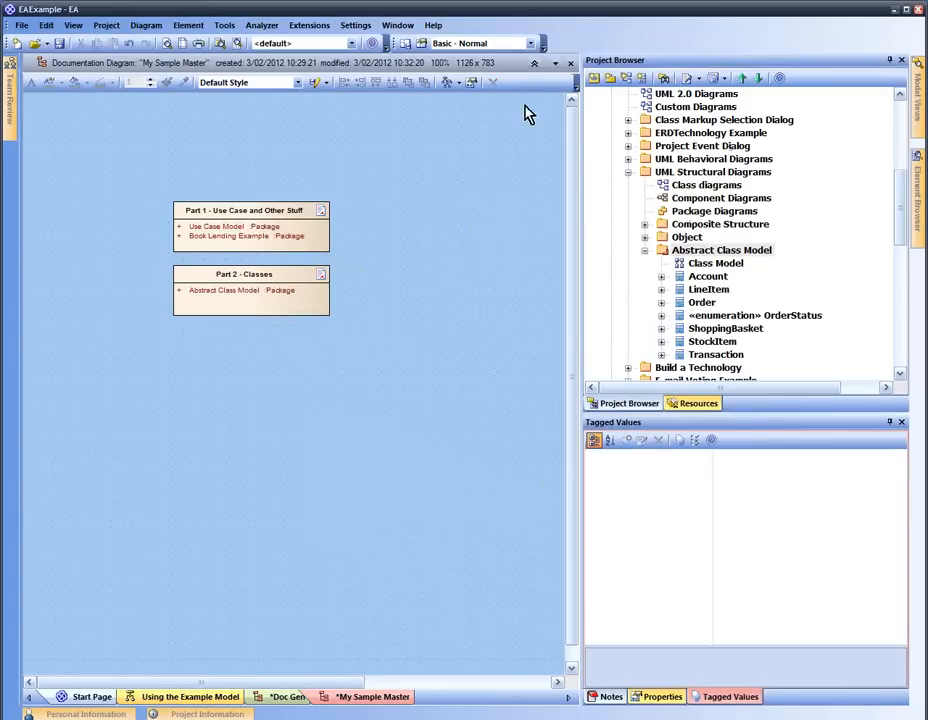
click(61, 44)
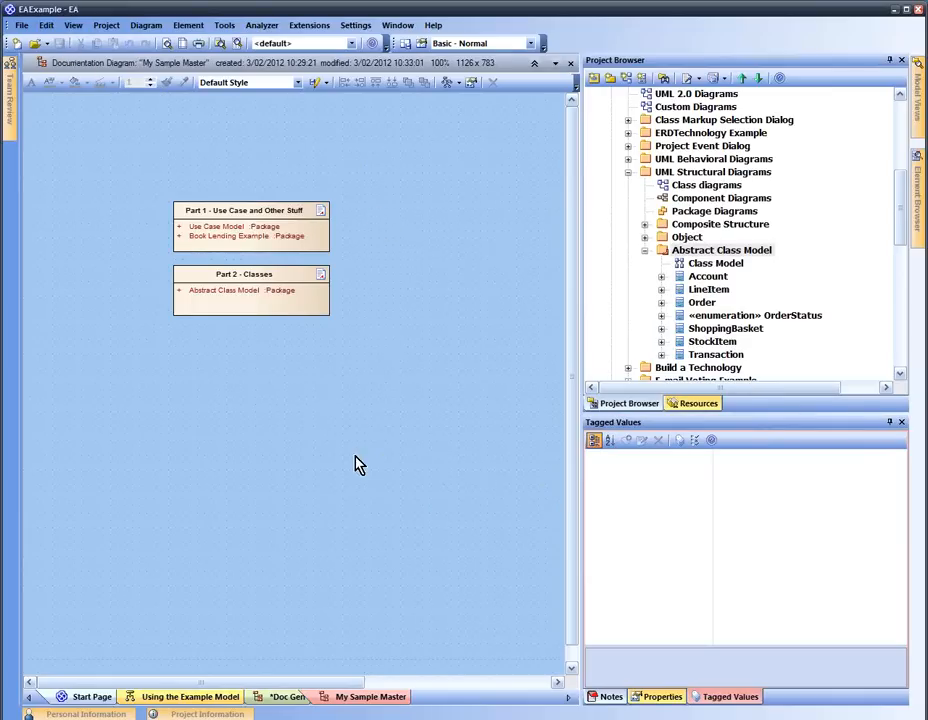
click(291, 697)
Save the Doc Gen diagram and start an RTF report for the My Sample Master document
click(61, 44)
click(223, 188)
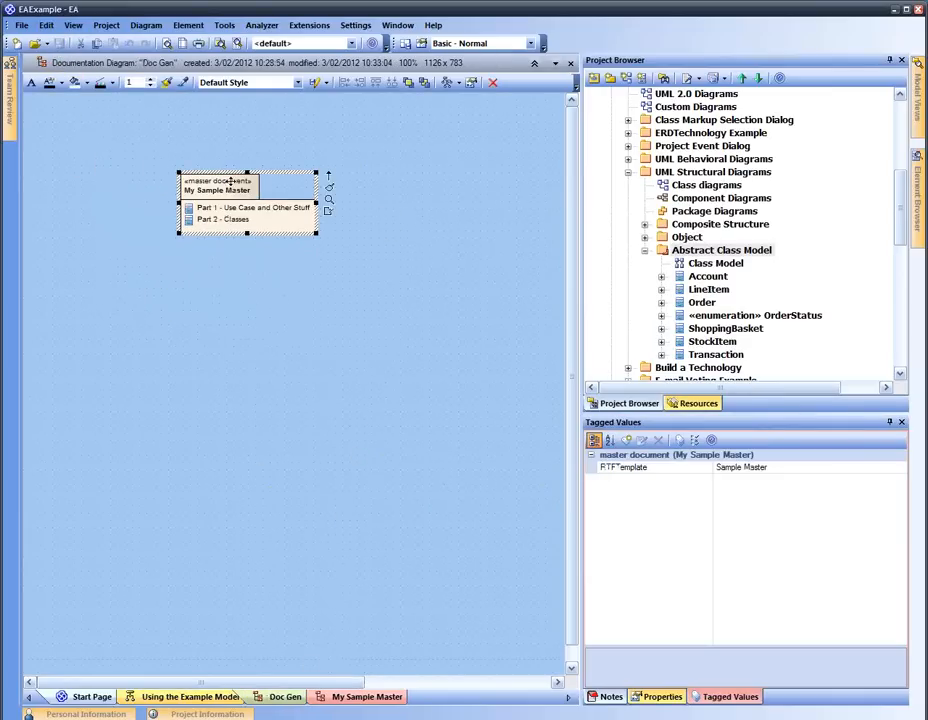
mouse_move(224, 196)
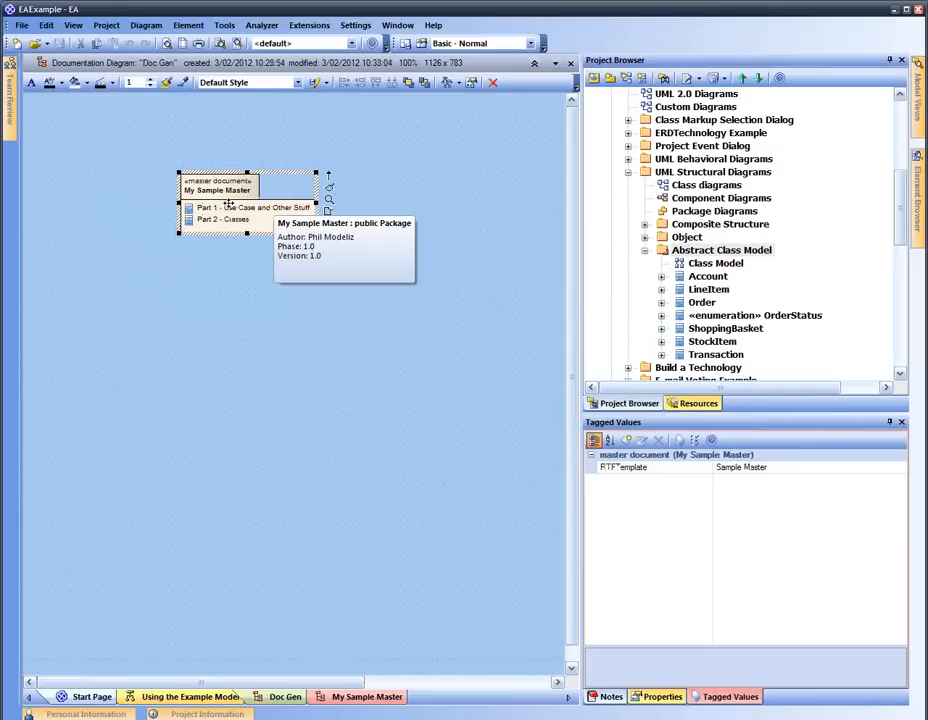
click(190, 28)
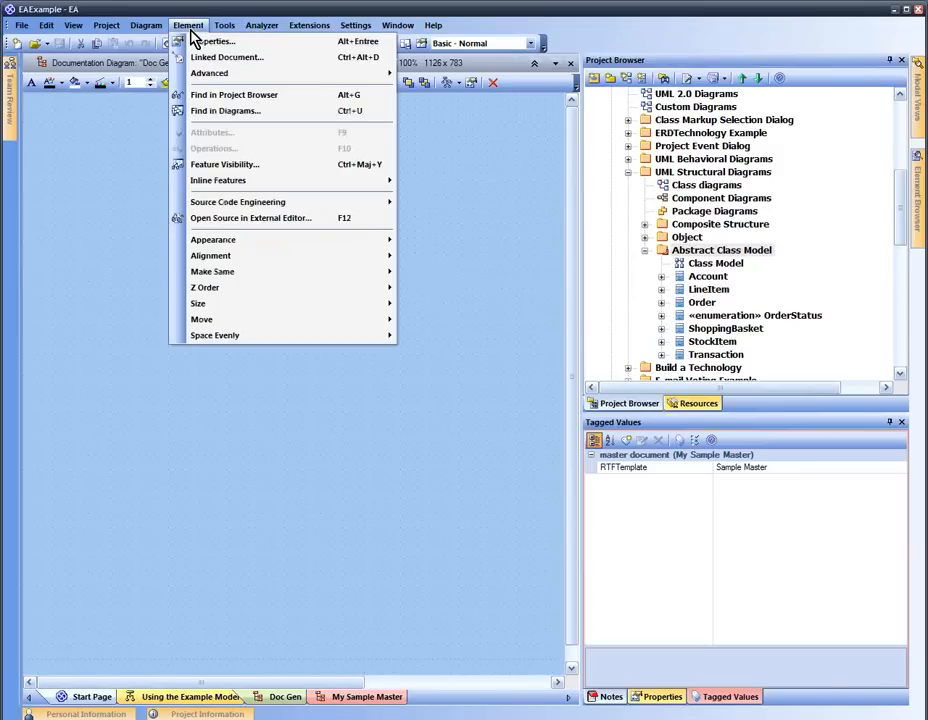
mouse_move(234, 71)
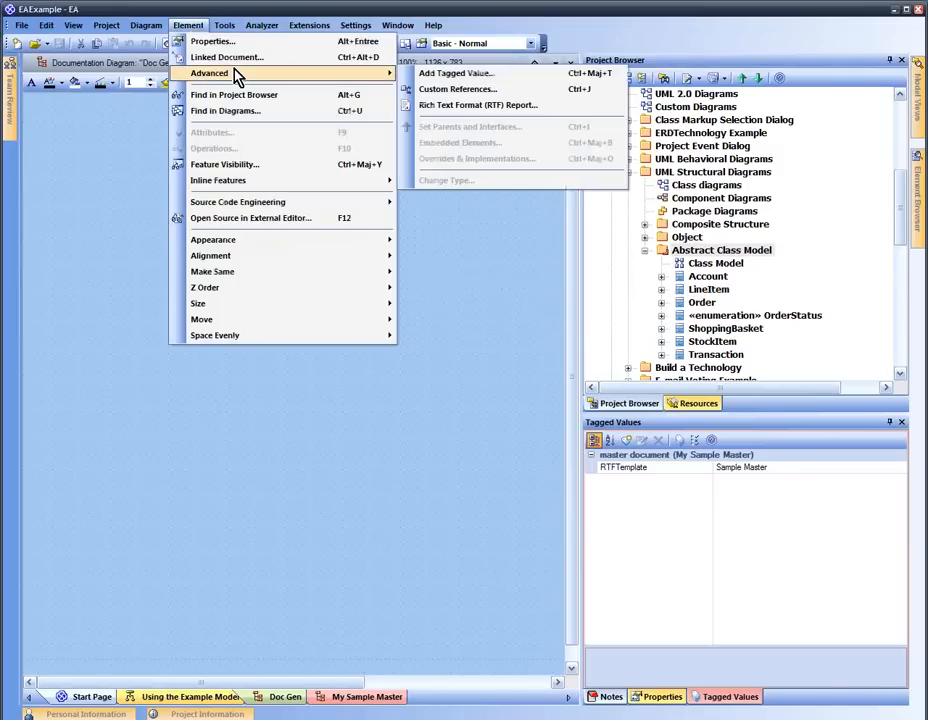
click(483, 110)
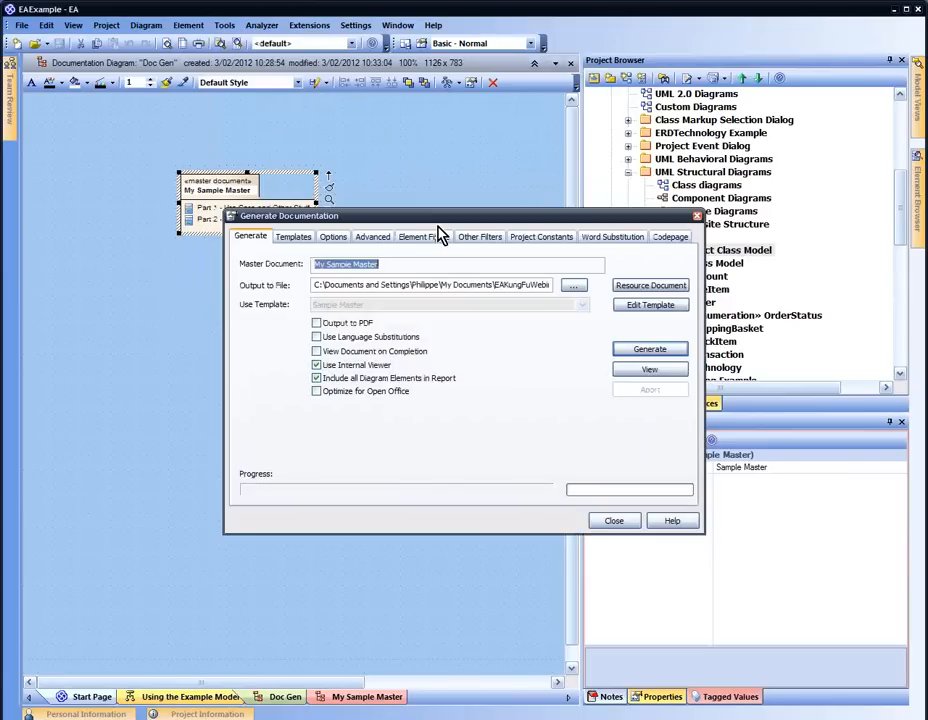
Set the report's output file to FullDoc
click(444, 268)
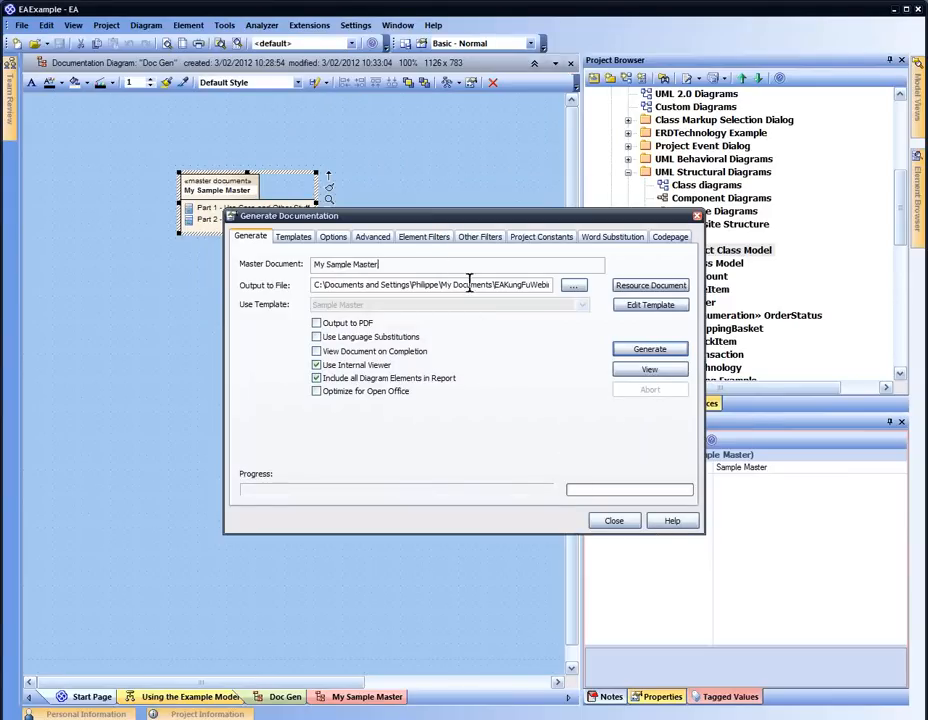
click(573, 286)
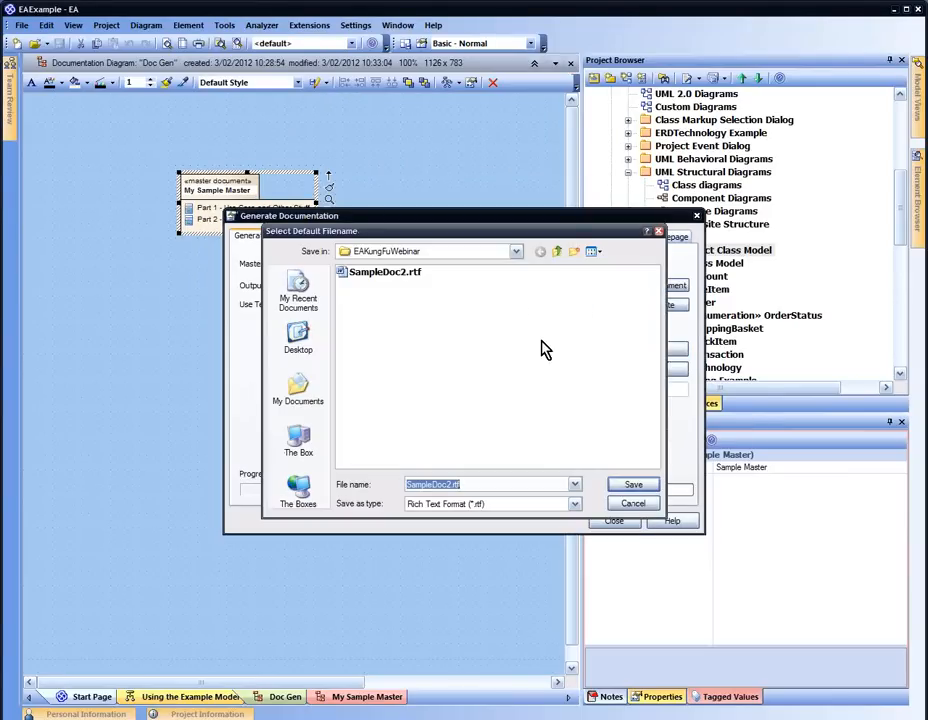
text(FullDoc)
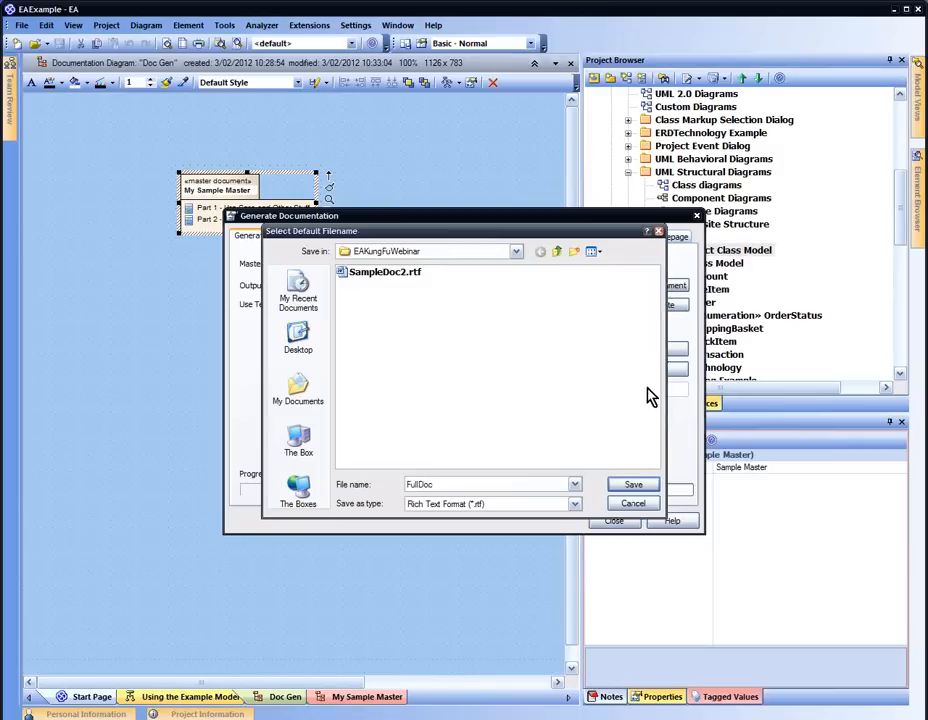
click(633, 484)
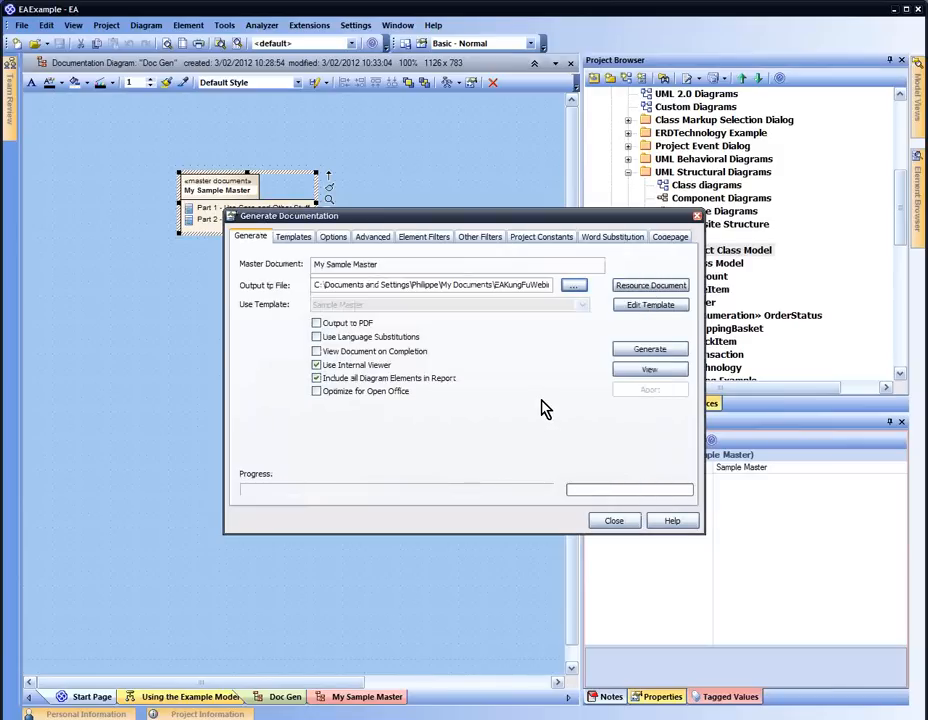
Save the settings as document definition 'All of my spec' and generate the report
click(650, 286)
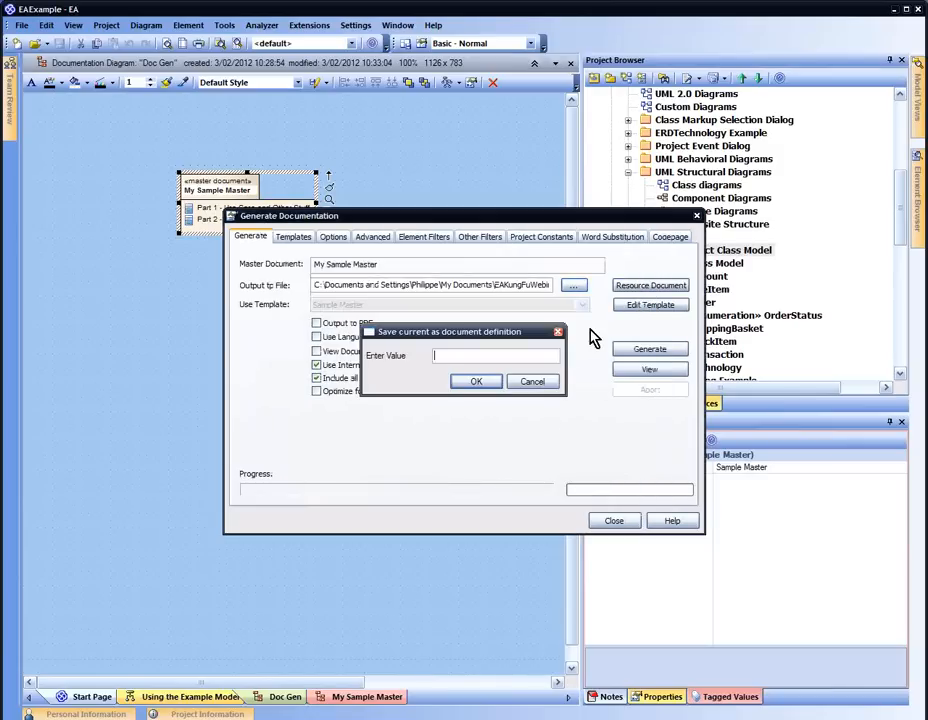
text(All of my spec)
key(Return)
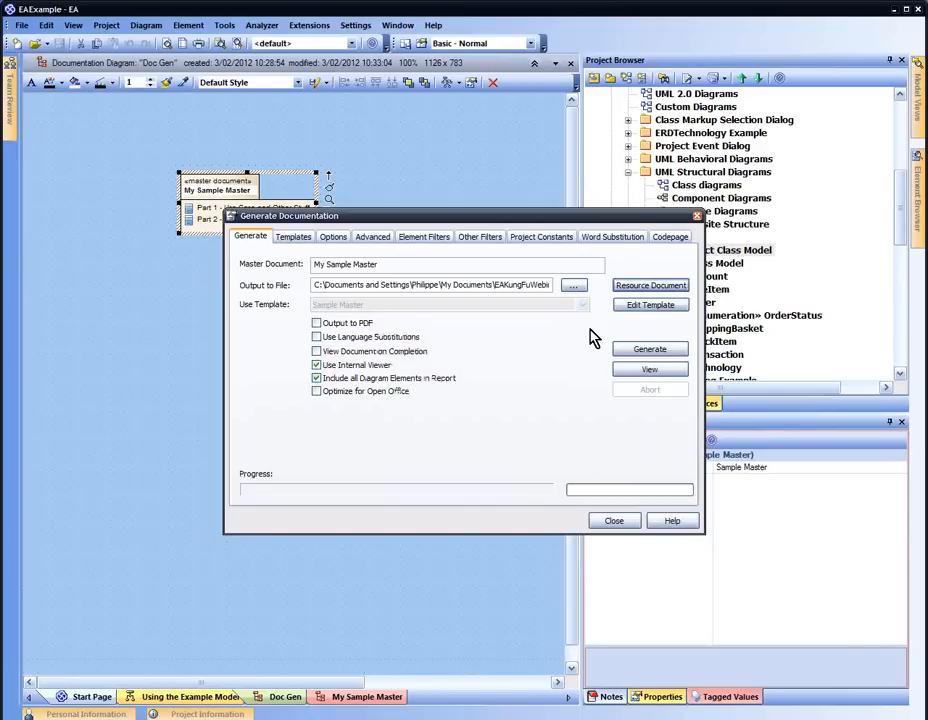
click(649, 349)
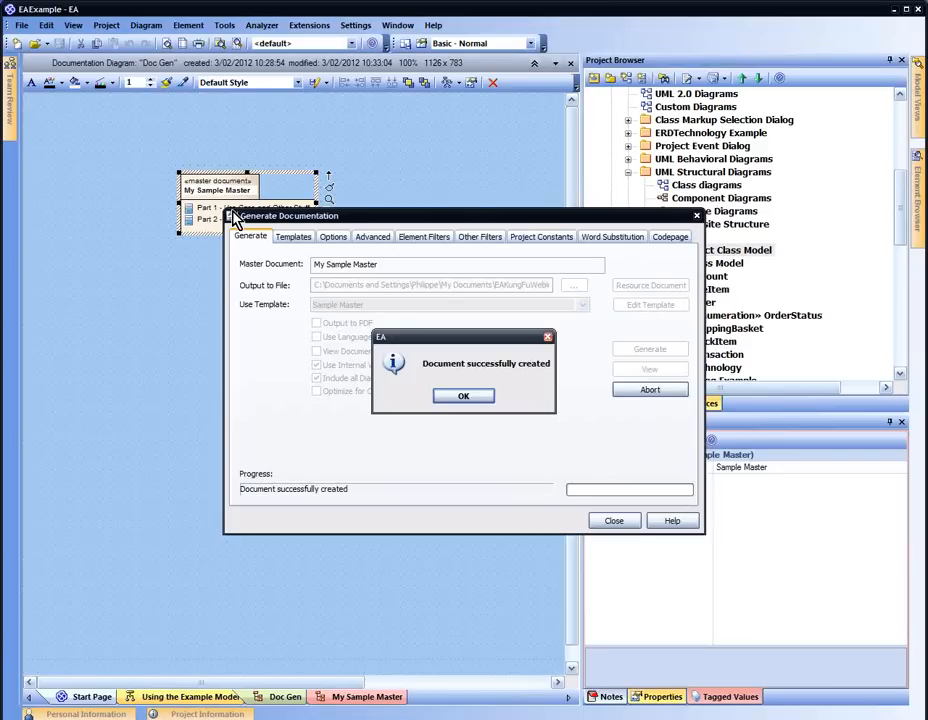
click(462, 397)
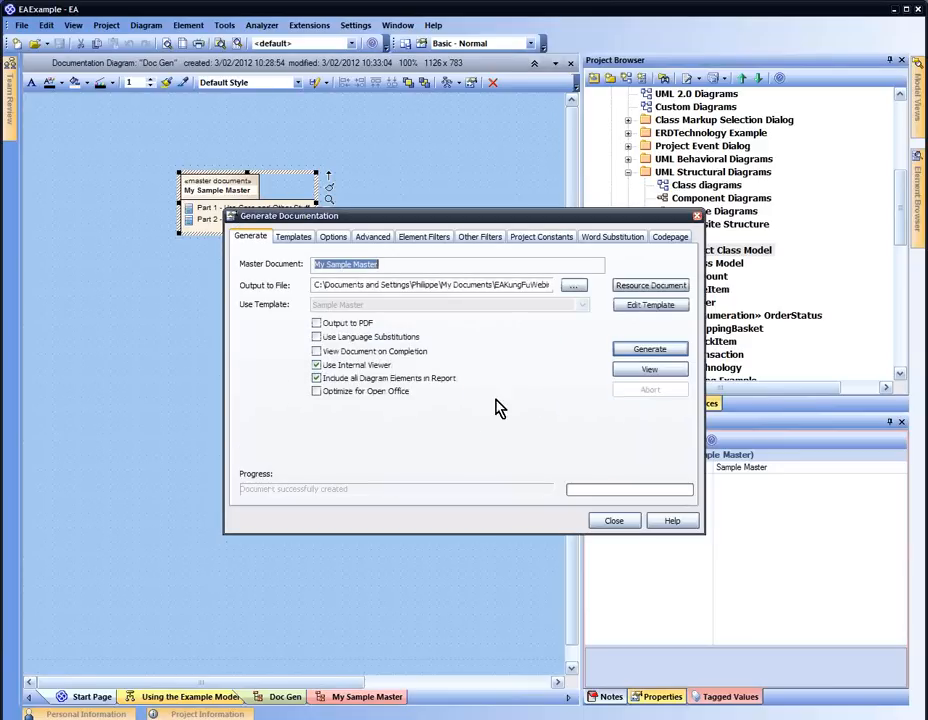
click(620, 369)
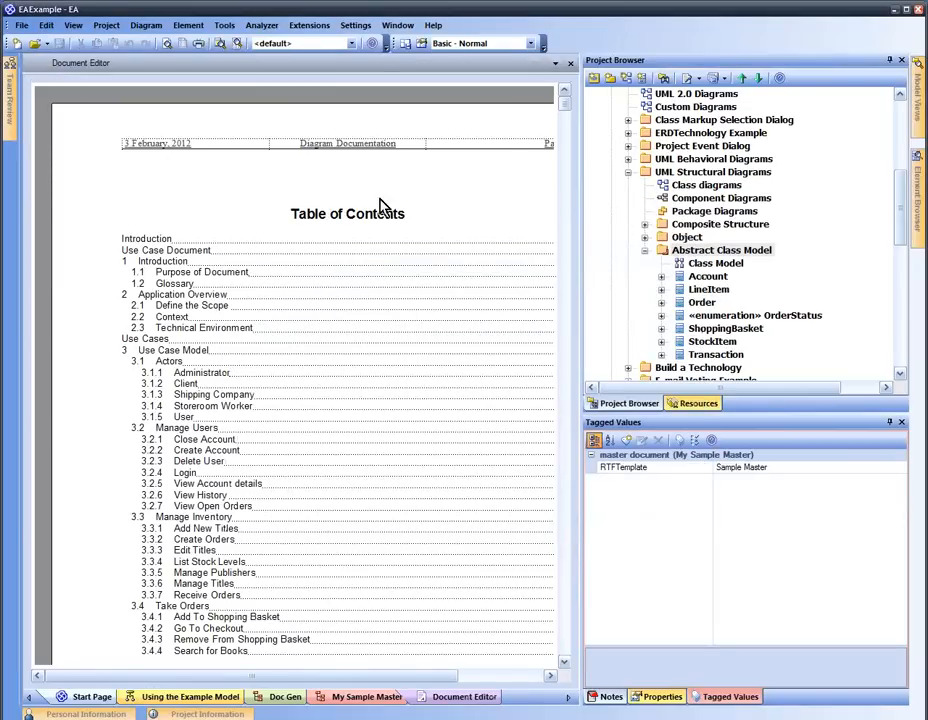
Scroll through the generated report from the table of contents to the Book Lending and Abstract Class Model diagrams
scroll(567, 230, down, 10)
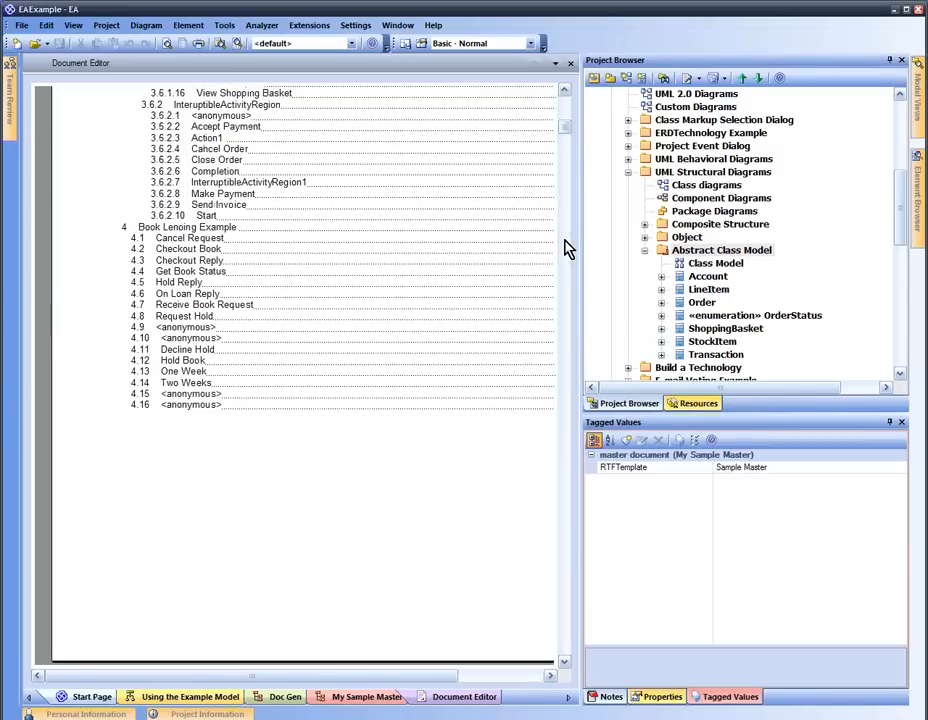
scroll(567, 248, up, 5)
scroll(286, 383, down, 10)
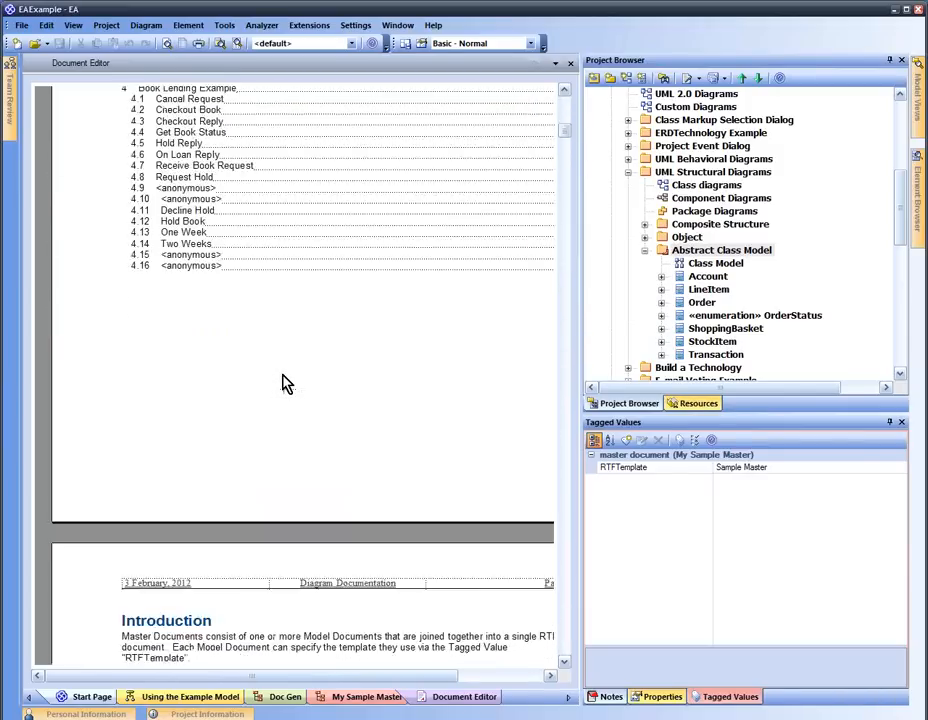
scroll(286, 380, down, 15)
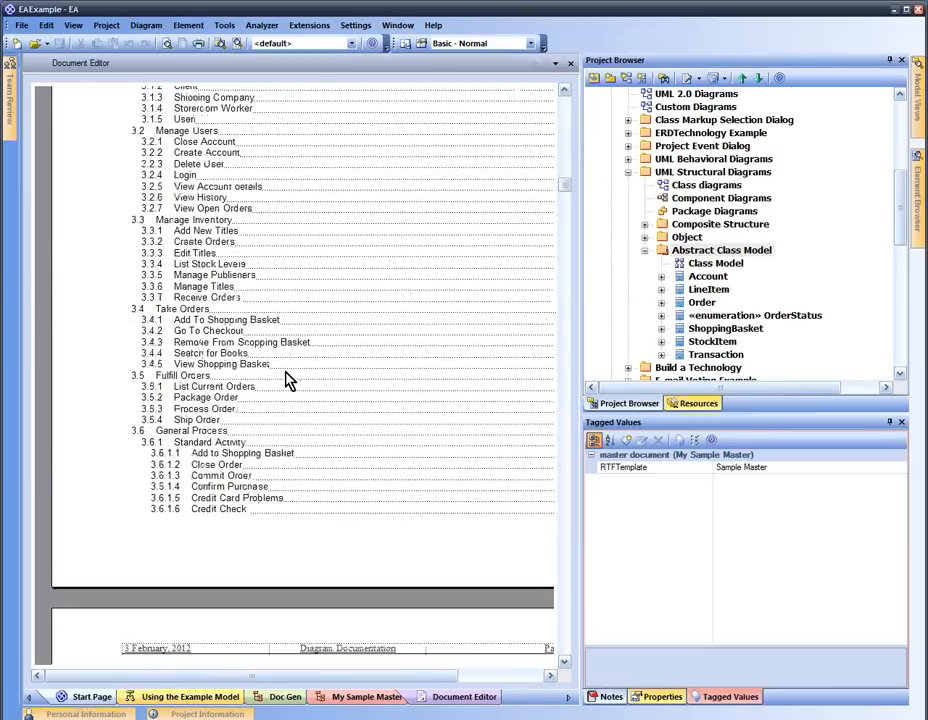
scroll(286, 380, down, 15)
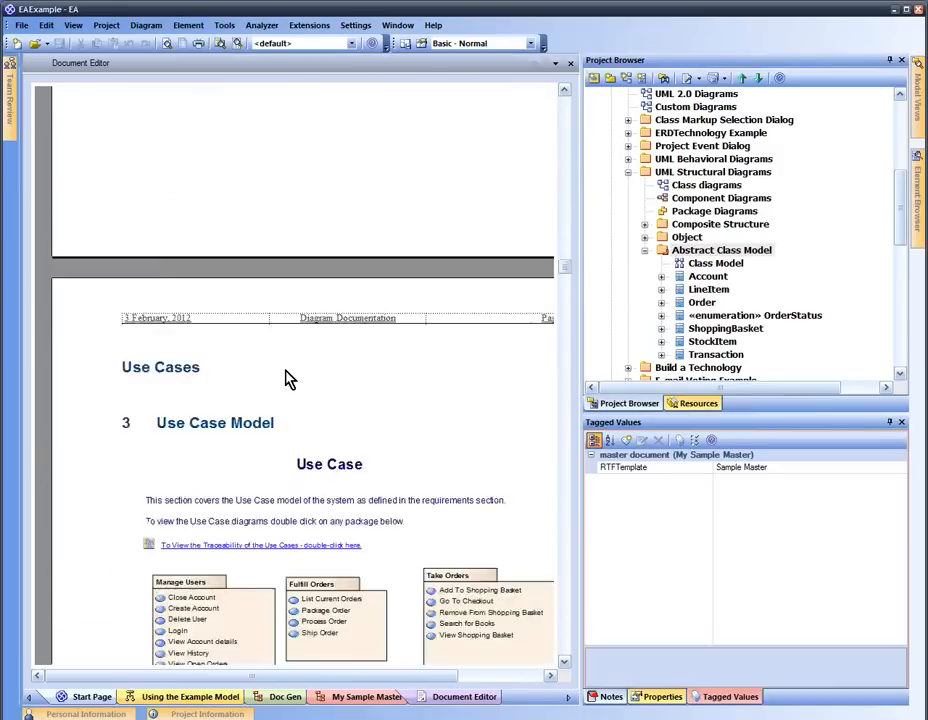
scroll(286, 380, down, 15)
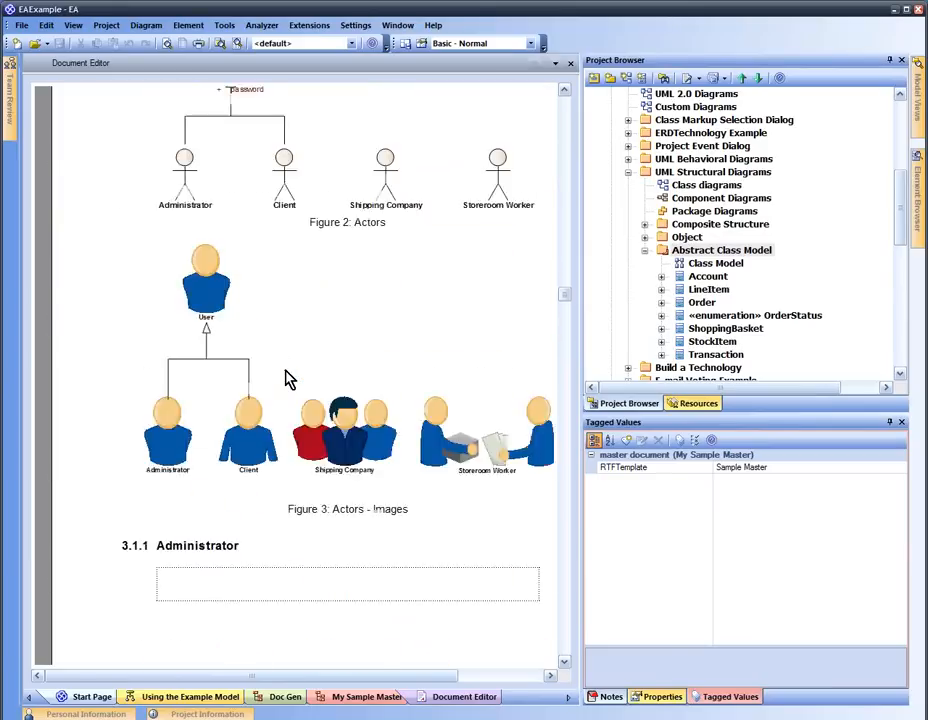
scroll(288, 378, down, 15)
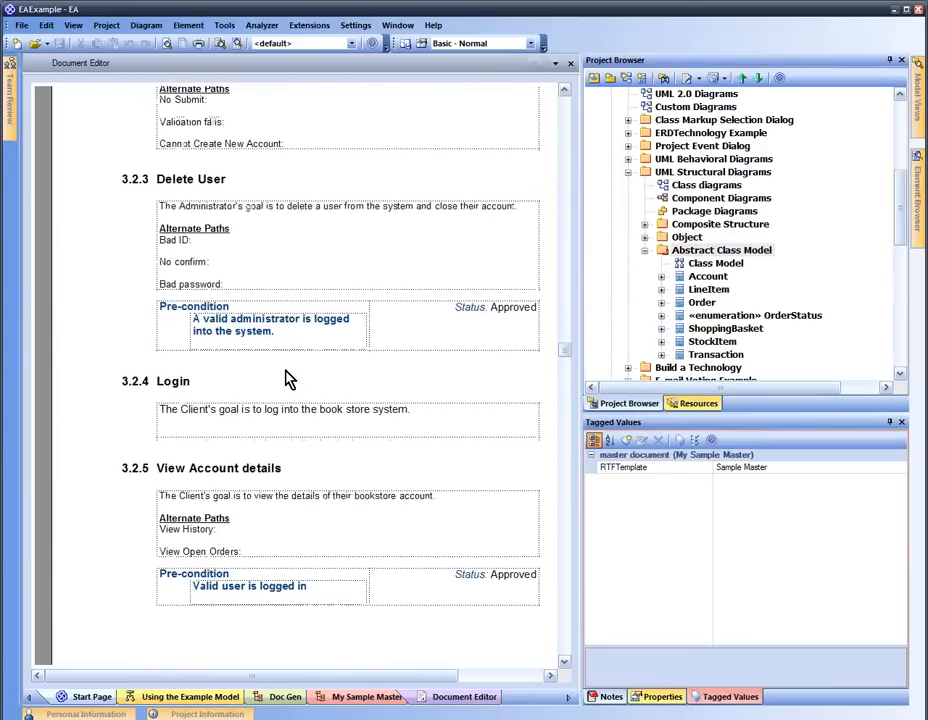
drag(565, 375, 584, 607)
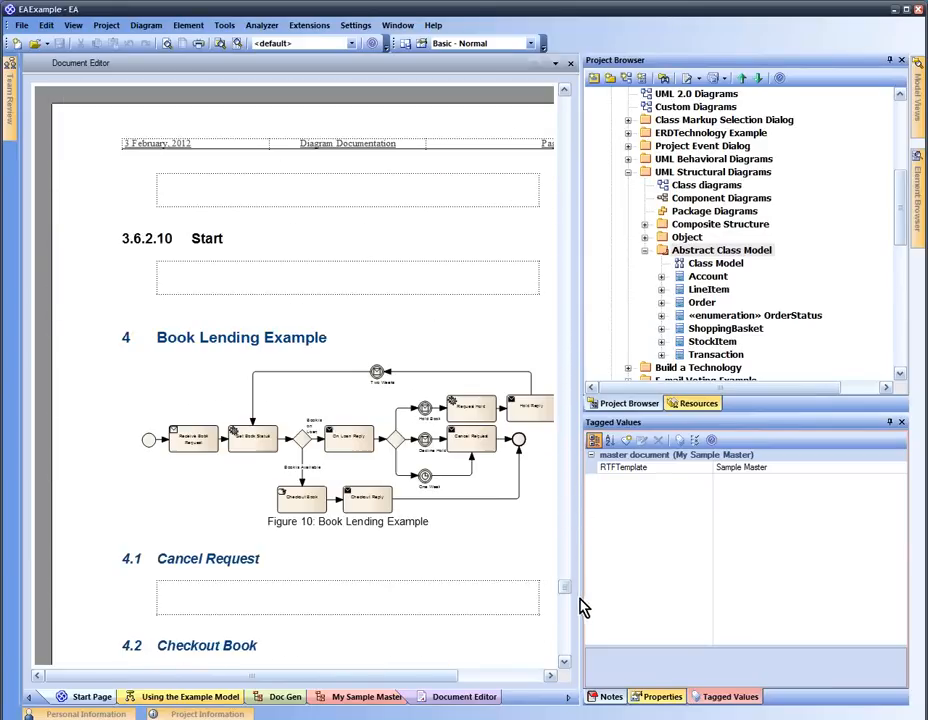
scroll(455, 522, down, 15)
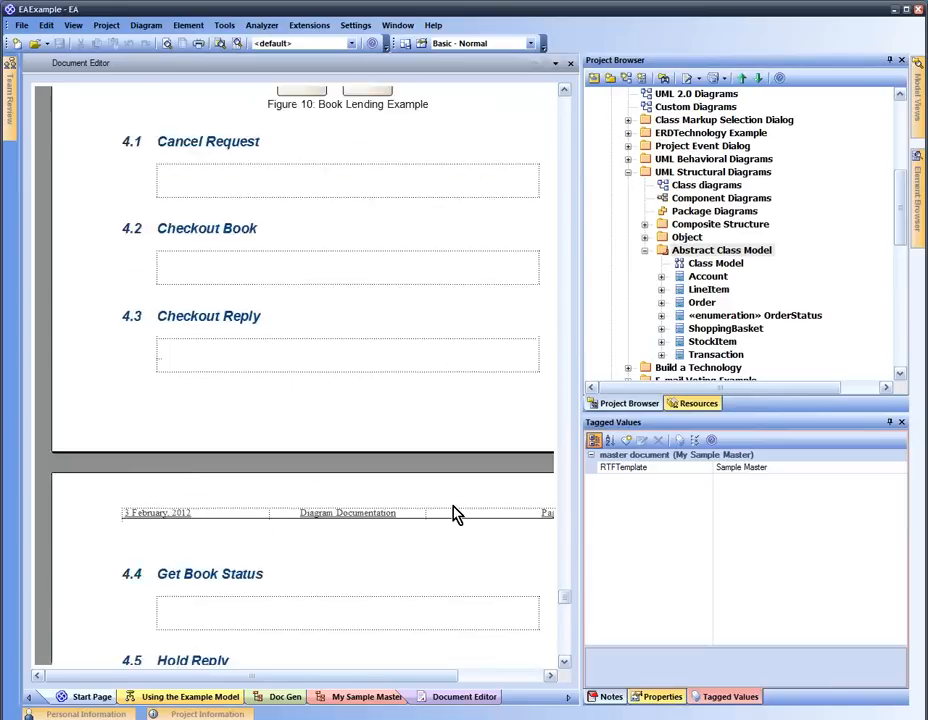
scroll(455, 515, down, 15)
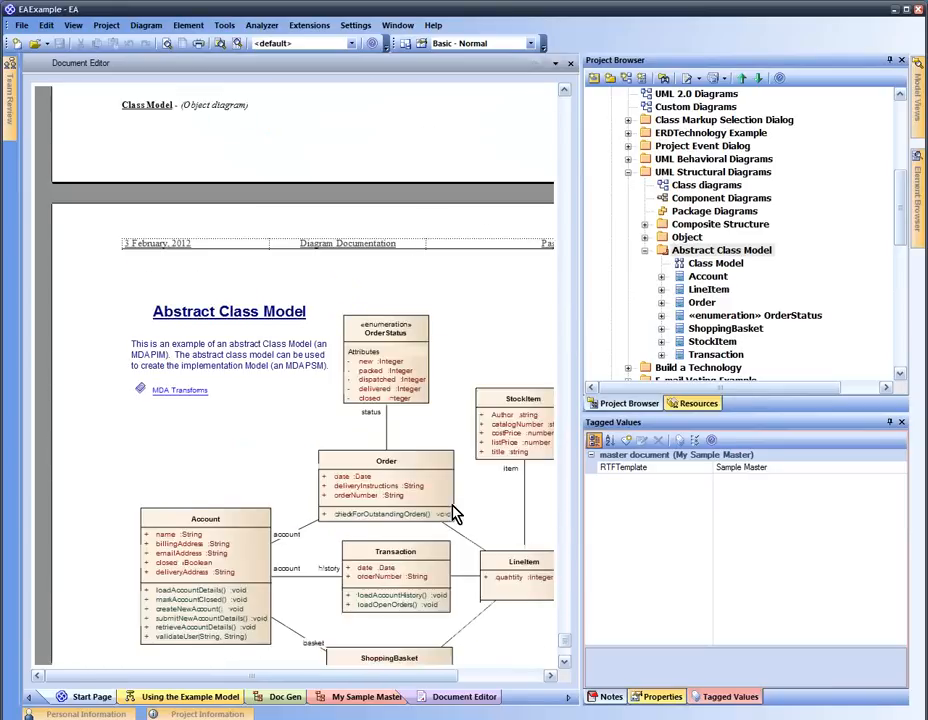
scroll(455, 513, down, 3)
scroll(441, 505, up, 10)
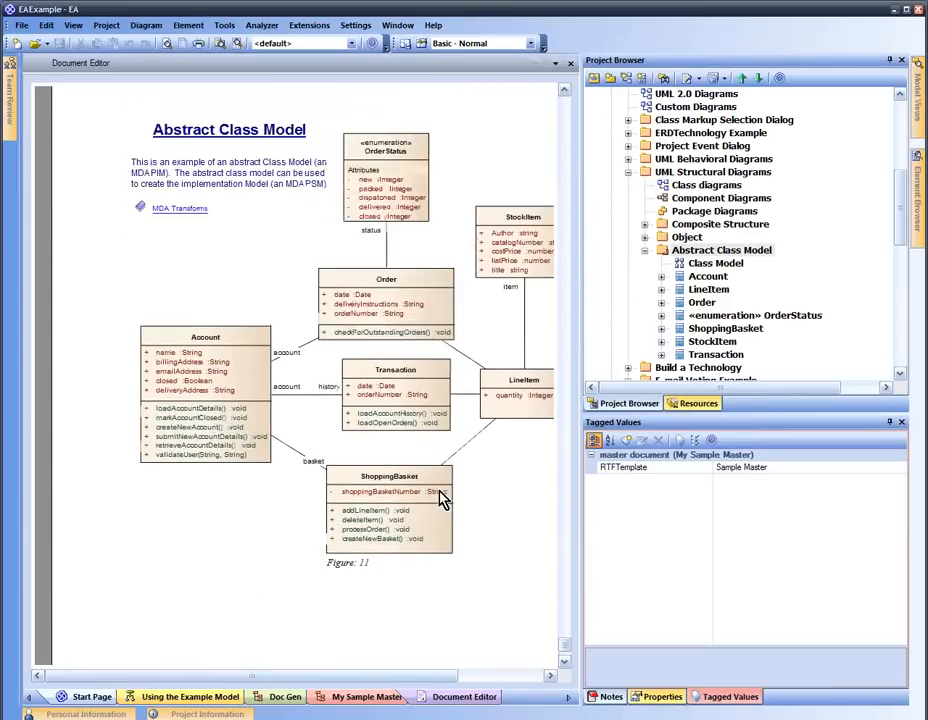
scroll(443, 499, up, 15)
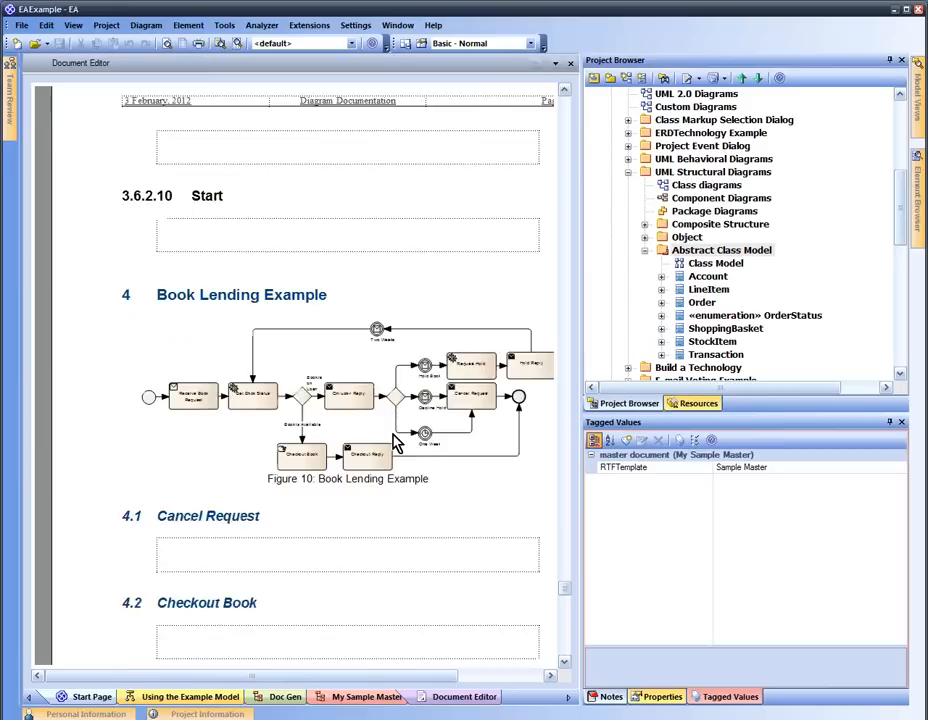
scroll(335, 377, up, 5)
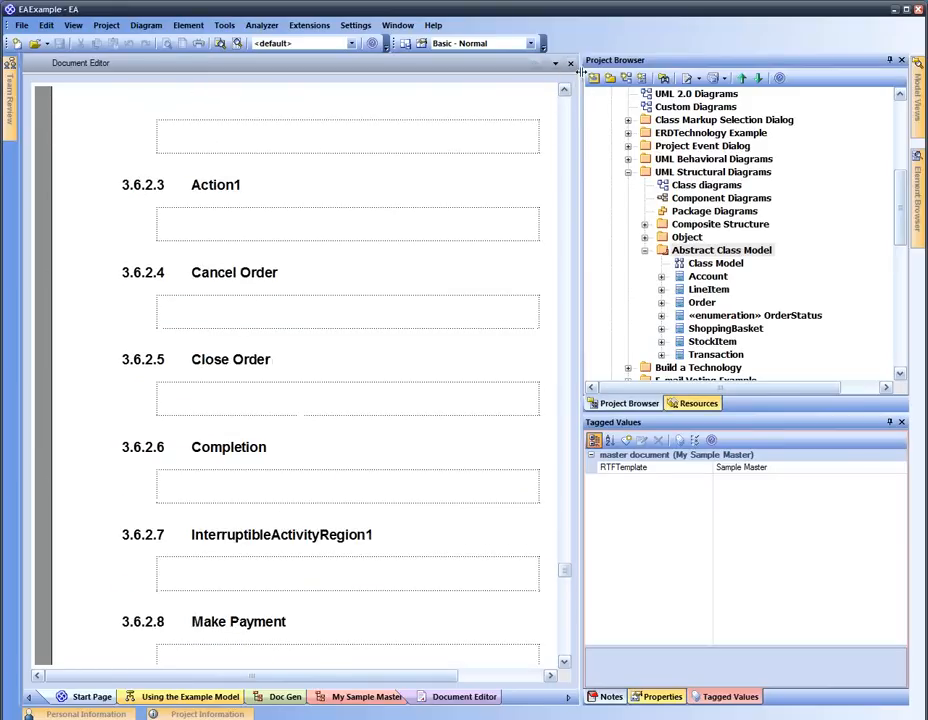
Close the generated report and select the Part 1 model document on the diagram
click(570, 63)
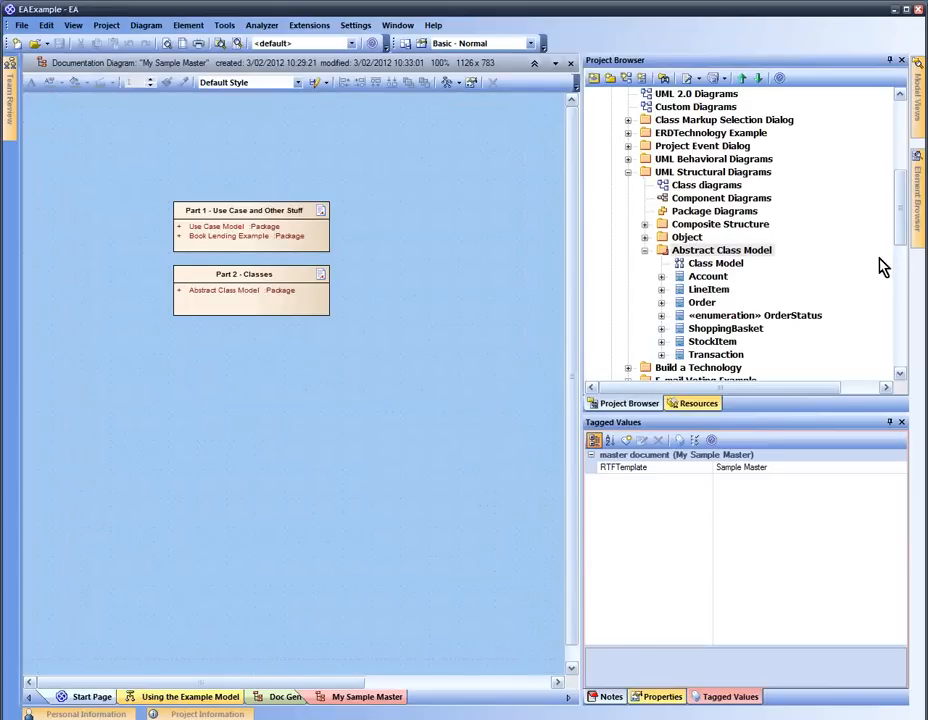
click(675, 251)
mouse_move(904, 242)
mouse_down()
mouse_move(895, 158)
mouse_move(897, 198)
mouse_up()
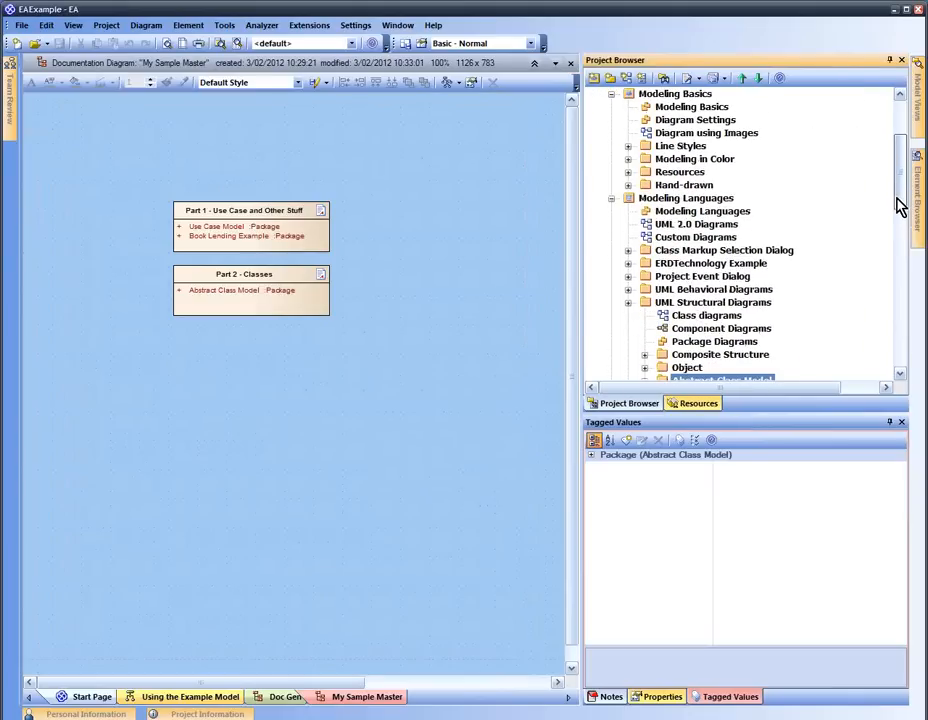
click(256, 234)
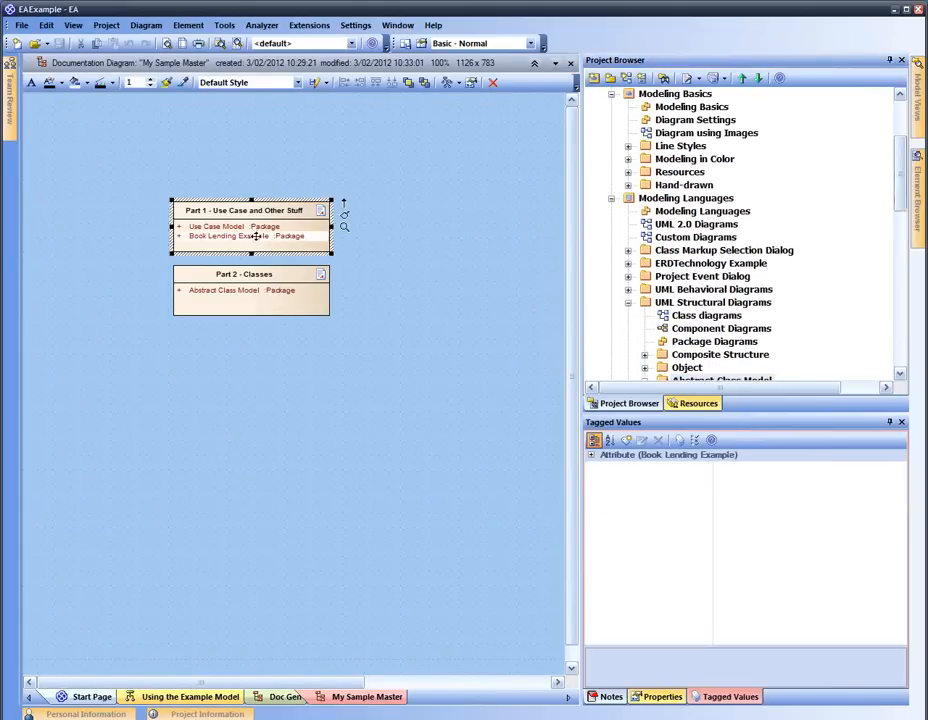
click(451, 242)
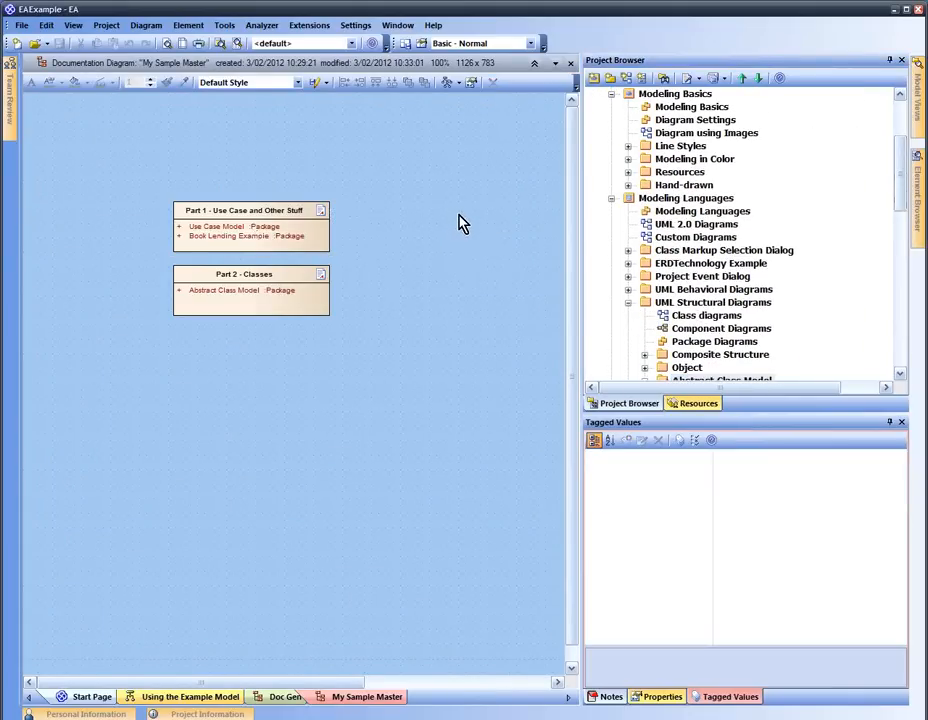
click(286, 239)
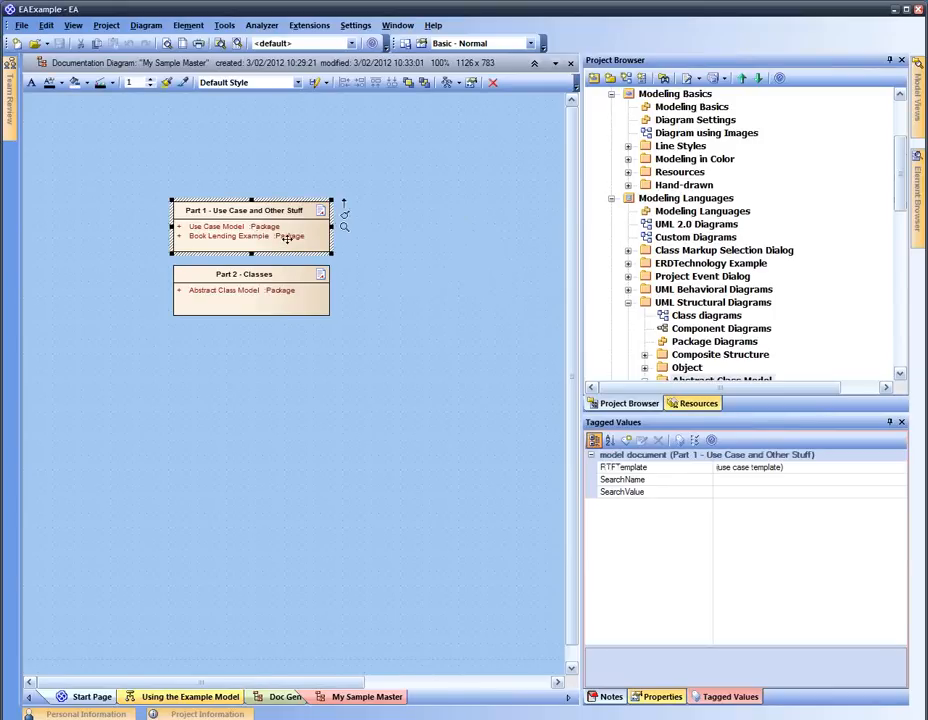
Move the Use Case Model package from Part 1 into Part 2 - Classes in the Project Browser
key(alt+g)
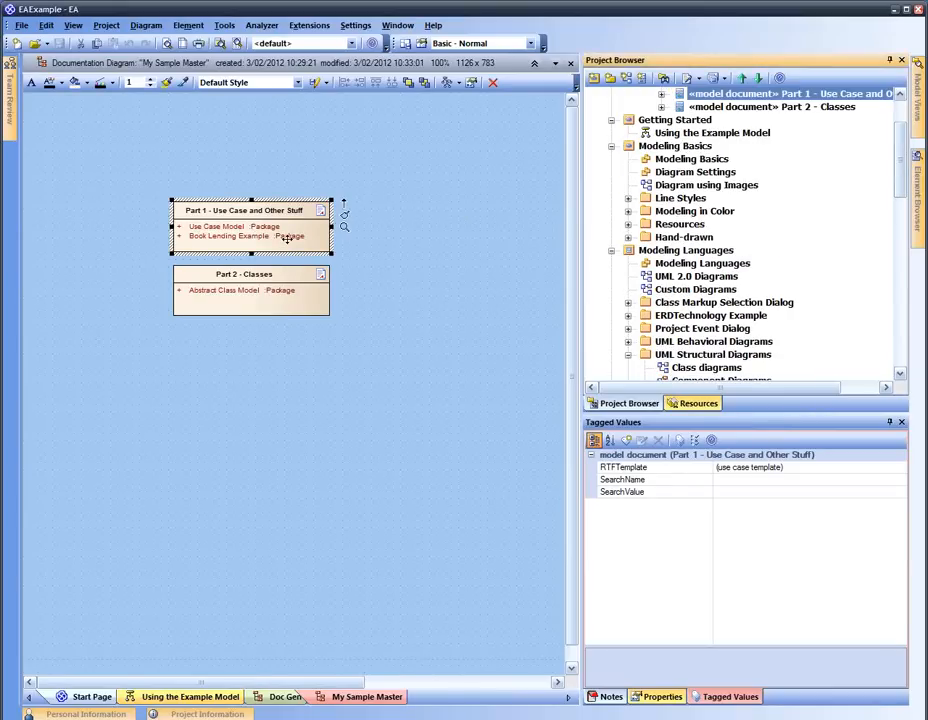
click(661, 93)
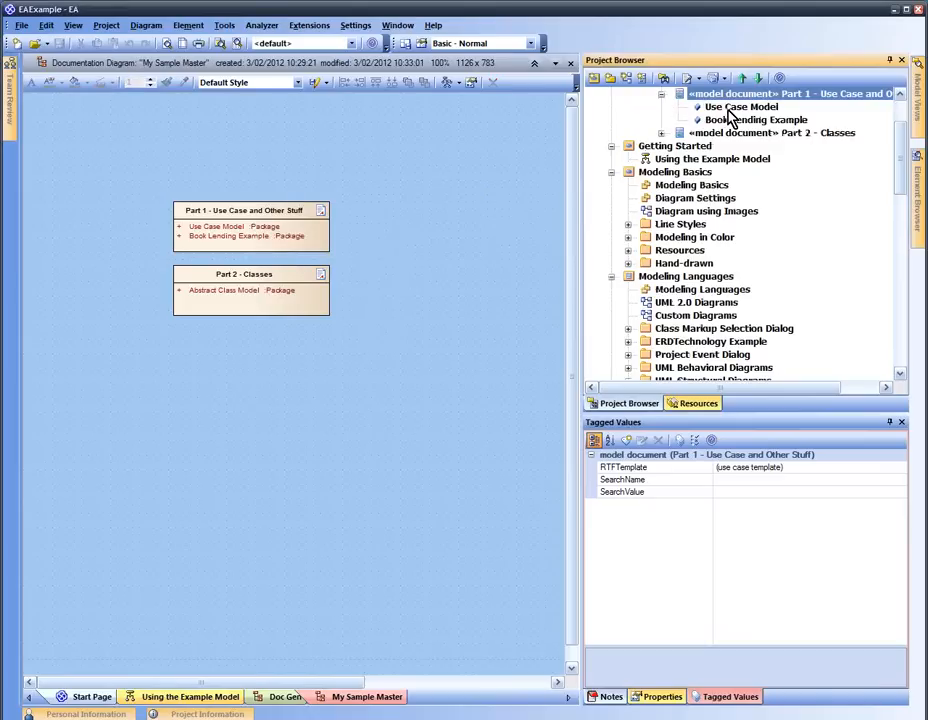
drag(727, 108, 760, 133)
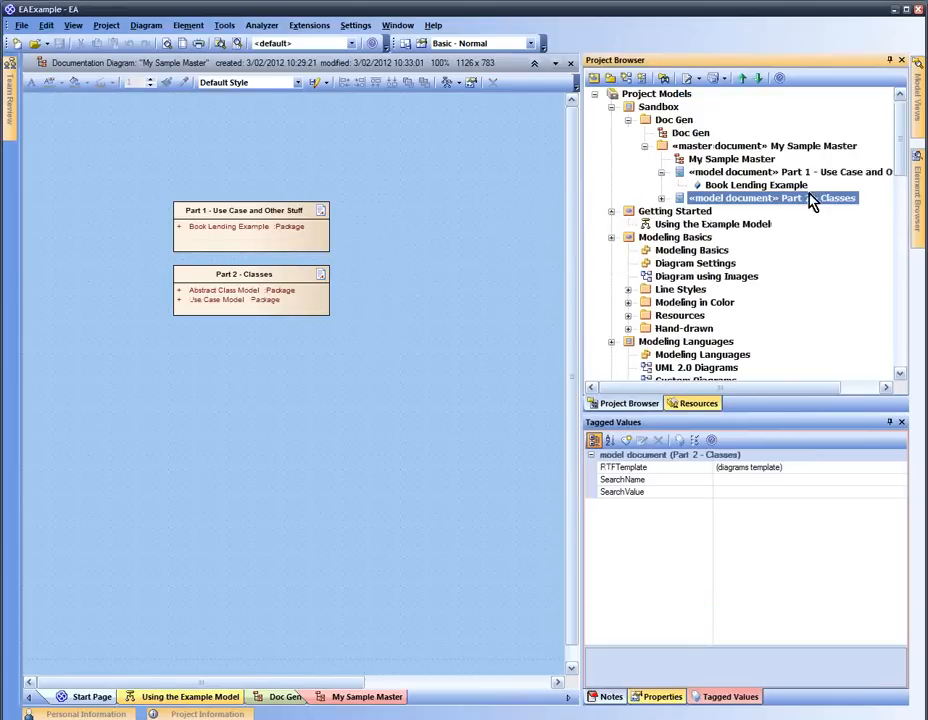
click(776, 174)
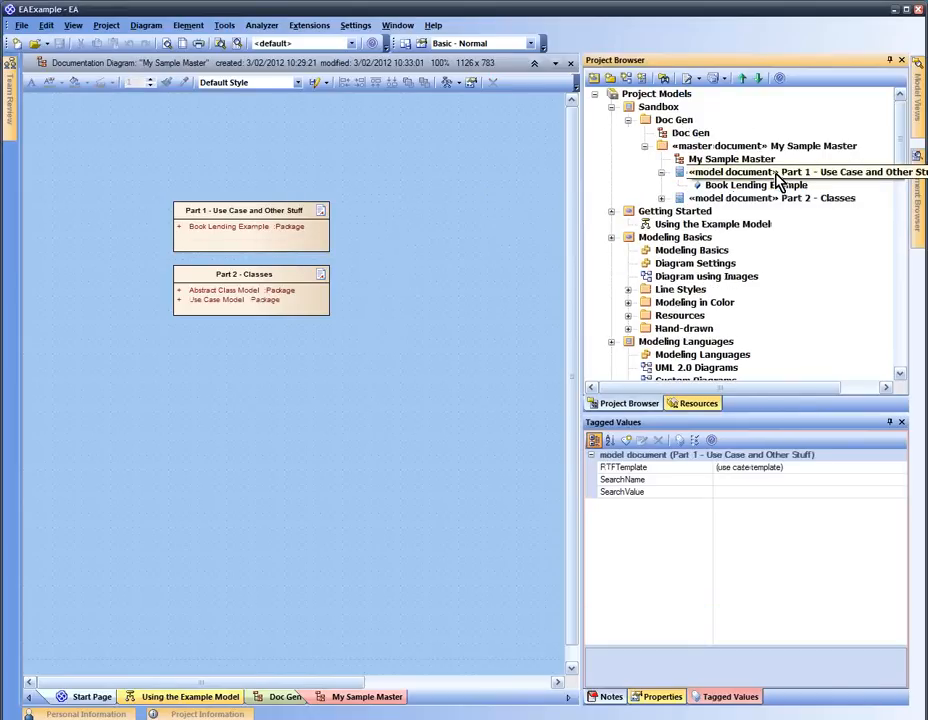
click(727, 162)
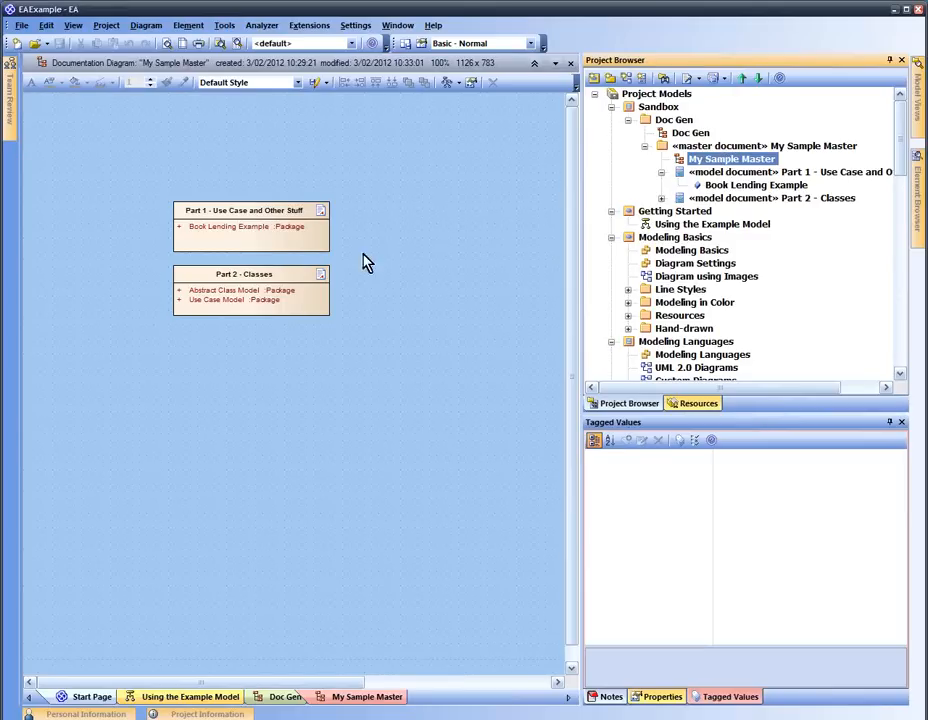
click(290, 405)
Add a new model document to the diagram and name it 'Part 3 - Requirements'
key(space)
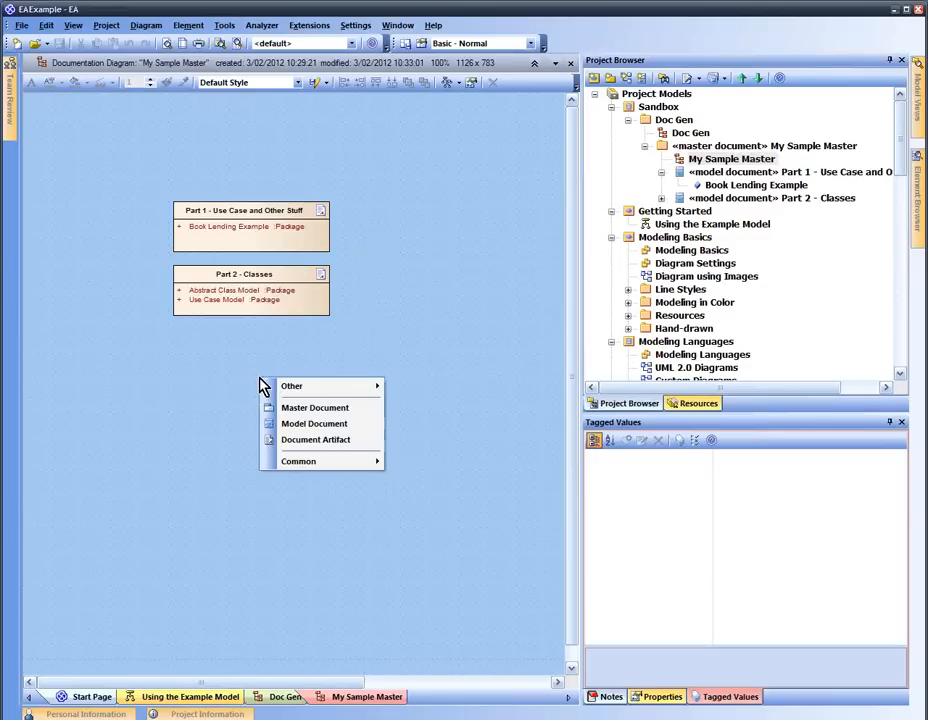
click(305, 423)
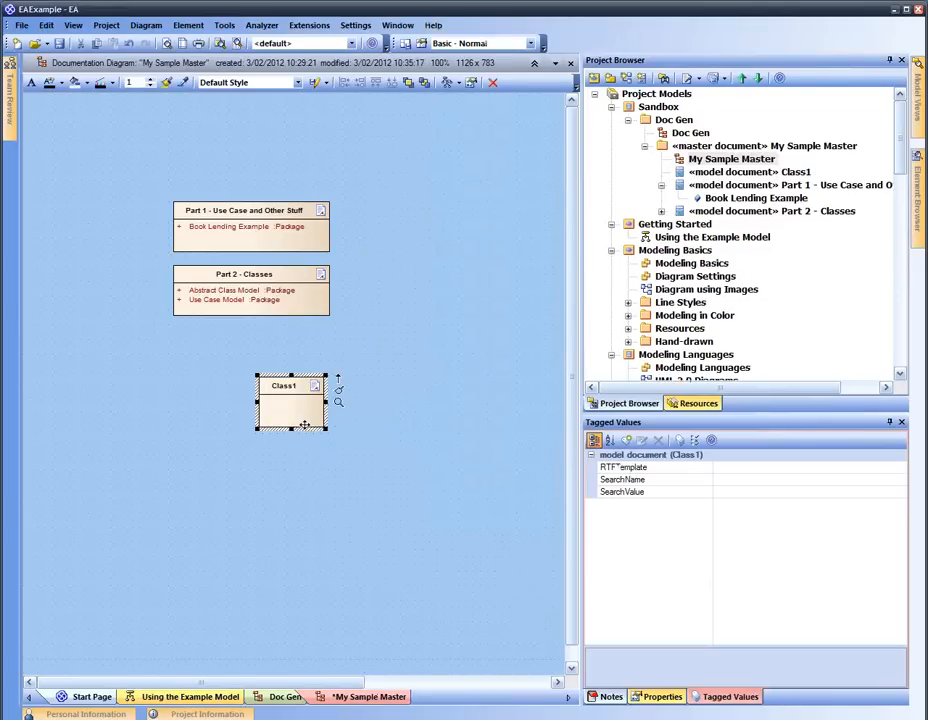
key(space)
key(Escape)
click(279, 388)
text(Part 3)
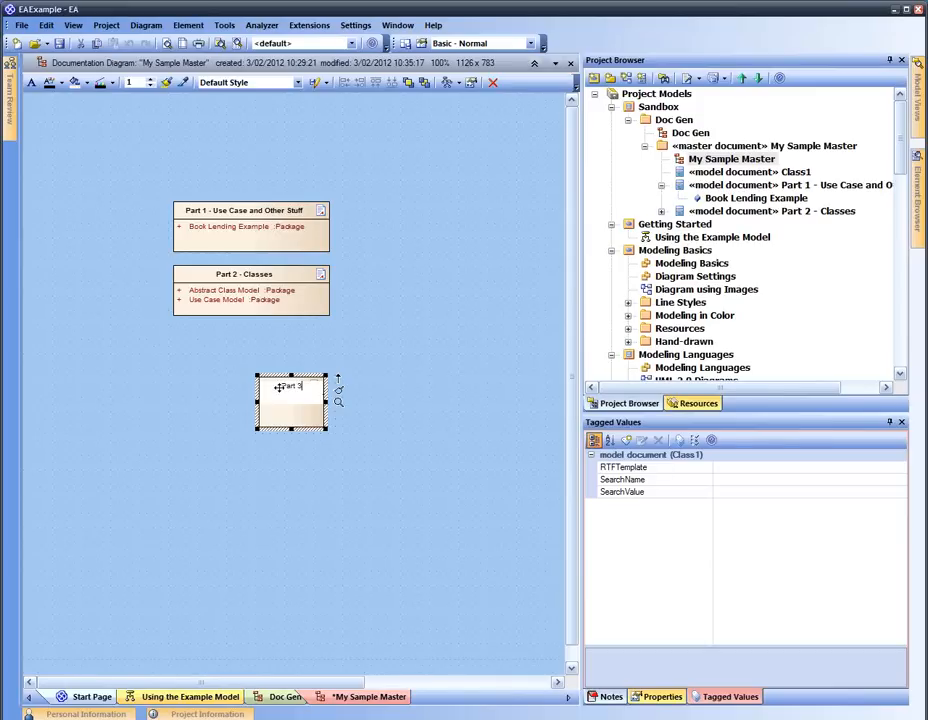
text( - Requirements)
key(Return)
click(352, 377)
Move Part 3 just below Part 2 - Classes and widen it to match the other parts
drag(300, 397, 329, 362)
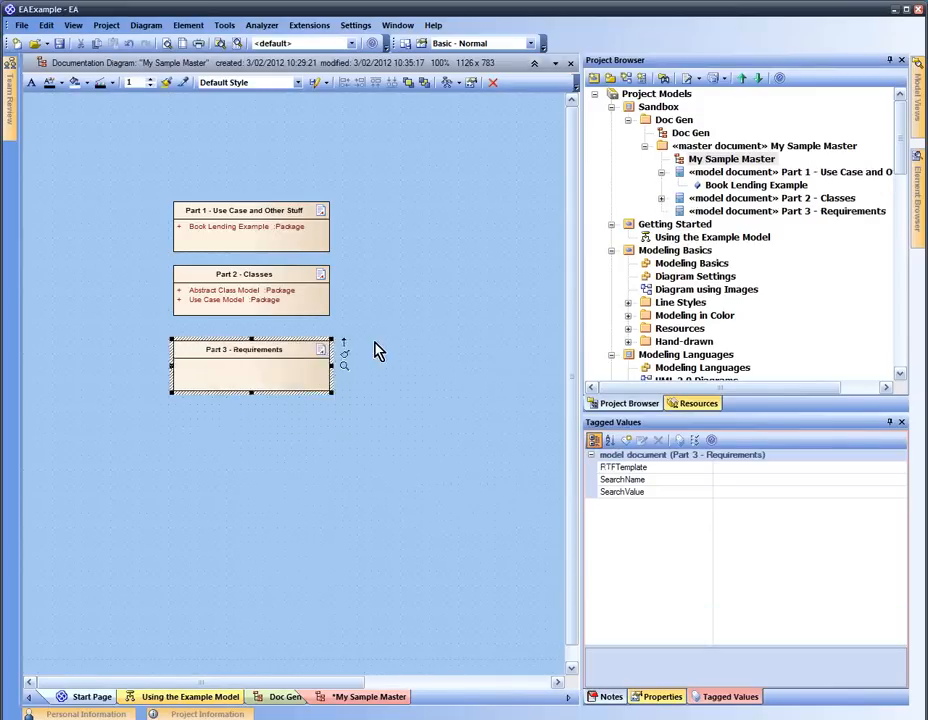
click(374, 347)
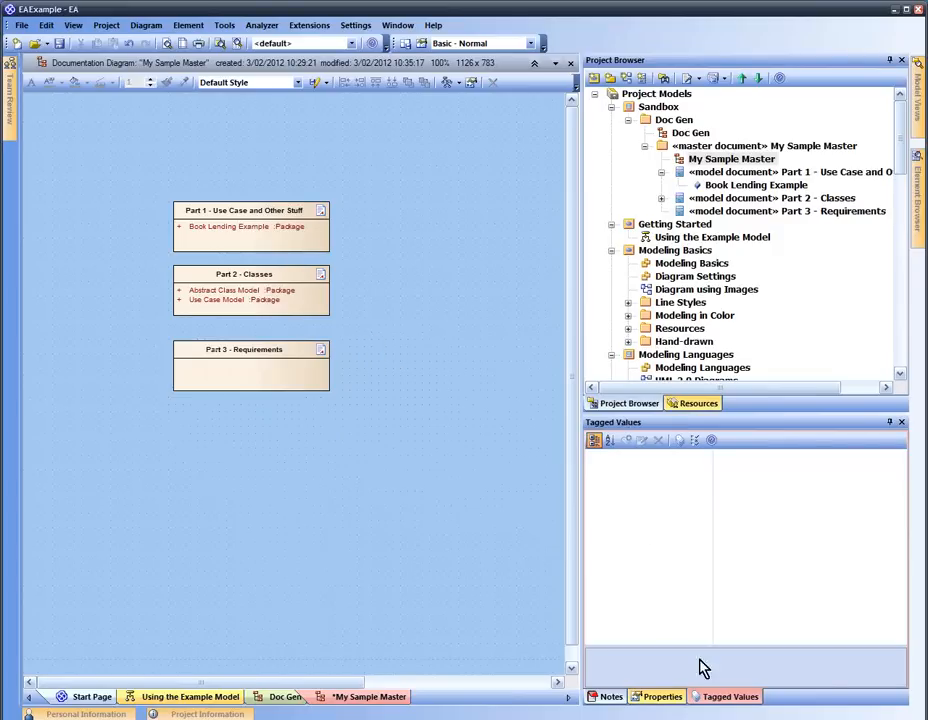
click(300, 362)
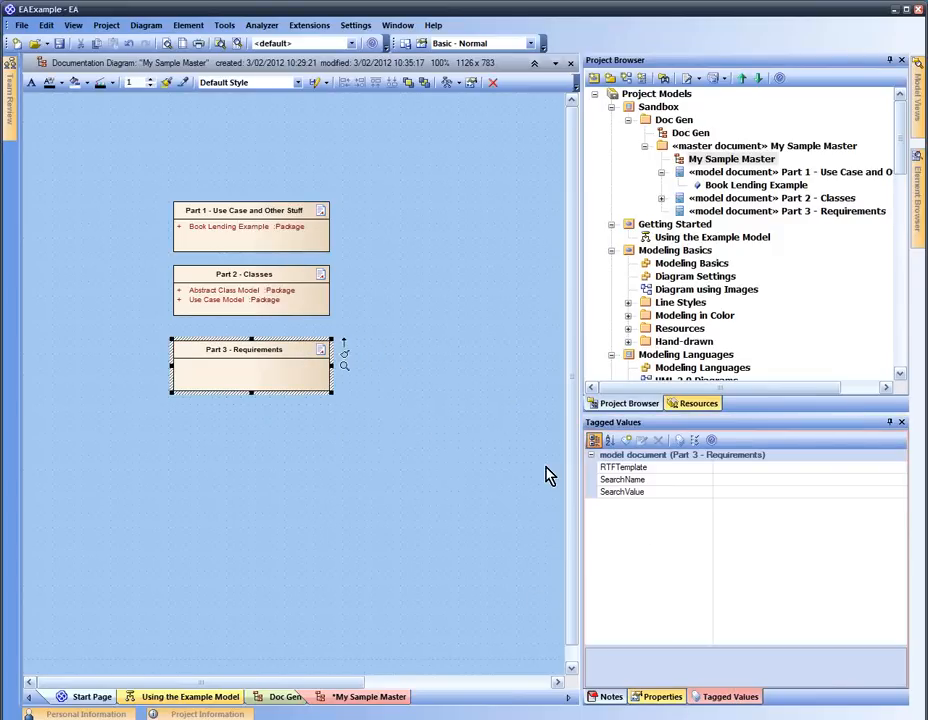
Set Part 3's RTFTemplate tag to the requirements template and SearchName to Requirements, leaving SearchValue empty
click(895, 468)
click(900, 467)
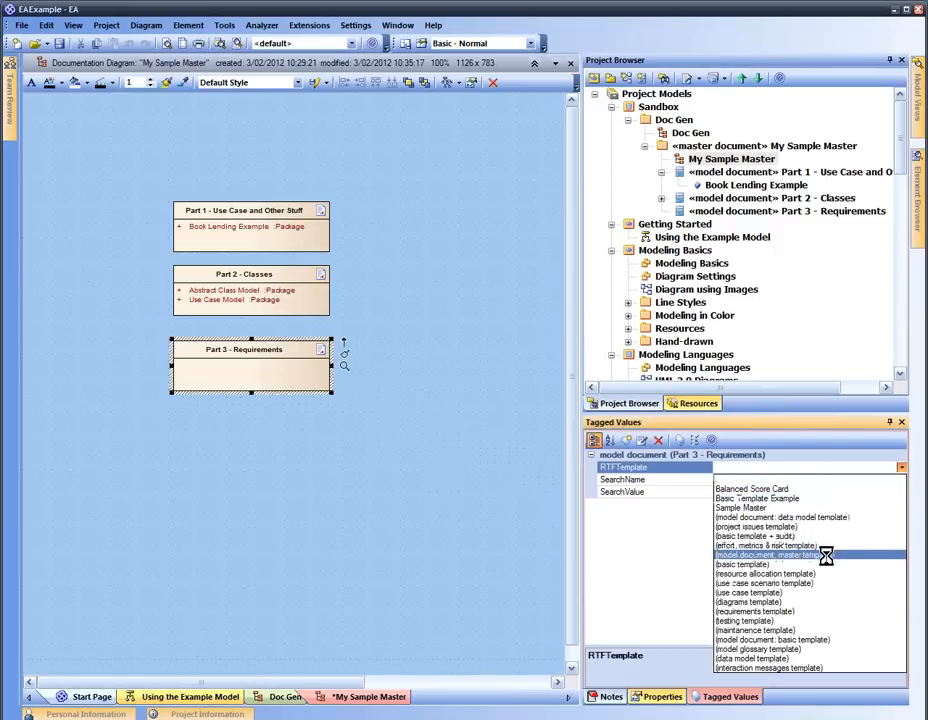
click(820, 611)
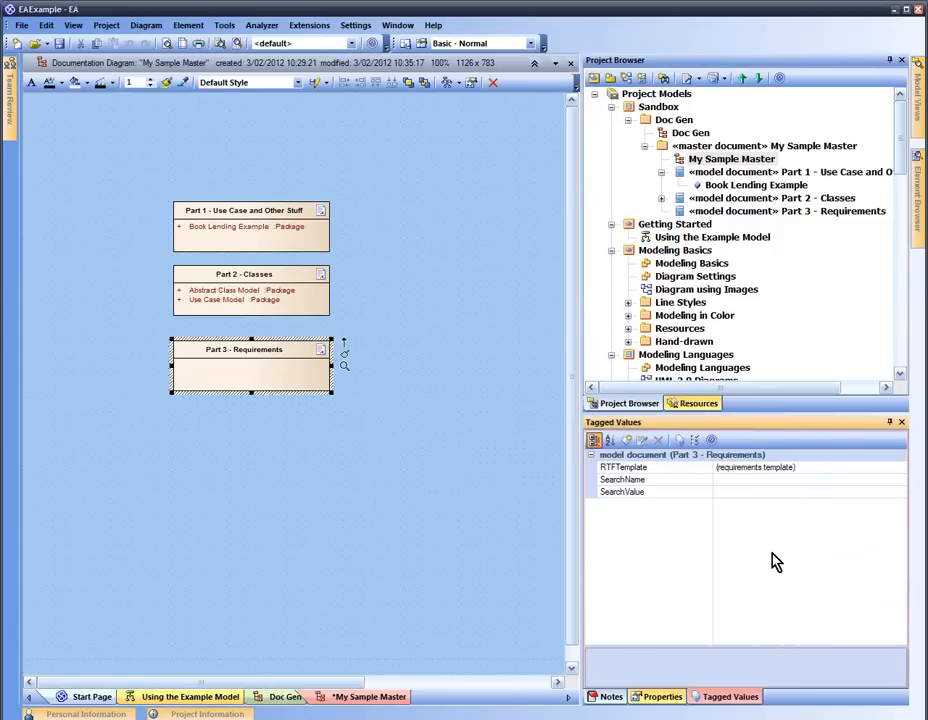
click(759, 480)
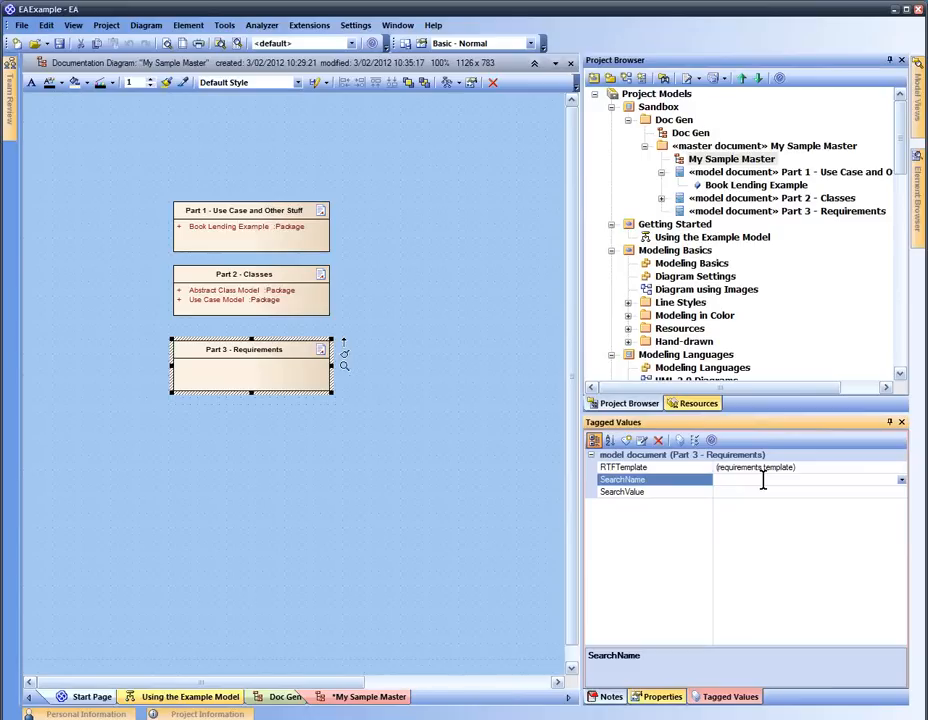
click(901, 480)
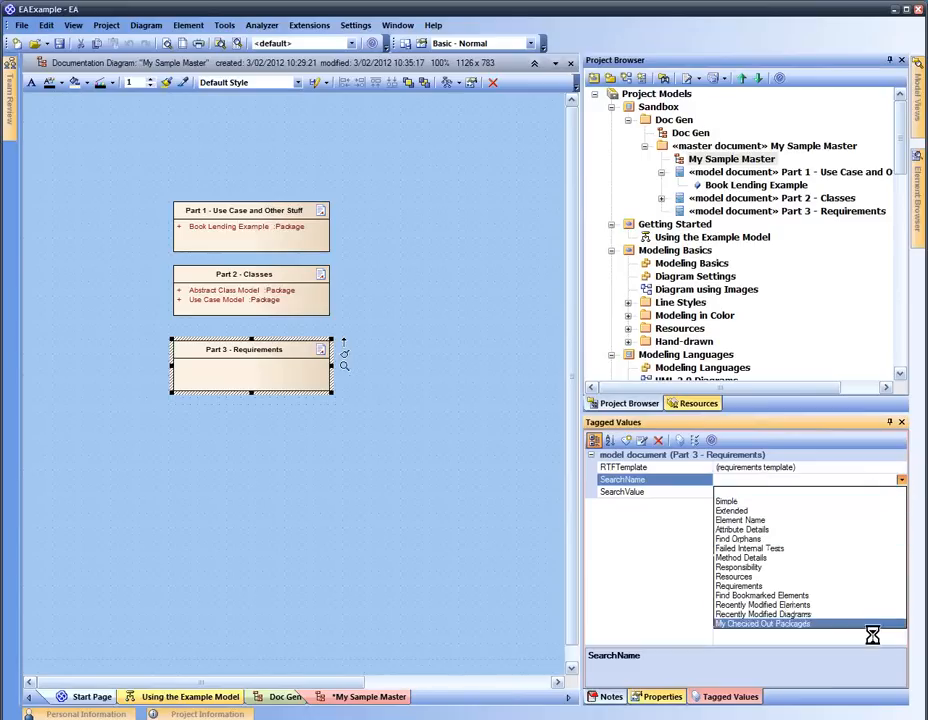
click(822, 586)
click(769, 492)
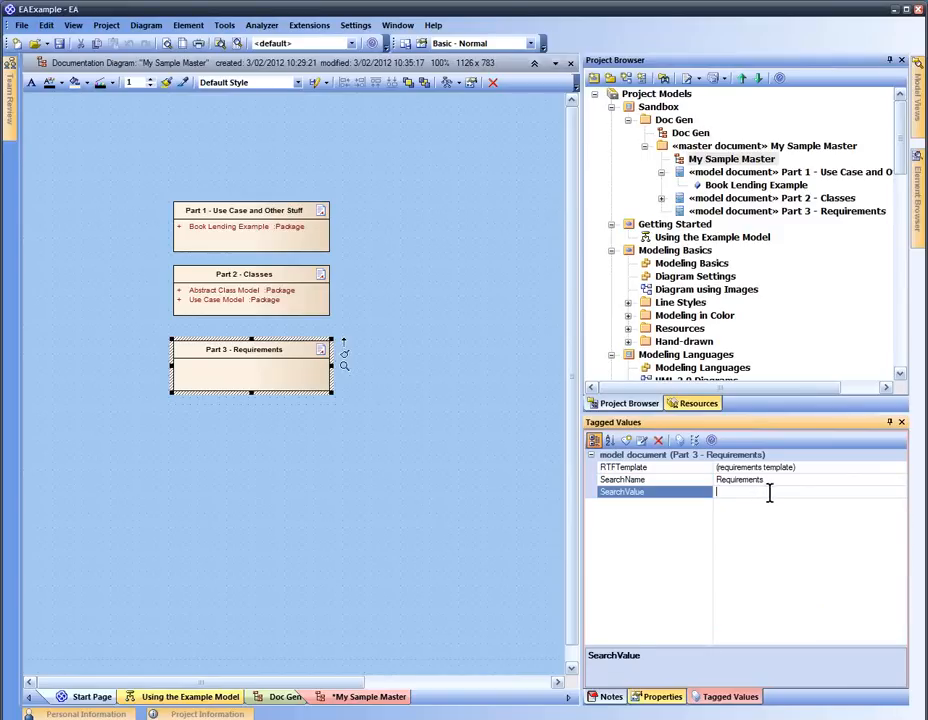
click(779, 533)
click(369, 449)
click(290, 371)
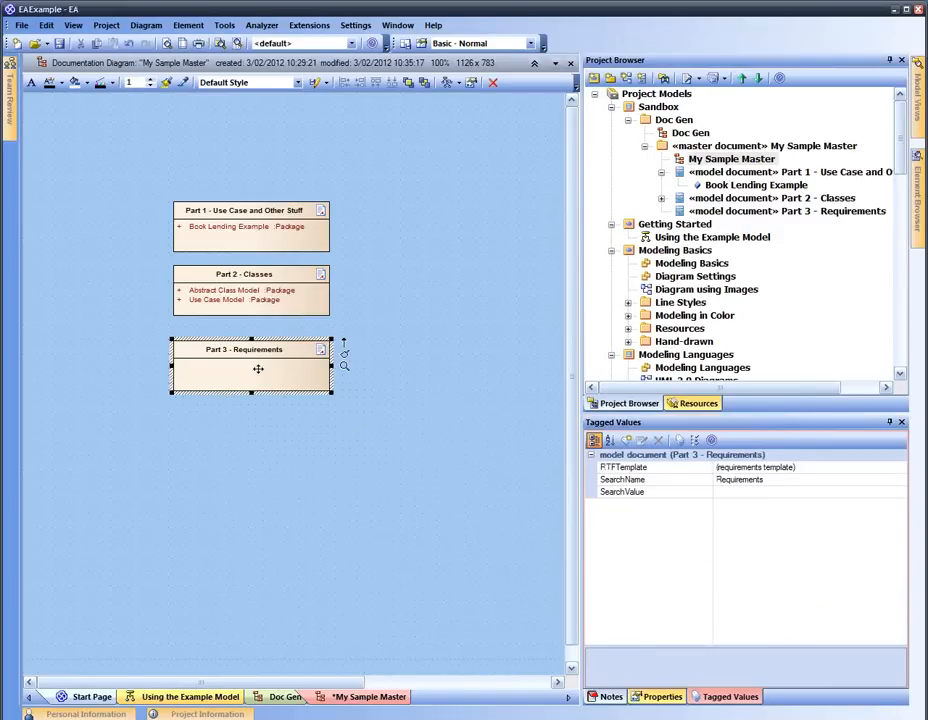
Generate an RTF report for Part 3 - Requirements via Element > Advanced and acknowledge completion
right_click(261, 375)
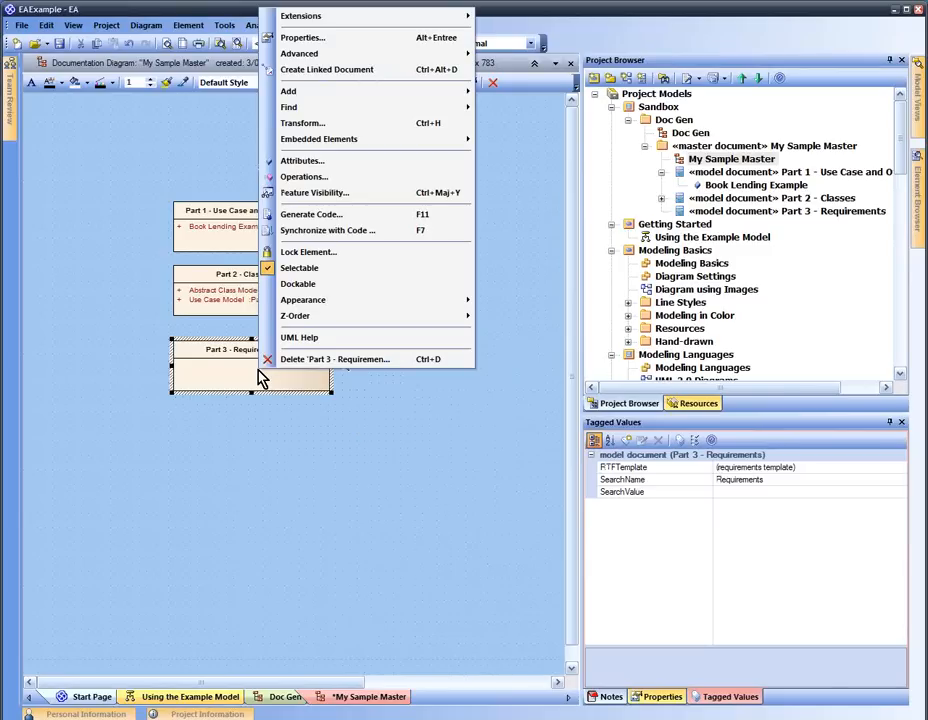
click(120, 306)
click(261, 376)
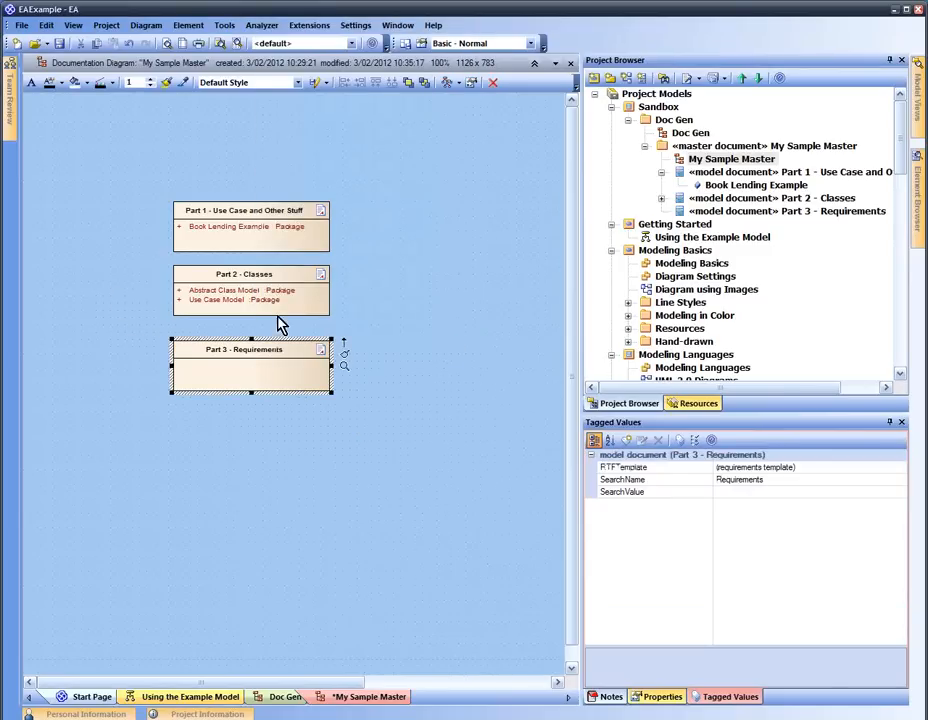
click(180, 28)
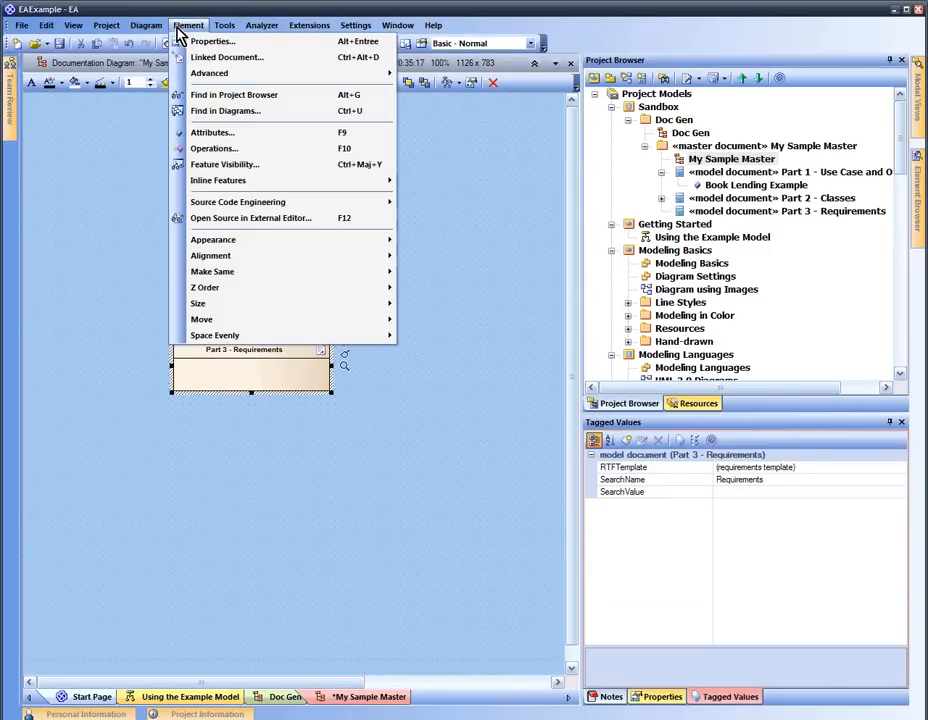
mouse_move(220, 73)
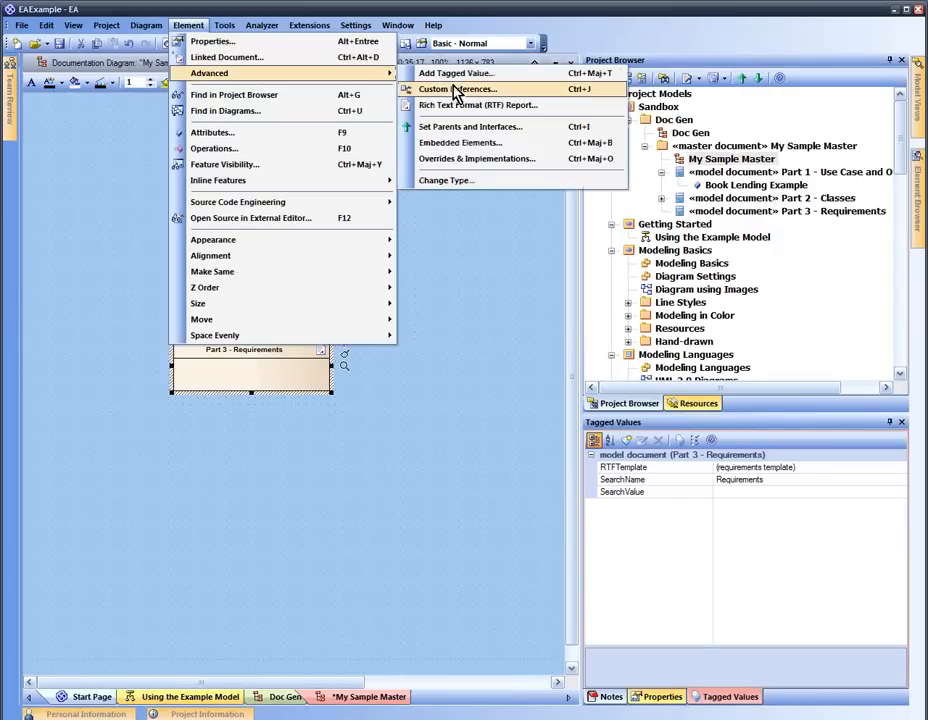
click(461, 107)
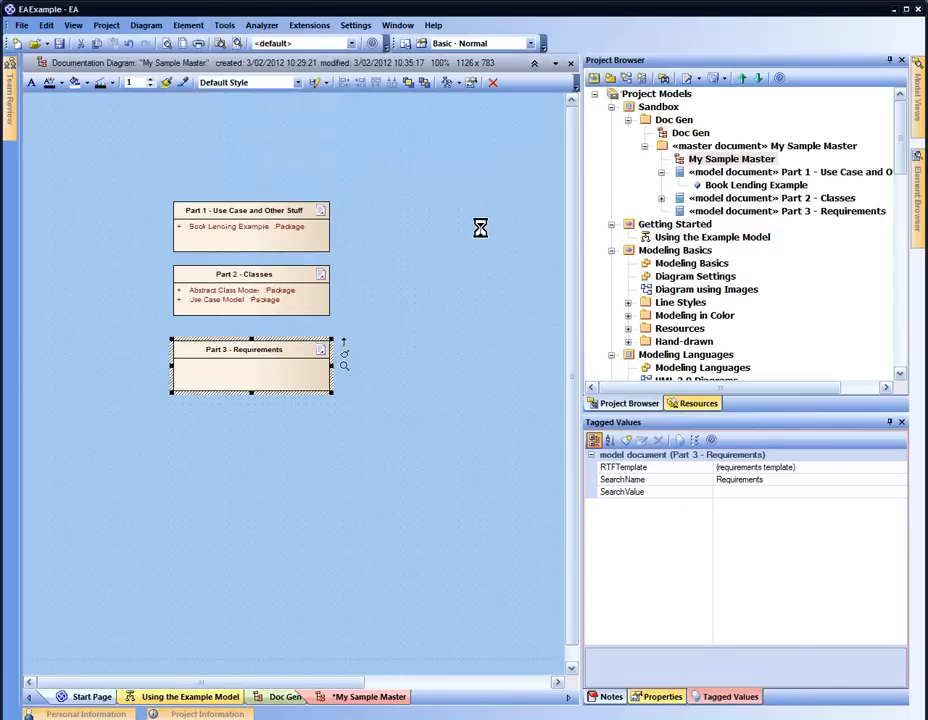
click(640, 349)
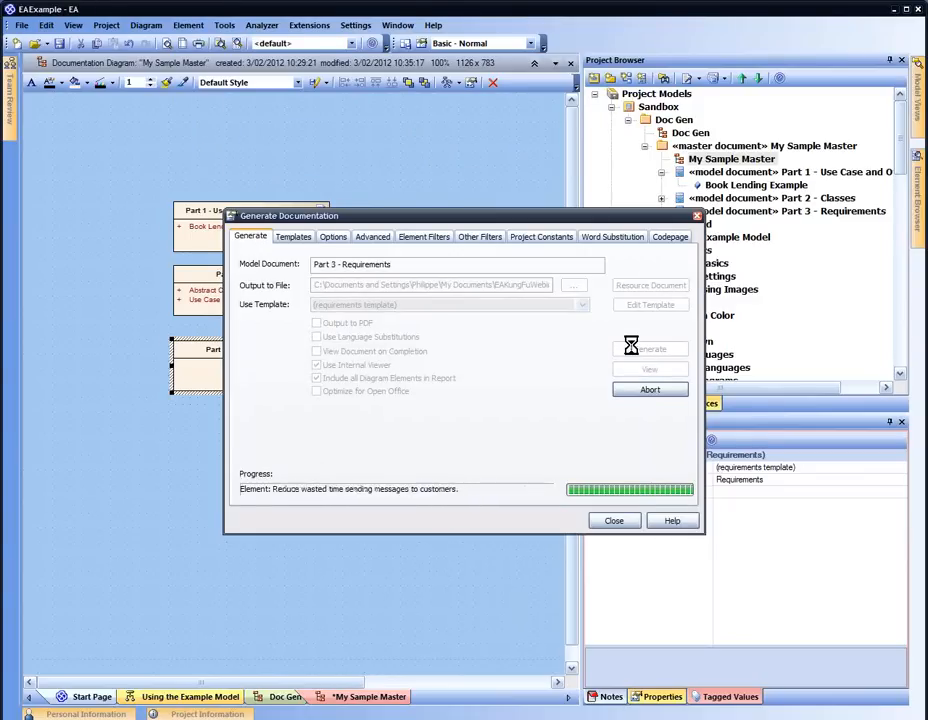
click(465, 397)
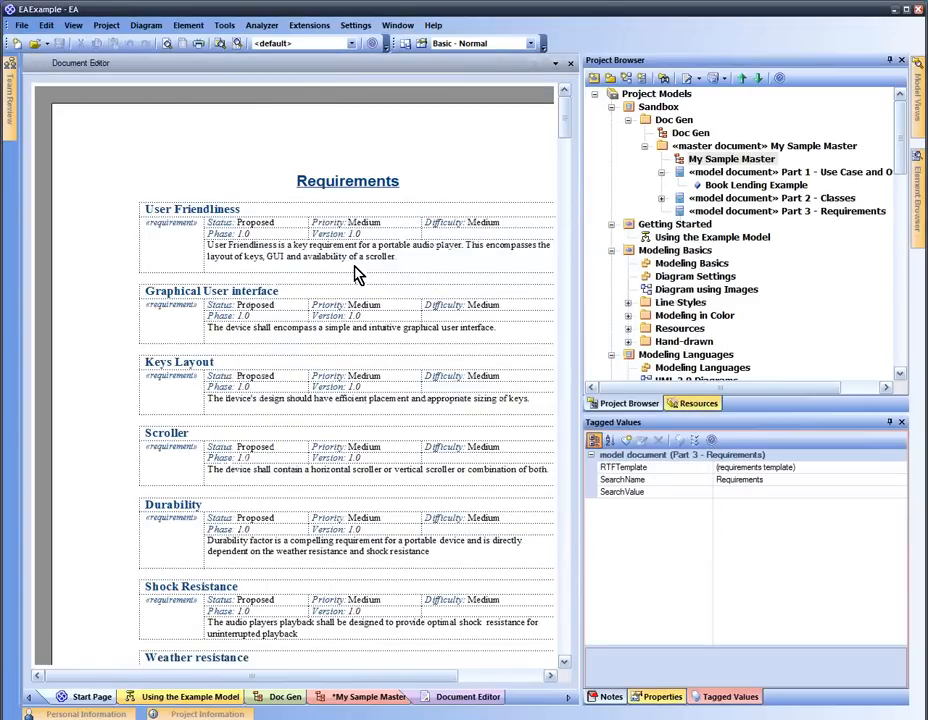
Scroll through the requirements report, such as User Friendliness and Scroller, then close it
scroll(357, 275, down, 8)
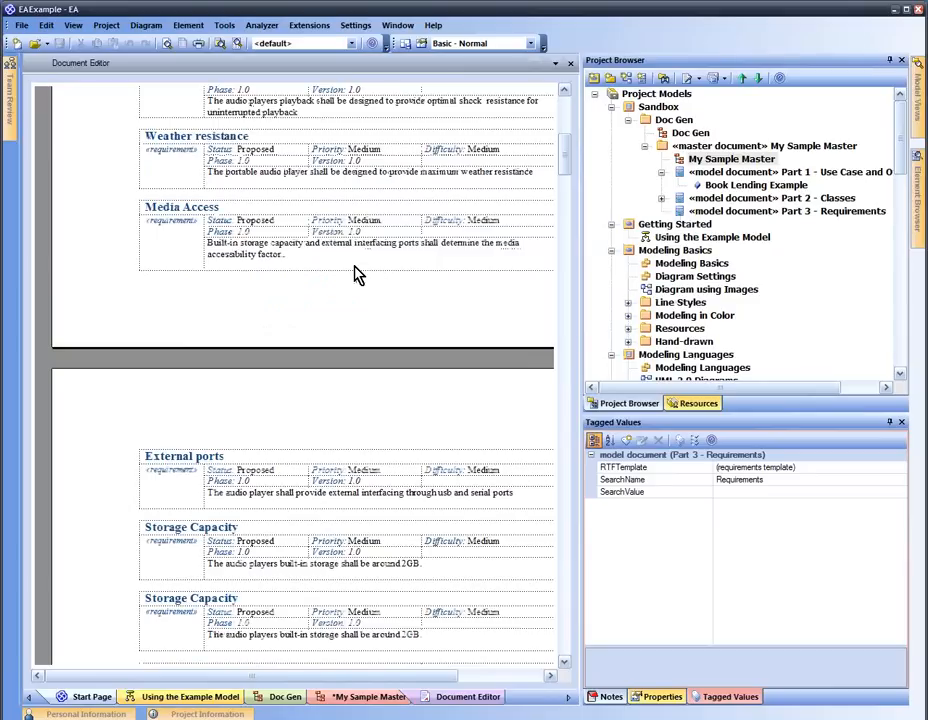
scroll(357, 275, down, 20)
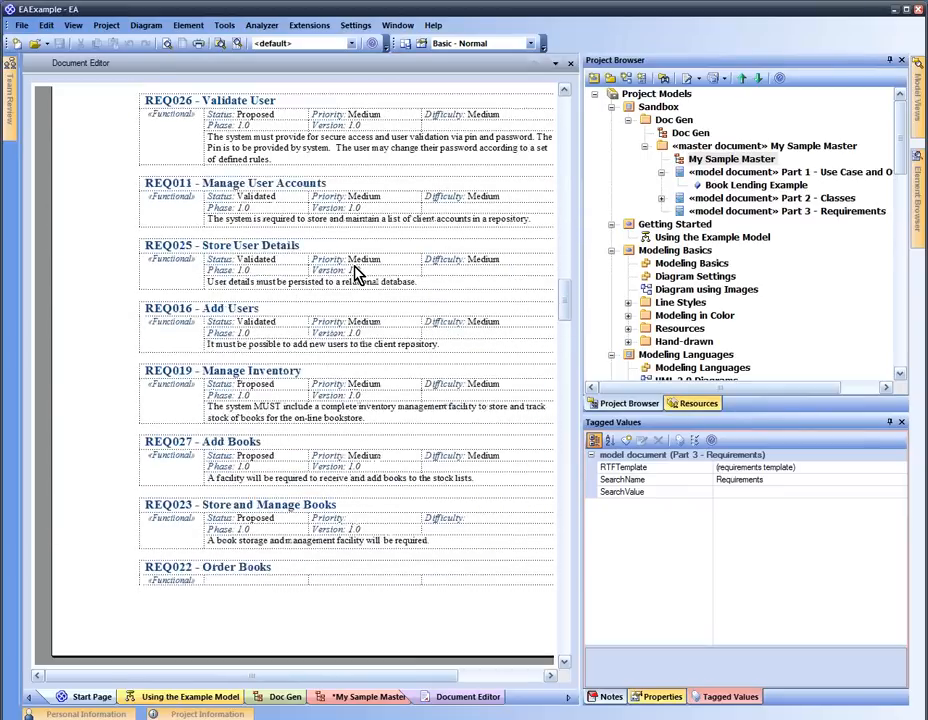
scroll(357, 275, down, 10)
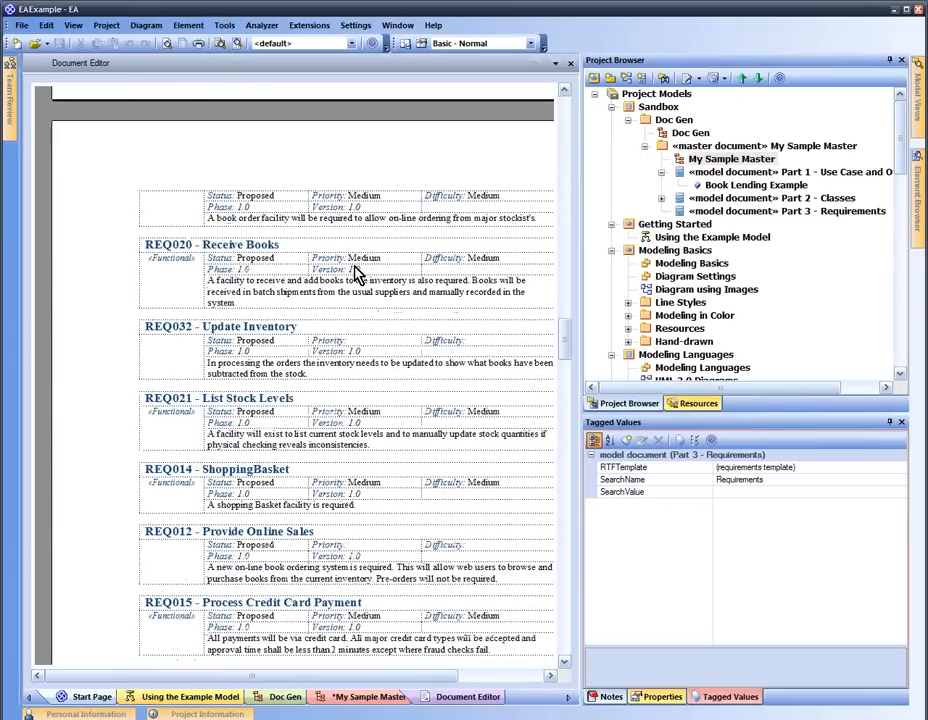
click(570, 63)
click(499, 176)
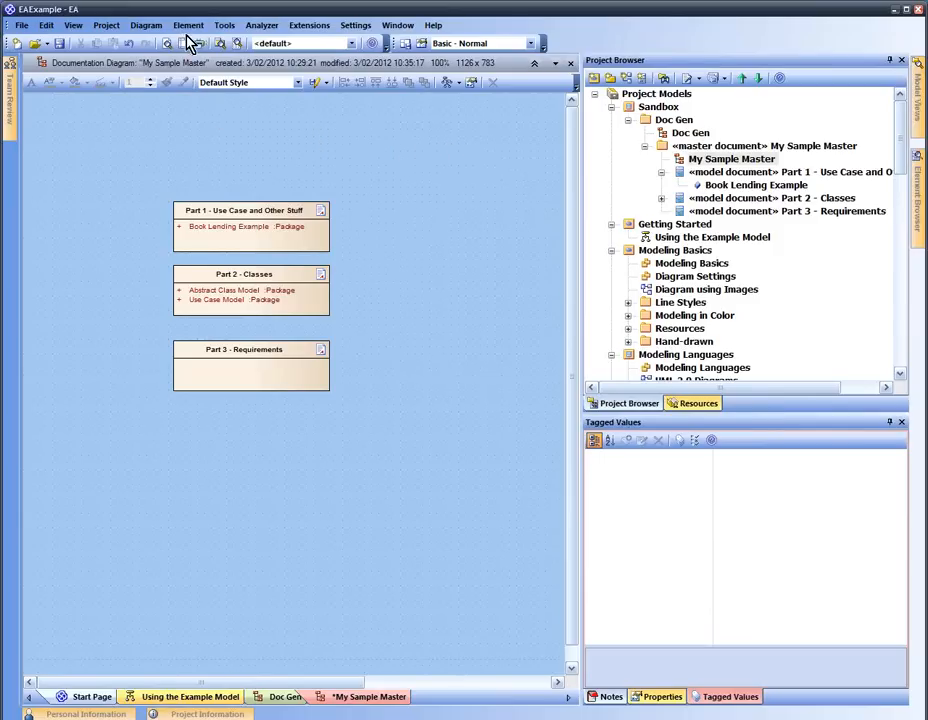
Open Model Search with the condition builder showing and the Extended search selected
click(240, 46)
click(325, 108)
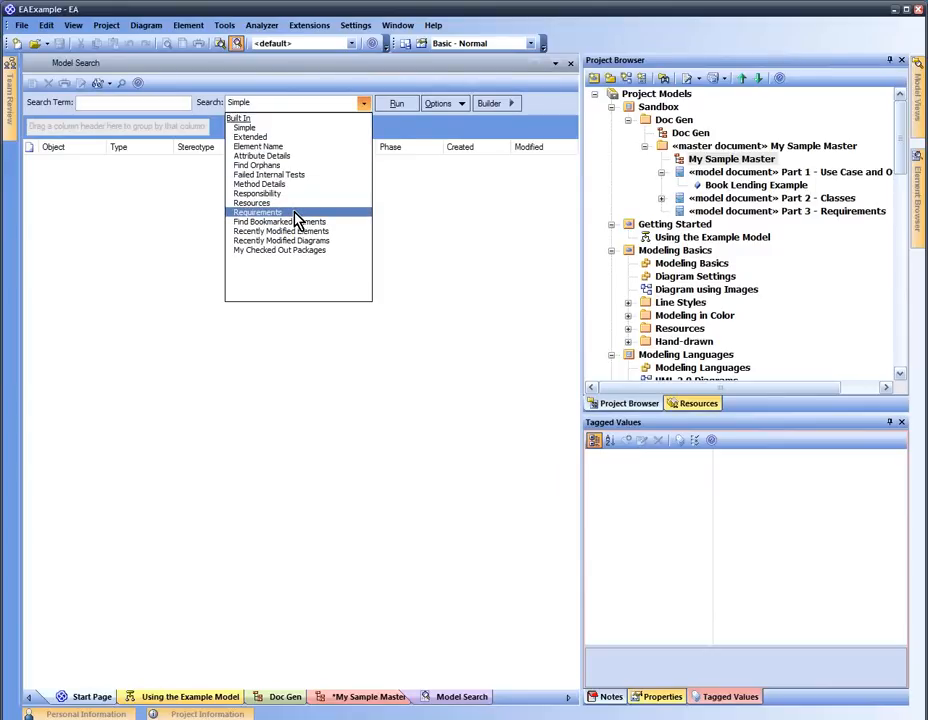
click(146, 197)
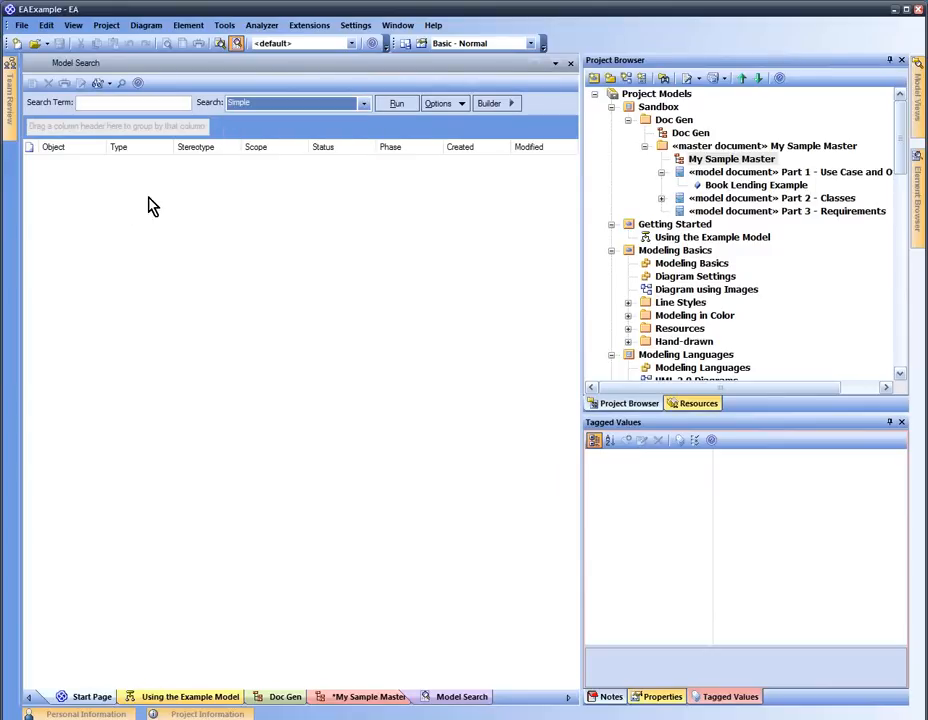
click(510, 104)
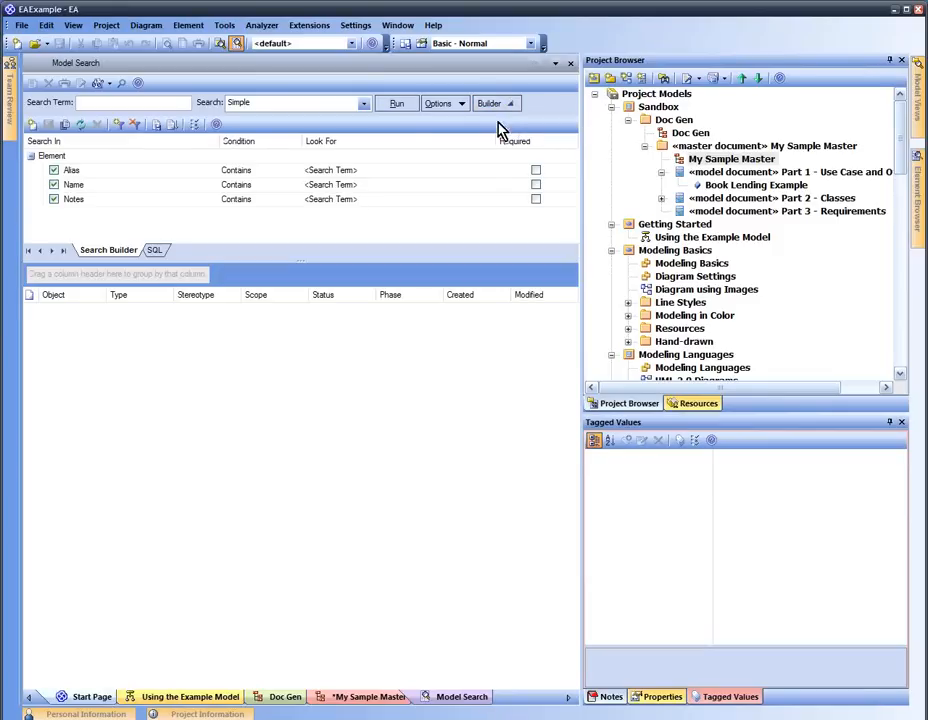
click(364, 104)
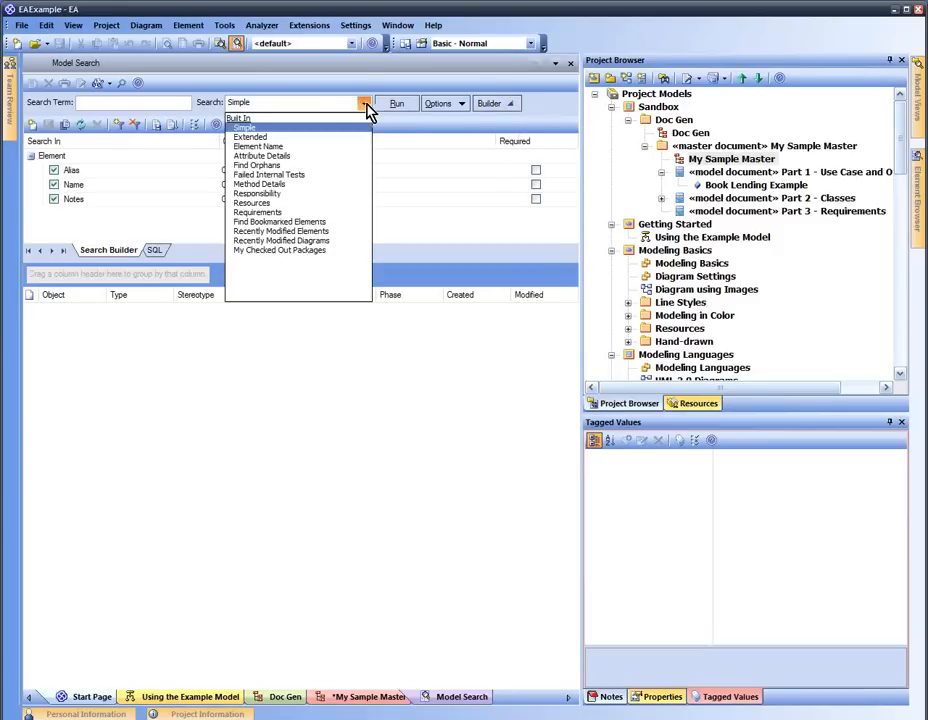
click(306, 139)
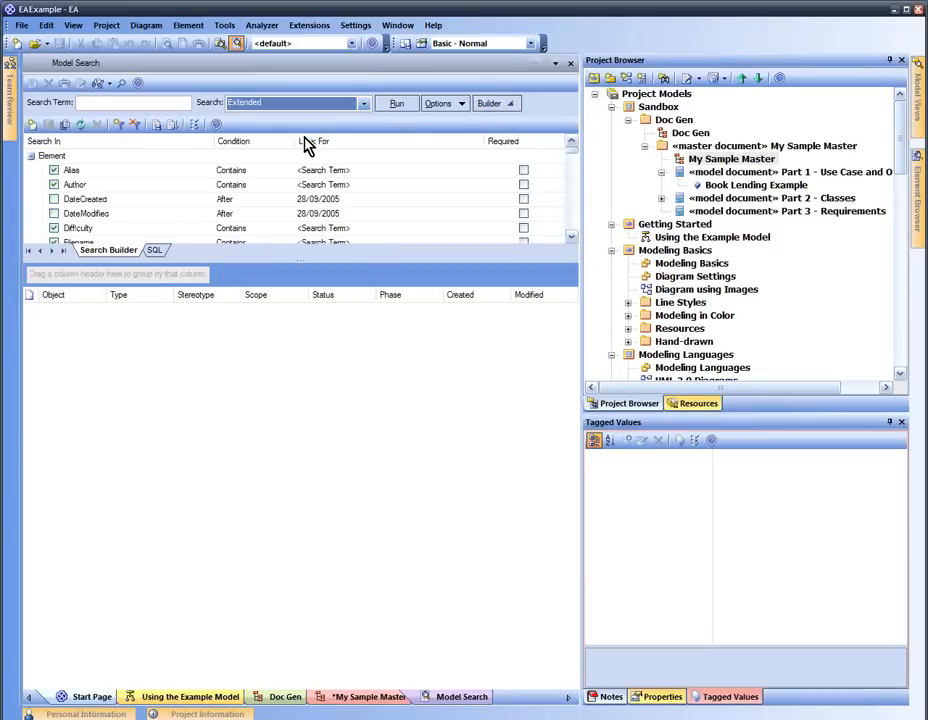
Write and run an SQL query selecting all T_OBJECT rows, filtered to Object_Type 'Package'
click(155, 252)
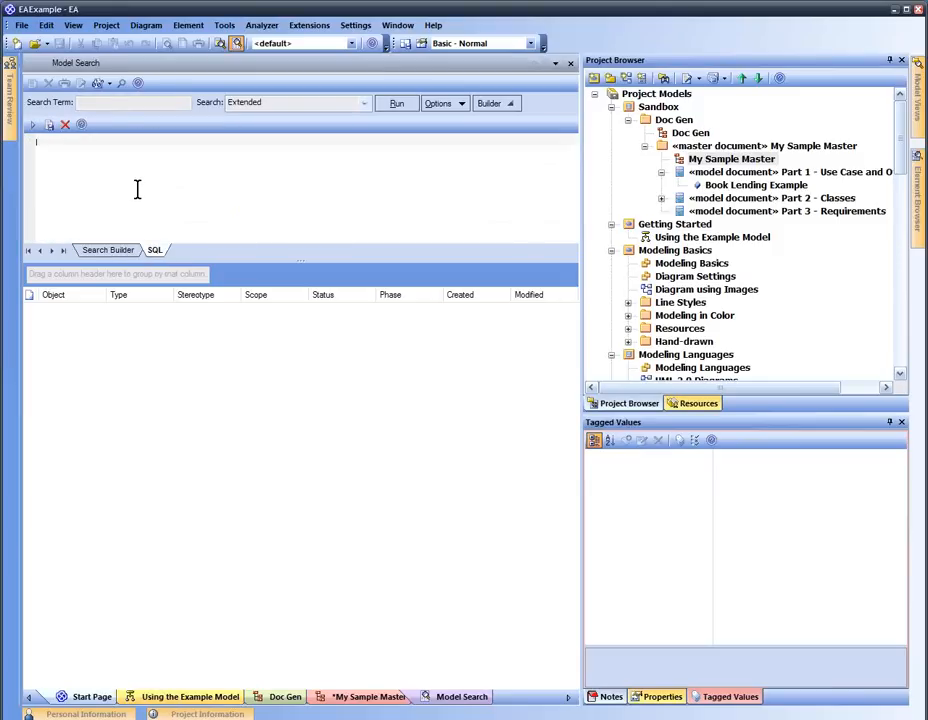
text(SELECT * FROM T_OBJECT)
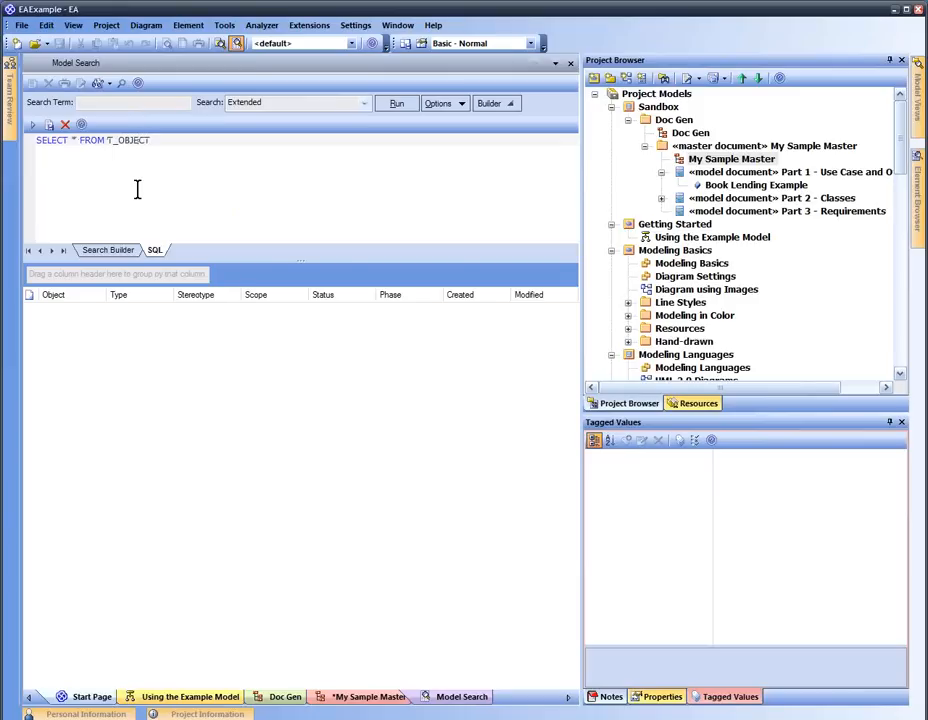
click(34, 129)
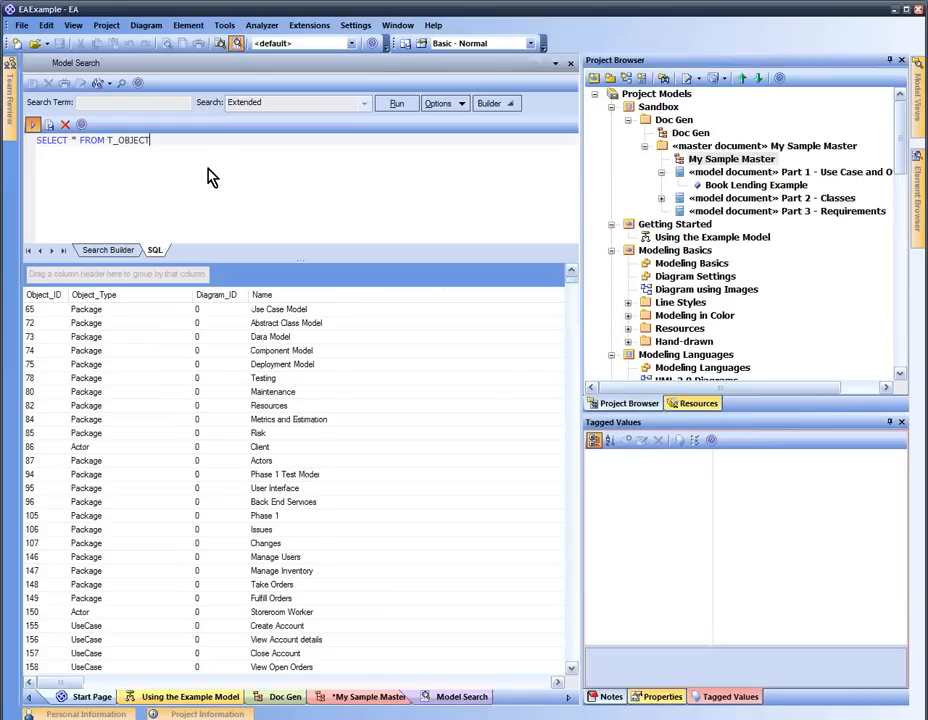
click(180, 147)
text(WHERE Object_Type )
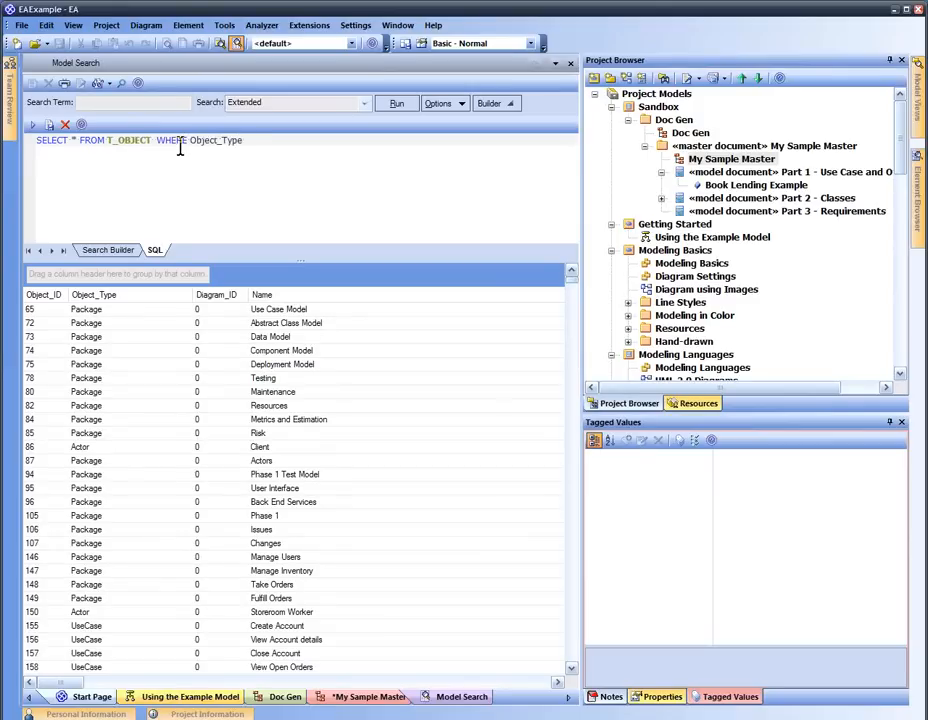
text(='Package')
click(32, 124)
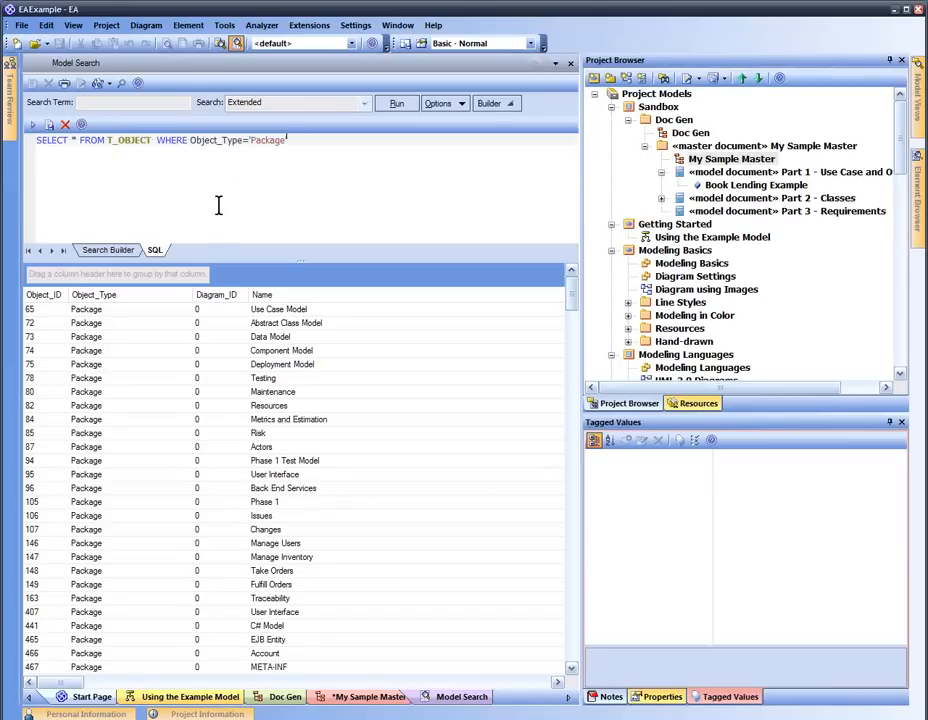
Add a Name like '*Case*' filter, replacing % wildcards with asterisks, and rerun the query
click(288, 140)
text(and Name like "%Case%)
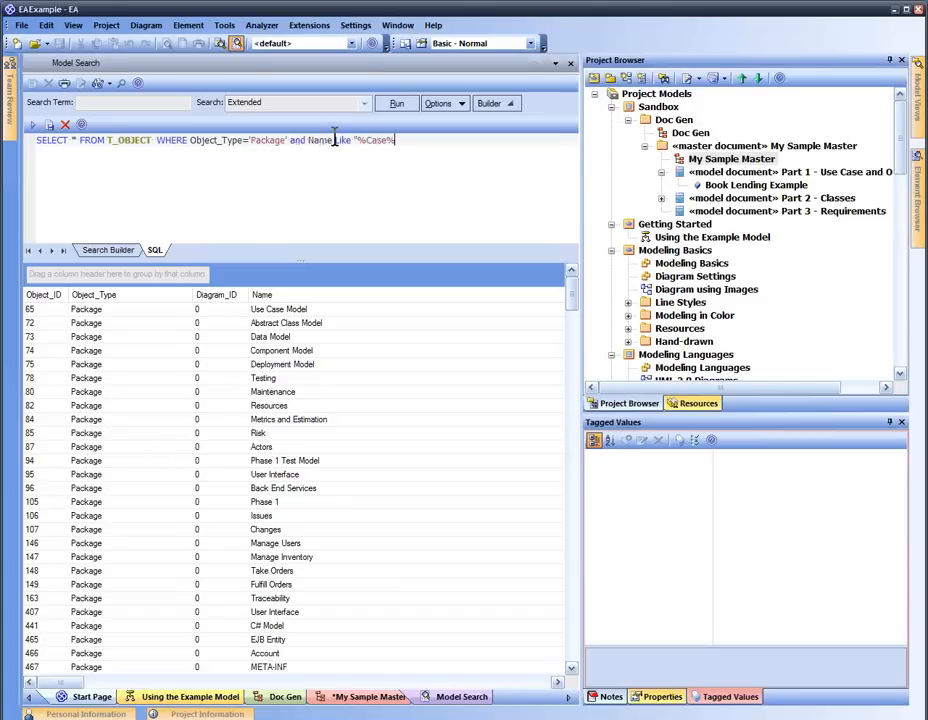
text(')
click(408, 106)
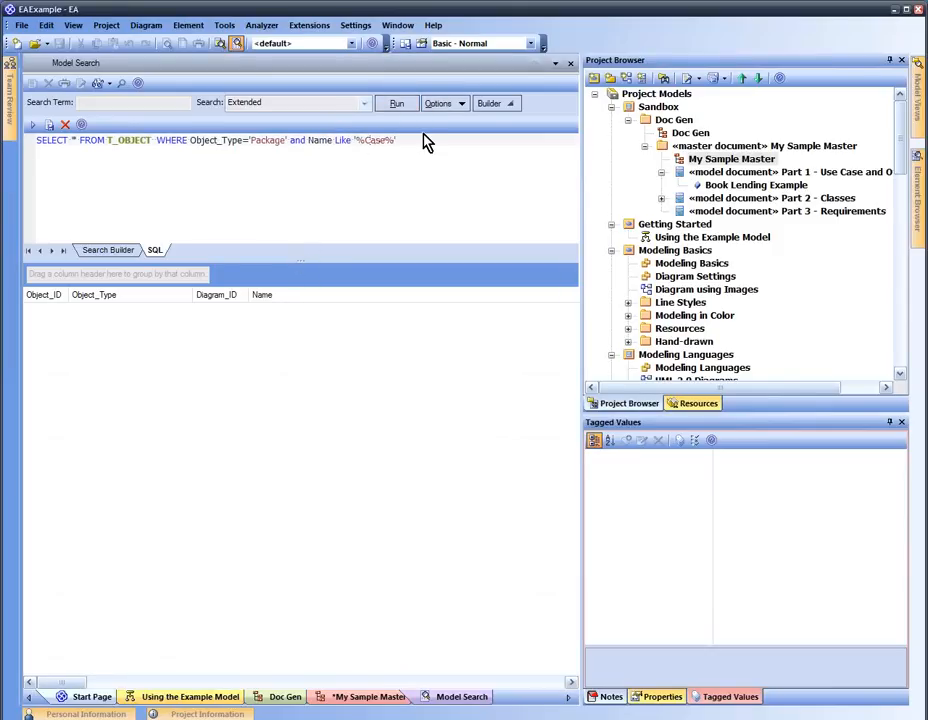
key(BackSpace)
text(*)
key(BackSpace)
text(*)
click(35, 127)
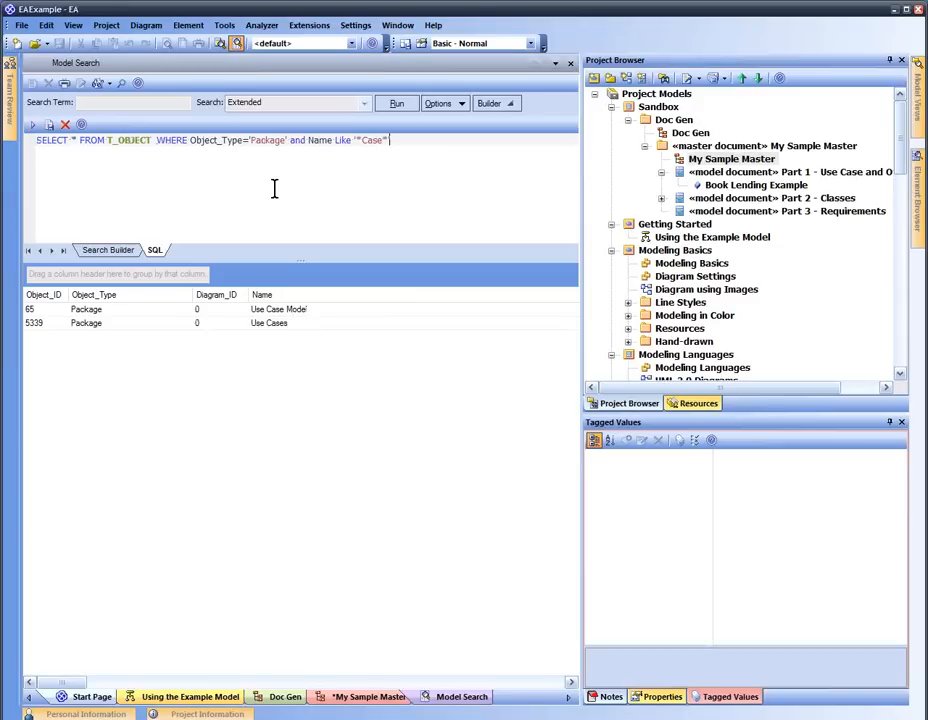
click(459, 110)
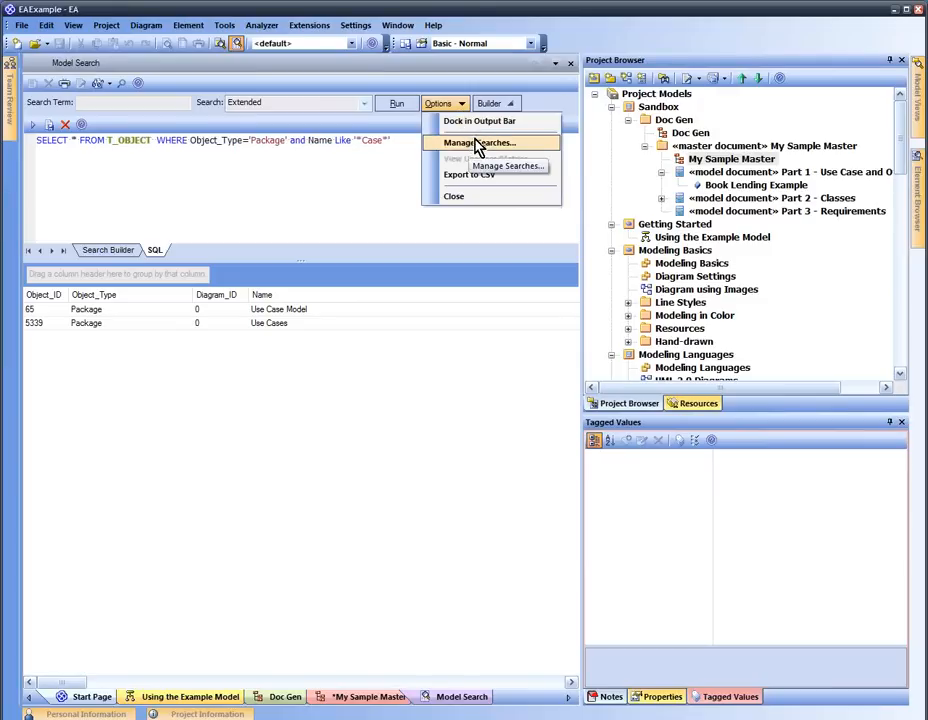
Save the '*Case*' package query as a new SQL Editor search named 'Sample SQL Search'
key(Escape)
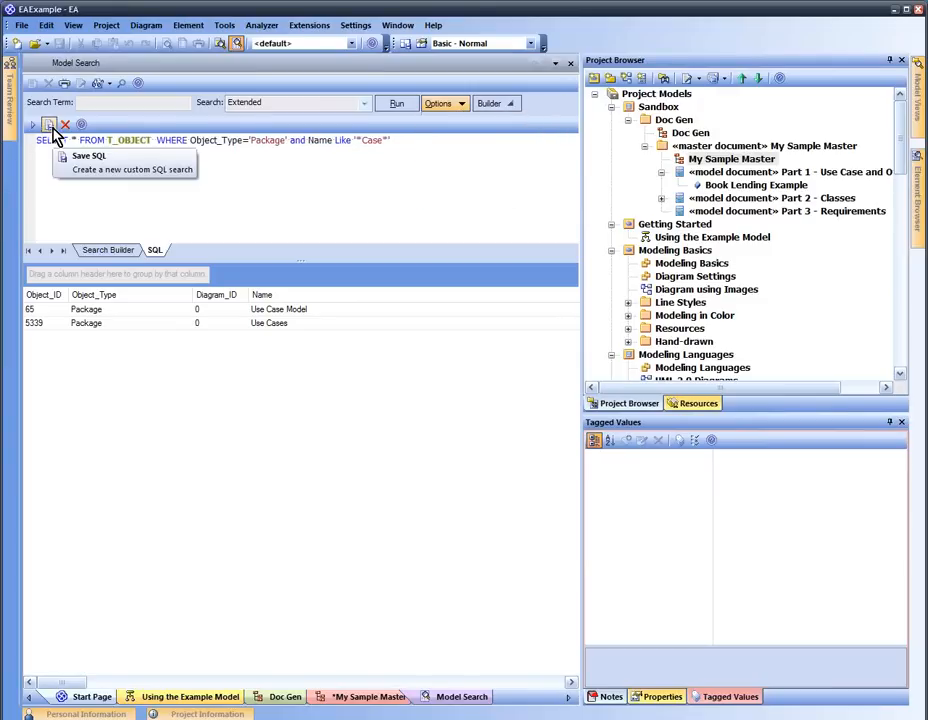
click(49, 126)
drag(352, 379, 352, 318)
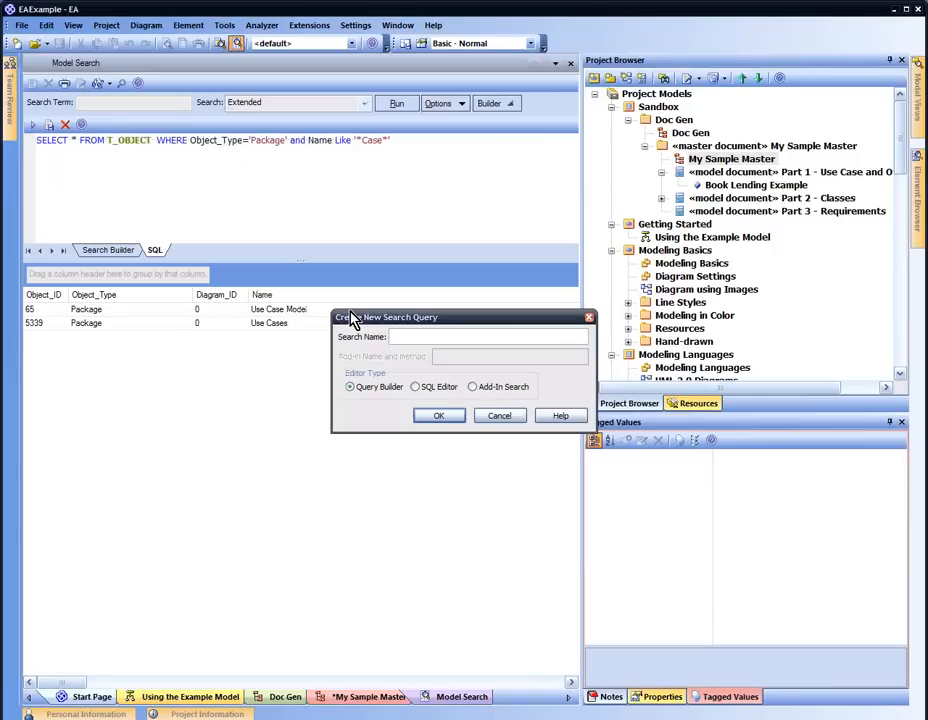
text(Sample SQL Search)
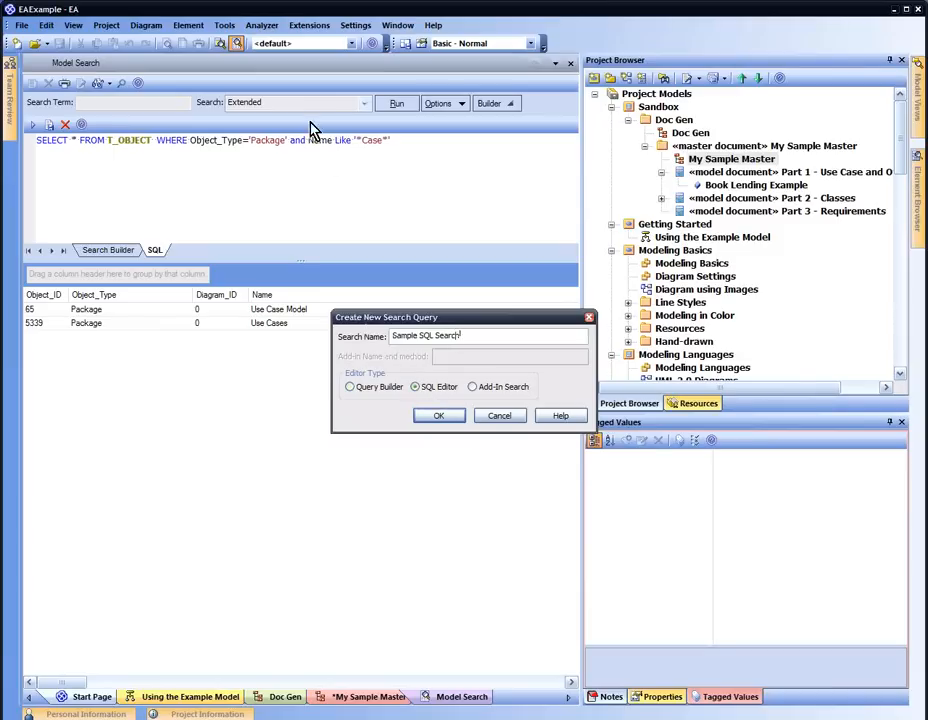
click(506, 414)
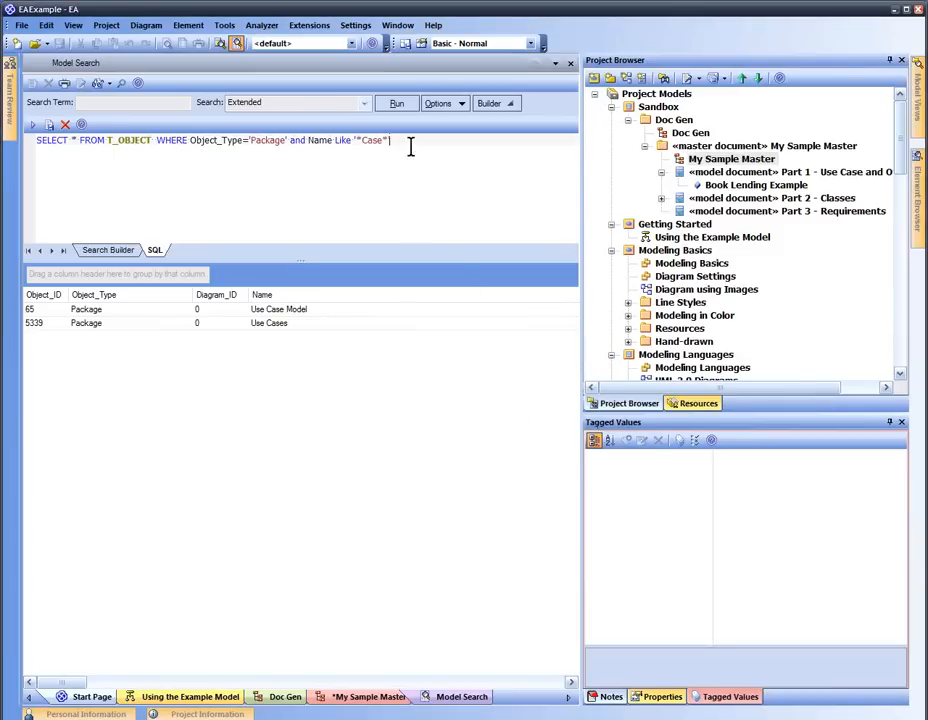
drag(410, 145, 32, 140)
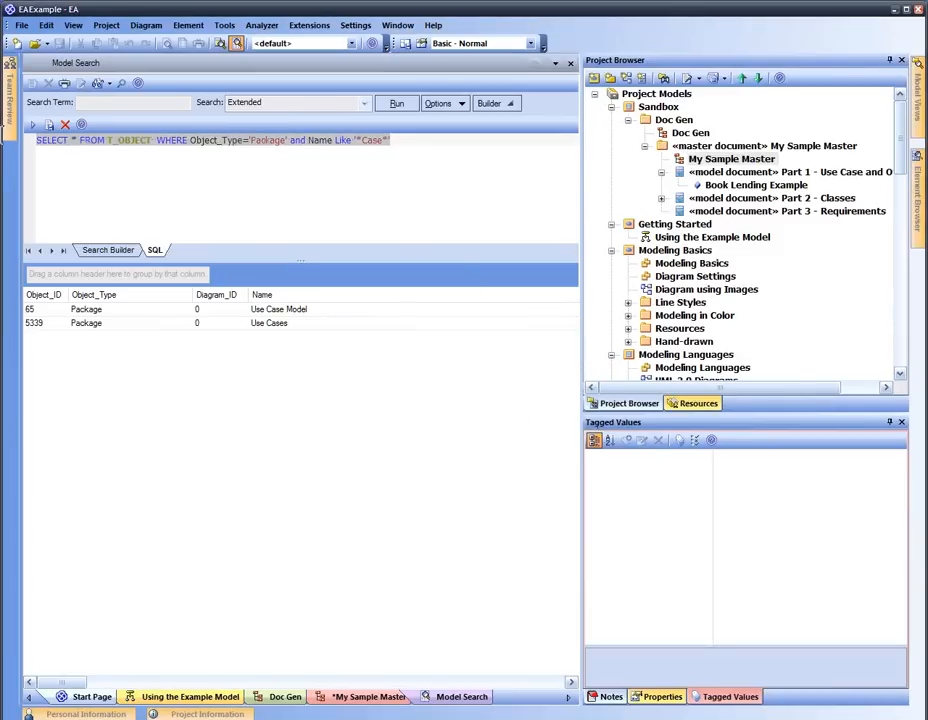
click(49, 125)
text(Sample SQL Search)
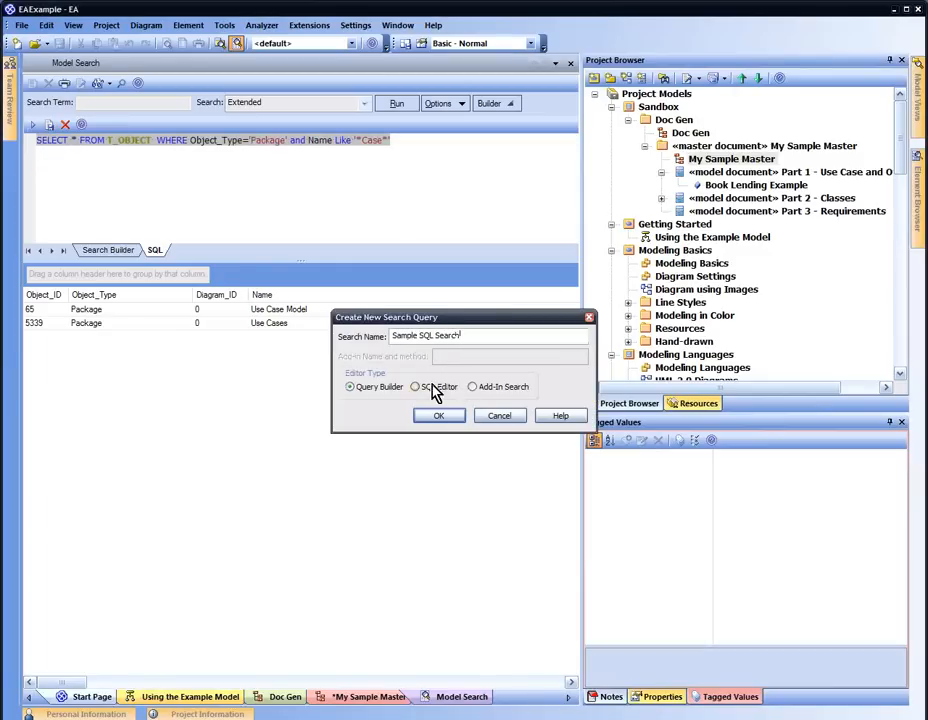
click(436, 389)
click(440, 415)
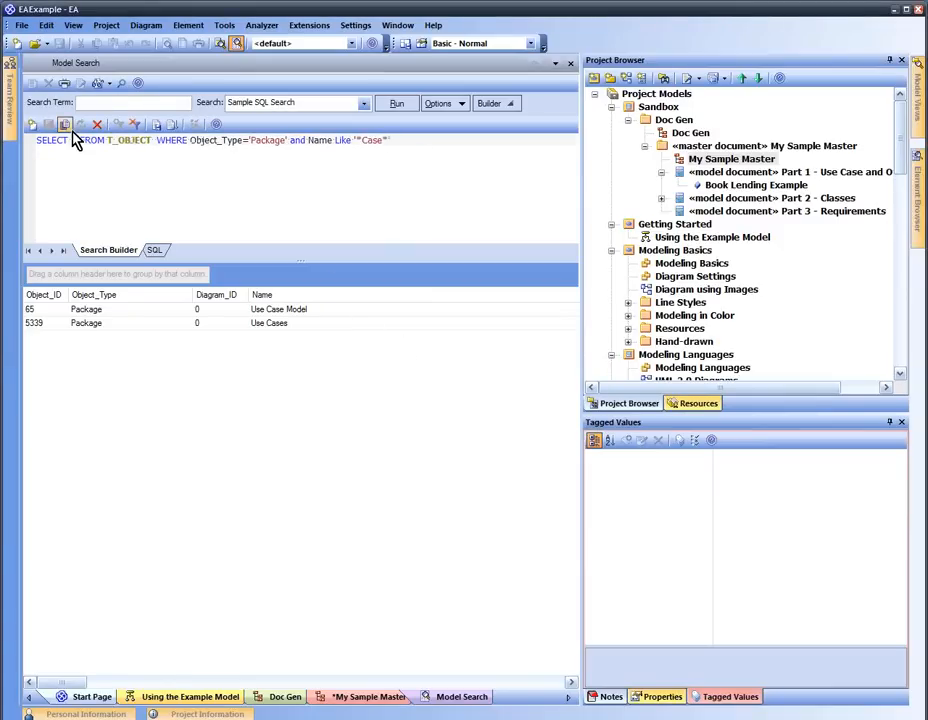
click(156, 127)
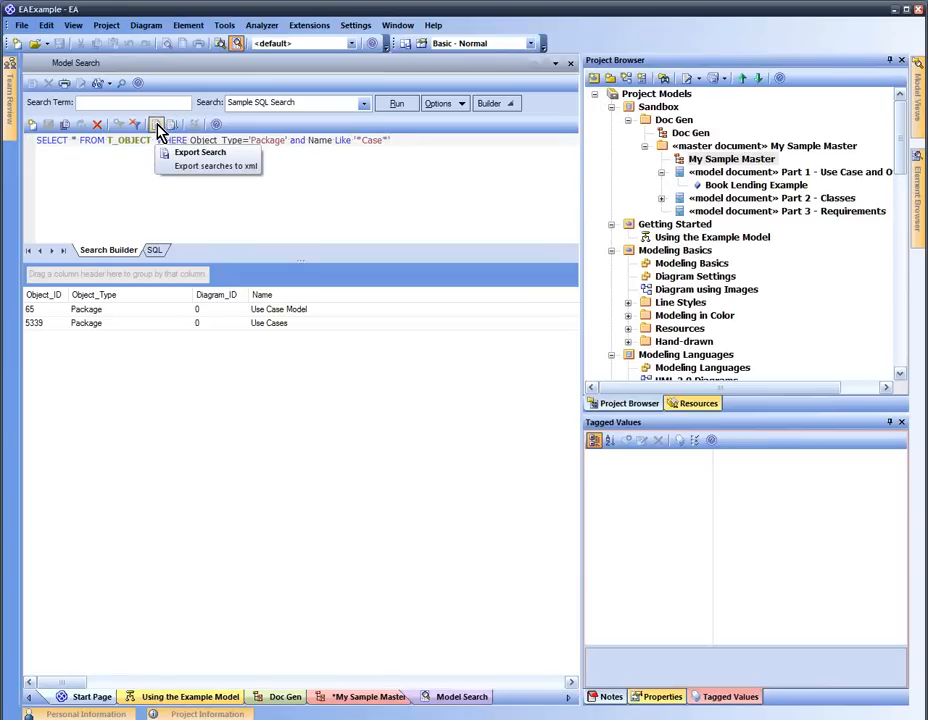
click(177, 168)
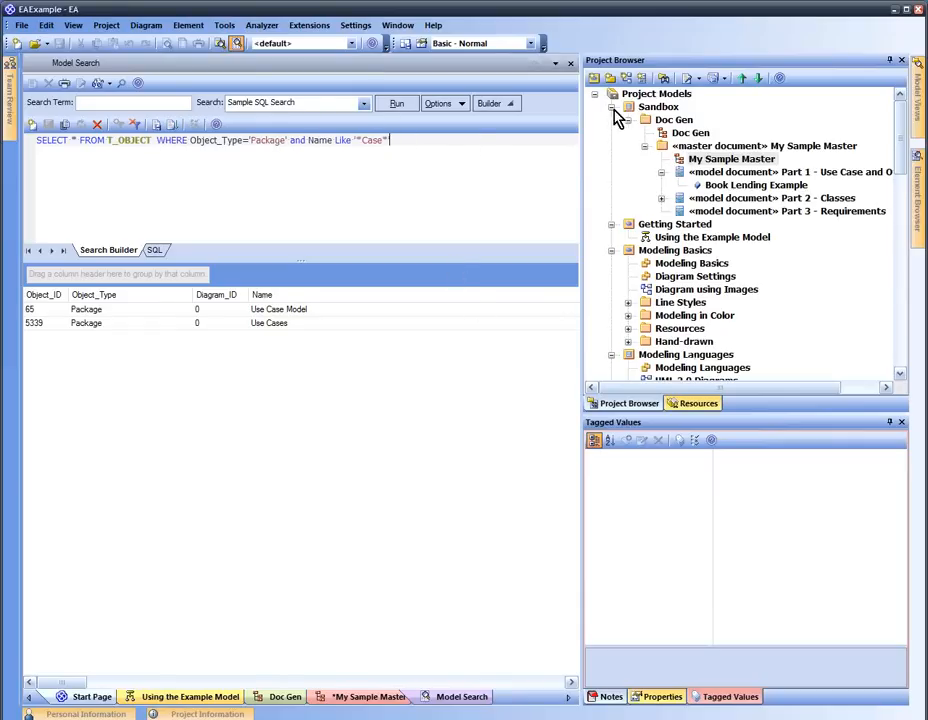
Set Part 3 - Requirements' SearchName tag to Sample SQL Search and save the My Sample Master diagram
double_click(699, 162)
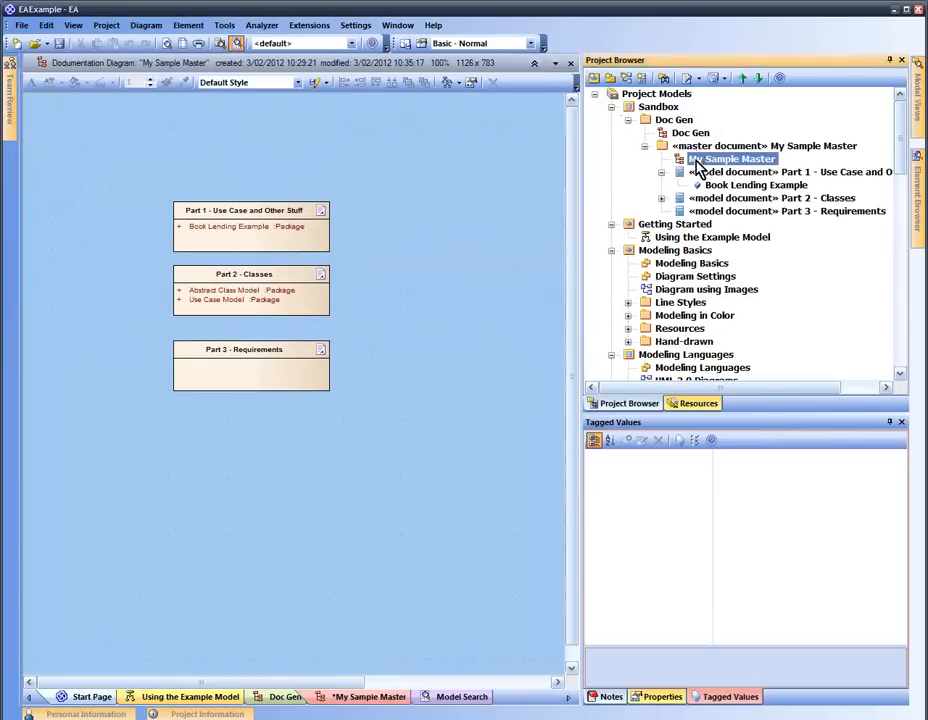
click(270, 376)
click(843, 491)
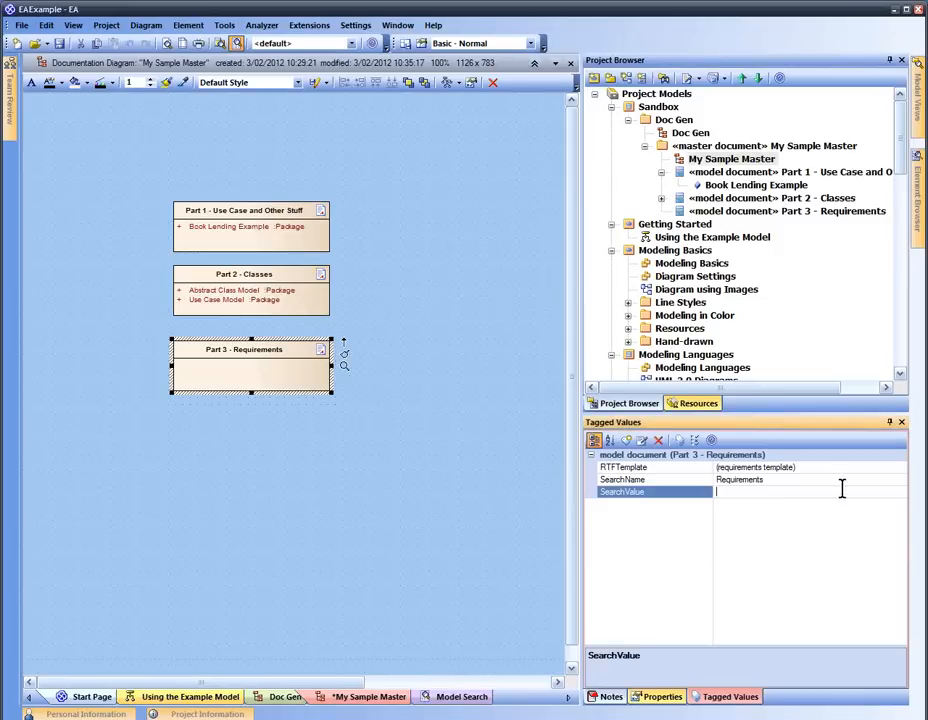
click(884, 480)
click(902, 481)
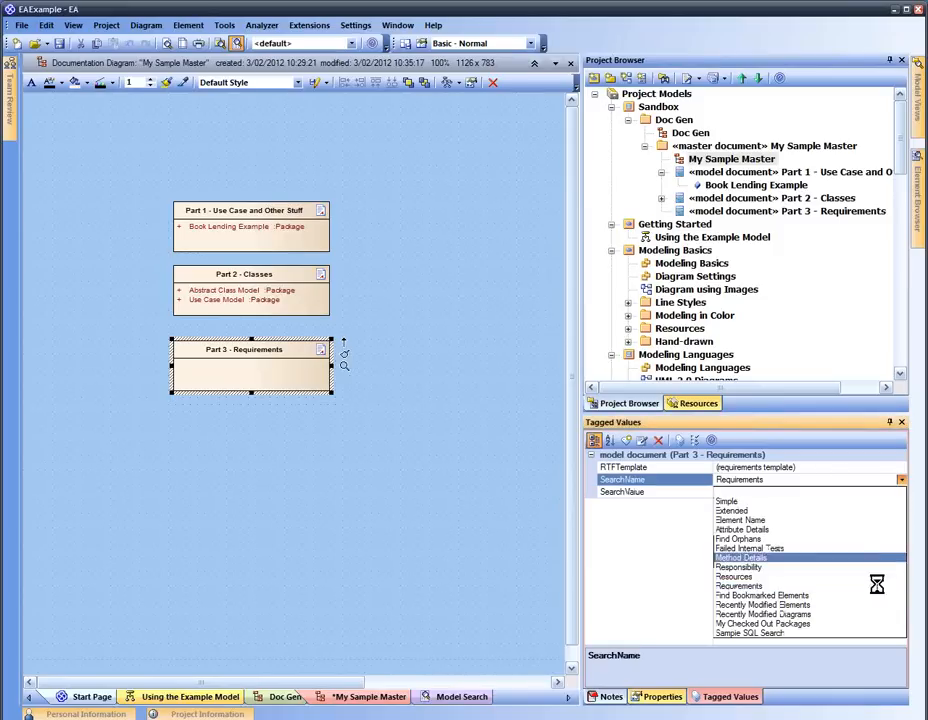
click(871, 633)
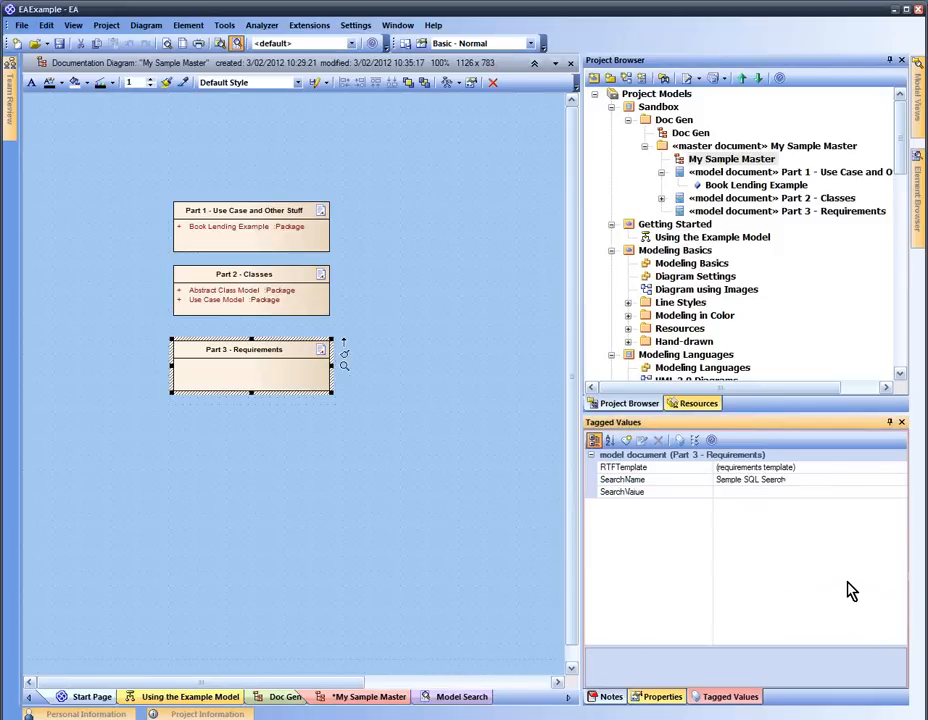
click(452, 398)
key(ctrl+s)
click(306, 361)
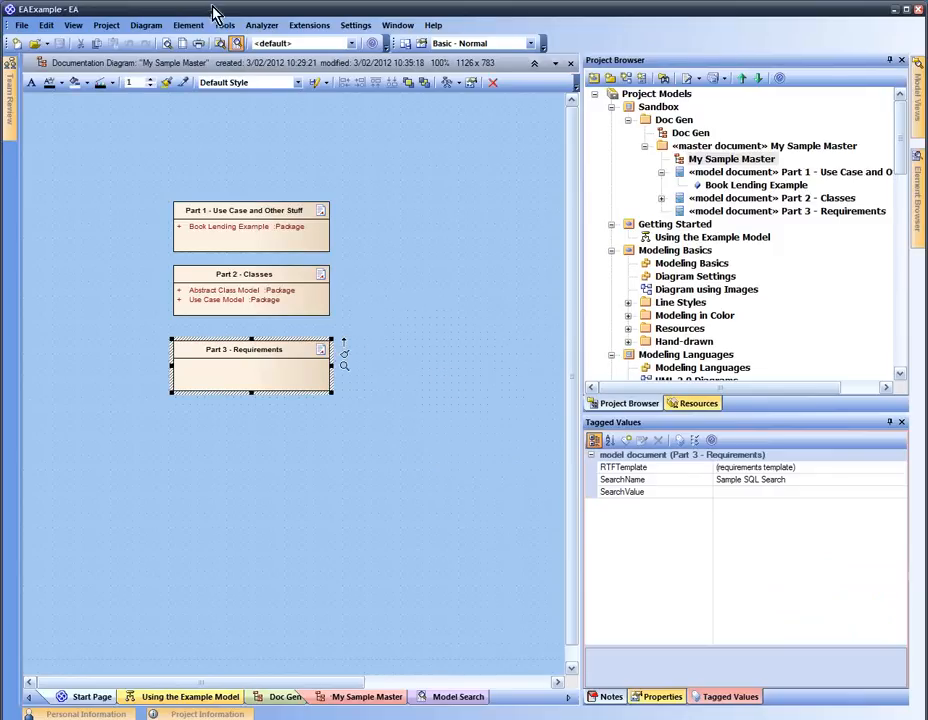
click(225, 26)
Try generating the Part 3 - Requirements RTF report, dismiss the failure, and close Generate Documentation
mouse_move(200, 28)
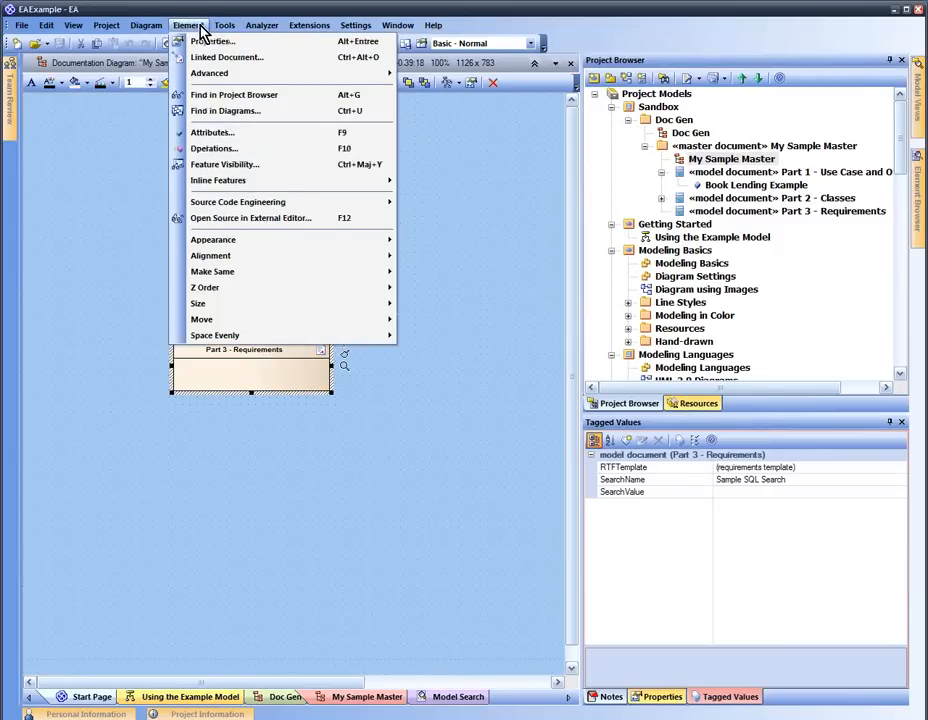
mouse_move(248, 75)
click(428, 108)
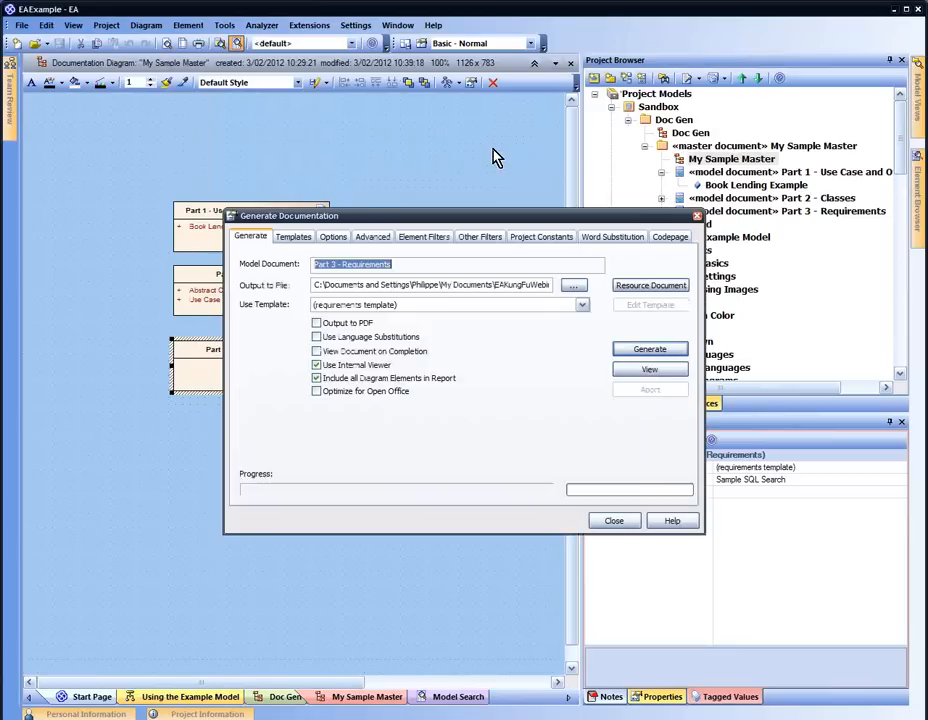
click(643, 347)
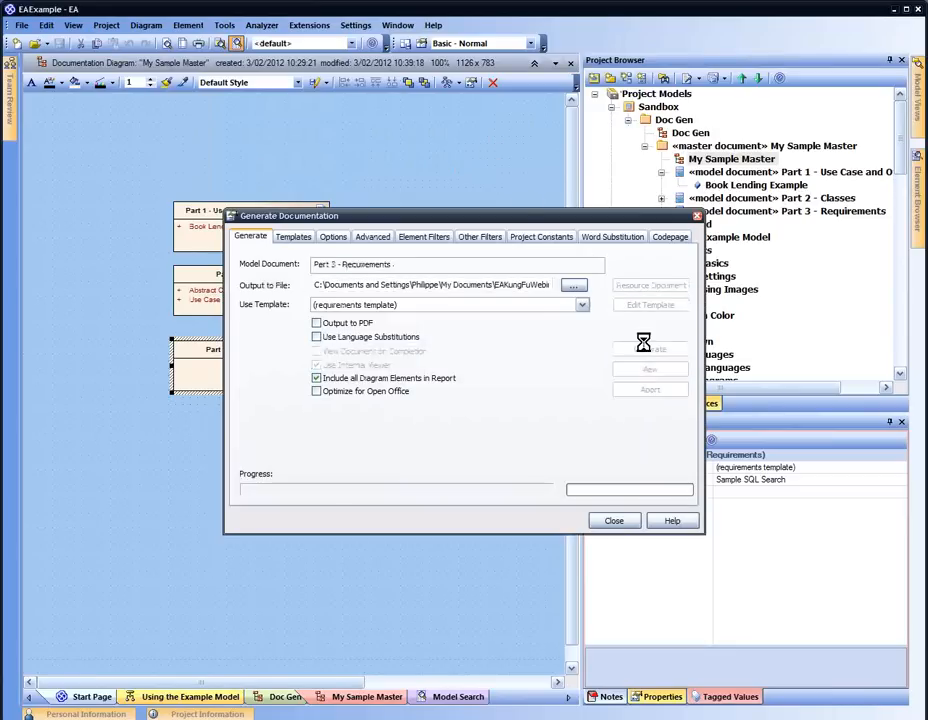
click(467, 398)
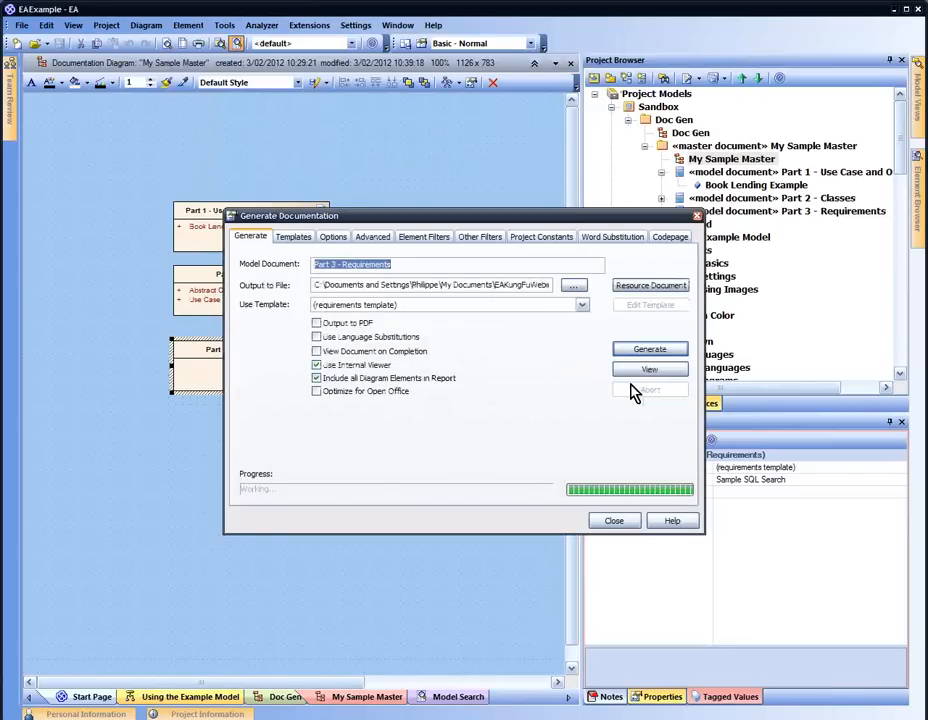
click(697, 216)
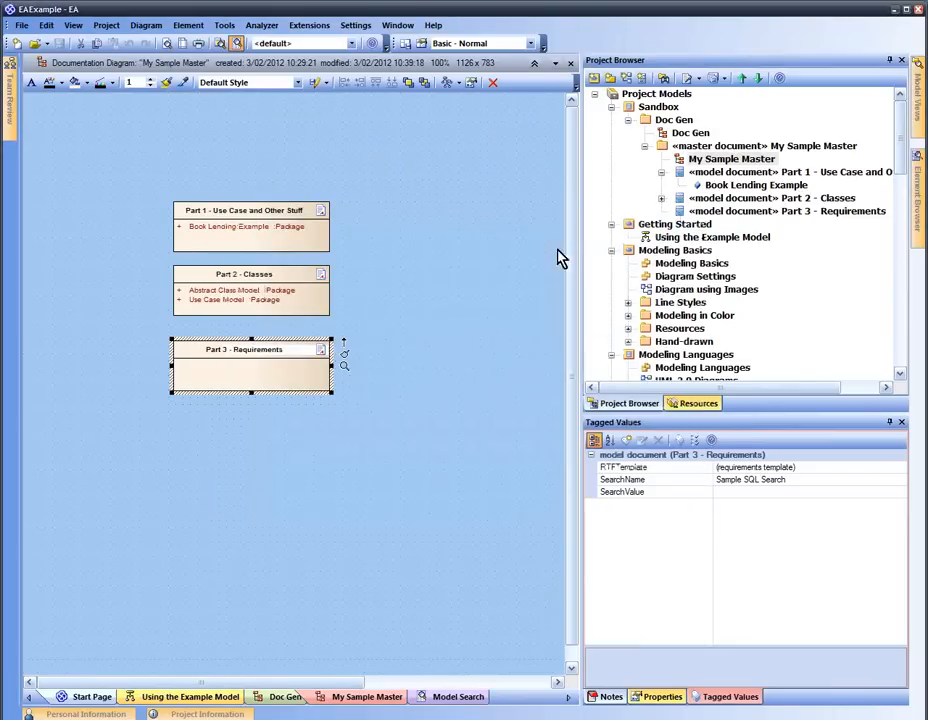
Reselect Part 3 - Requirements to recheck its tagged values, then clear the selection
click(503, 265)
click(297, 371)
click(759, 480)
click(380, 338)
click(295, 366)
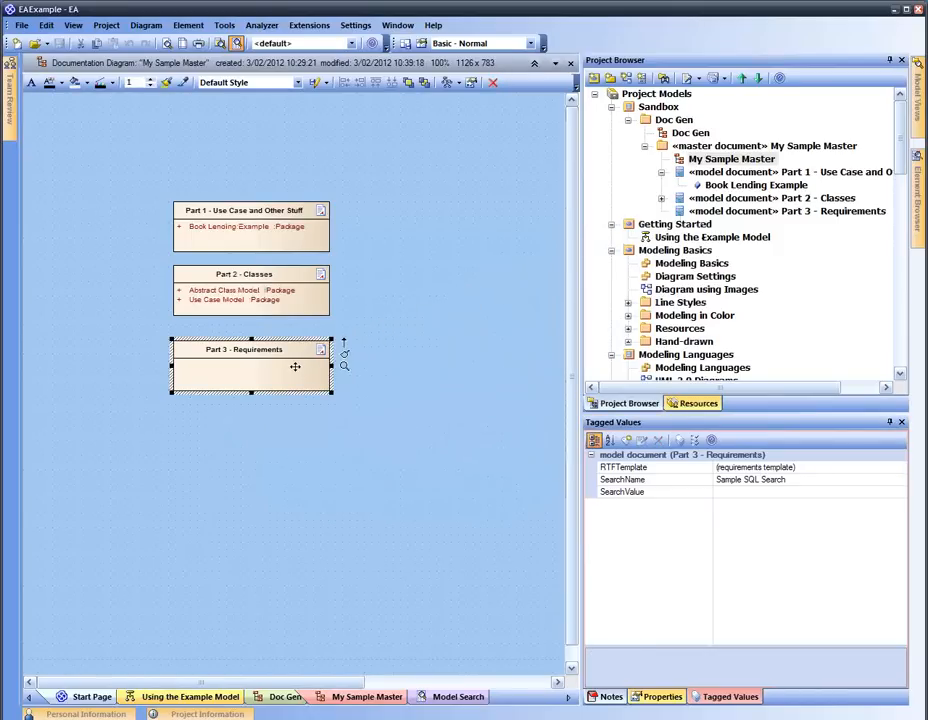
click(350, 206)
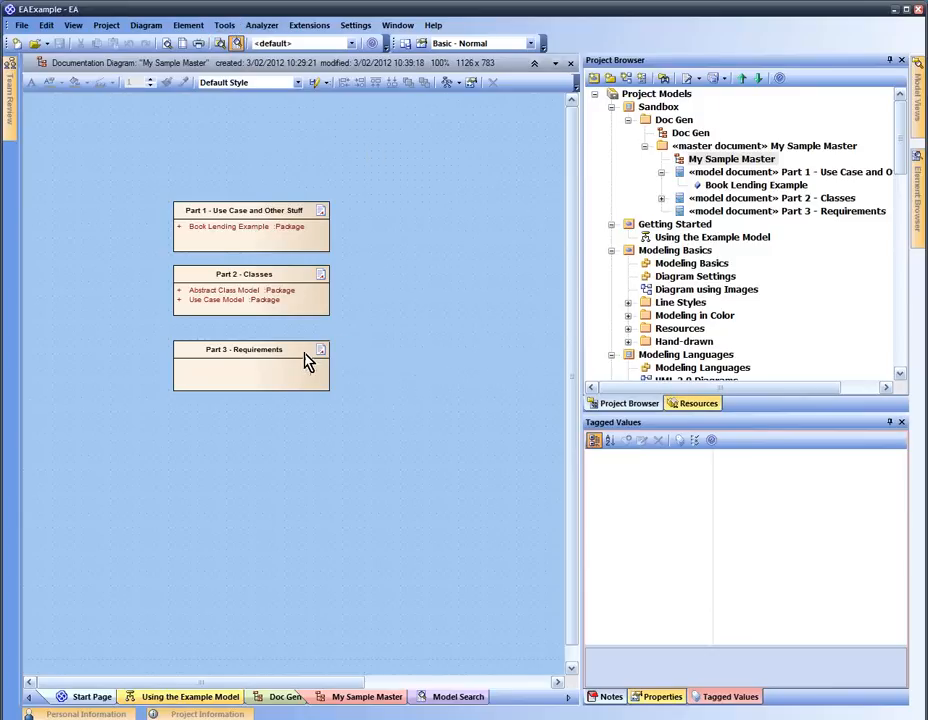
Nudge Part 3 up and reorder the model documents so Part 2 - Classes comes first
drag(308, 362, 312, 354)
click(373, 325)
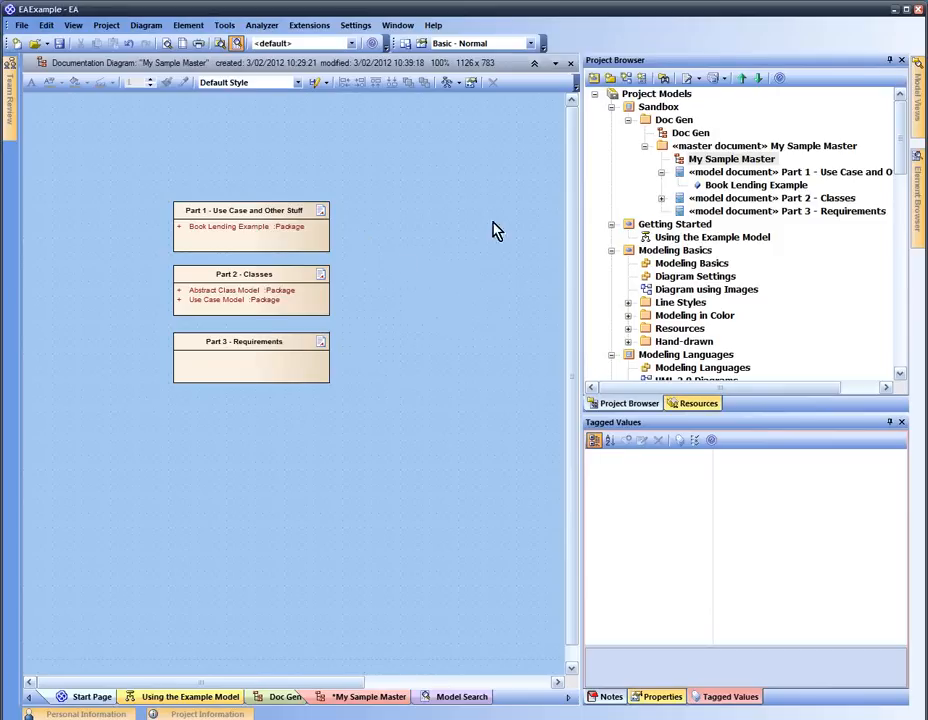
click(661, 198)
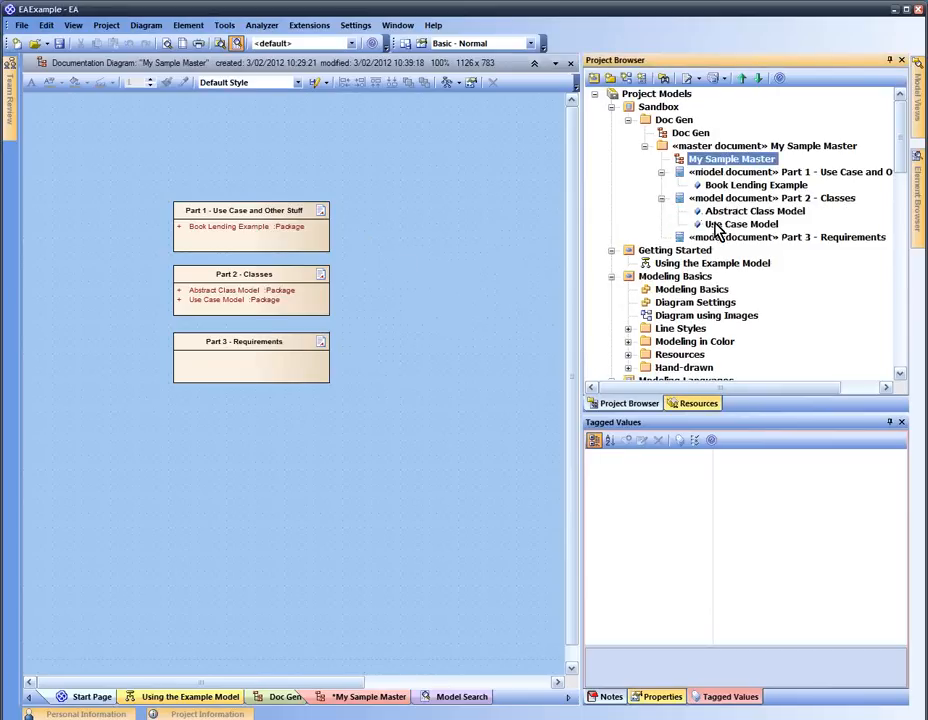
click(685, 174)
click(695, 198)
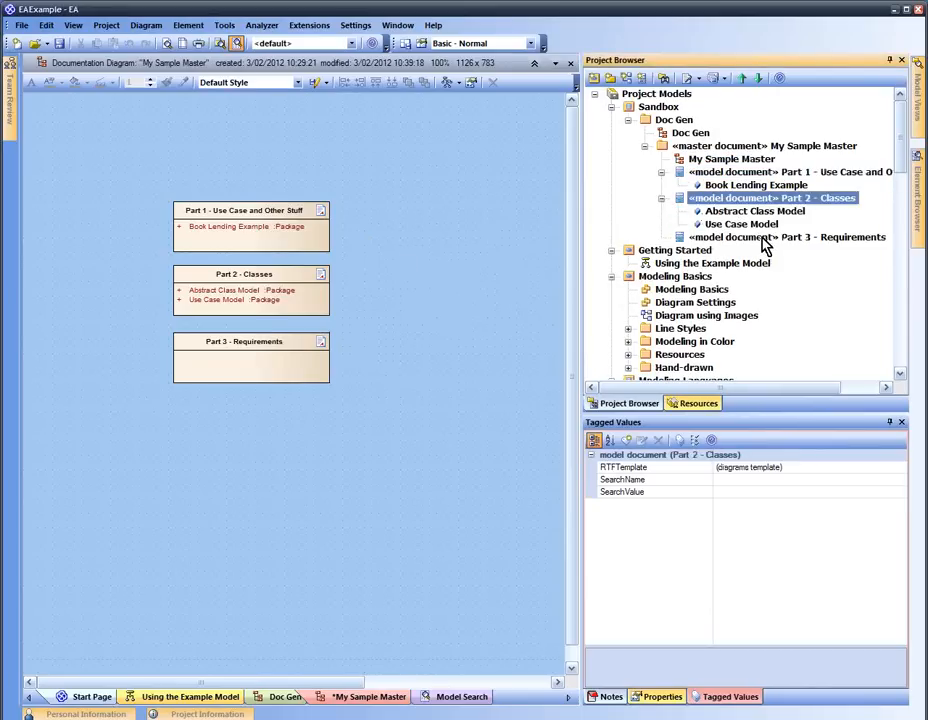
click(768, 240)
click(704, 199)
click(810, 240)
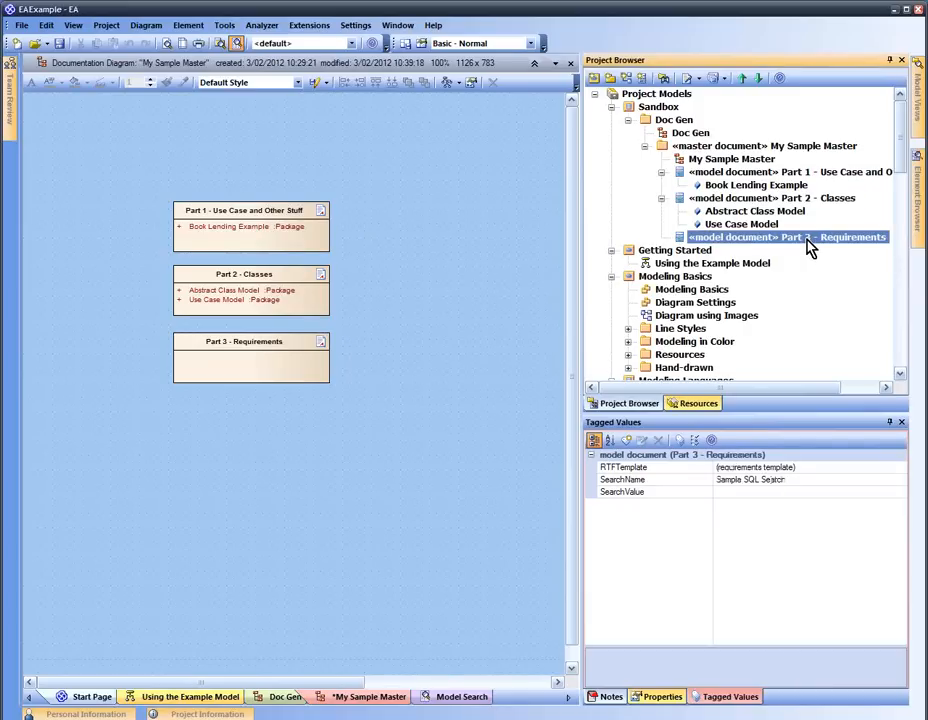
click(742, 80)
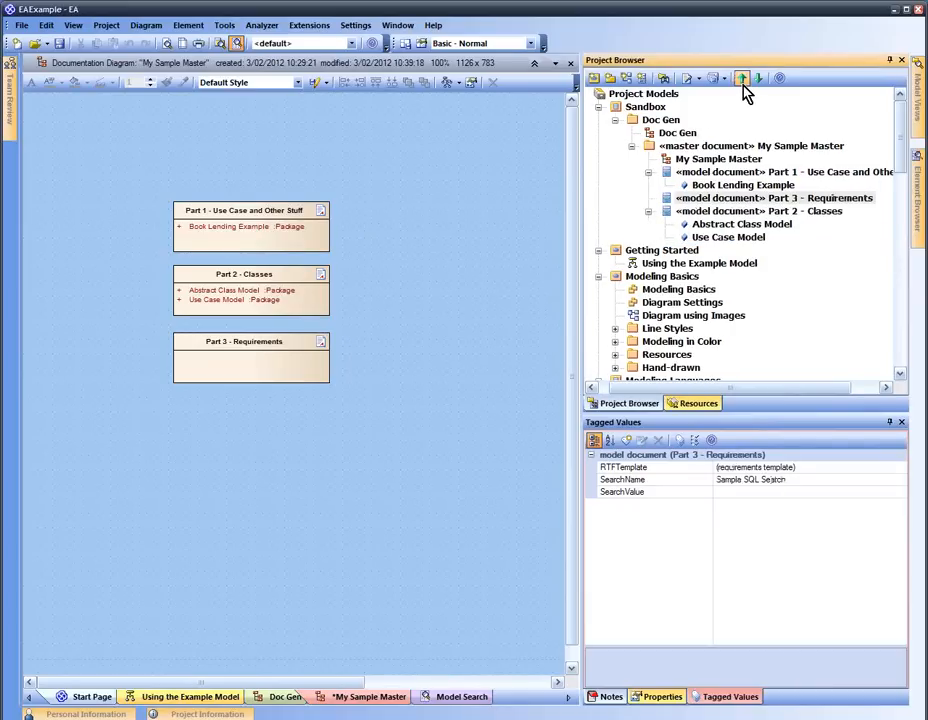
click(740, 199)
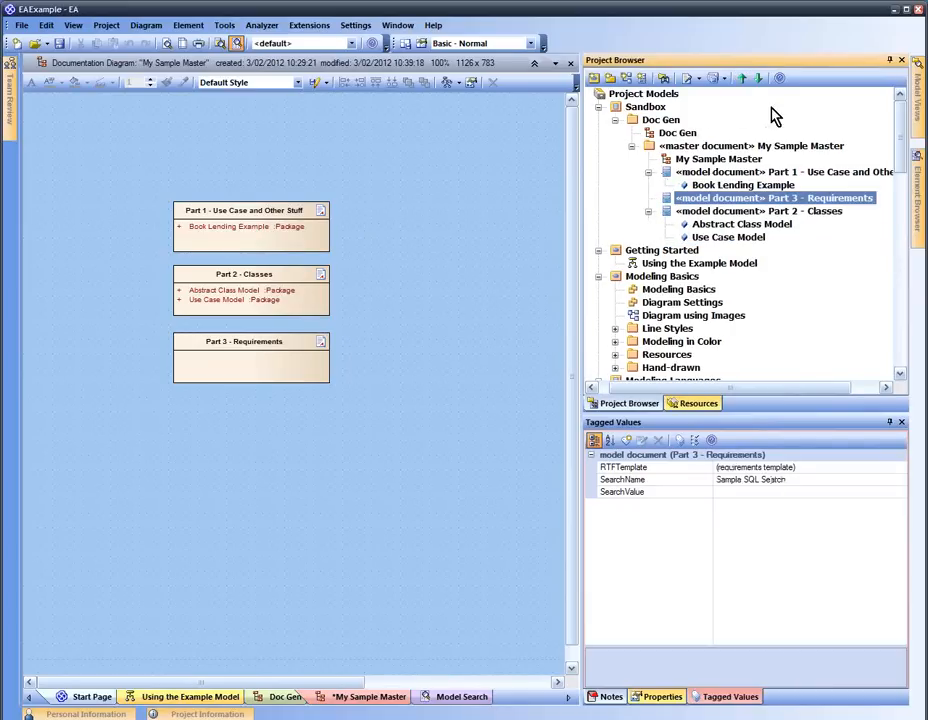
click(758, 78)
click(760, 172)
click(758, 78)
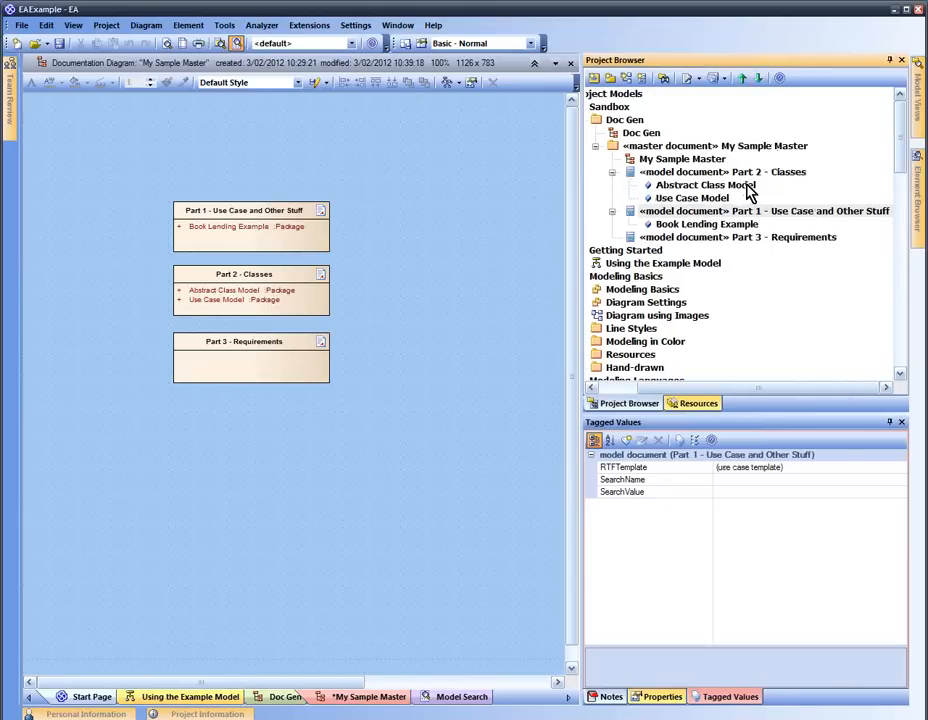
Inspect the Use Case Model and Abstract Class Model packages under Part 2 - Classes
click(705, 199)
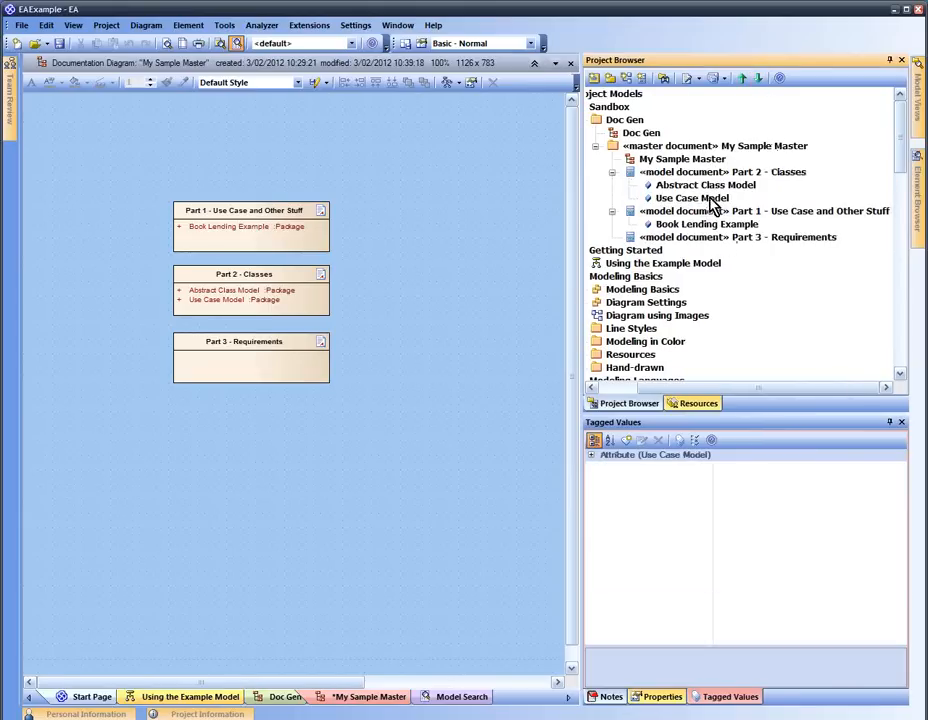
click(710, 186)
click(708, 198)
click(710, 186)
click(708, 198)
click(712, 186)
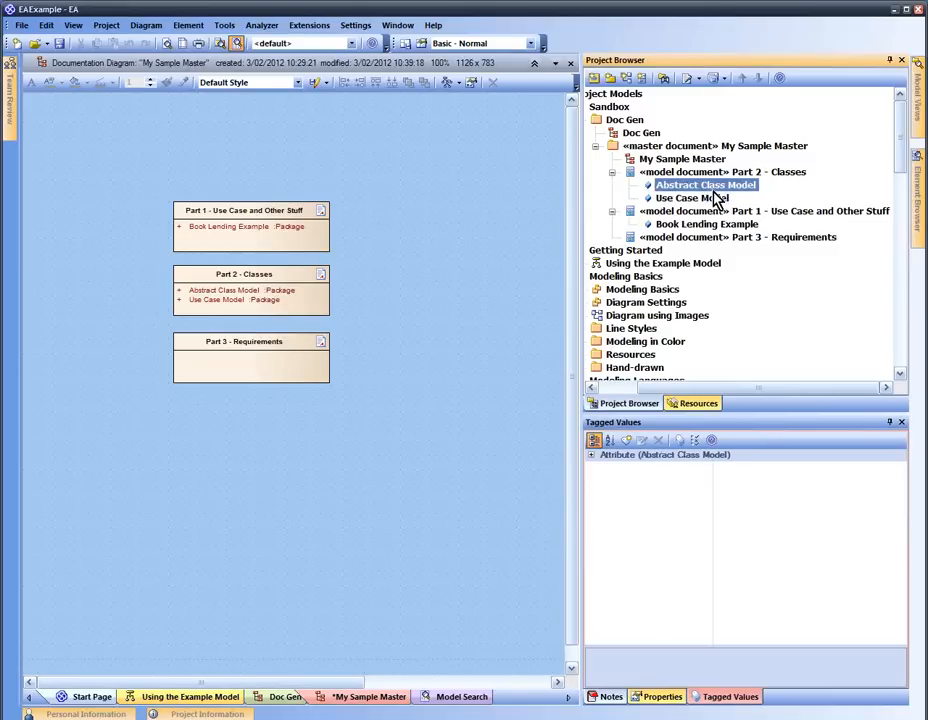
click(655, 174)
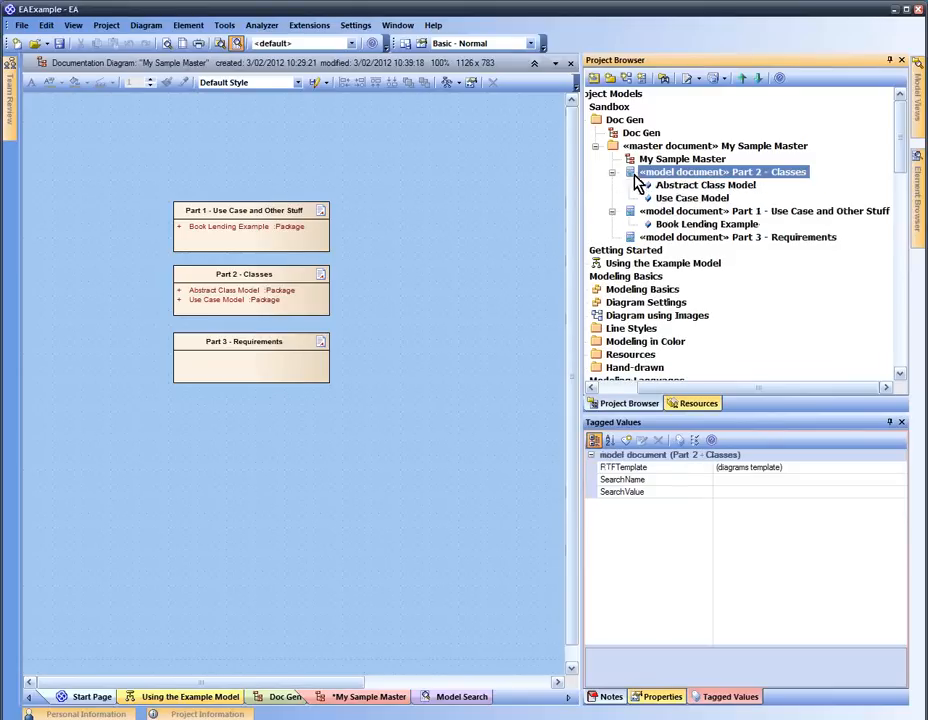
In Part 2 - Classes' attribute list, move Use Case Model above Abstract Class Model
right_click(648, 173)
click(686, 203)
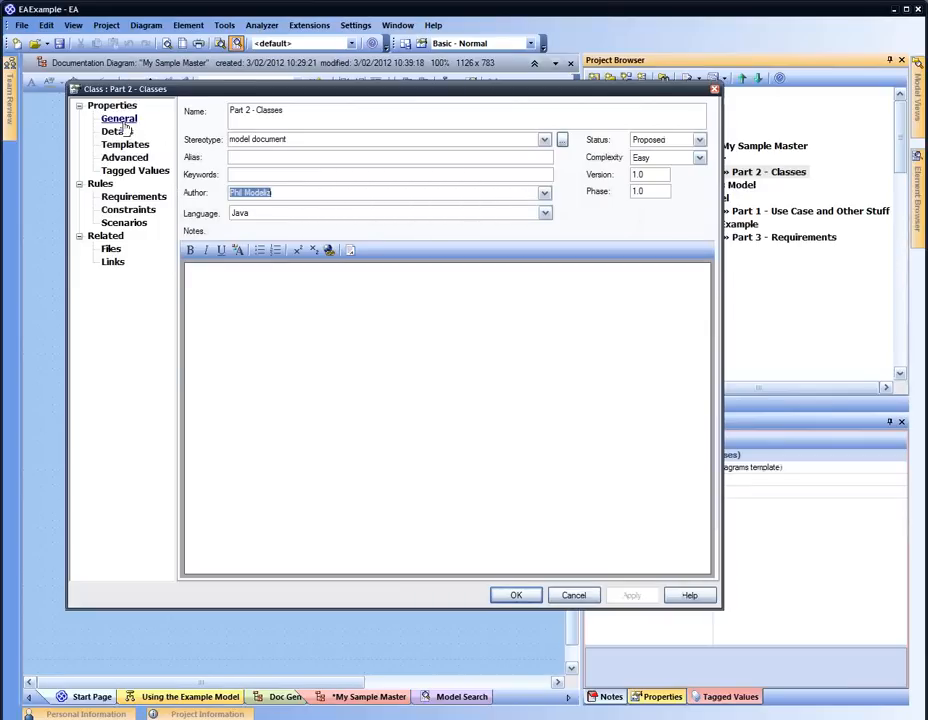
click(118, 131)
click(326, 287)
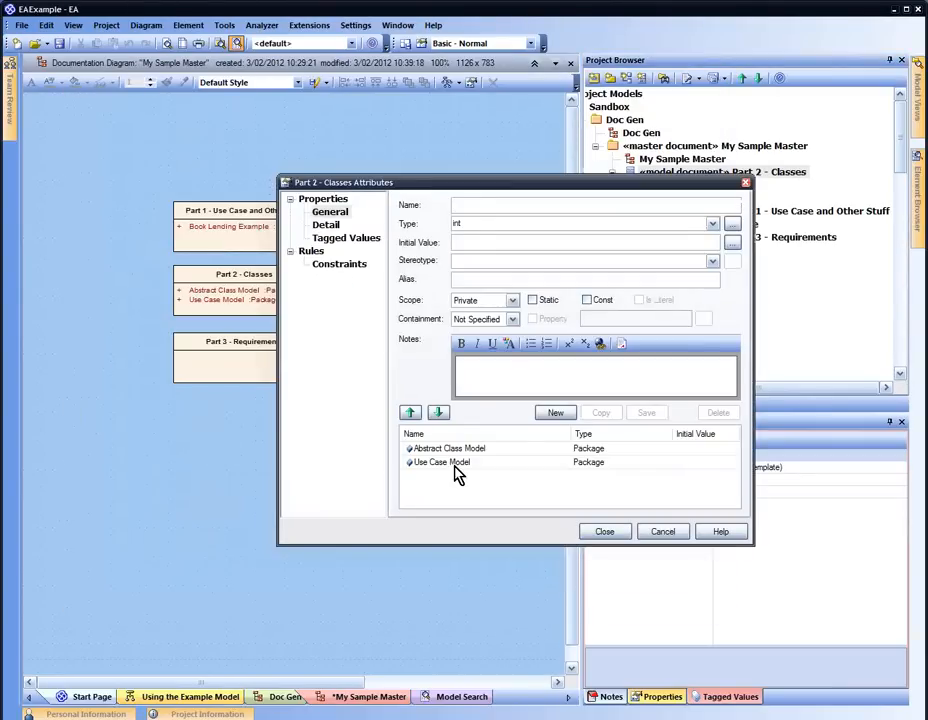
click(455, 465)
click(420, 414)
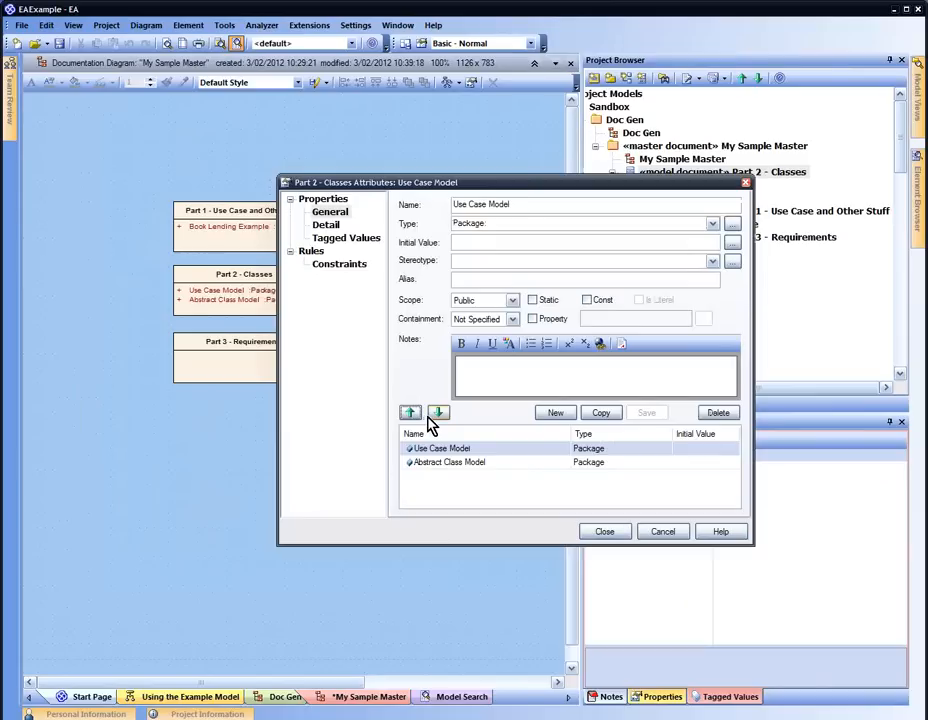
click(603, 532)
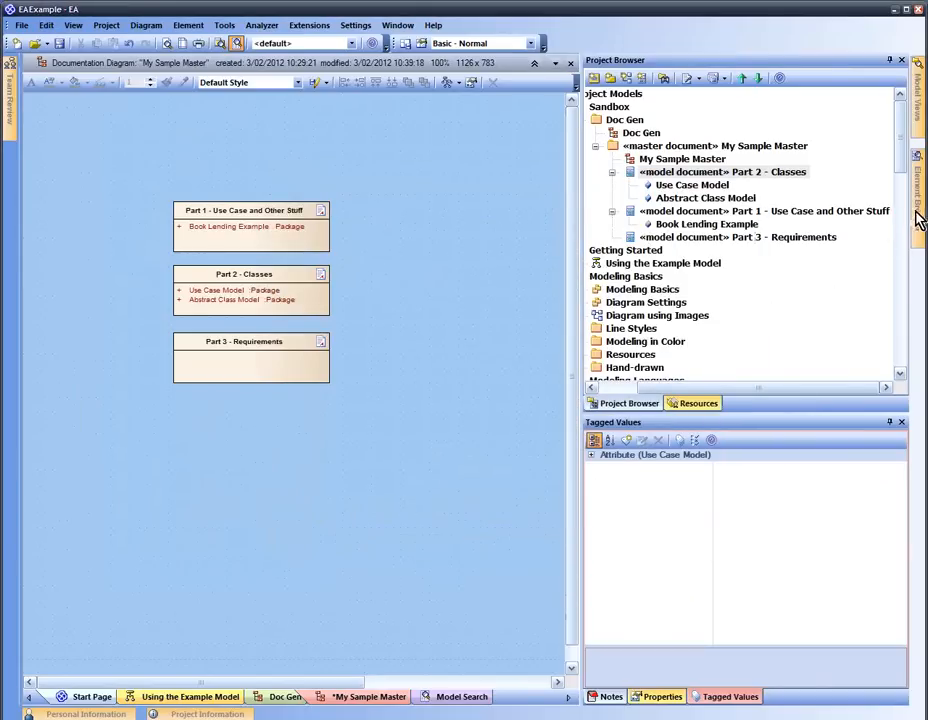
mouse_move(915, 215)
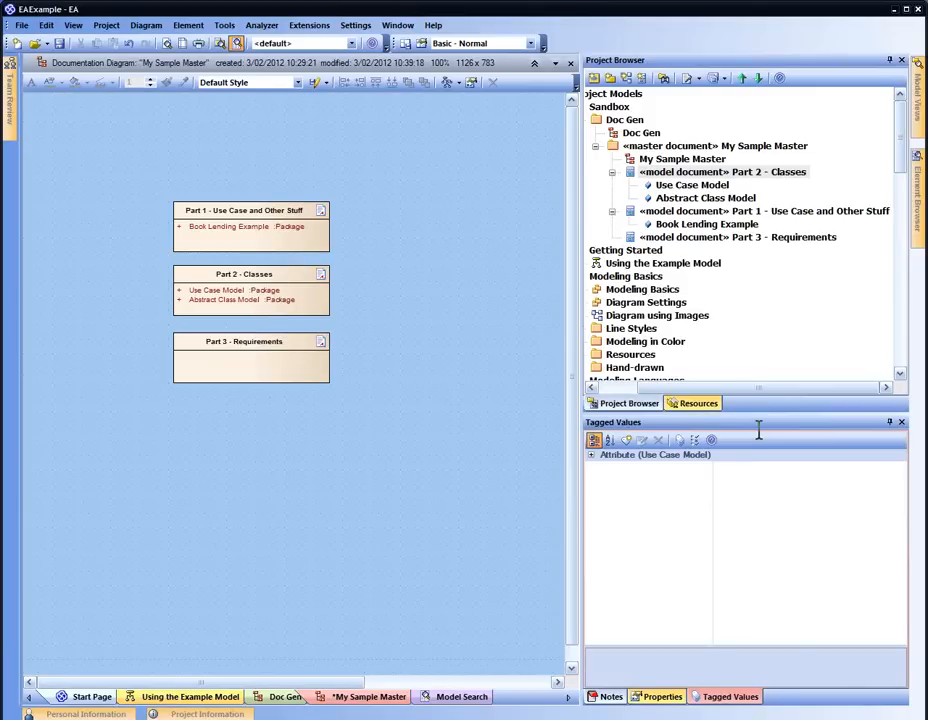
click(523, 331)
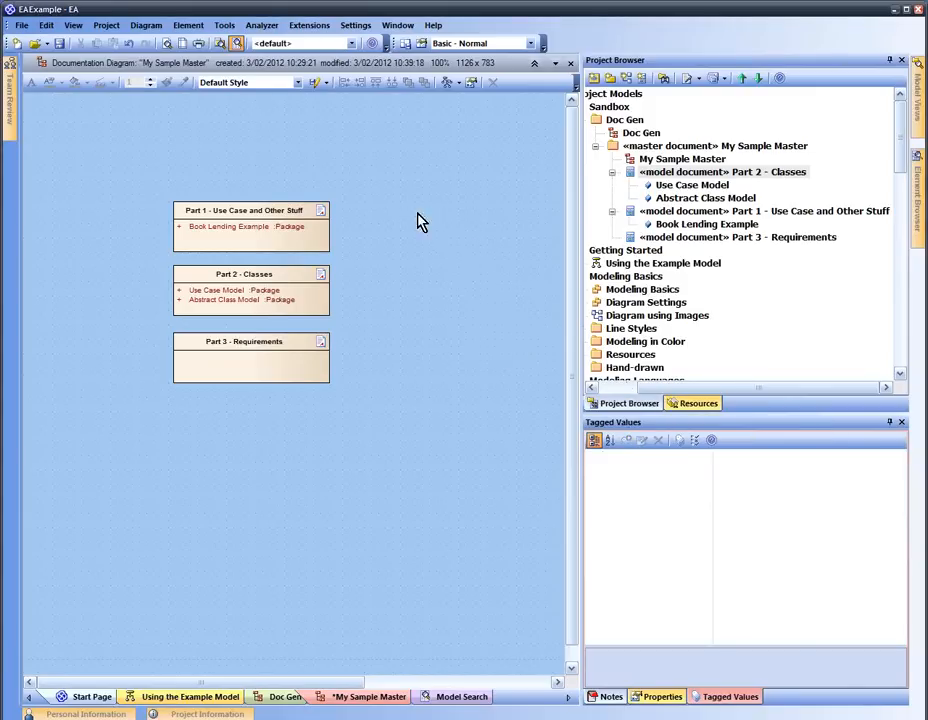
From Model Search help, navigate to Create & Modify Searches > Create Search Definitions
click(237, 44)
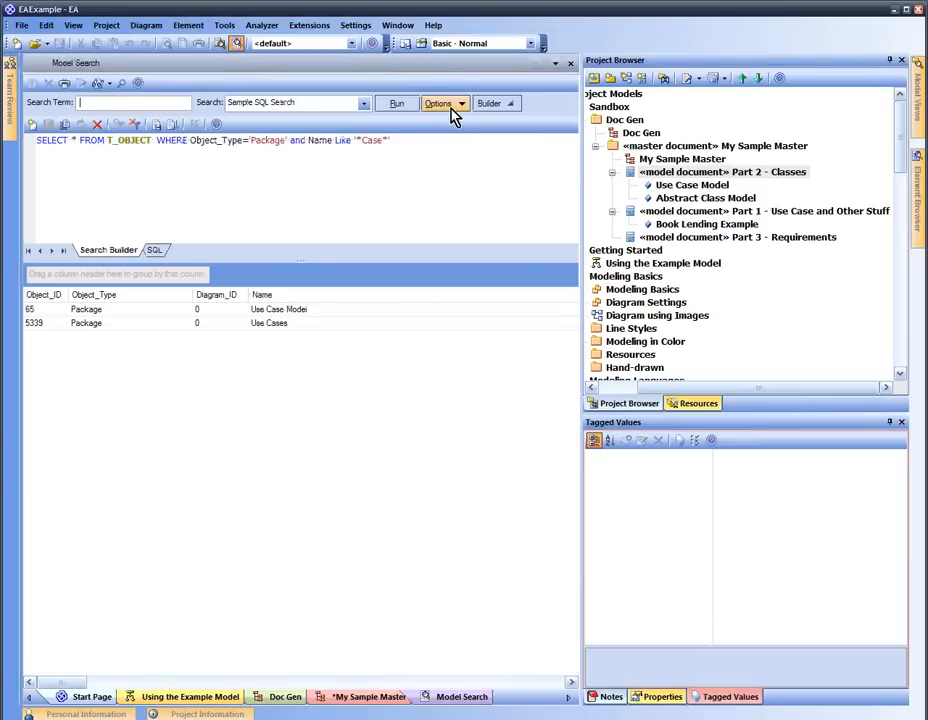
click(216, 124)
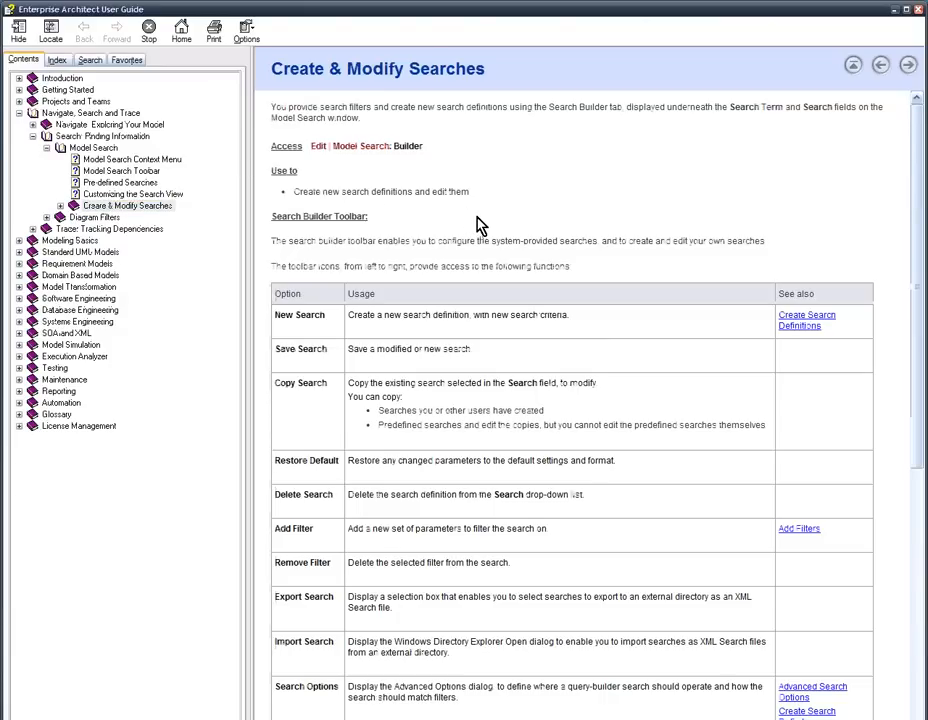
scroll(478, 225, down, 8)
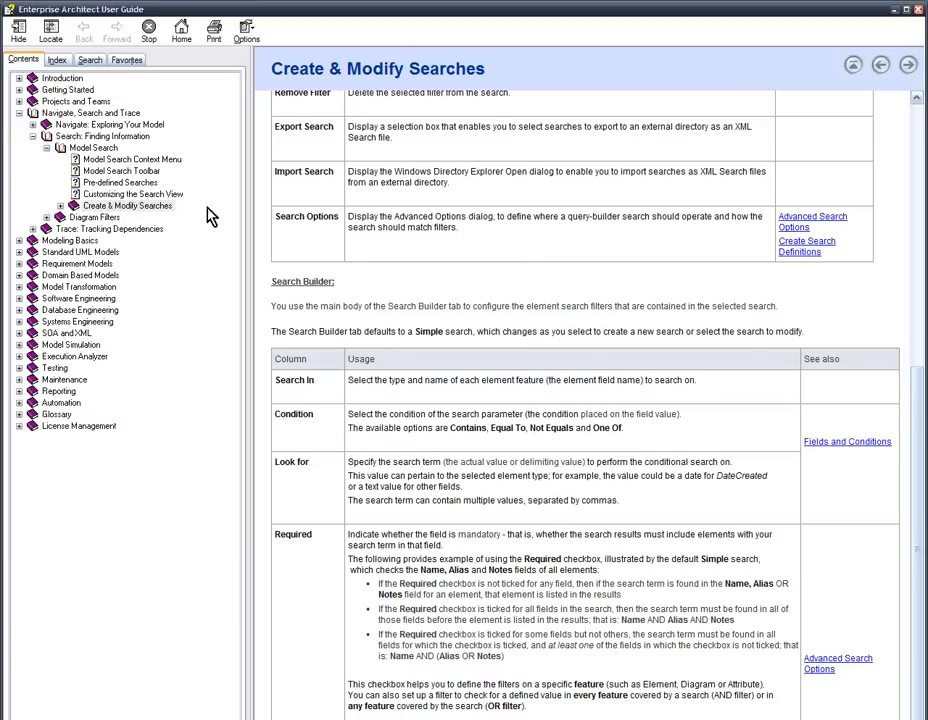
click(76, 205)
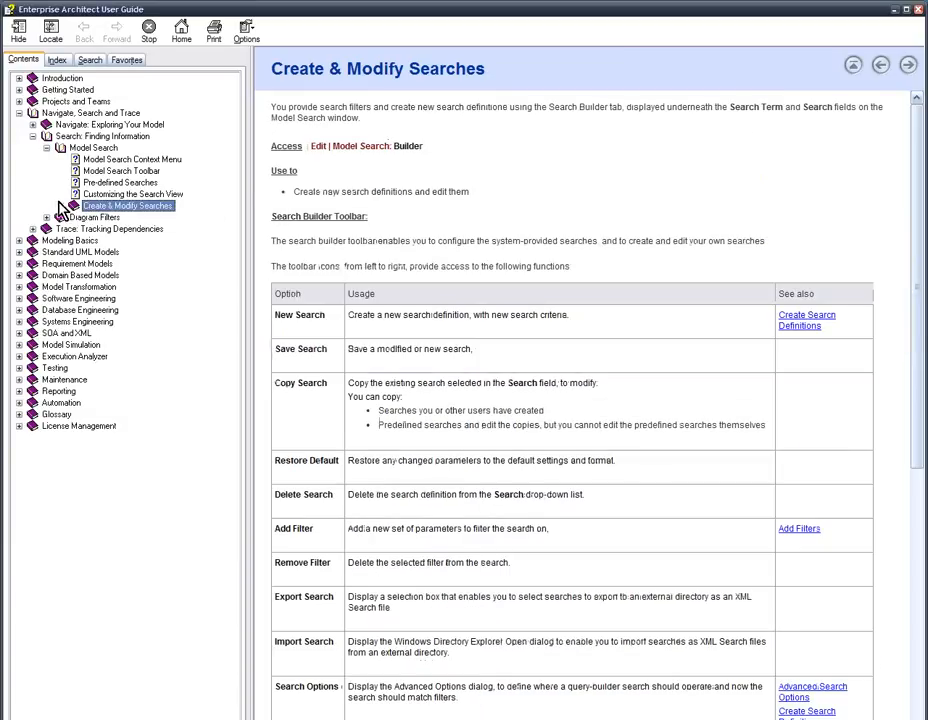
click(61, 205)
click(140, 217)
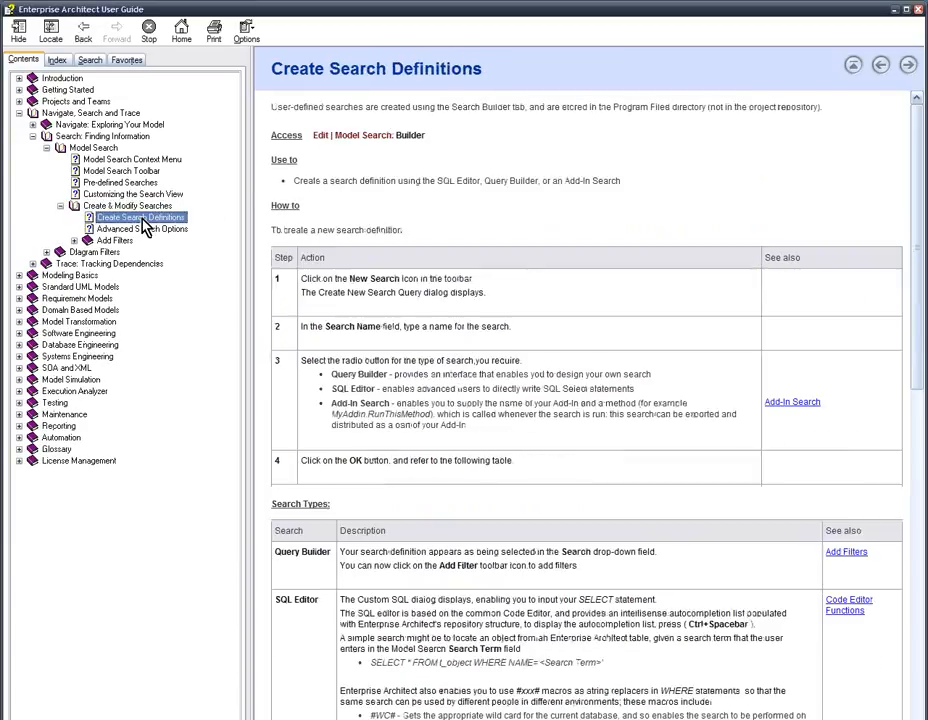
Read the help page, highlighting the AS CLASSGUID and AS CLASSTYPE aliases and #Branch# macro
scroll(432, 216, down, 15)
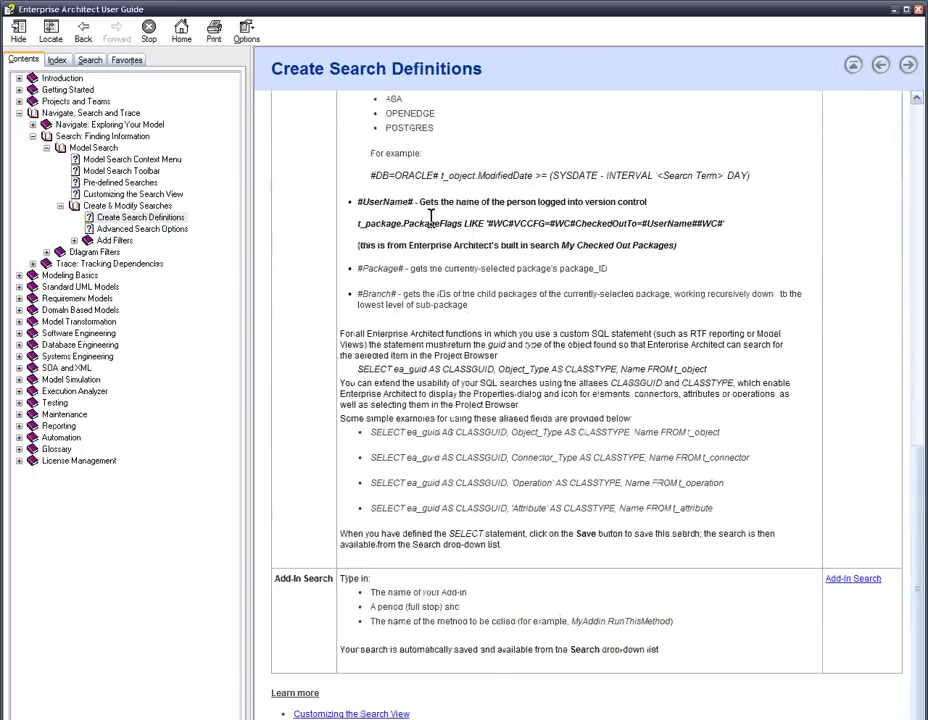
scroll(432, 216, up, 6)
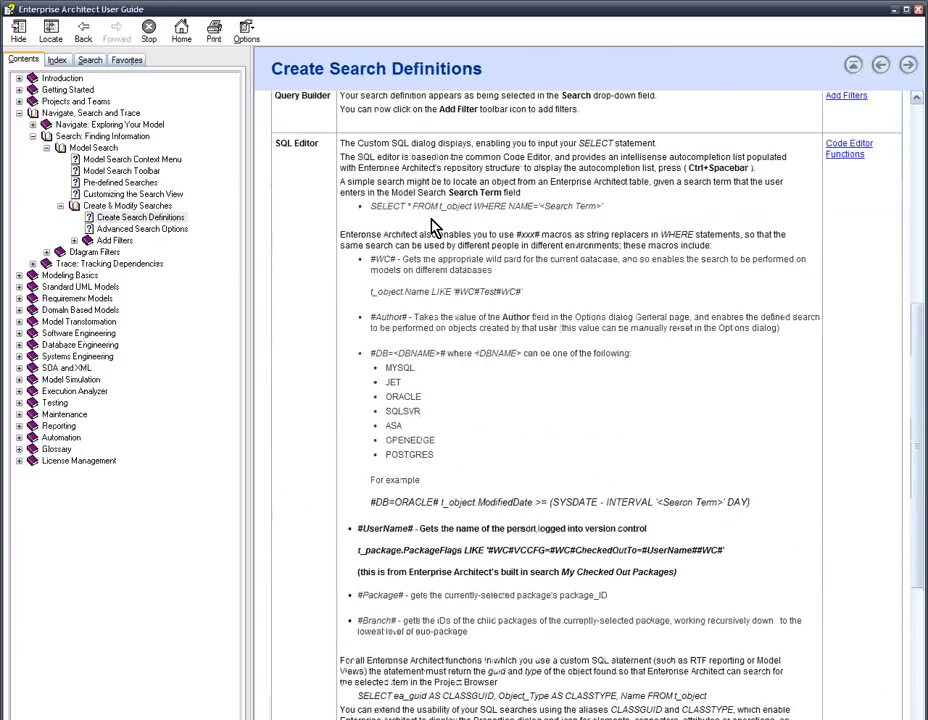
scroll(432, 228, down, 6)
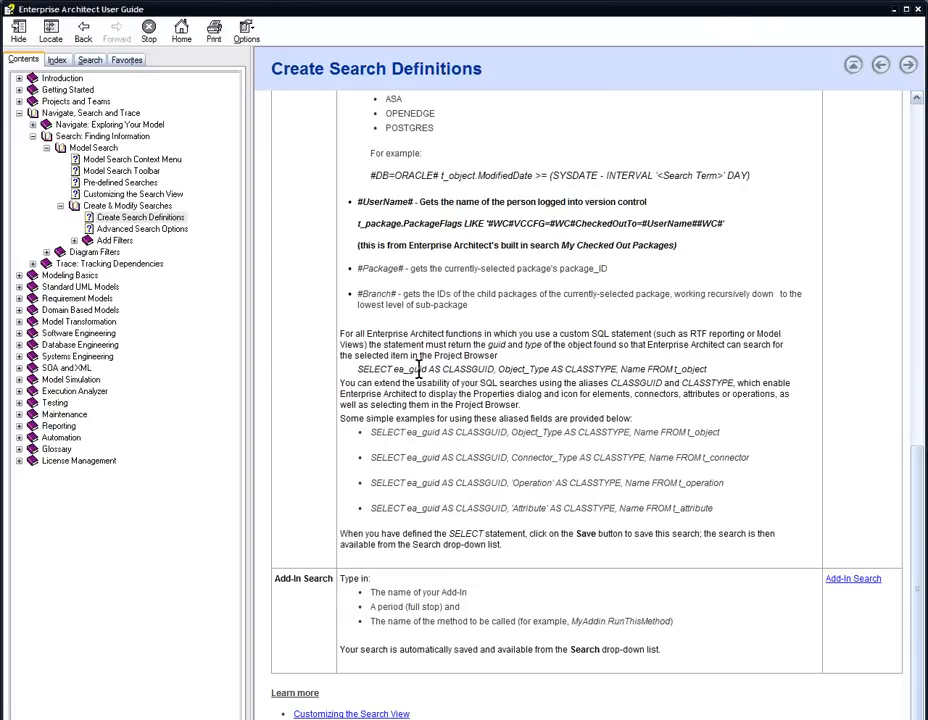
drag(428, 369, 465, 372)
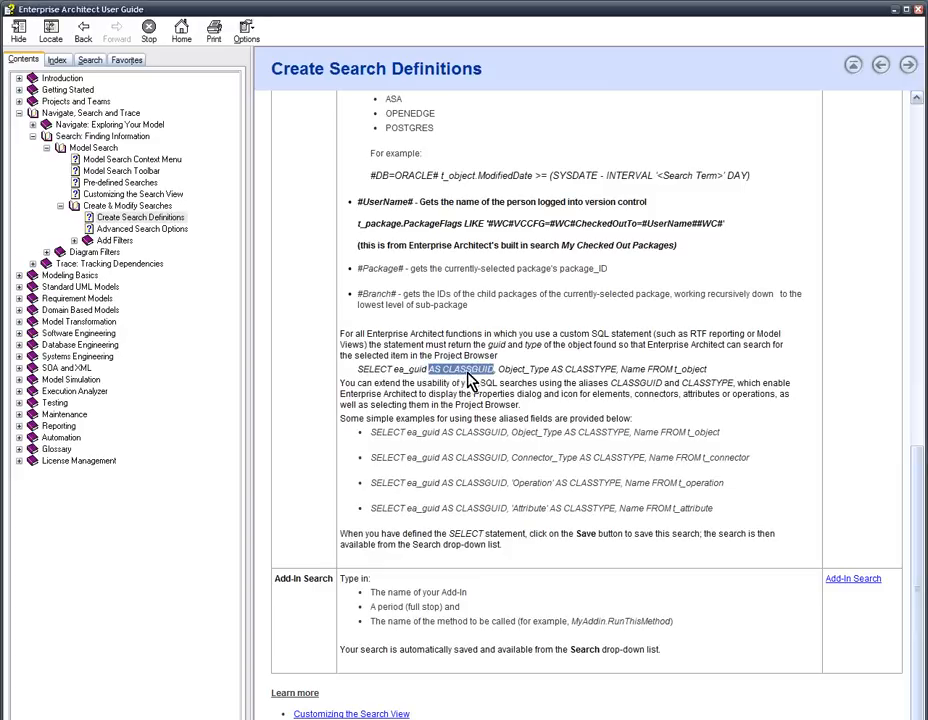
click(553, 367)
drag(553, 367, 617, 369)
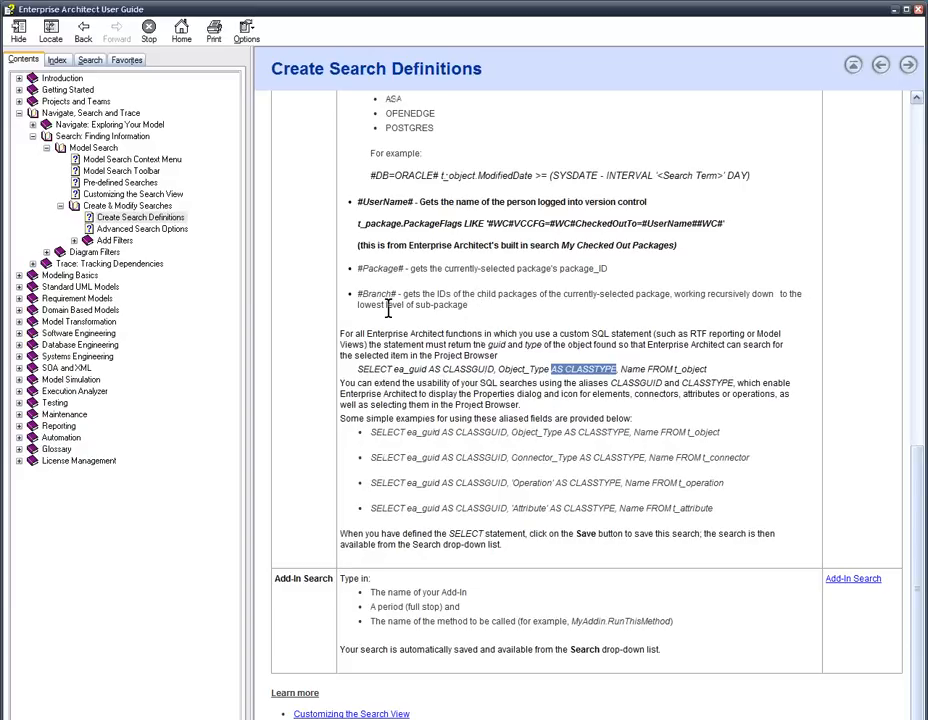
click(401, 271)
drag(401, 268, 401, 305)
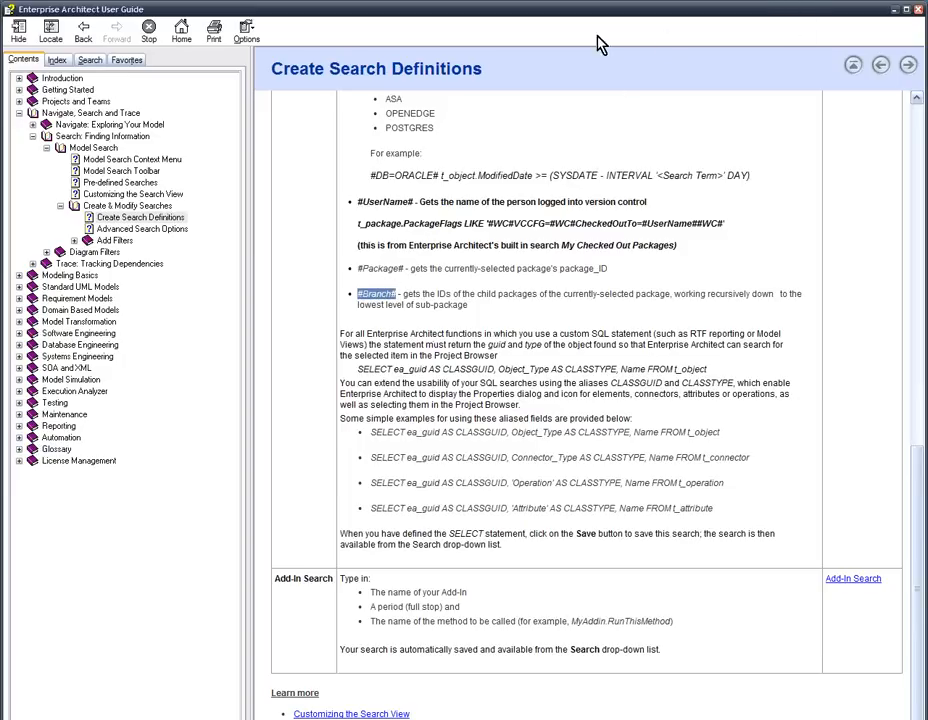
Close the User Guide window through its title-bar system menu
click(8, 11)
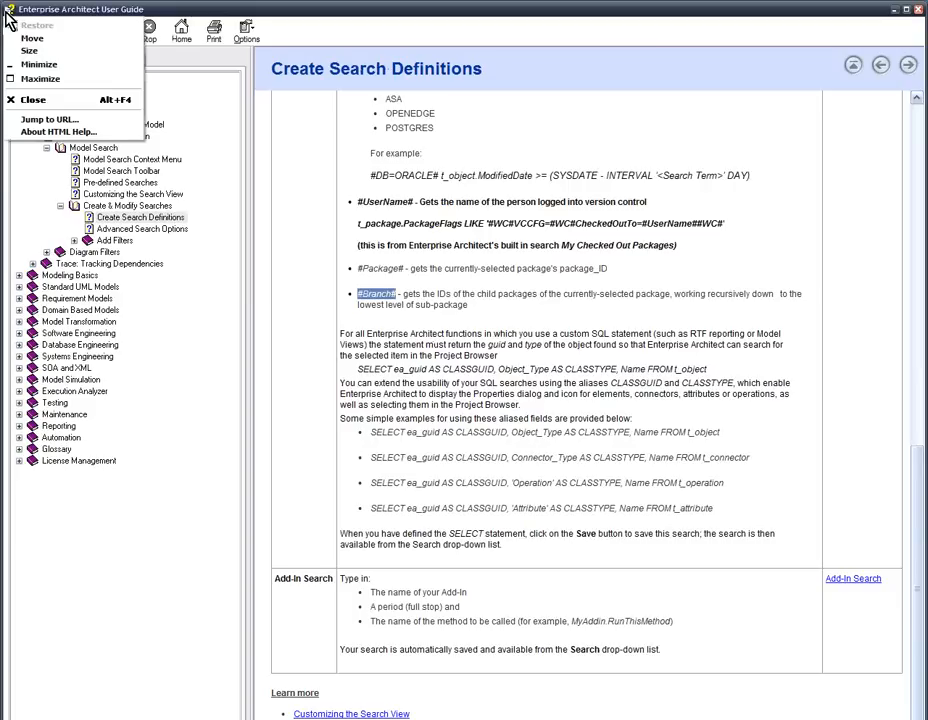
click(289, 201)
click(10, 11)
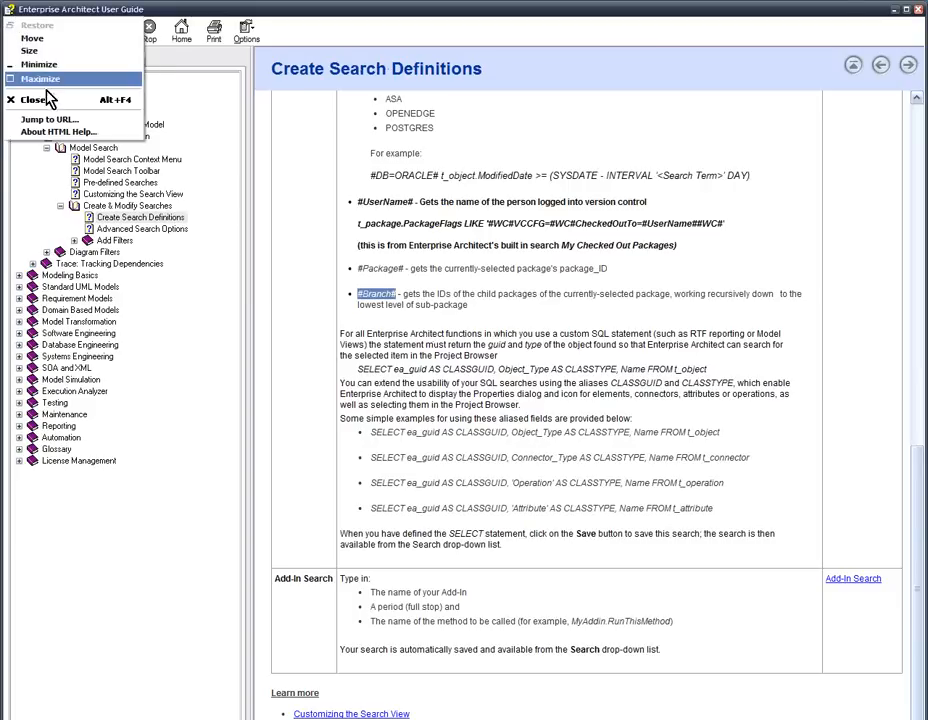
click(48, 99)
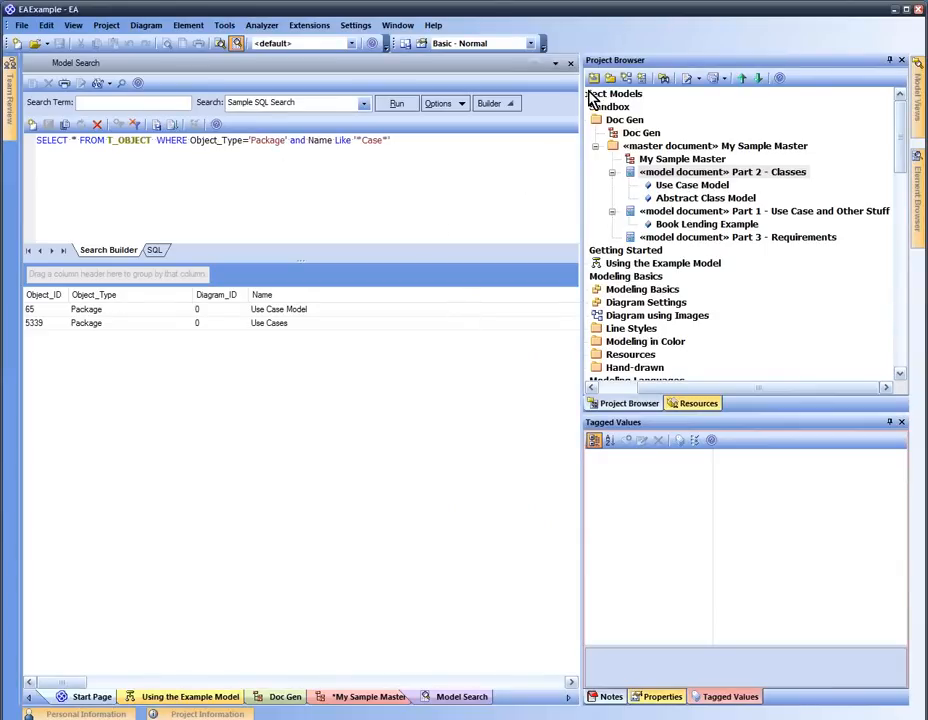
Close Model Search and expand Resources > Templates > Document Templates > Model to reach Sample Master
click(570, 63)
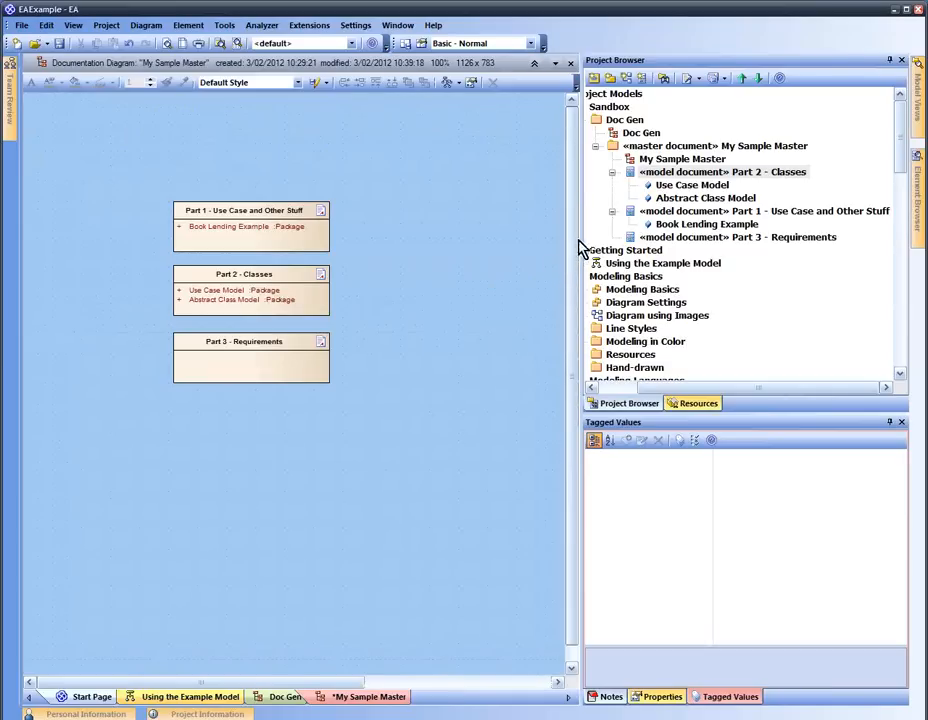
click(683, 159)
click(698, 403)
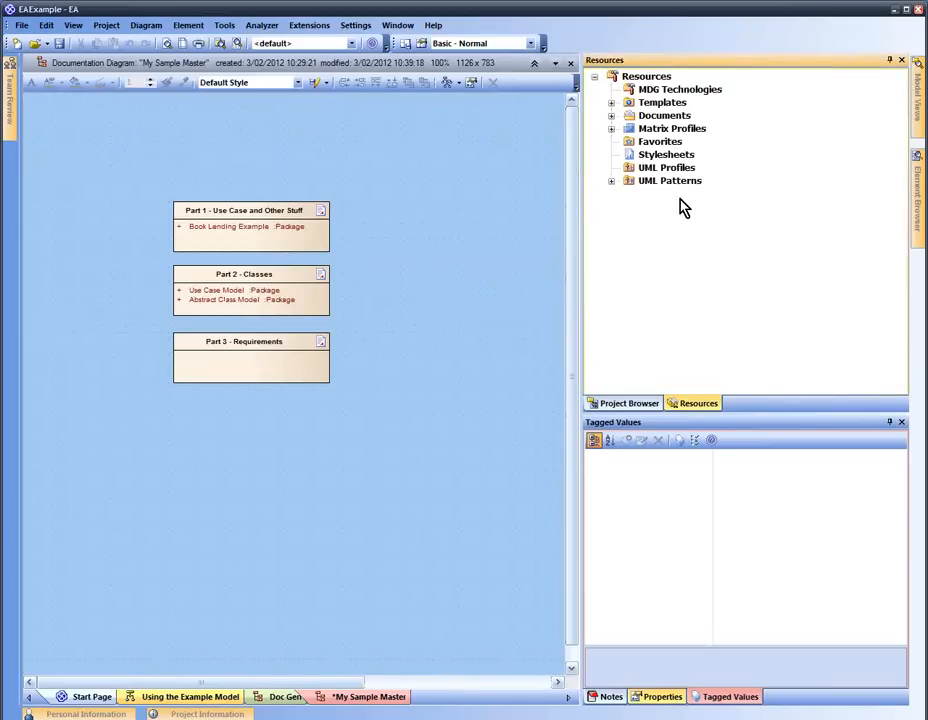
click(612, 116)
click(612, 103)
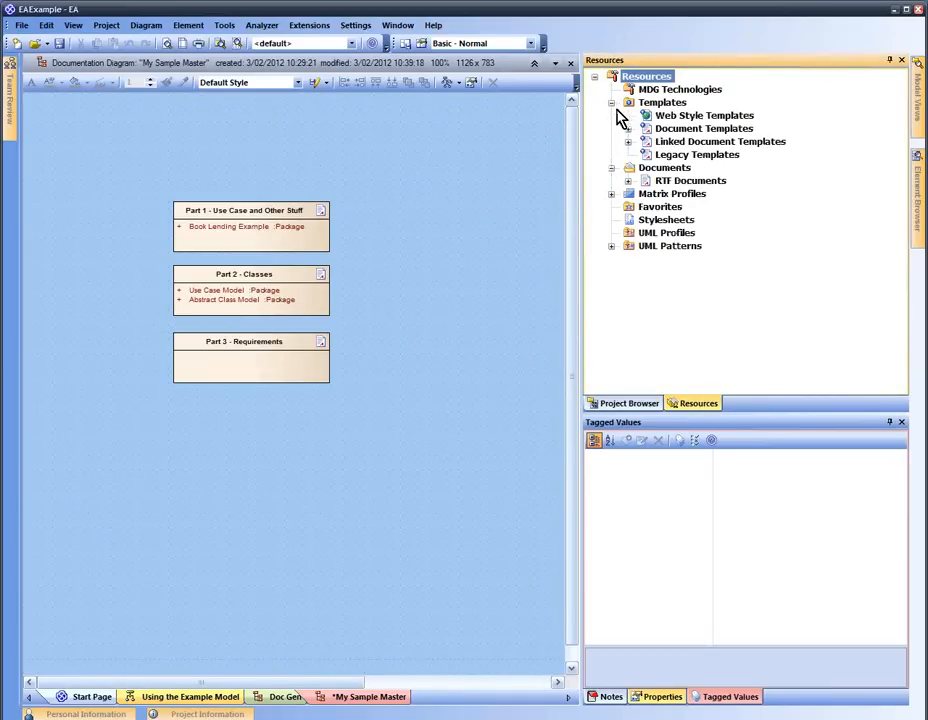
click(631, 129)
click(628, 129)
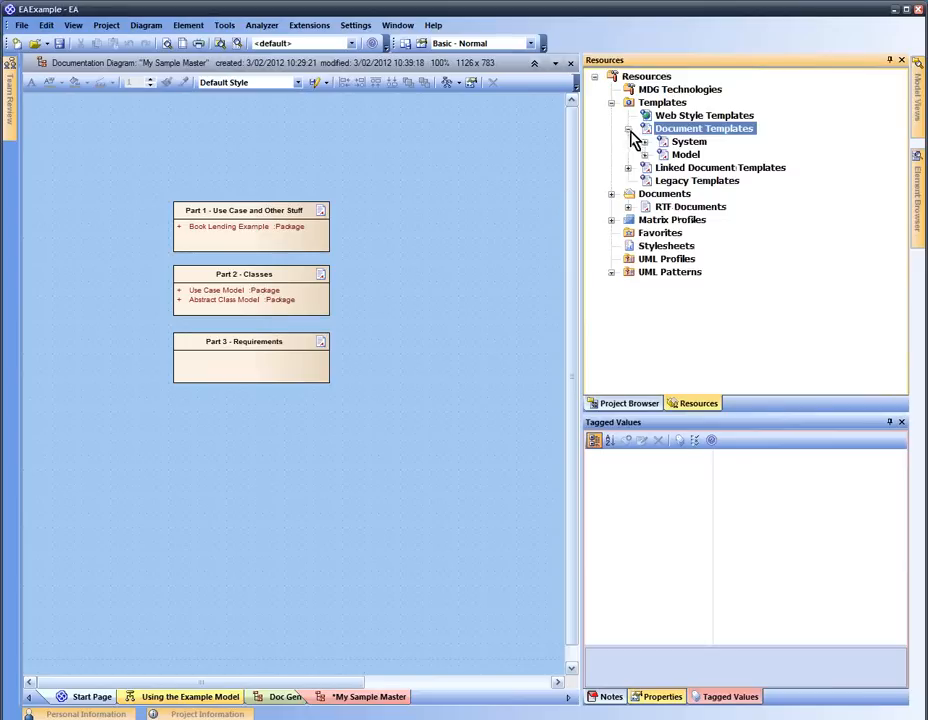
click(645, 155)
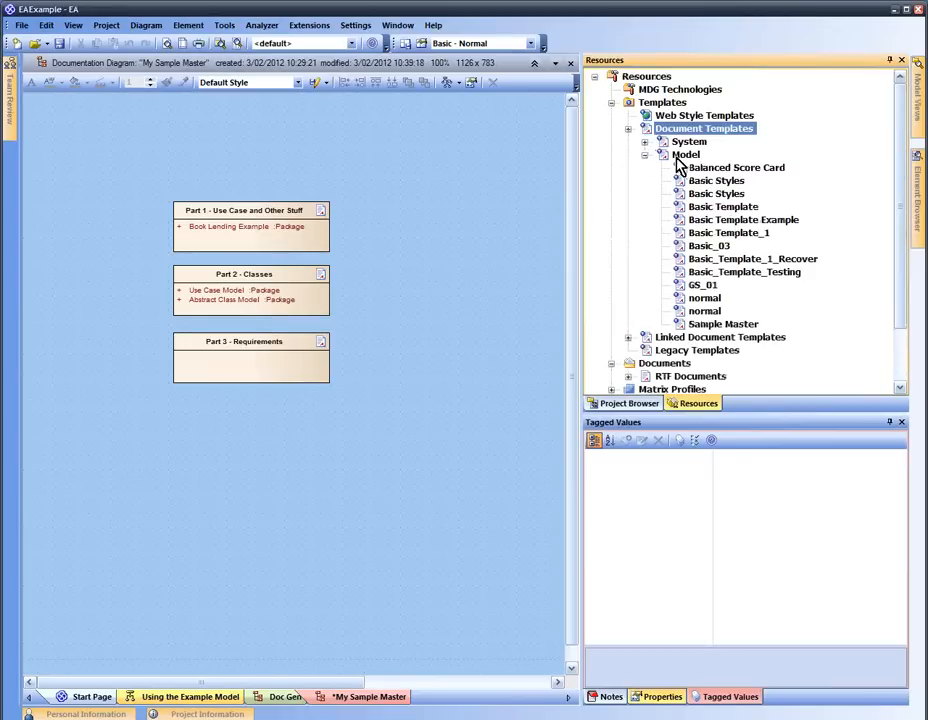
click(726, 325)
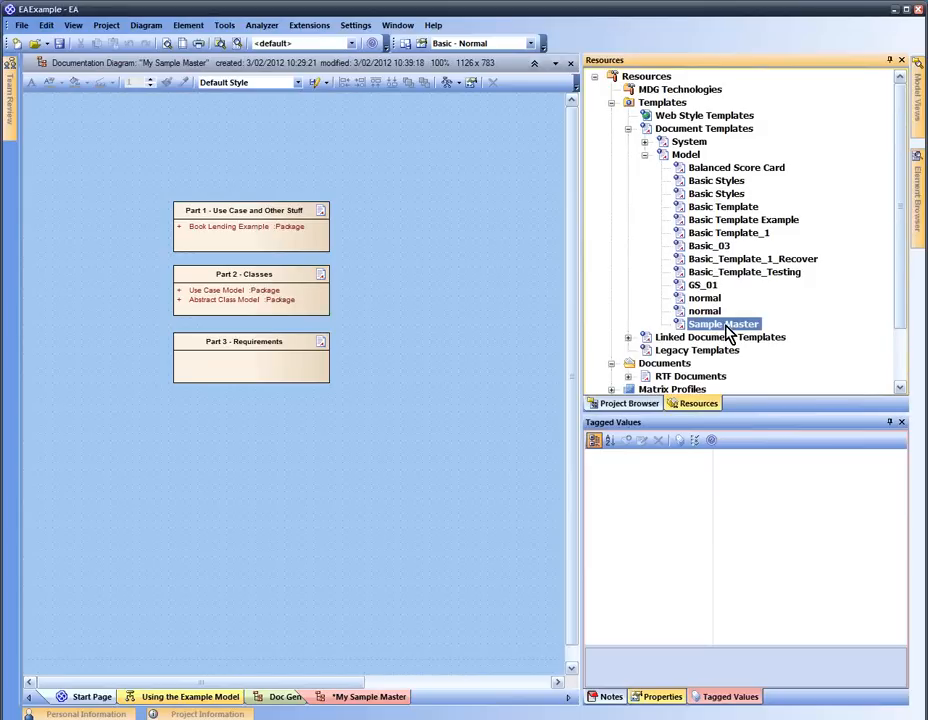
right_click(729, 332)
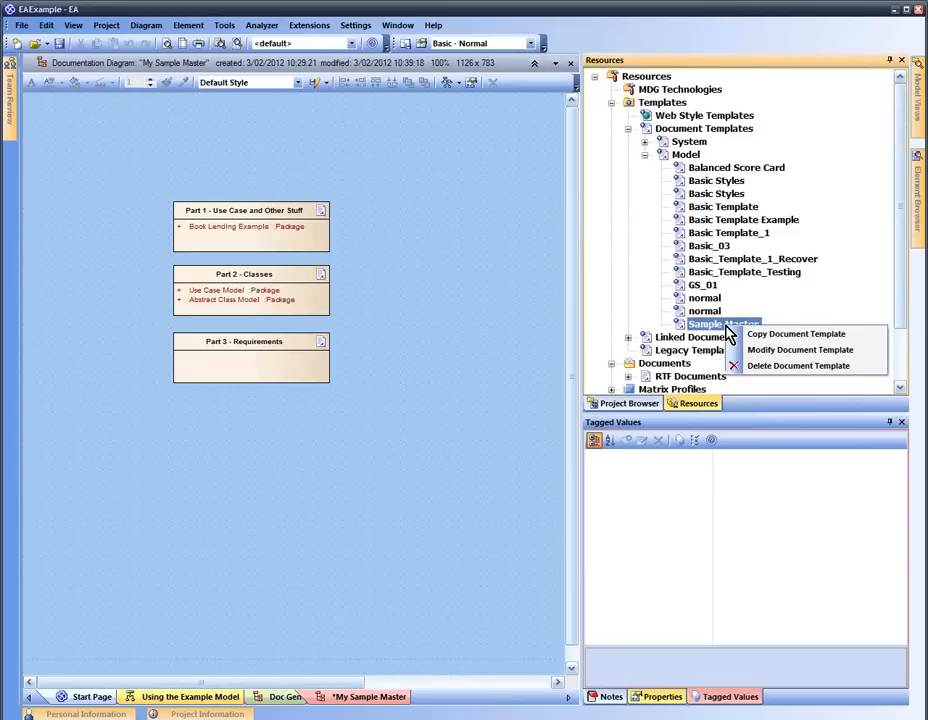
Type 'Produced for' above the table of contents in Sample Master, then save on closing
click(752, 350)
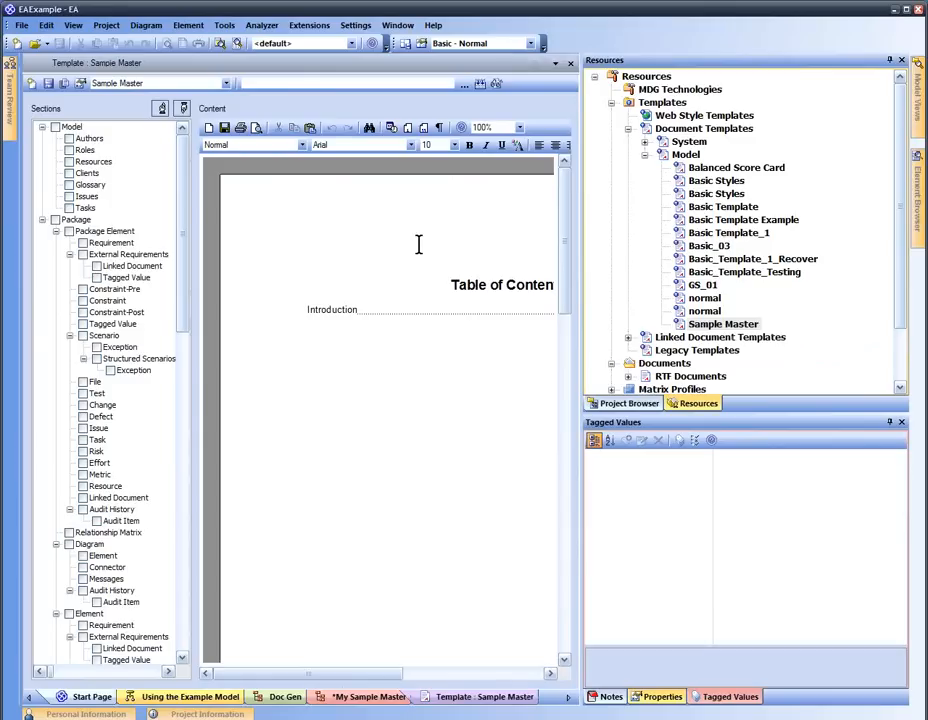
text(Produced for)
right_click(393, 250)
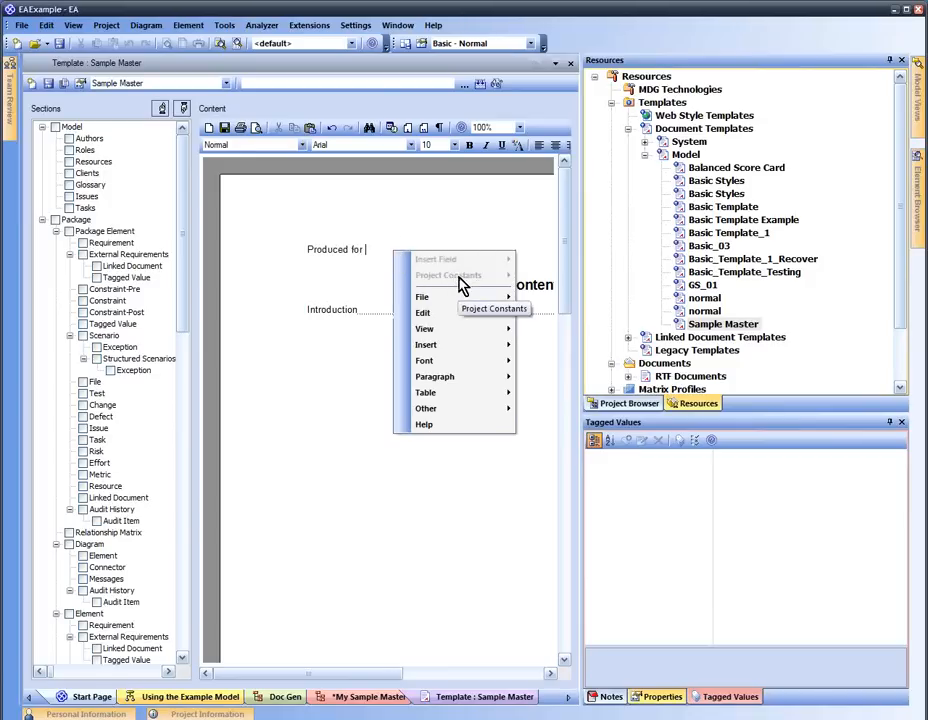
click(479, 209)
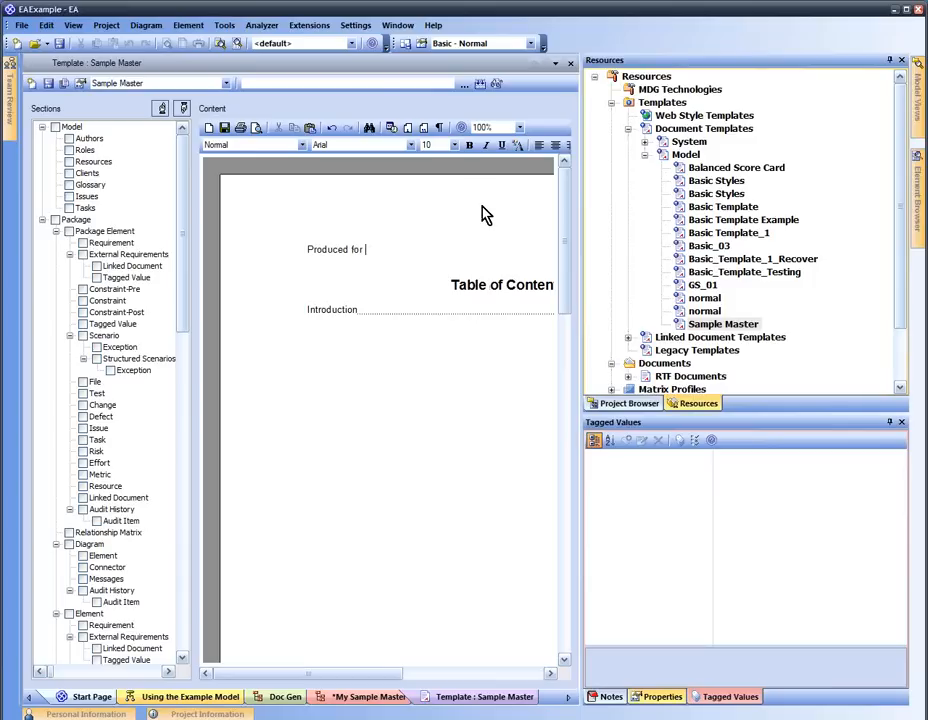
click(571, 62)
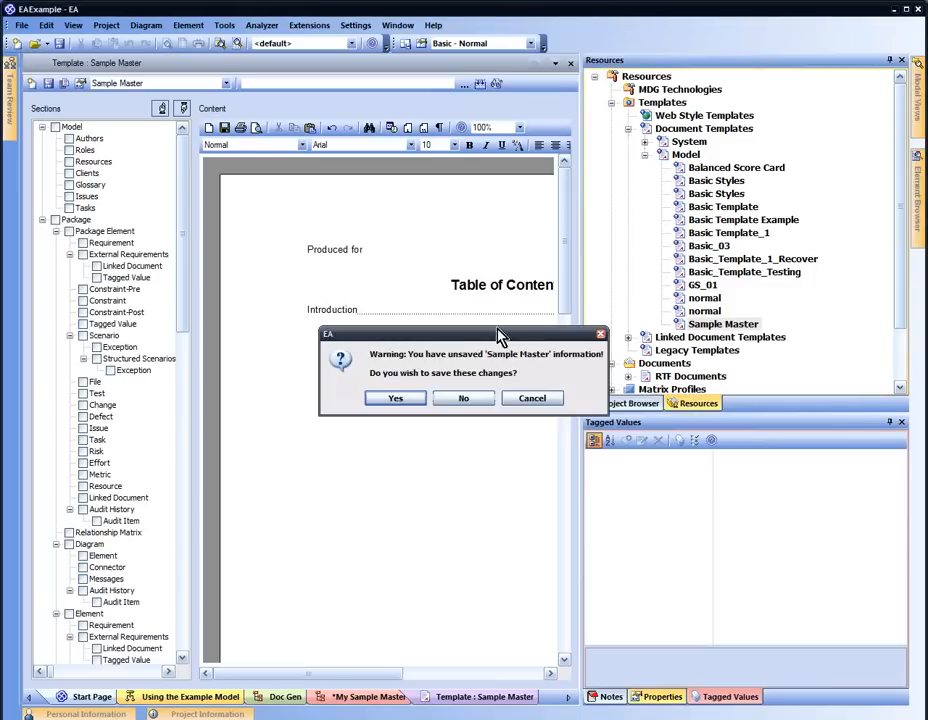
click(408, 400)
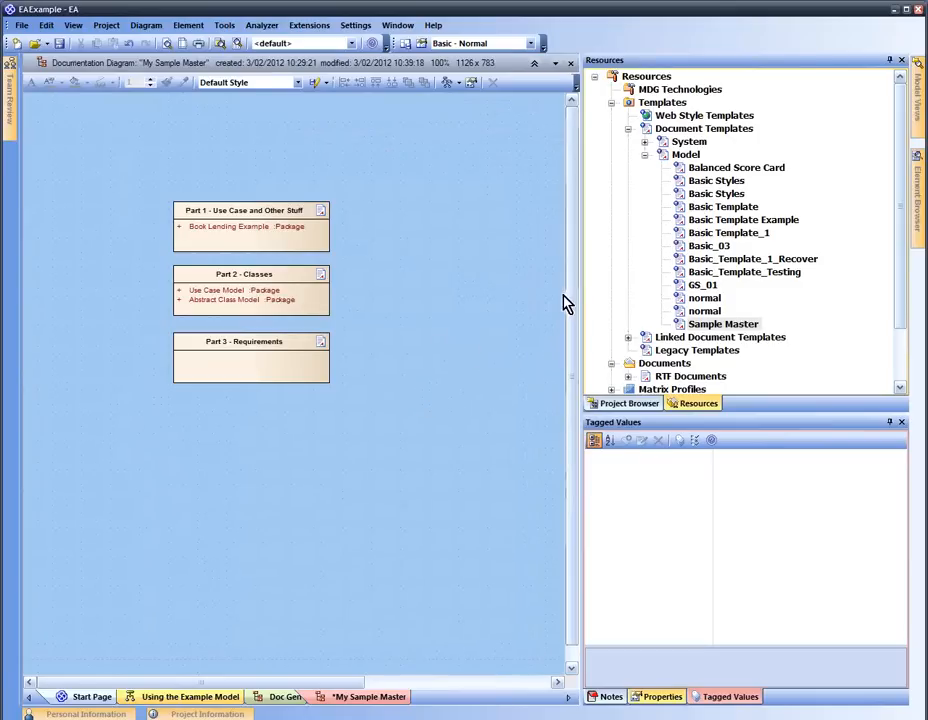
For Part 2 - Classes, add the project constant MY_COMPANY with value HIGH OCTANE
click(264, 308)
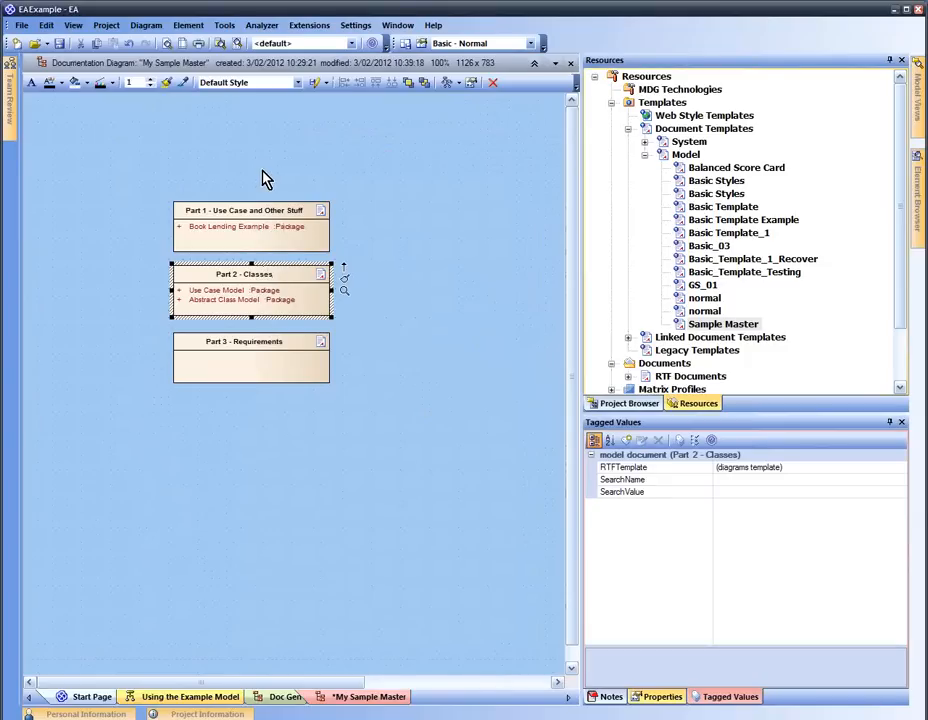
key(F8)
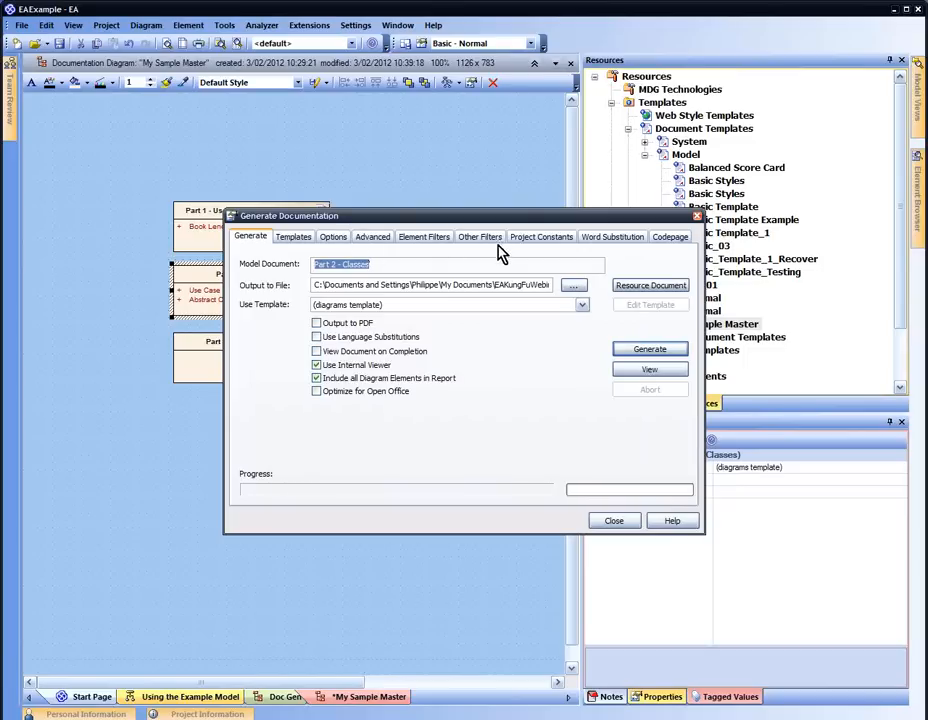
click(528, 246)
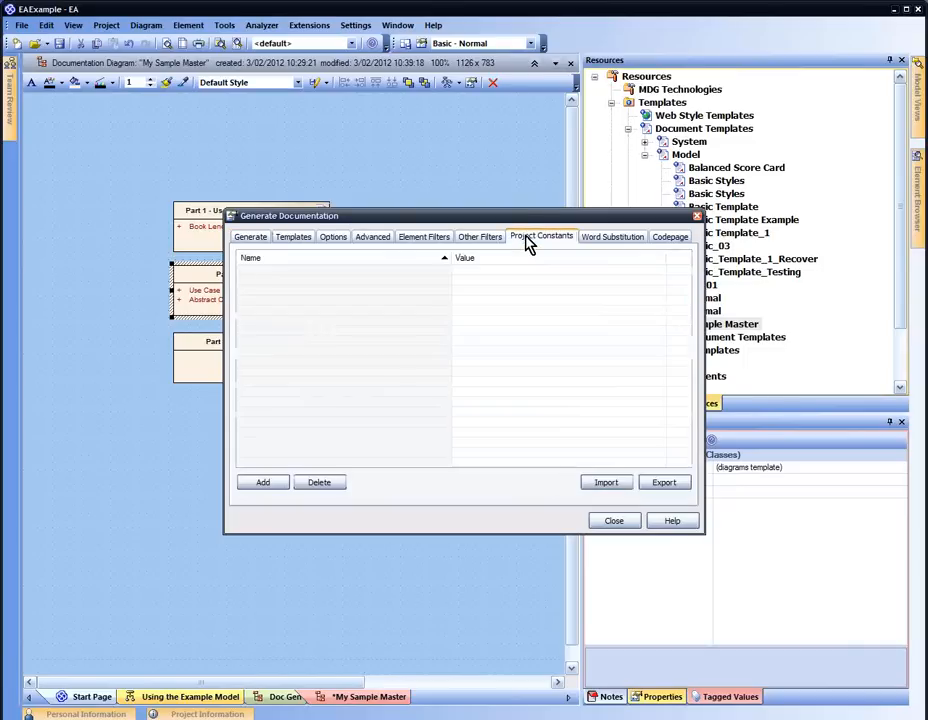
click(283, 479)
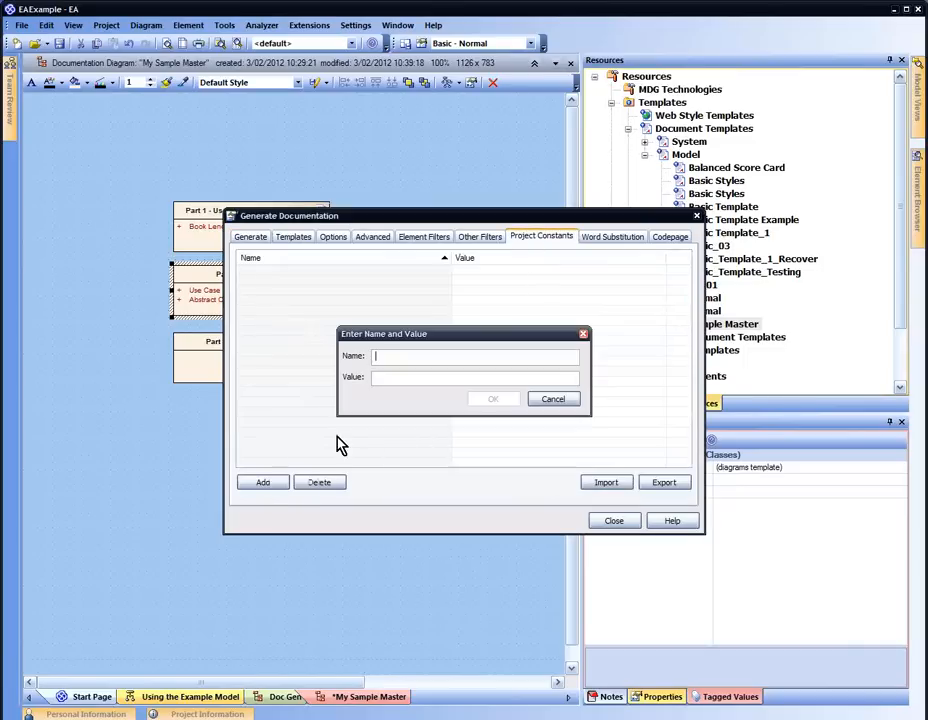
text(M)
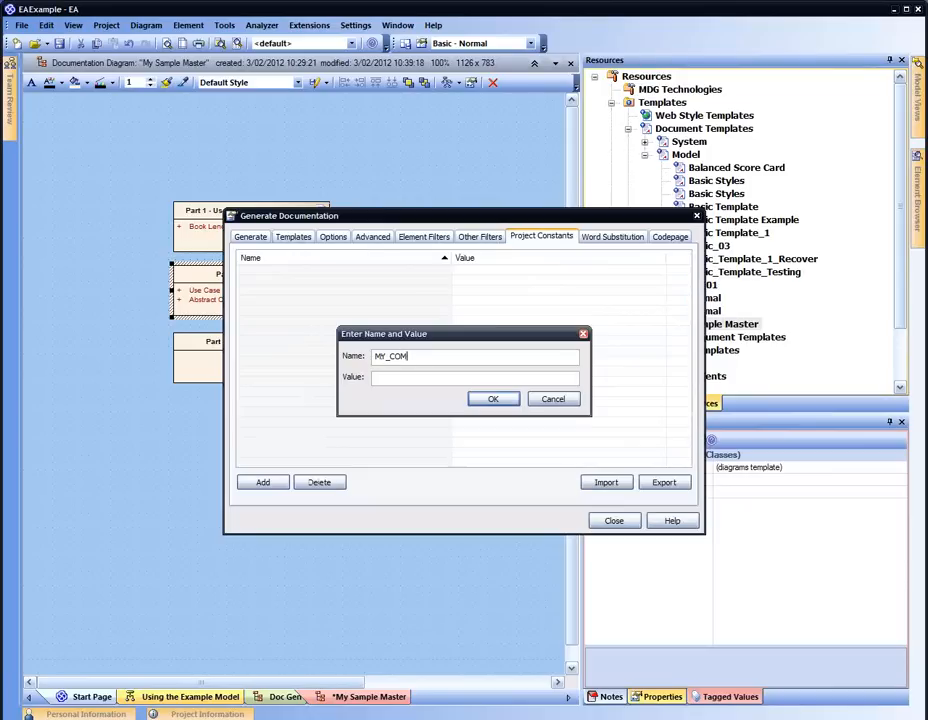
text(IHIGH)
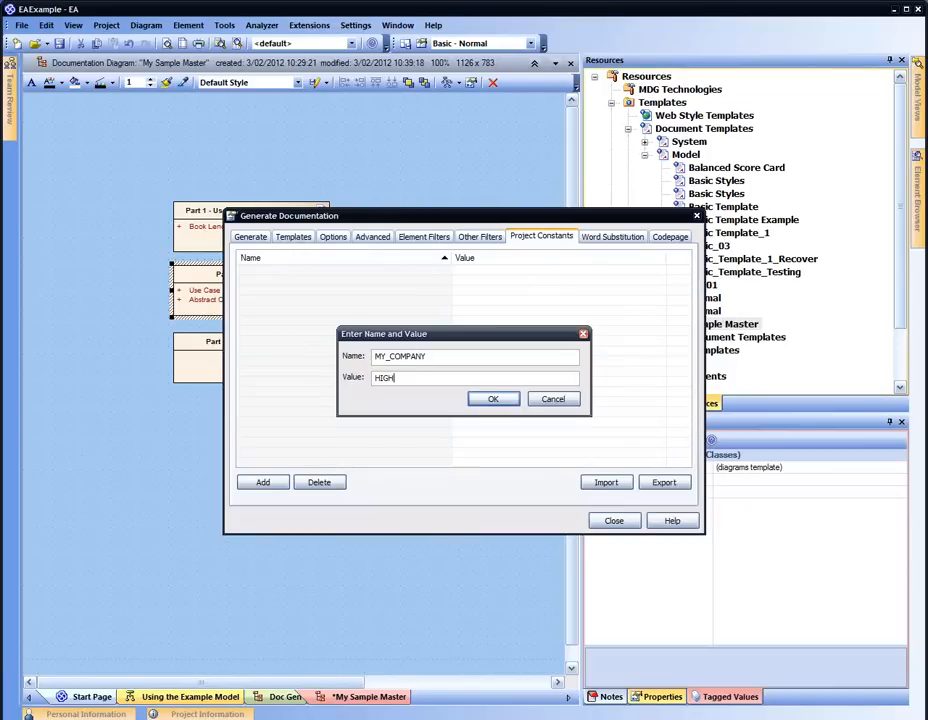
text( OCTANE)
click(484, 401)
Add the project constant MY_PRODUCT with value Sample Acme Super Widget and close Generate Documentation
click(278, 480)
text(MY P)
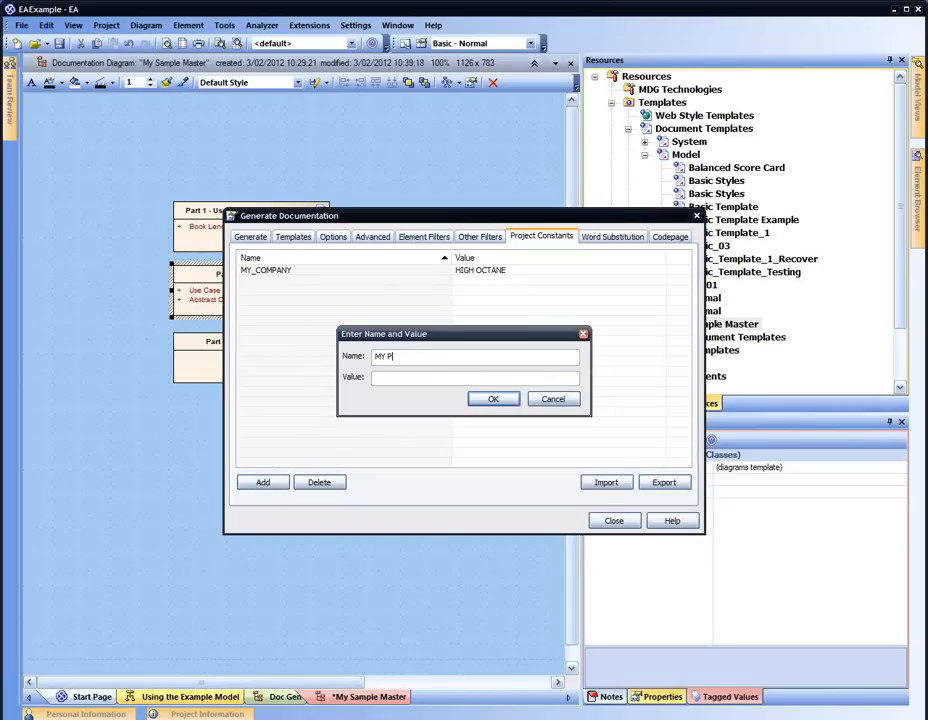
text(RODYUCPRO)
text(Sample Acme Super Widget)
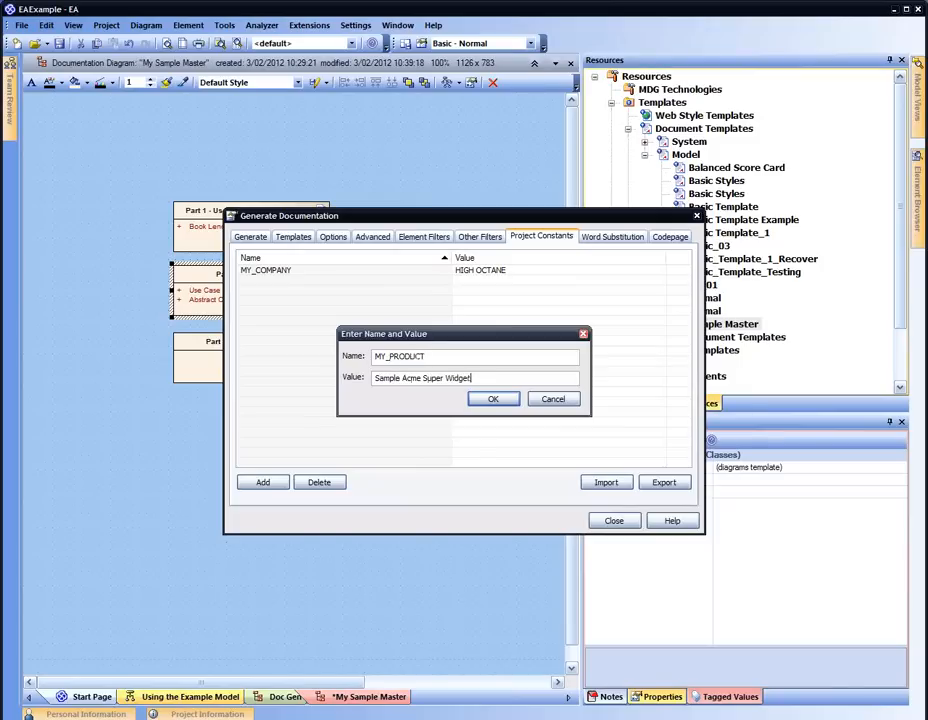
click(493, 400)
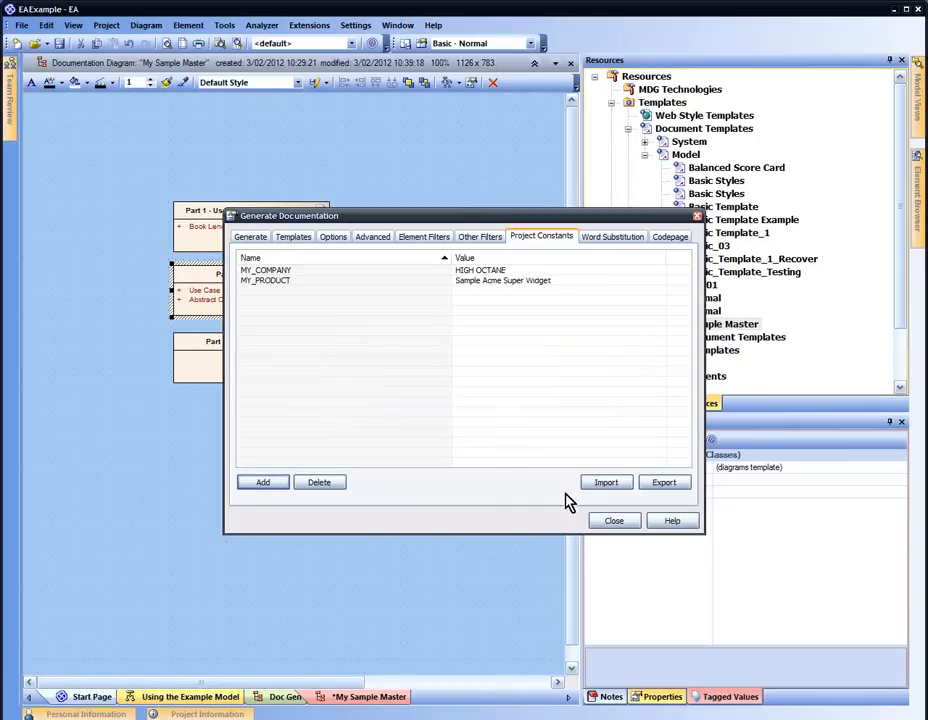
click(613, 521)
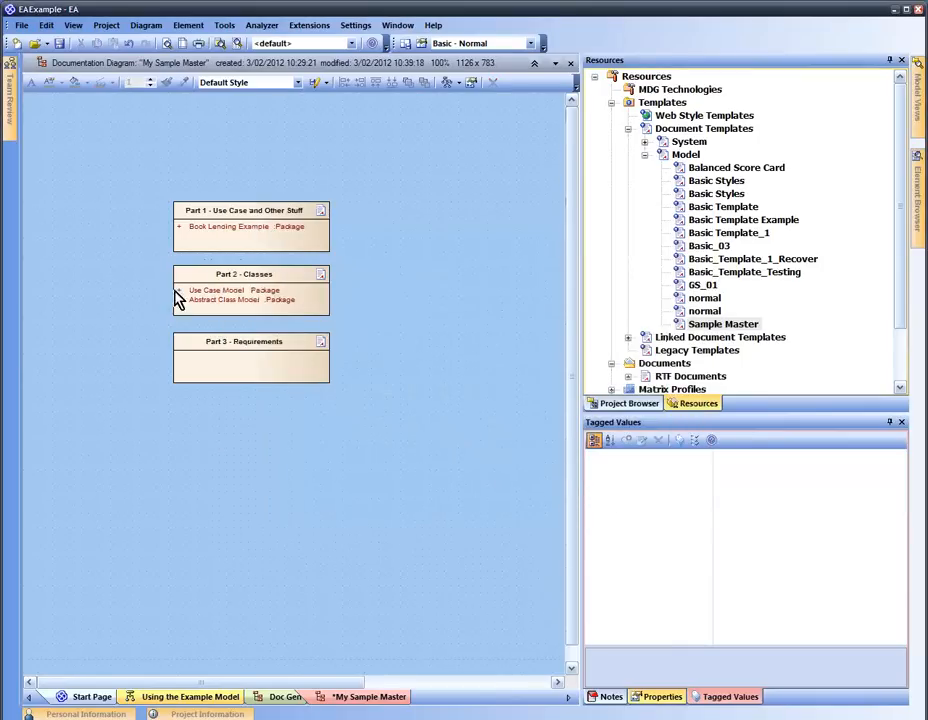
Open the Sample Master document template for editing
click(222, 288)
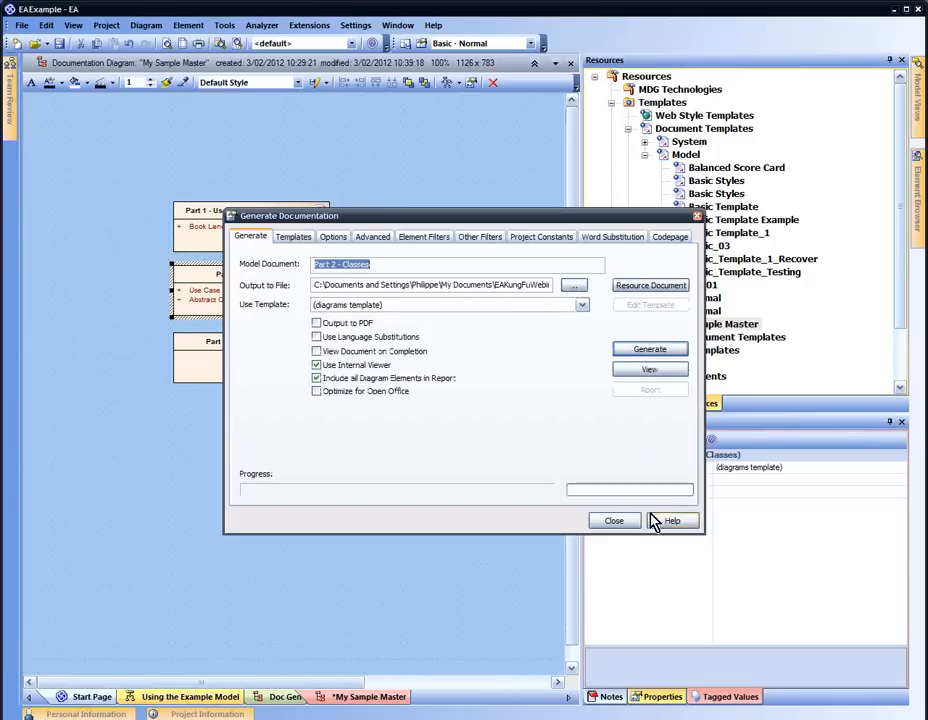
click(617, 524)
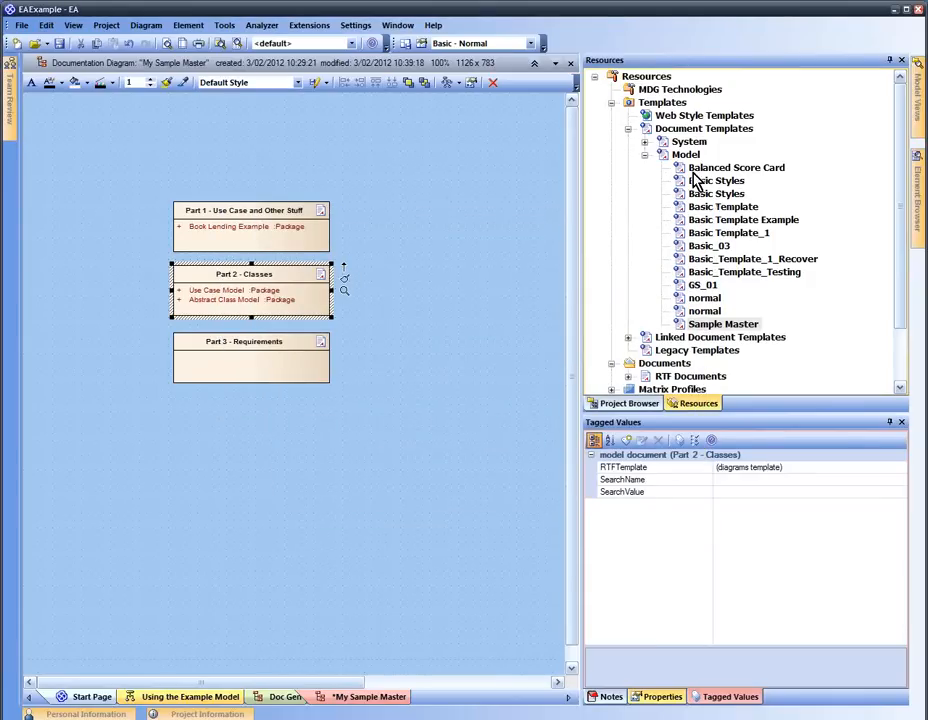
click(717, 326)
right_click(719, 330)
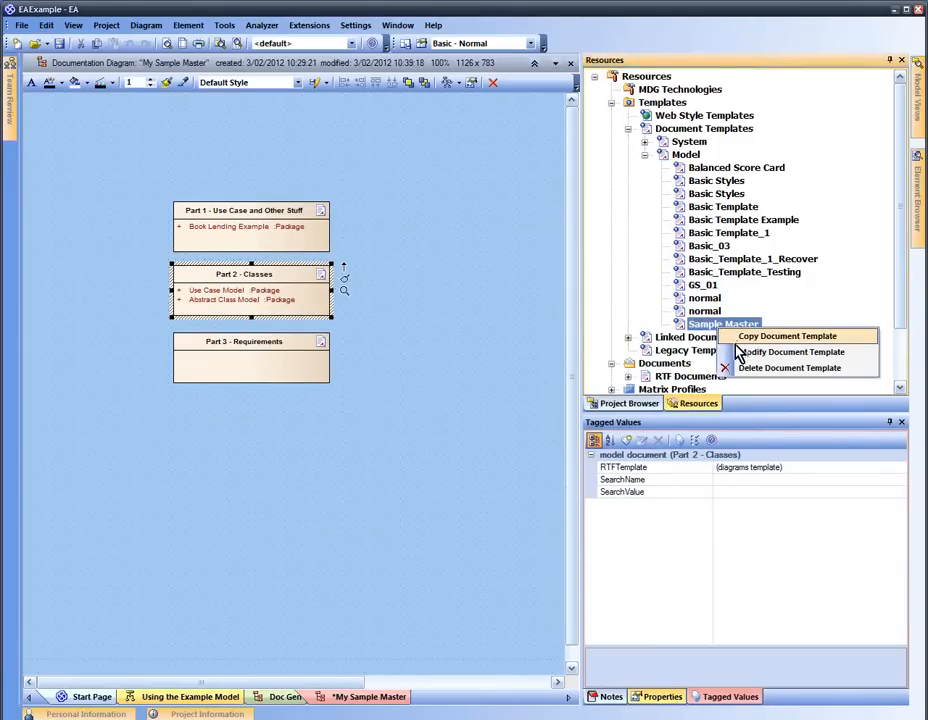
click(743, 353)
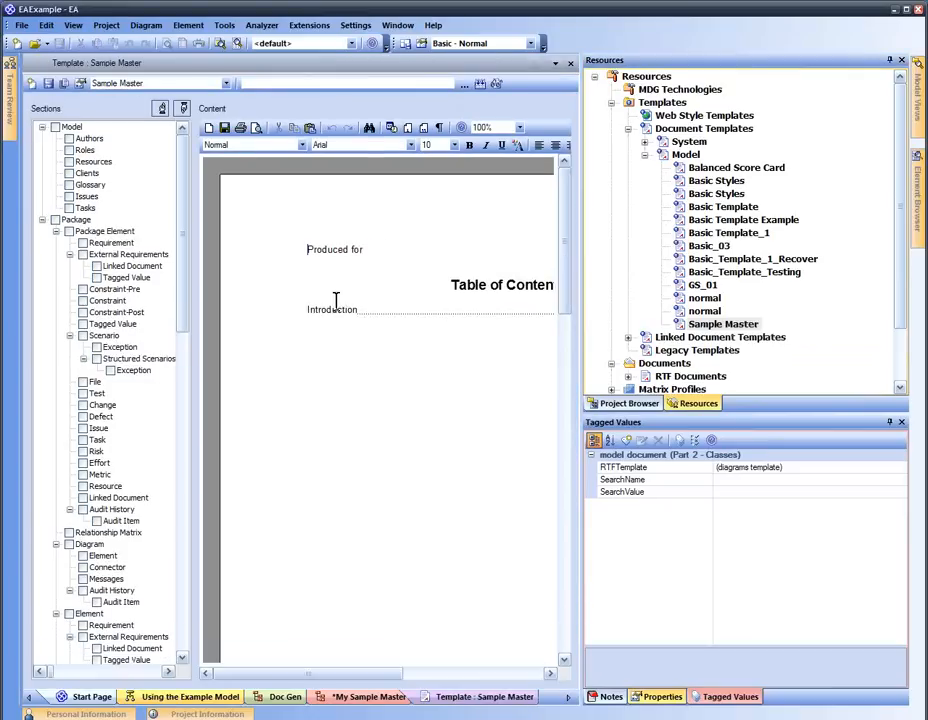
Insert the MY_COMPANY project constant after 'Produced for' in the template
right_click(378, 250)
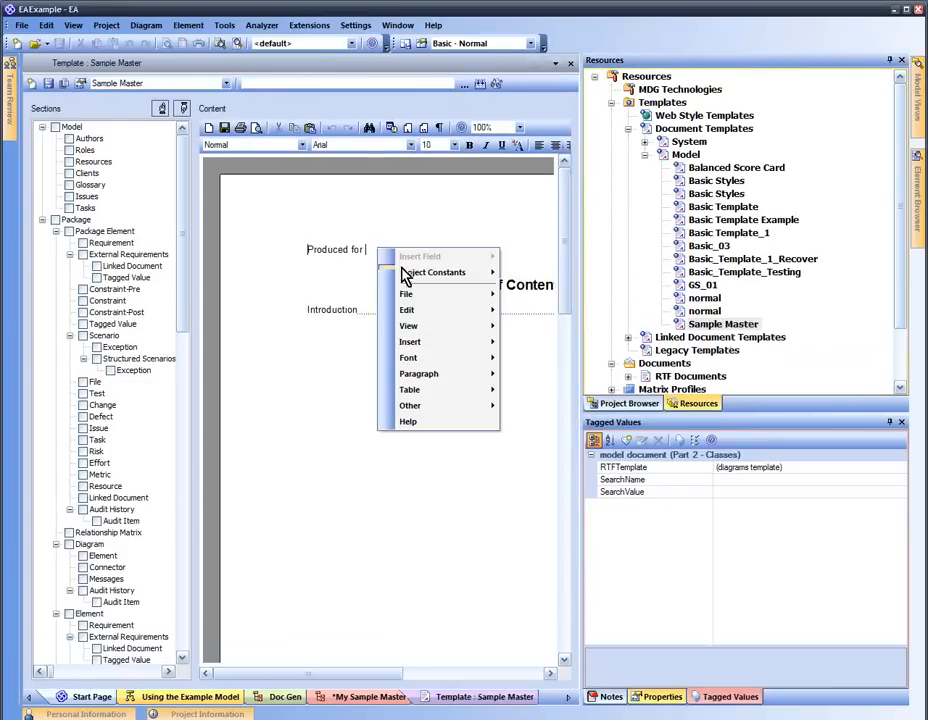
click(514, 274)
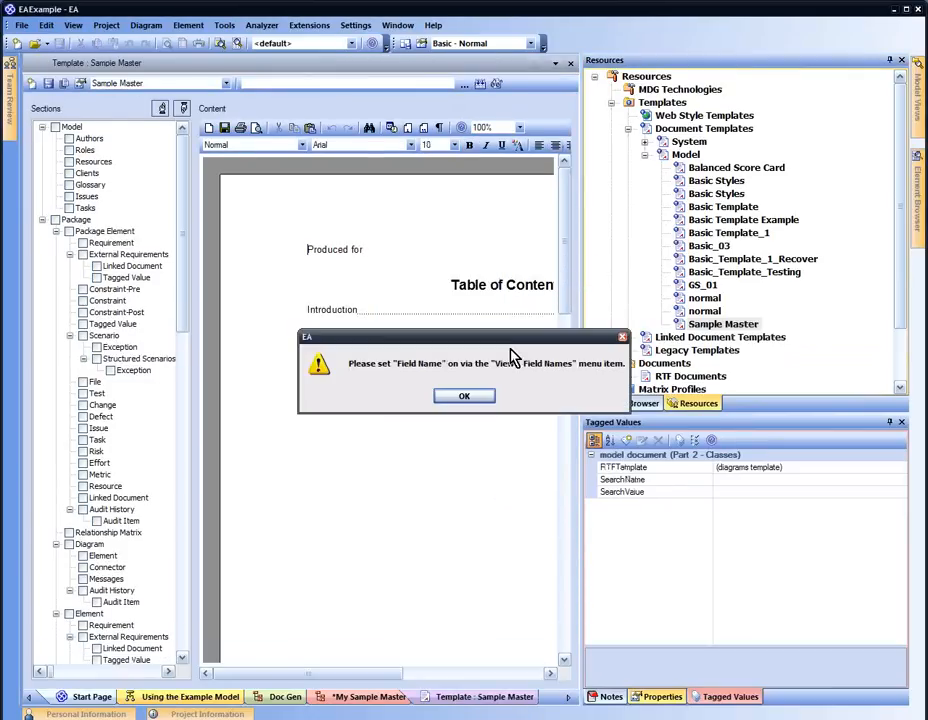
click(467, 396)
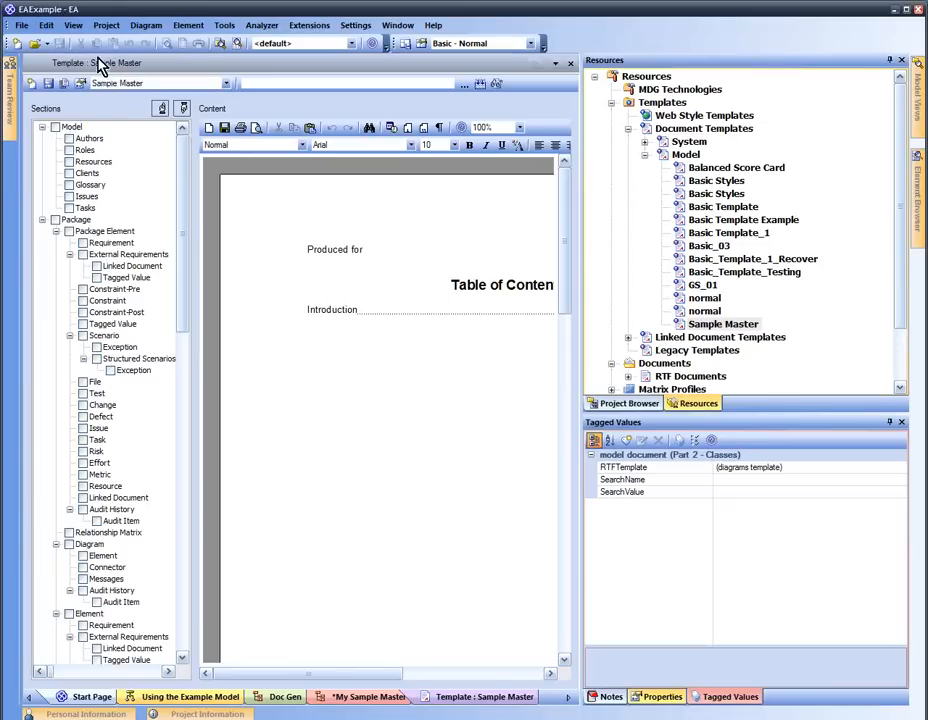
click(73, 25)
click(352, 209)
right_click(350, 205)
mouse_move(380, 280)
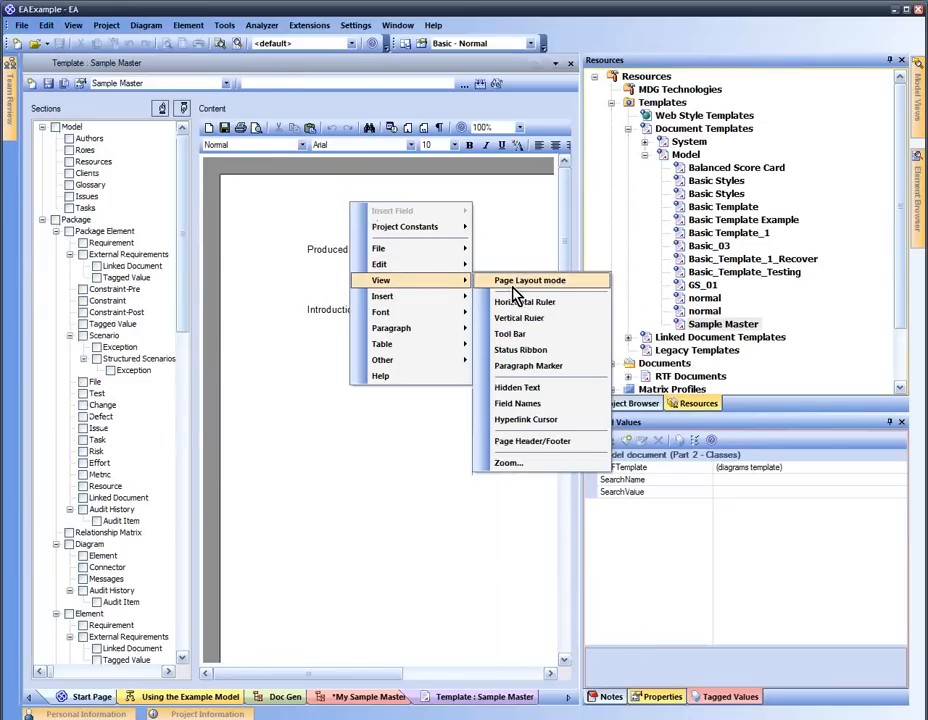
click(555, 387)
right_click(388, 254)
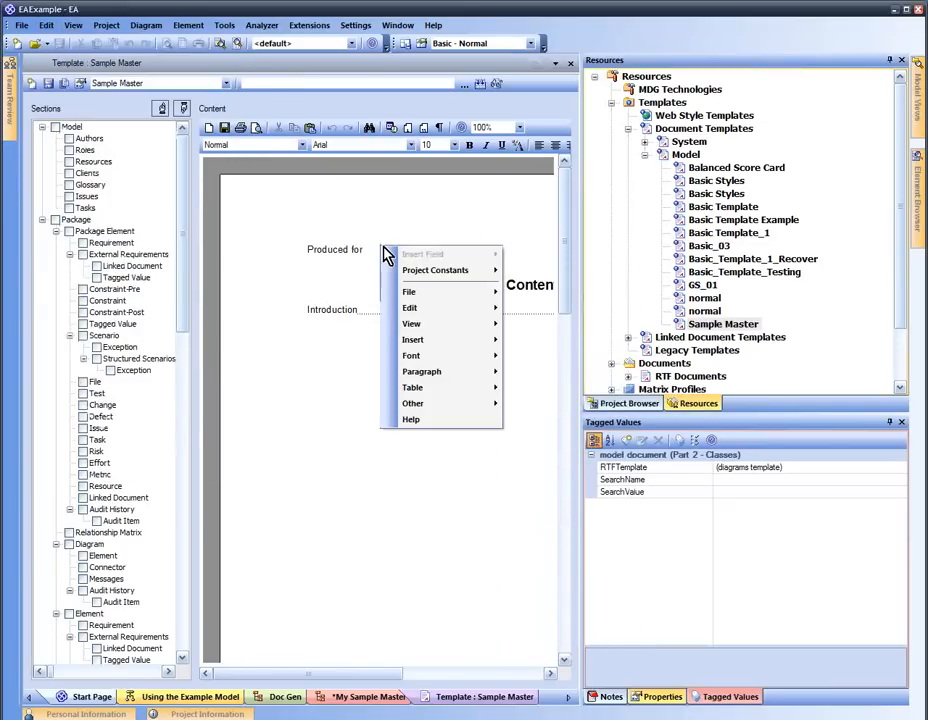
mouse_move(432, 270)
click(538, 271)
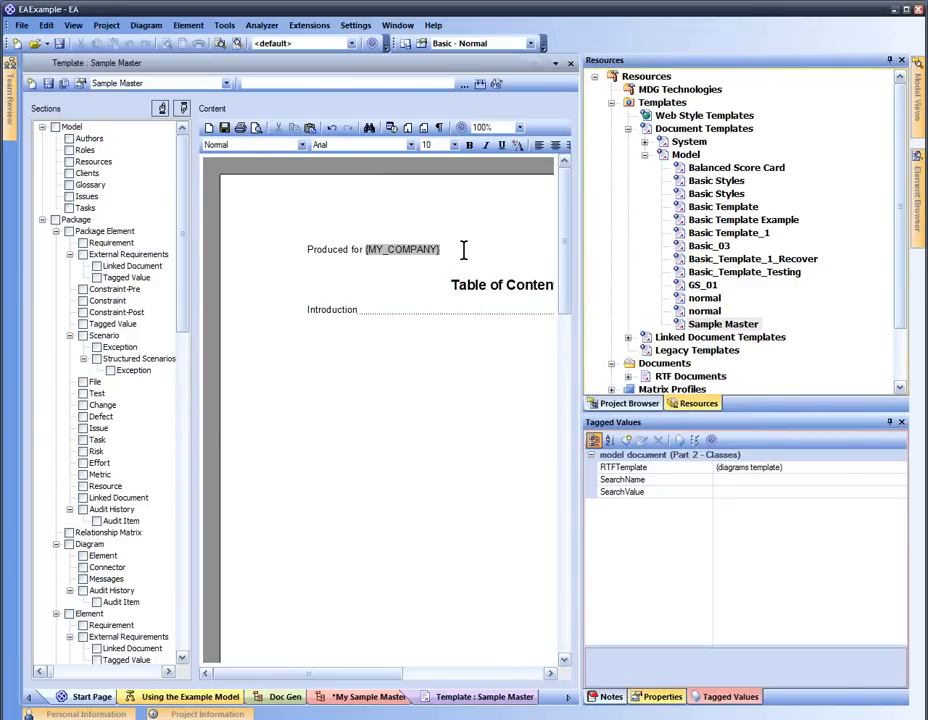
key(Return)
Add a 'Product' label line holding the MY_PRODUCT constant, then close the template editor
text(Product label)
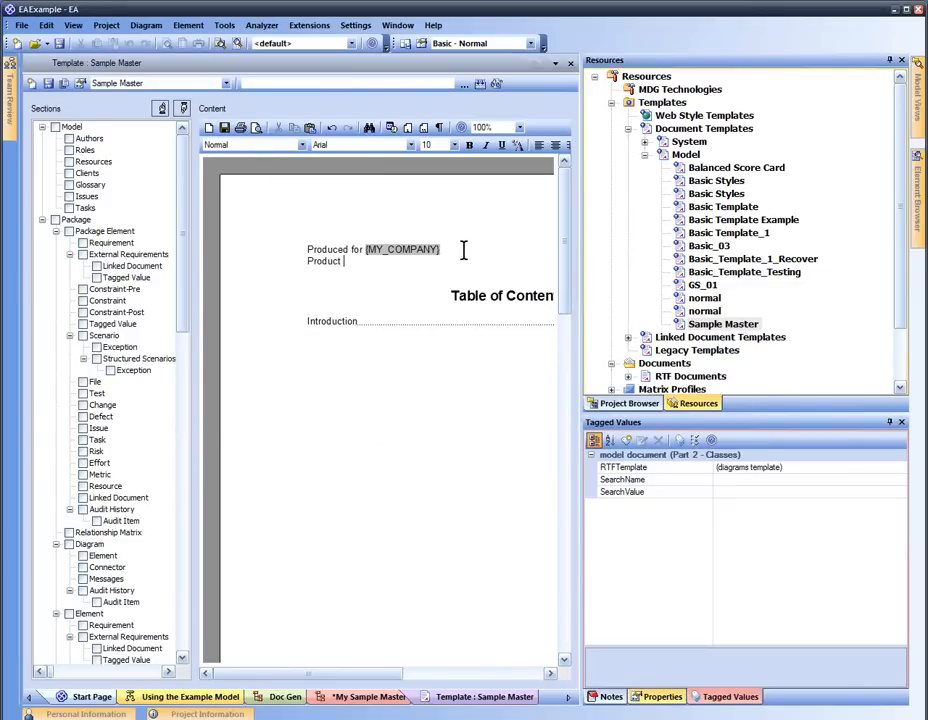
right_click(385, 260)
mouse_move(435, 283)
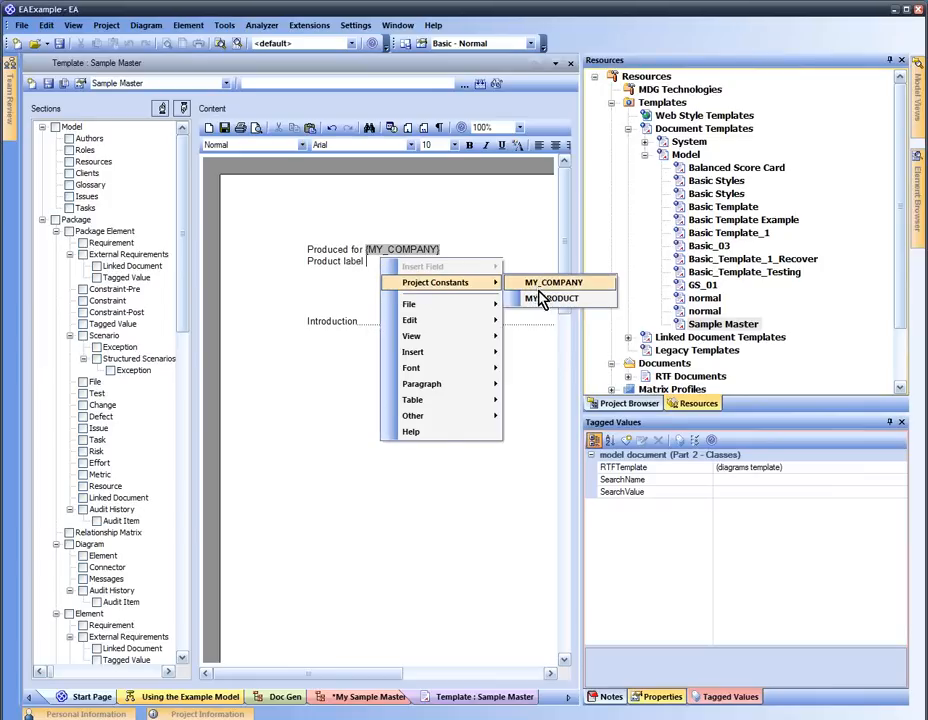
click(536, 298)
key(Return)
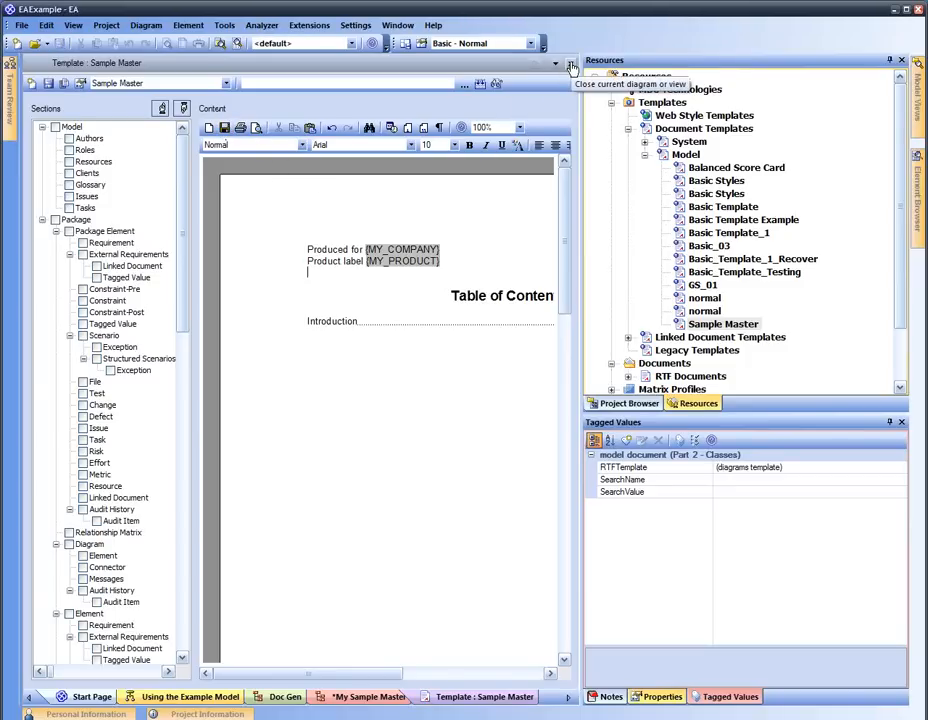
click(572, 66)
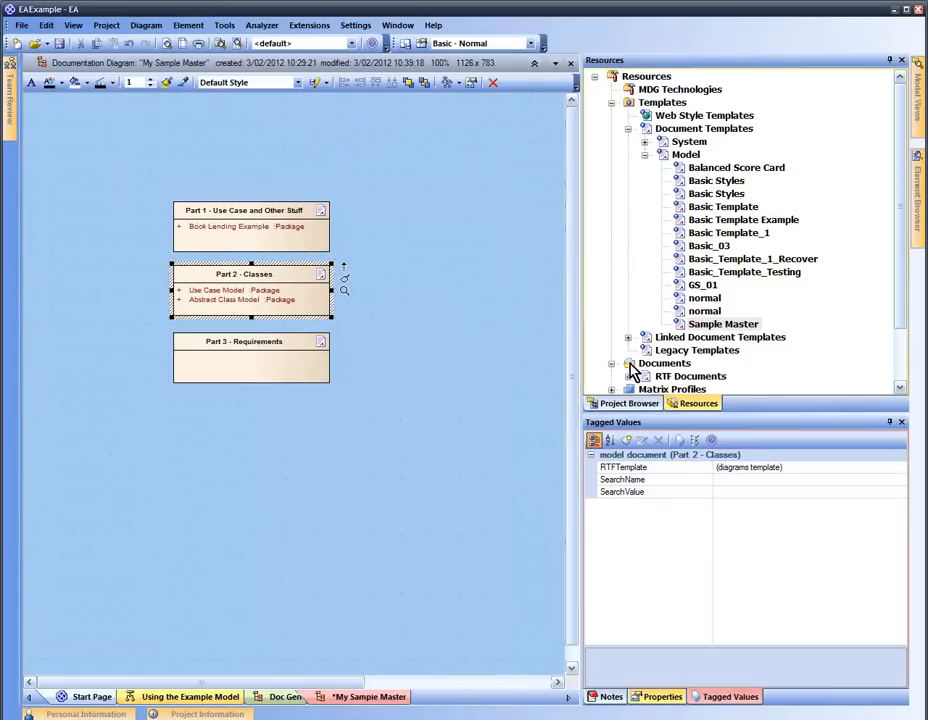
Generate the All of my spec RTF document from My Sample Master and acknowledge its creation
click(671, 376)
click(629, 376)
scroll(680, 344, down, 2)
click(676, 312)
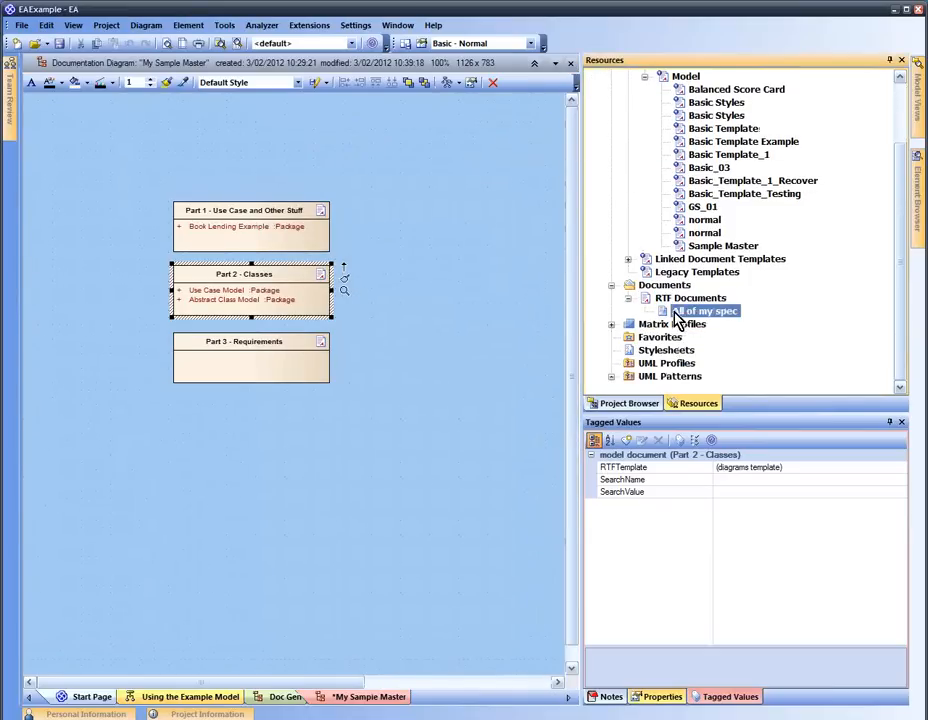
right_click(676, 313)
click(728, 332)
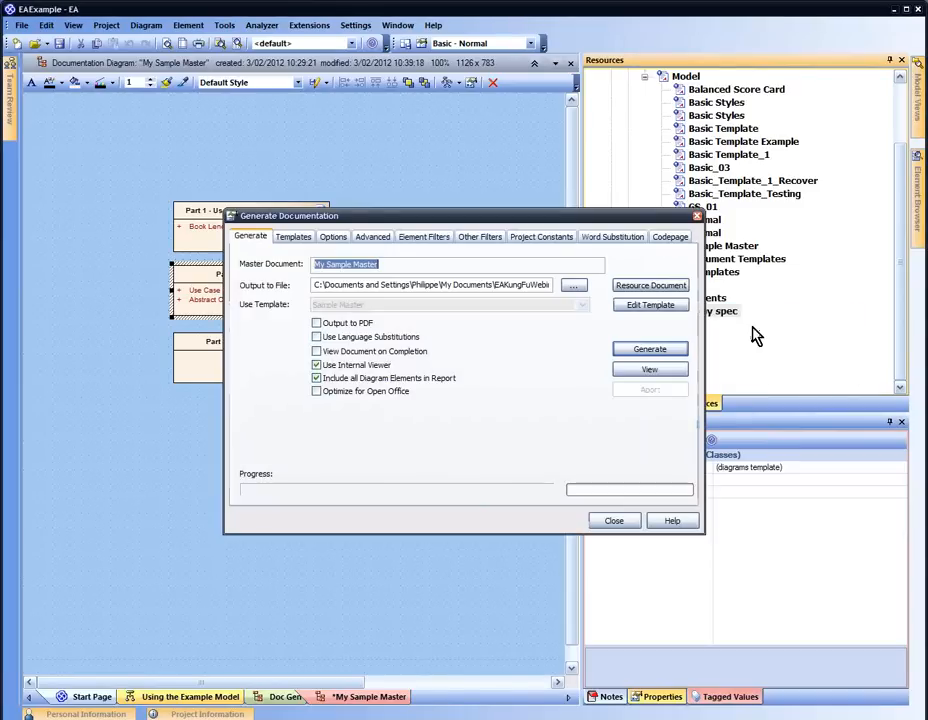
click(668, 351)
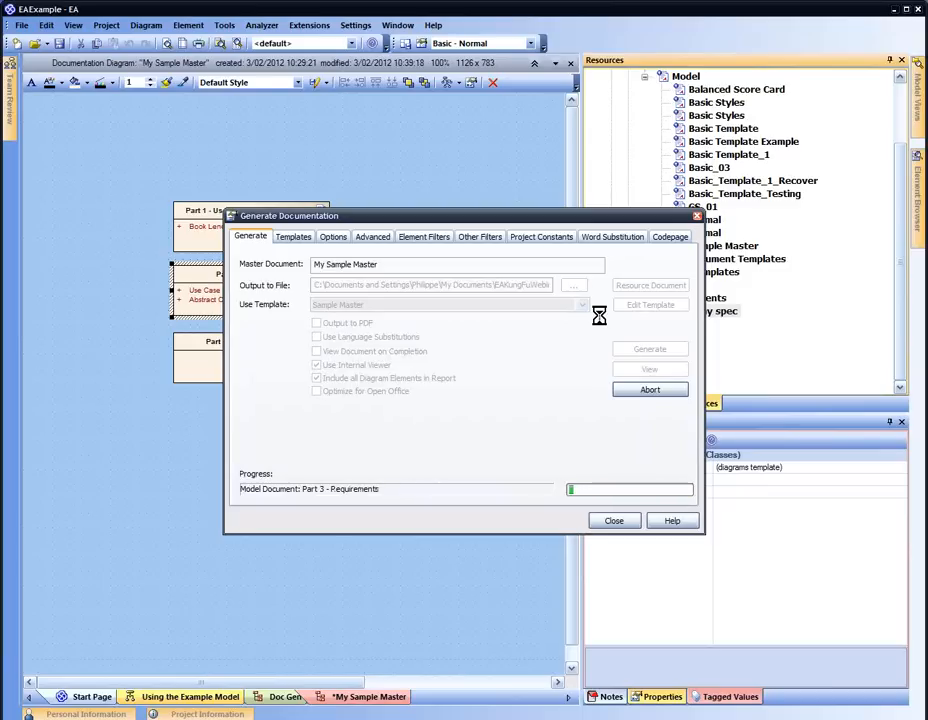
click(493, 393)
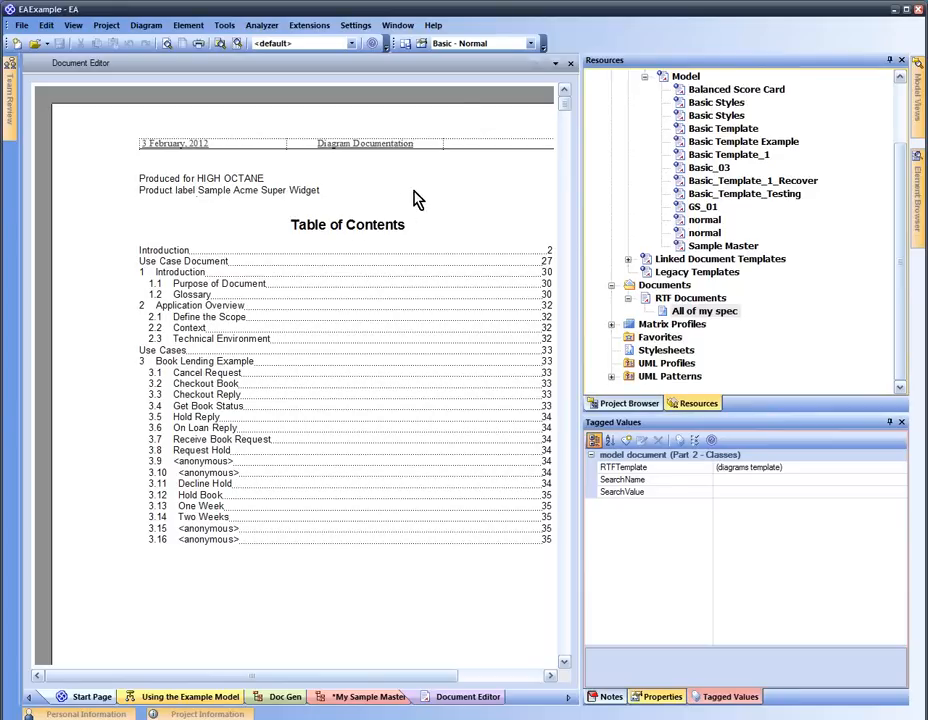
Close the generated document and switch to the Project Browser tree
click(570, 65)
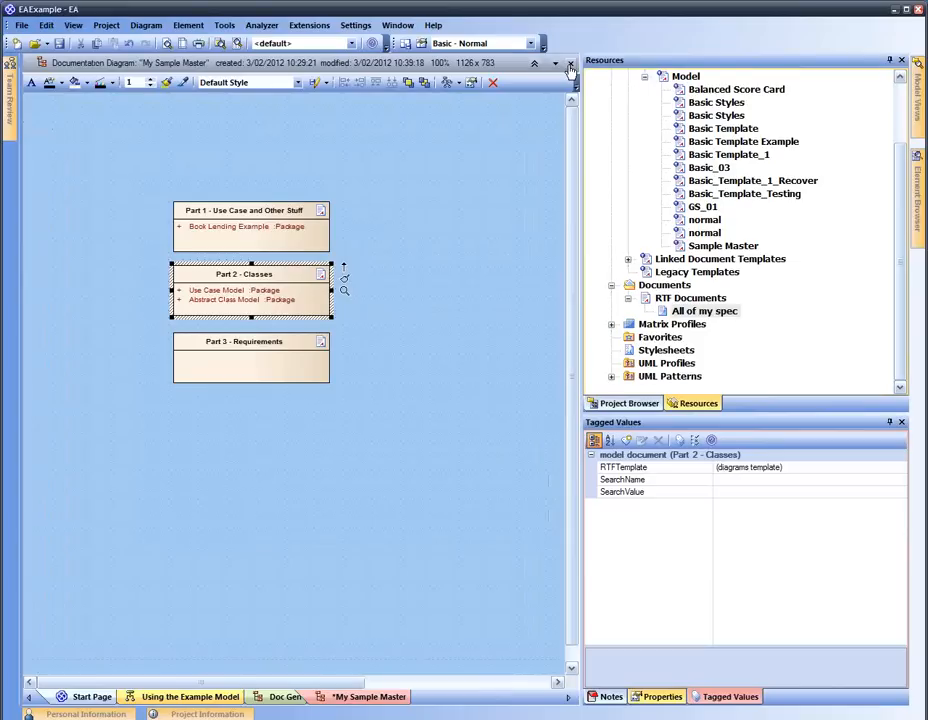
click(356, 431)
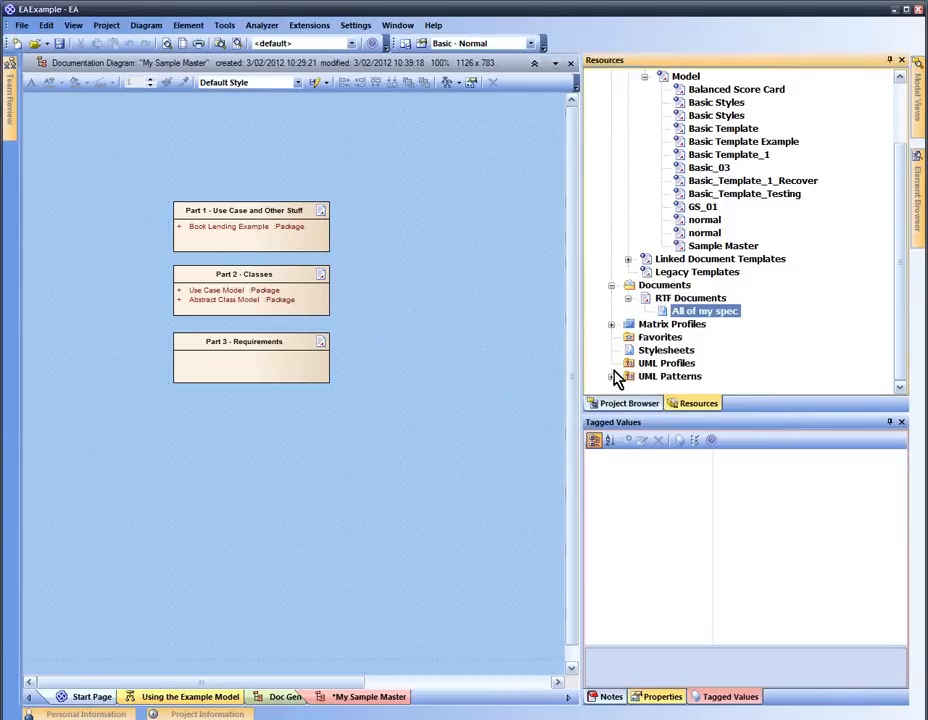
click(628, 404)
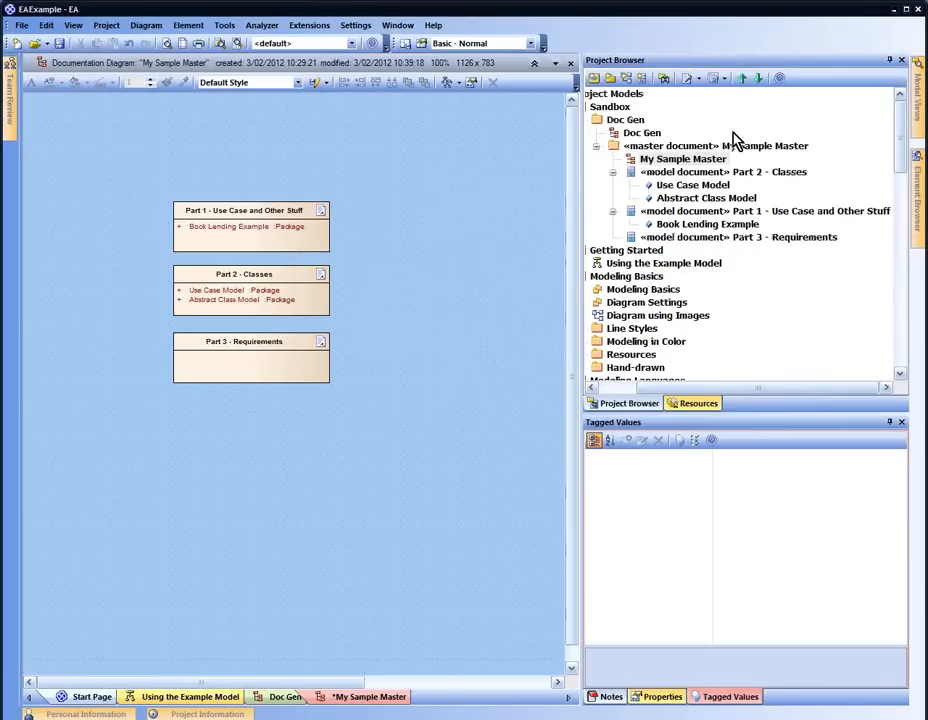
Collapse Doc Gen and create a new package named Home under Sandbox
click(590, 387)
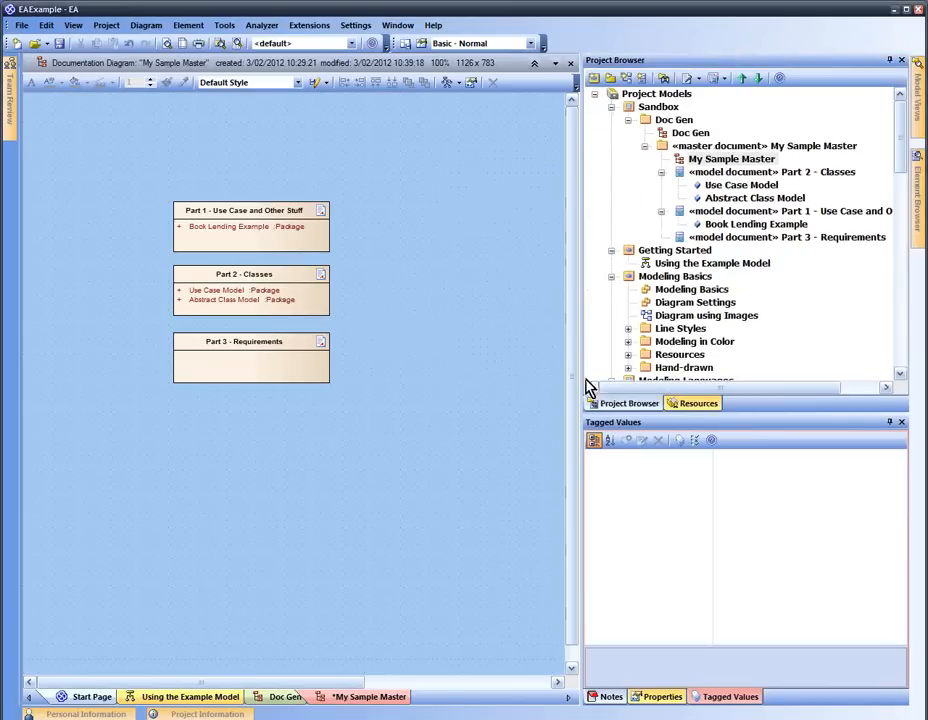
click(644, 146)
click(628, 119)
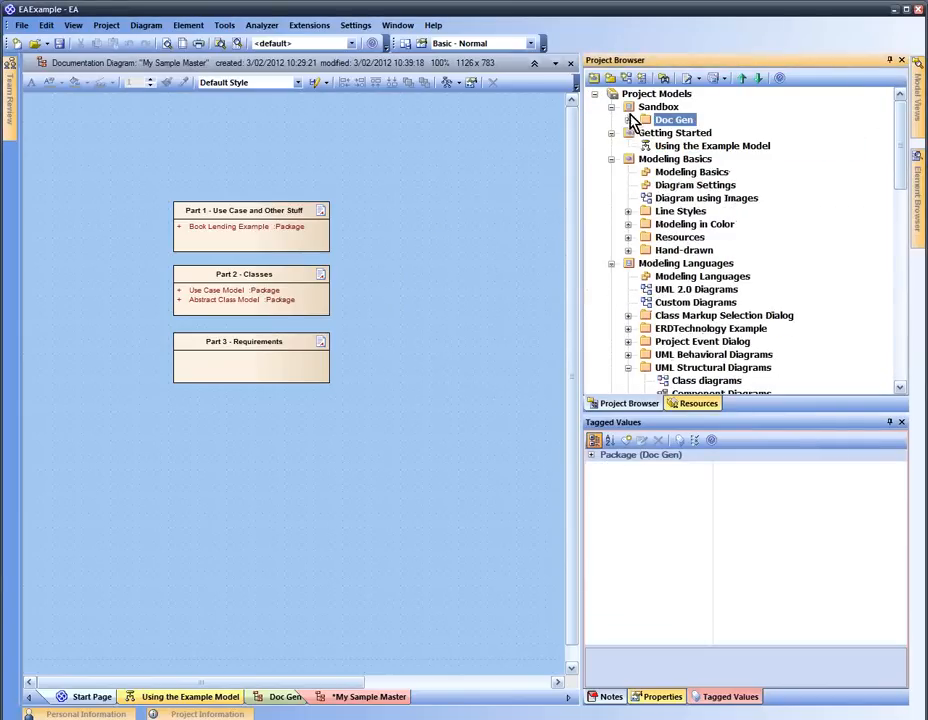
click(655, 107)
click(609, 78)
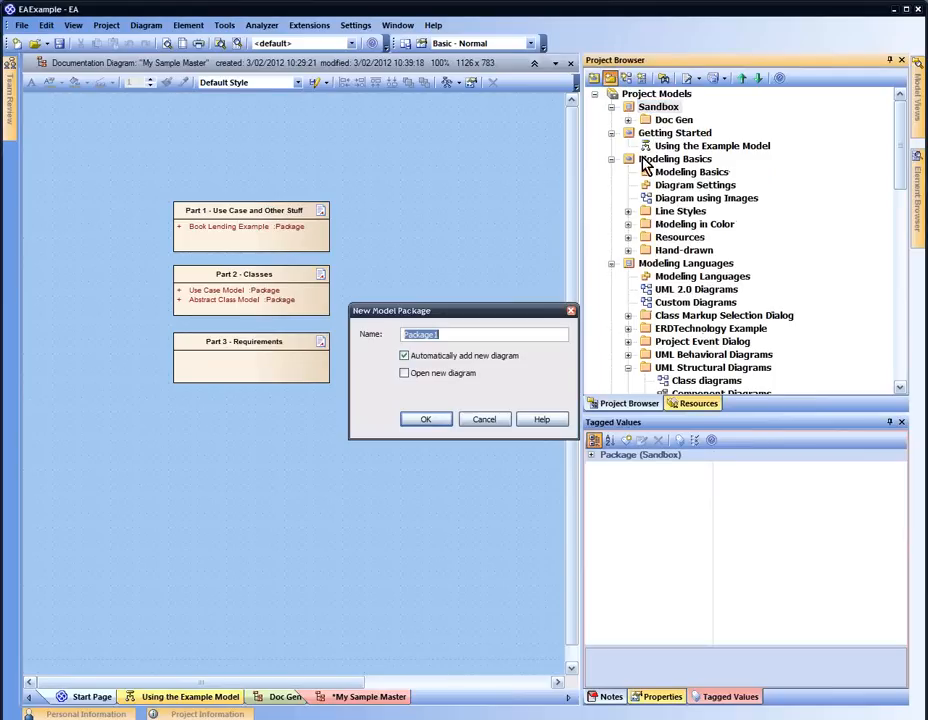
text(Home)
key(Return)
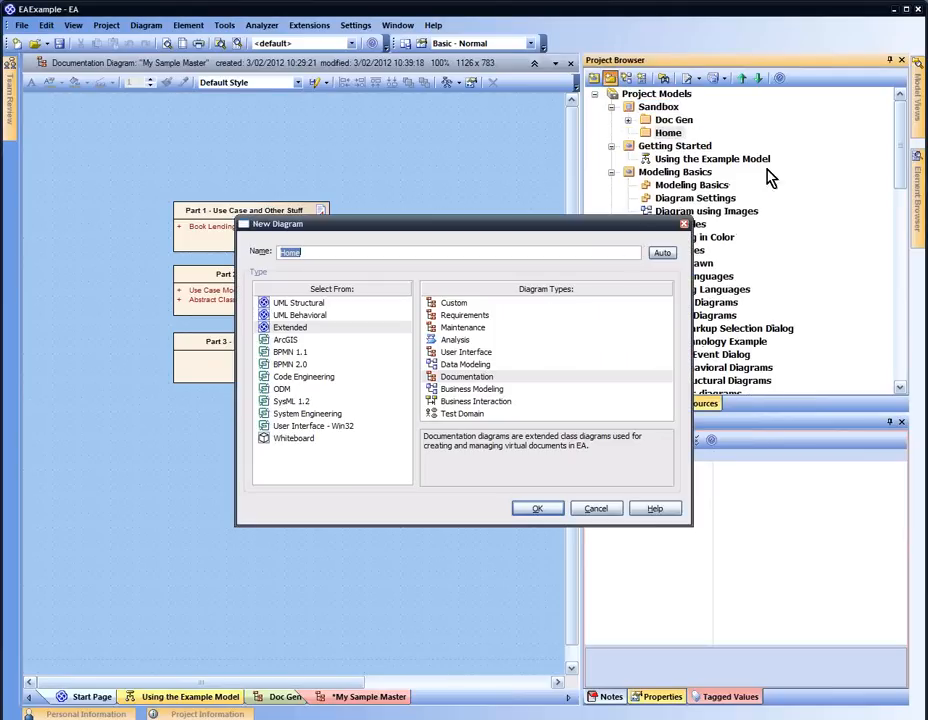
Create an Extended > Custom diagram named Home in the package
click(352, 327)
click(455, 303)
click(538, 510)
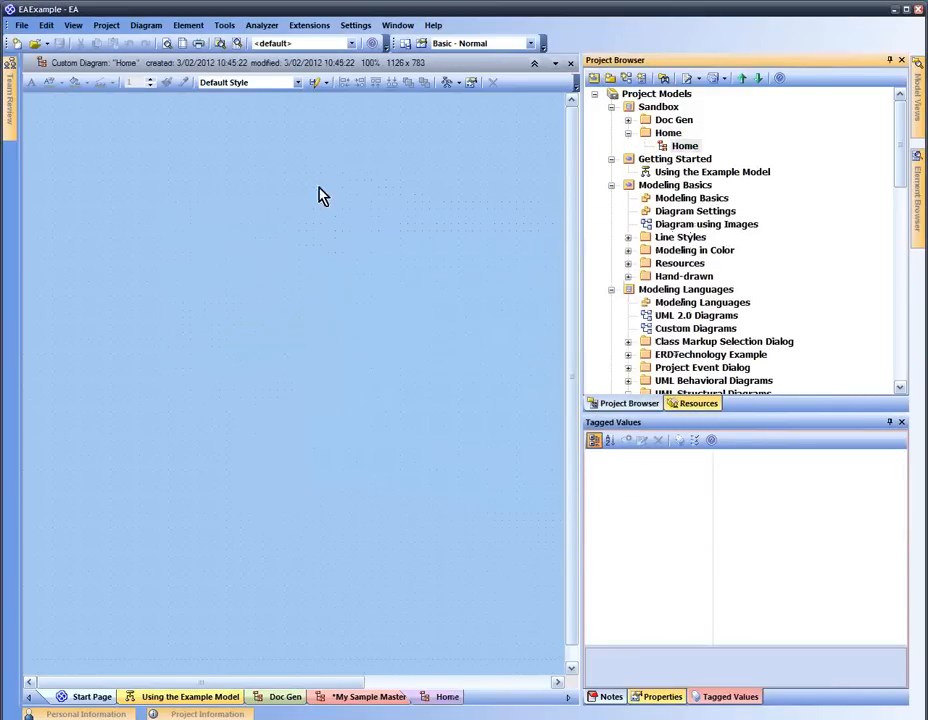
click(311, 166)
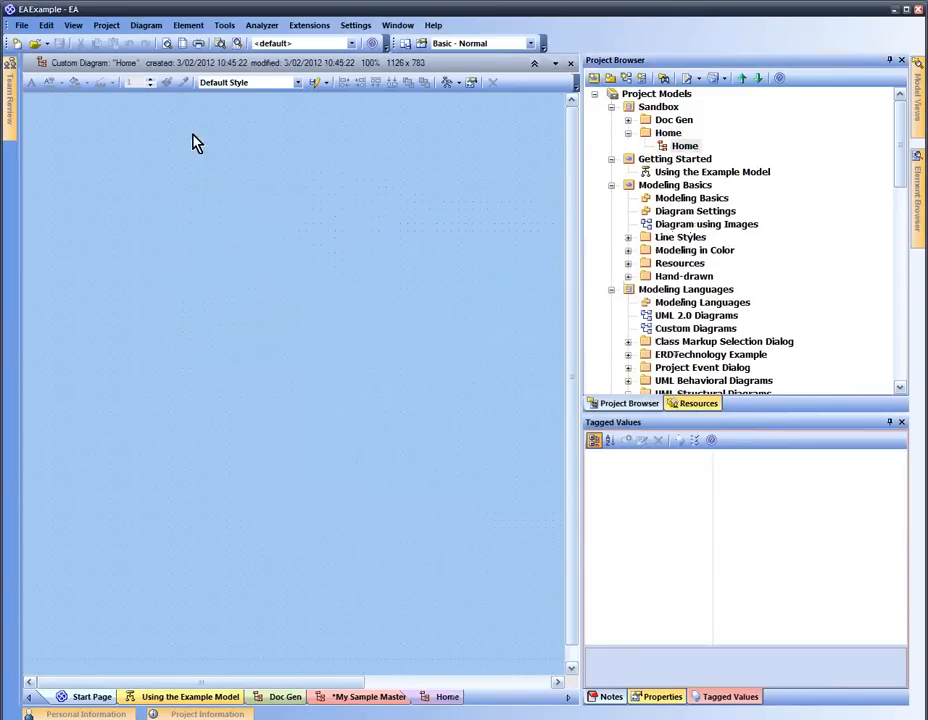
Set the Home diagram as the model default via Diagram > Advanced > Make Model Default
click(146, 26)
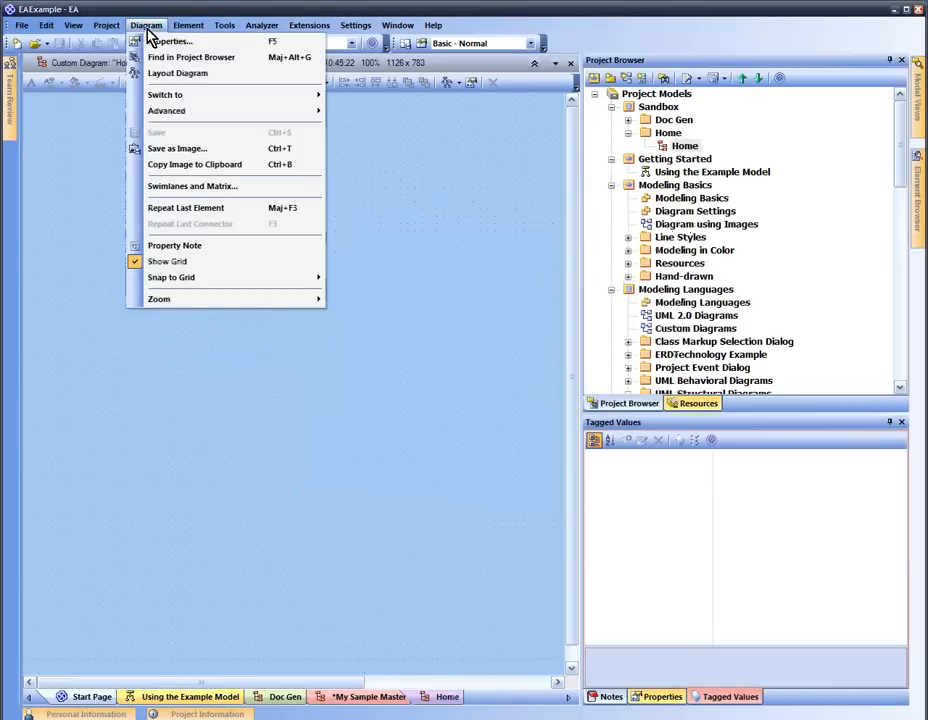
mouse_move(203, 117)
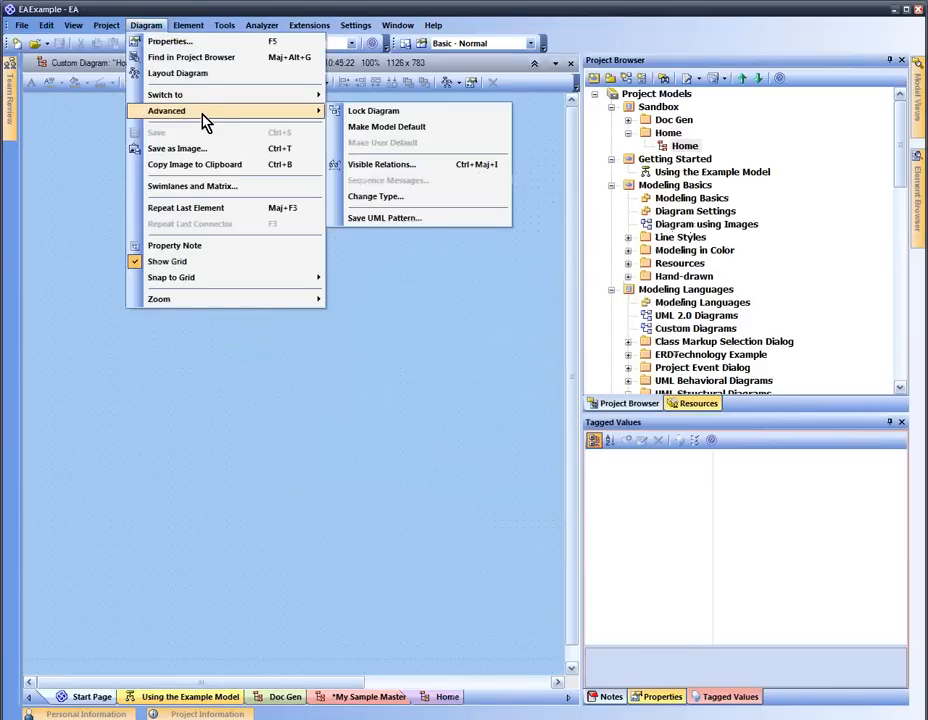
click(386, 127)
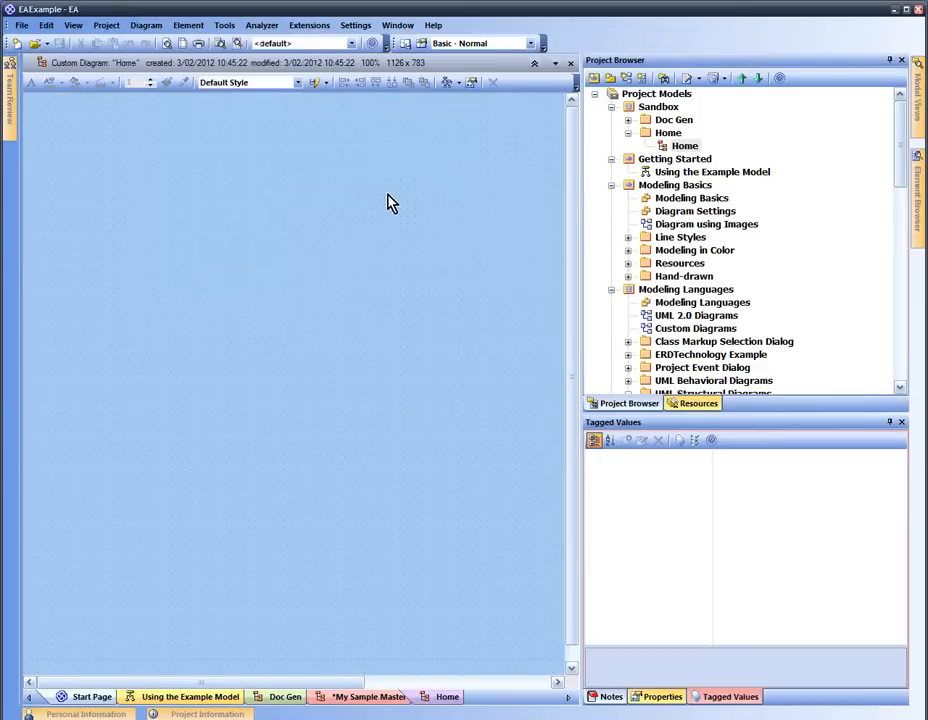
click(683, 150)
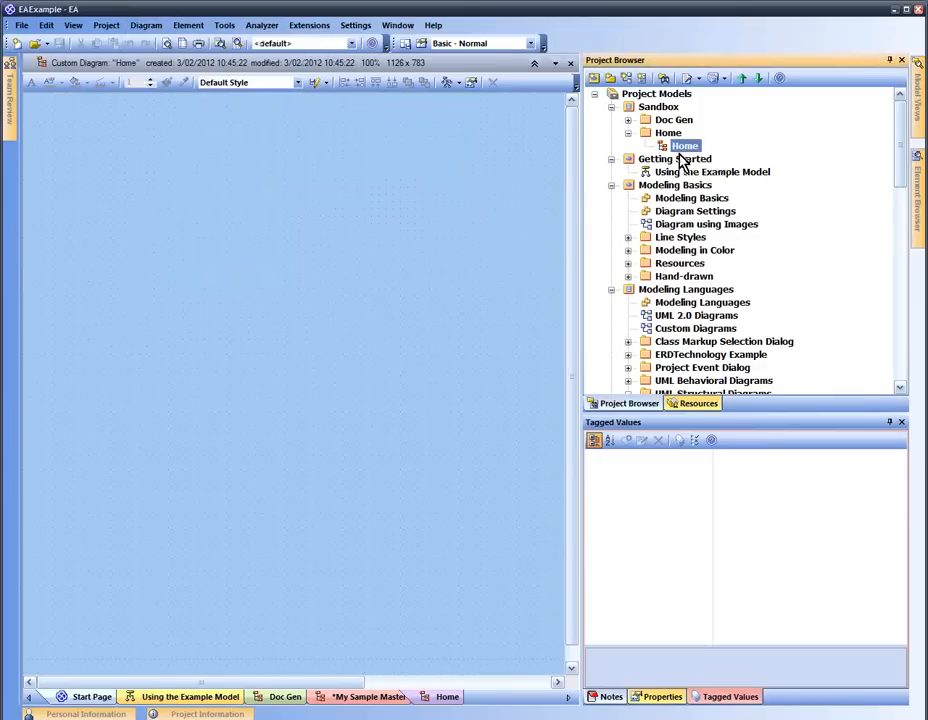
click(213, 270)
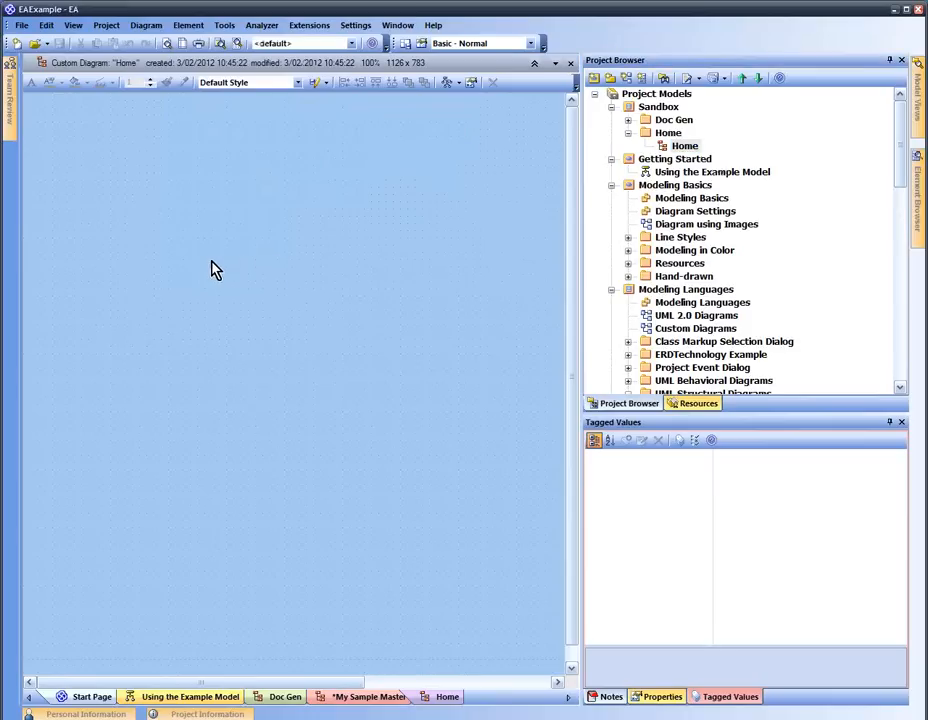
Add a Boundary element named Sample to the Home diagram
double_click(187, 186)
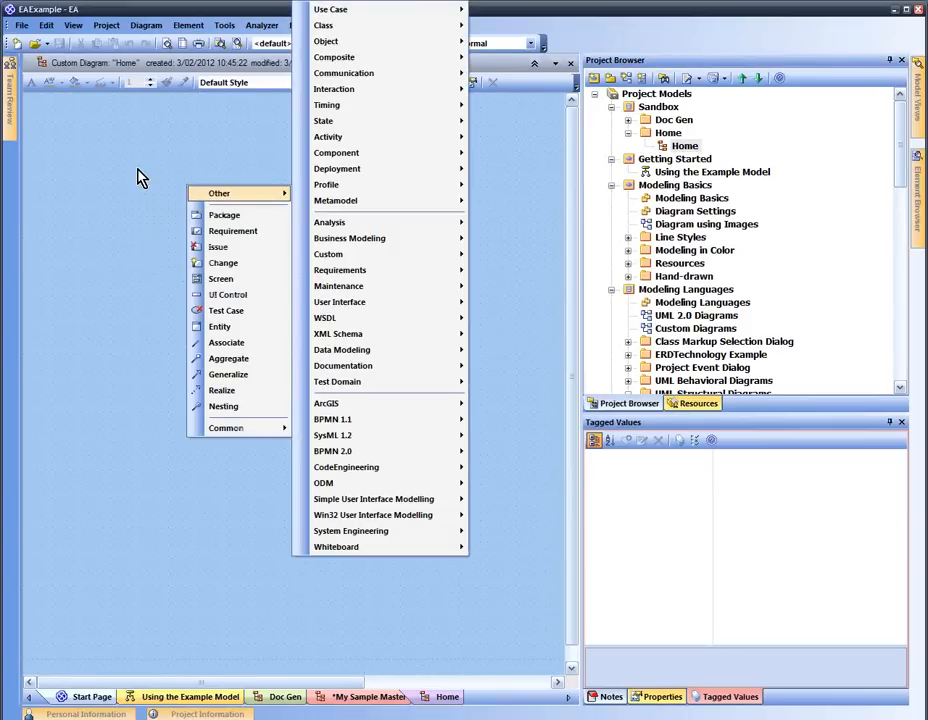
click(138, 170)
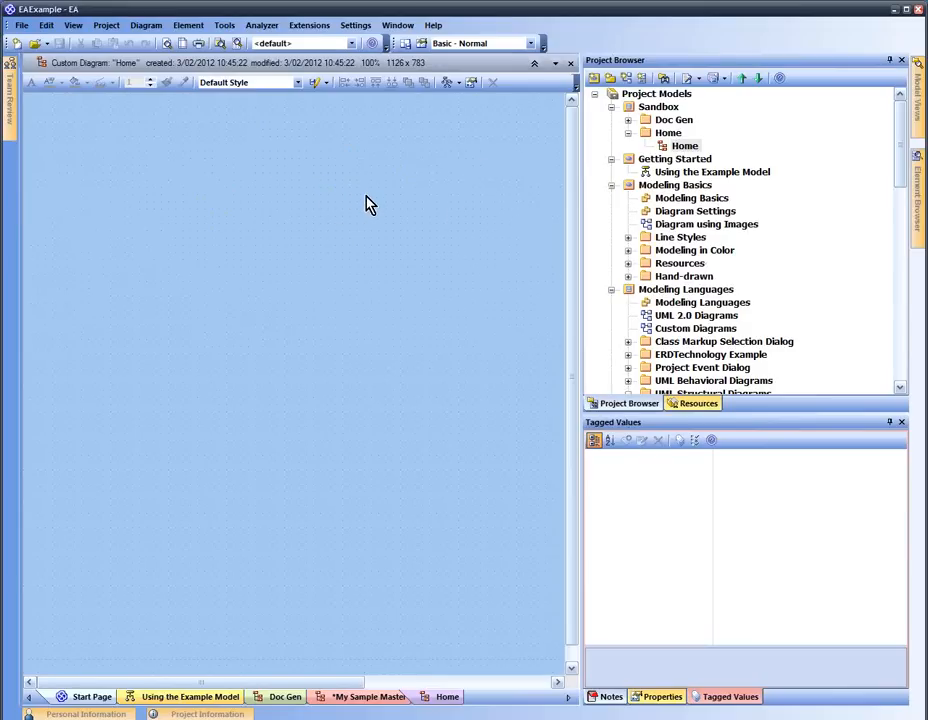
key(space)
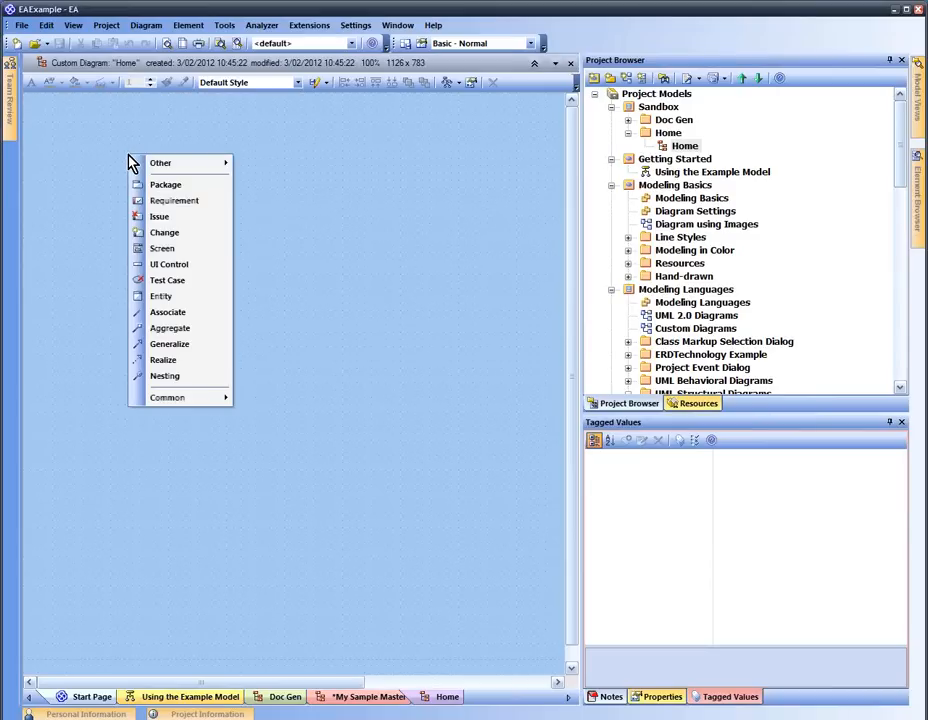
mouse_move(140, 166)
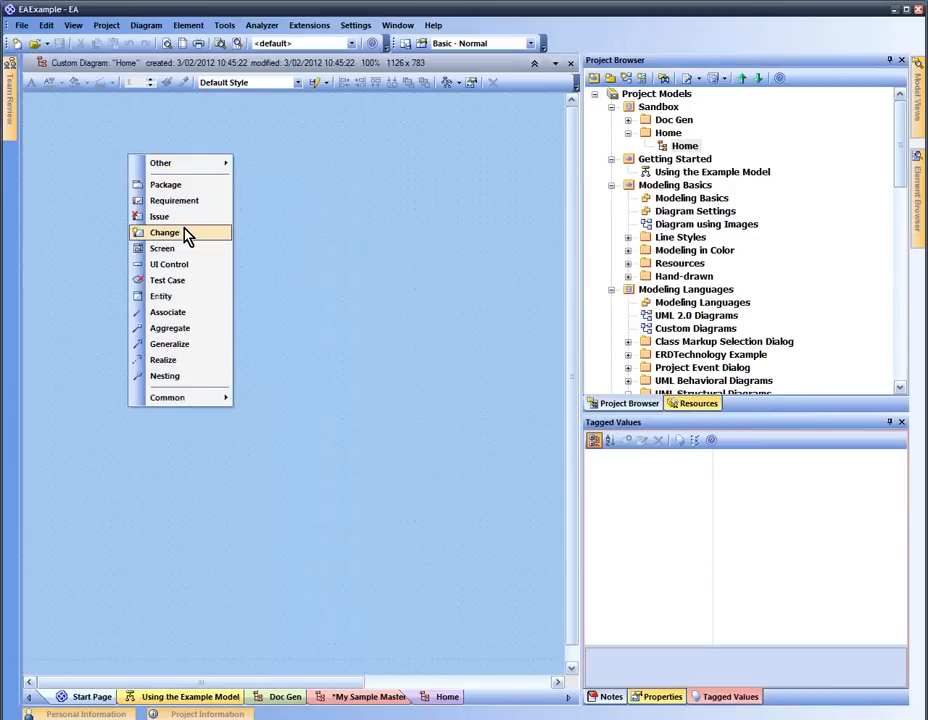
mouse_move(212, 401)
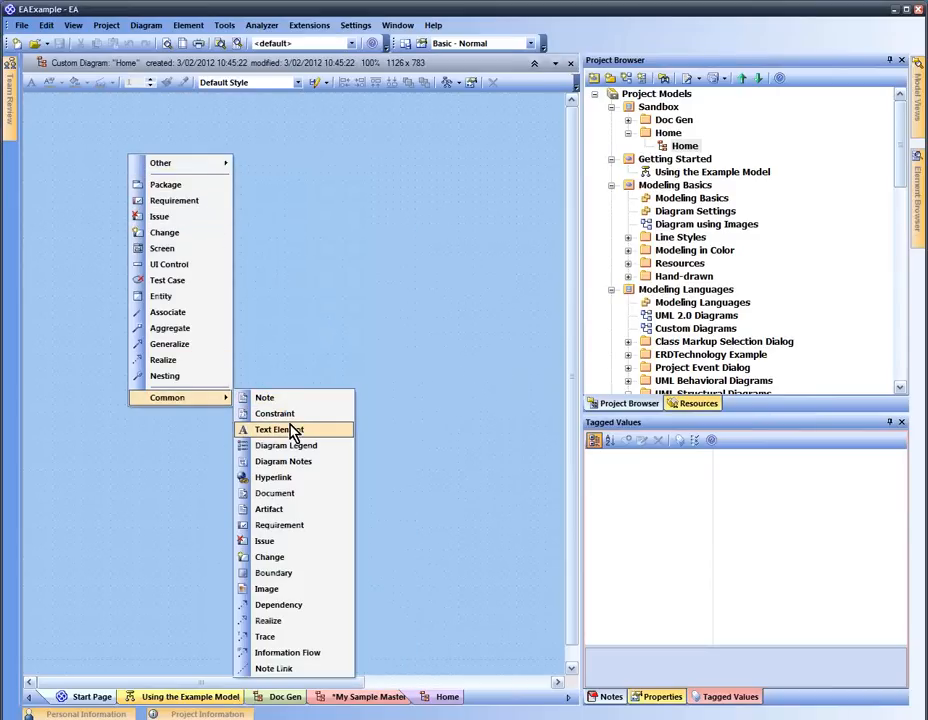
mouse_move(190, 168)
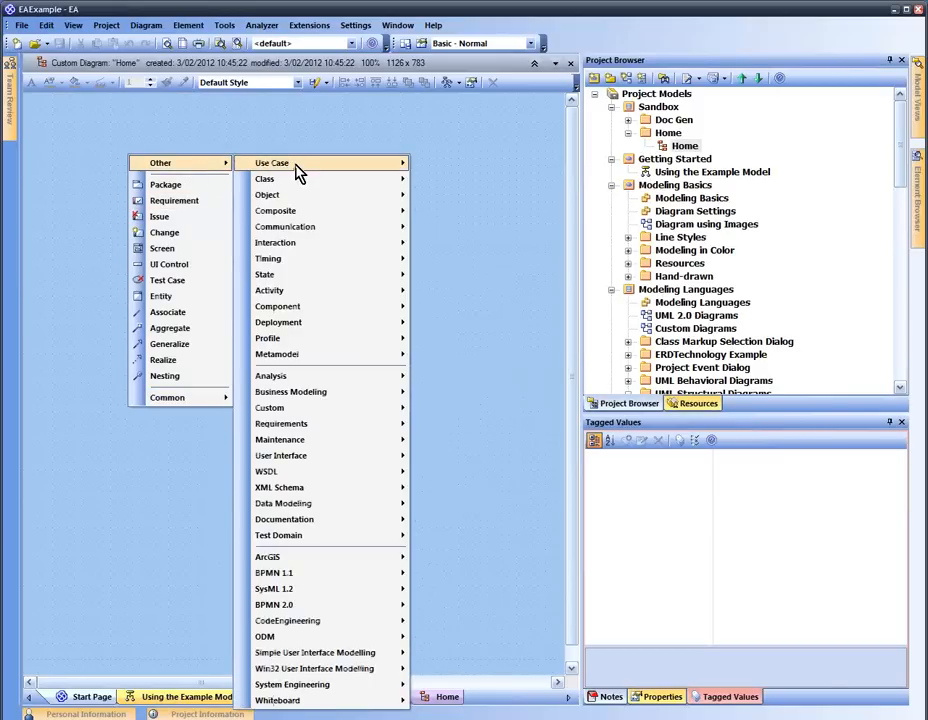
mouse_move(300, 170)
click(470, 266)
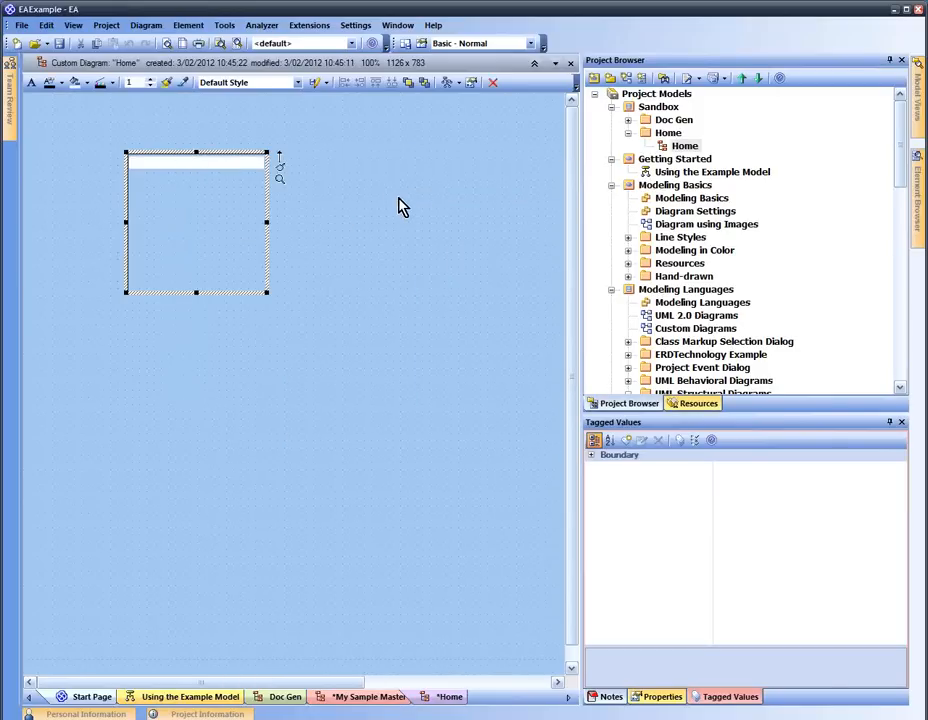
text(Sample)
click(381, 230)
Move and stretch the Sample boundary into a wide strip across the top
drag(238, 222, 299, 199)
drag(330, 272, 505, 188)
drag(371, 174, 232, 150)
drag(368, 165, 548, 163)
click(302, 261)
Place a second boundary below Sample on the left
drag(360, 537, 258, 293)
mouse_move(352, 294)
mouse_move(441, 14)
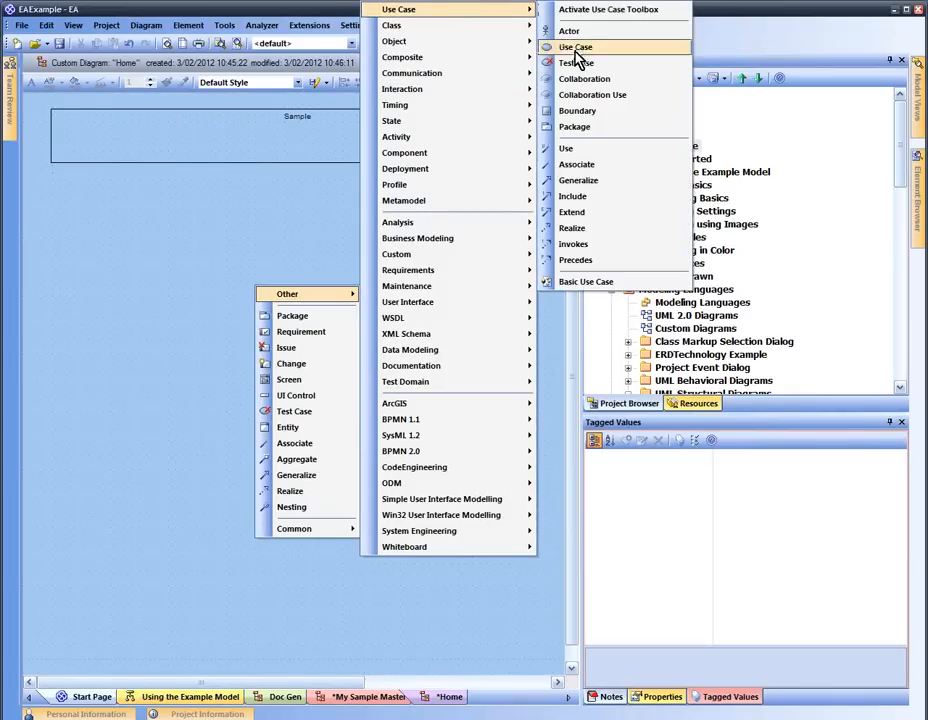
click(600, 111)
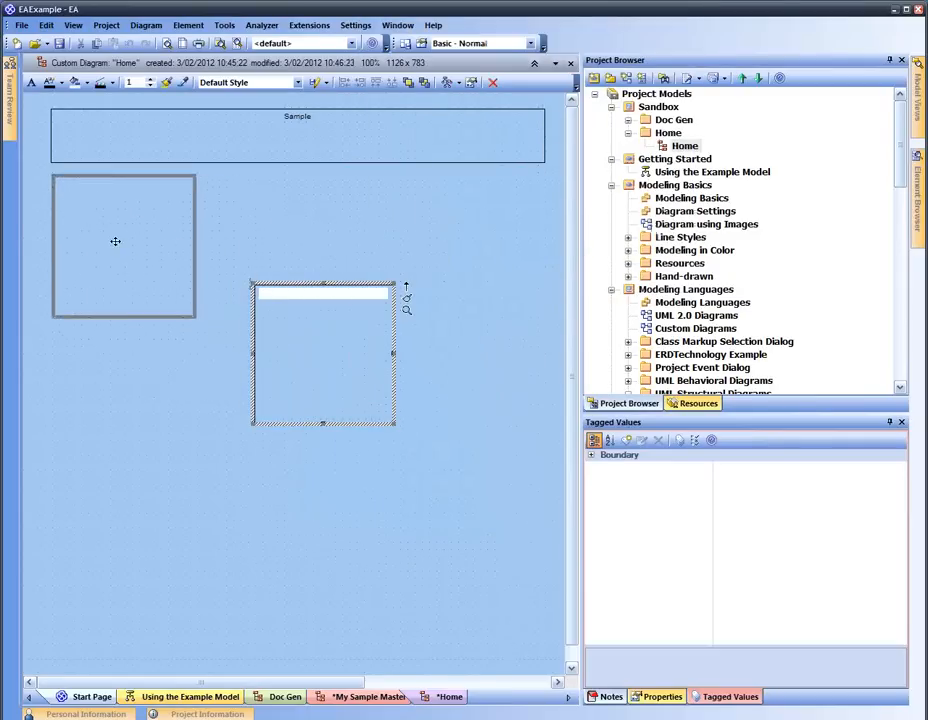
drag(127, 245, 115, 241)
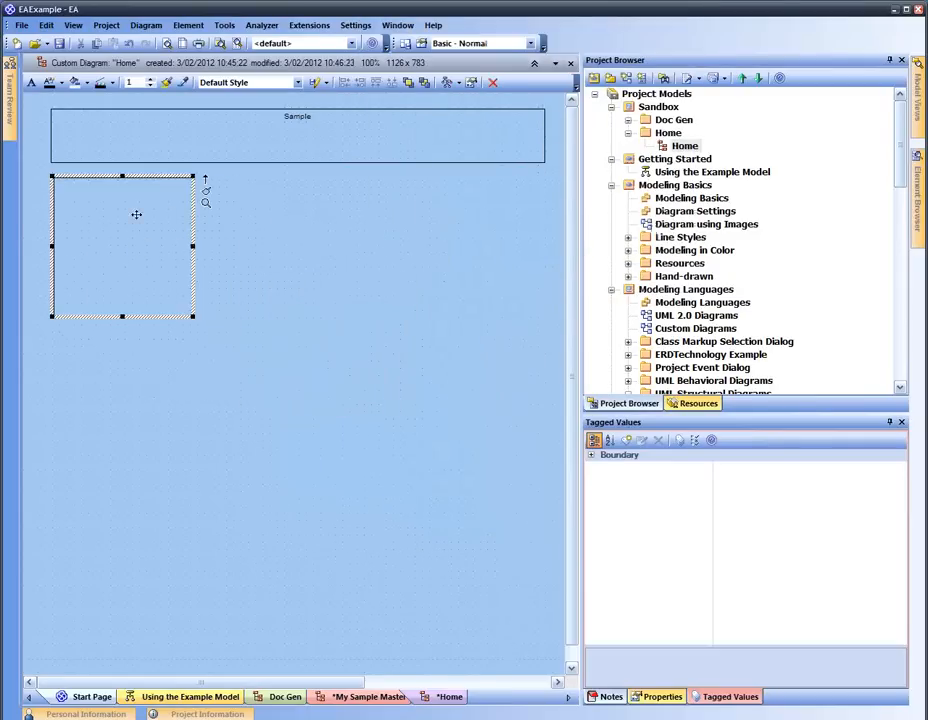
Show the UML Elements toolbar, dock it beside the main toolbar and pick its Boundary tool
right_click(580, 42)
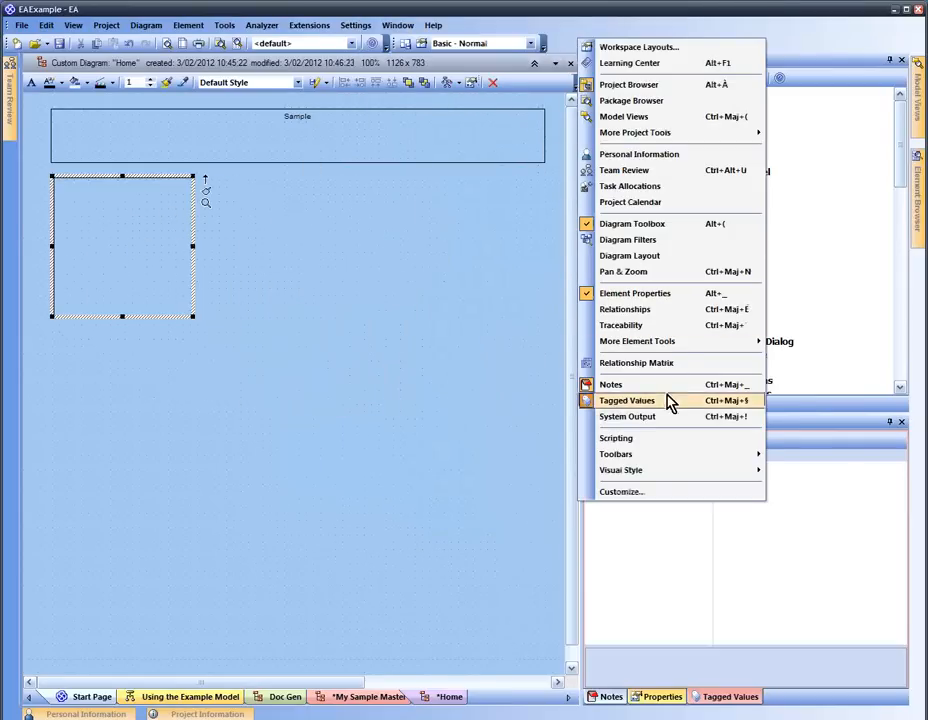
mouse_move(684, 463)
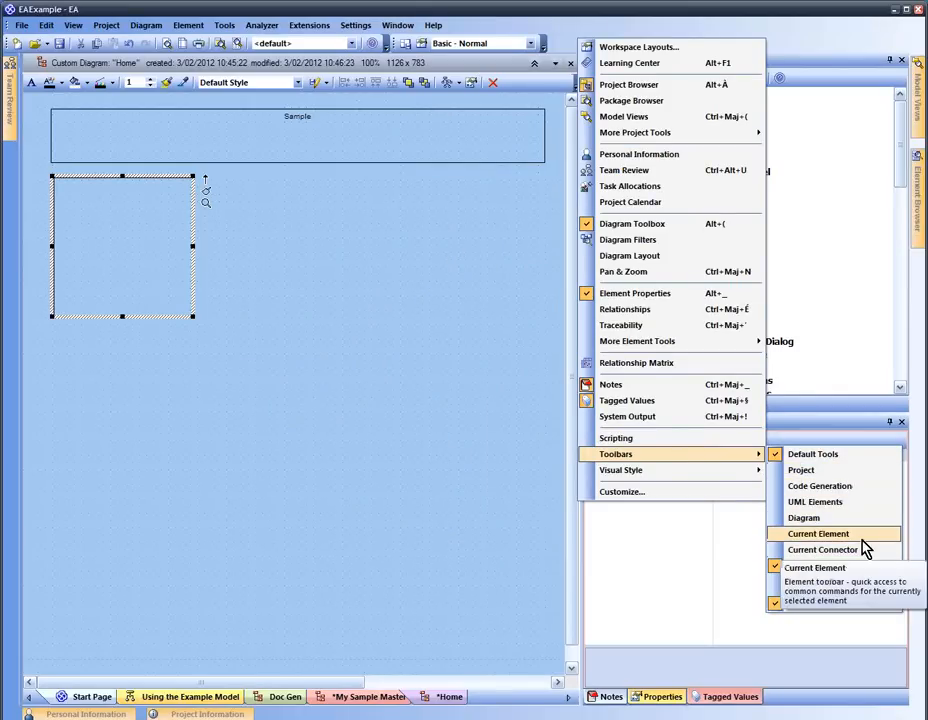
click(805, 502)
click(318, 231)
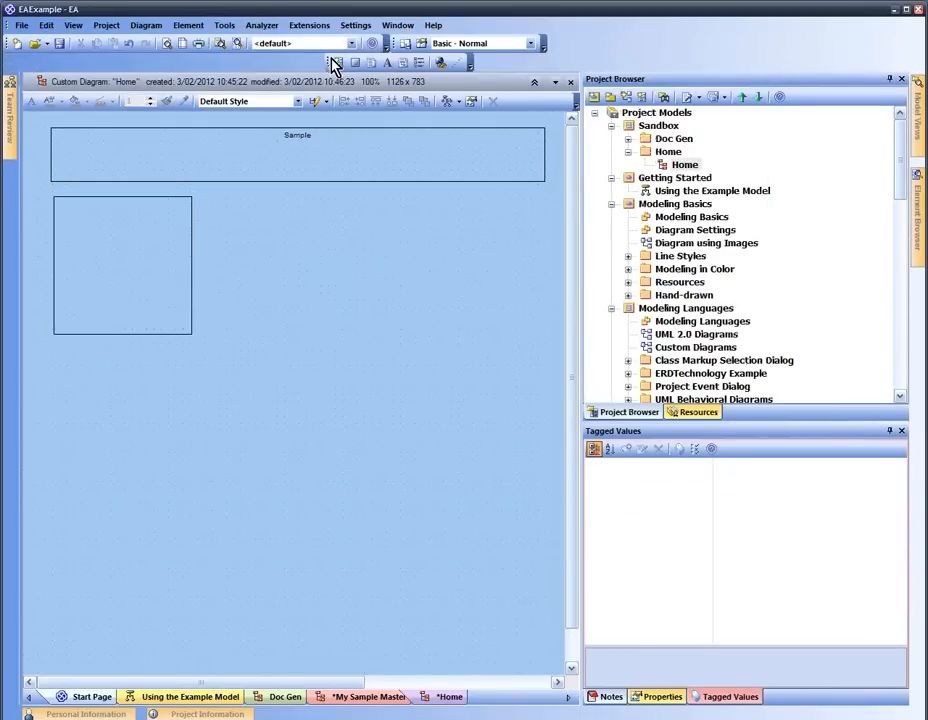
drag(333, 68, 548, 30)
click(578, 43)
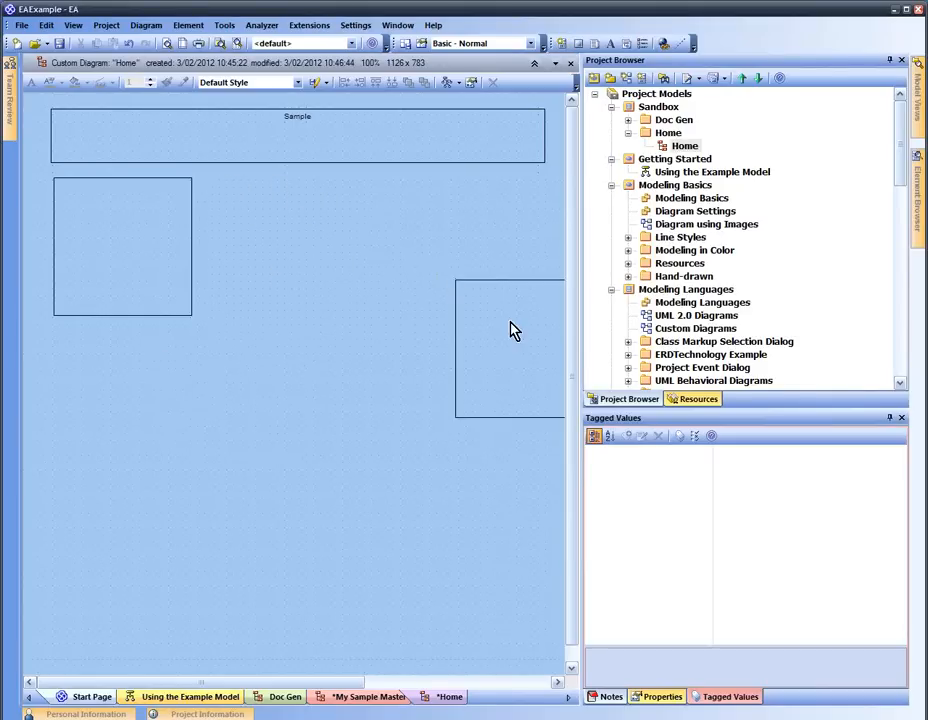
Place a third boundary and name the lower two Important docs and Key Links
click(269, 228)
click(324, 158)
click(172, 229)
key(F2)
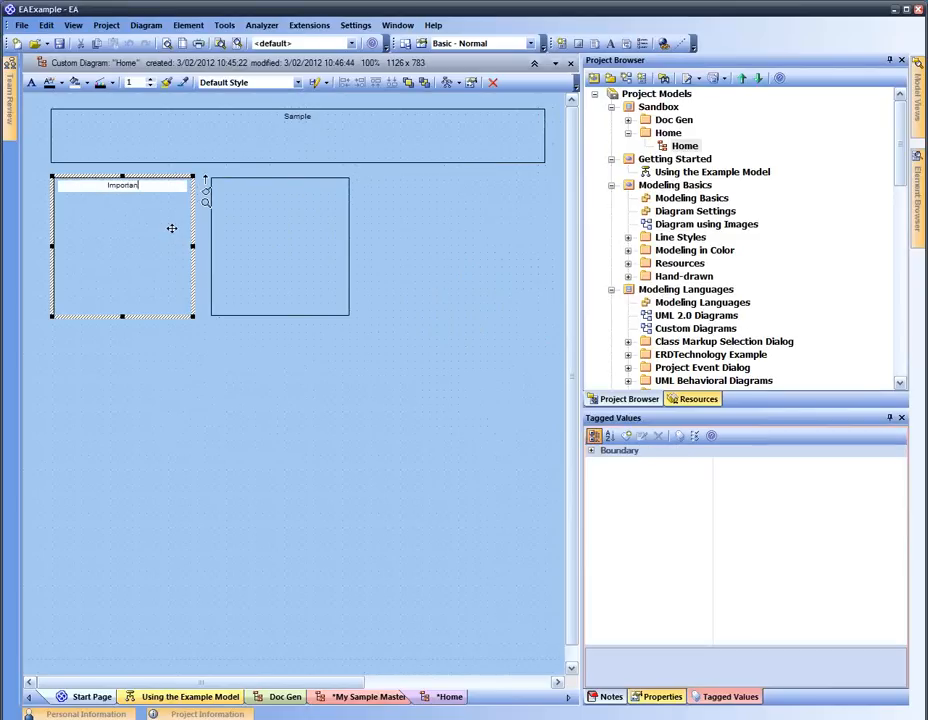
click(284, 254)
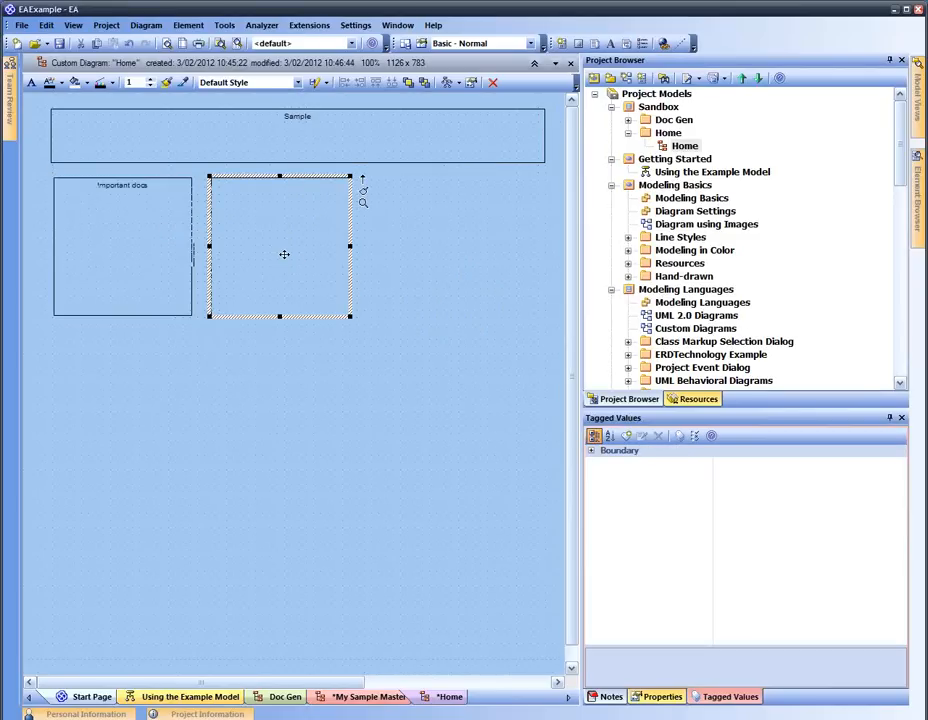
key(F2)
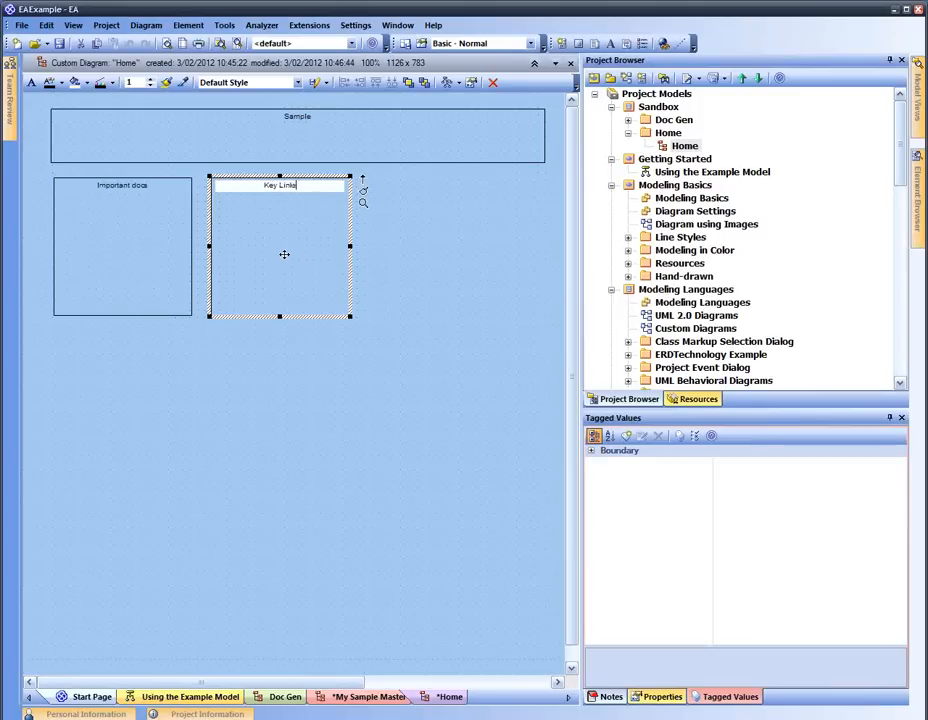
key(Return)
click(368, 251)
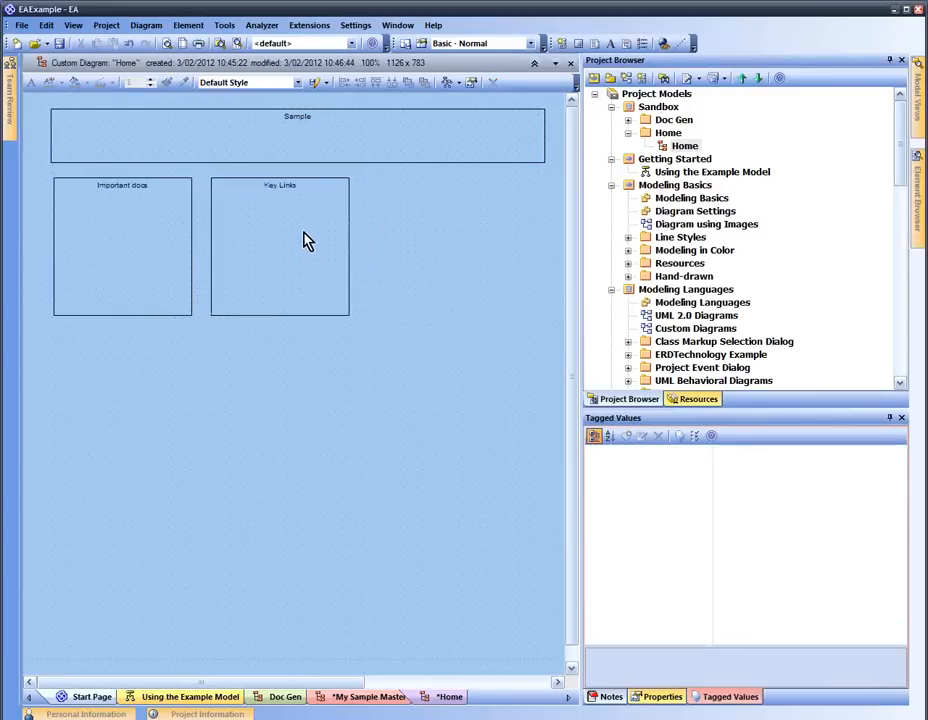
Set the border style of Sample, Important docs and Key Links to Solid
click(211, 149)
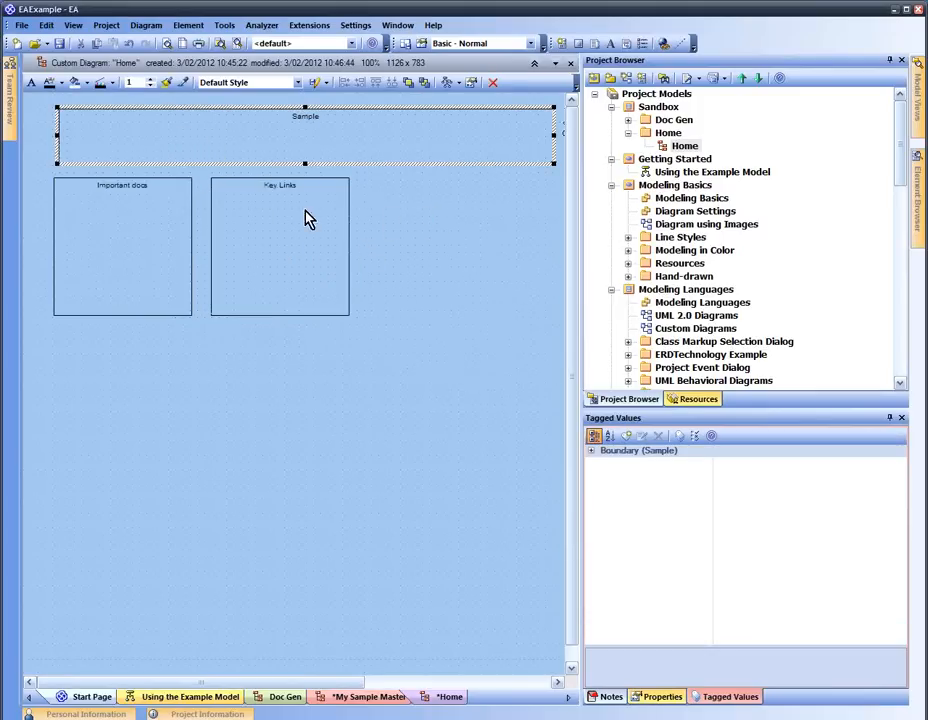
double_click(239, 142)
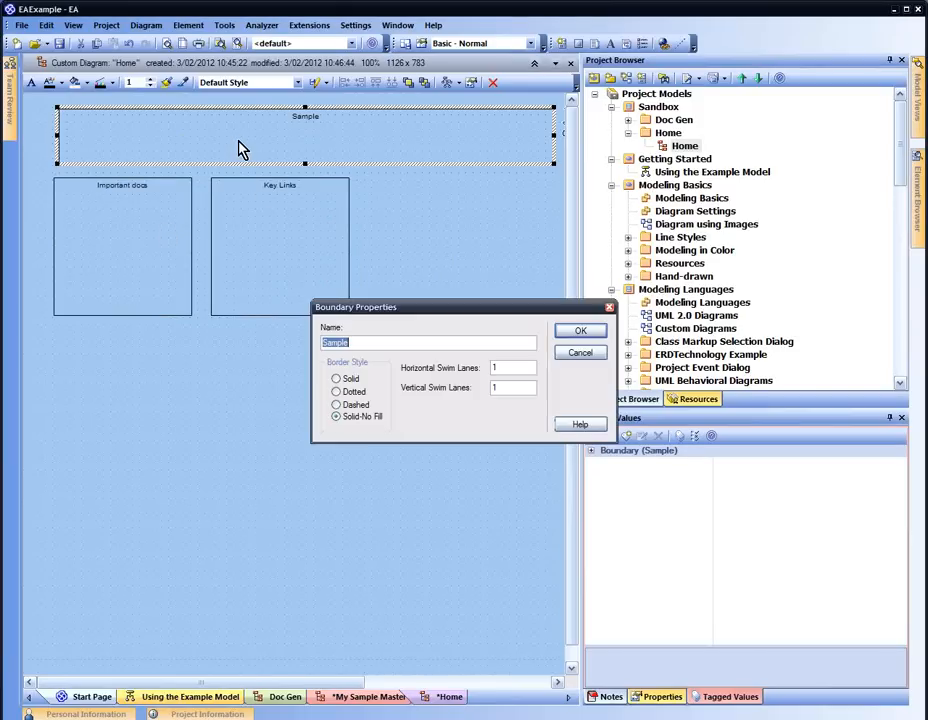
click(343, 379)
click(568, 334)
click(112, 274)
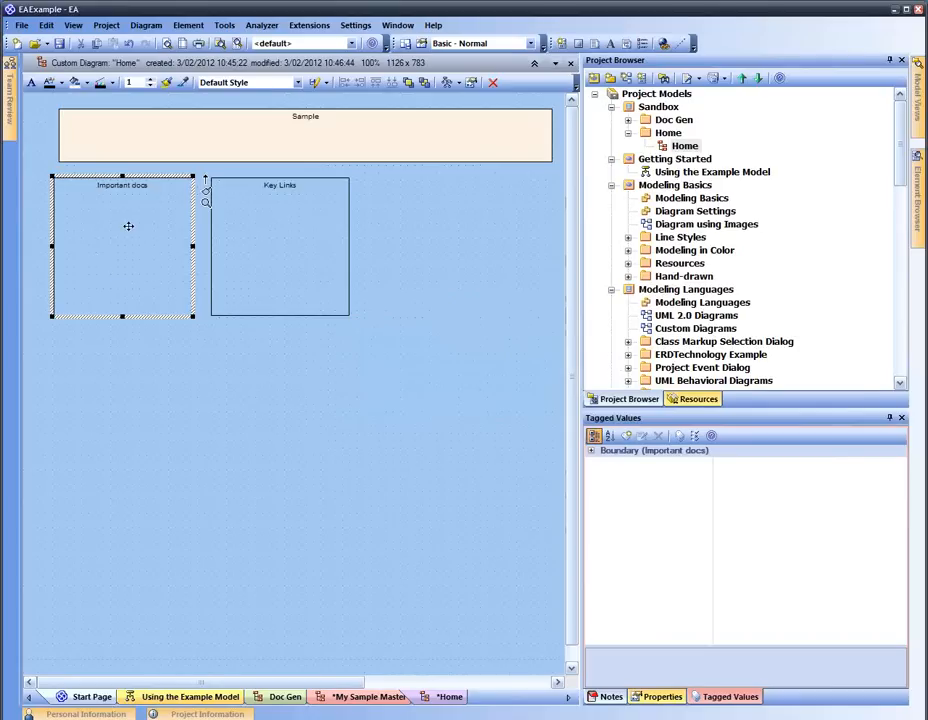
double_click(133, 232)
click(348, 380)
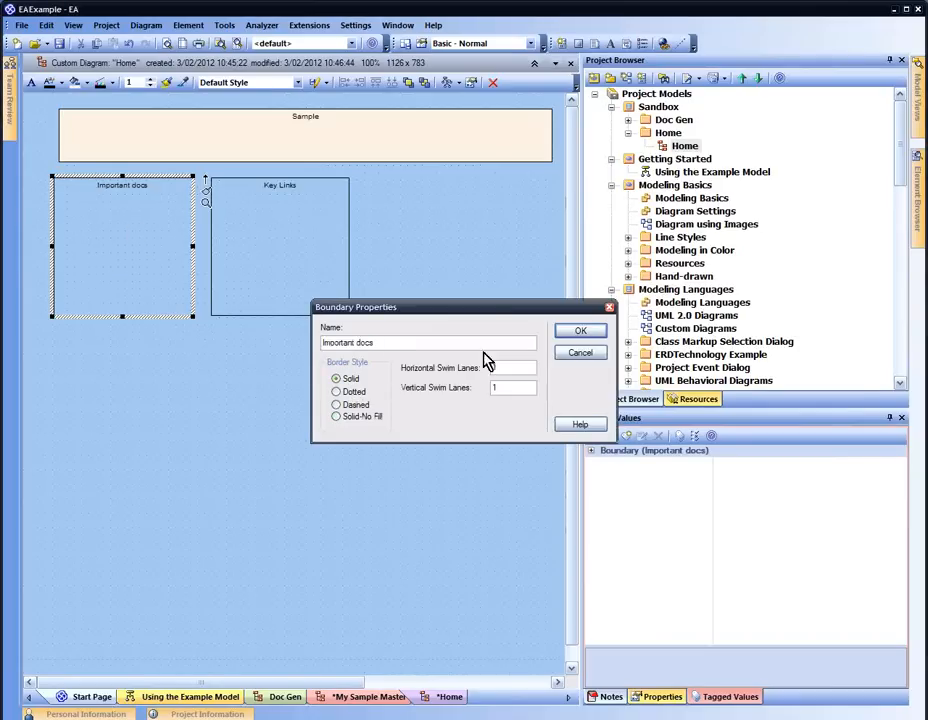
click(572, 336)
click(284, 269)
double_click(284, 269)
click(352, 379)
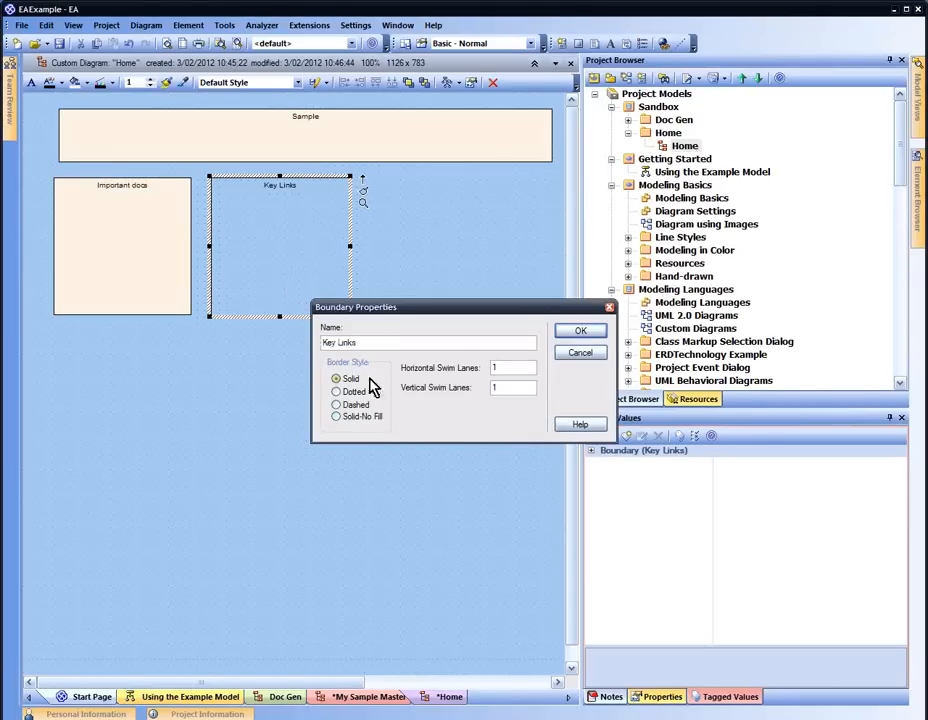
click(576, 333)
click(332, 130)
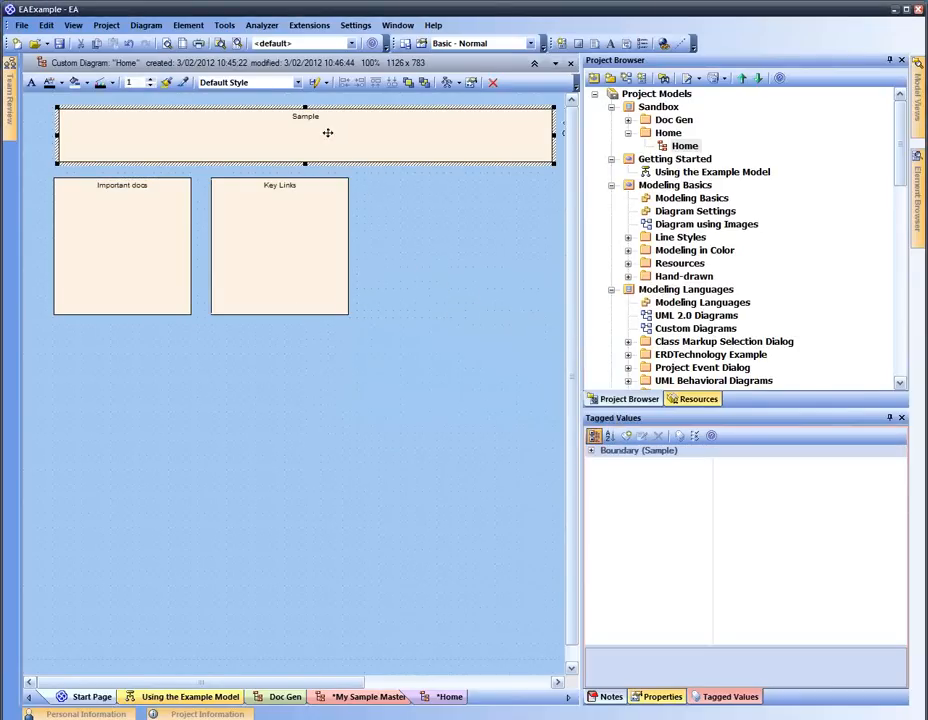
Change the Sample boundary's shape to Rounded Rectangle
right_click(338, 138)
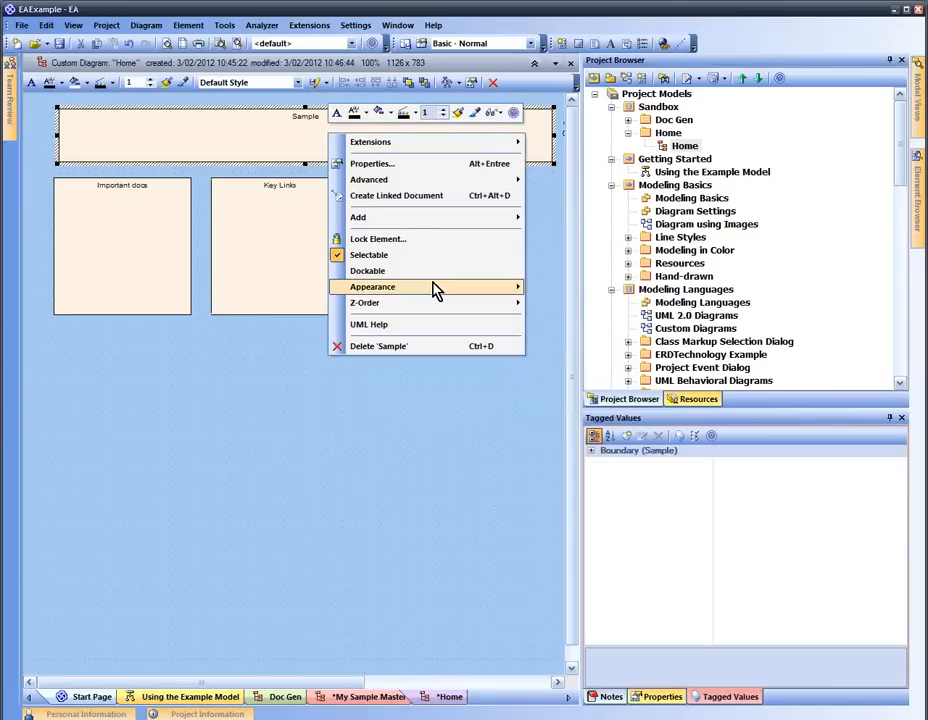
mouse_move(435, 289)
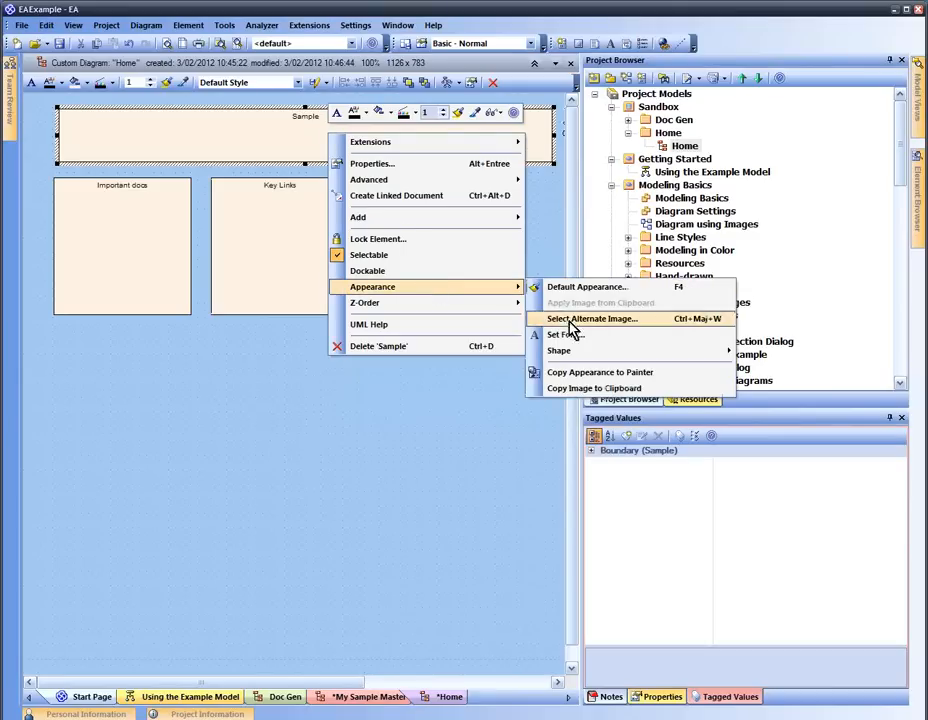
mouse_move(580, 352)
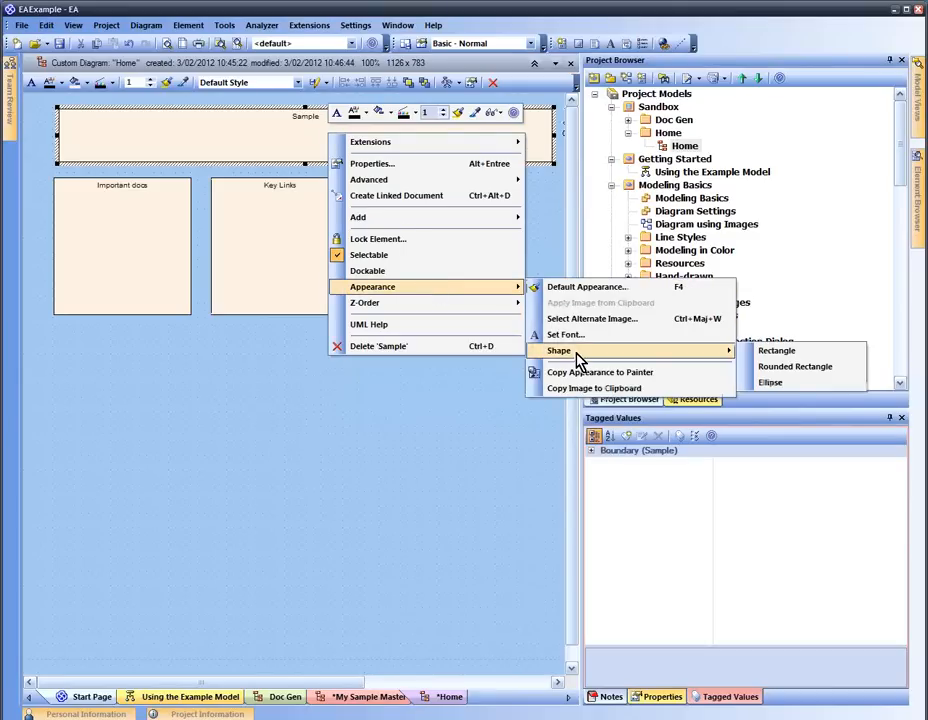
click(767, 369)
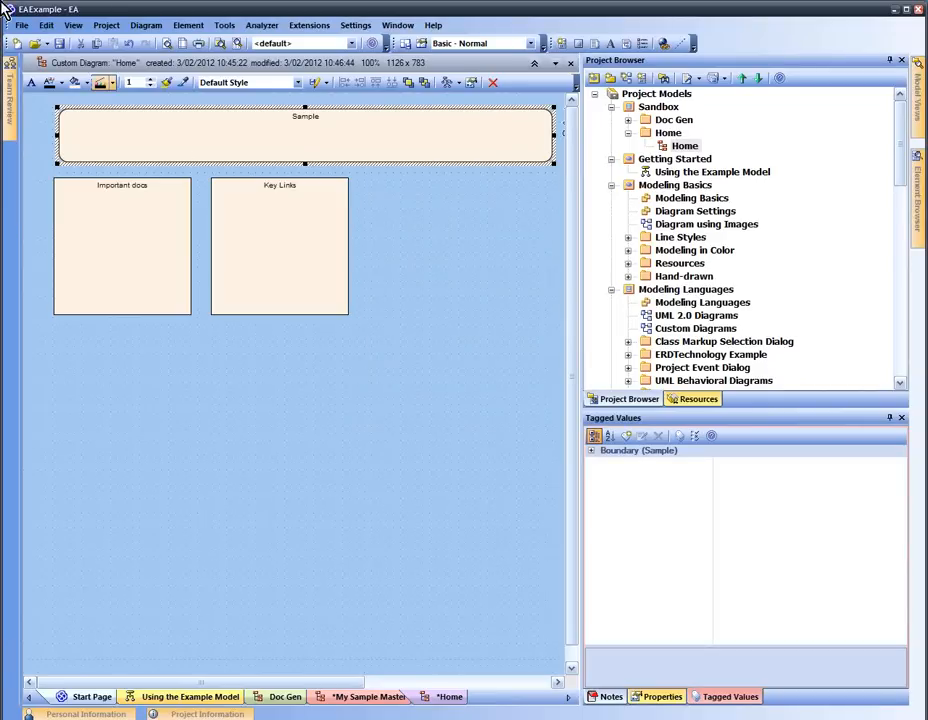
click(515, 250)
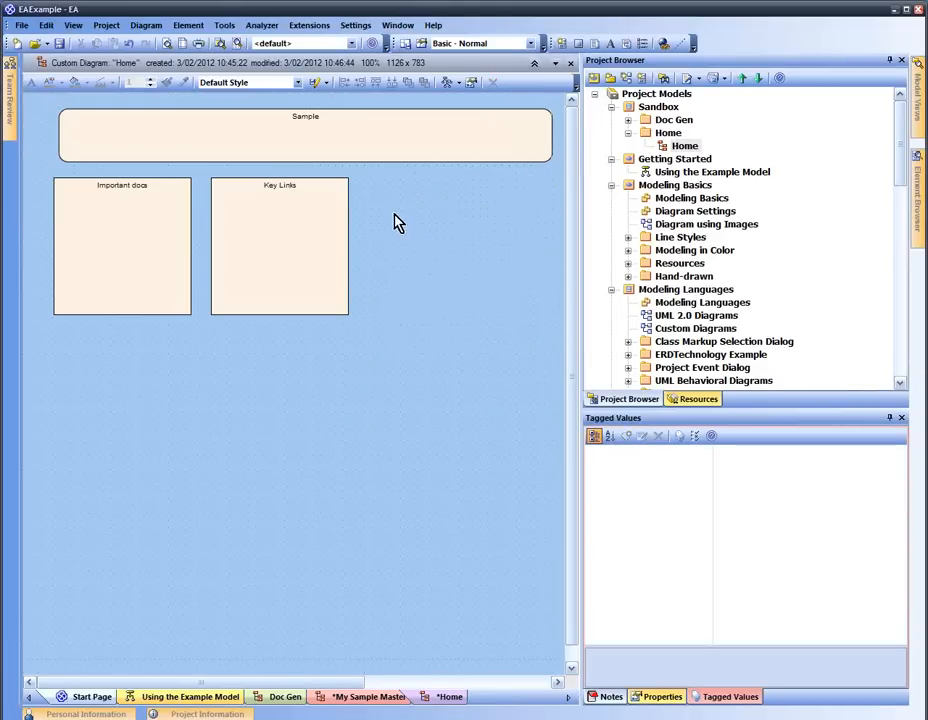
Fill the Sample boundary cyan and the Important docs boundary white
click(371, 149)
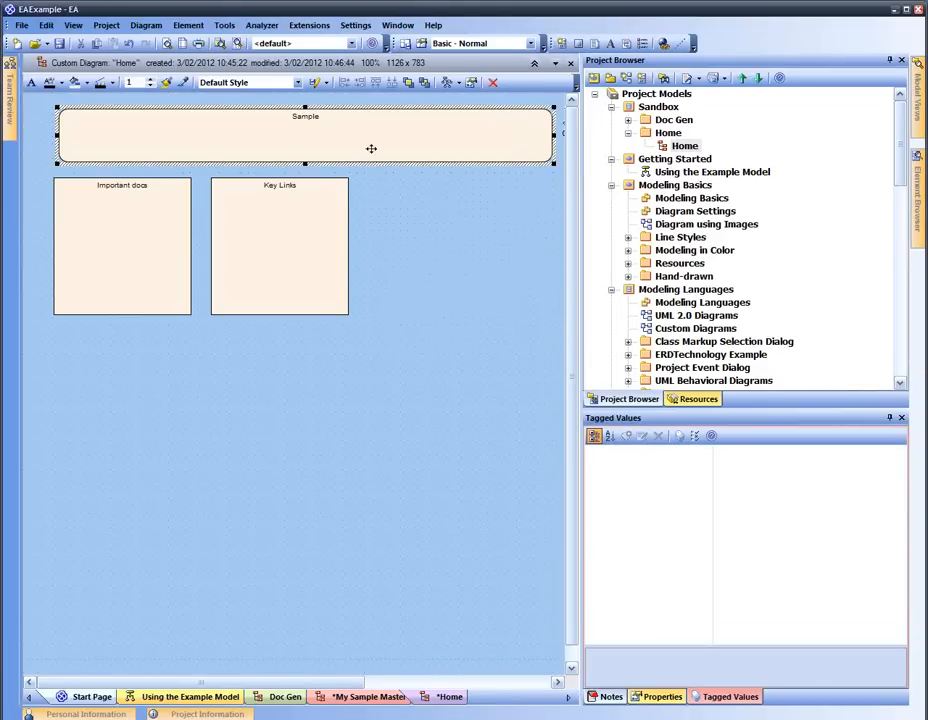
click(85, 83)
click(128, 175)
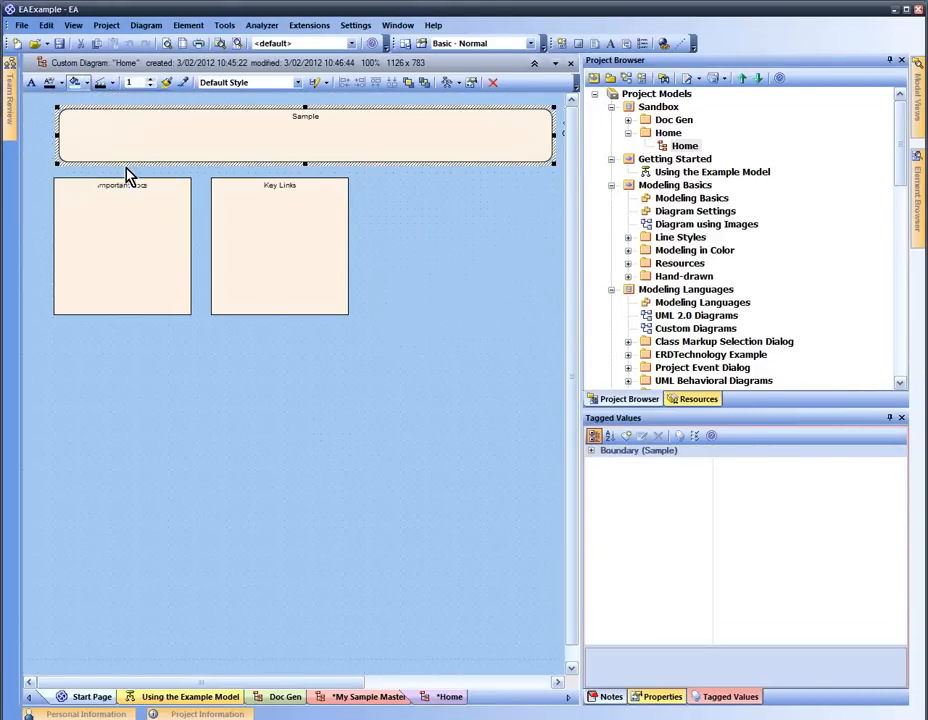
click(454, 267)
click(105, 270)
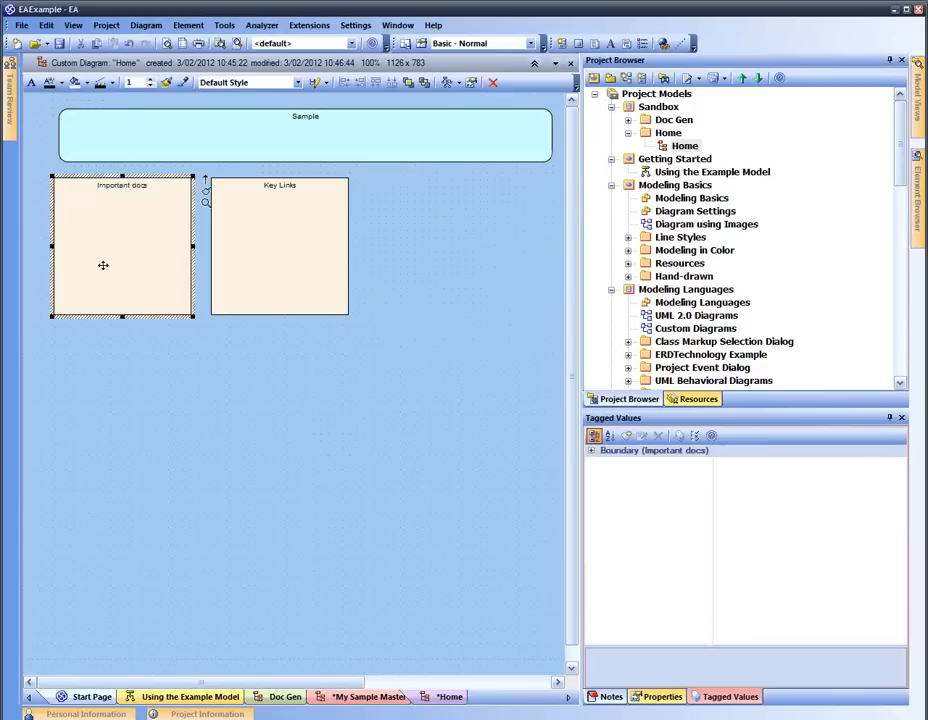
click(88, 83)
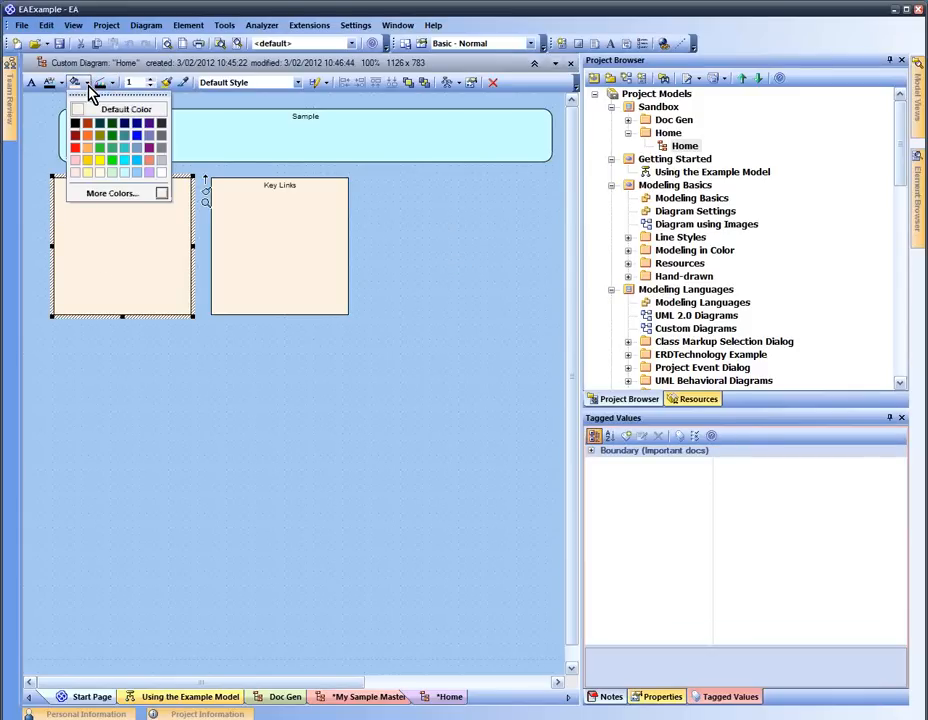
click(162, 175)
Move Key Links further right, nudge Important docs slightly, and open a file explorer
drag(244, 259, 492, 261)
drag(133, 265, 150, 252)
click(269, 296)
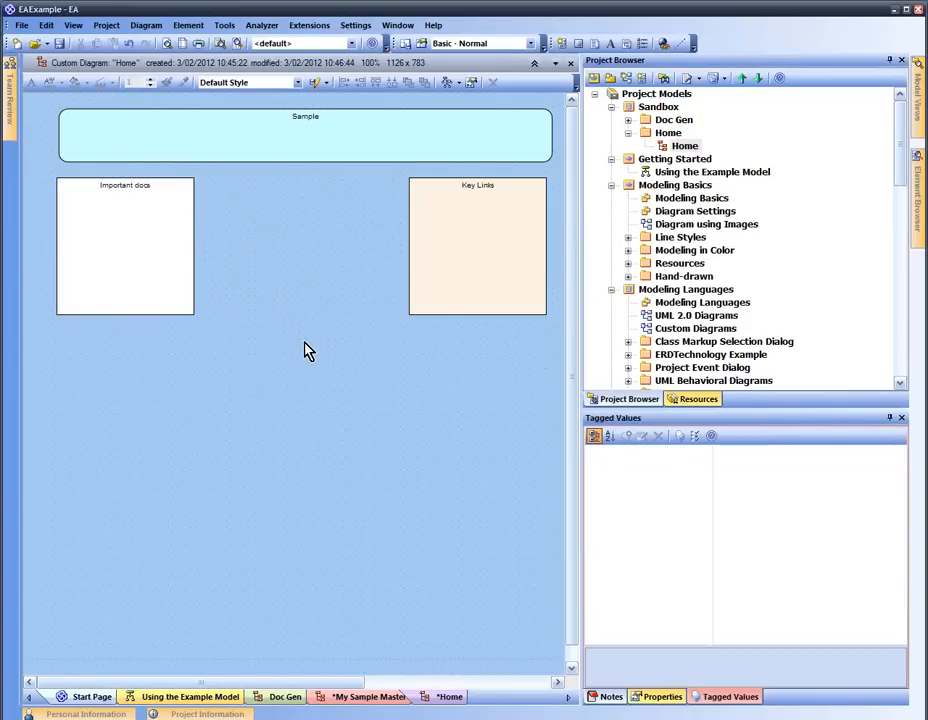
key(super+e)
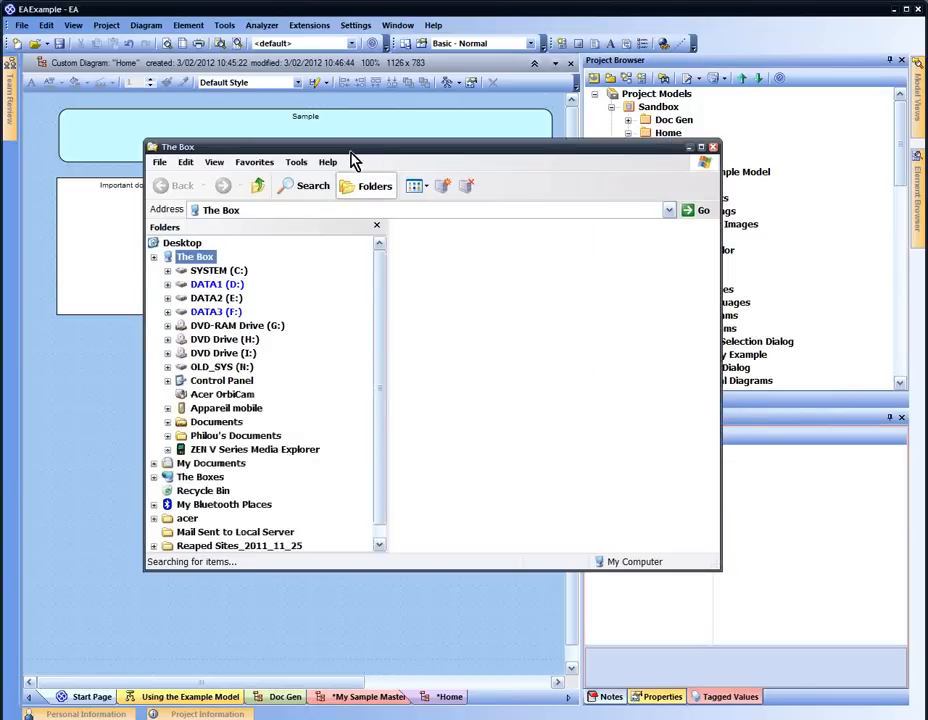
Browse Explorer to My Documents\EAKungFuWebinar and select FullDoc.rtf
drag(350, 152, 405, 227)
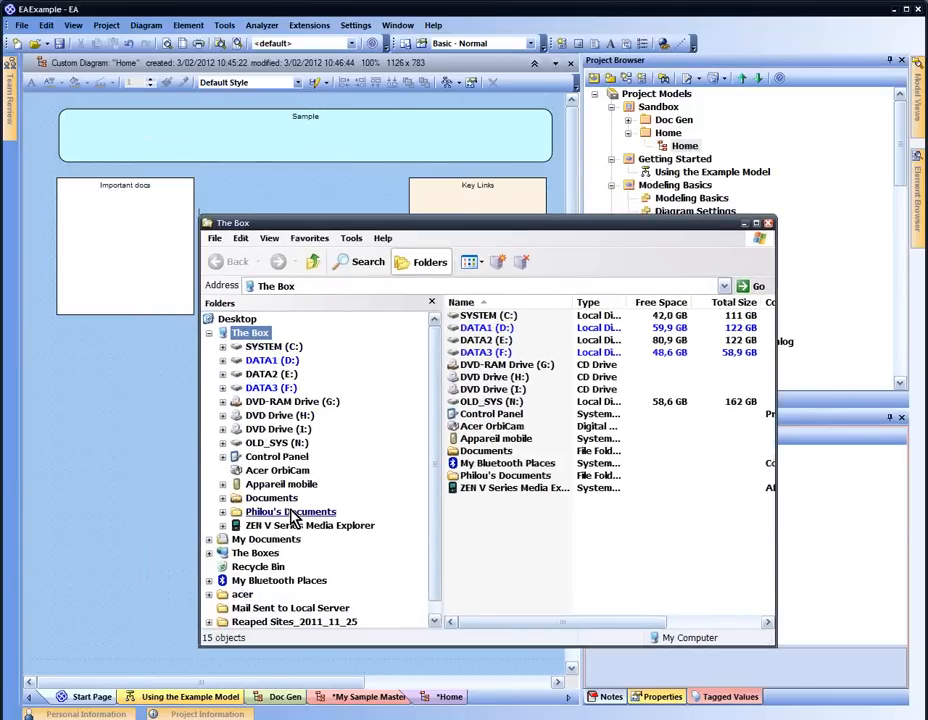
click(271, 497)
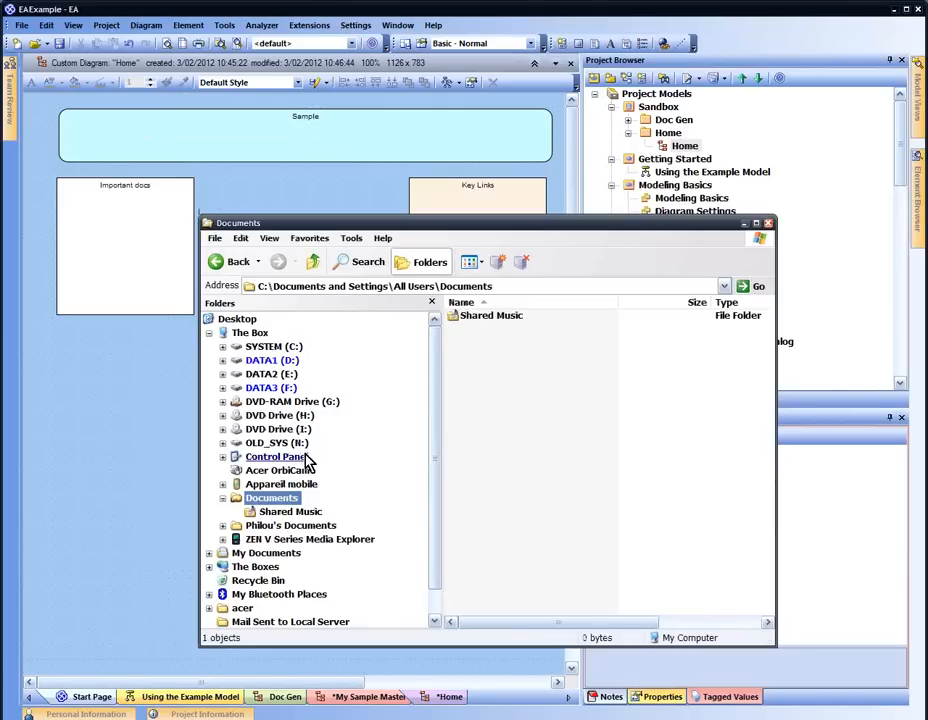
click(262, 553)
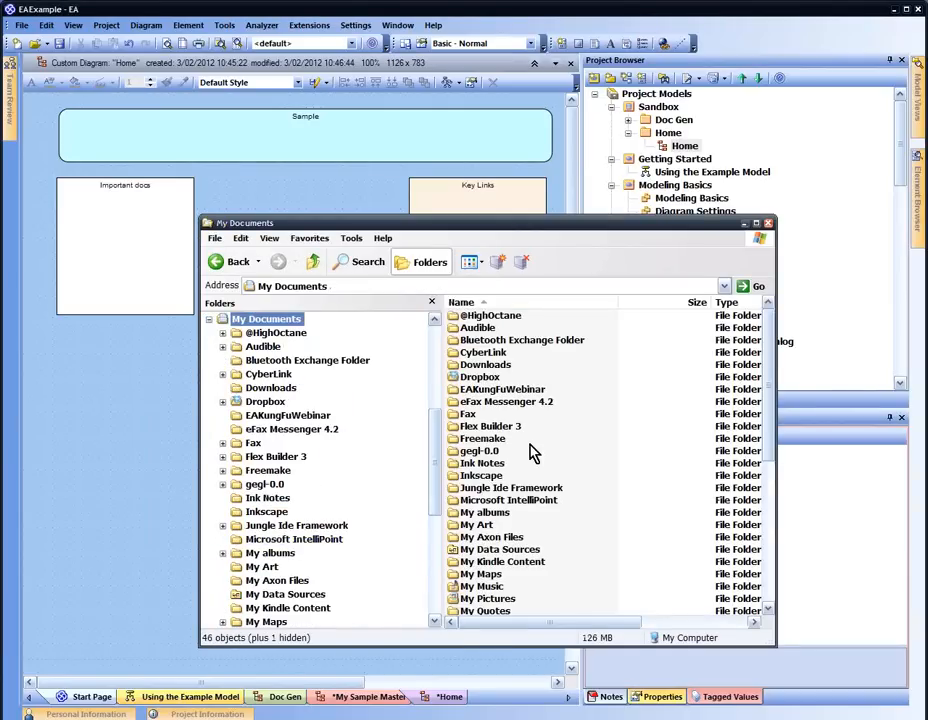
double_click(530, 389)
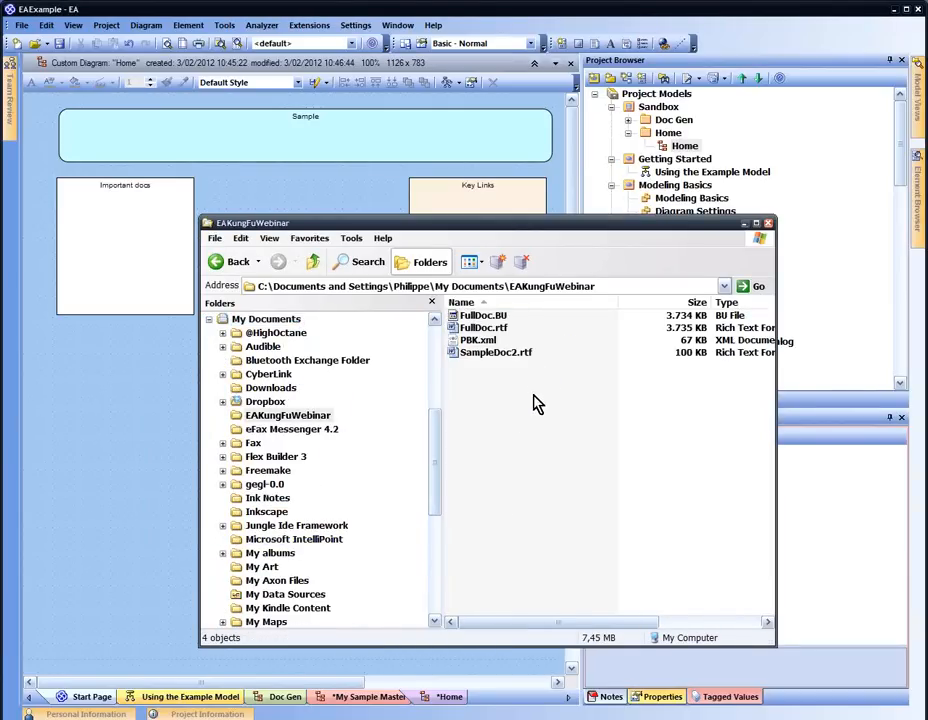
click(484, 328)
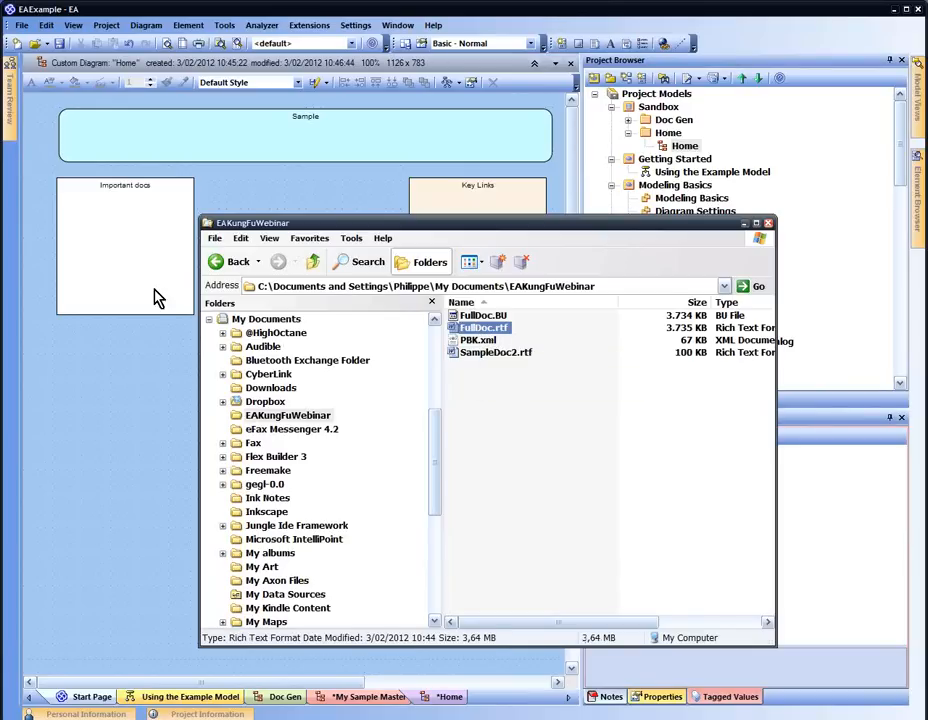
click(133, 366)
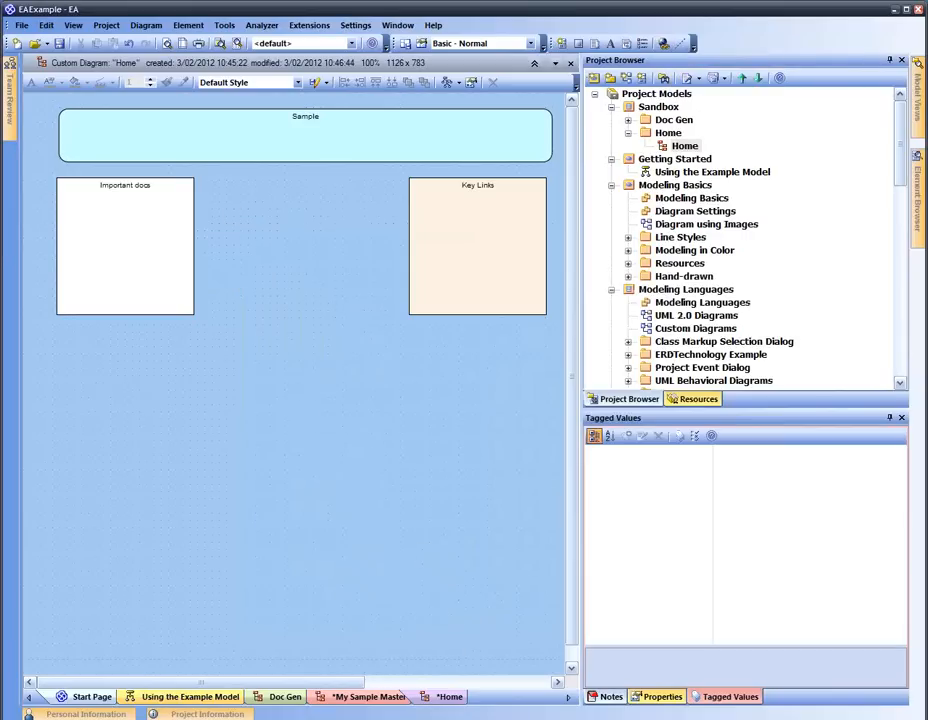
key(alt+Tab)
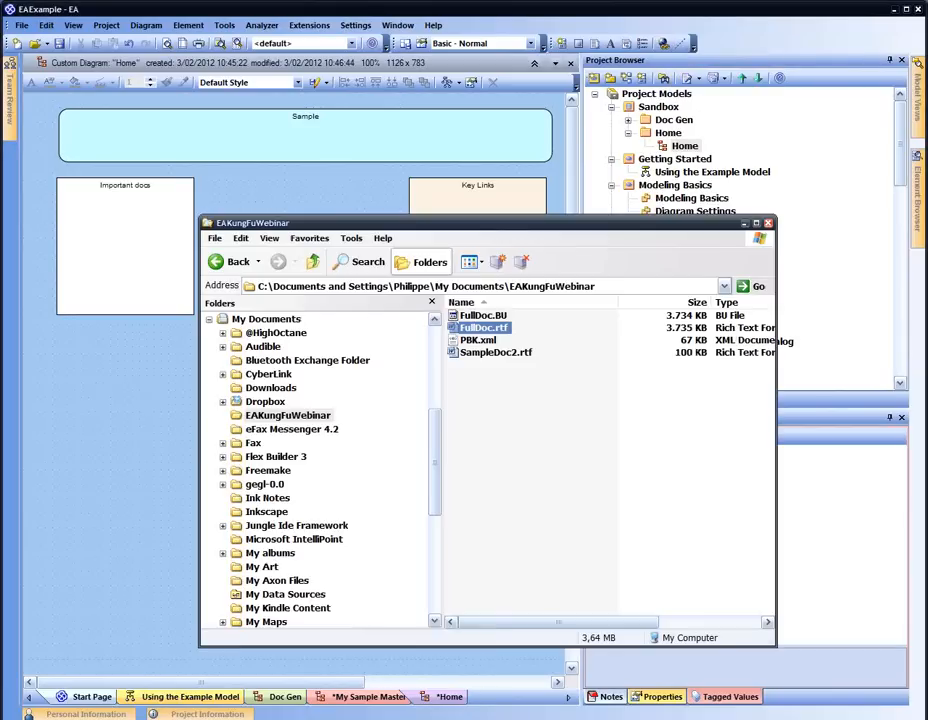
Drop FullDoc.rtf into Important docs as an Open File hyperlink
drag(486, 330, 104, 233)
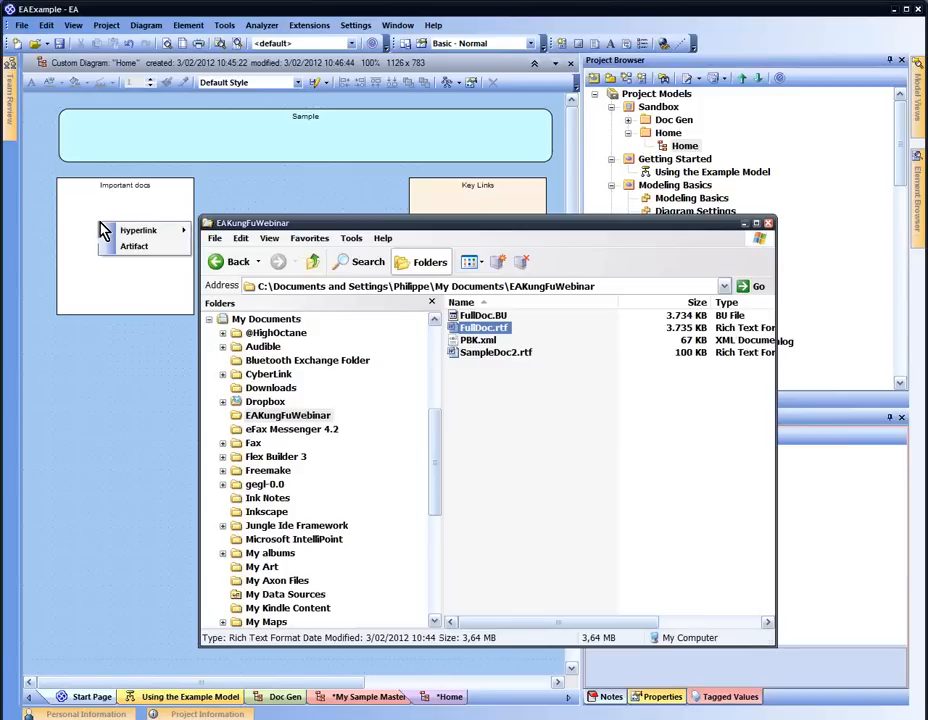
click(190, 231)
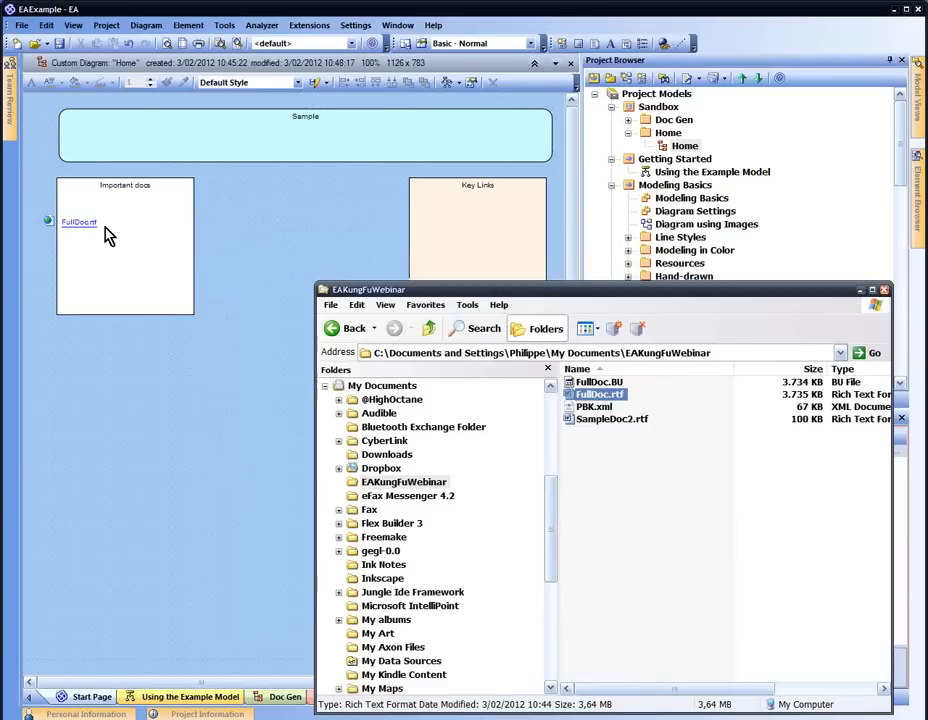
click(91, 232)
drag(91, 232, 125, 219)
click(215, 268)
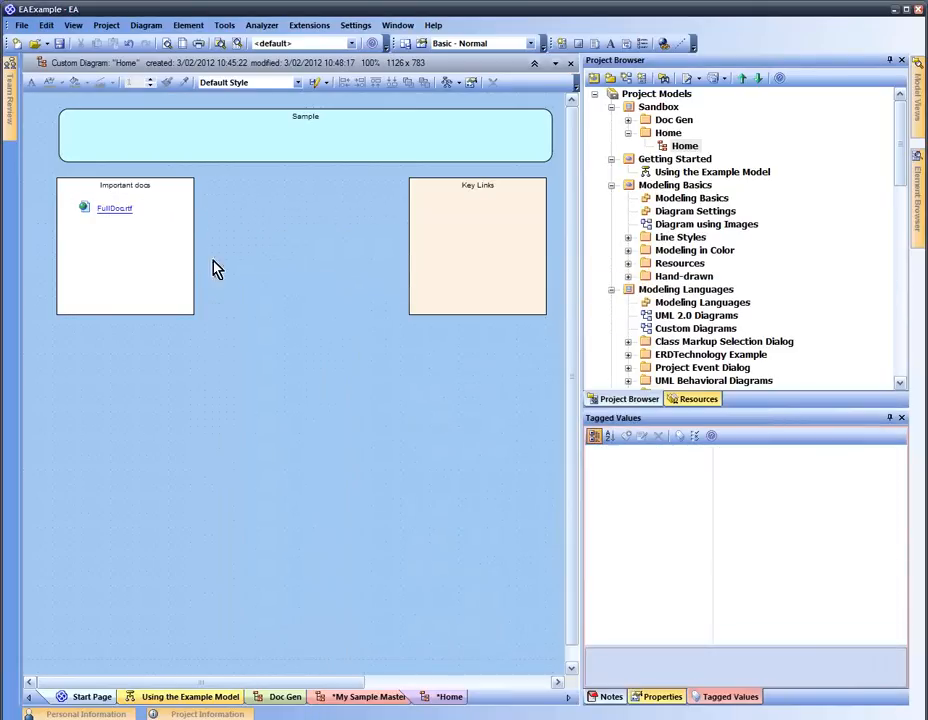
Add the EAKungFuWebinar folder as a file-opening link below FullDoc.rtf, test it, and close the folder
key(alt+Tab)
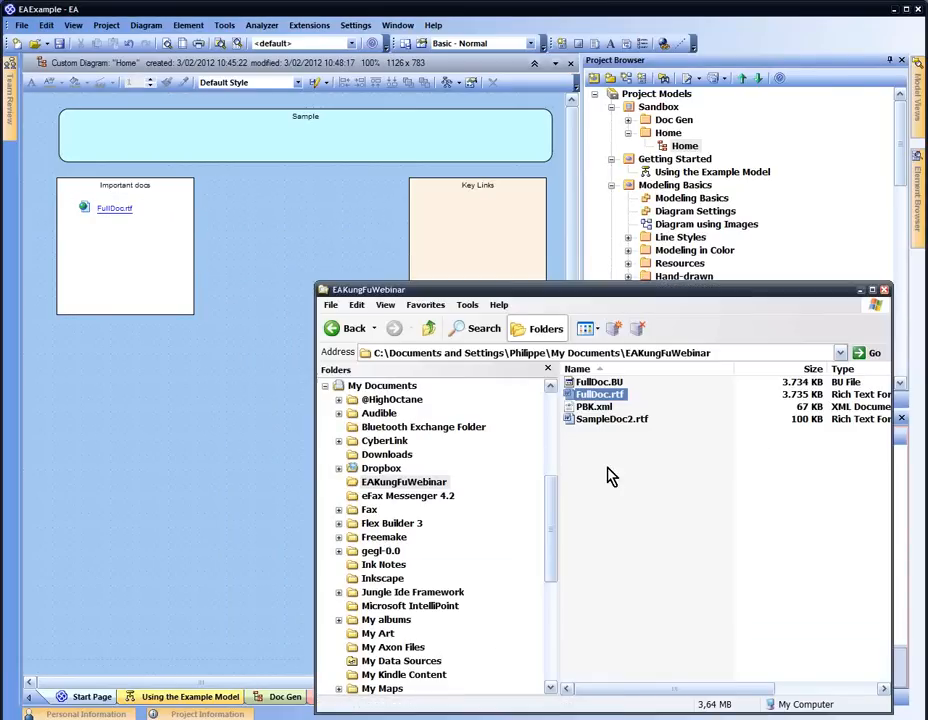
click(428, 330)
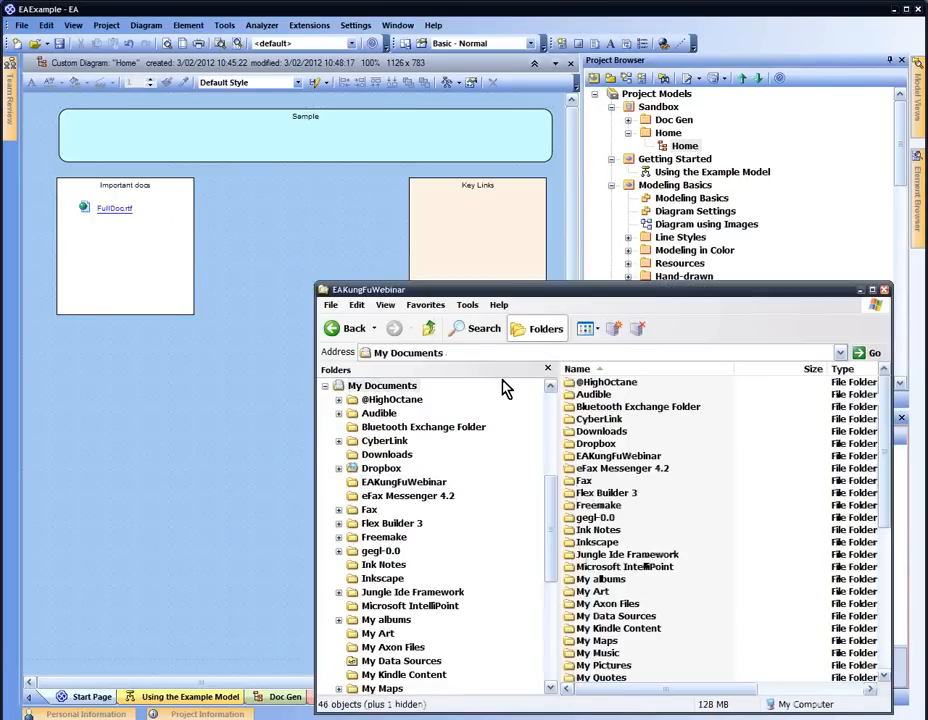
click(617, 457)
drag(617, 457, 118, 253)
mouse_move(155, 250)
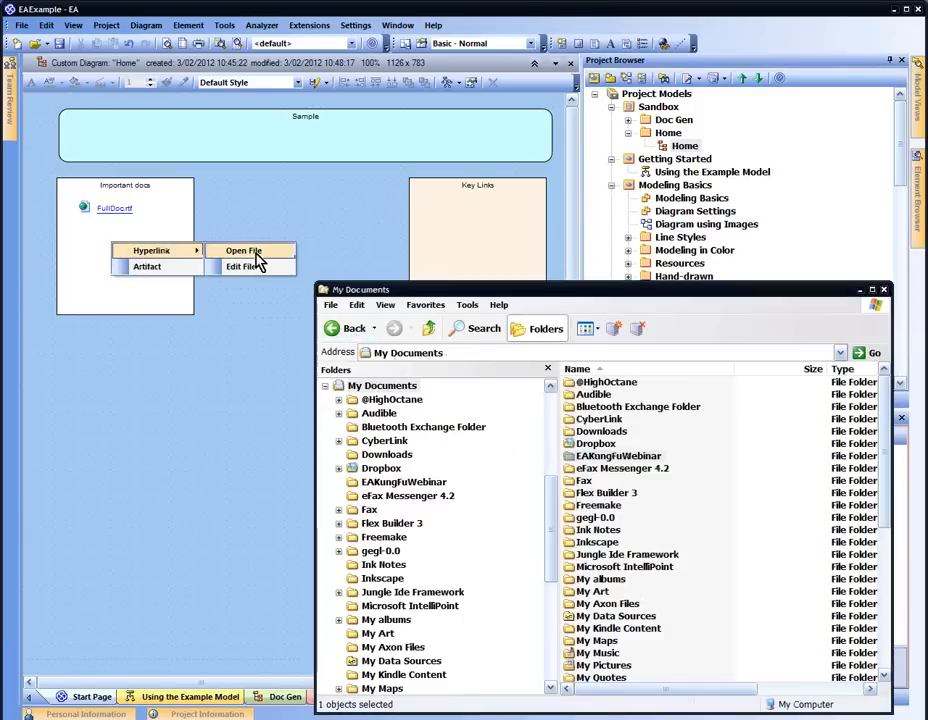
click(232, 251)
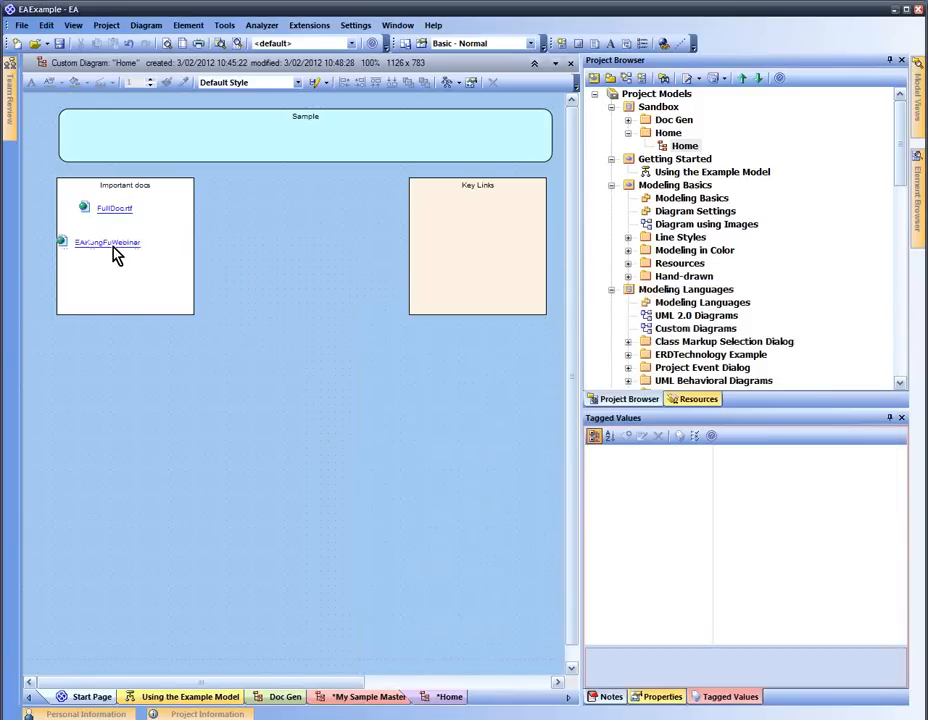
drag(113, 245, 135, 233)
double_click(130, 232)
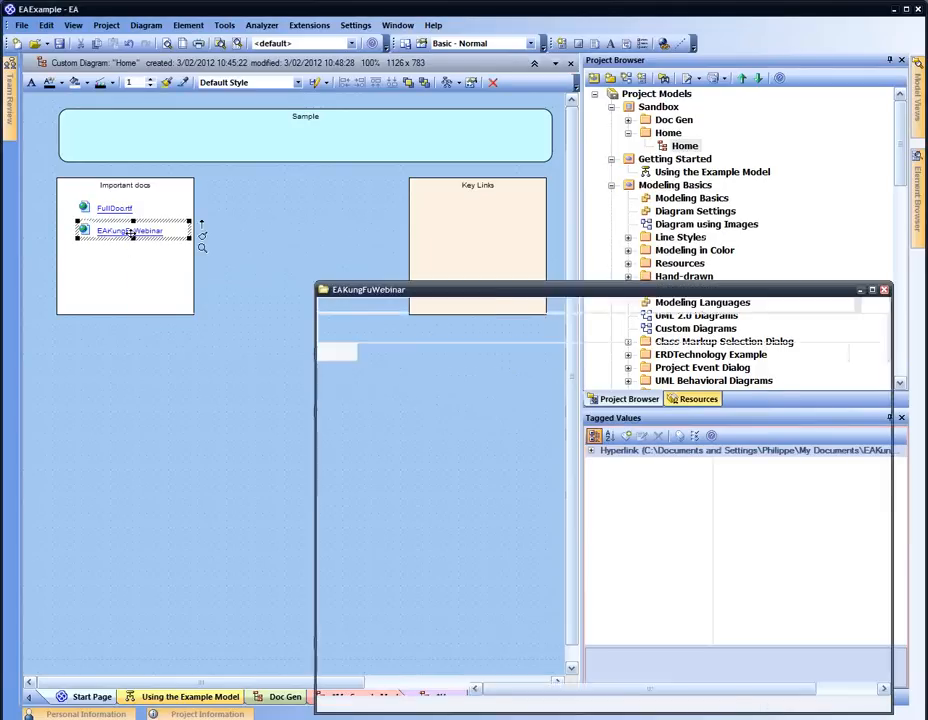
click(884, 290)
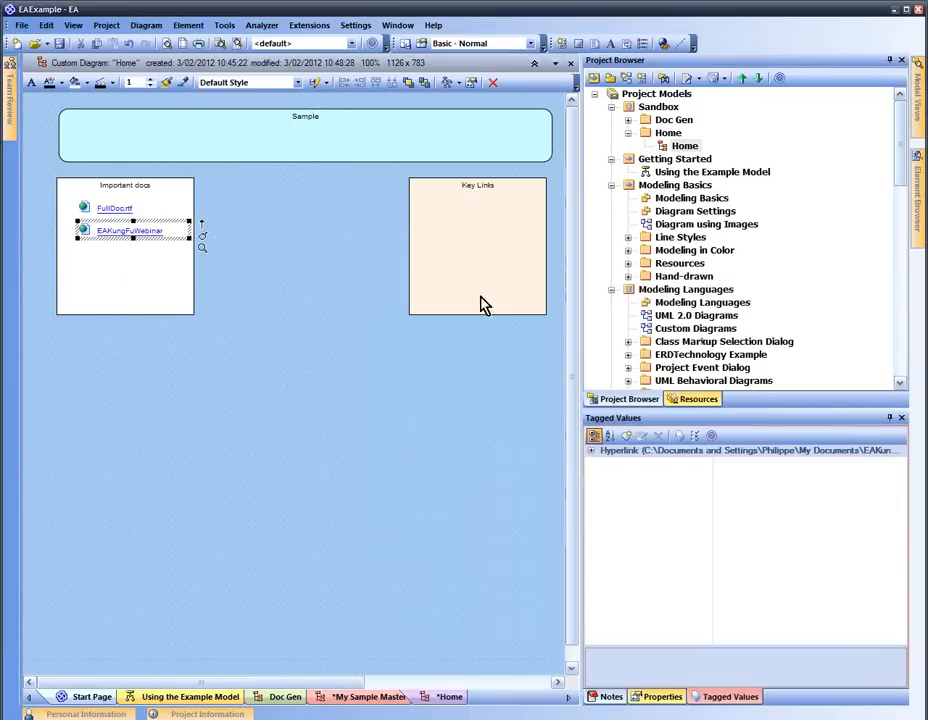
click(244, 239)
click(119, 206)
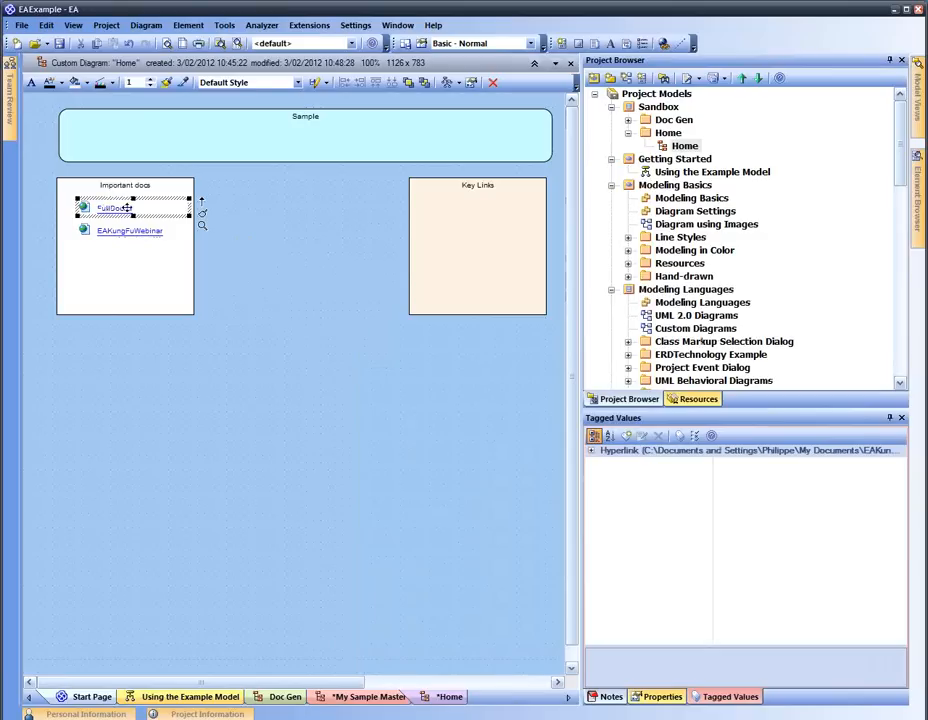
click(420, 255)
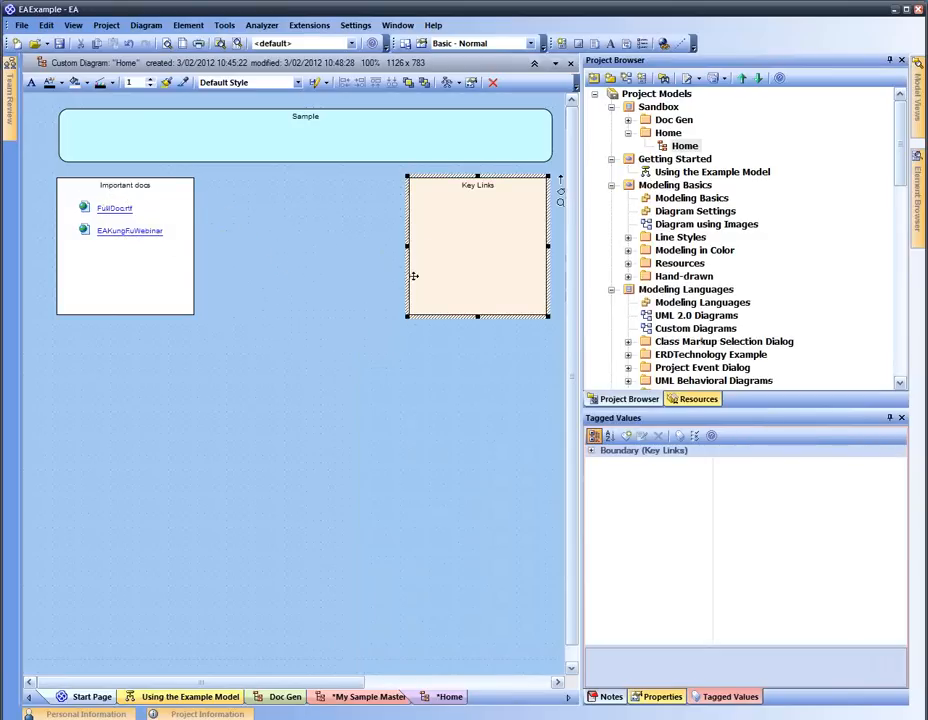
right_click(416, 226)
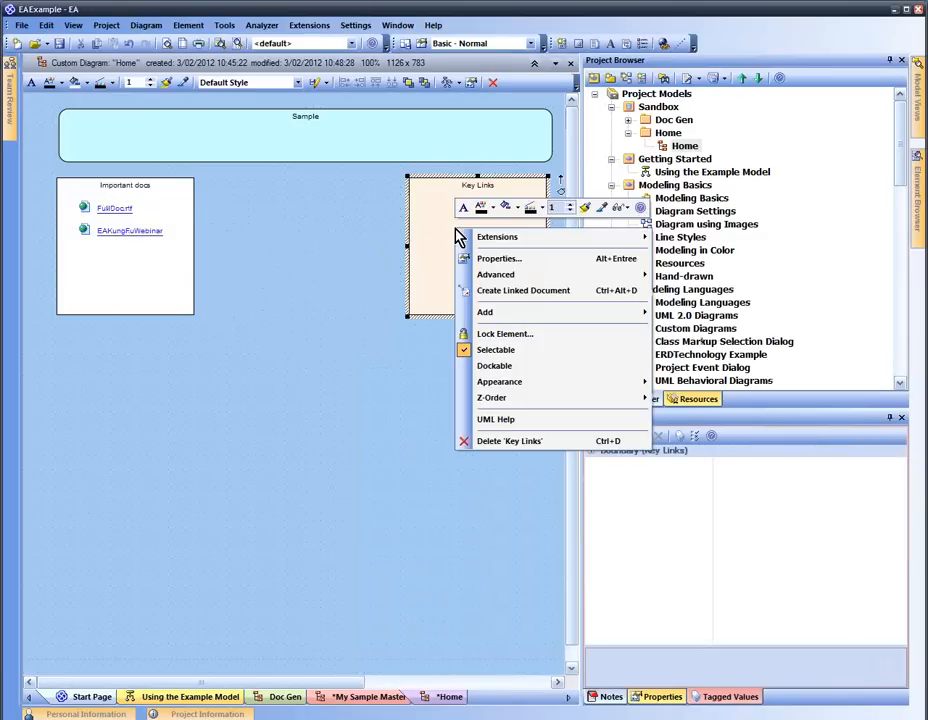
click(346, 230)
click(664, 44)
click(469, 214)
drag(531, 222, 507, 211)
click(662, 238)
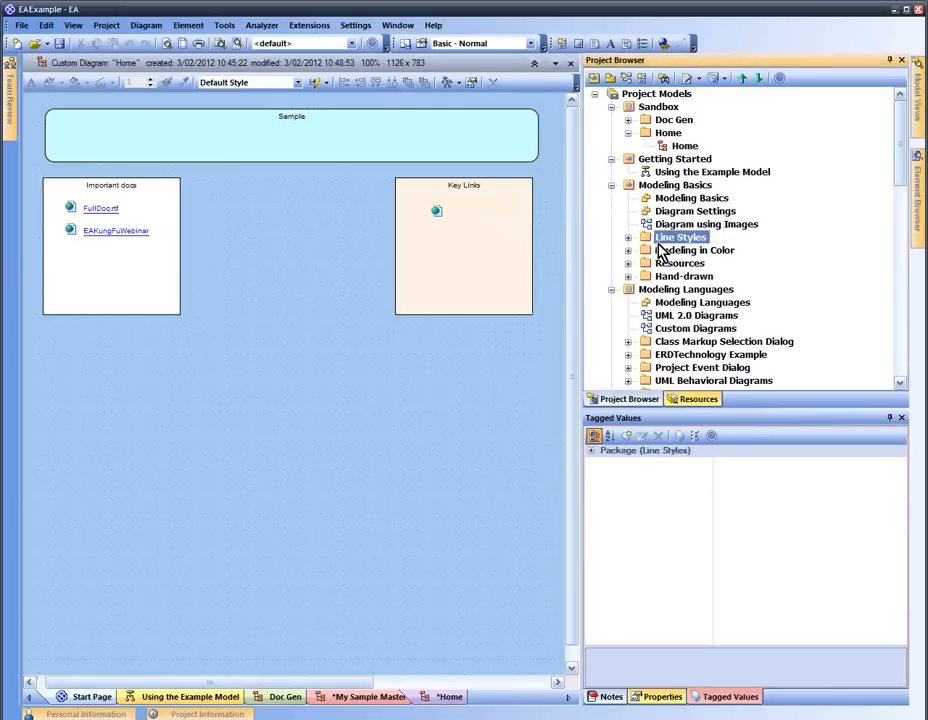
click(646, 342)
drag(648, 345, 435, 258)
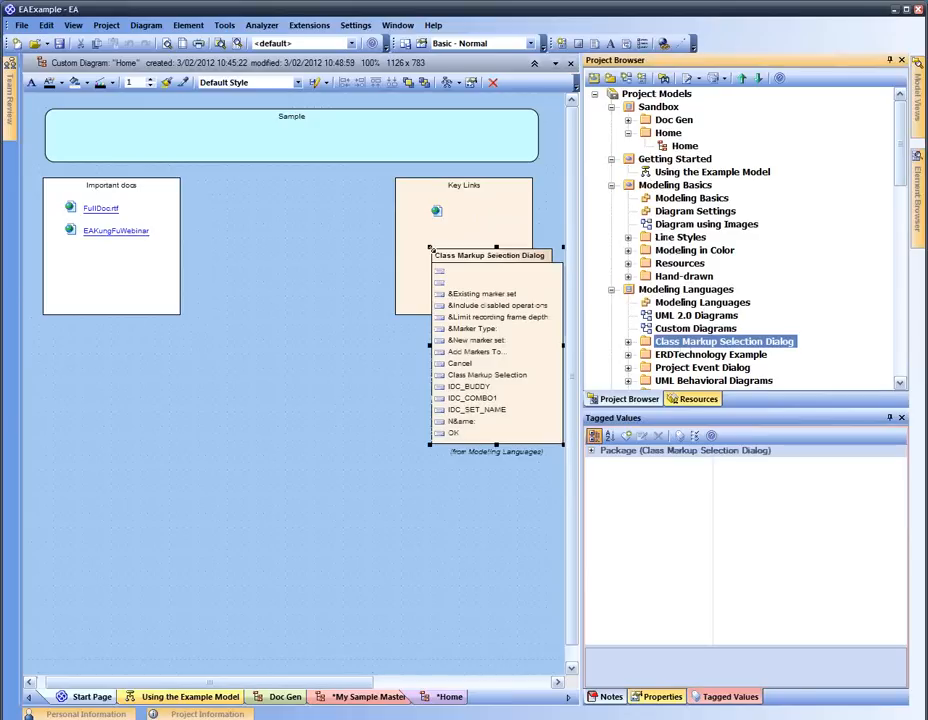
click(489, 511)
click(499, 435)
key(Delete)
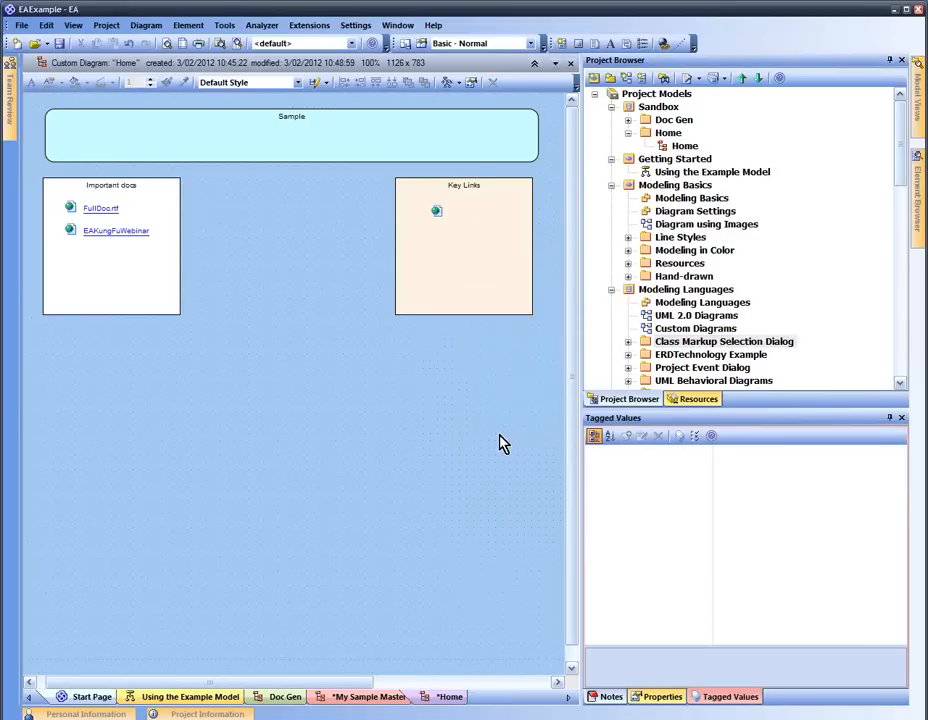
drag(660, 342, 452, 268)
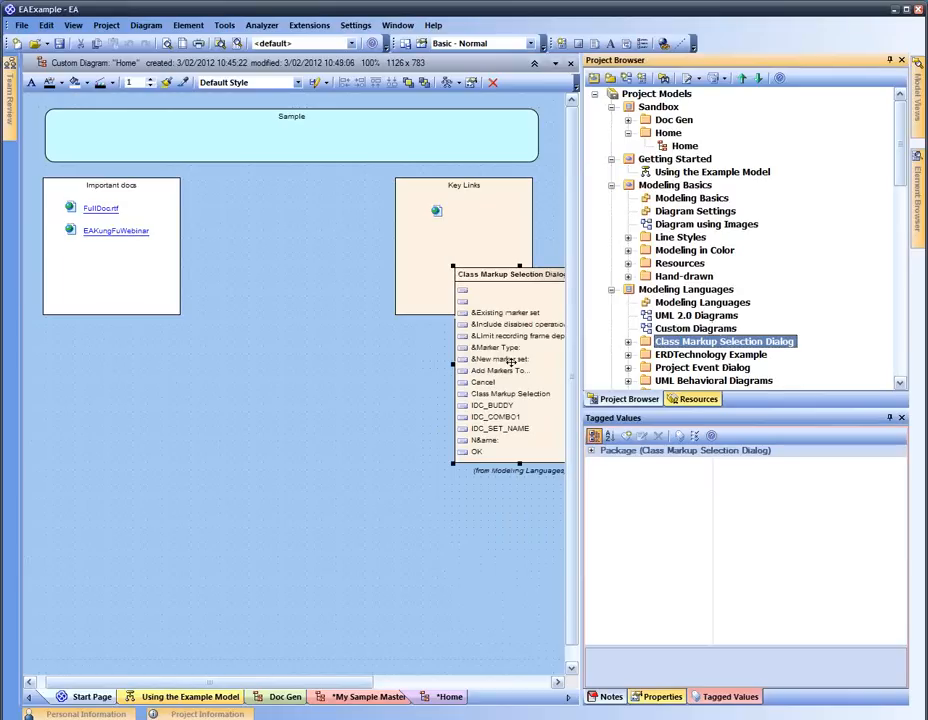
drag(506, 360, 506, 380)
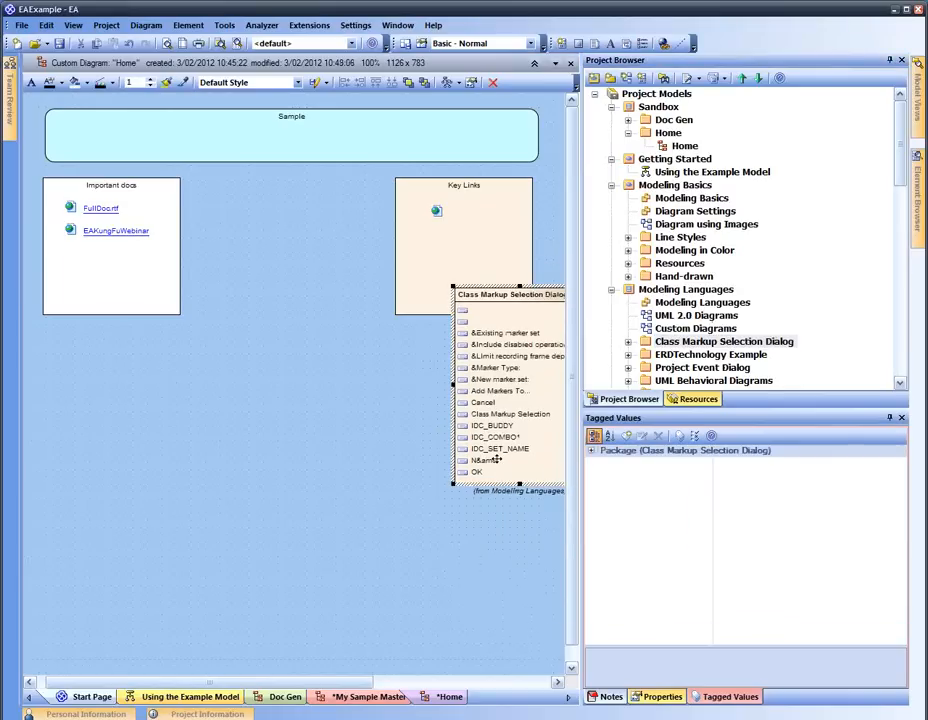
key(Delete)
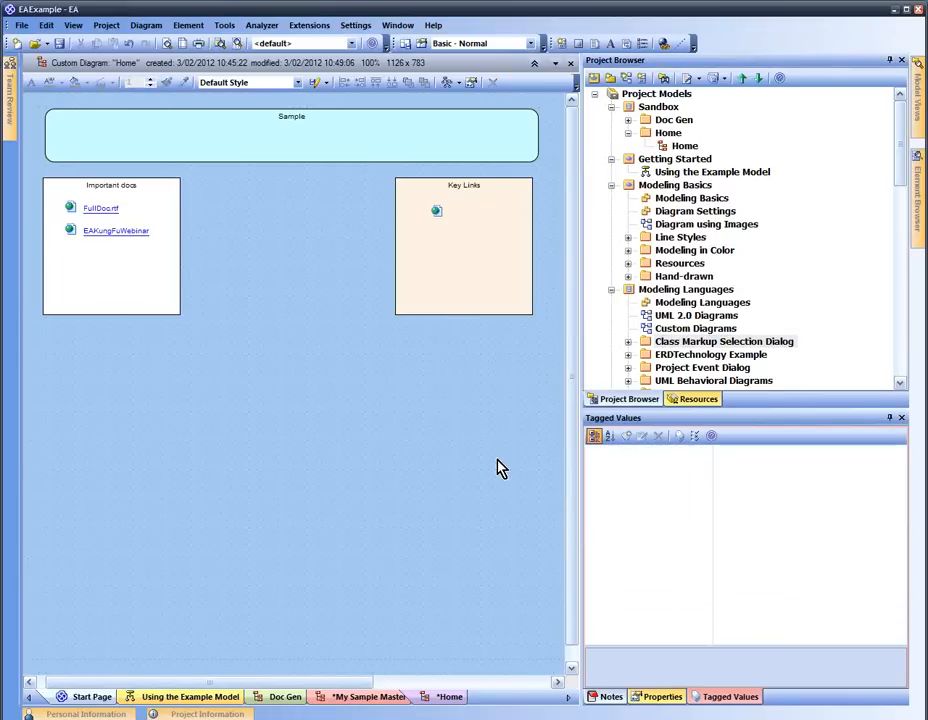
click(696, 330)
drag(700, 335, 440, 262)
Add a Custom Diagrams hyperlink in Key Links with its icon hidden and the note 'A neat diagram'
click(436, 385)
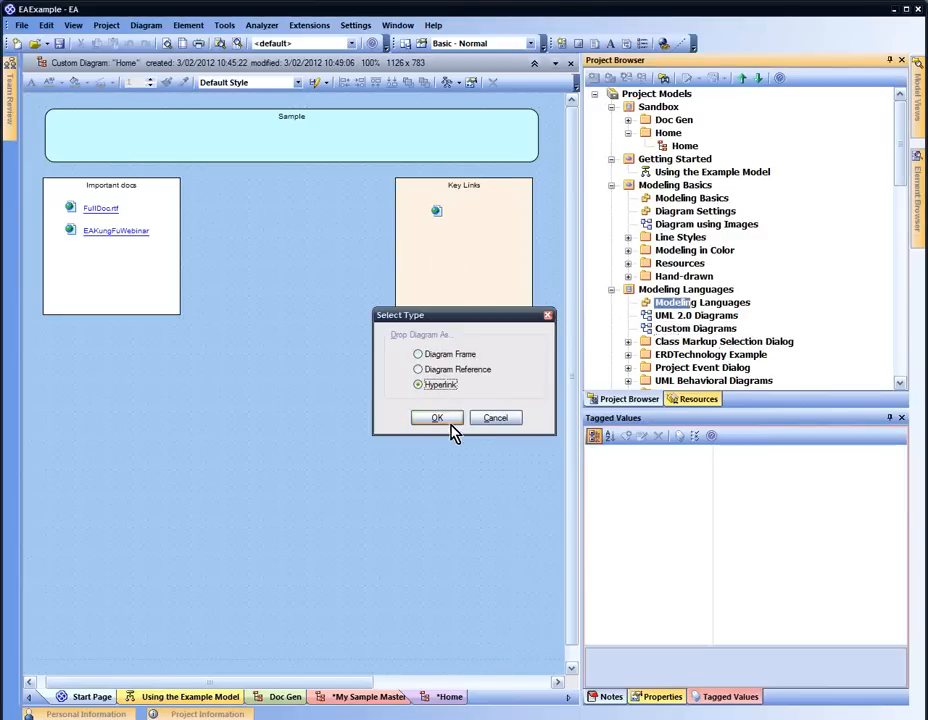
click(448, 419)
drag(476, 281, 514, 250)
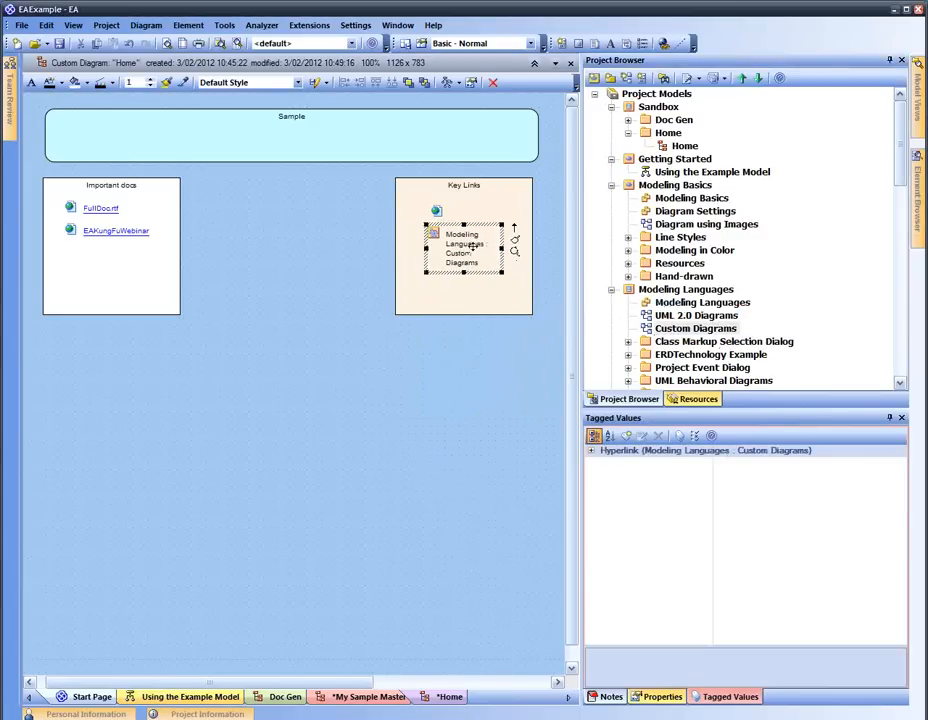
right_click(492, 258)
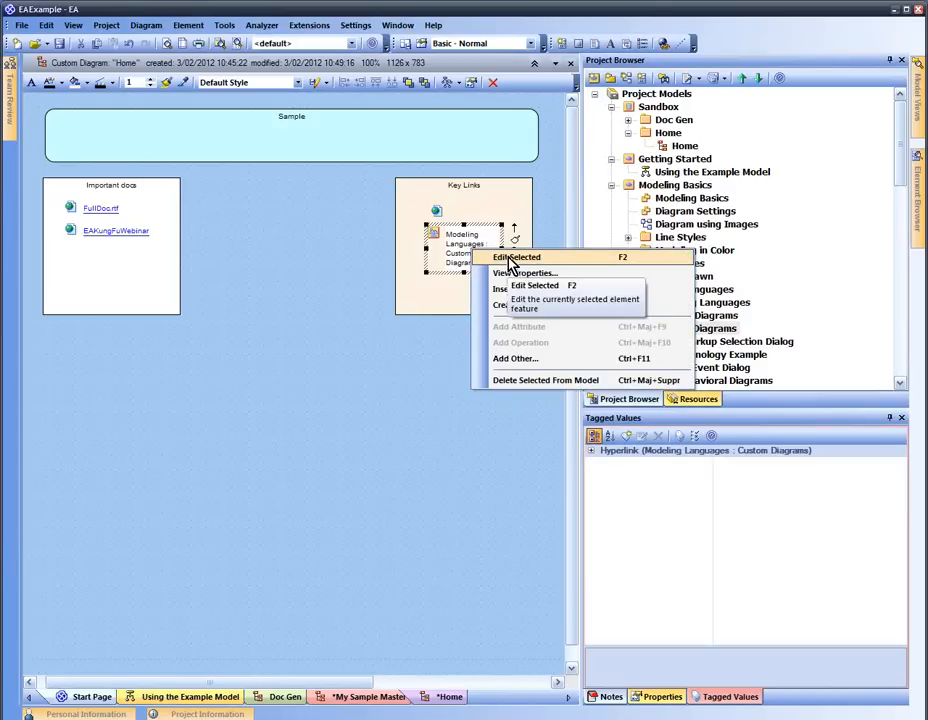
click(515, 275)
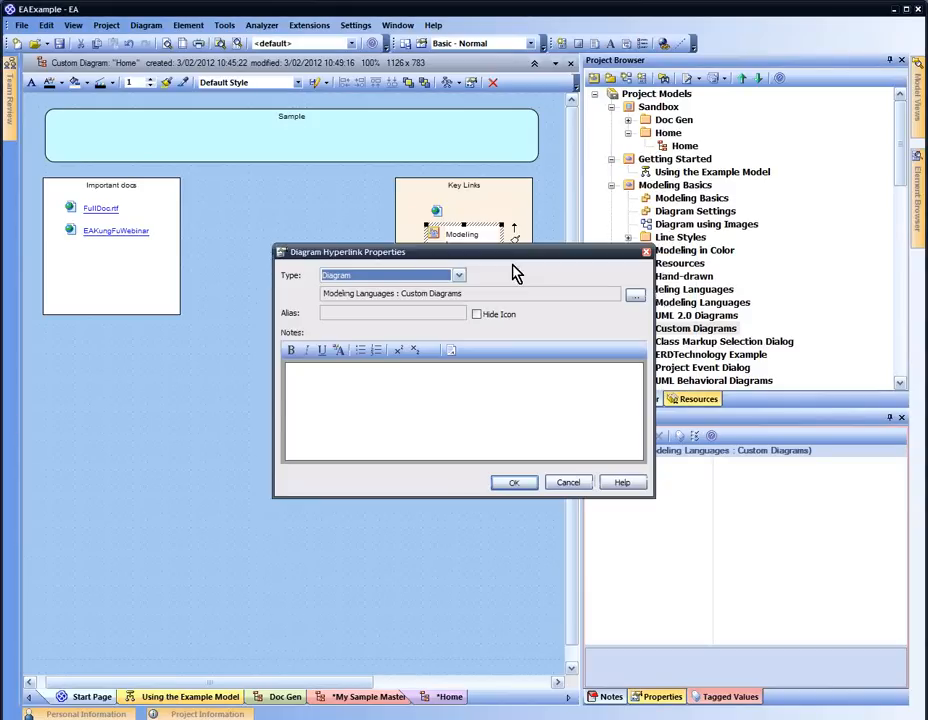
click(476, 314)
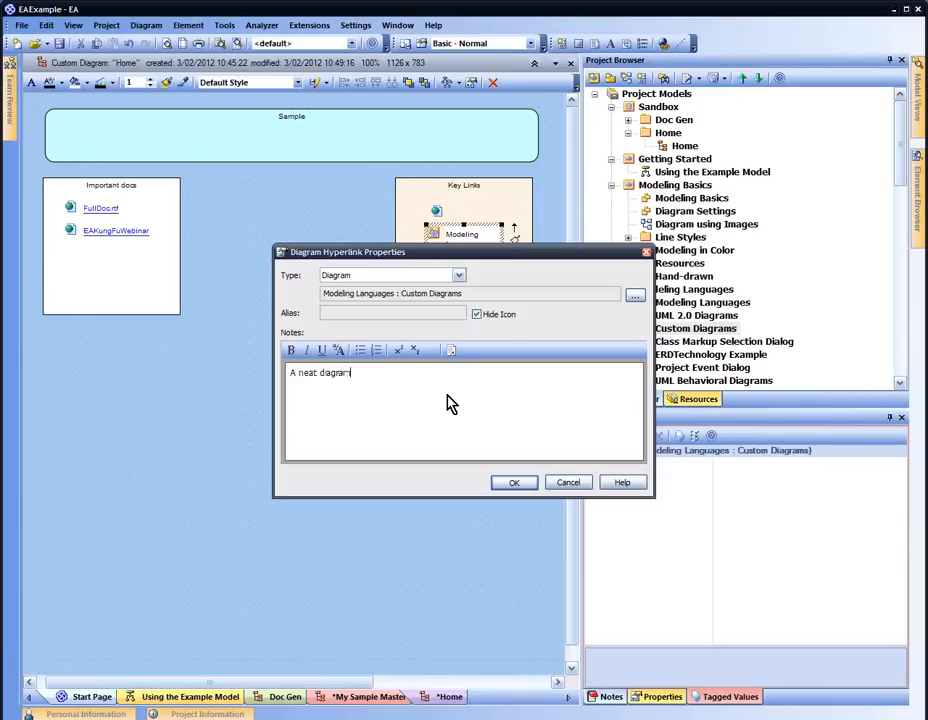
click(512, 483)
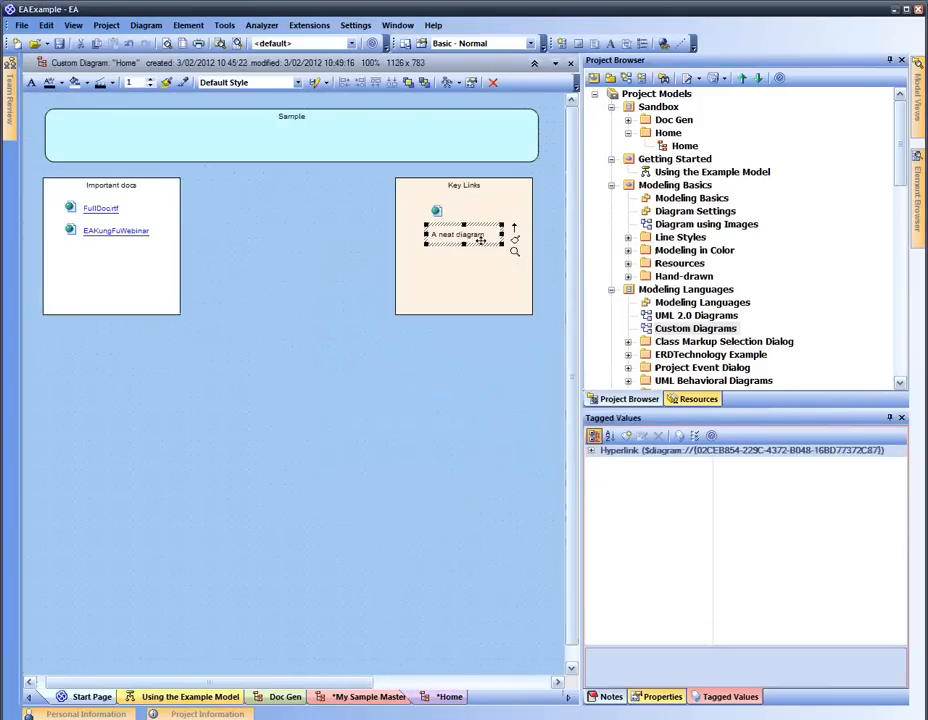
Nudge the 'A neat diagram' link left and give its text blue, underlined formatting
drag(481, 240, 459, 240)
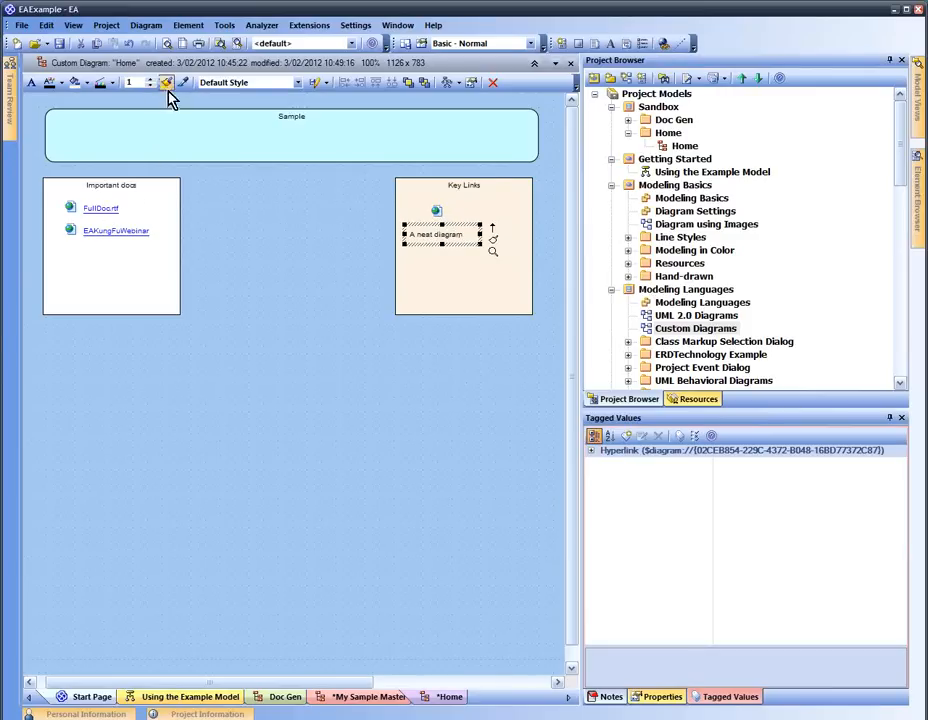
click(61, 83)
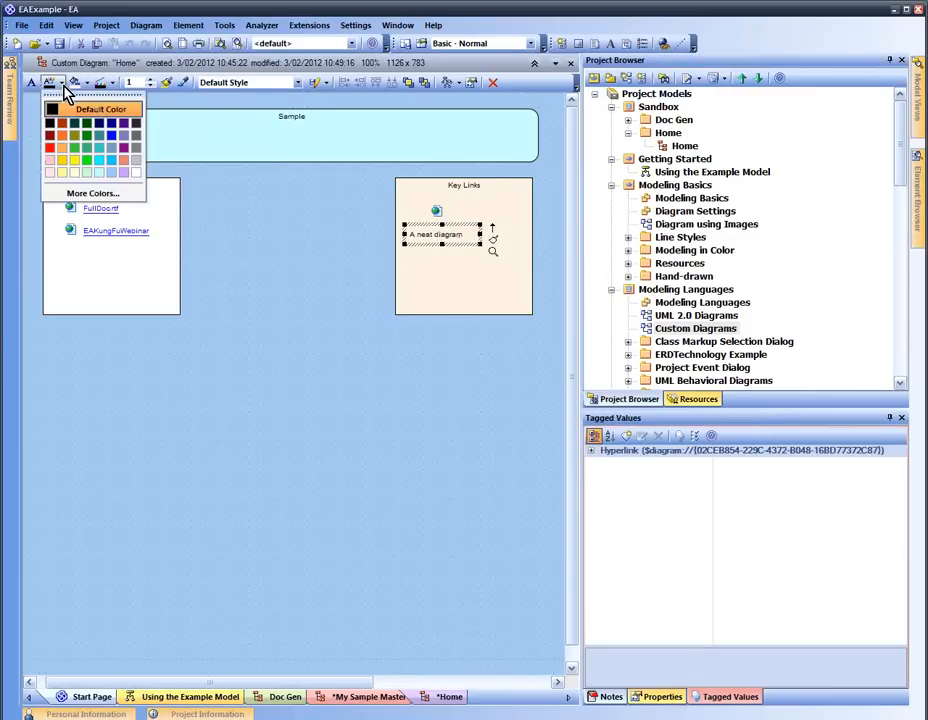
click(110, 136)
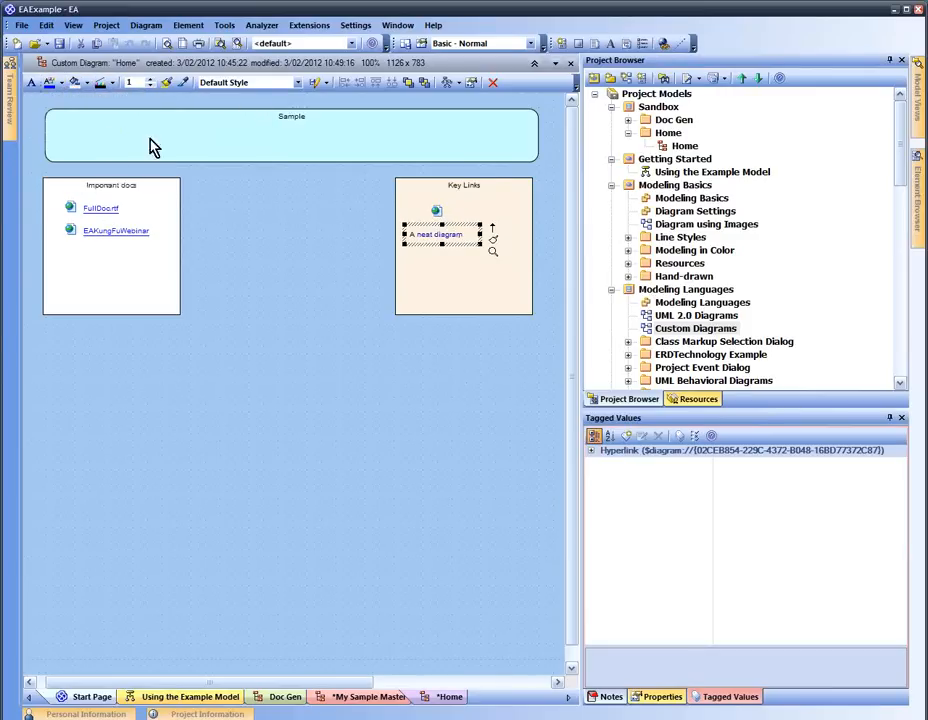
click(32, 82)
click(348, 412)
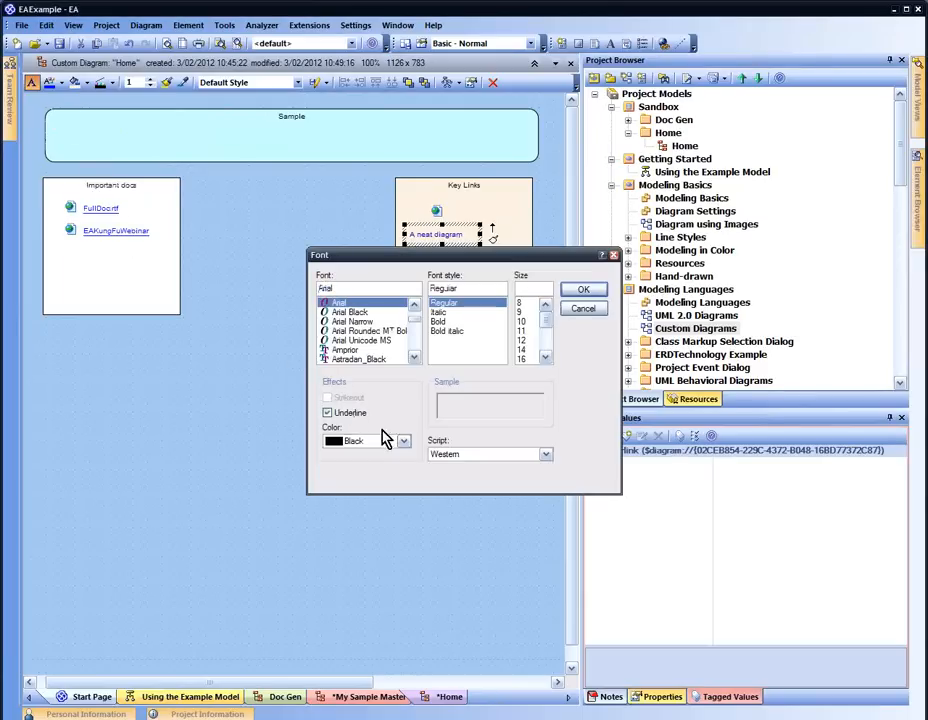
click(582, 291)
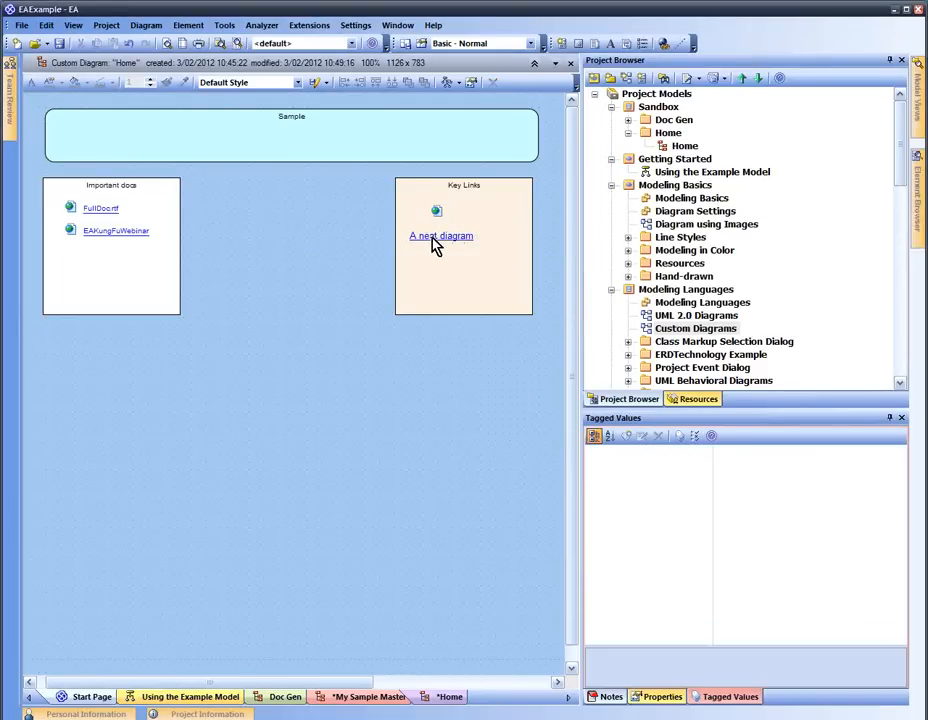
Delete the leftover link icon and make the Key Links boundary unselectable
click(434, 212)
key(Delete)
drag(434, 292, 465, 278)
right_click(433, 289)
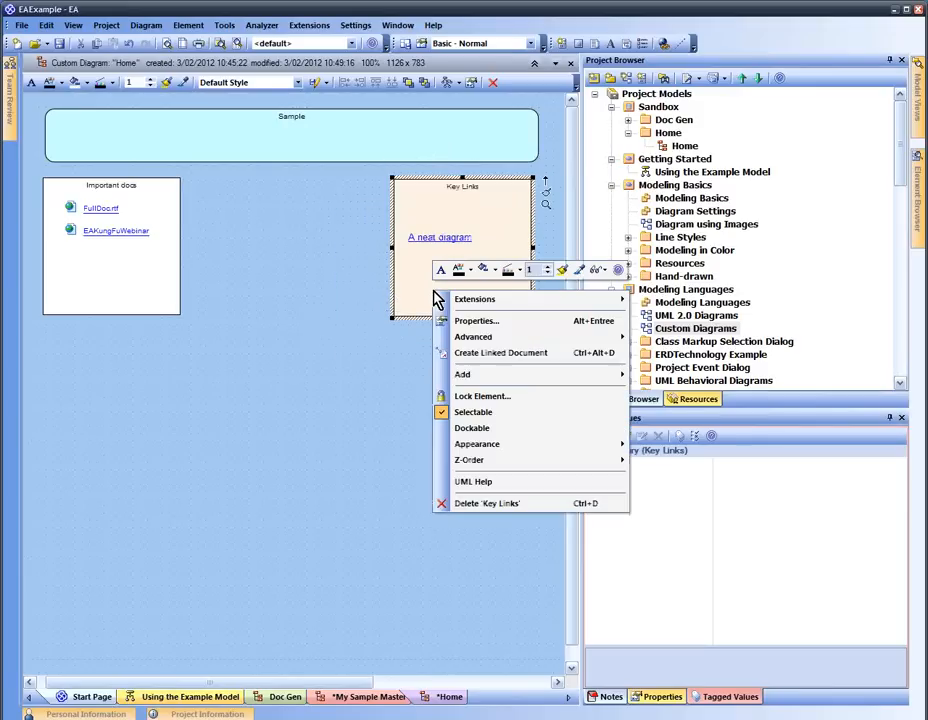
mouse_move(492, 343)
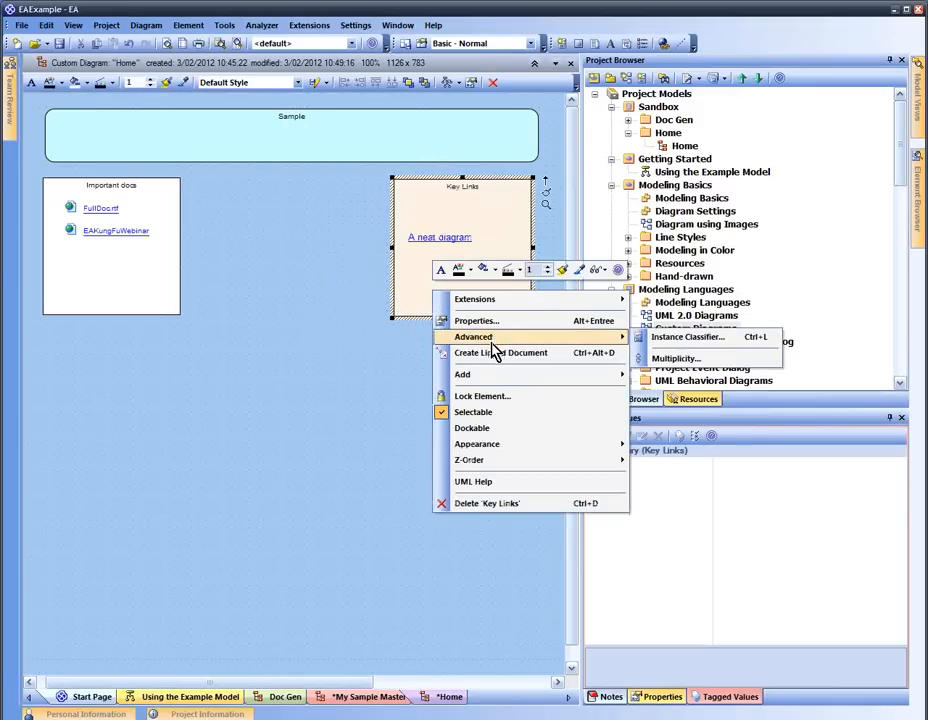
click(497, 412)
Make the Important docs and Sample boundaries unselectable too
right_click(110, 246)
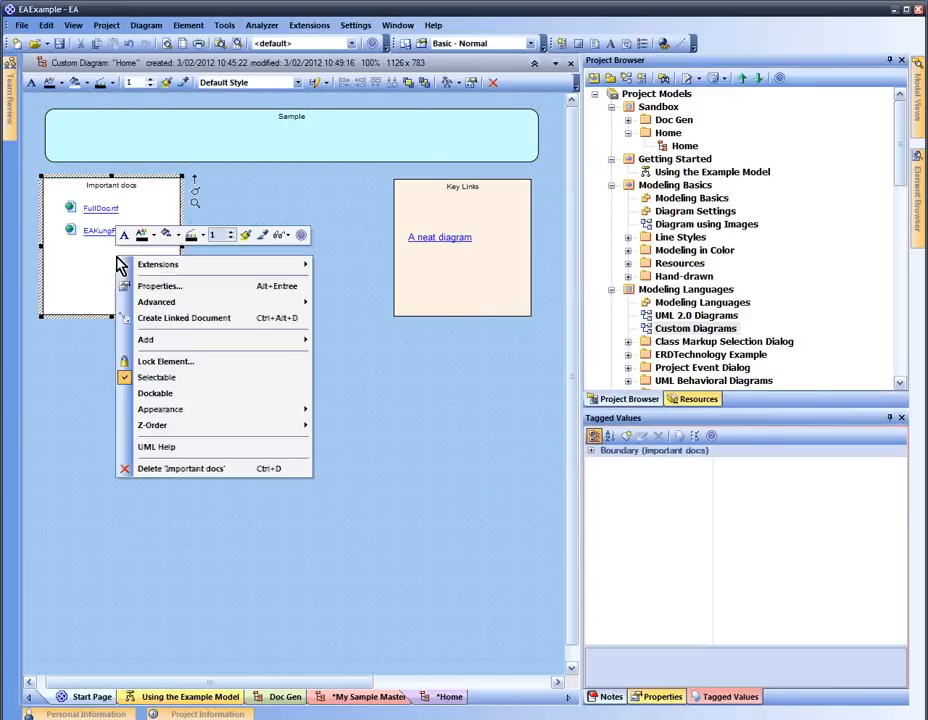
click(193, 385)
right_click(246, 157)
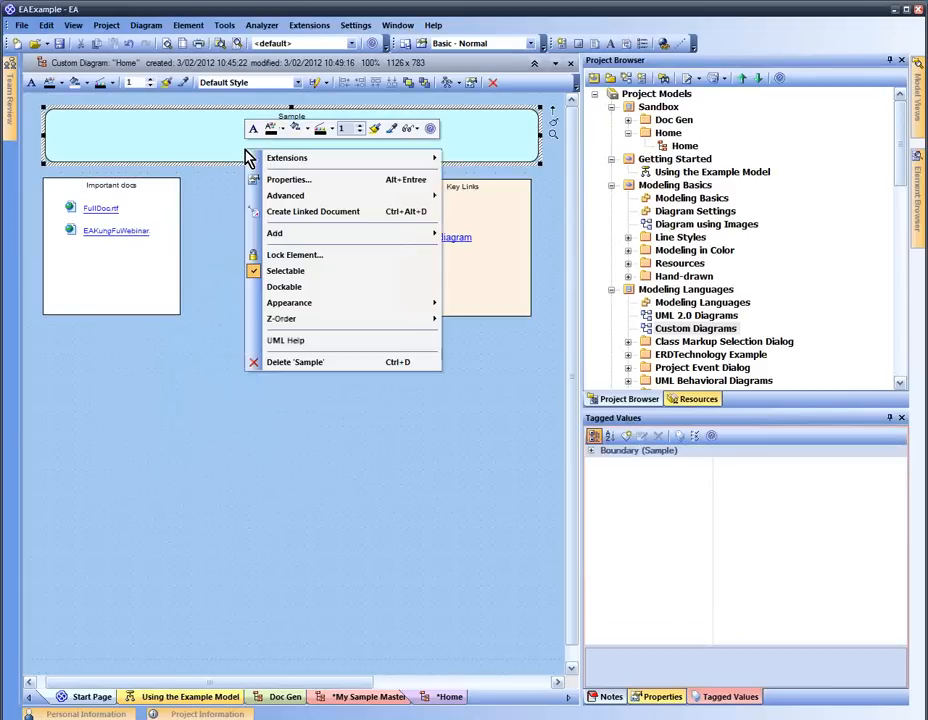
click(308, 275)
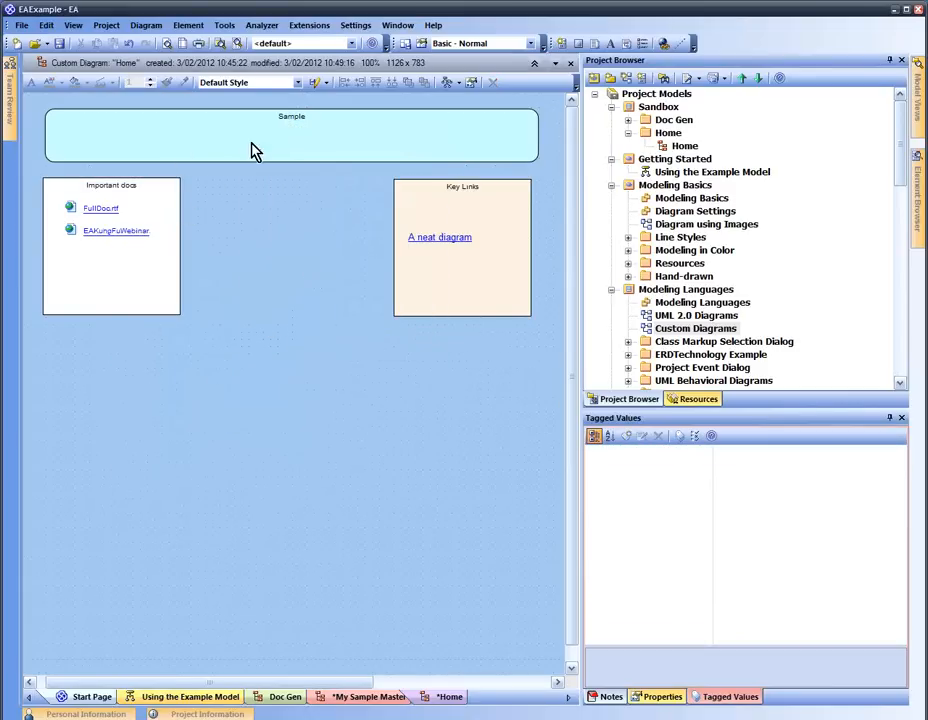
Confirm the FullDoc.rtf and EAKungFuWebinar links stay selectable, keeping EAKungFuWebinar below FullDoc.rtf
click(129, 226)
click(105, 202)
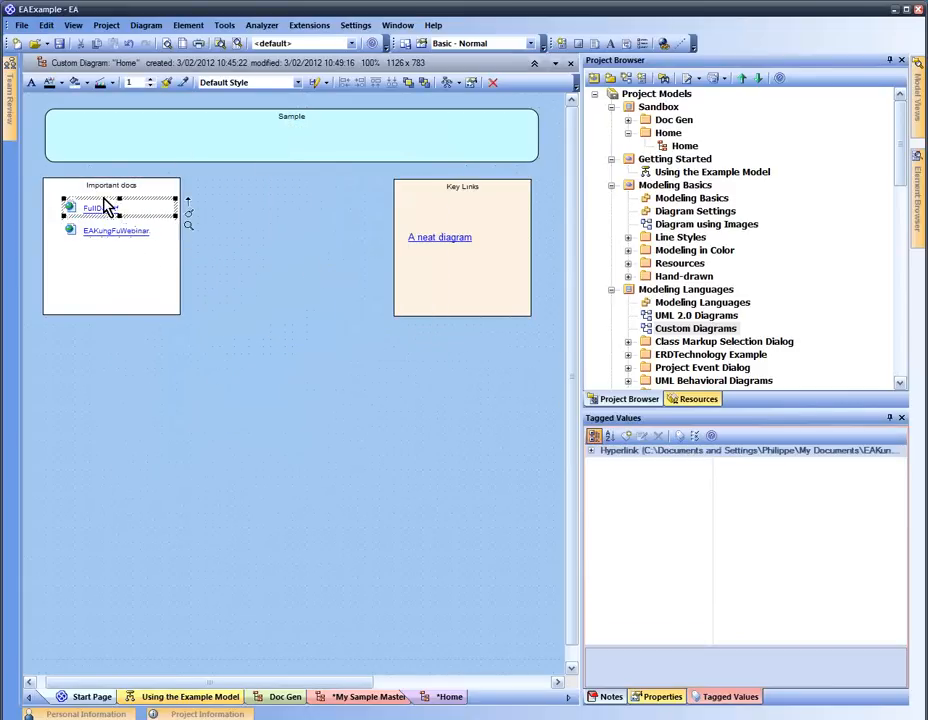
click(300, 231)
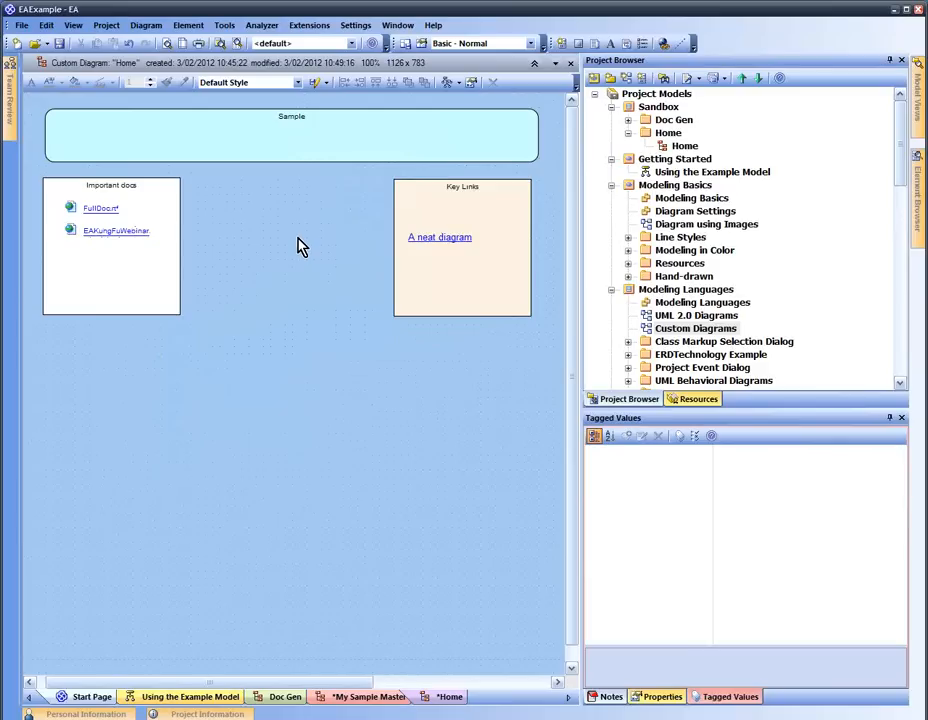
mouse_move(130, 232)
mouse_down()
mouse_move(275, 282)
mouse_move(138, 252)
mouse_move(120, 232)
mouse_up()
click(300, 272)
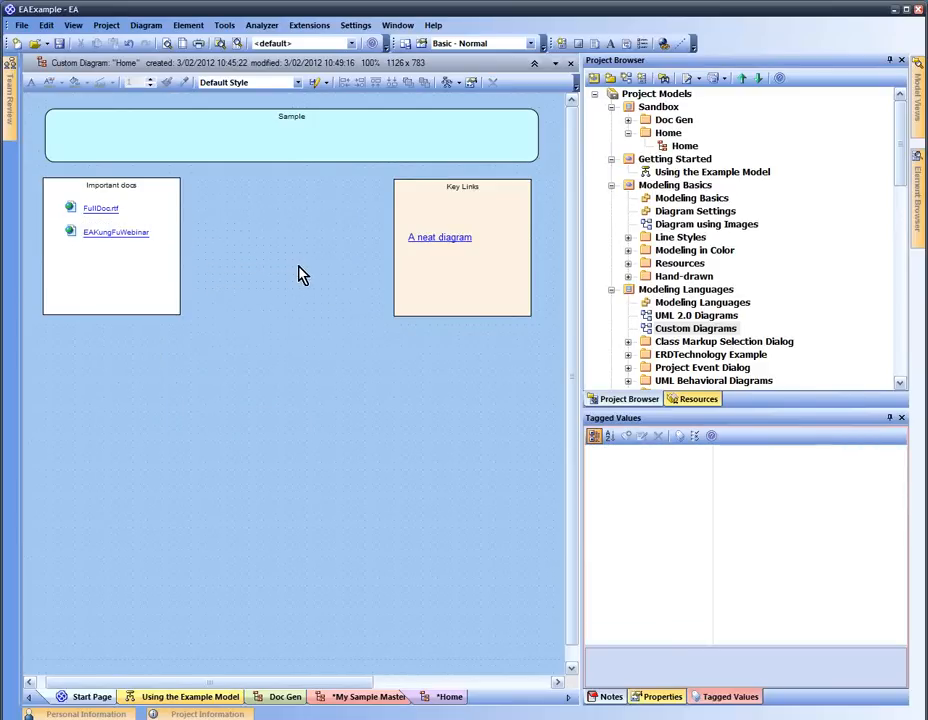
right_click(288, 261)
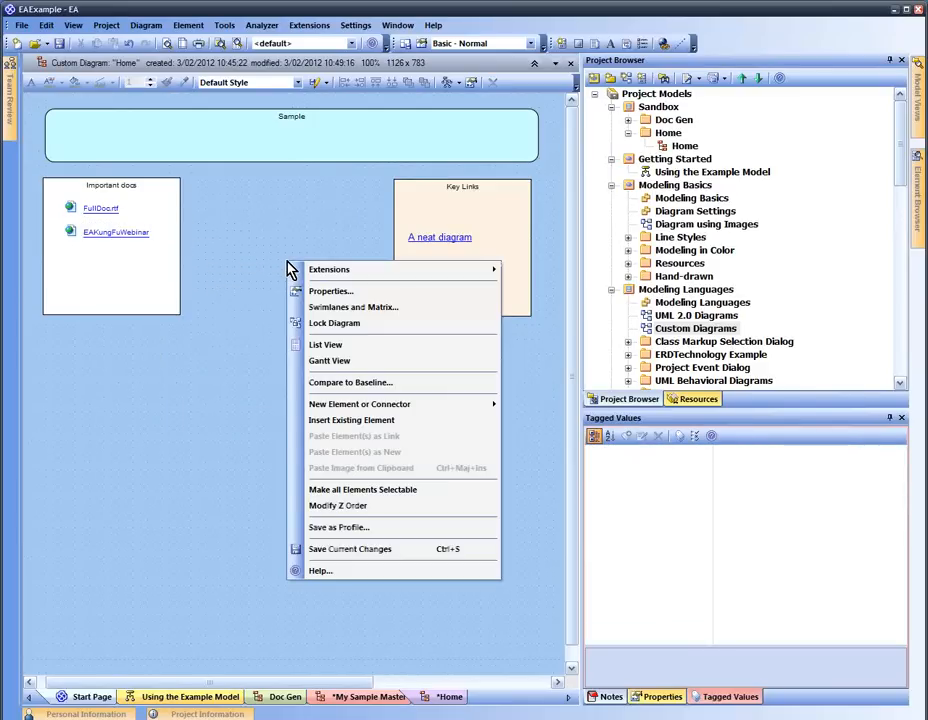
click(258, 254)
double_click(258, 254)
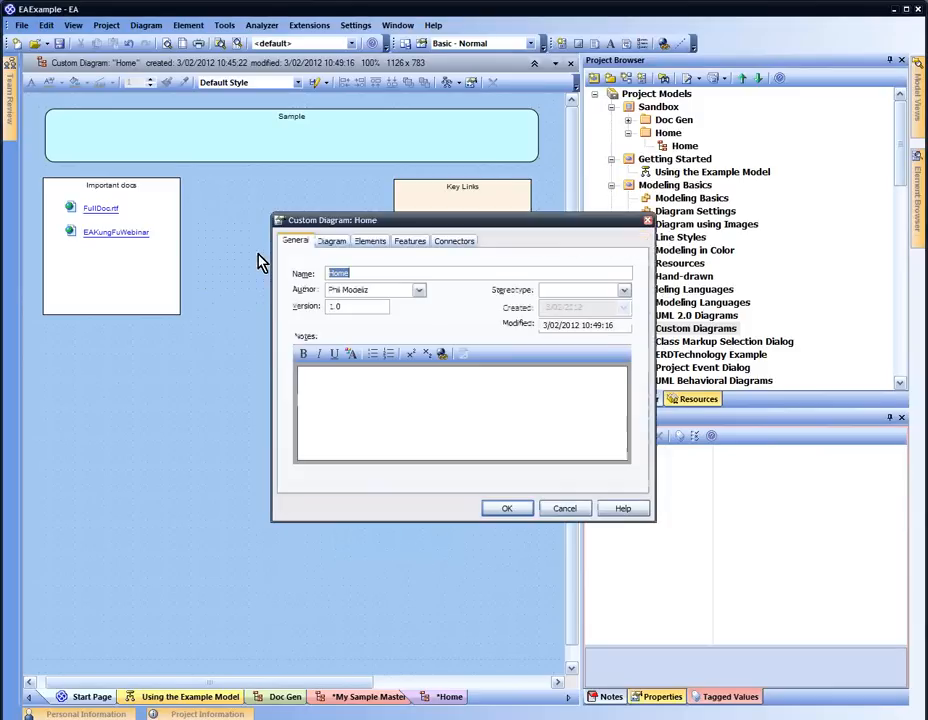
click(334, 246)
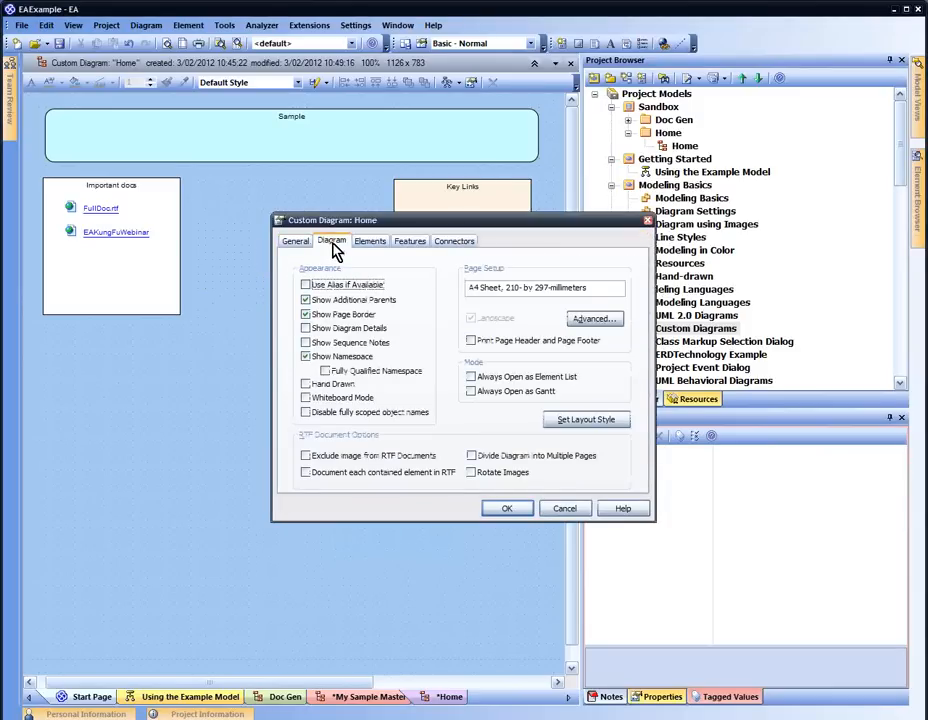
click(366, 248)
click(418, 244)
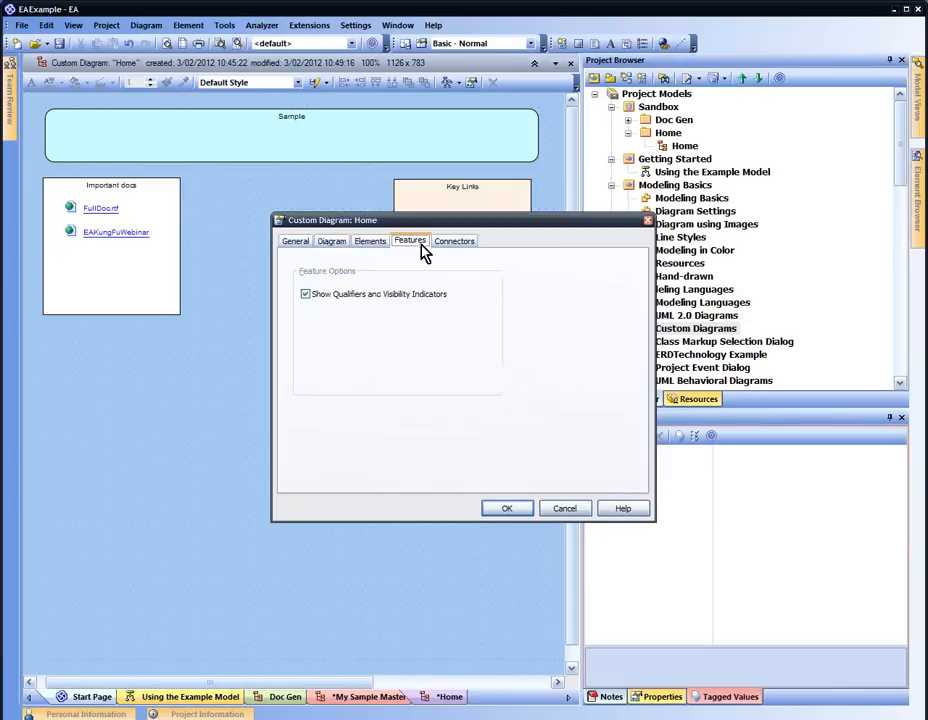
click(464, 243)
click(647, 221)
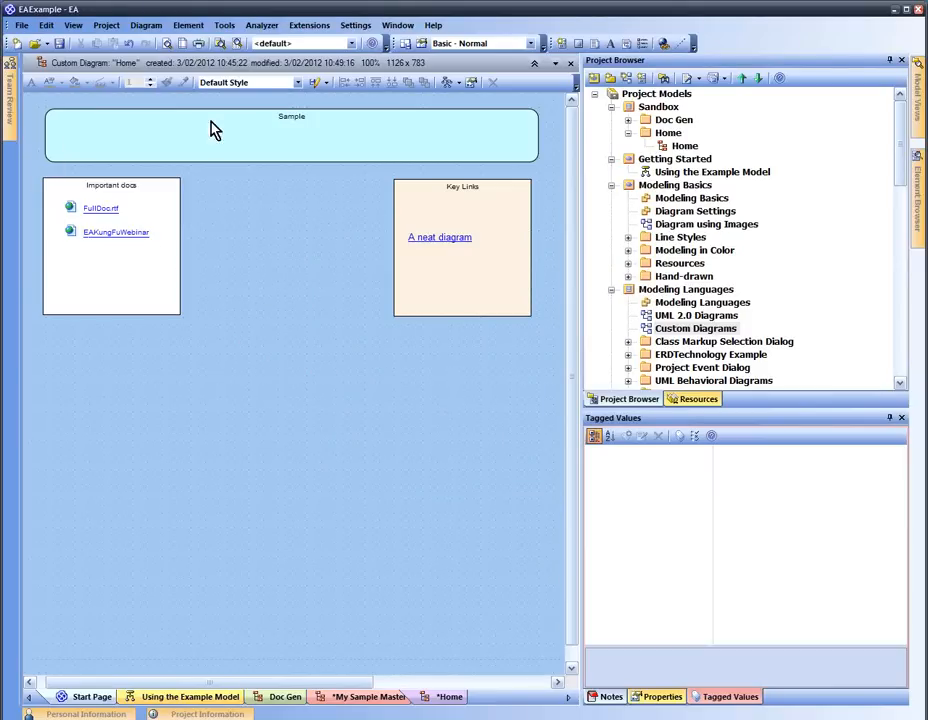
Draw a new boundary at the diagram's top-left, sized to enclose all three boxes
click(580, 44)
click(228, 446)
drag(228, 446, 95, 128)
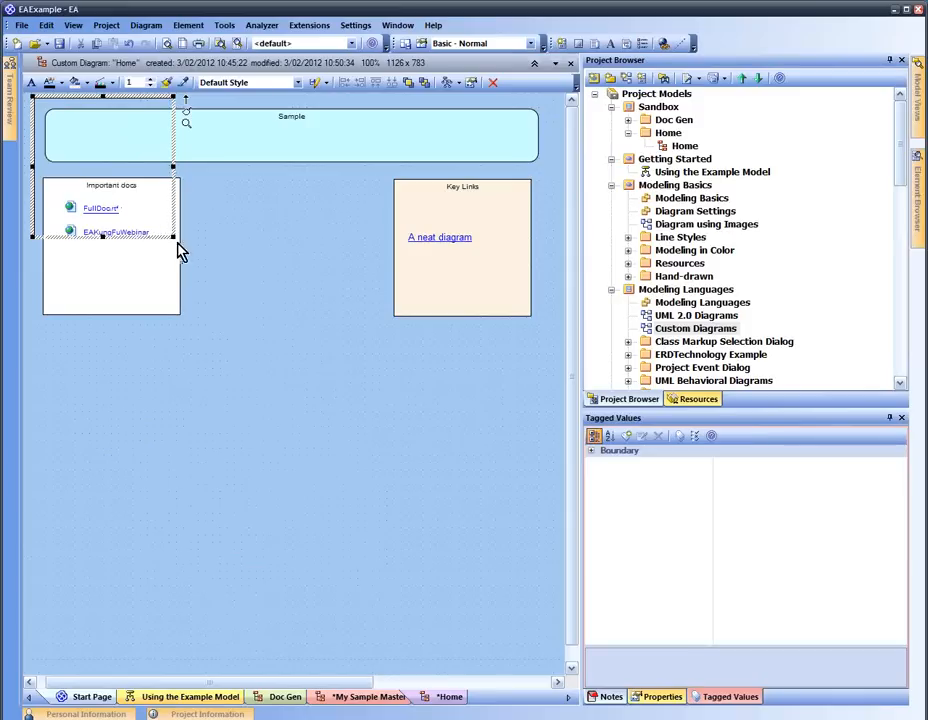
drag(174, 238, 553, 355)
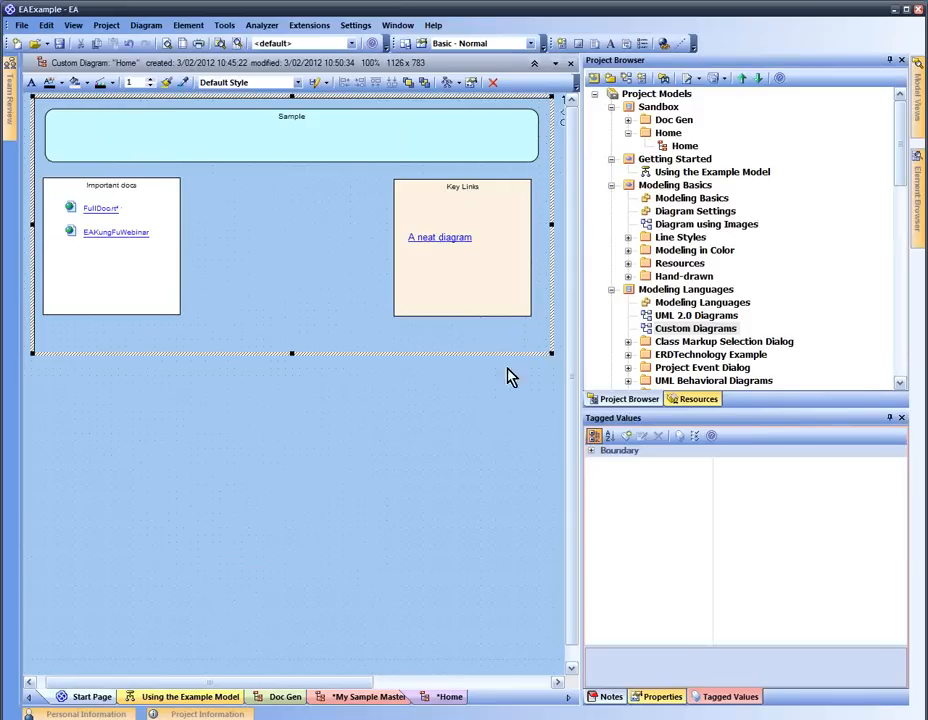
Give the boundary a solid style and gold fill, then send it to the back
double_click(310, 221)
click(348, 380)
click(582, 331)
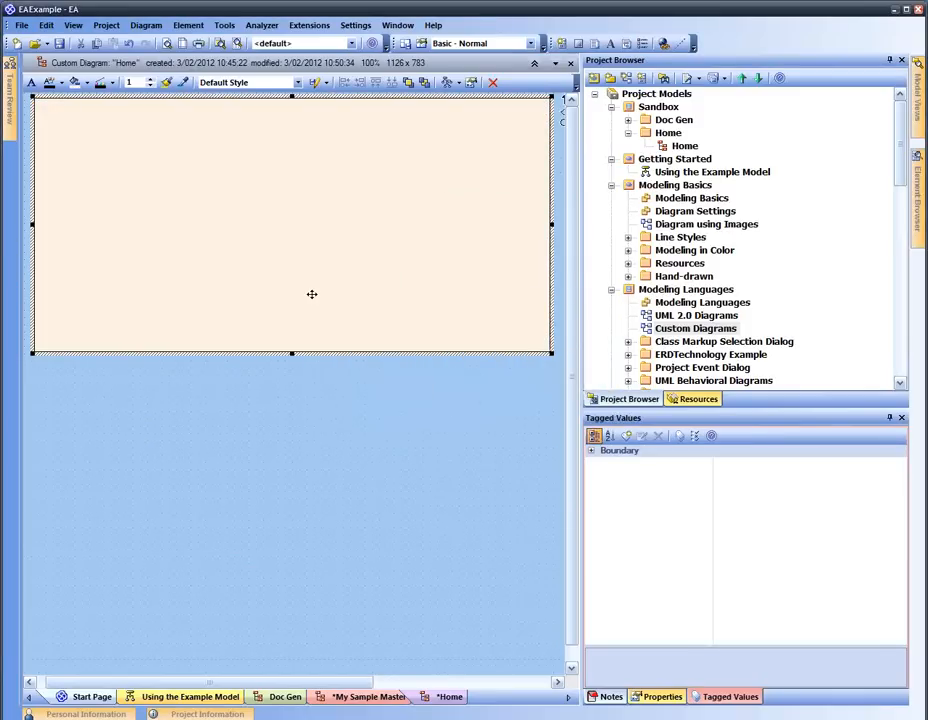
click(87, 82)
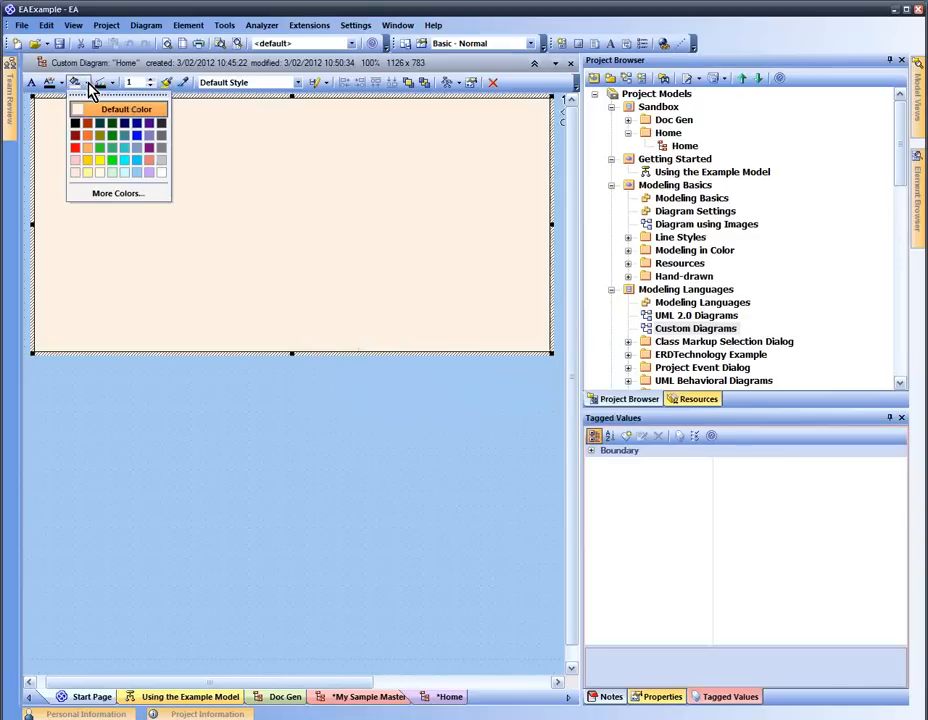
click(86, 160)
click(306, 412)
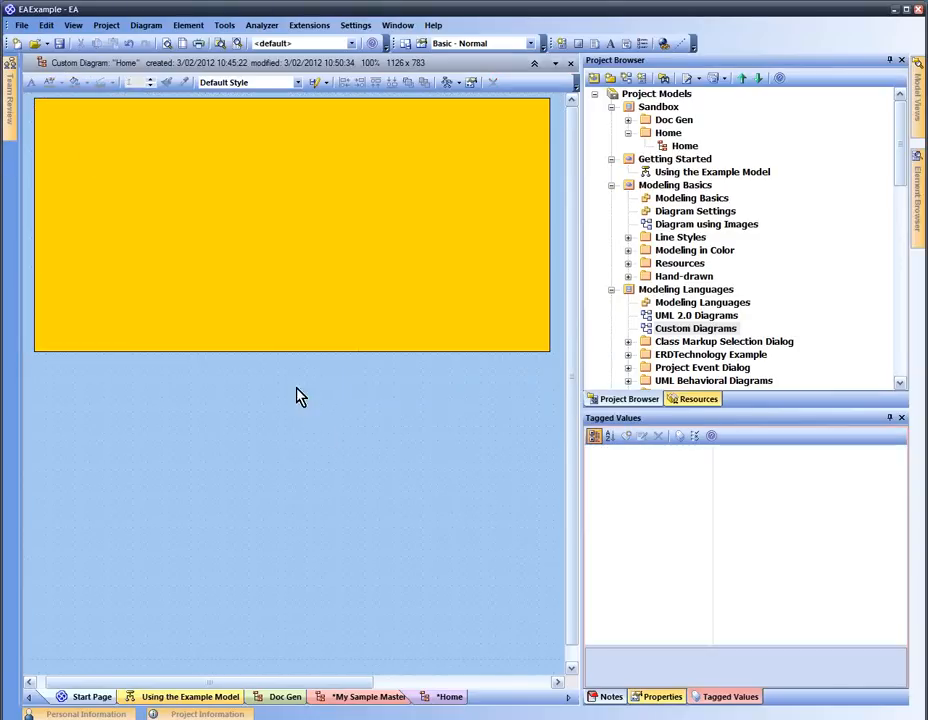
click(281, 268)
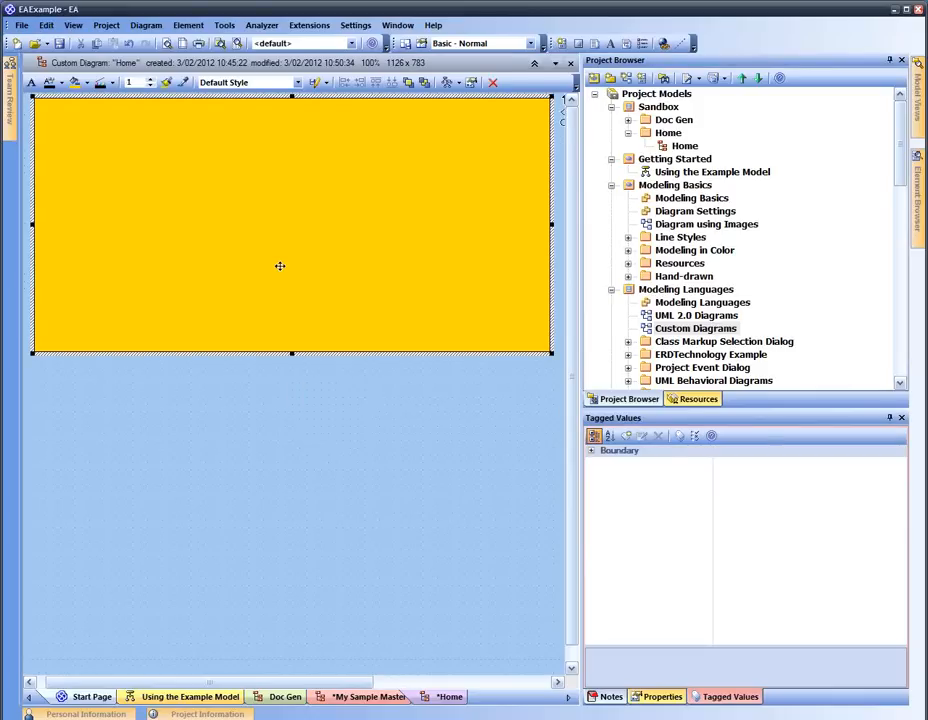
click(424, 85)
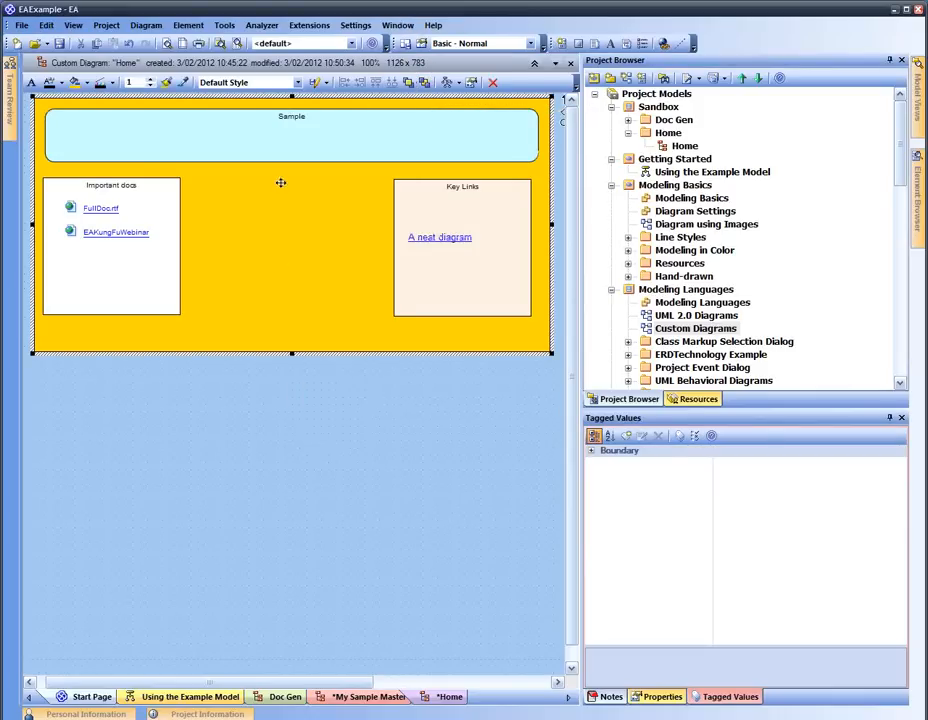
click(336, 493)
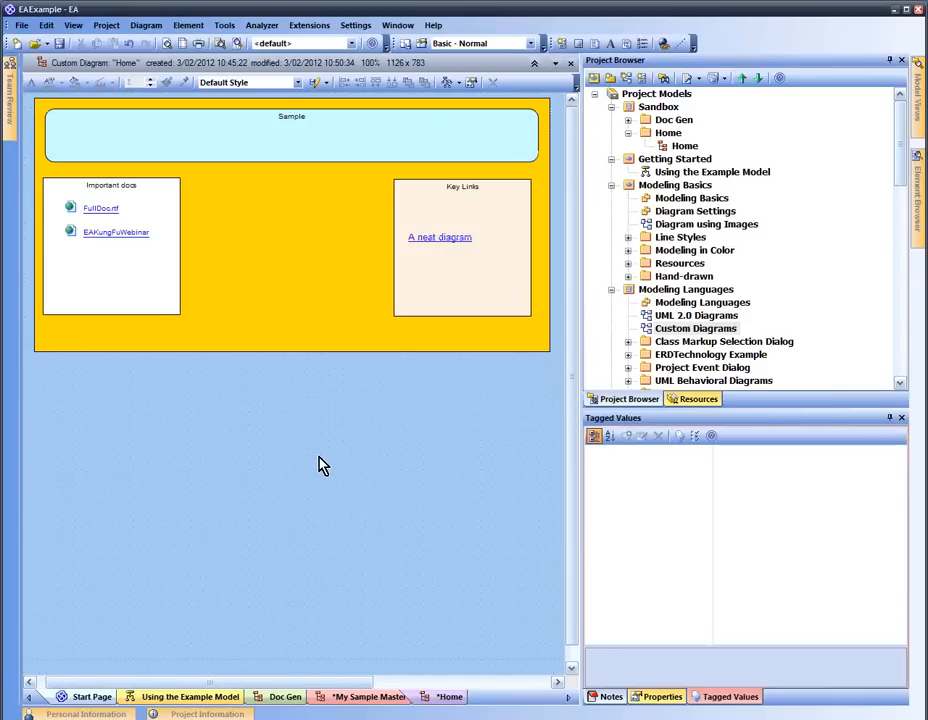
Save Current Changes on the Home diagram with its gold framing boundary
right_click(299, 401)
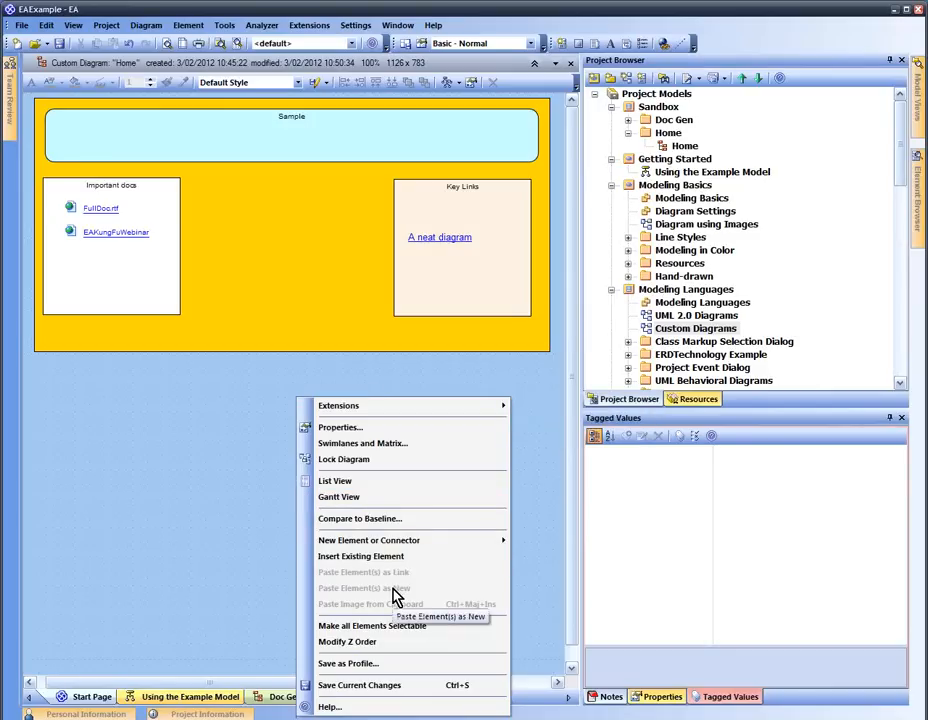
click(222, 433)
right_click(222, 418)
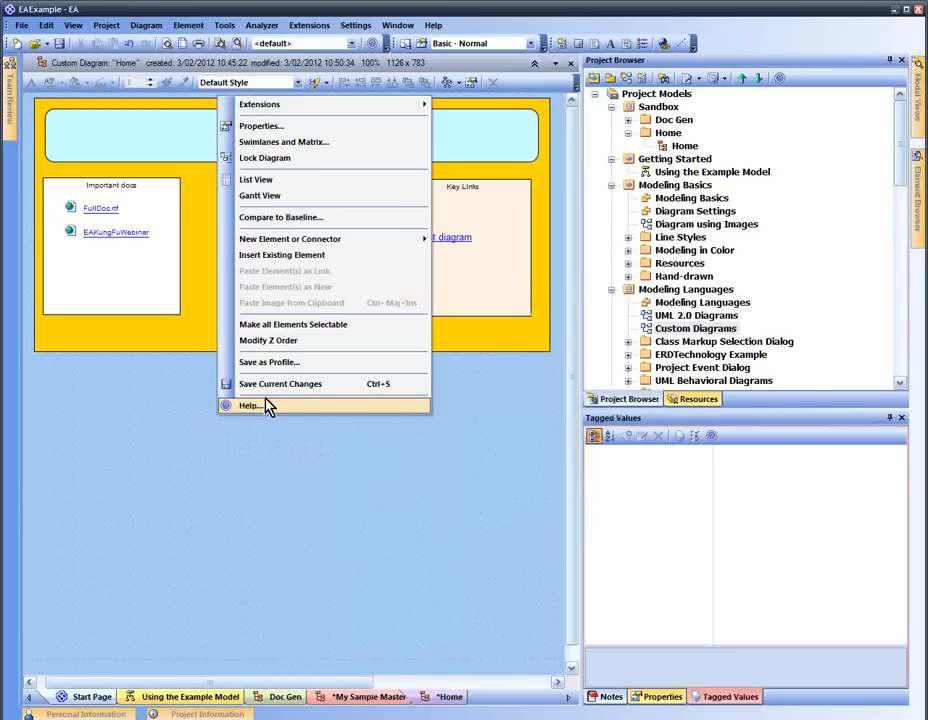
click(266, 160)
click(414, 300)
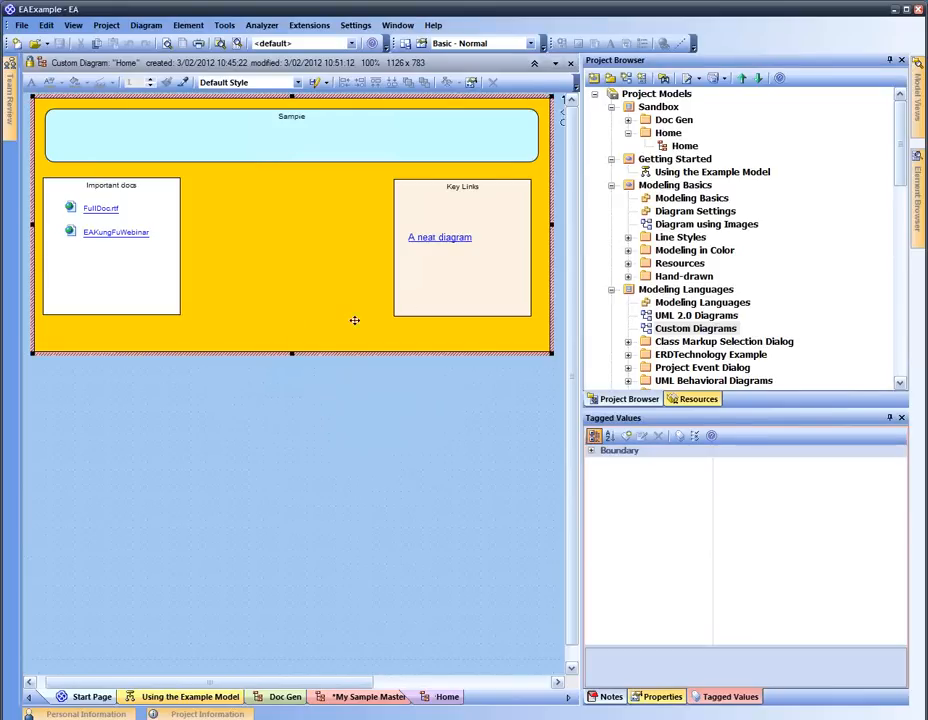
click(340, 396)
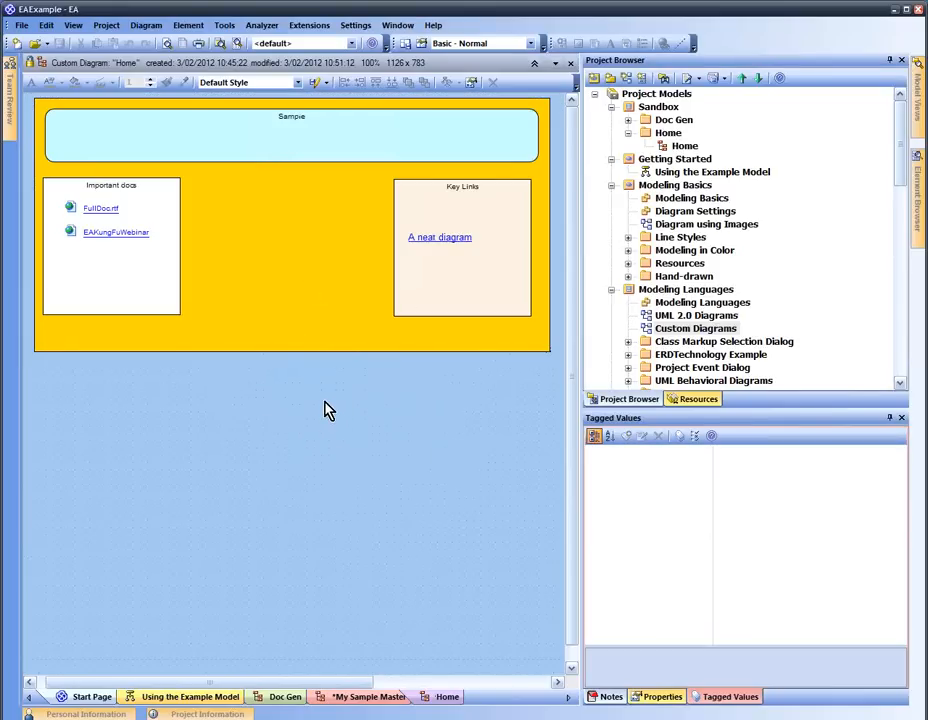
right_click(327, 410)
click(287, 368)
right_click(288, 370)
click(340, 435)
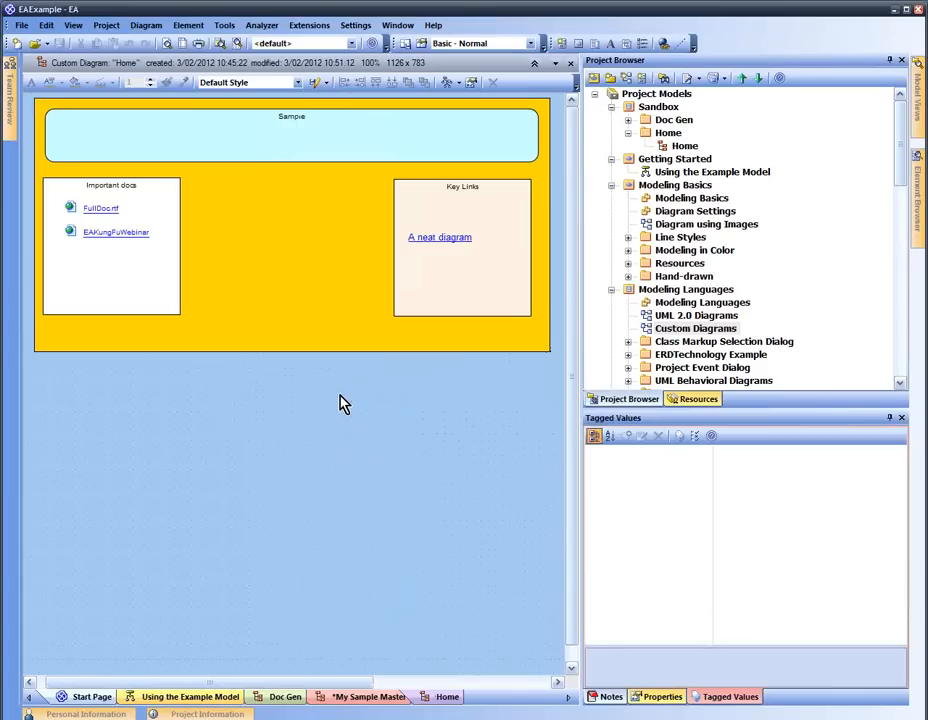
right_click(340, 403)
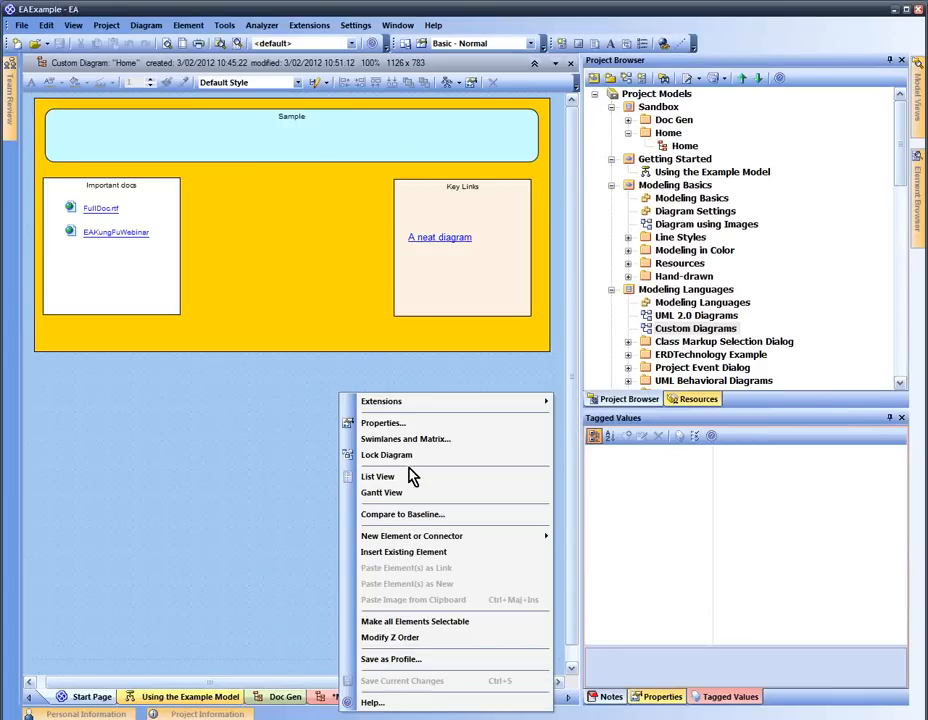
In Modify Z Order, raise Key Links one layer, then return it to layer 4
click(474, 650)
click(375, 369)
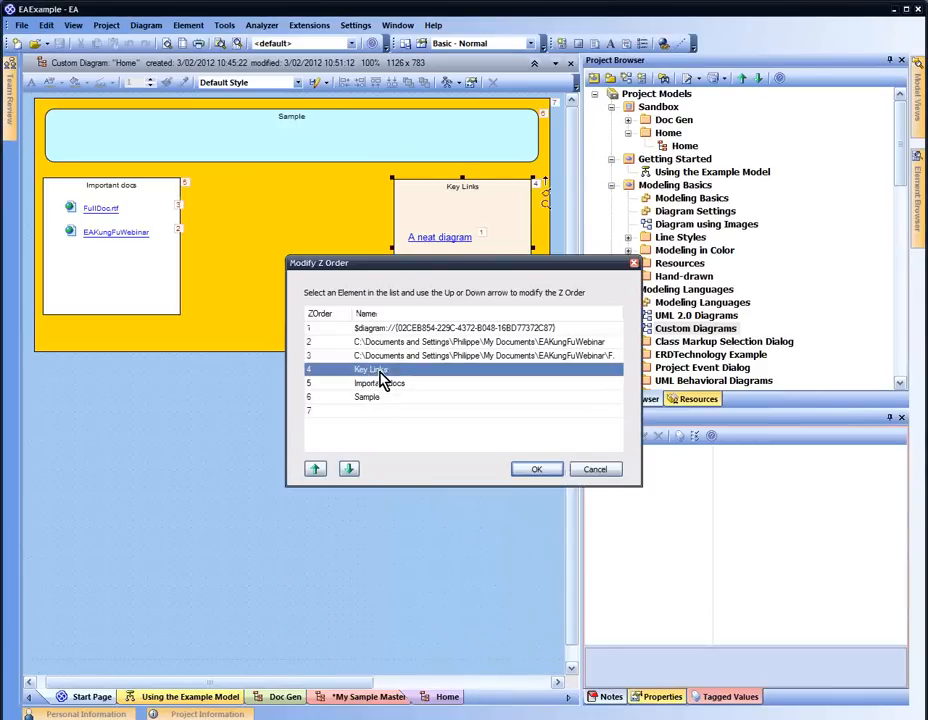
click(316, 469)
click(348, 469)
Move Sample up the stacking order above the yellow boundary and apply it
click(384, 328)
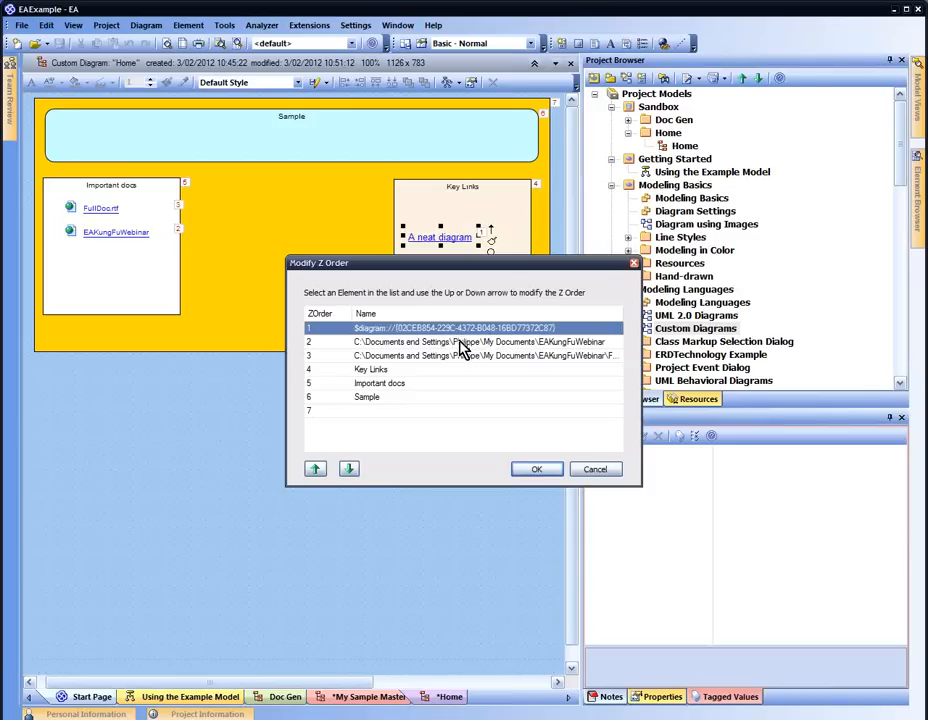
click(458, 344)
click(455, 358)
key(Down)
key(Down)
key(Down)
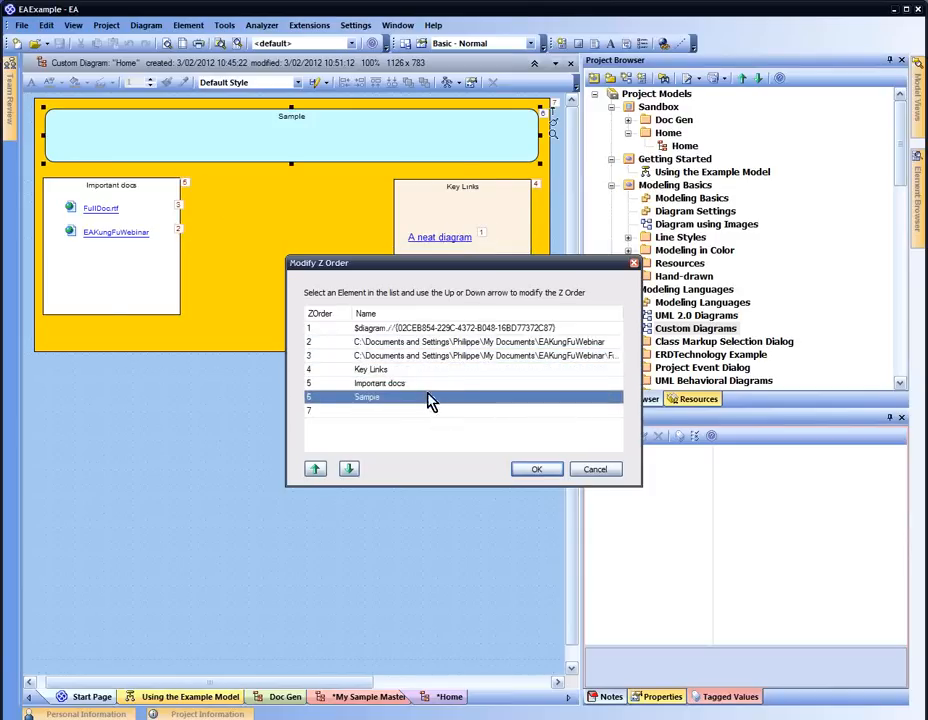
click(350, 469)
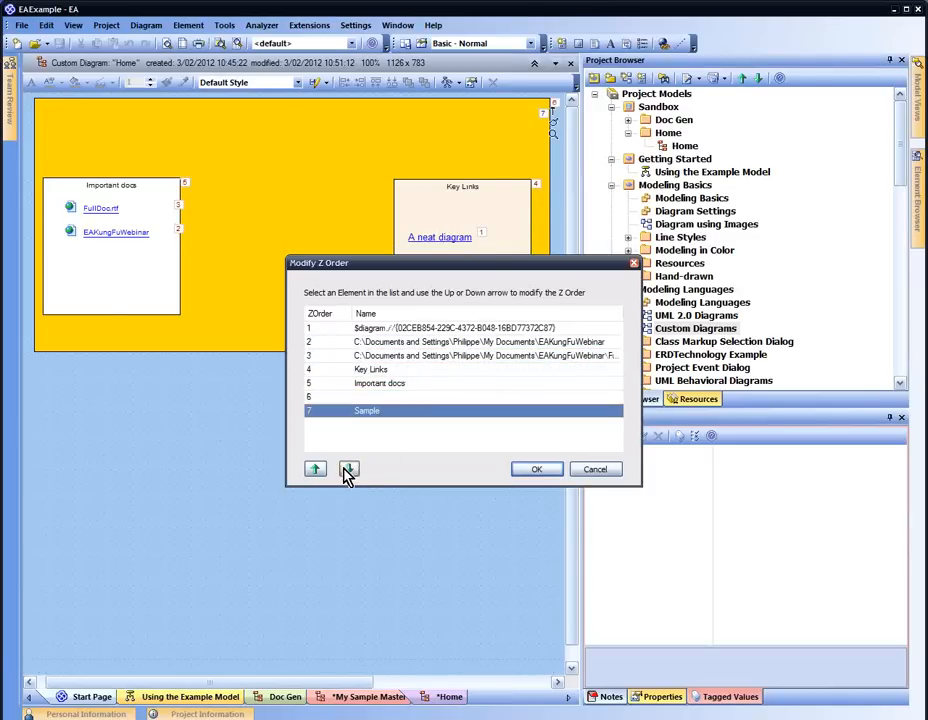
click(315, 469)
click(315, 469)
click(315, 469)
click(315, 469)
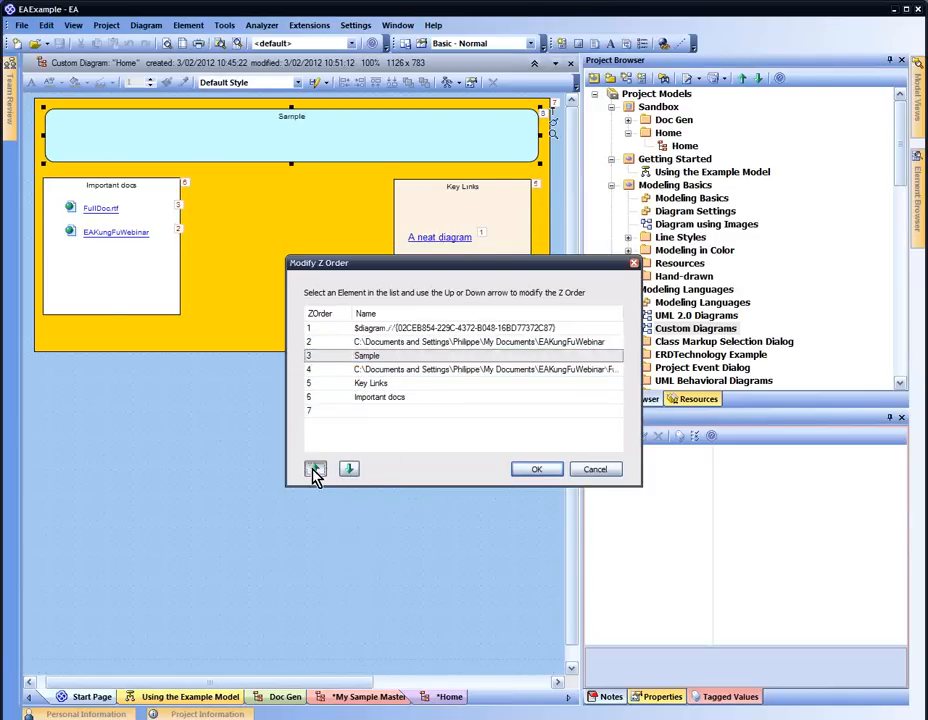
click(315, 469)
click(315, 469)
click(530, 471)
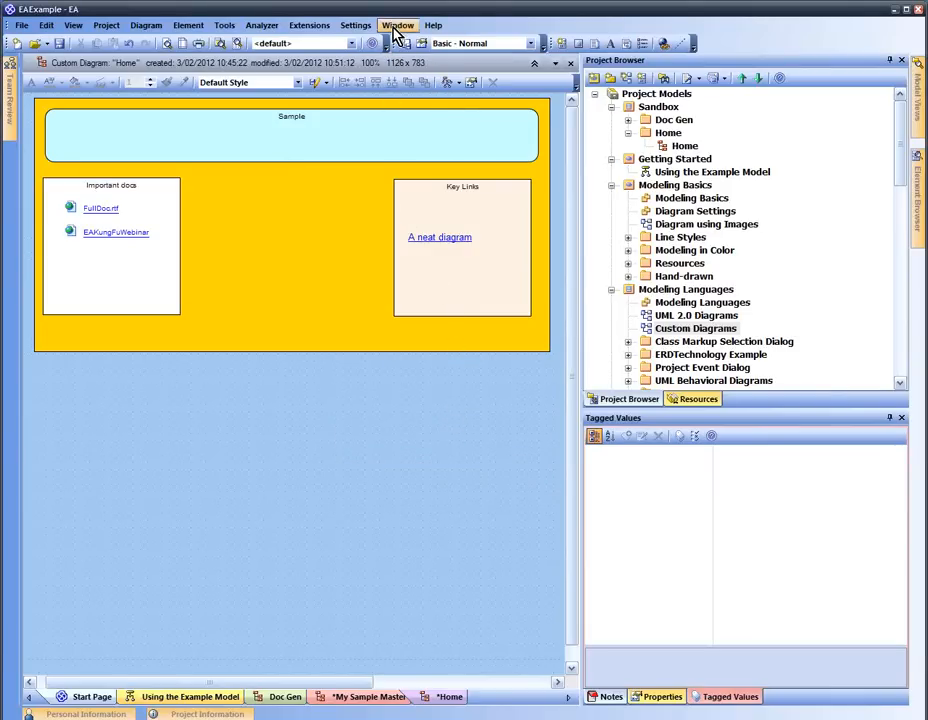
Pin the Team Review panel so it stays docked left of the Home diagram
mouse_move(9, 75)
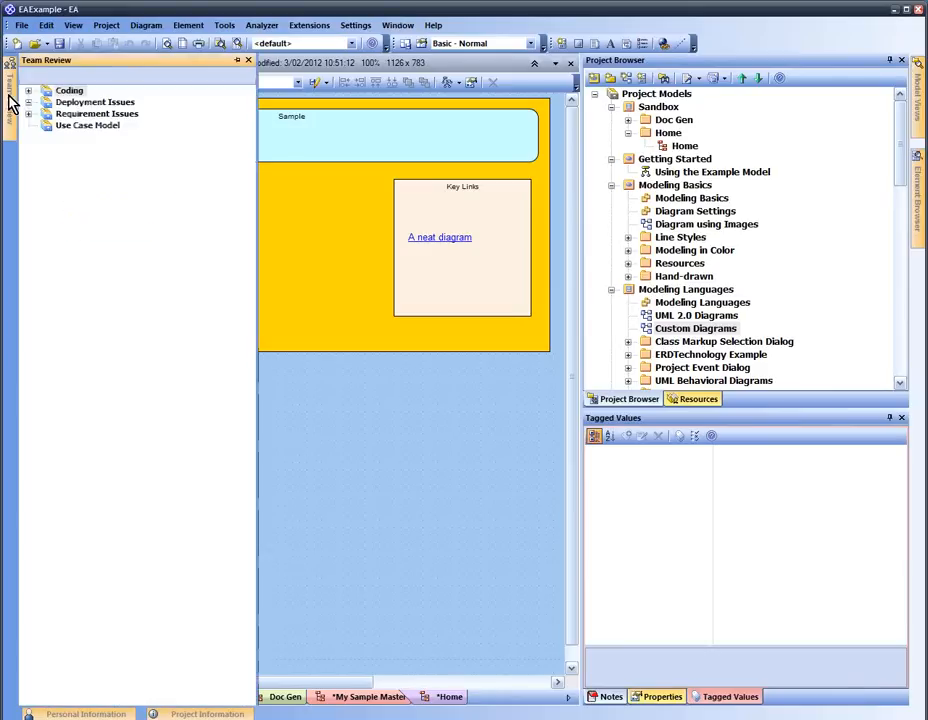
click(238, 61)
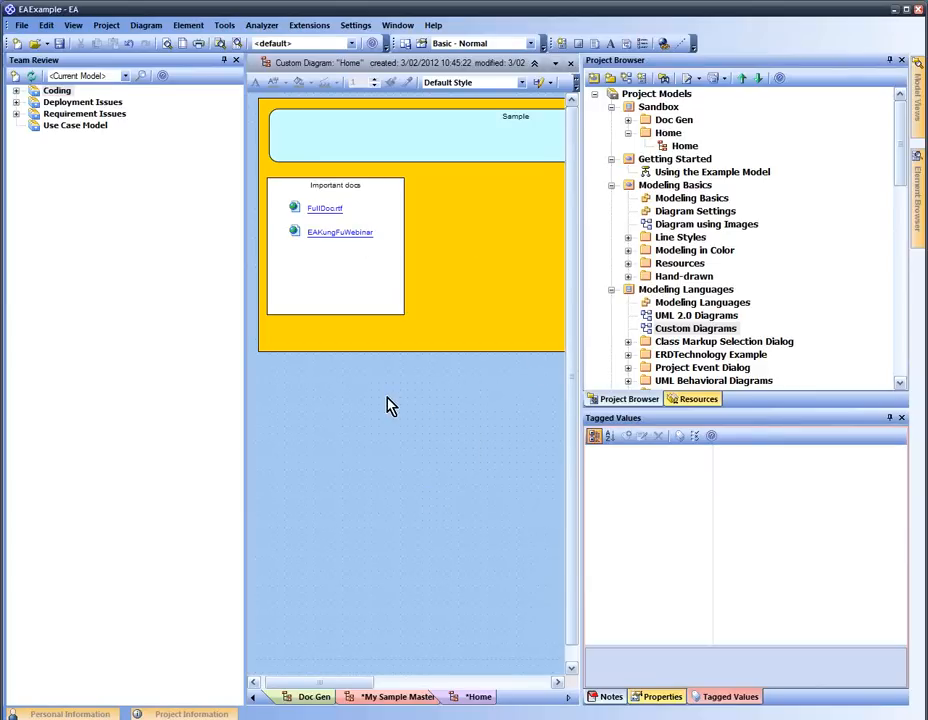
click(397, 26)
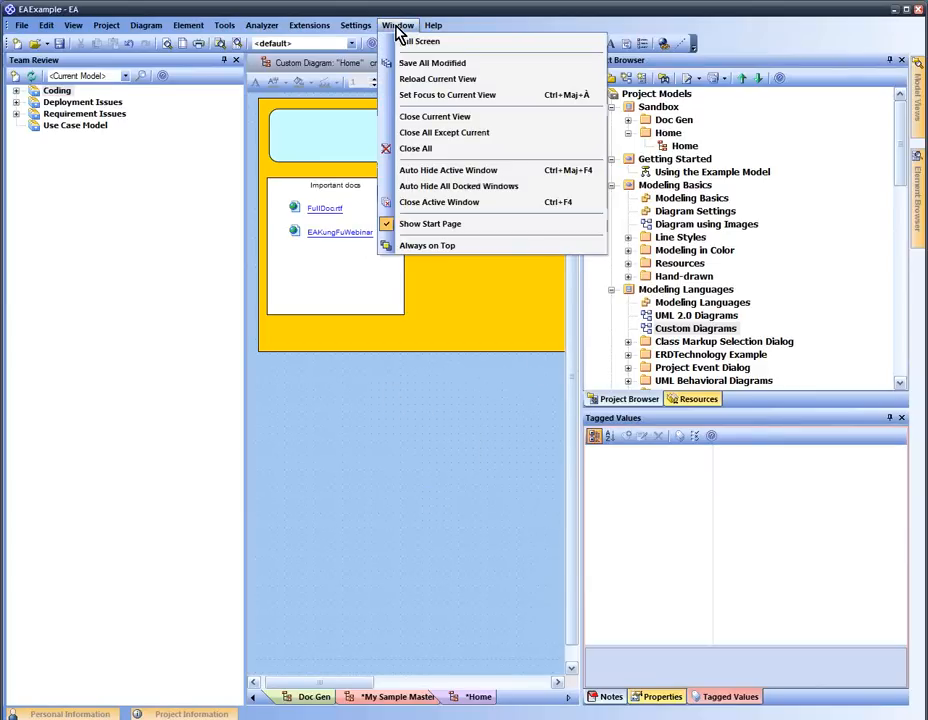
click(398, 28)
click(400, 28)
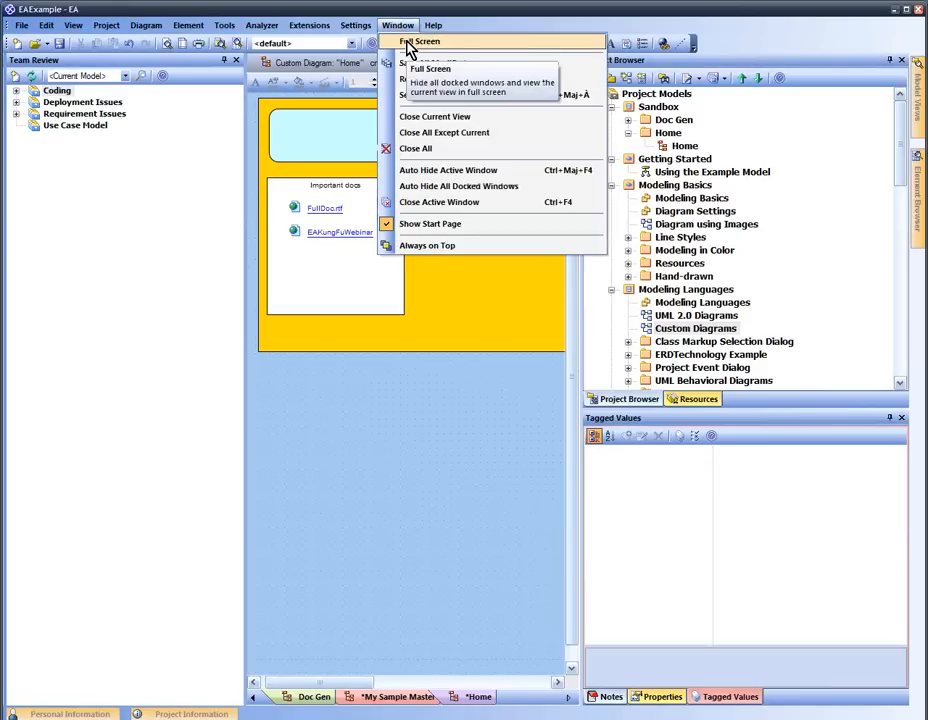
In full screen, follow 'A neat diagram', Traceability - Manage Users and Relationship Trace links, then exit full screen
click(407, 46)
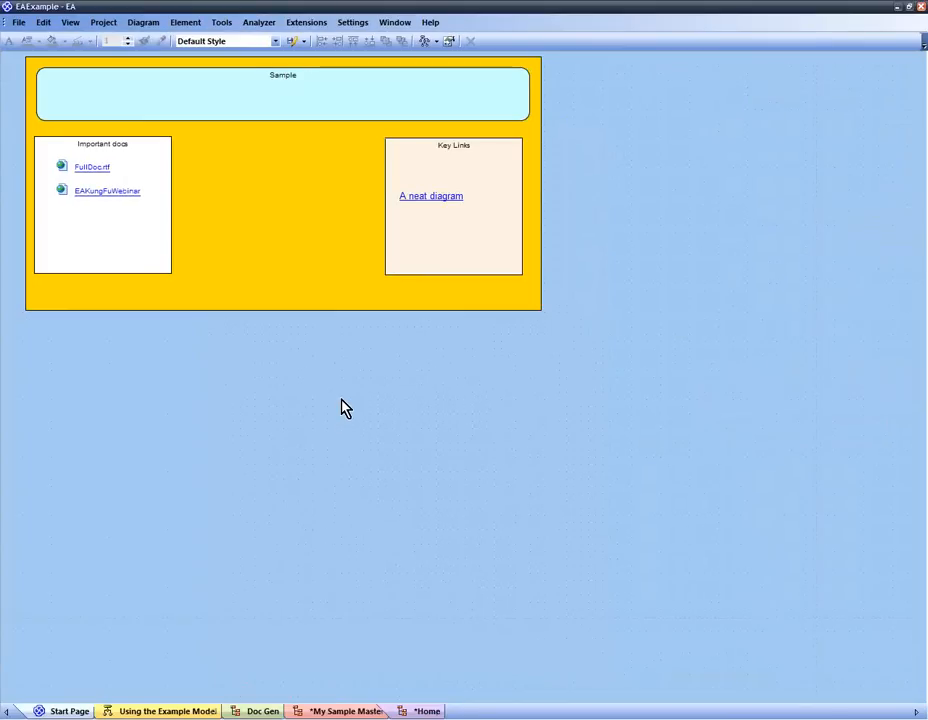
double_click(450, 196)
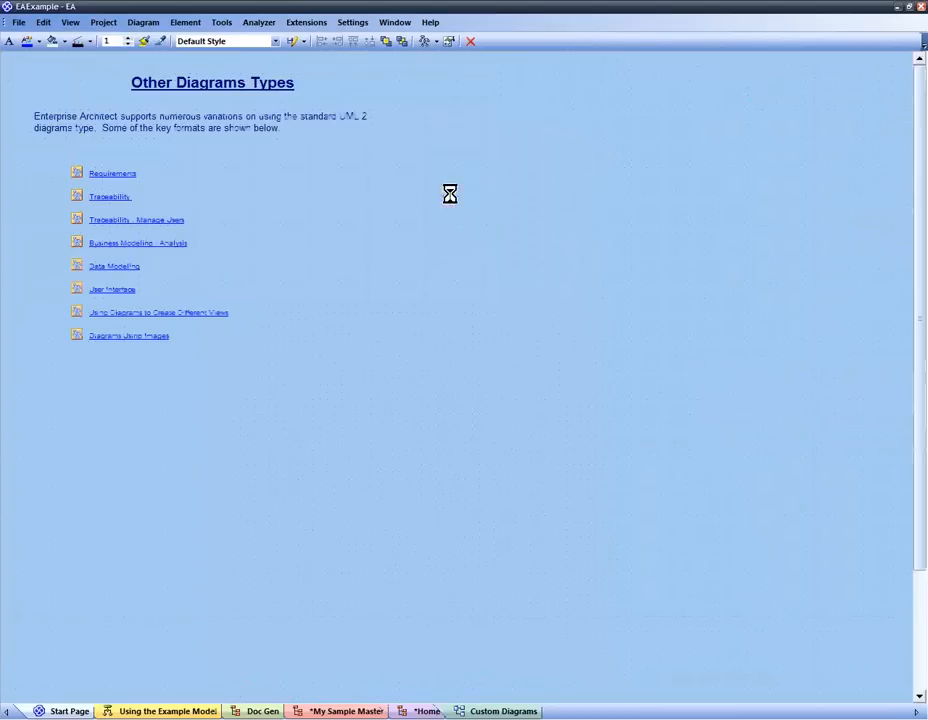
double_click(168, 221)
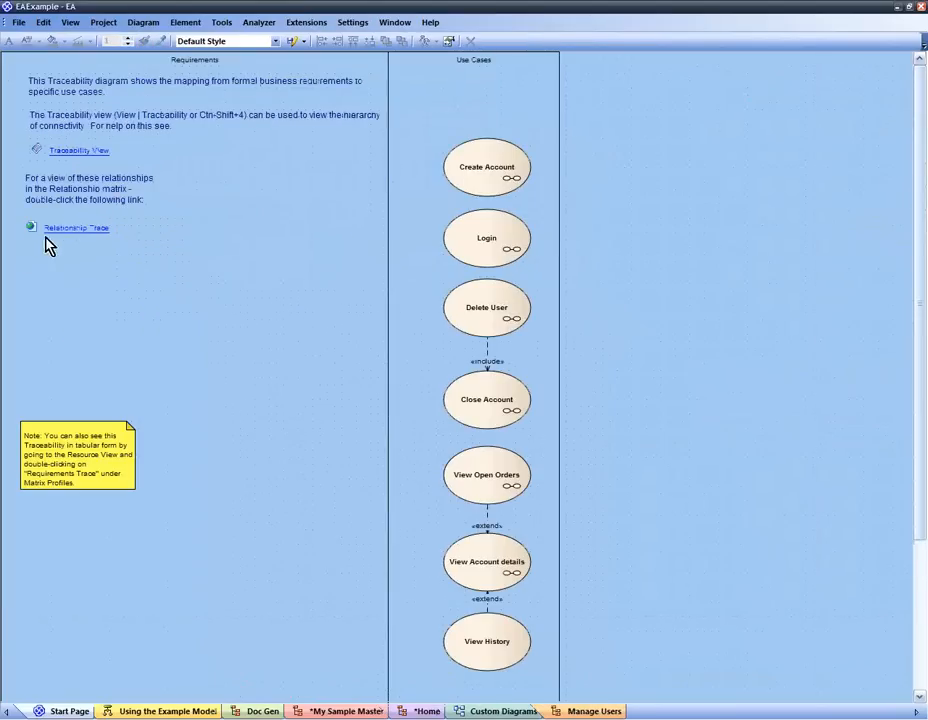
double_click(58, 229)
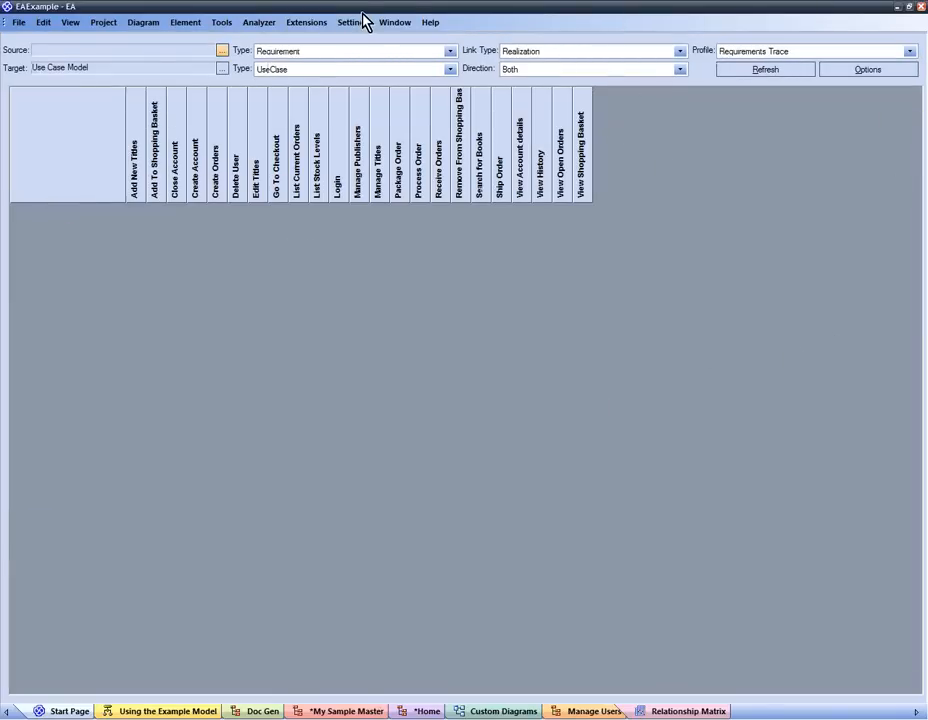
click(394, 22)
click(420, 38)
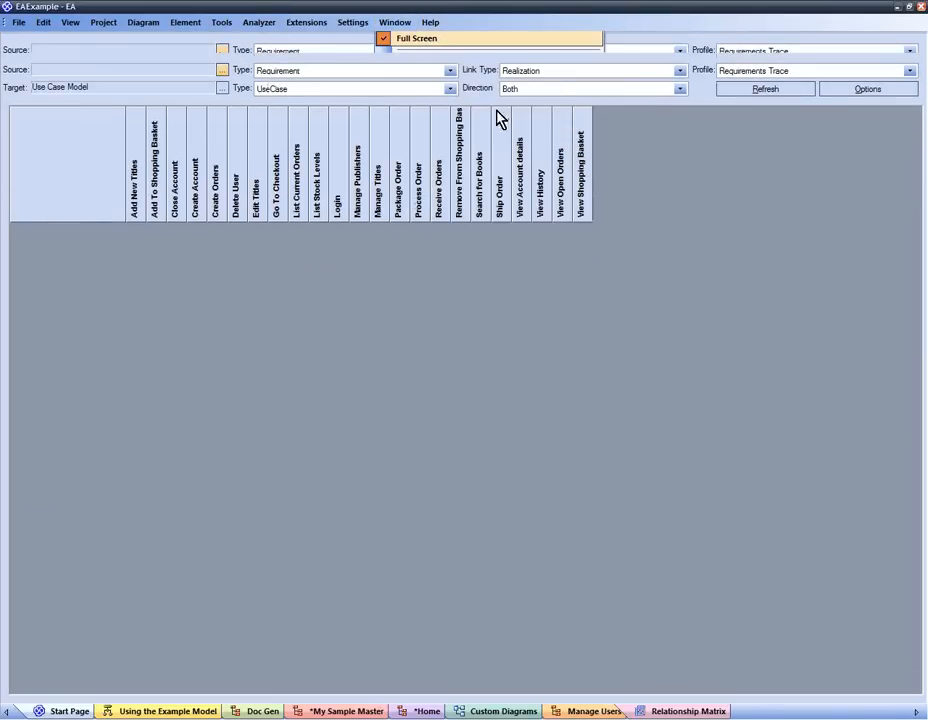